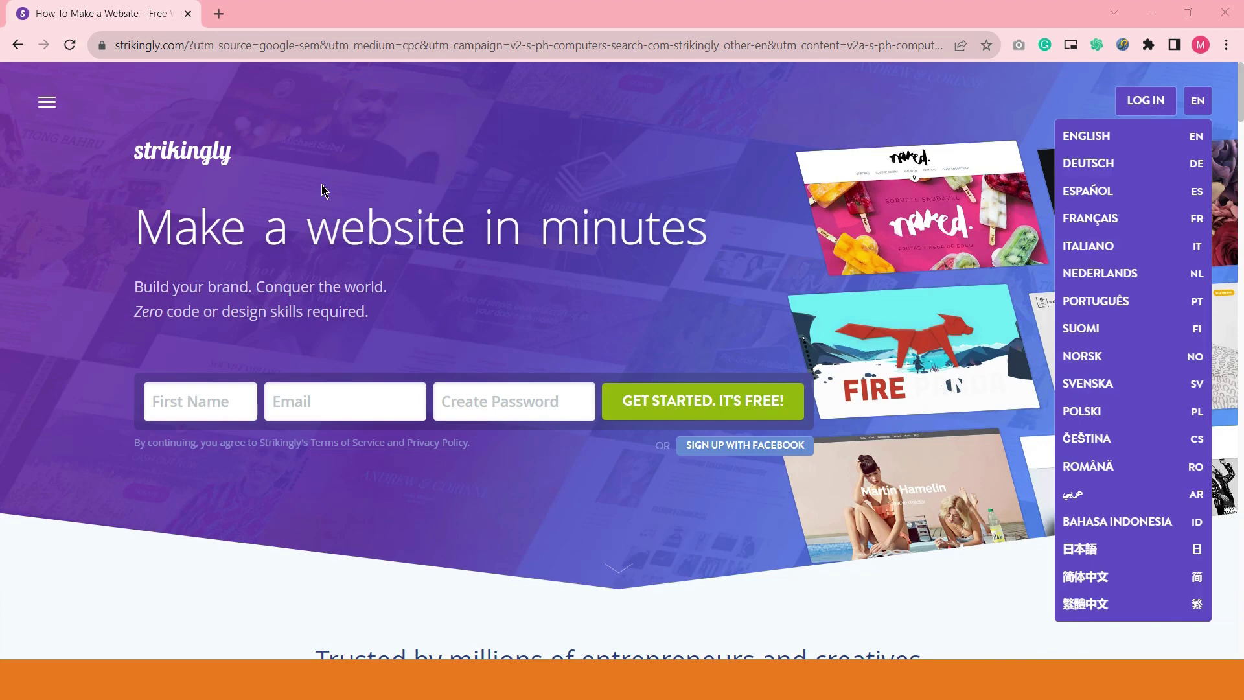
left_click(190, 51)
left_click(205, 56)
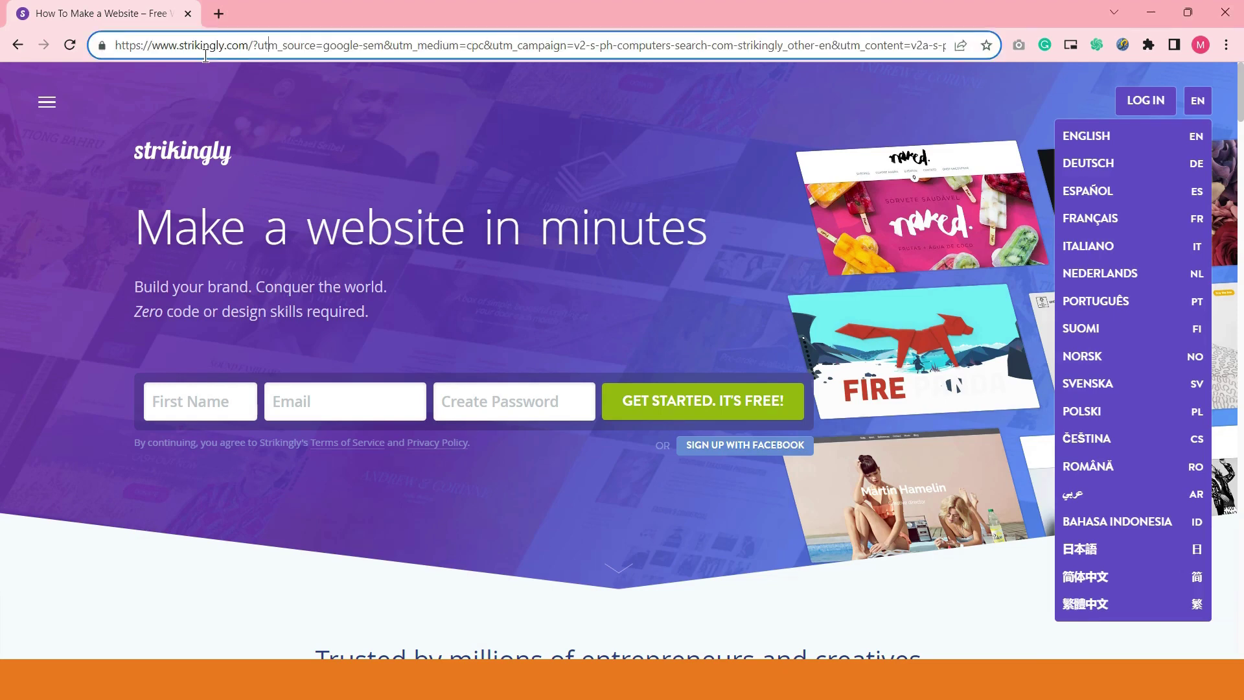
left_click_drag(250, 48, 156, 34)
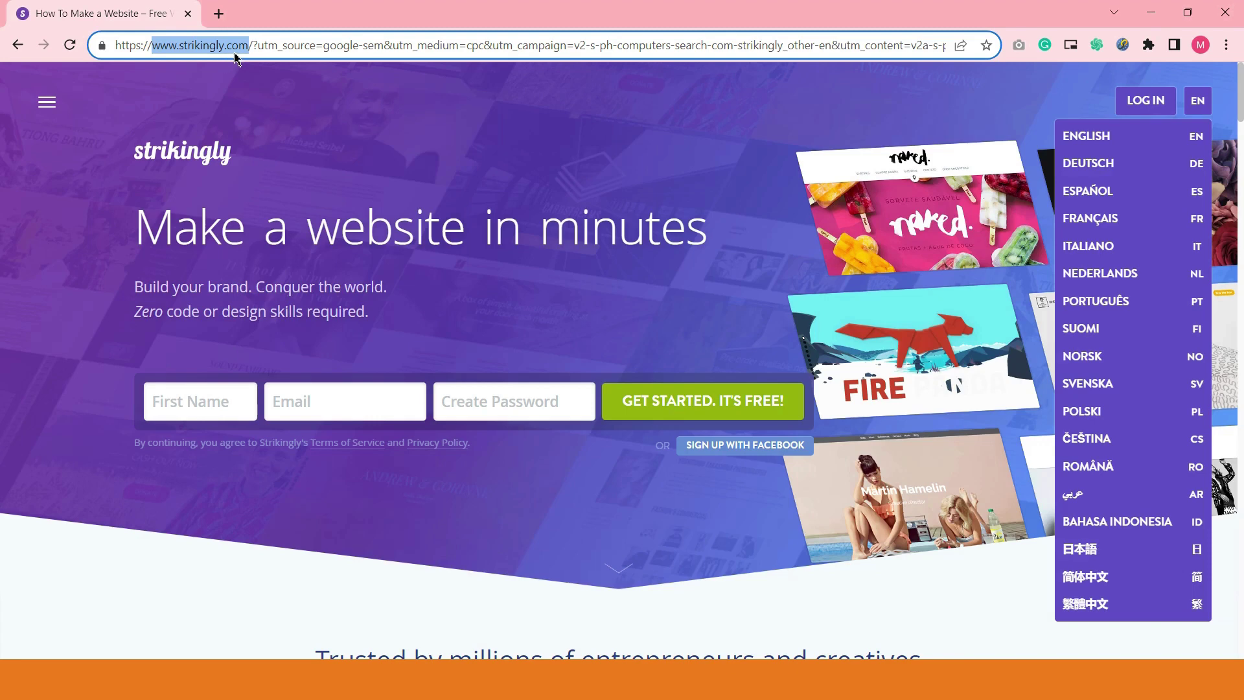
left_click(683, 160)
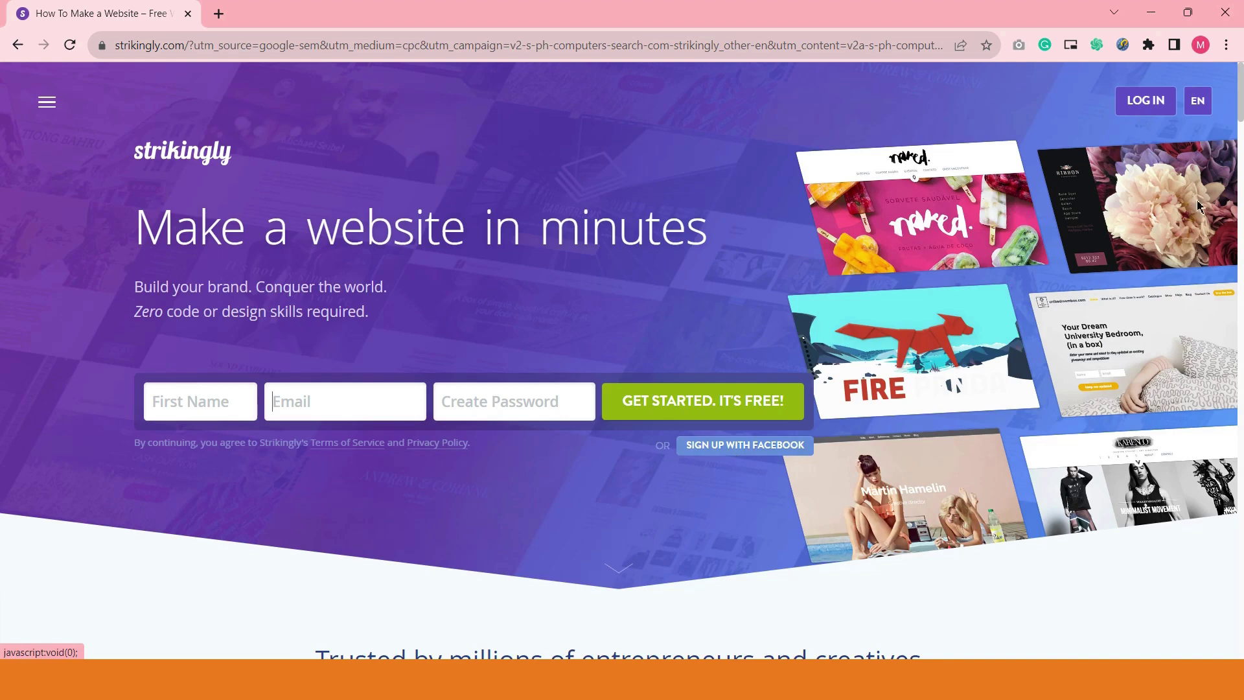
- Sign up for a free account with first name, e-mail and password, and dismiss the saved-password notice
left_click(1201, 44)
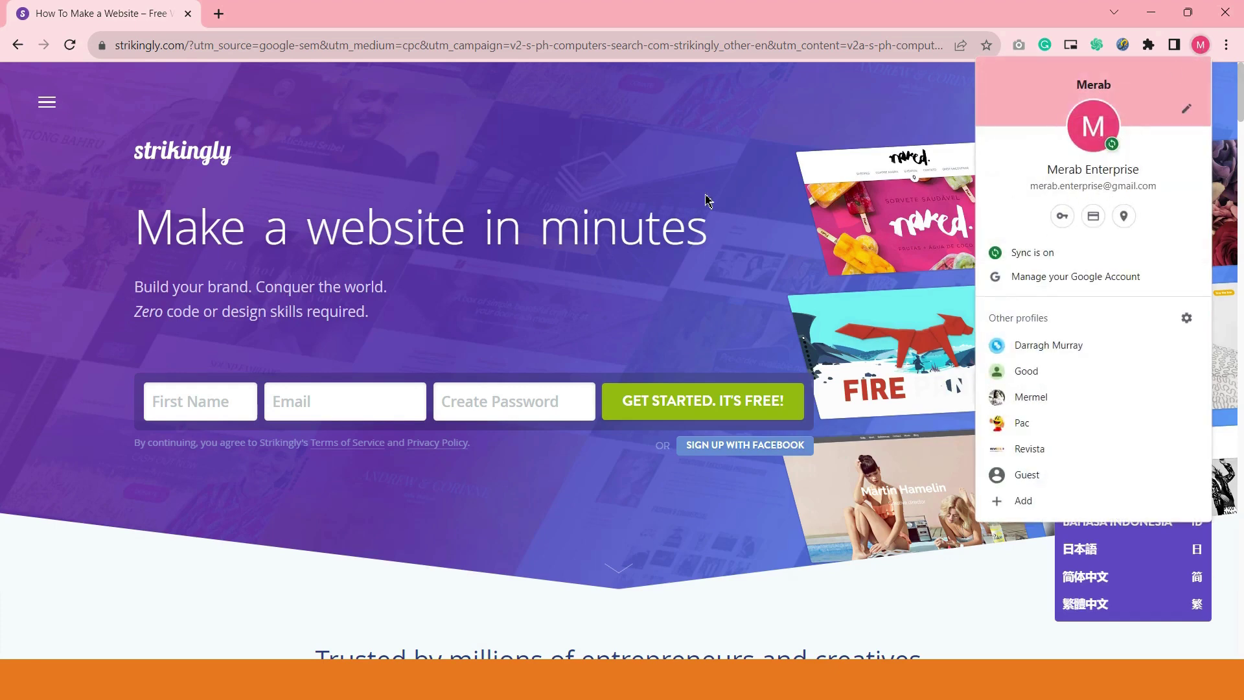
left_click(337, 398)
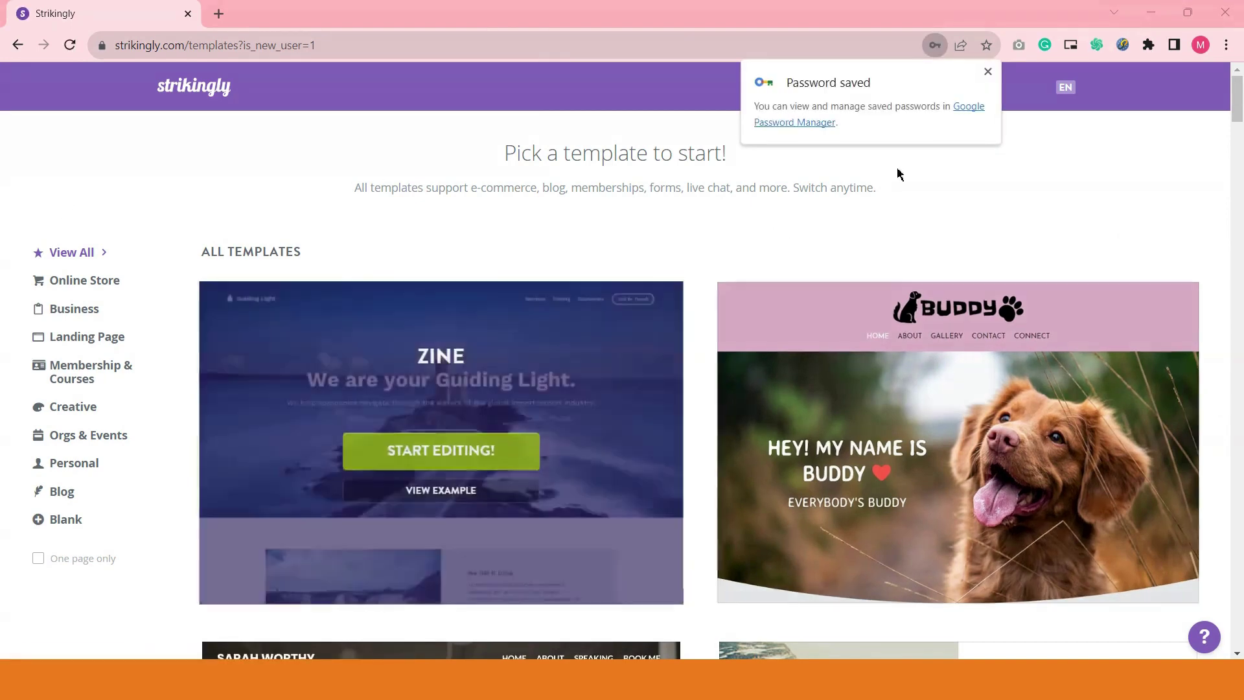
left_click(988, 73)
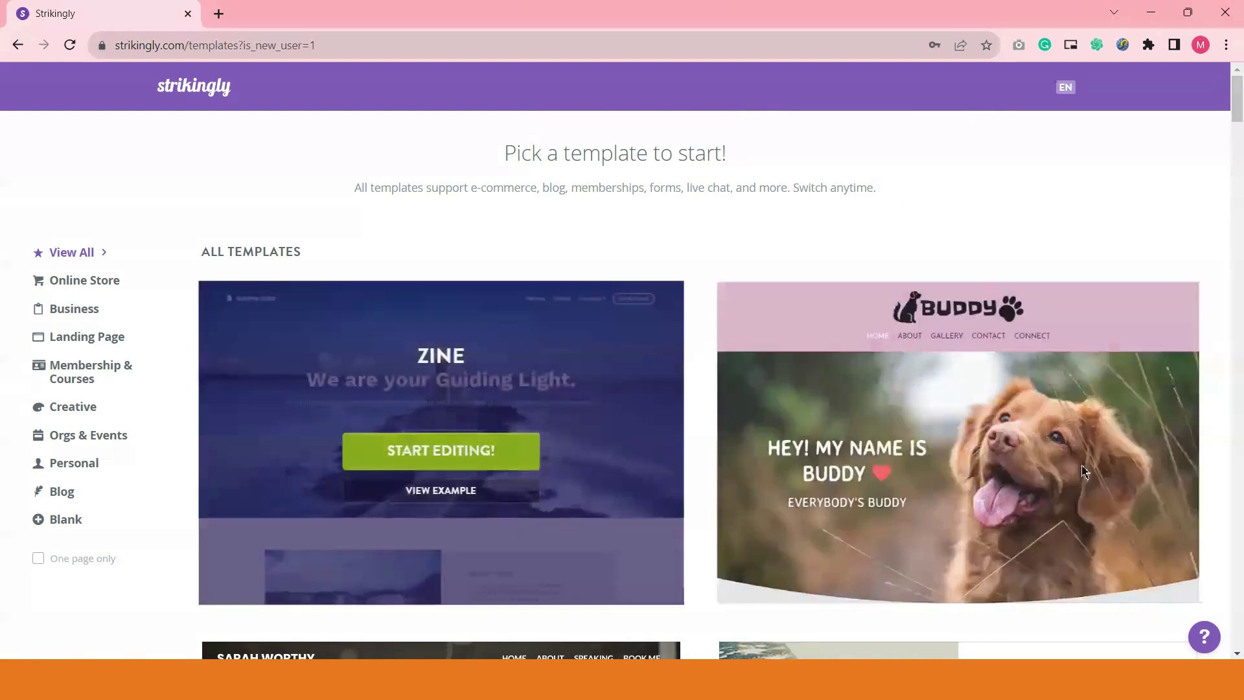
mouse_move(1117, 500)
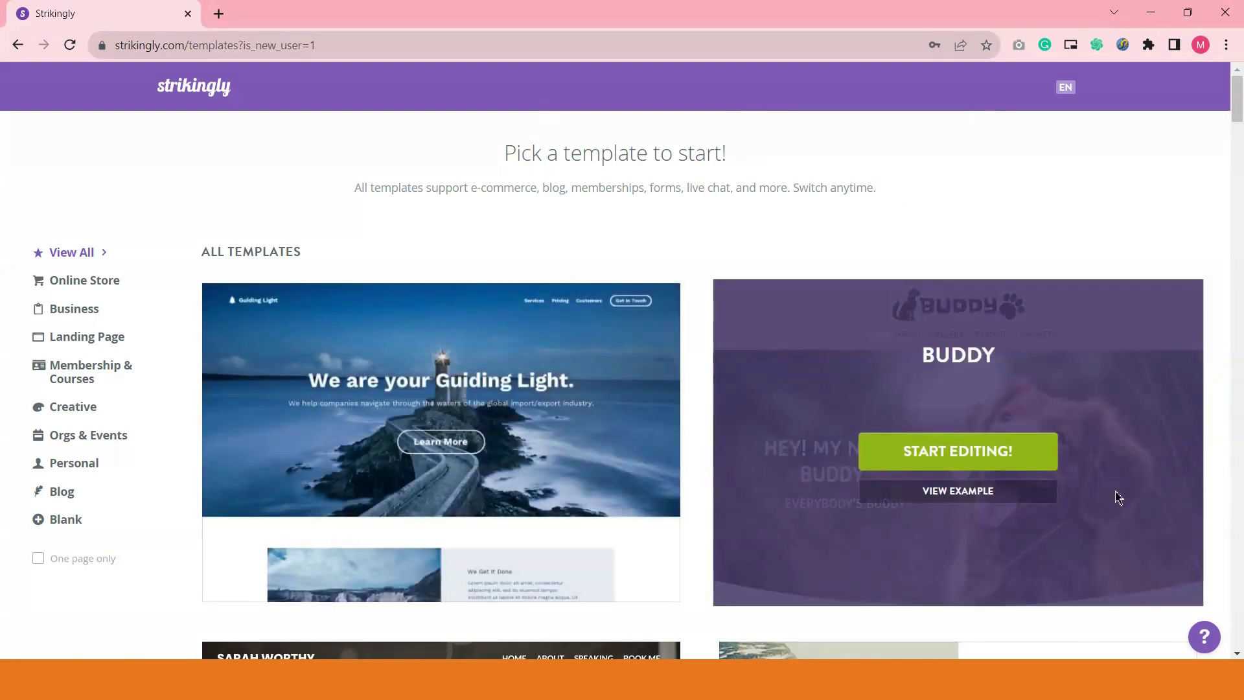
left_click_drag(303, 258, 230, 257)
left_click(376, 260)
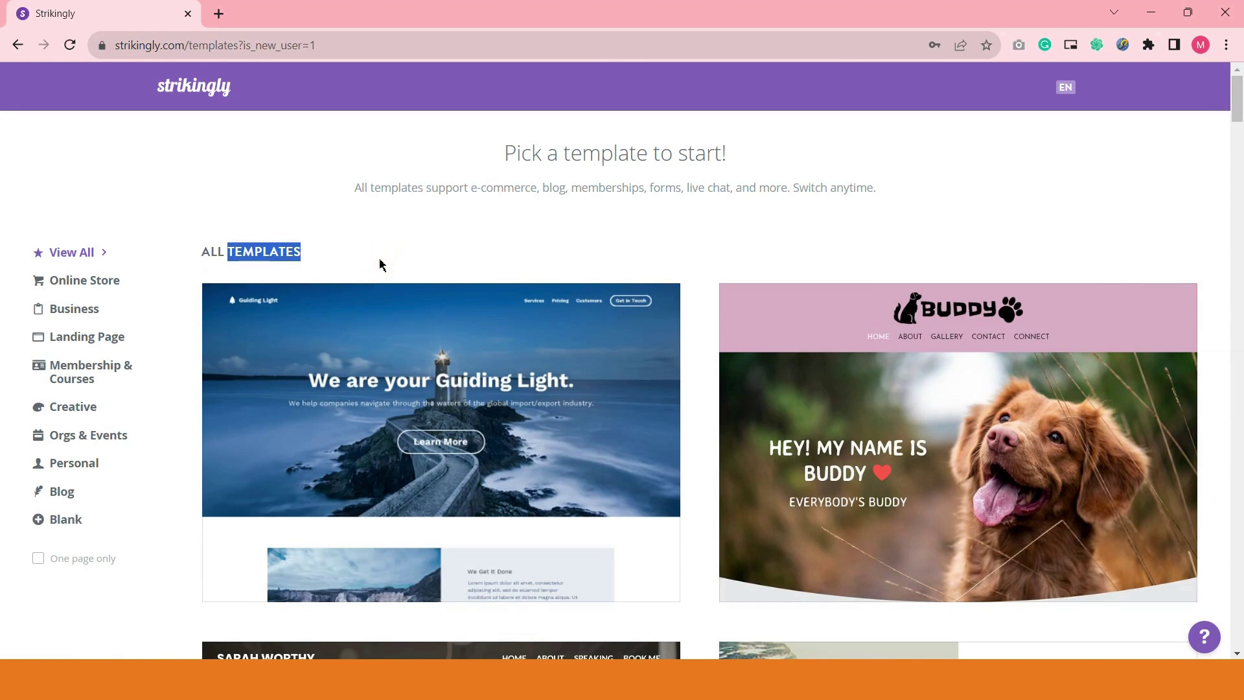
left_click(290, 198)
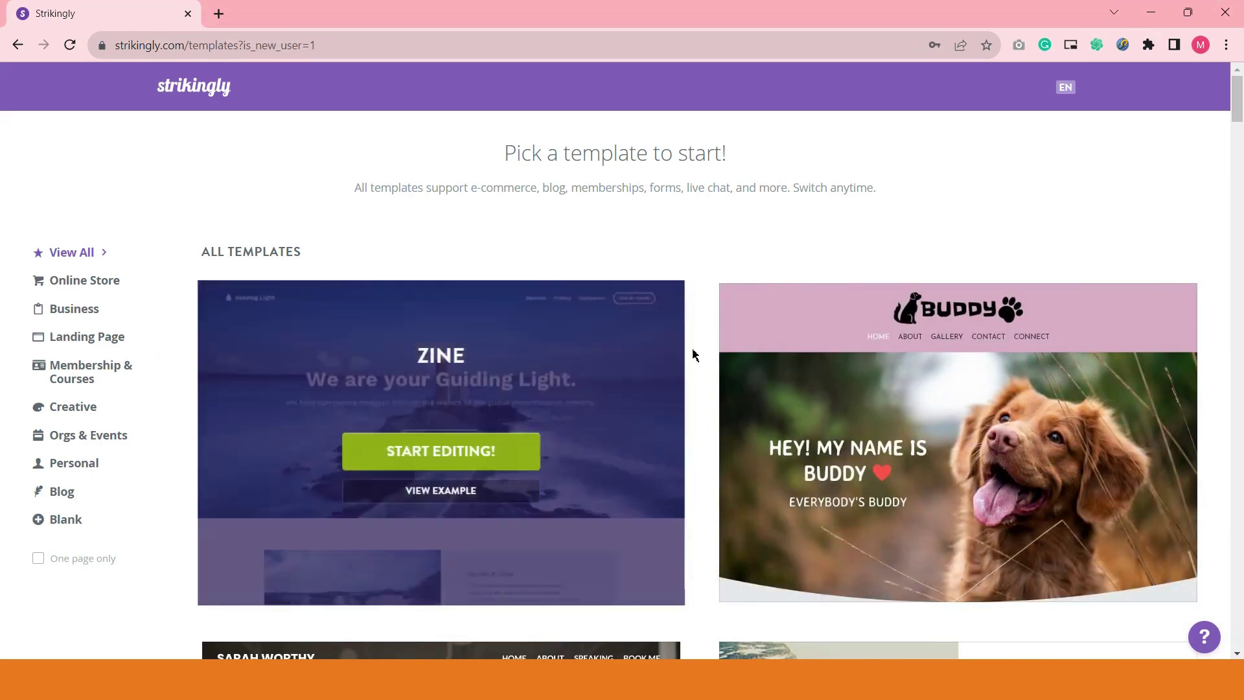
- Browse the full template gallery and open the example of the Profile template
scroll(695, 311, "down", 5)
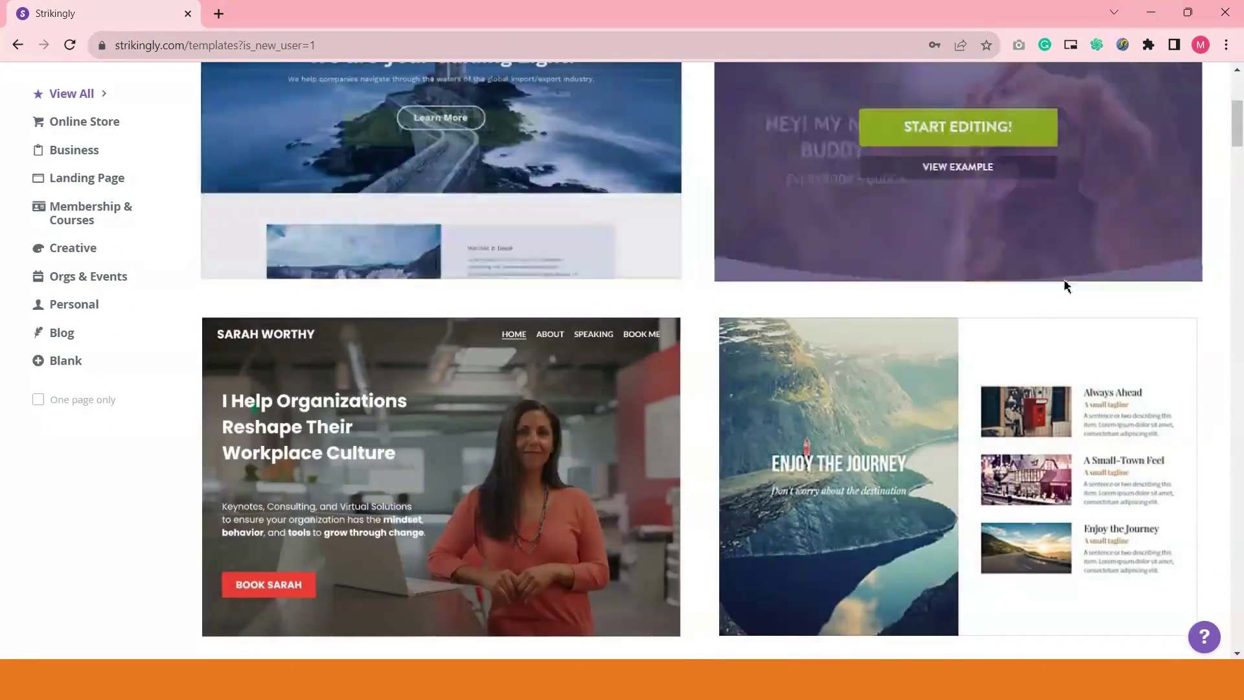
scroll(1089, 311, "down", 3)
scroll(1104, 339, "down", 11)
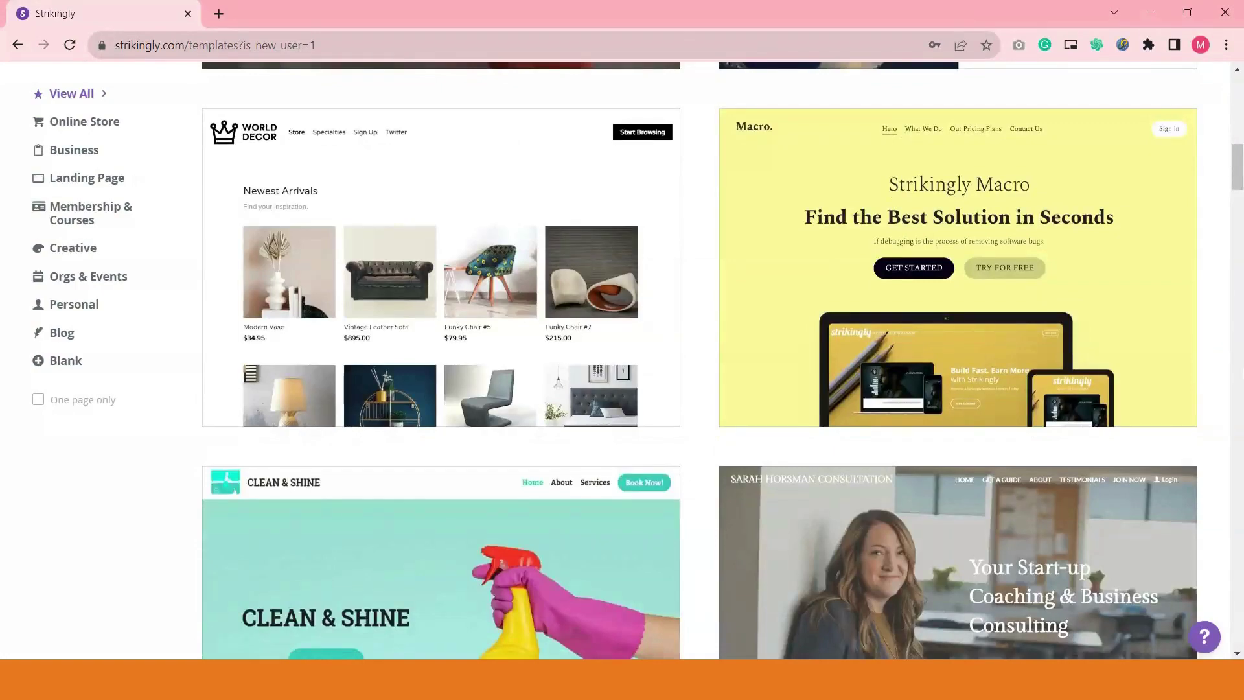
scroll(648, 324, "down", 11)
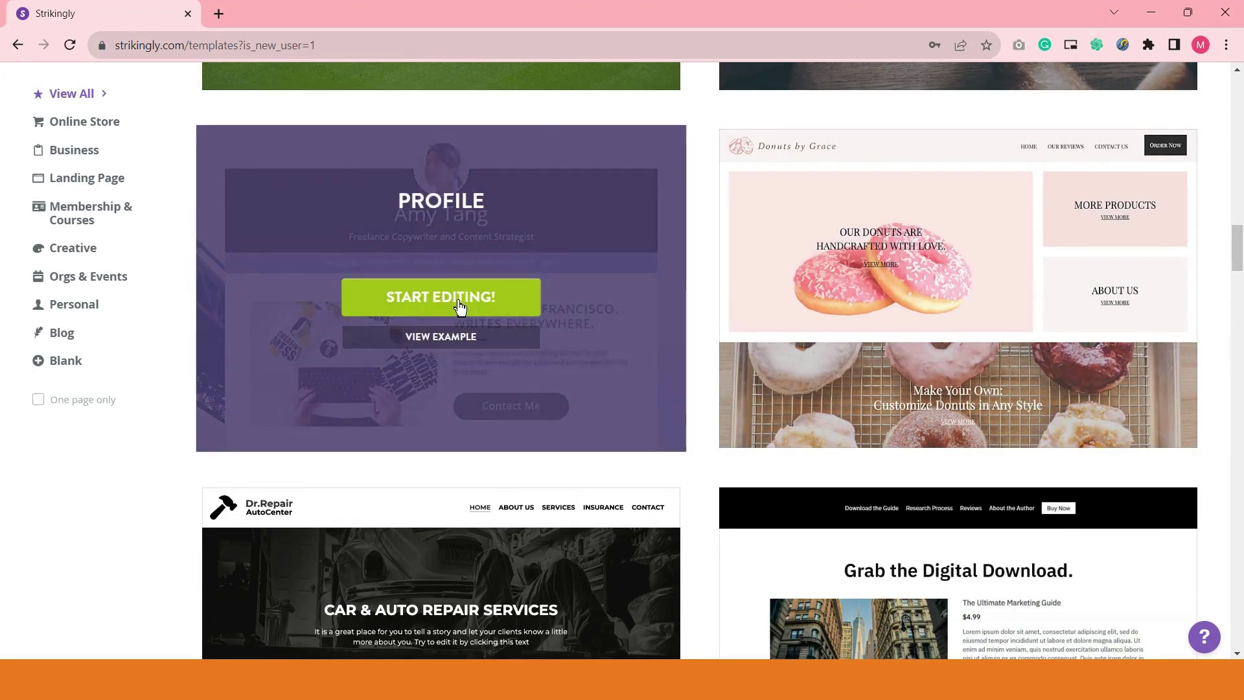
left_click(486, 348)
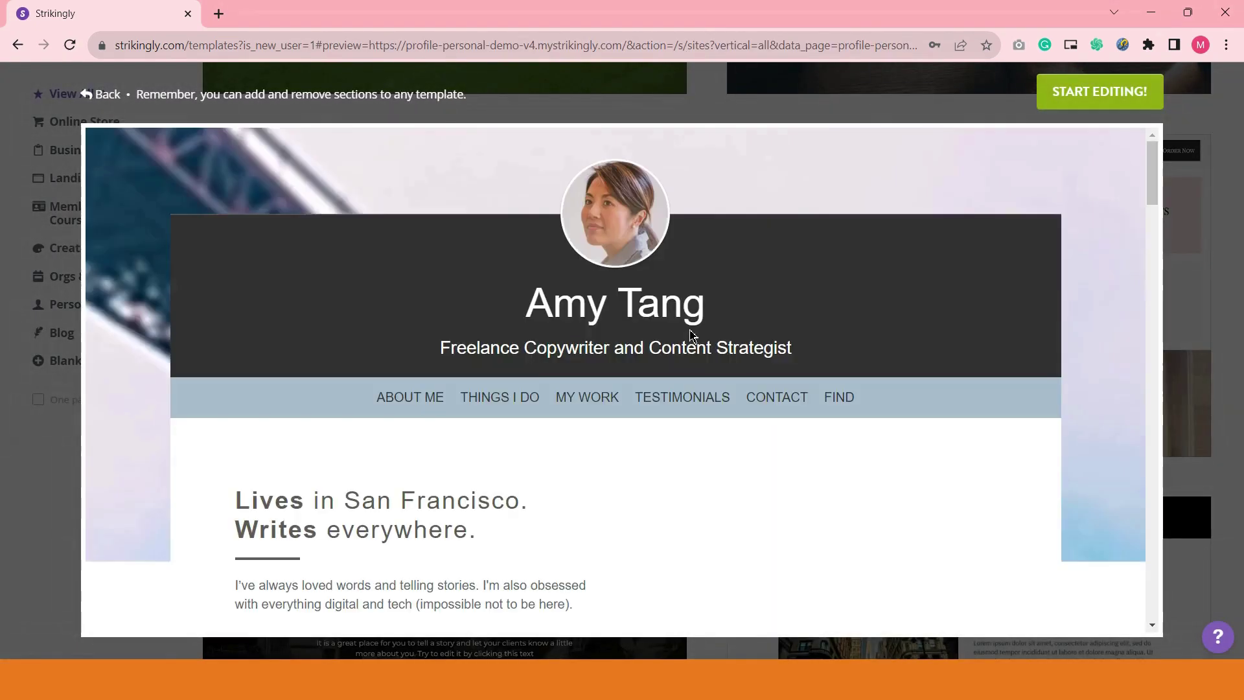
- Look through the Profile template's example down to its contact form and close the preview
scroll(1141, 304, "down", 2)
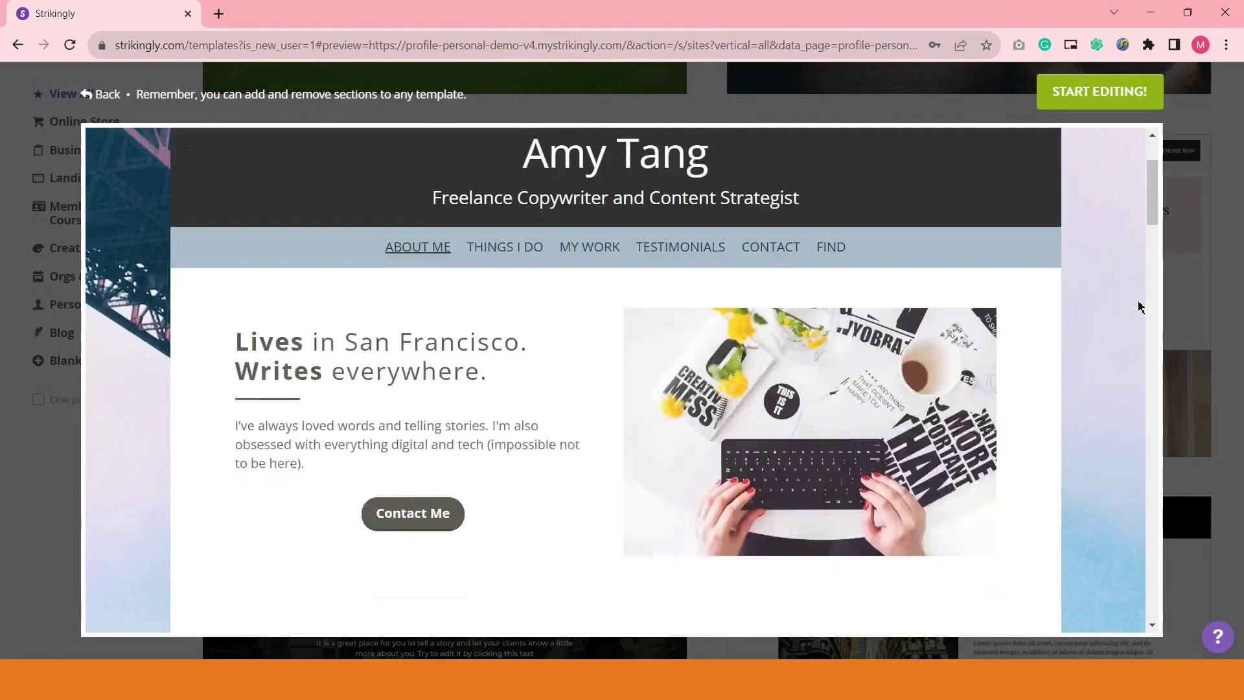
scroll(1125, 319, "down", 4)
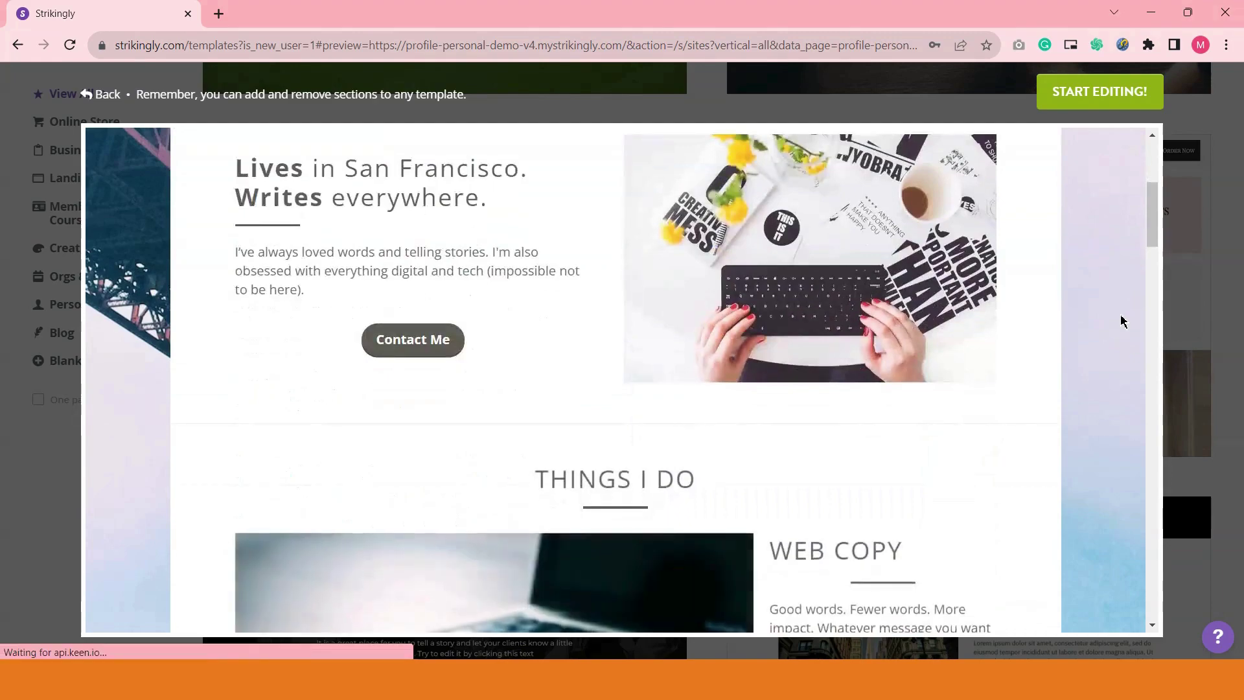
scroll(1123, 321, "down", 12)
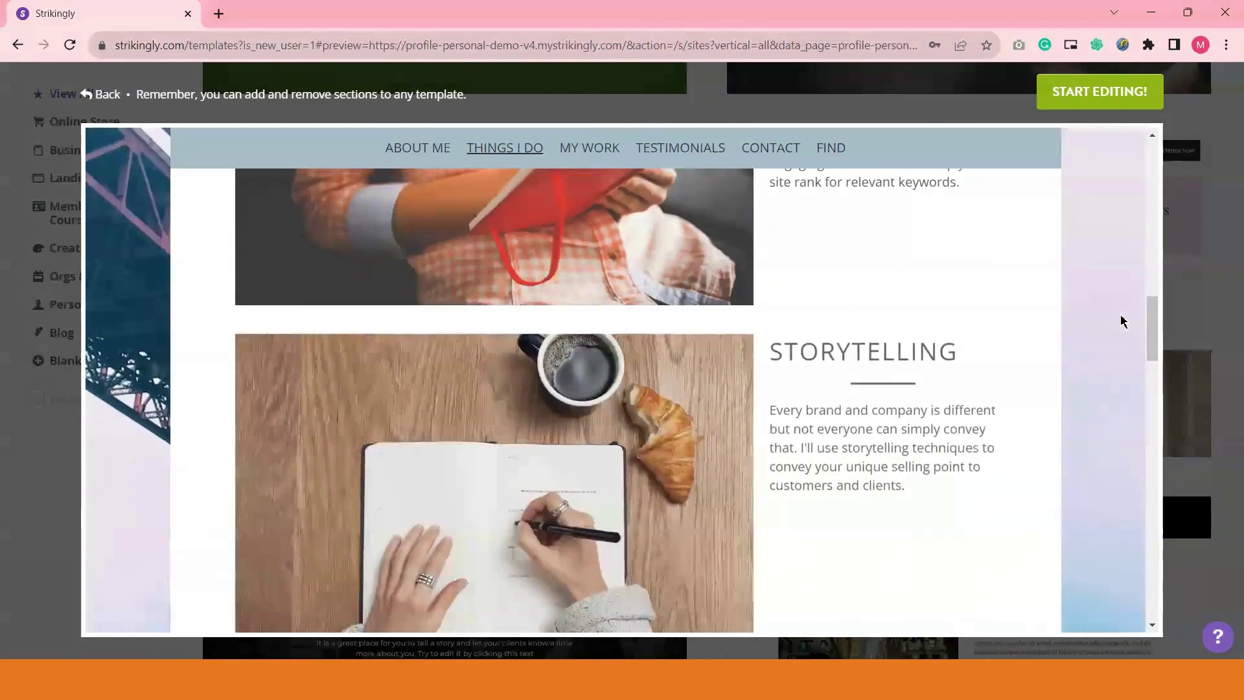
scroll(930, 376, "down", 15)
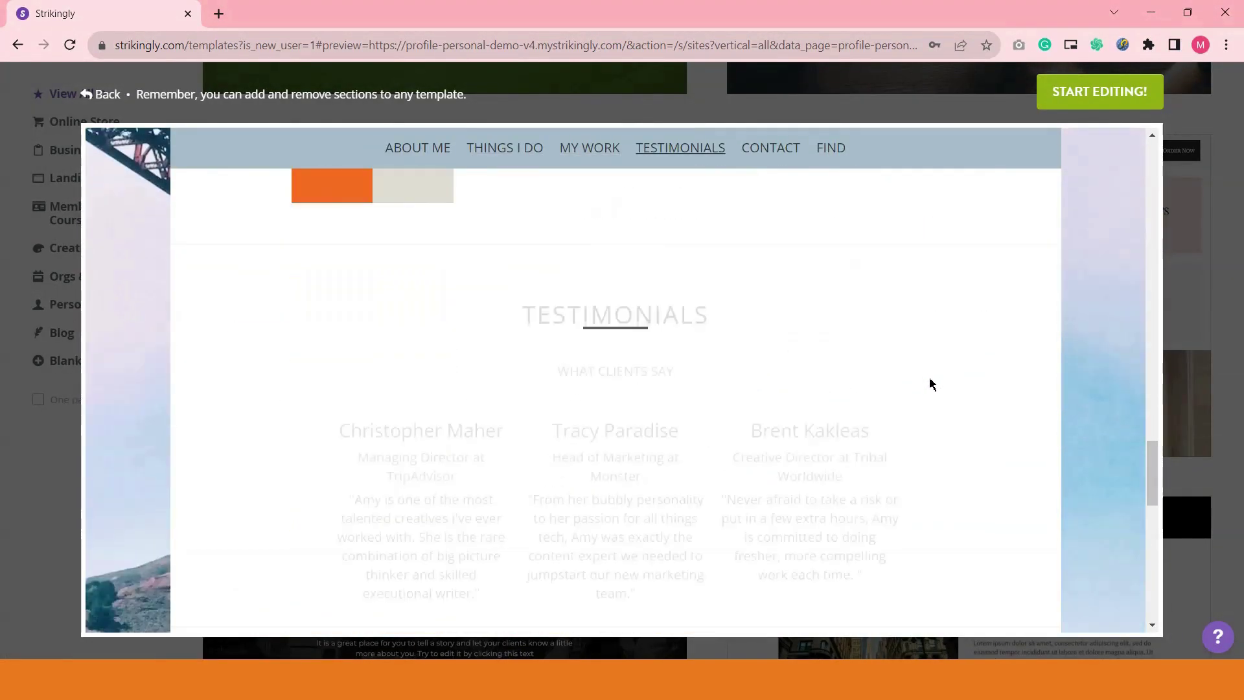
scroll(930, 384, "down", 5)
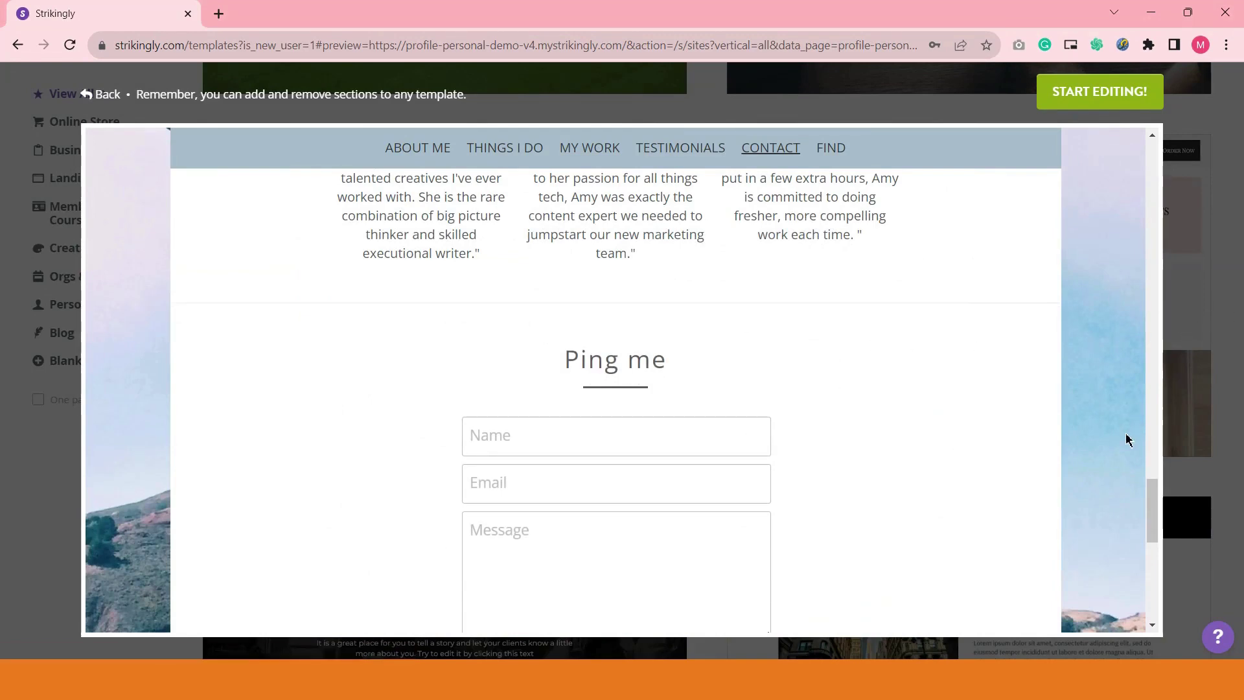
scroll(1127, 439, "up", 20)
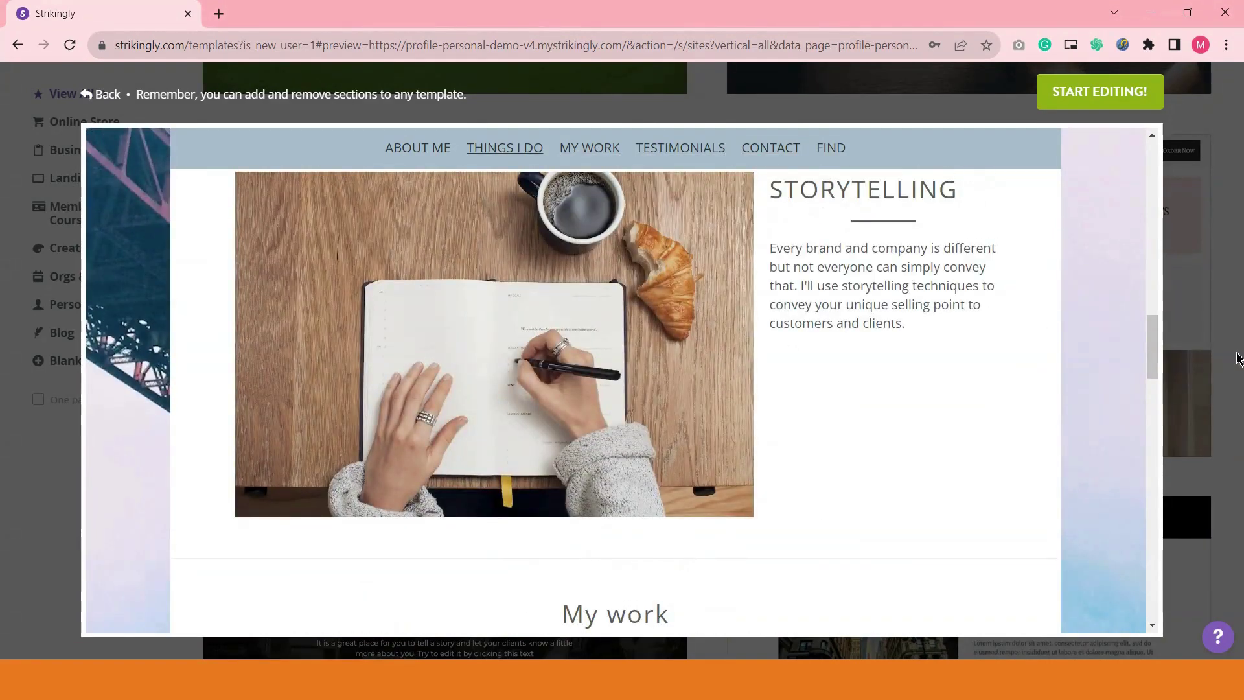
left_click(1225, 335)
- Browse further templates in the gallery, dismiss the support chat window and return to the Grace template
scroll(490, 528, "down", 3)
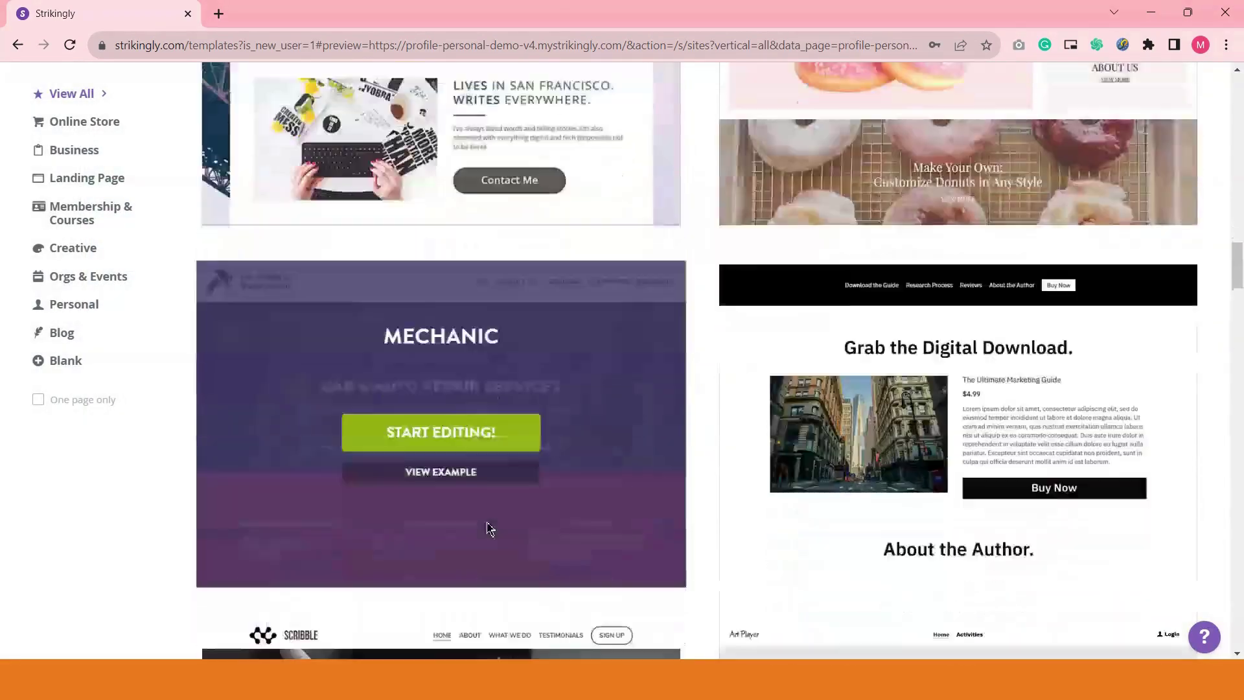
scroll(551, 577, "down", 3)
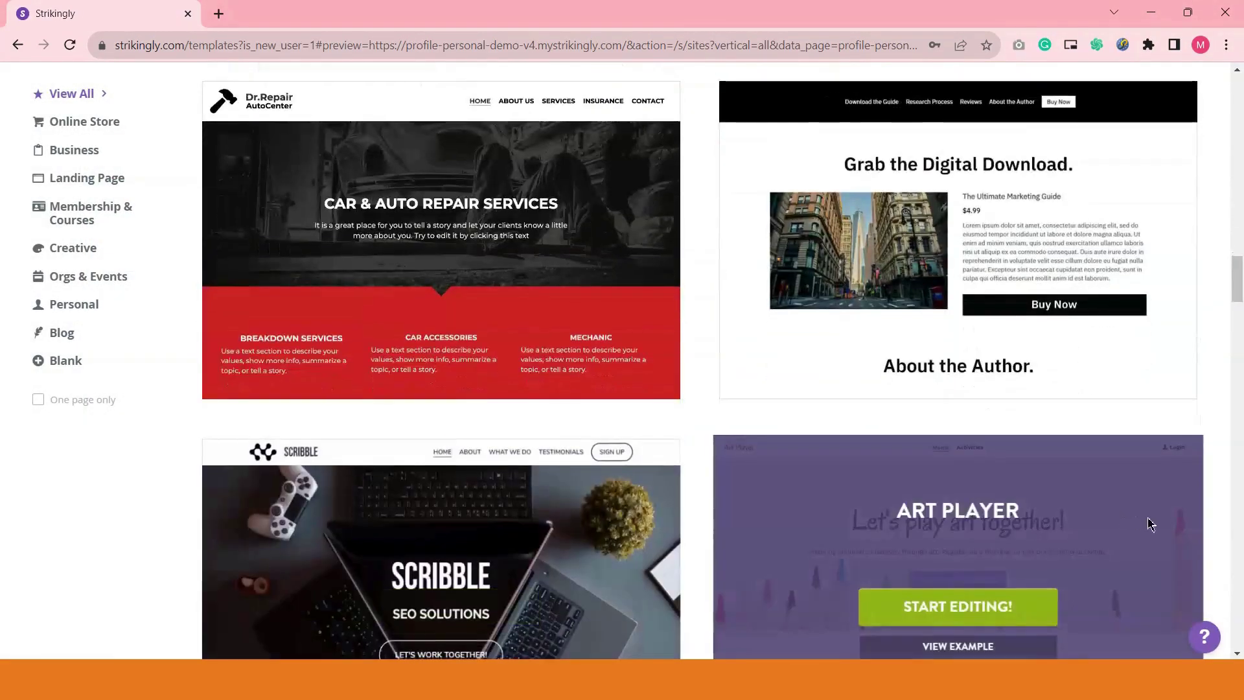
scroll(1151, 523, "down", 15)
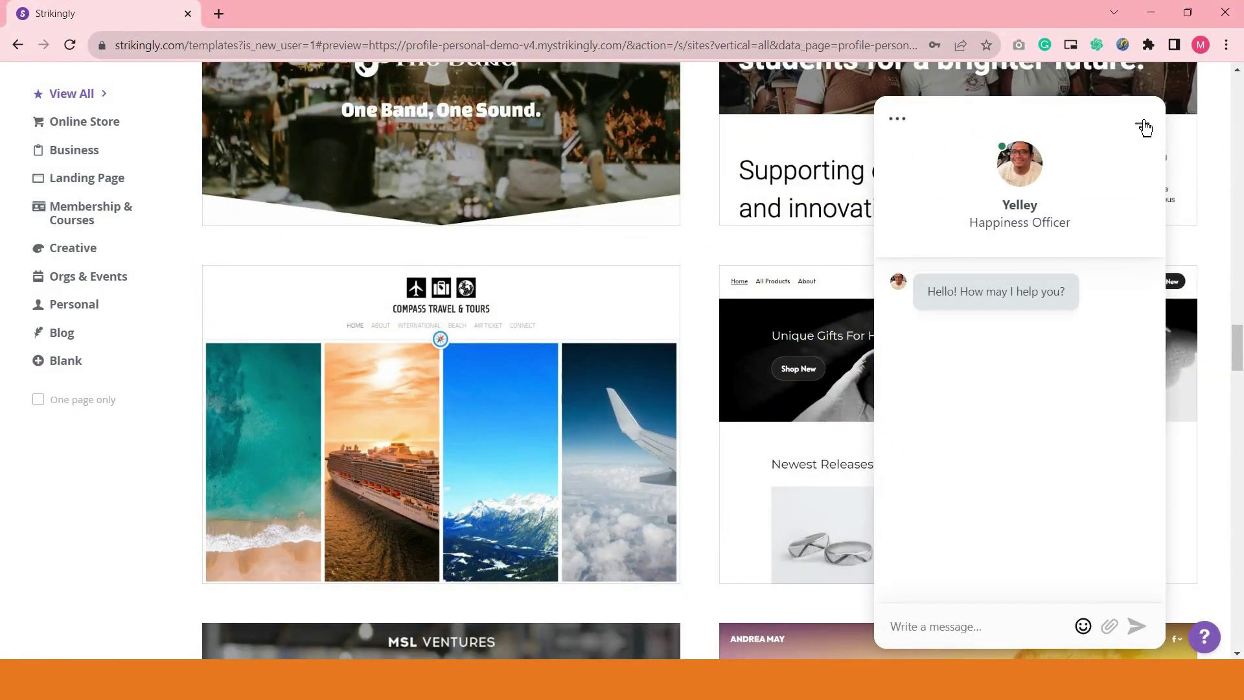
left_click(1145, 127)
scroll(1170, 353, "up", 18)
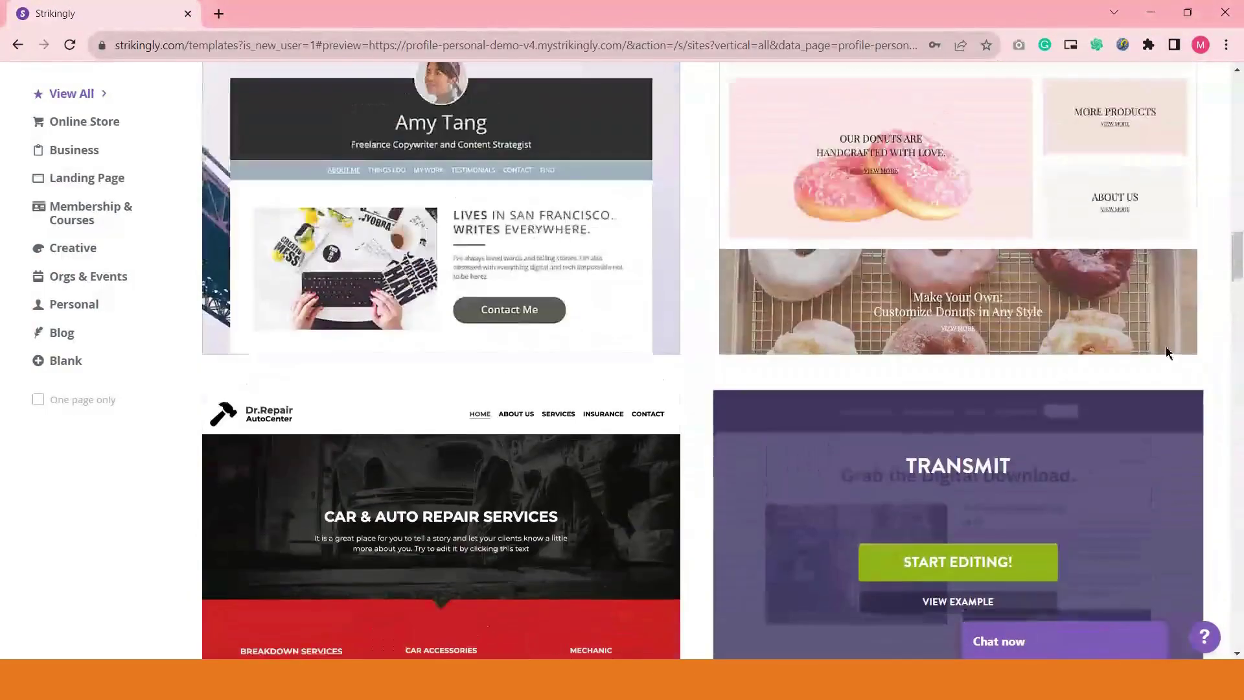
scroll(1170, 352, "up", 3)
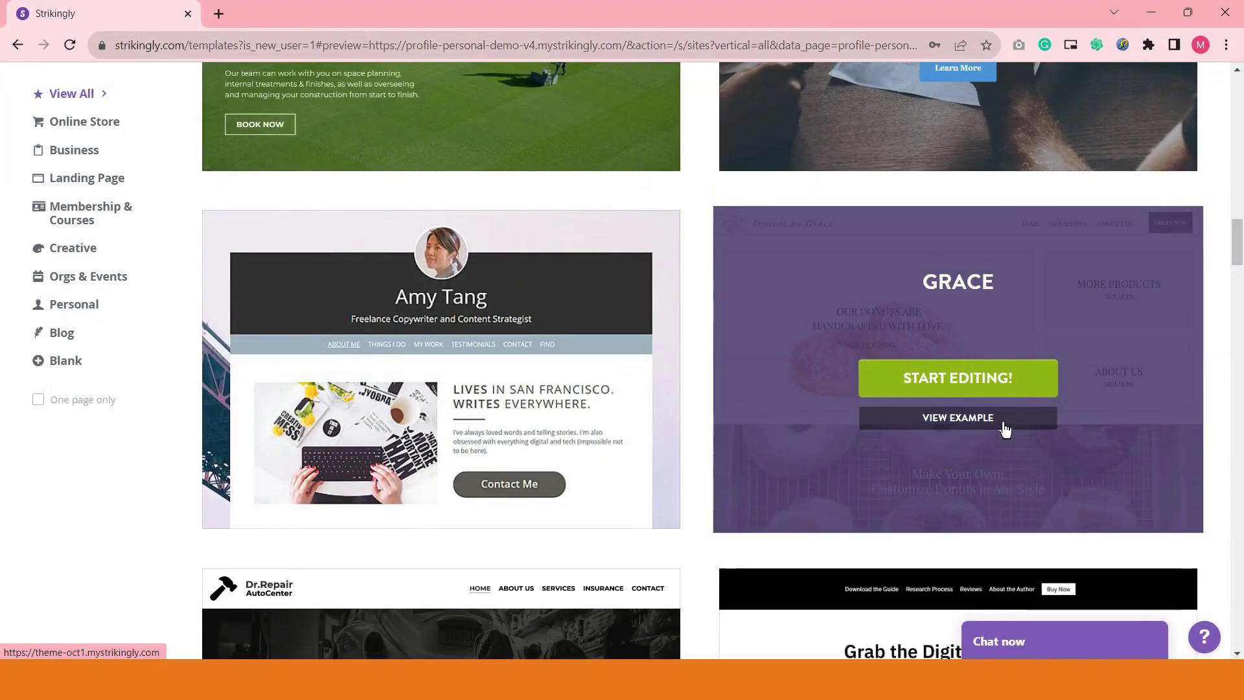
- Open the Grace template's example, look through its page sections and close the preview
left_click(1005, 428)
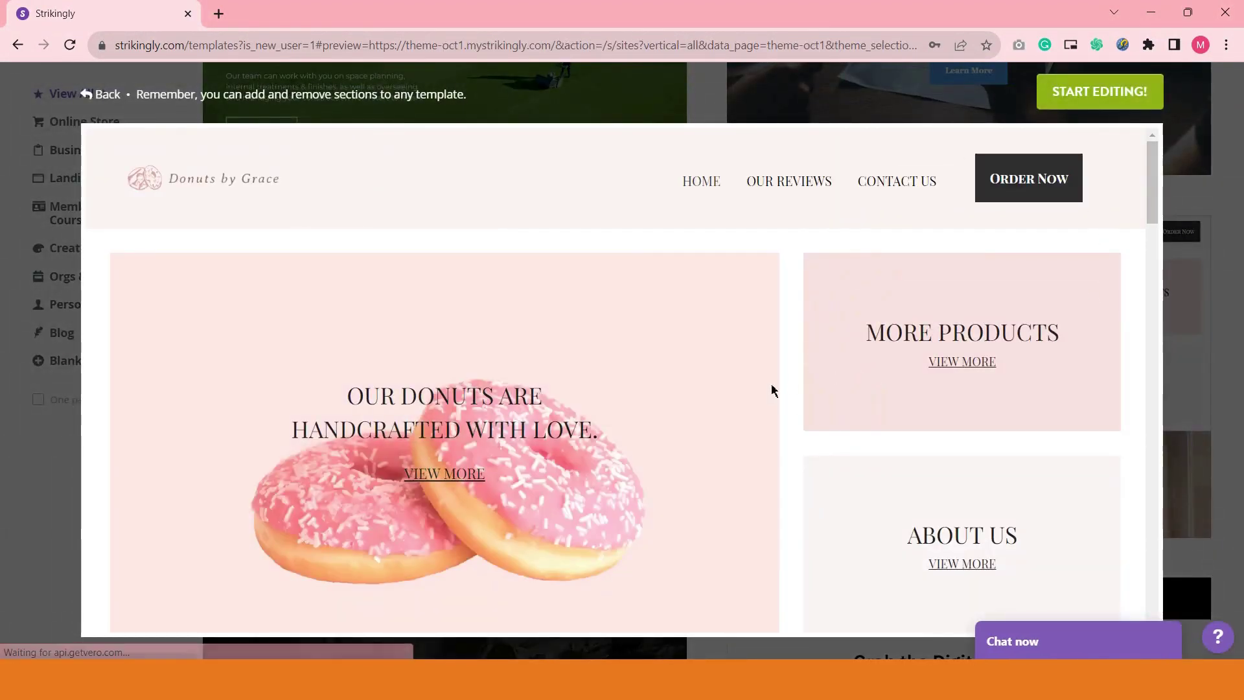
scroll(825, 311, "down", 4)
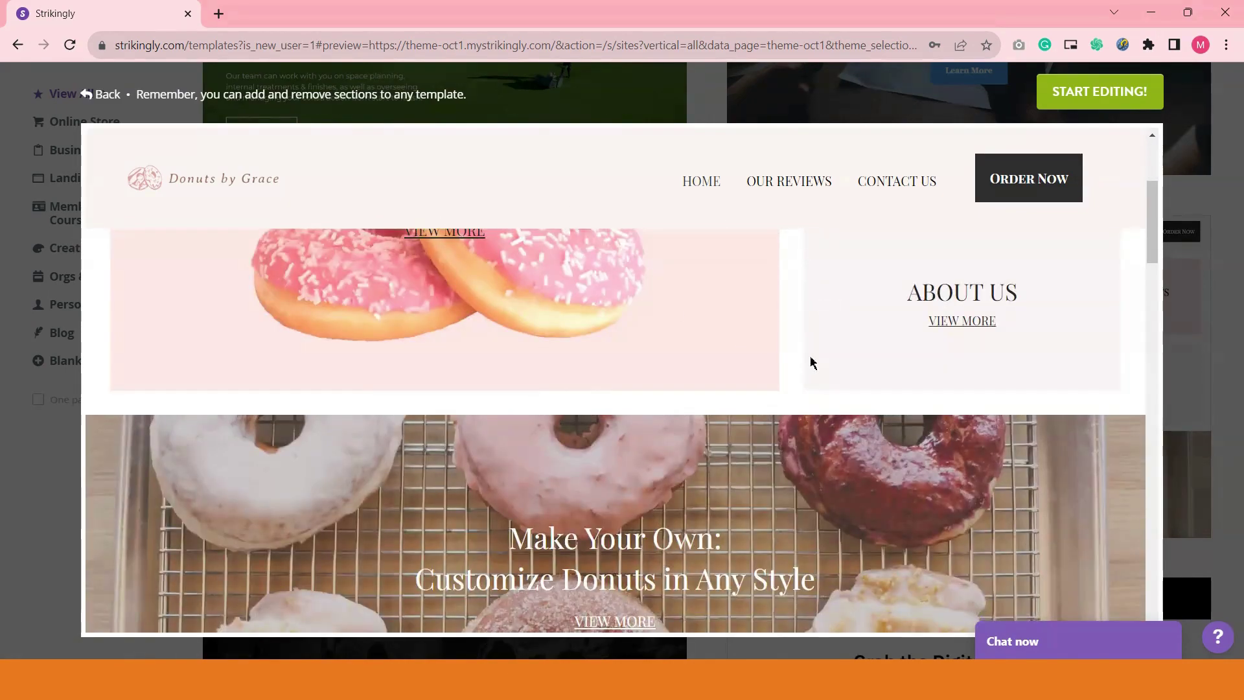
scroll(812, 363, "down", 13)
scroll(786, 397, "up", 8)
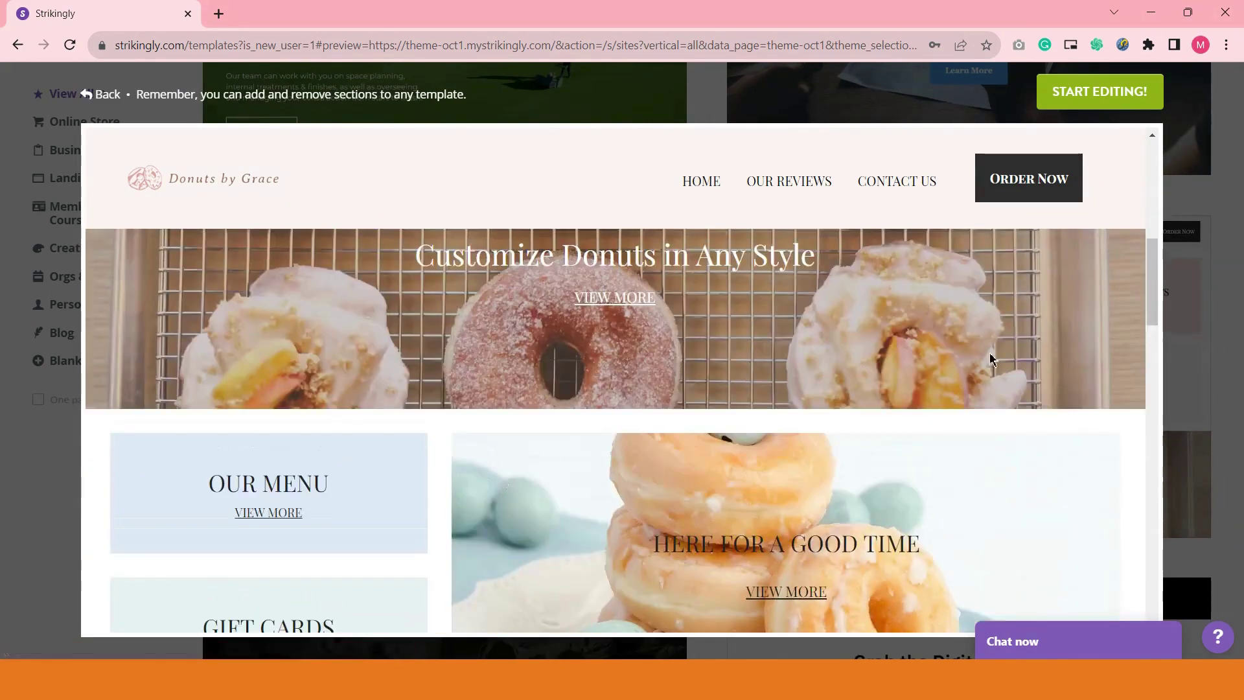
scroll(991, 360, "up", 5)
left_click(1214, 250)
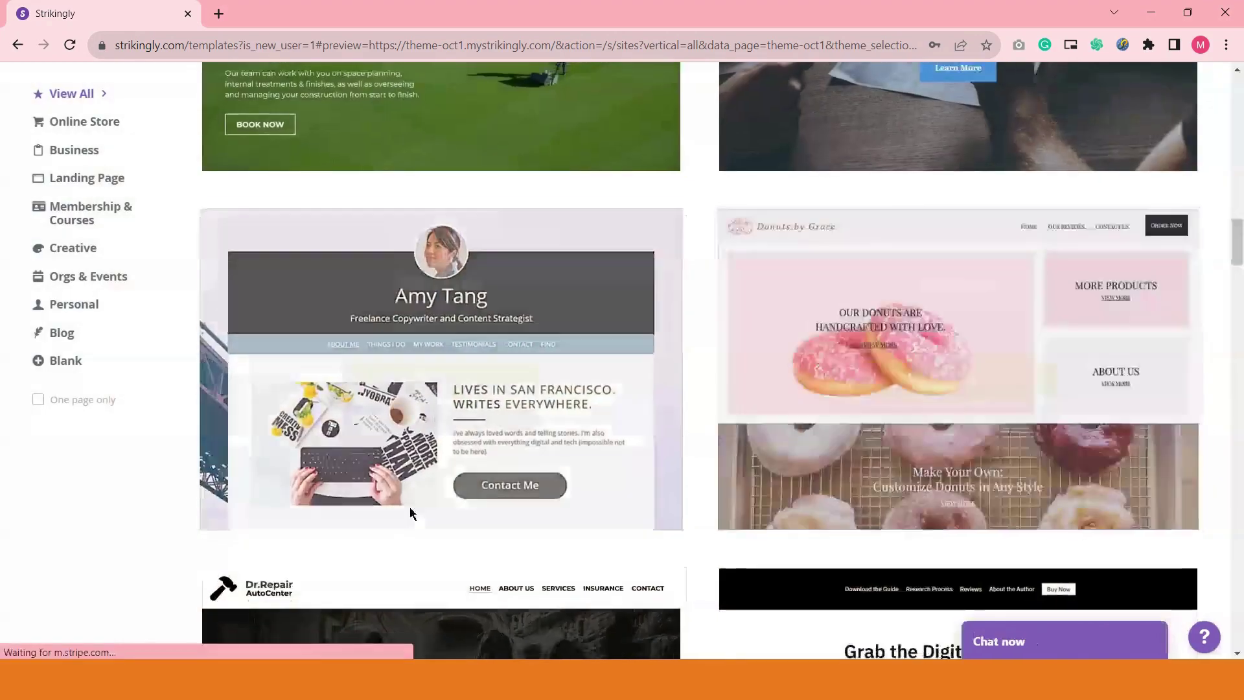
- Preview the Profile template again and start editing a new site based on it
mouse_move(425, 320)
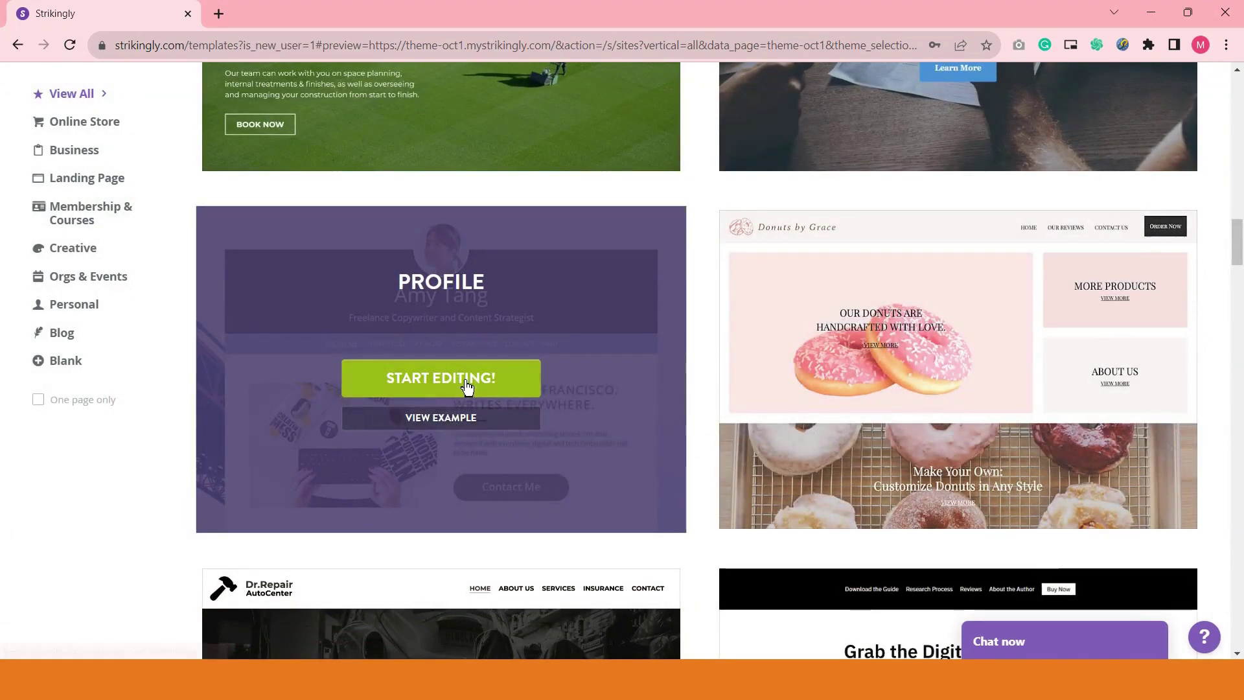
left_click(447, 420)
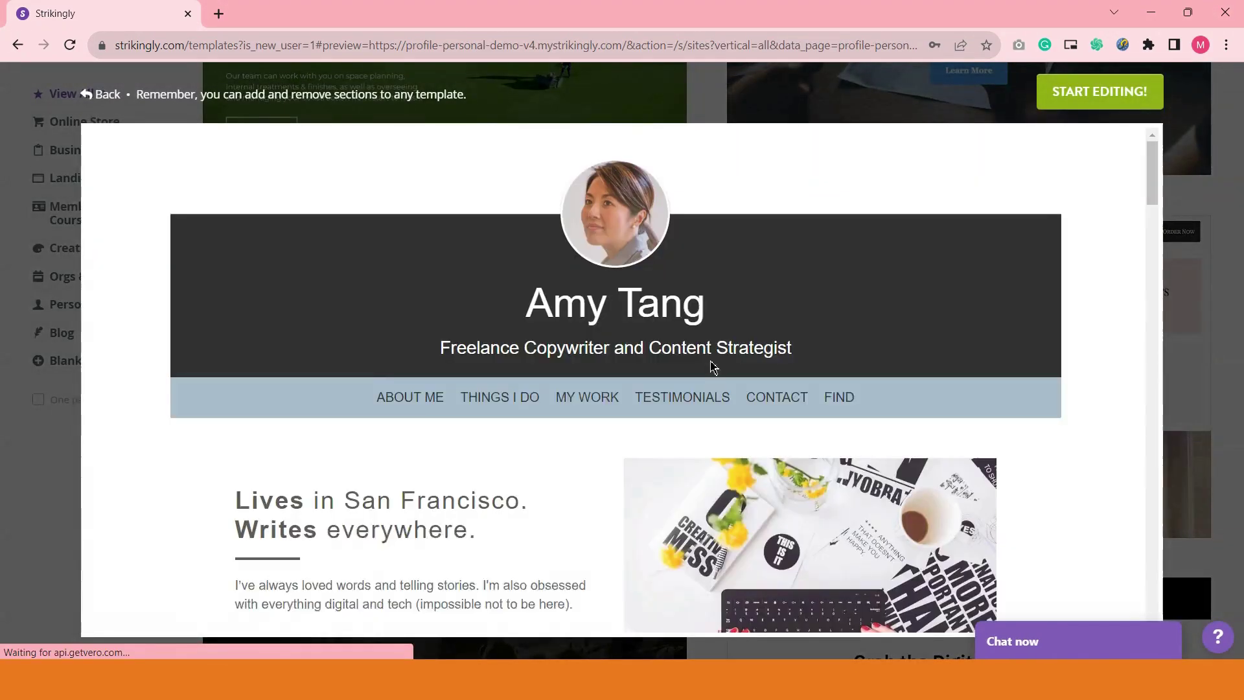
left_click(1105, 103)
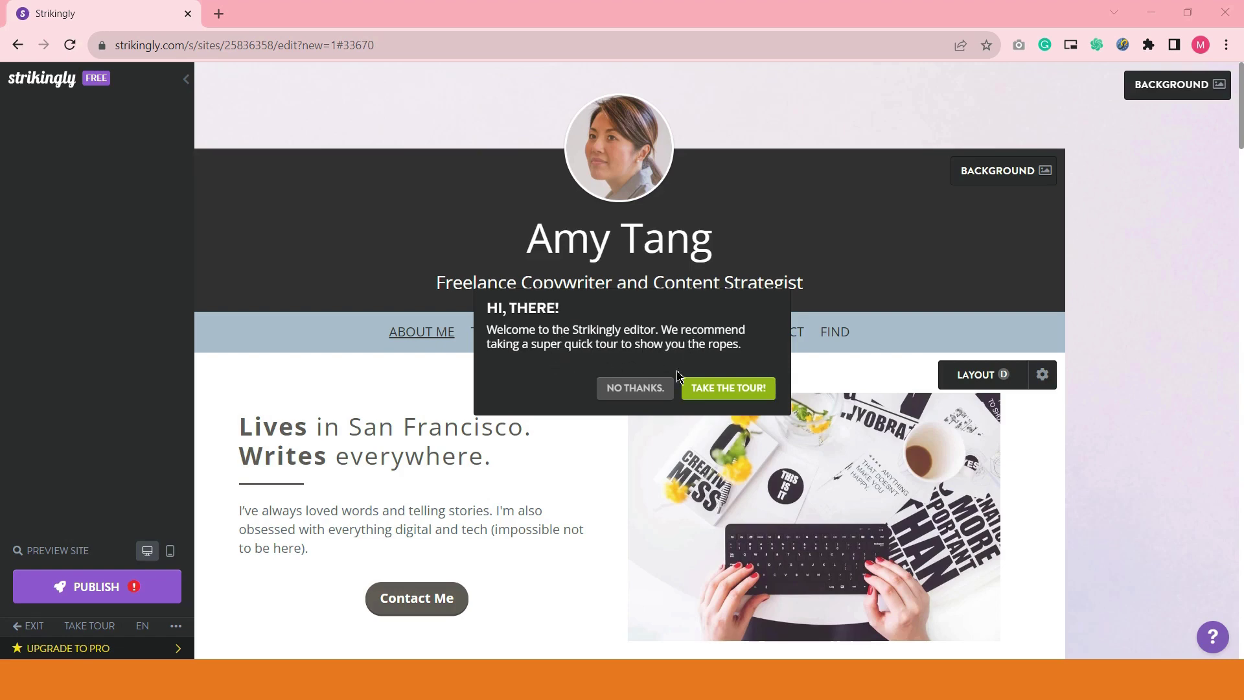
- Start the editor tour and go through its introductions to site sections, adding new sections and customizing
left_click(758, 401)
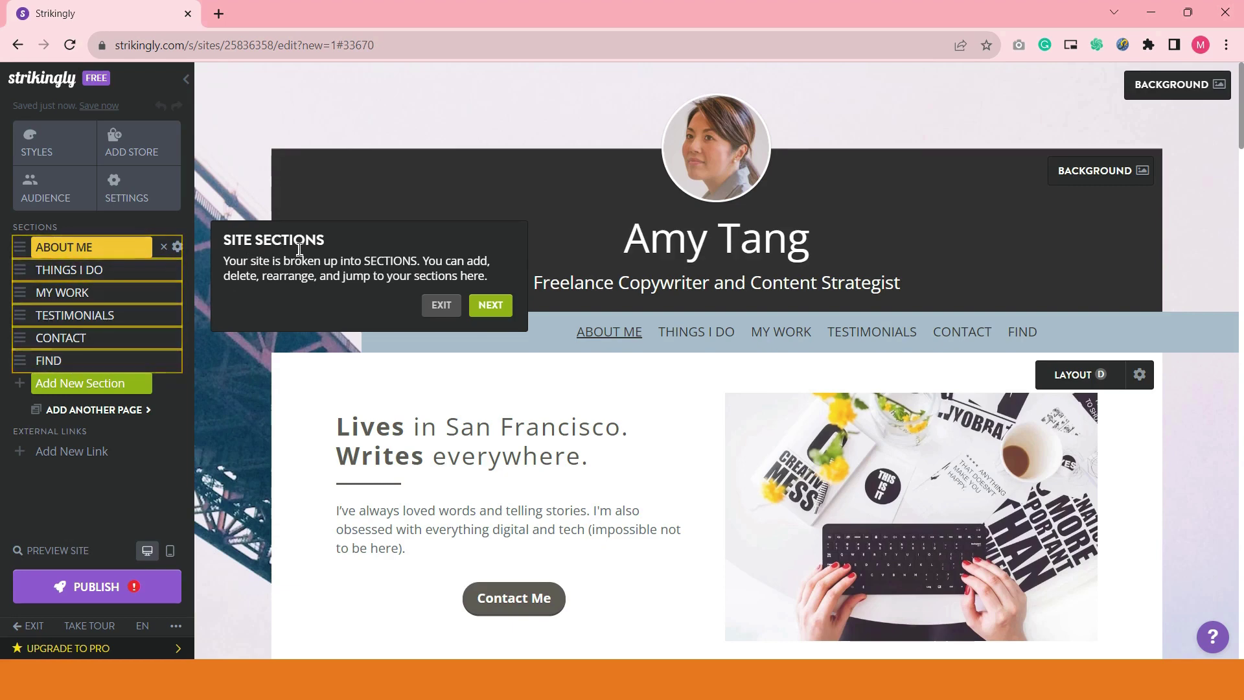
left_click(490, 306)
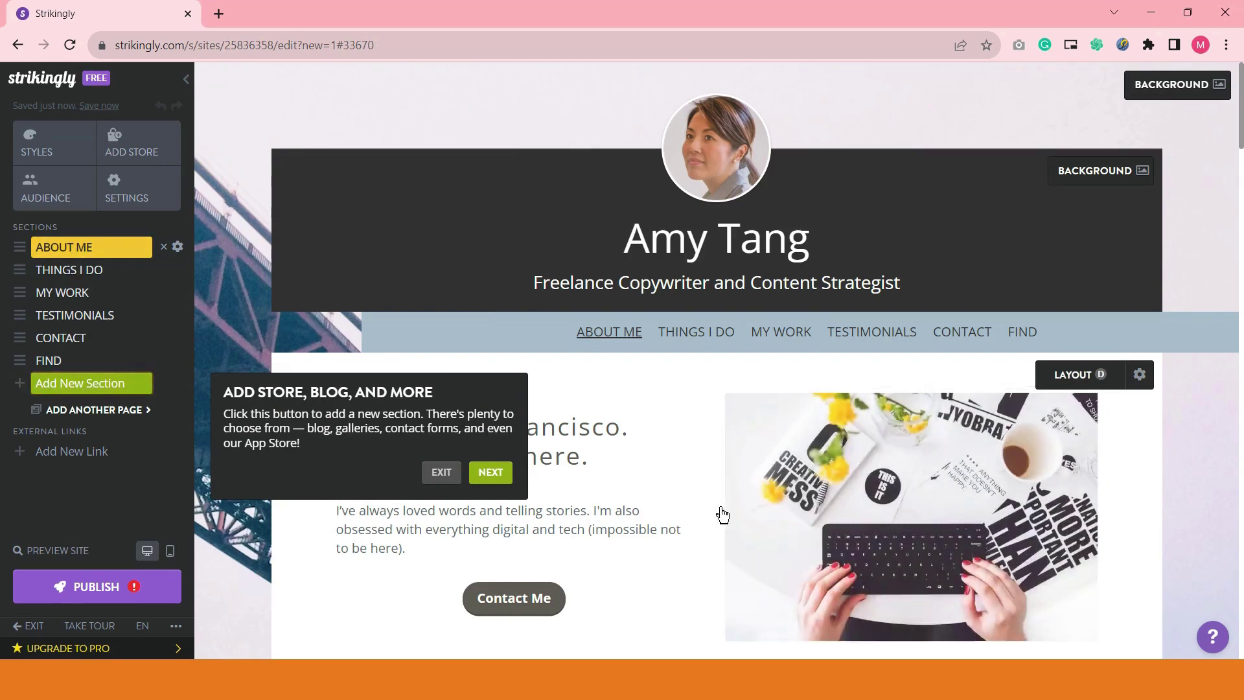
scroll(722, 511, "down", 7)
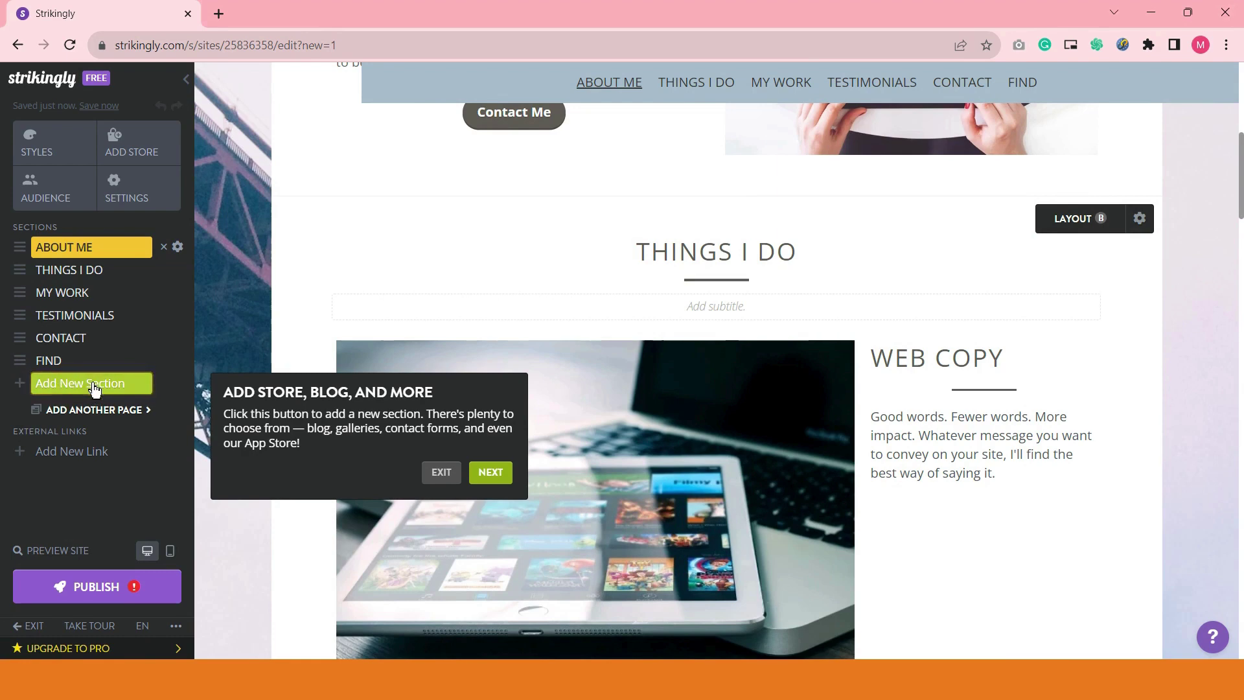
left_click(494, 471)
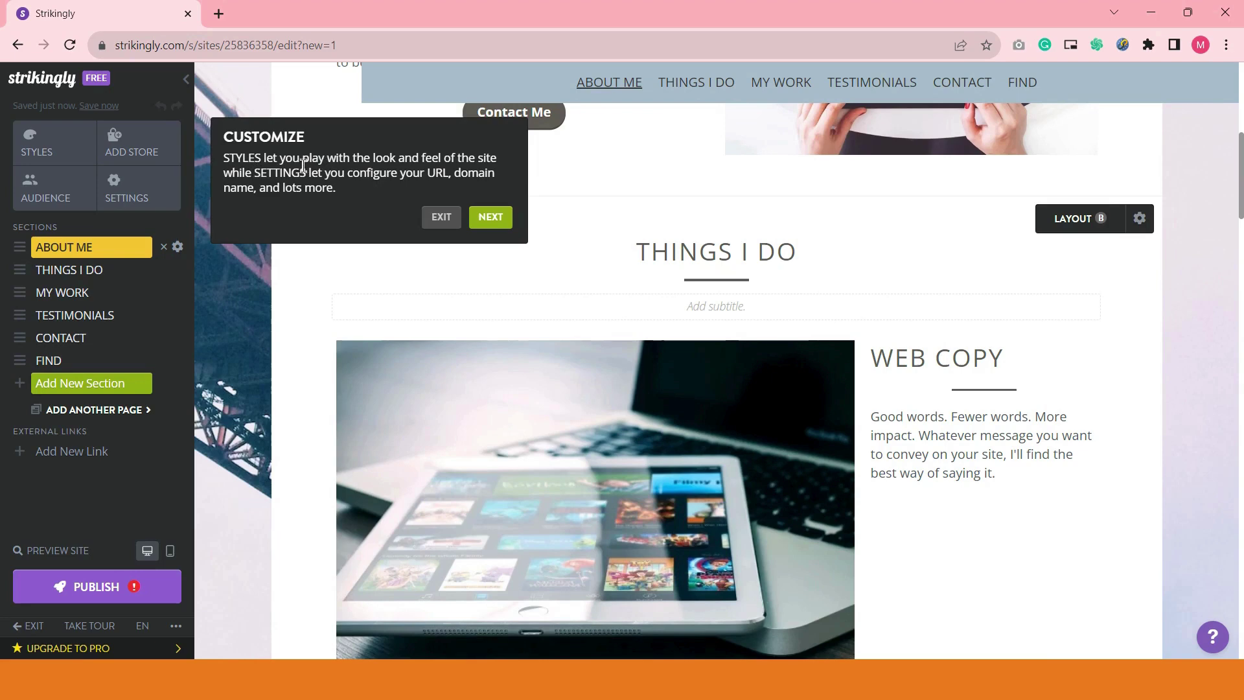
left_click_drag(301, 161, 374, 171)
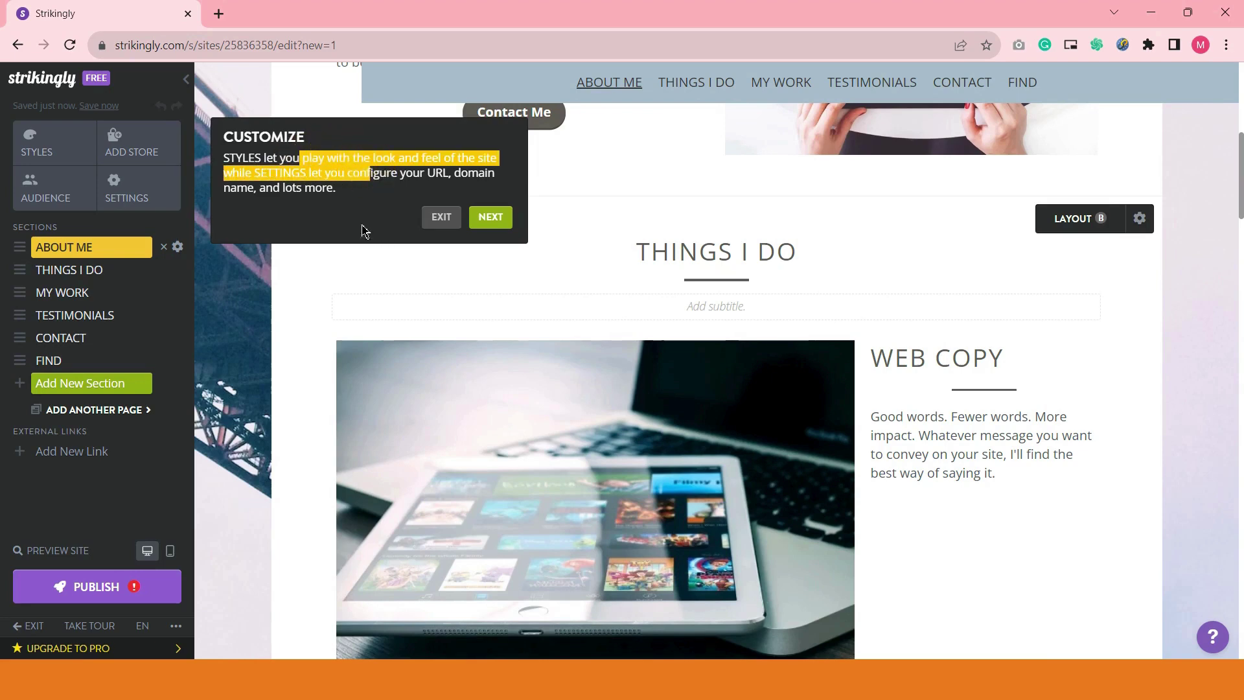
left_click(353, 212)
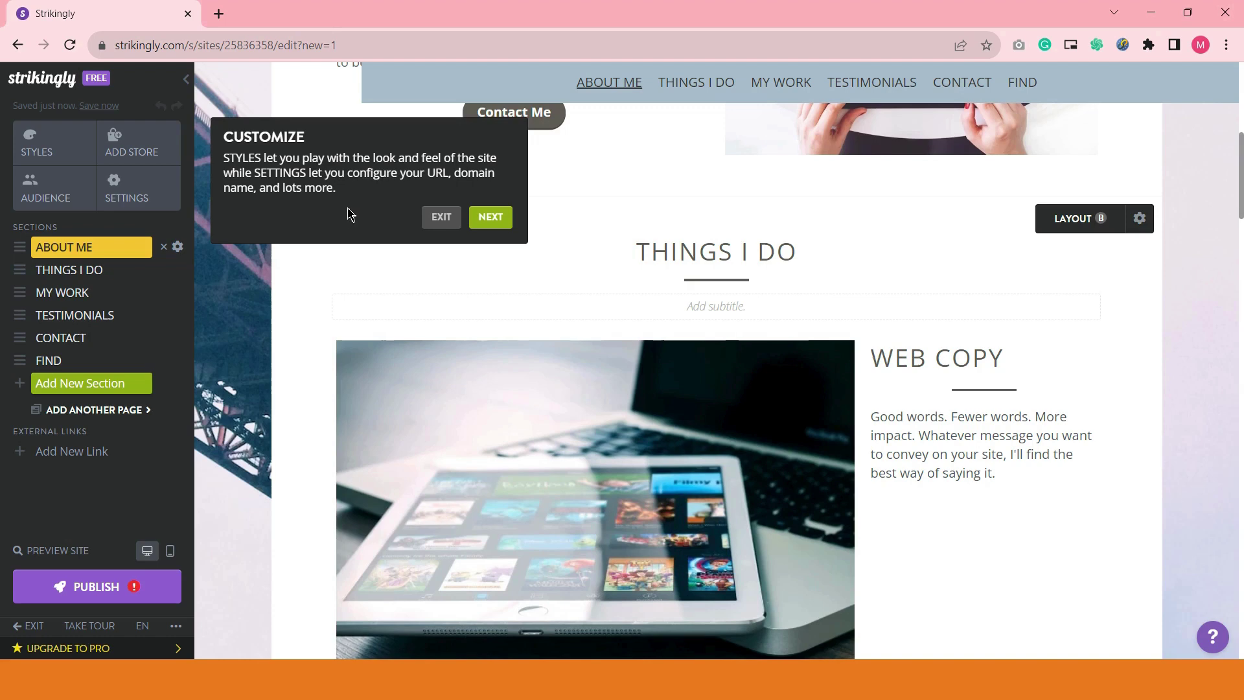
- Switch to the photo viewer and examine the fonts, colour palette and moodboard in the Pinky Cat brand kit image
left_click(992, 679)
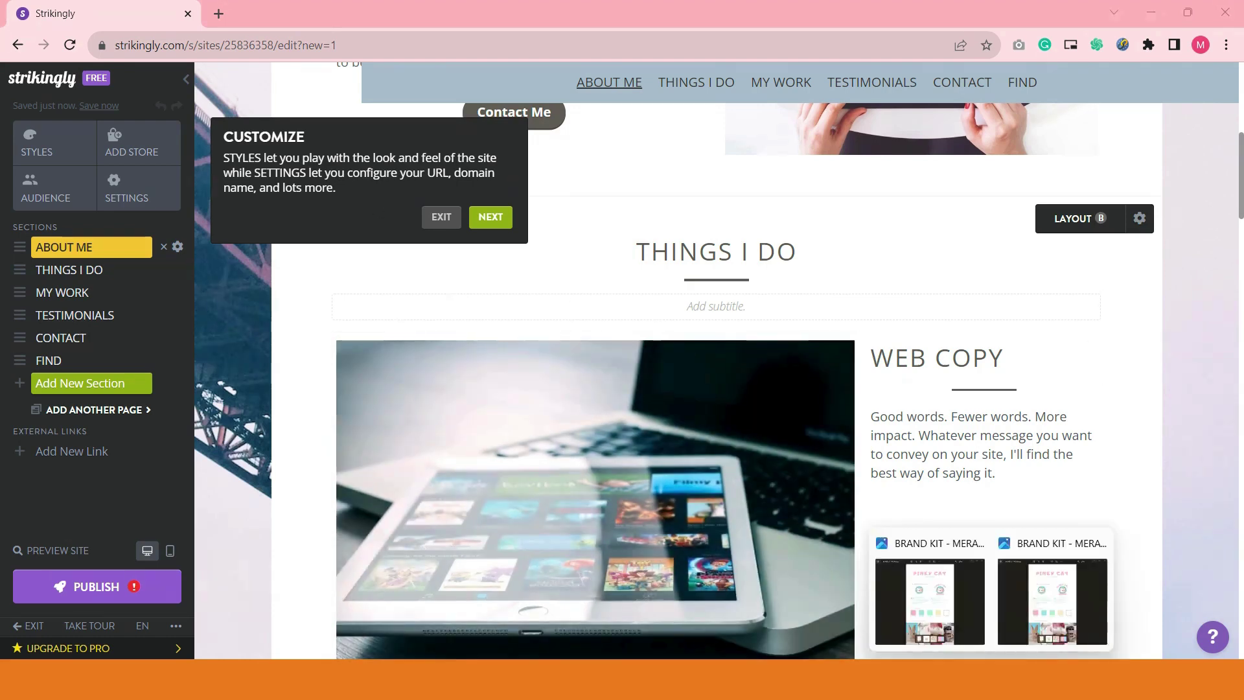
left_click(1031, 638)
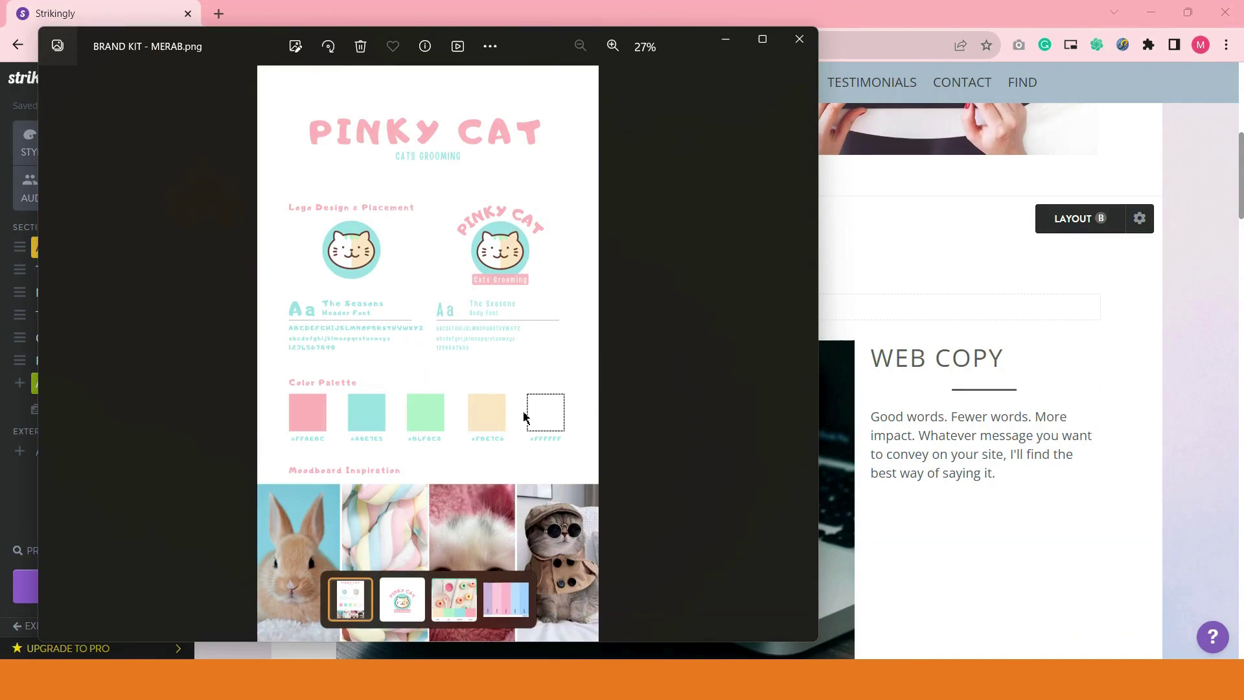
scroll(453, 417, "up", 5)
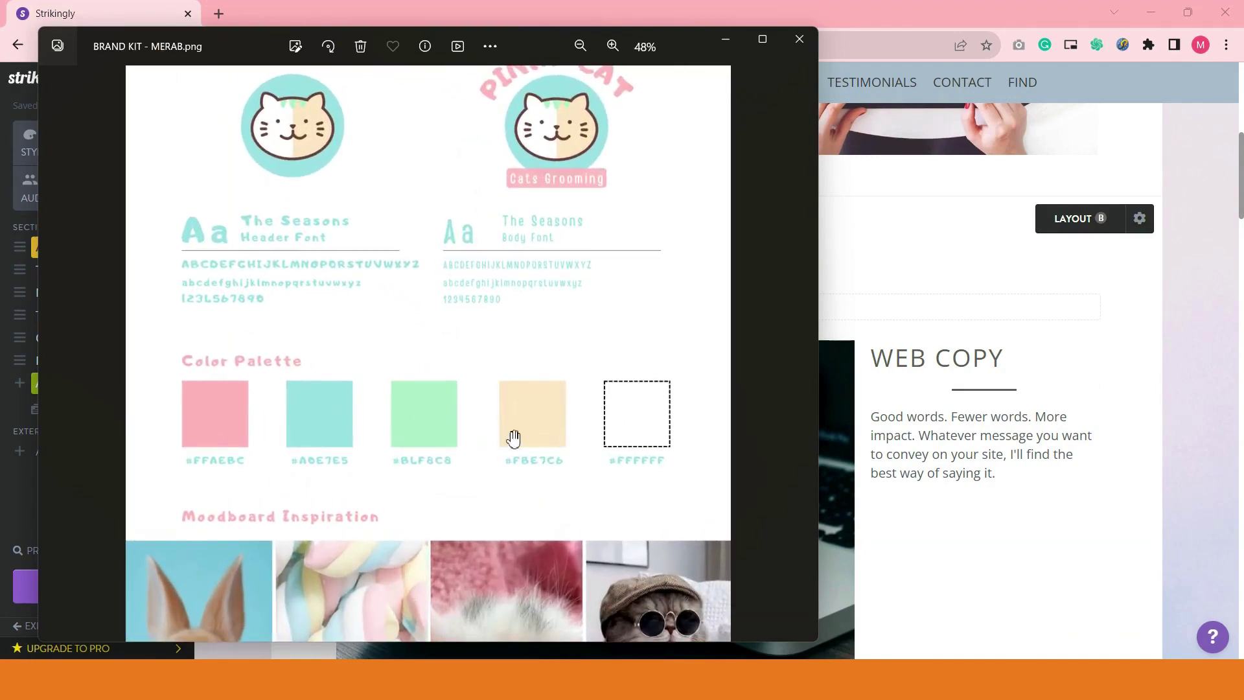
left_click_drag(515, 345, 569, 291)
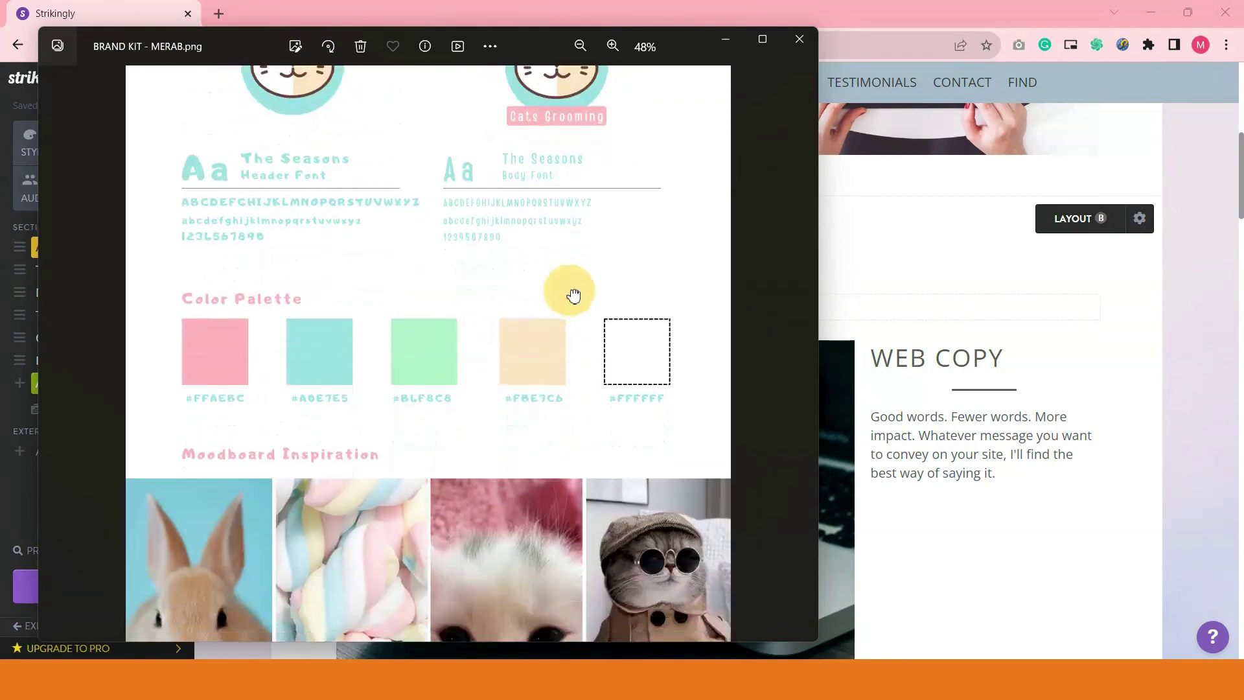
scroll(283, 277, "up", 2)
scroll(283, 277, "down", 5)
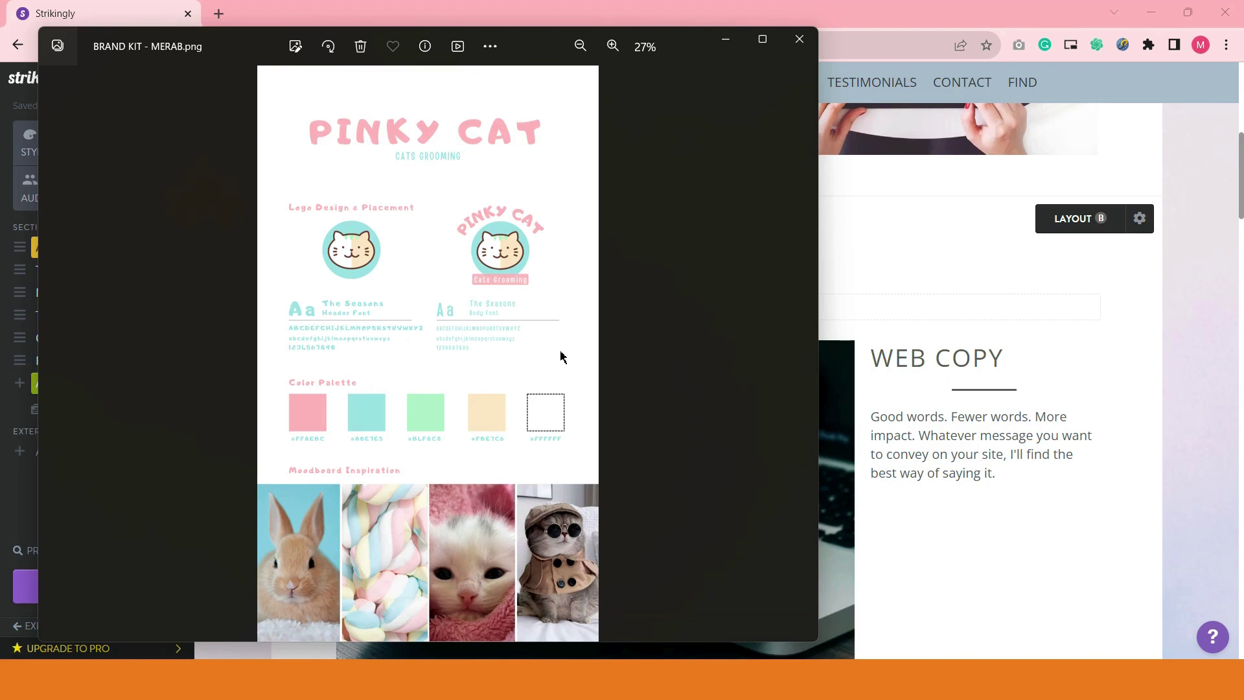
- Look through the cat grooming logo and the two kawai colour palette images, and minimize the photo viewer
key("Right")
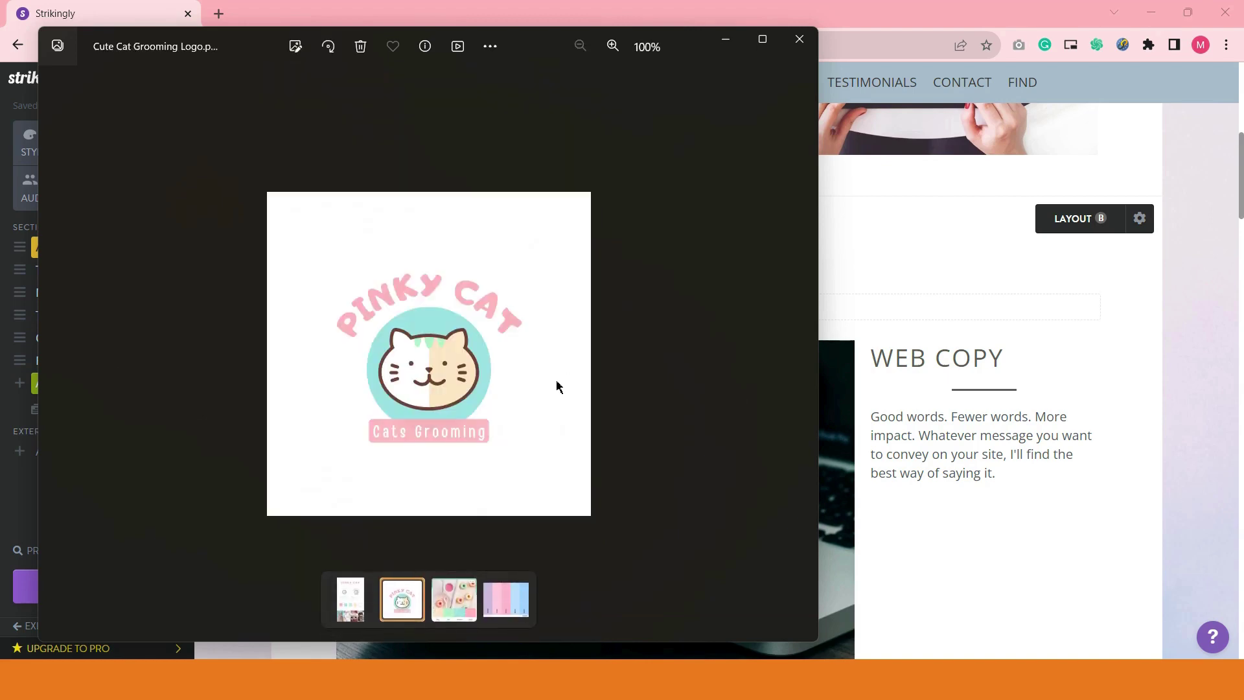
key("Right")
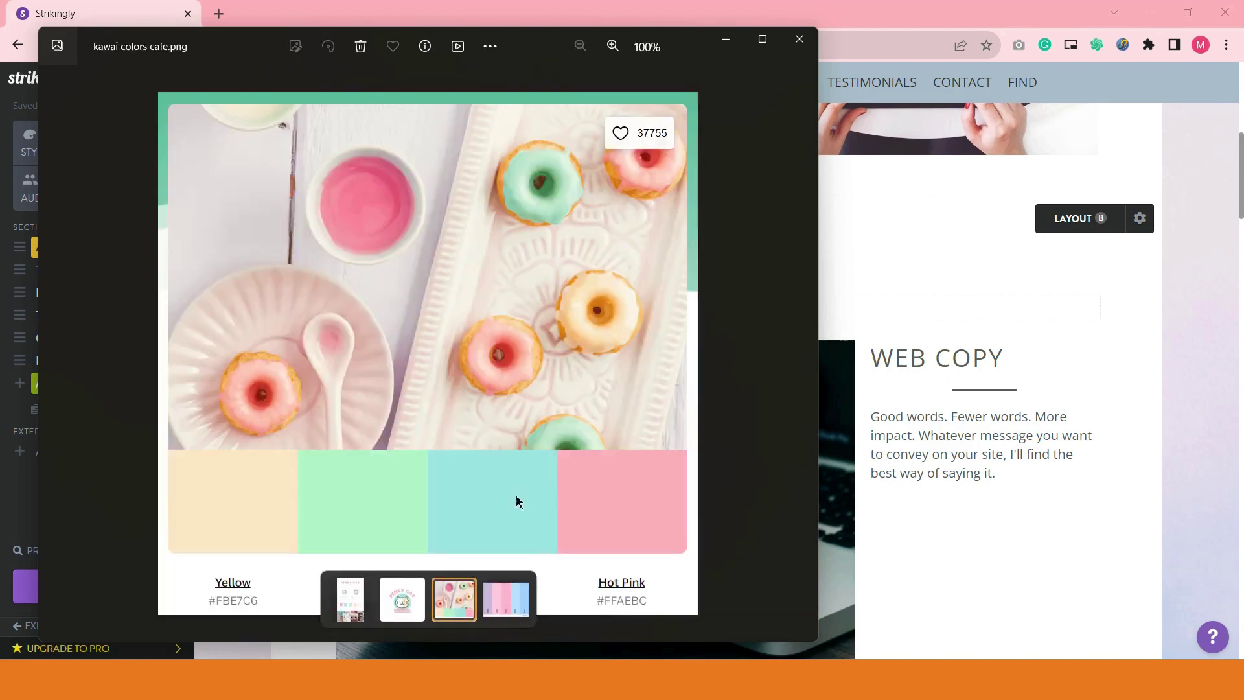
key("Right")
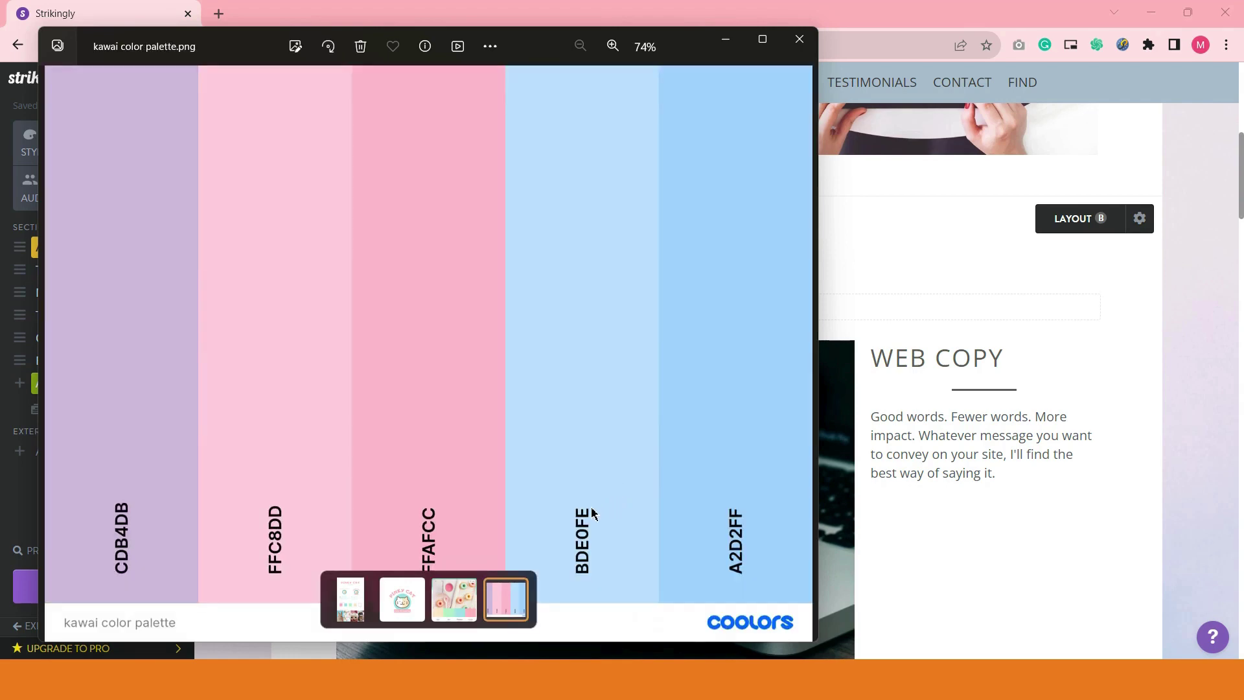
key("Left")
key("Left")
key("Left")
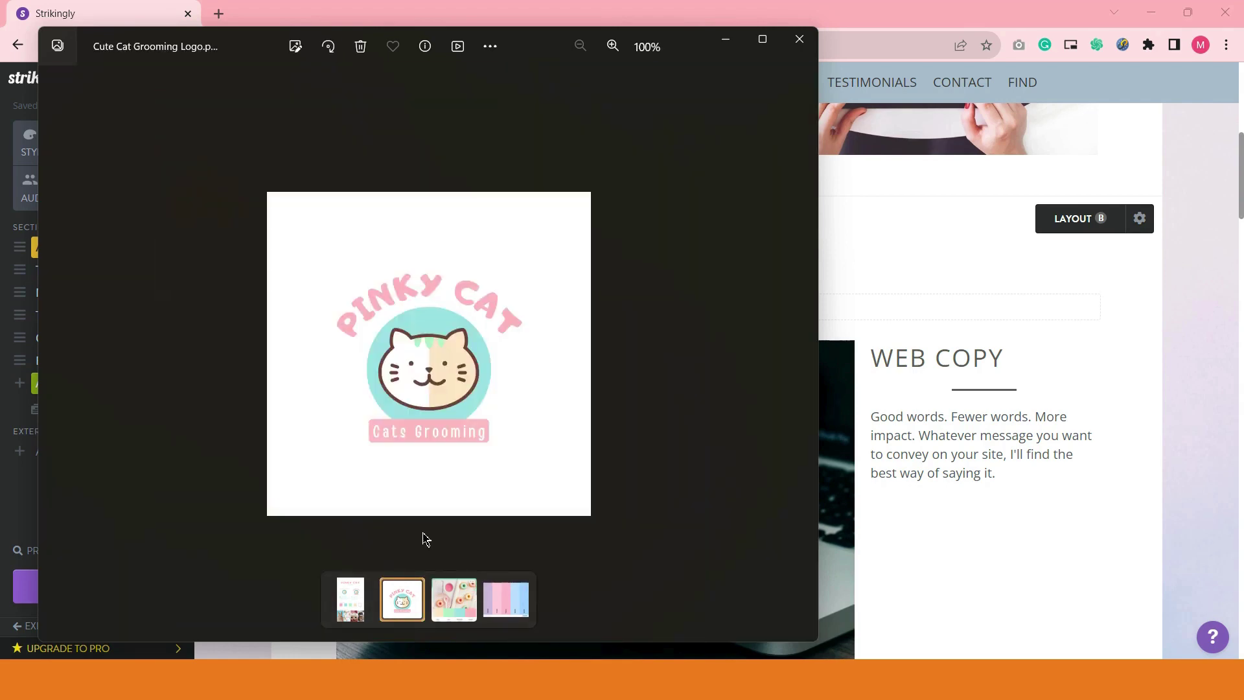
left_click(729, 51)
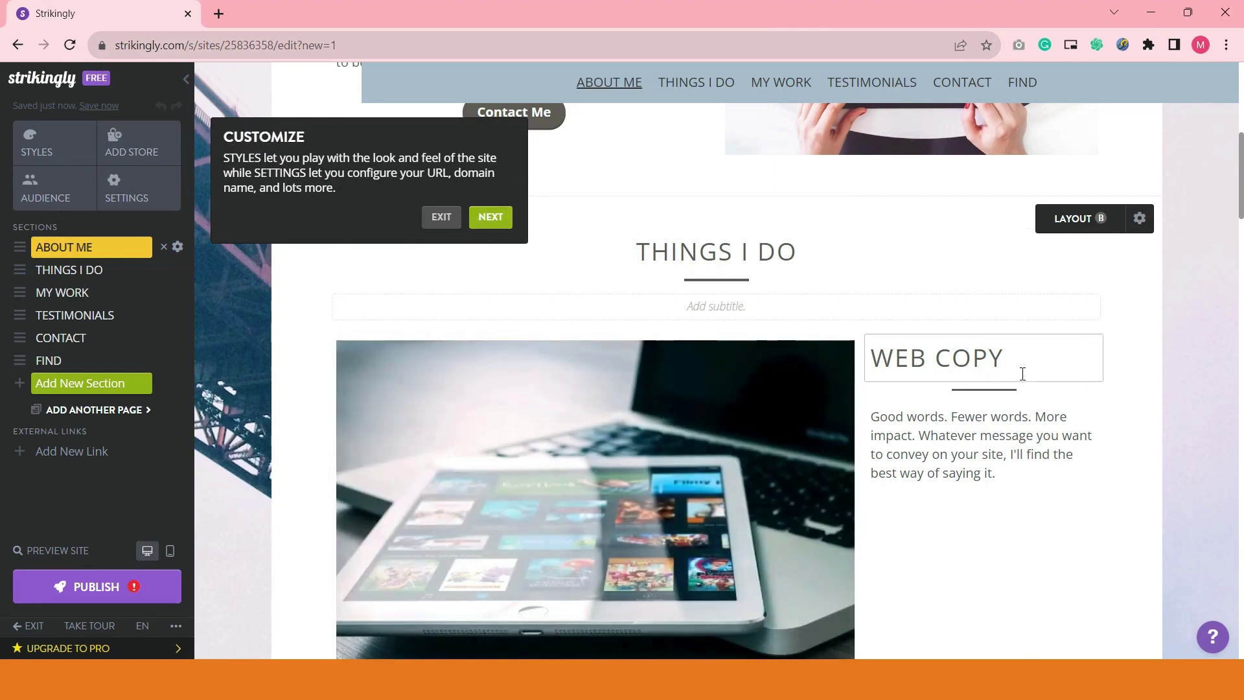
- Return to the top of the site page, check the brand name and logos in the brand kit, and switch back to the Strikingly editor
scroll(1022, 369, "up", 8)
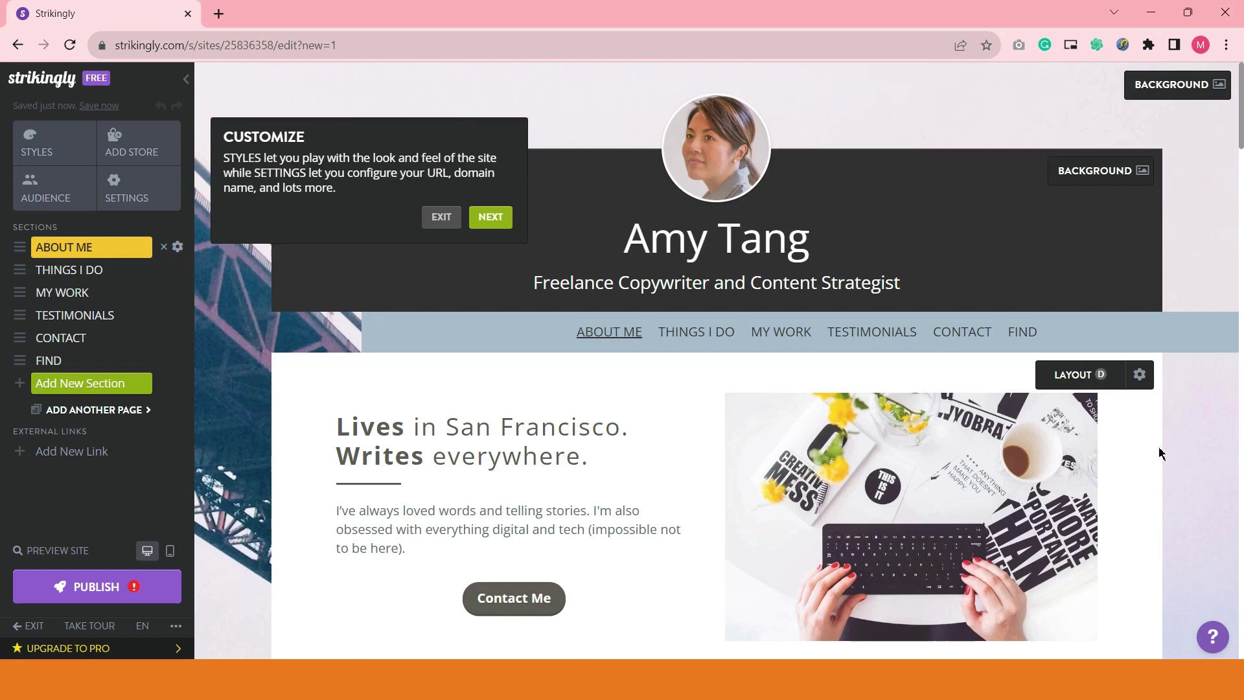
mouse_move(992, 679)
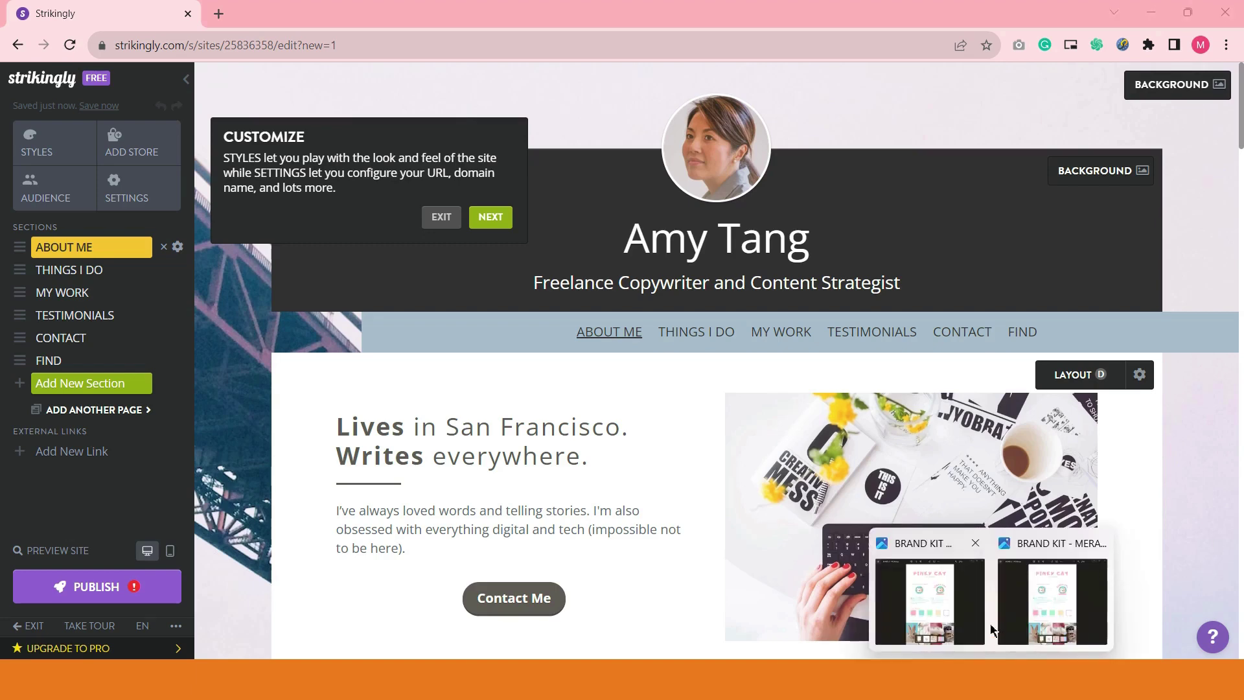
left_click(966, 623)
scroll(793, 126, "up", 5)
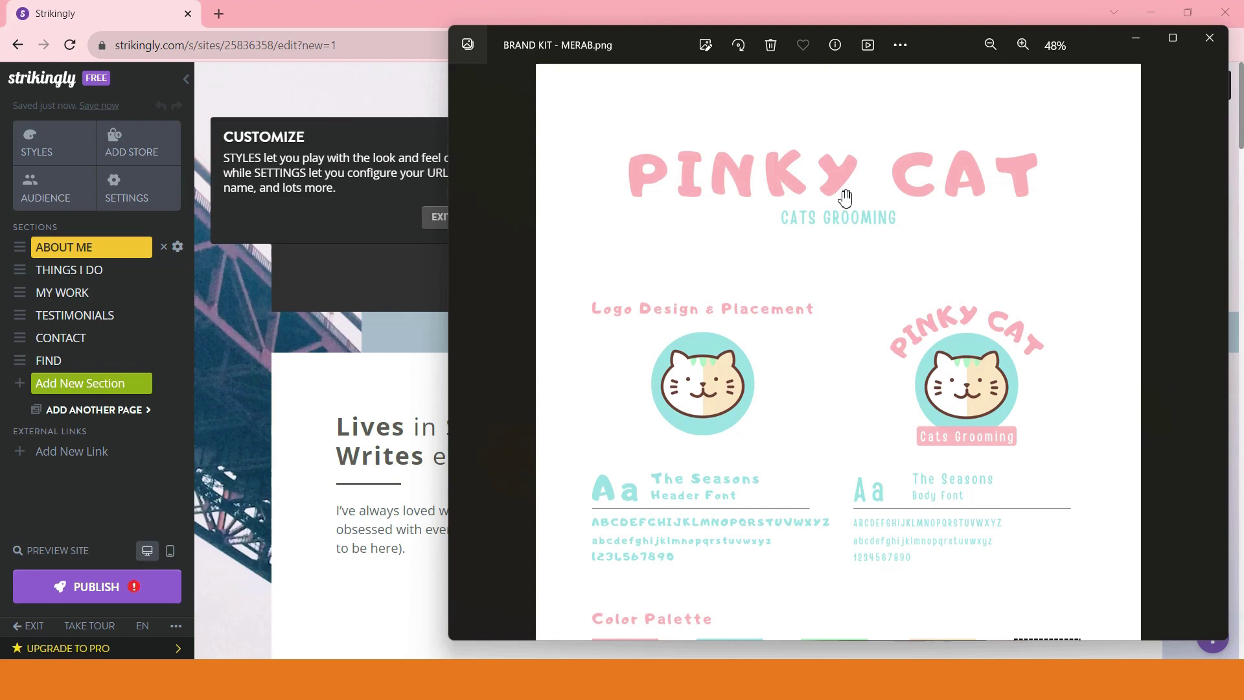
left_click(384, 6)
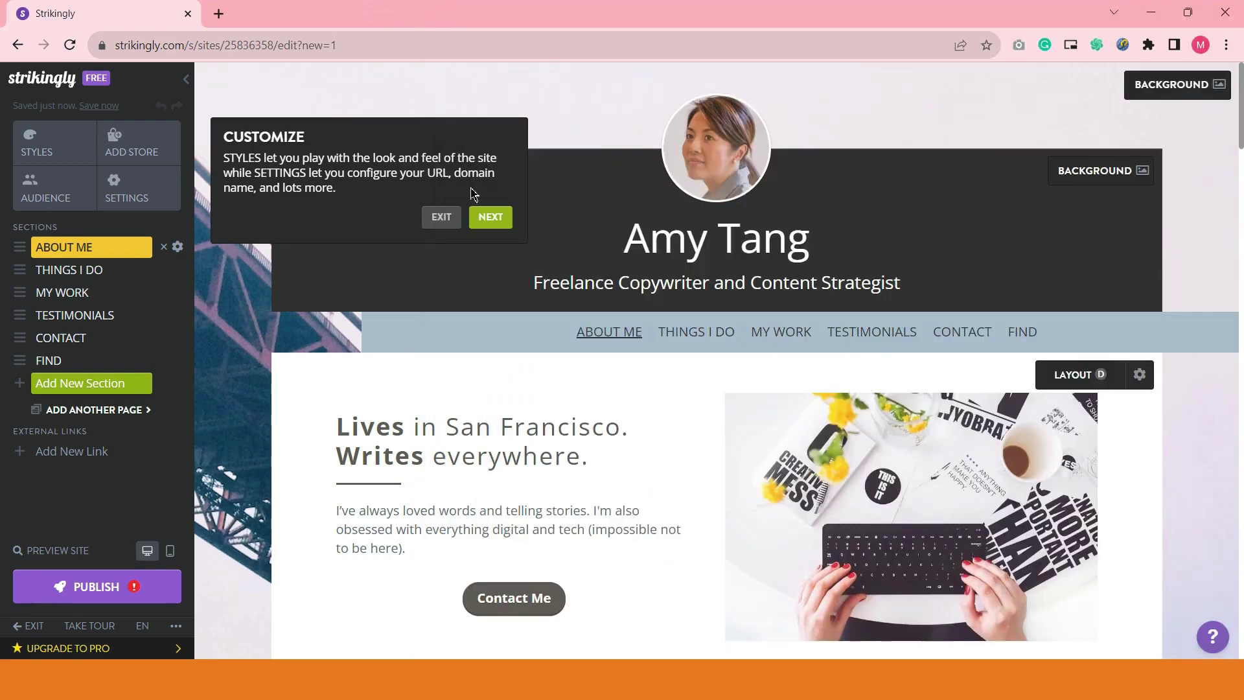
- Finish the editor tour through its publishing, help and site content tips, and dismiss the live chat window
left_click(489, 221)
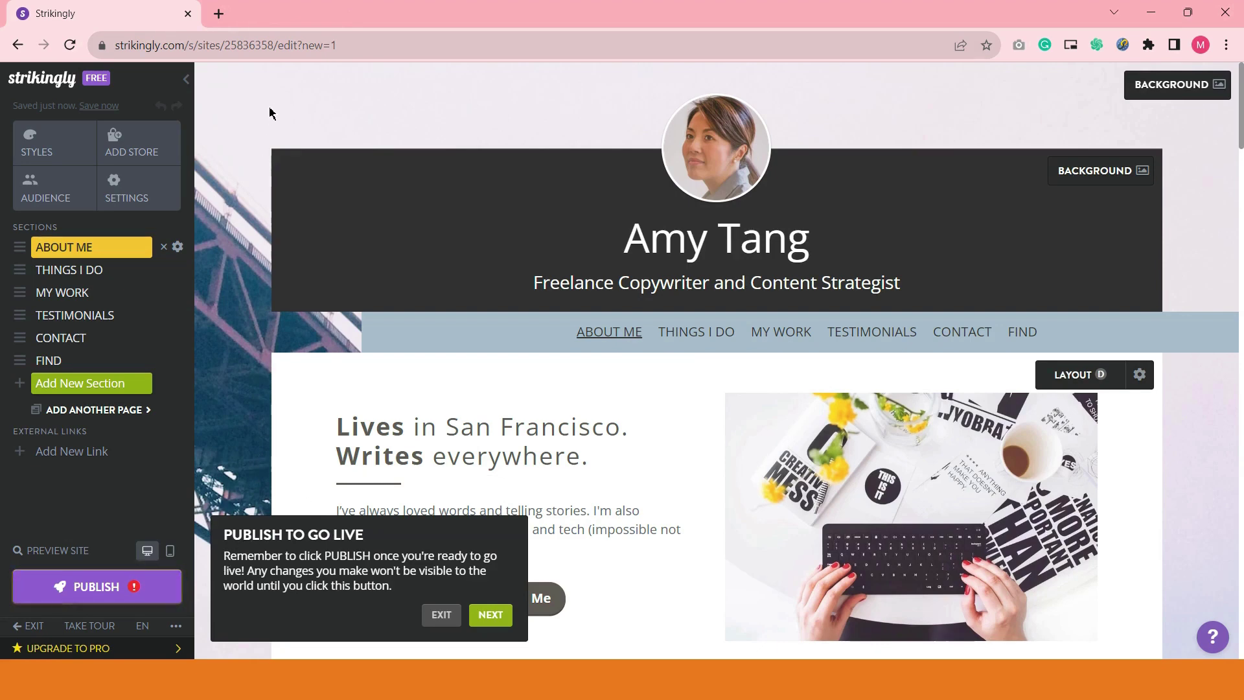
left_click(490, 616)
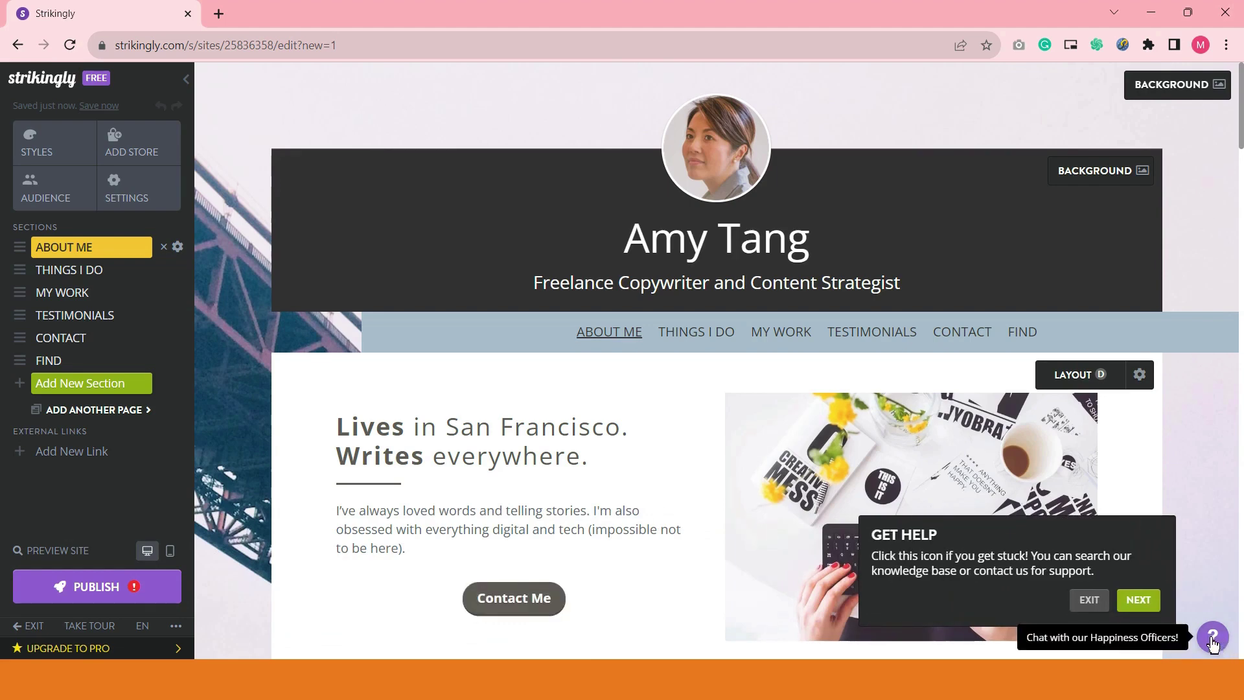
left_click(1138, 600)
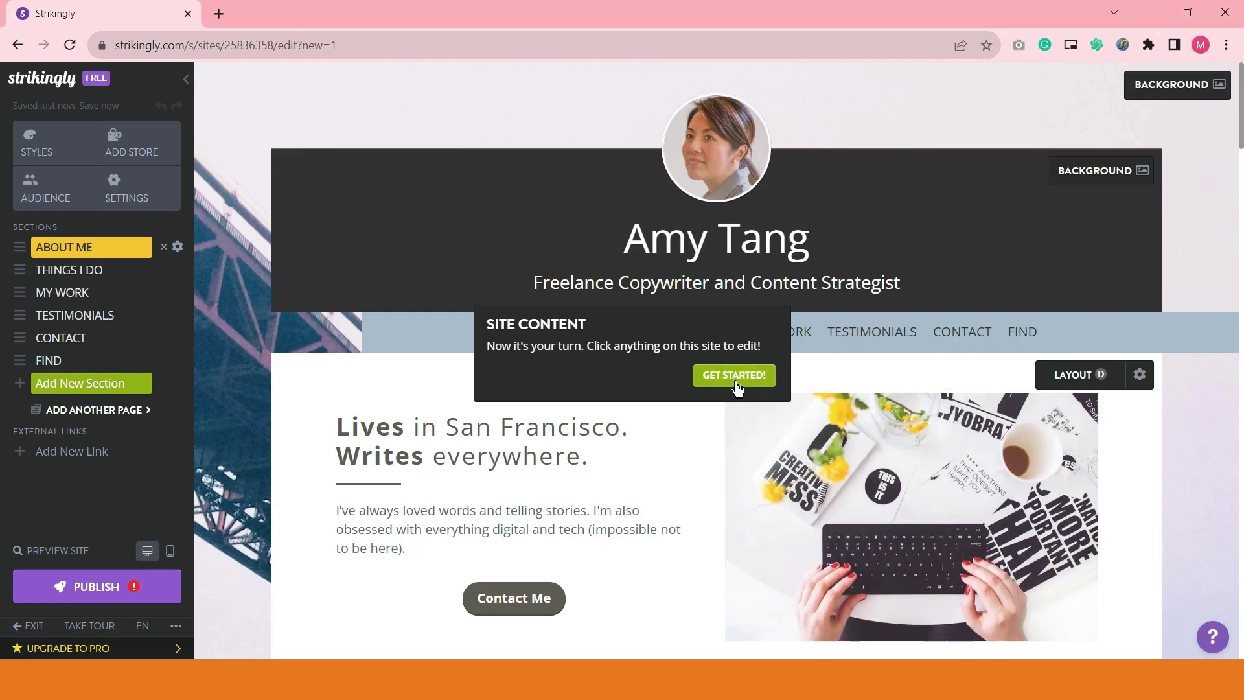
left_click(736, 385)
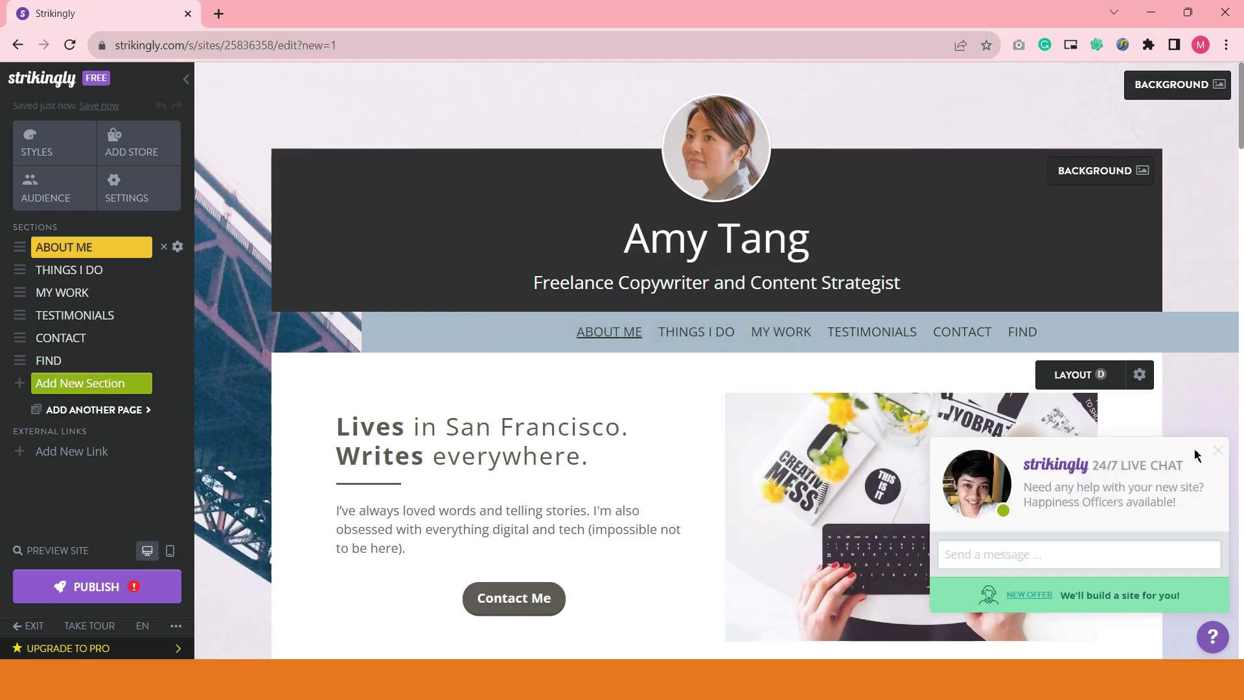
left_click(1220, 452)
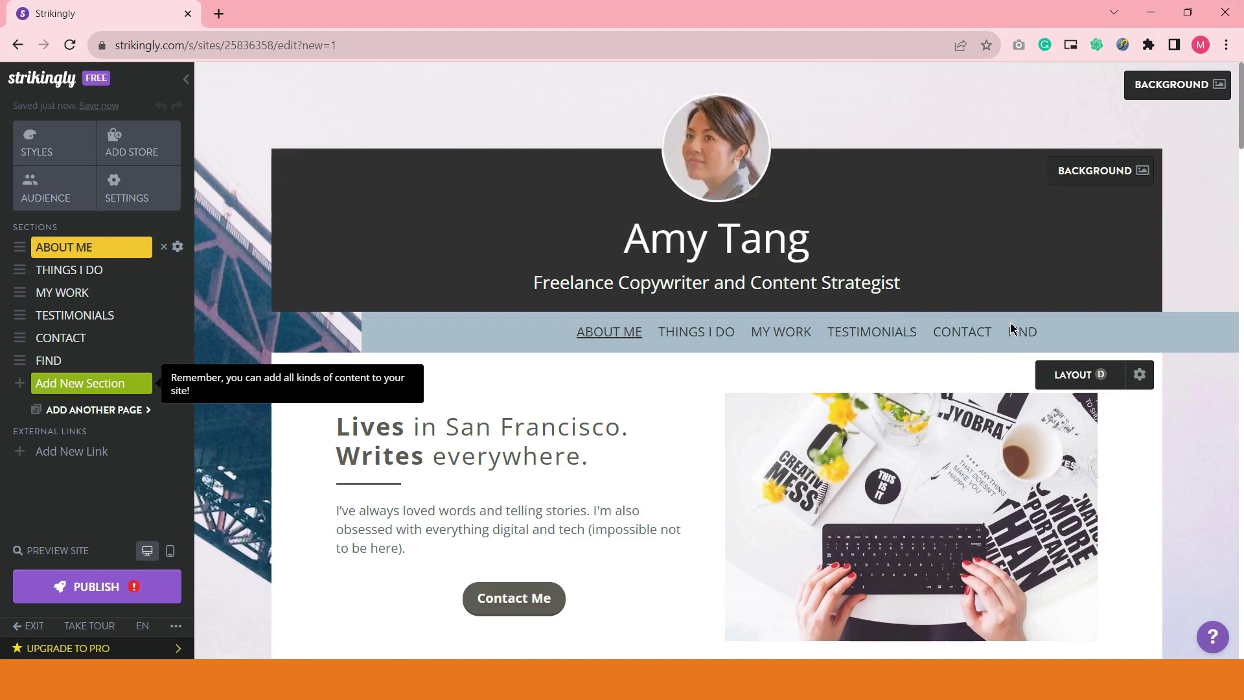
- Replace the profile picture in the page header with an uploaded image of the Pinky Cat logo
scroll(1011, 329, "down", 10)
scroll(991, 336, "up", 10)
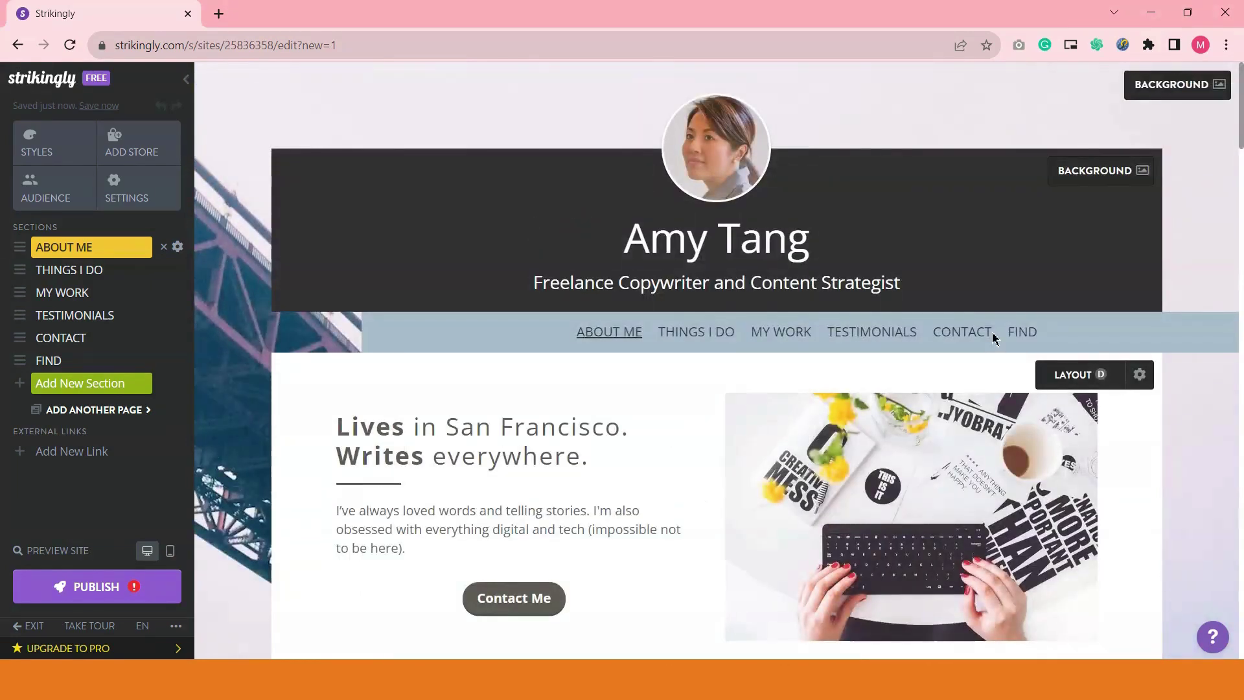
mouse_move(716, 164)
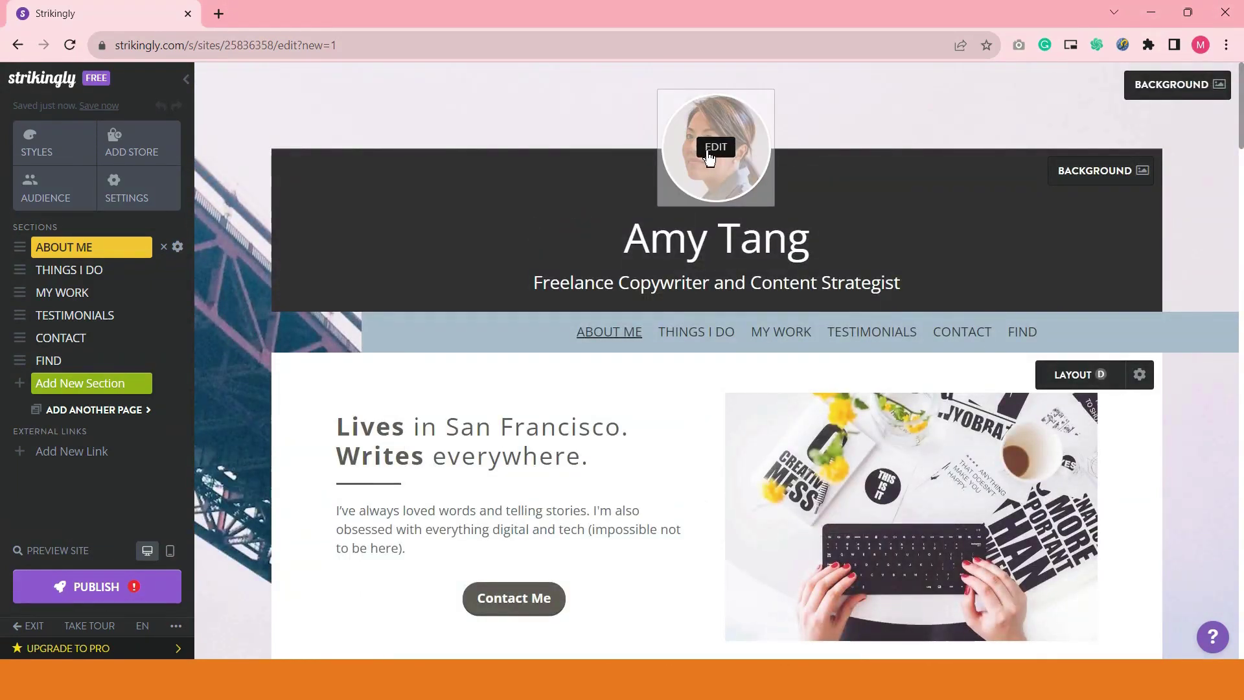
left_click(727, 159)
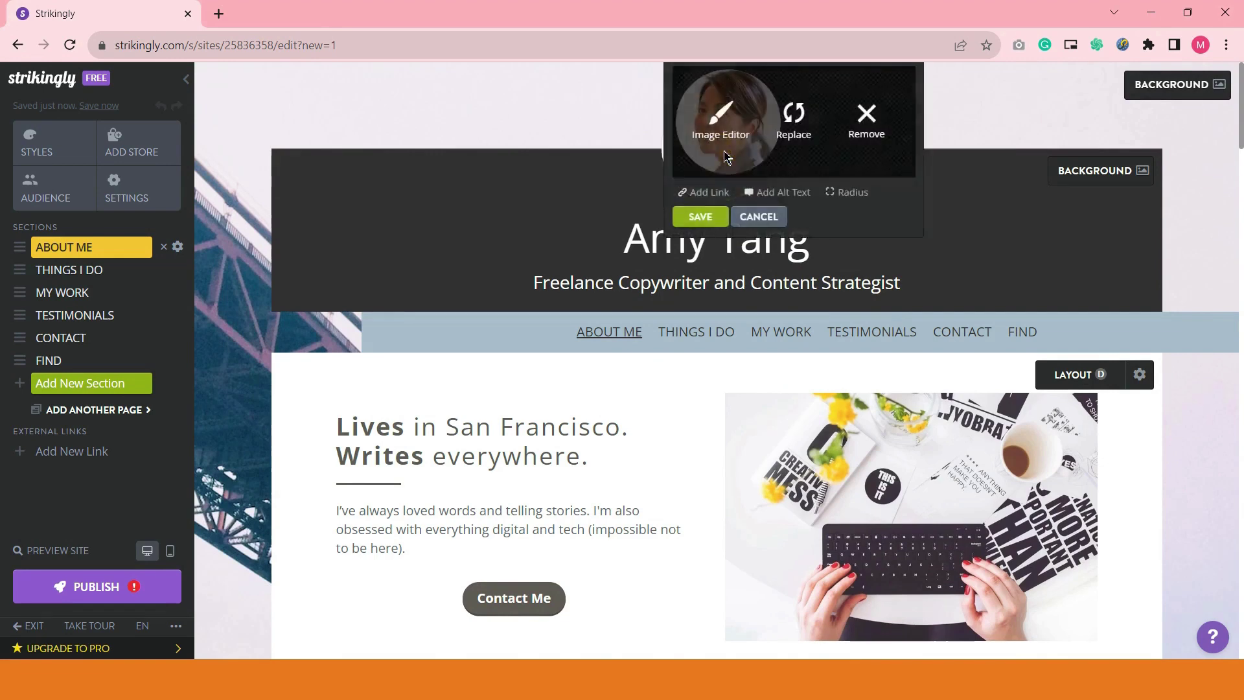
mouse_move(721, 144)
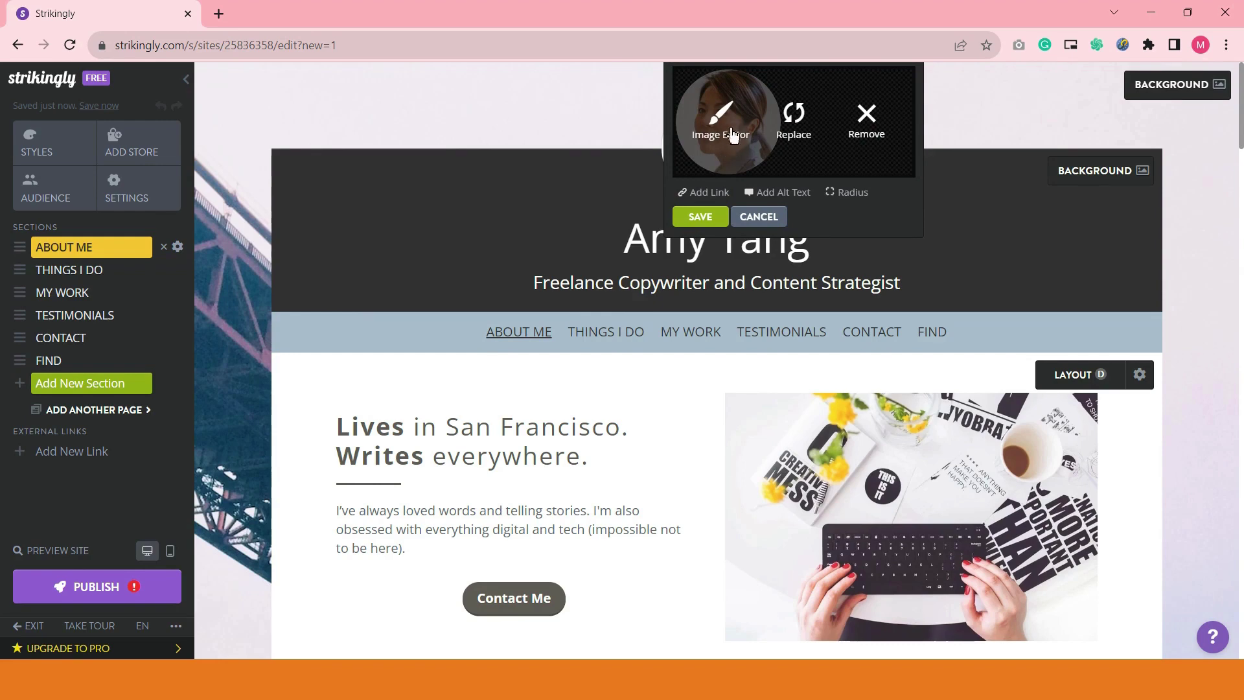
left_click(796, 135)
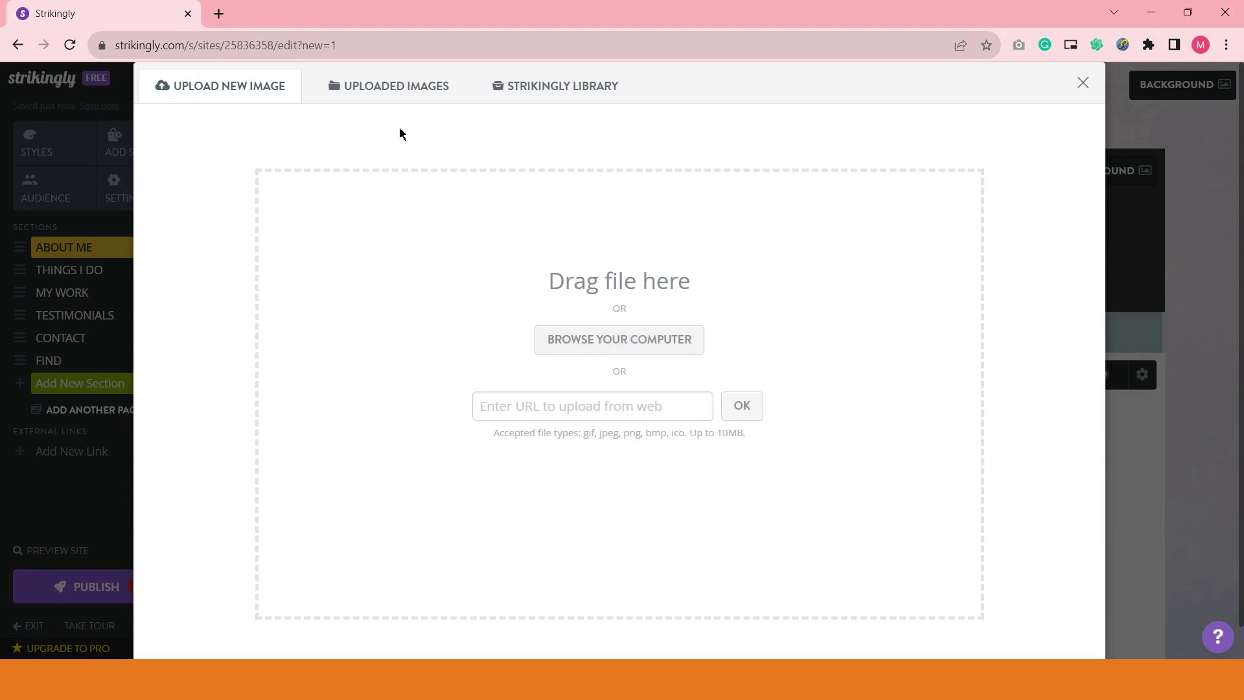
left_click(399, 97)
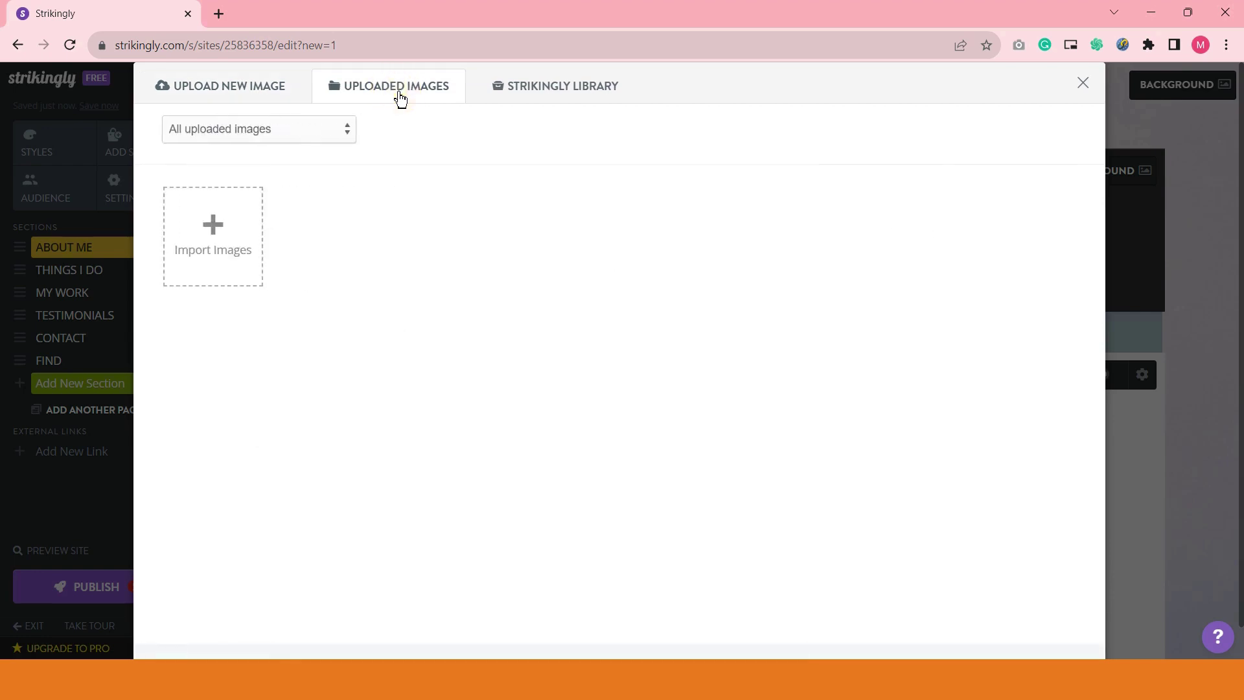
left_click(237, 96)
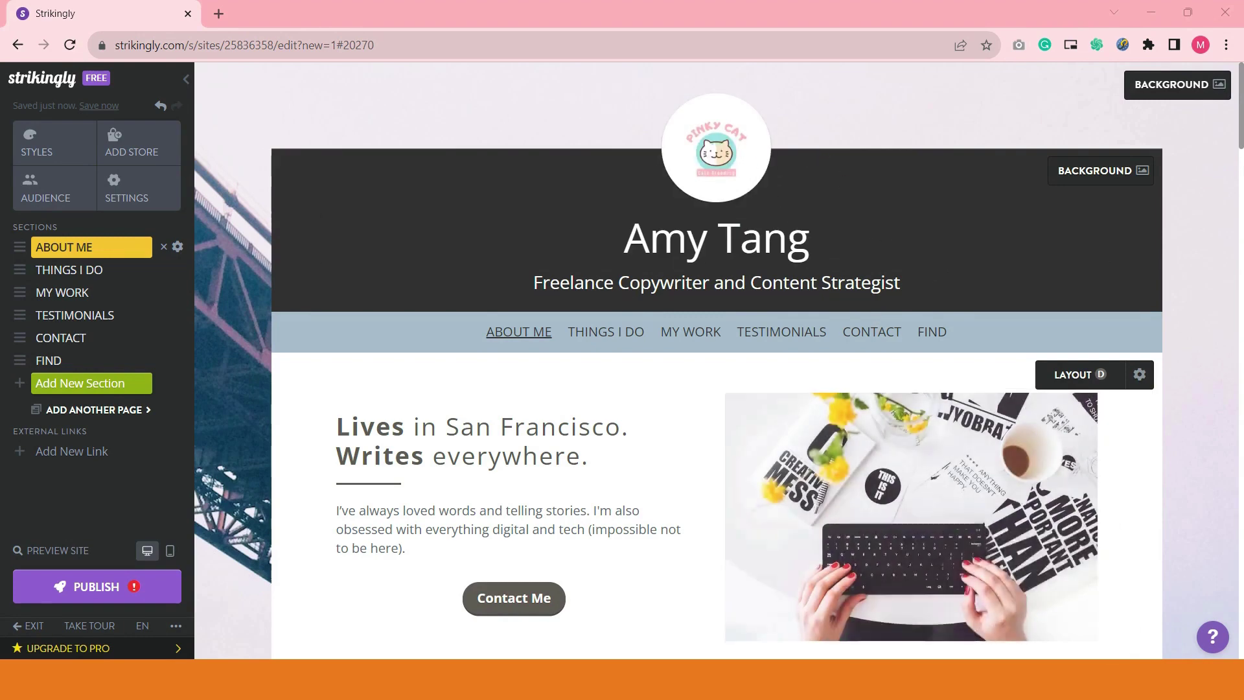
- Replace the name in the page header with Pinky Cat
mouse_move(941, 612)
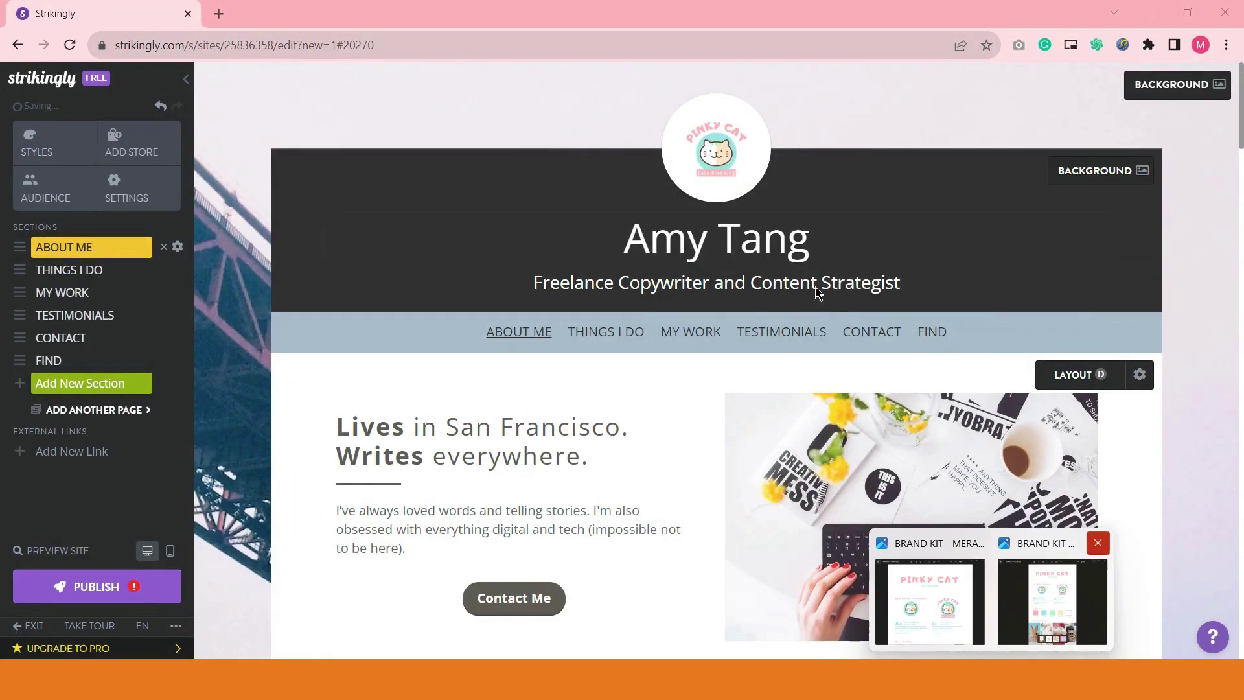
left_click(709, 237)
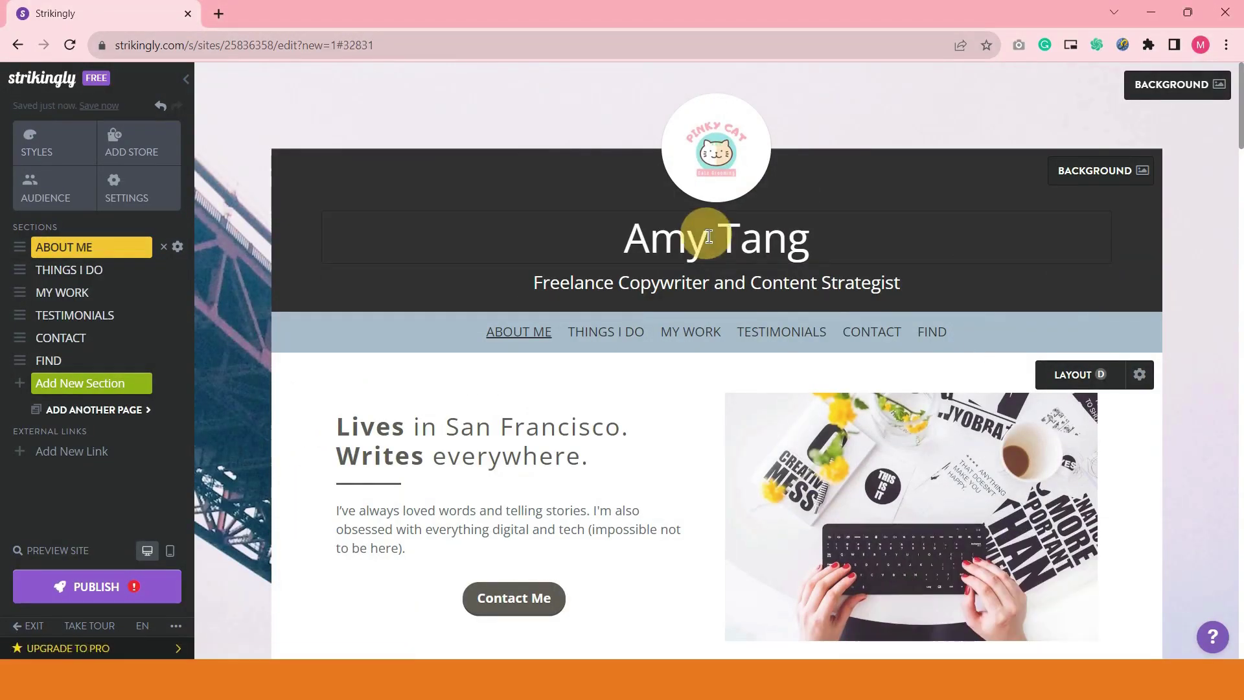
left_click(706, 246)
left_click_drag(705, 252, 623, 252)
type("Pinky")
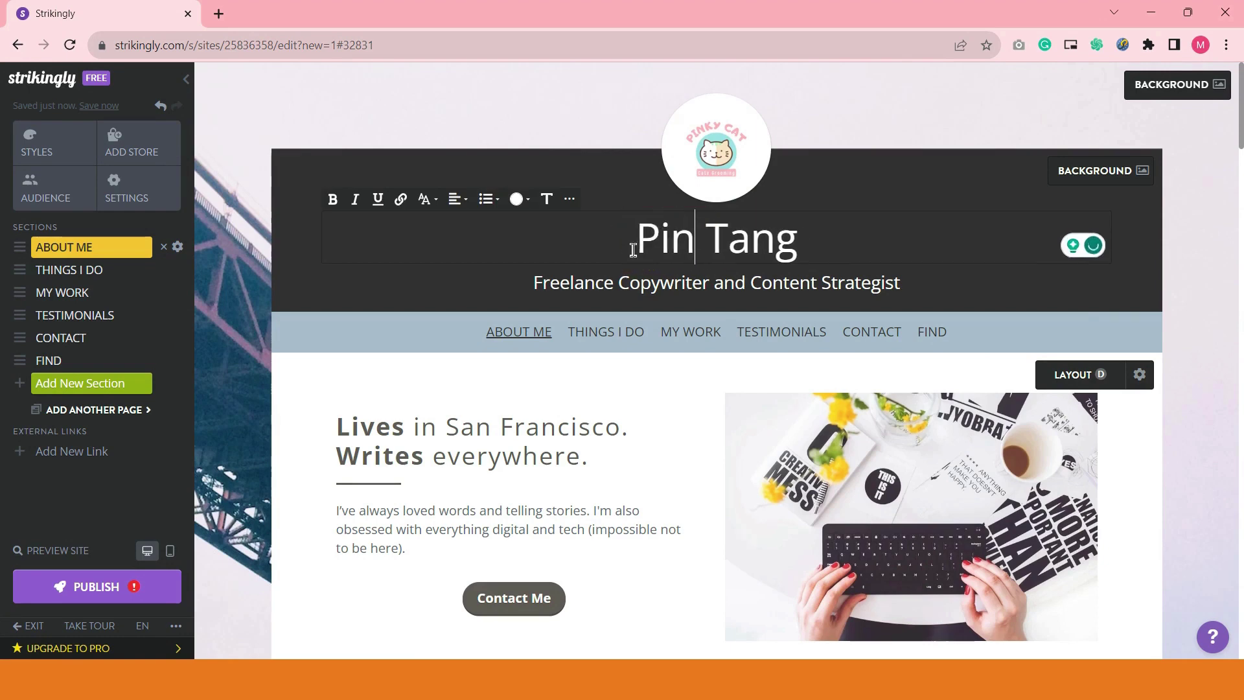
key("Right")
key("Right")
key("Right")
key("Right")
key("Right")
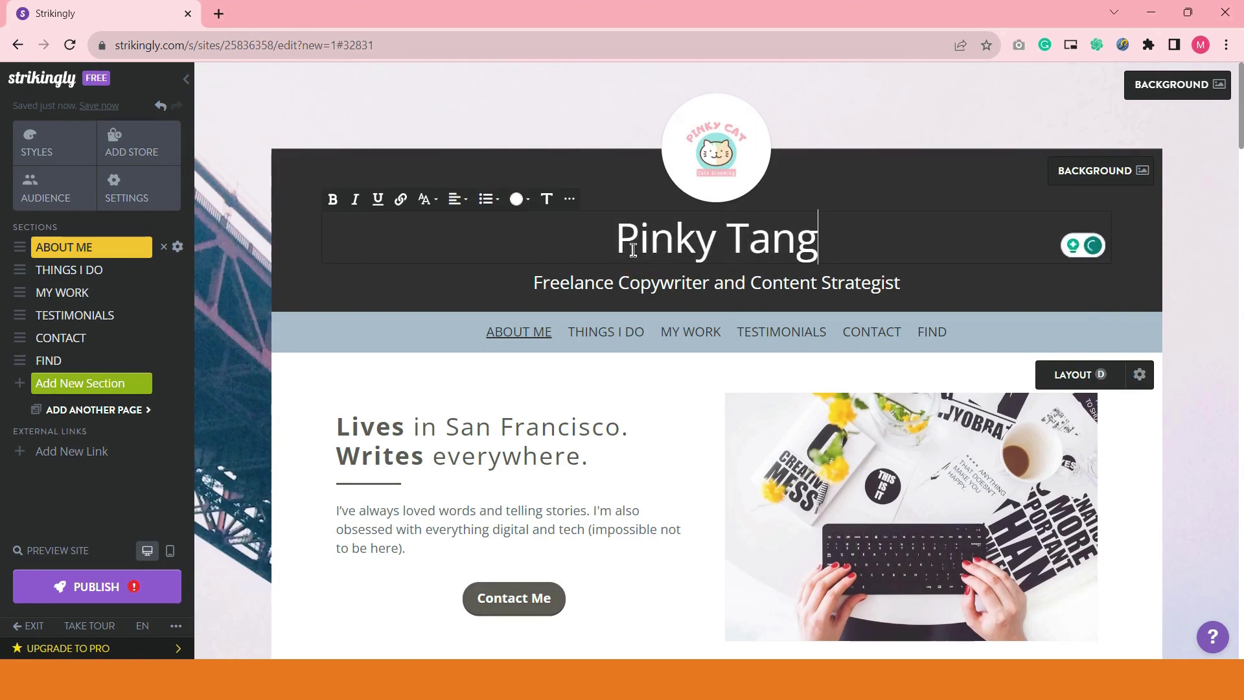
key("BackSpace")
key("BackSpace")
key("BackSpace")
key("BackSpace")
type("Cat")
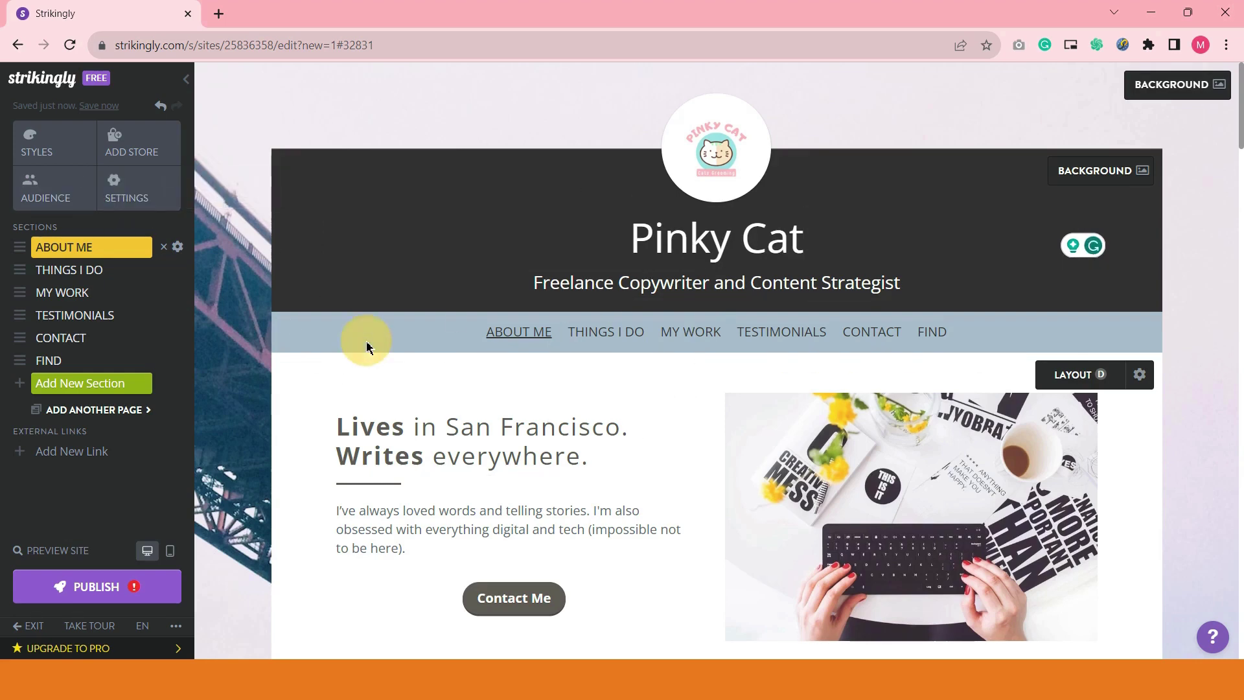
- Open the site's style settings and dismiss the connection notice
left_click(169, 209)
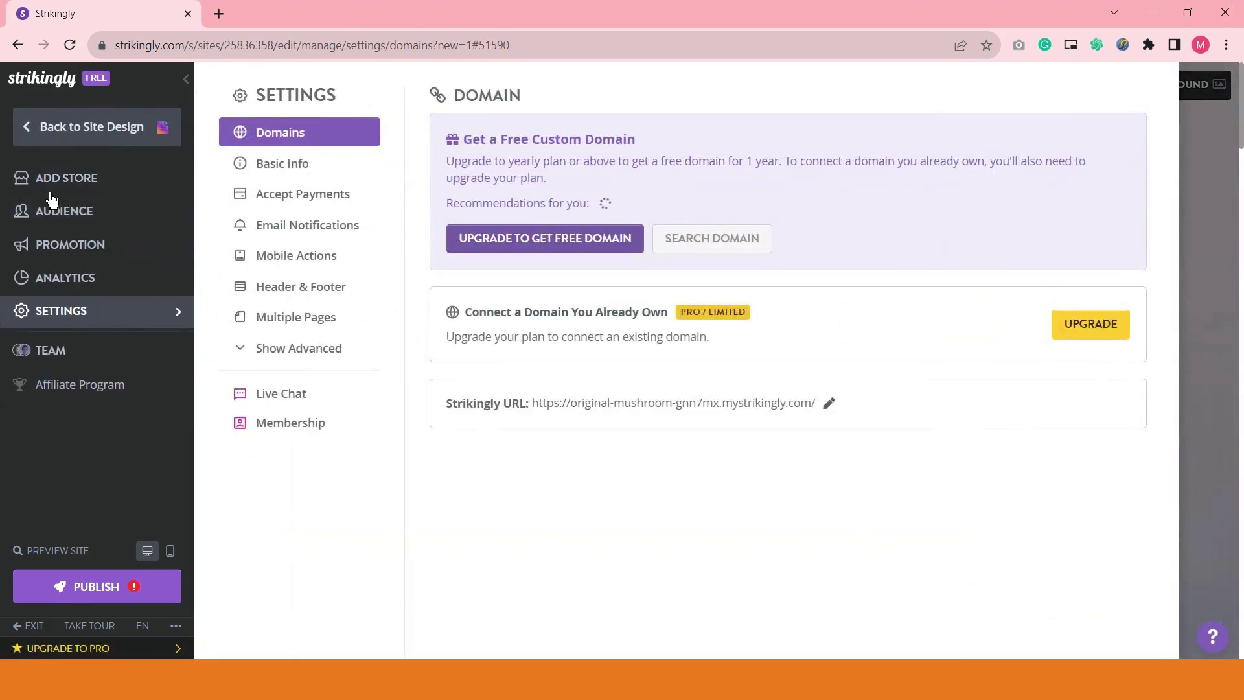
left_click(97, 126)
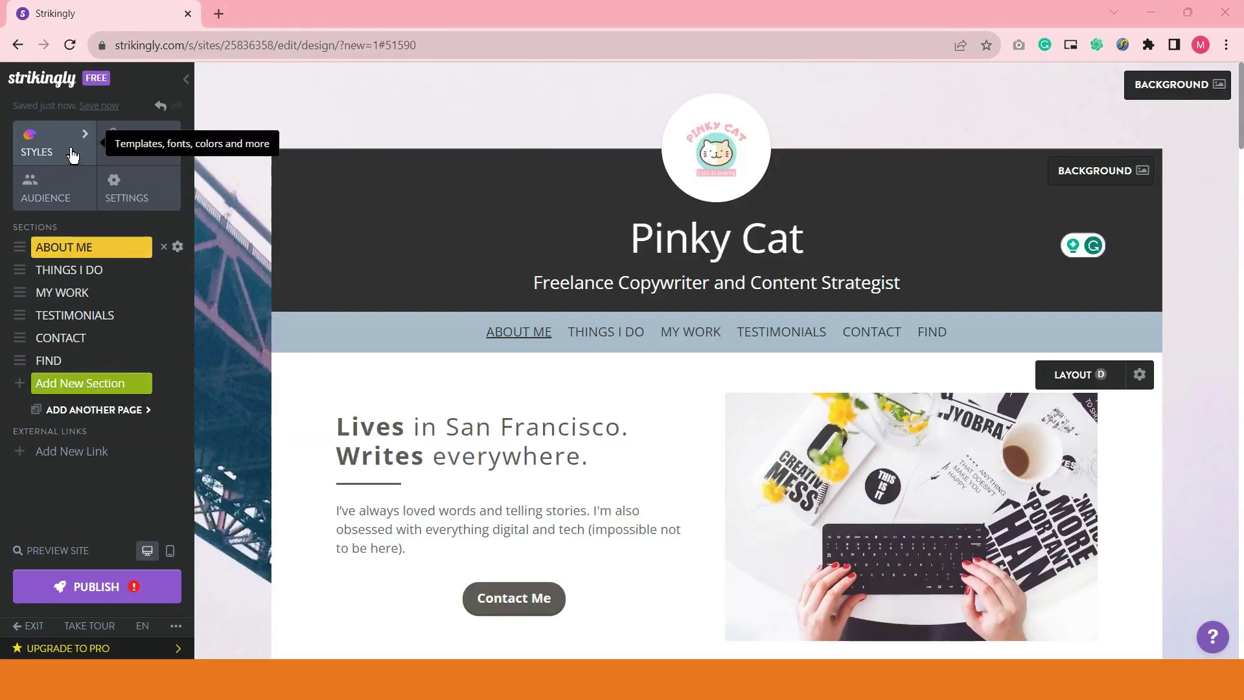
left_click(89, 146)
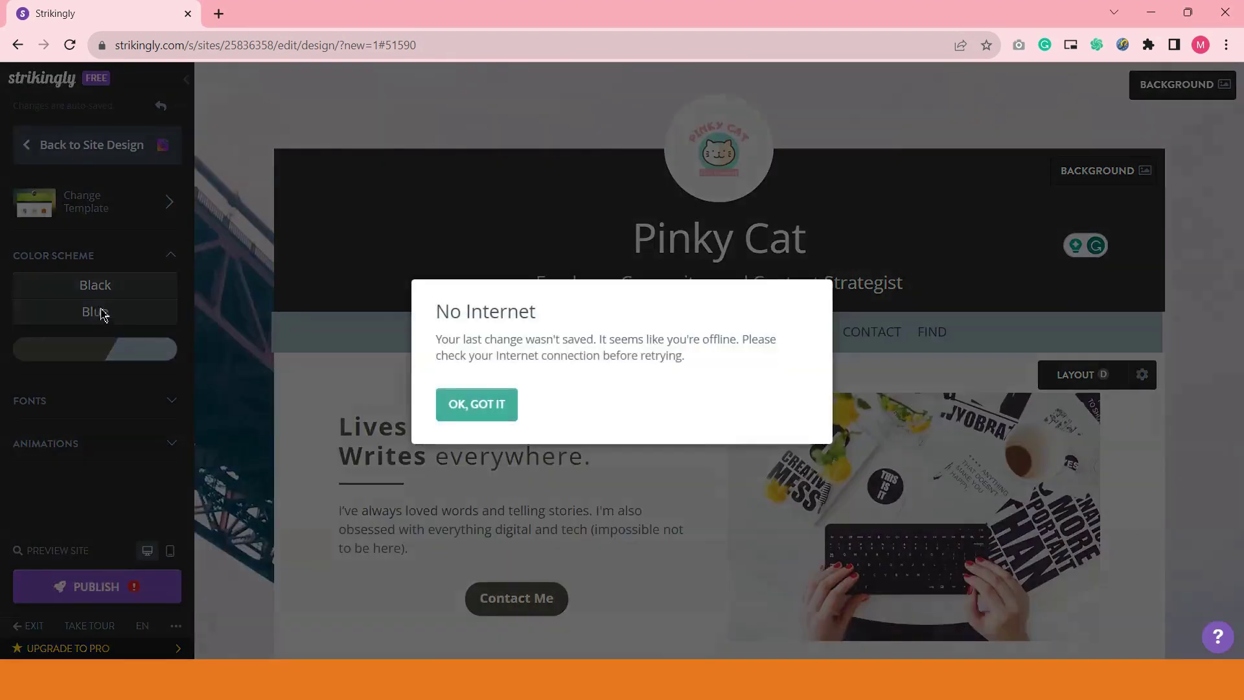
left_click(475, 409)
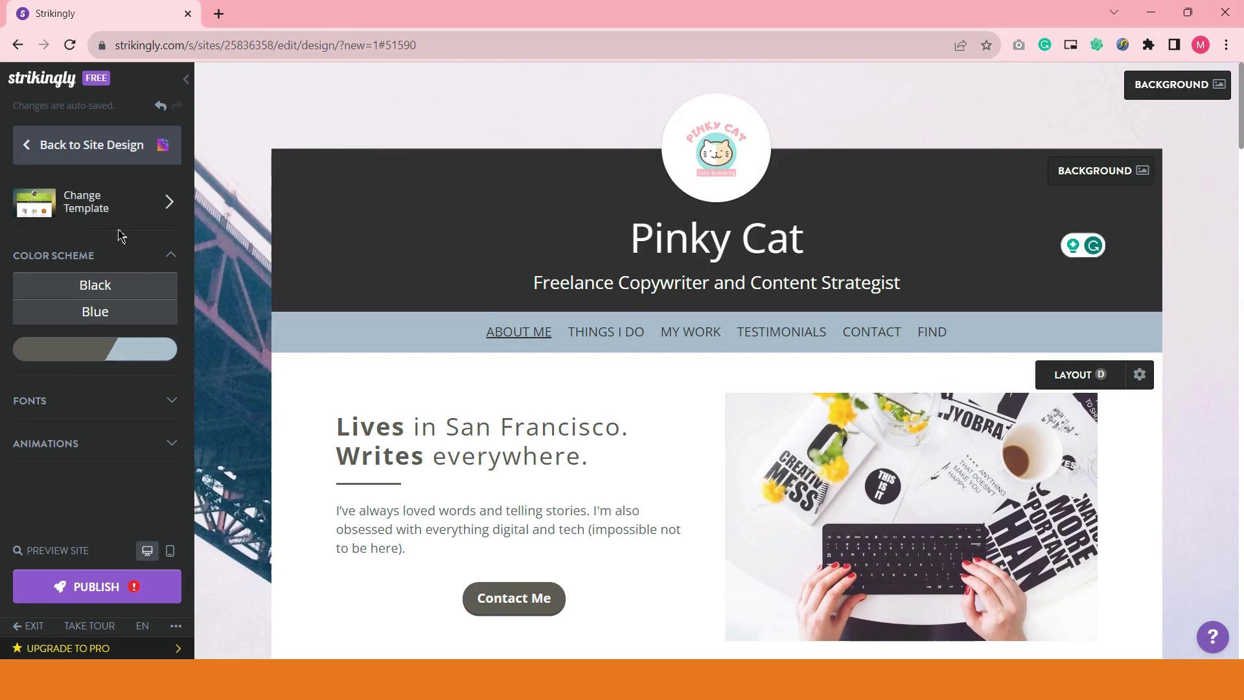
- Look through the alternative site templates and return to the style settings
left_click(172, 207)
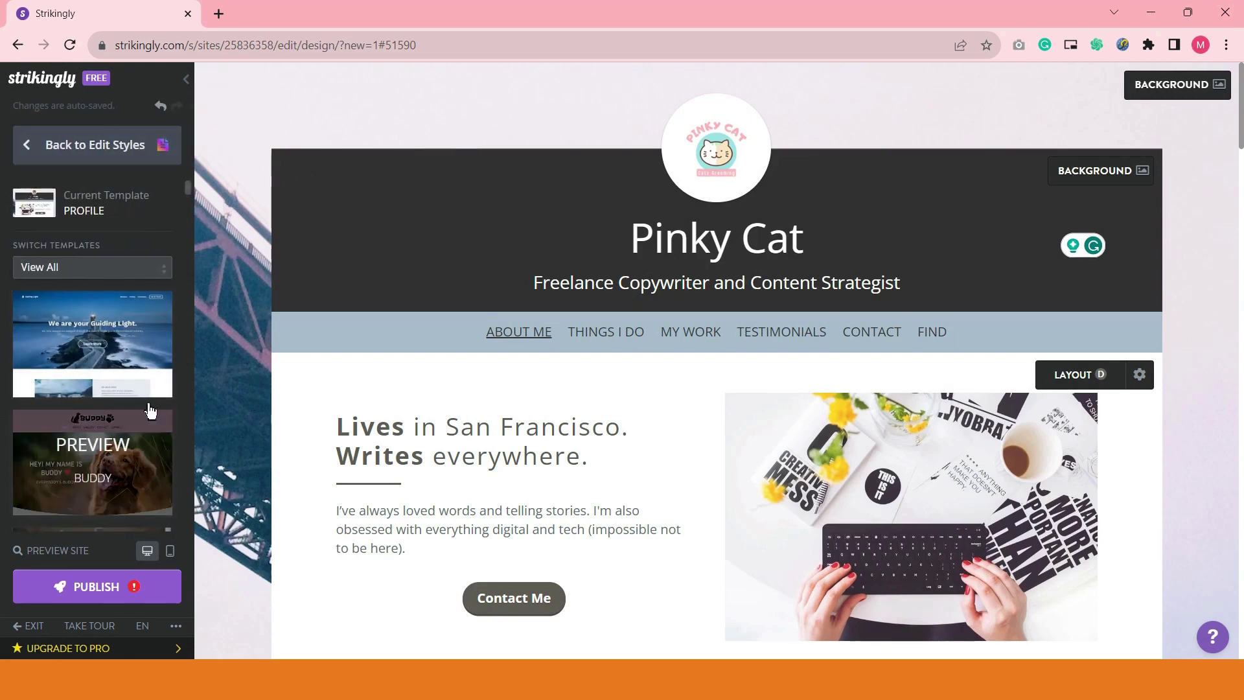
scroll(100, 370, "down", 5)
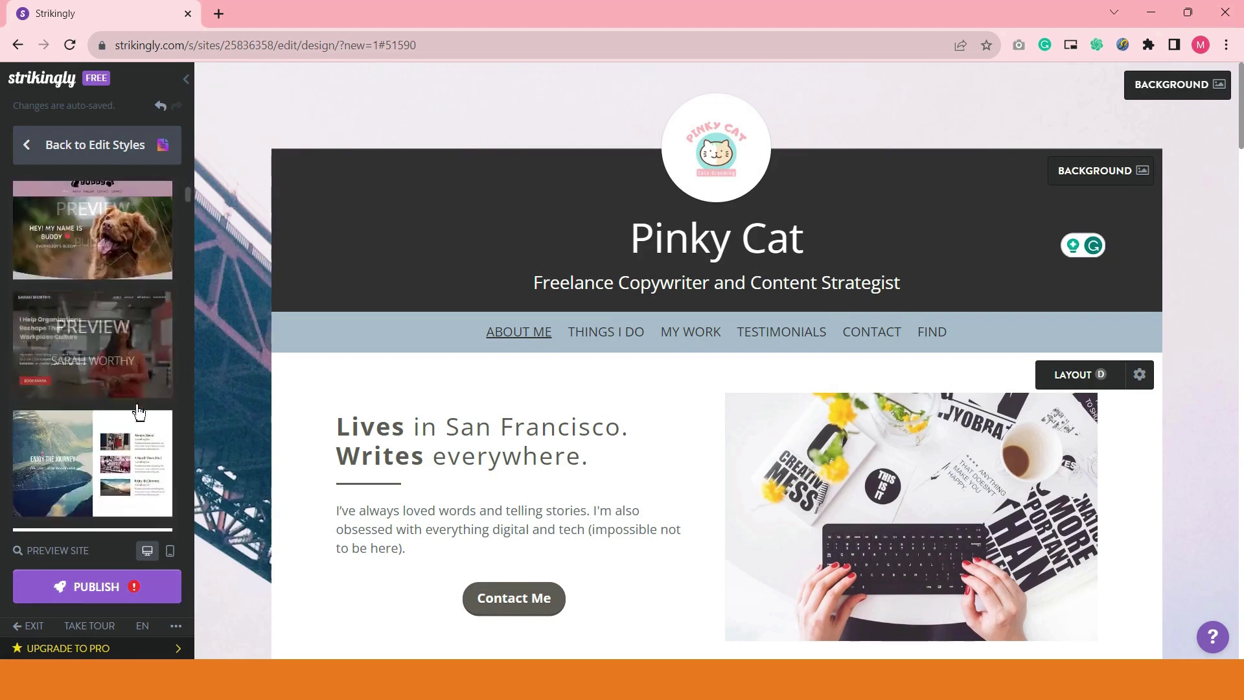
scroll(101, 372, "down", 1)
left_click(32, 150)
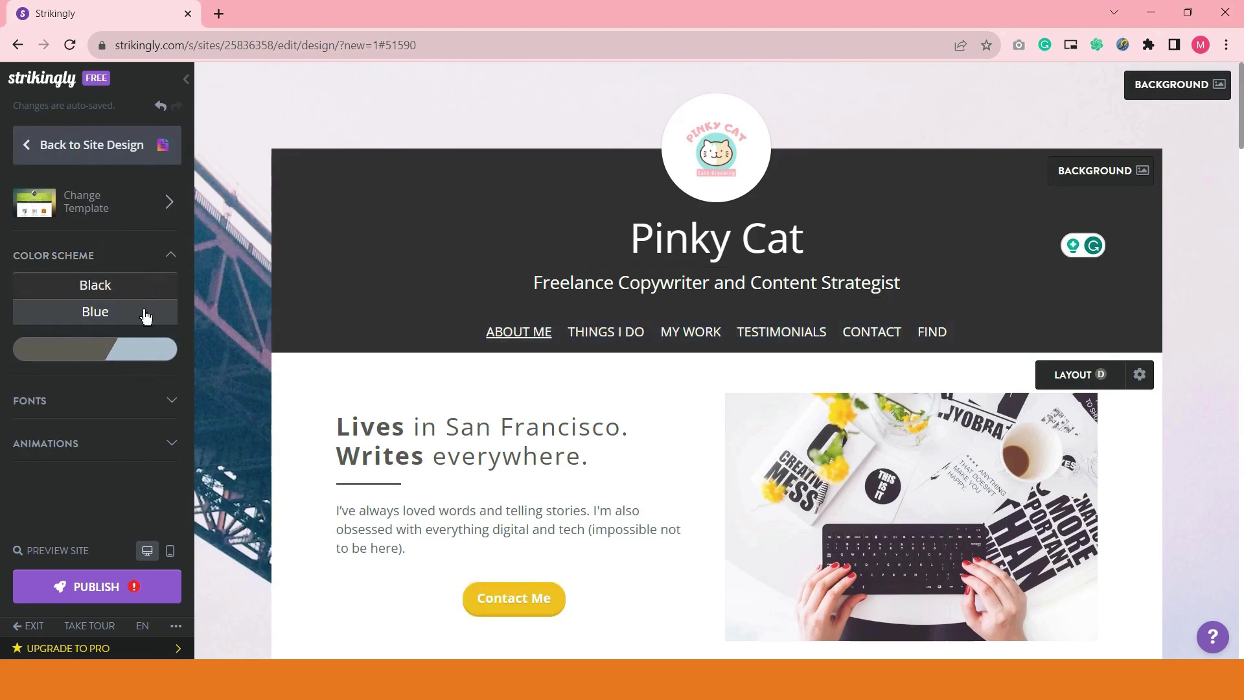
- Set the first colour of the custom colour scheme to #A0E7E5, matching Tiffany Blue in Canva's colour palette generator
left_click(110, 360)
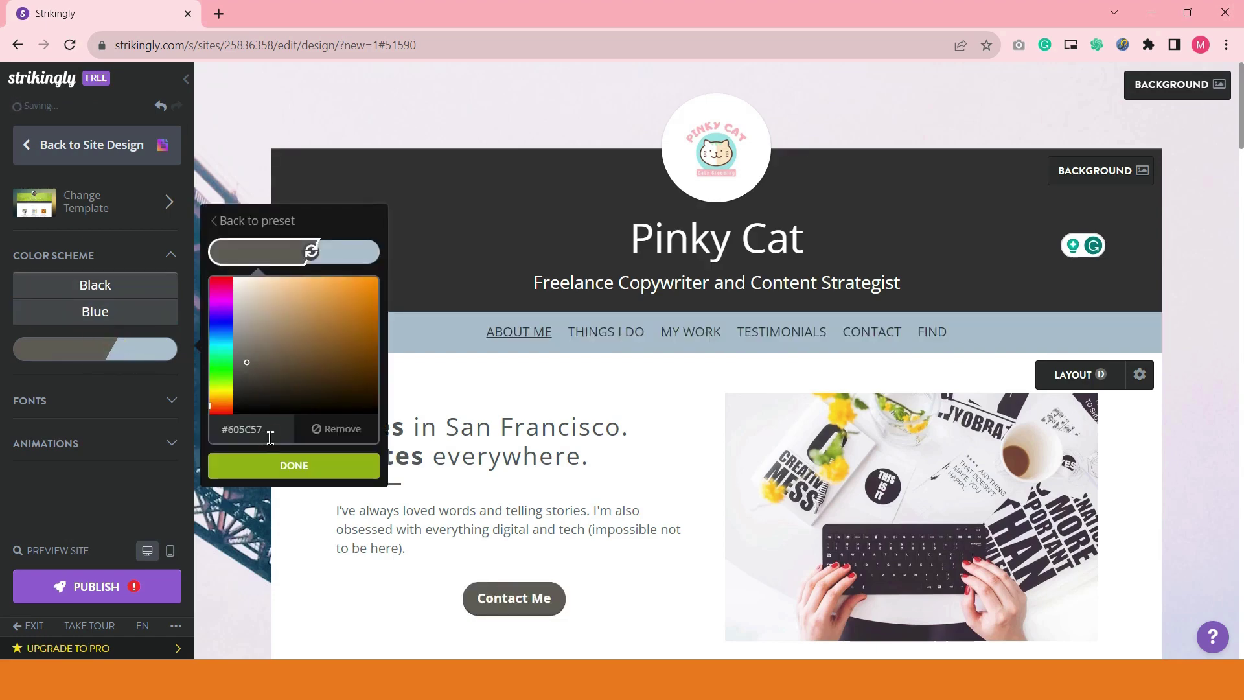
left_click(237, 431)
type("#A0E7E5")
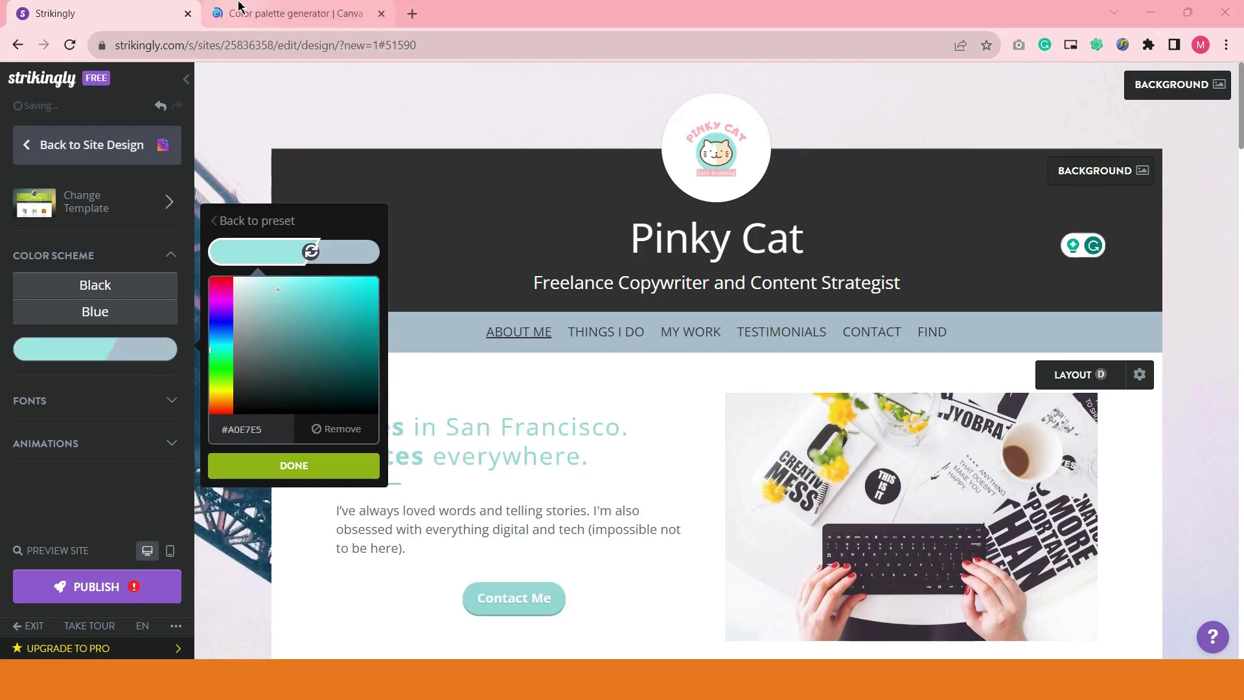
left_click(259, 7)
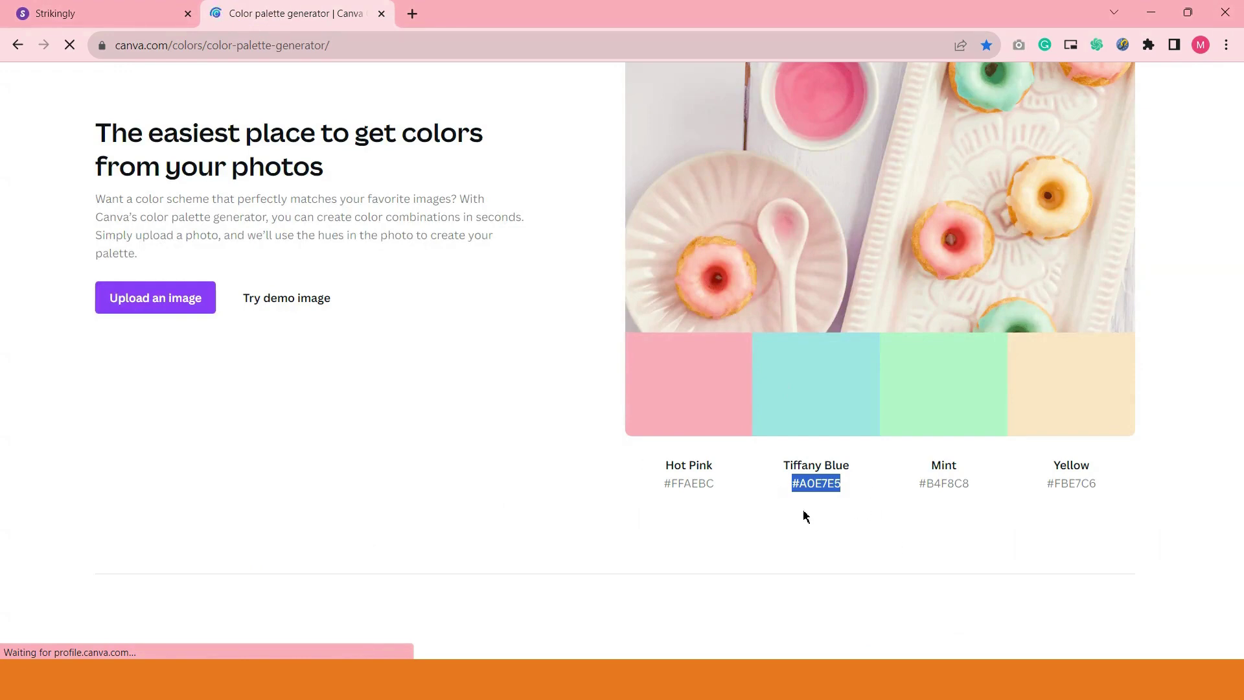
left_click(103, 8)
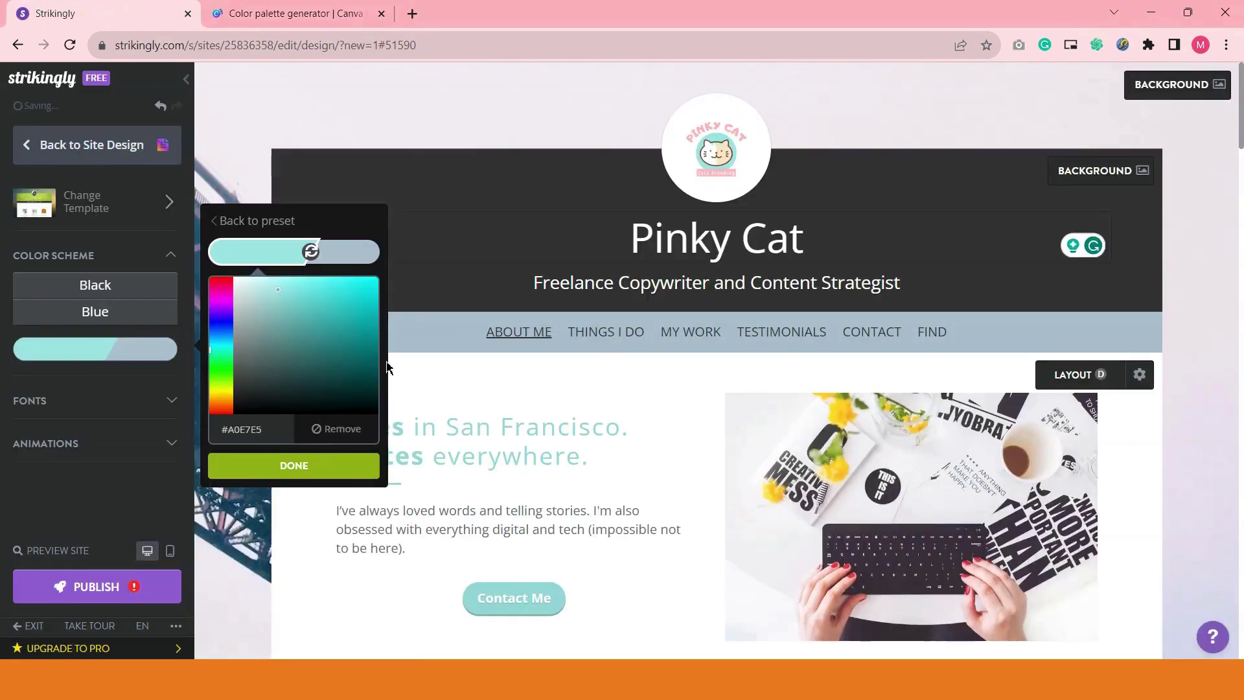
left_click(337, 472)
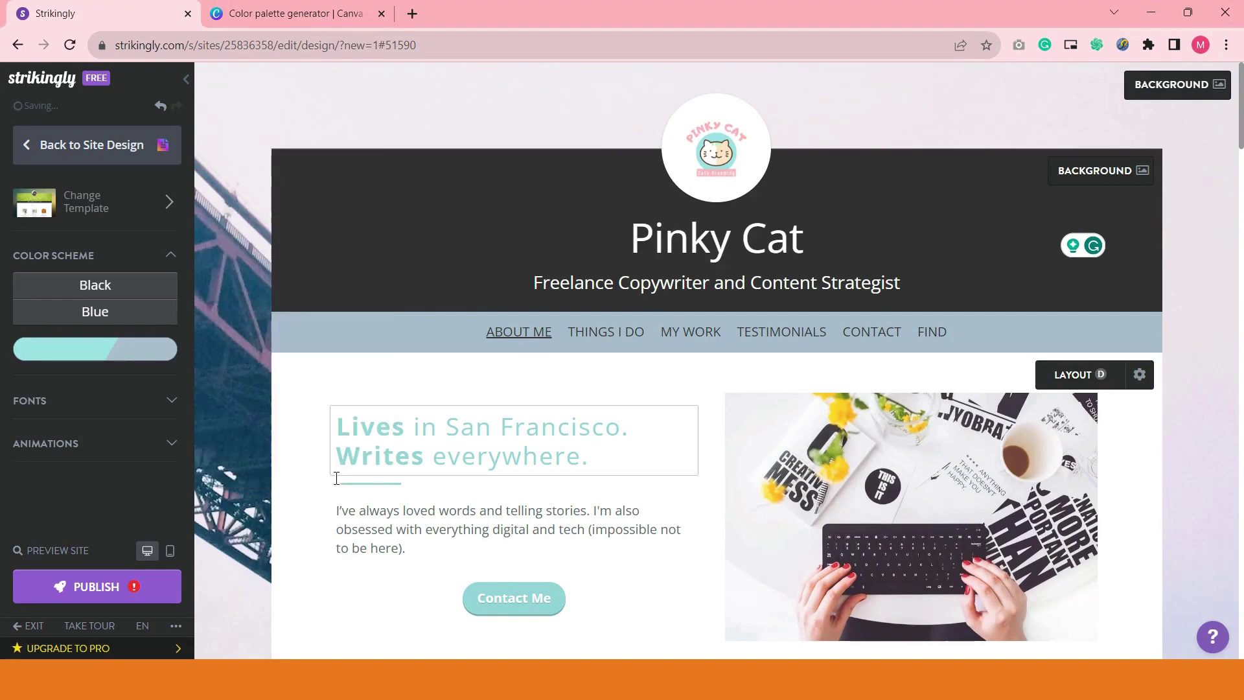
- Set the second colour of the custom colour scheme to #FFAEBC
left_click(153, 359)
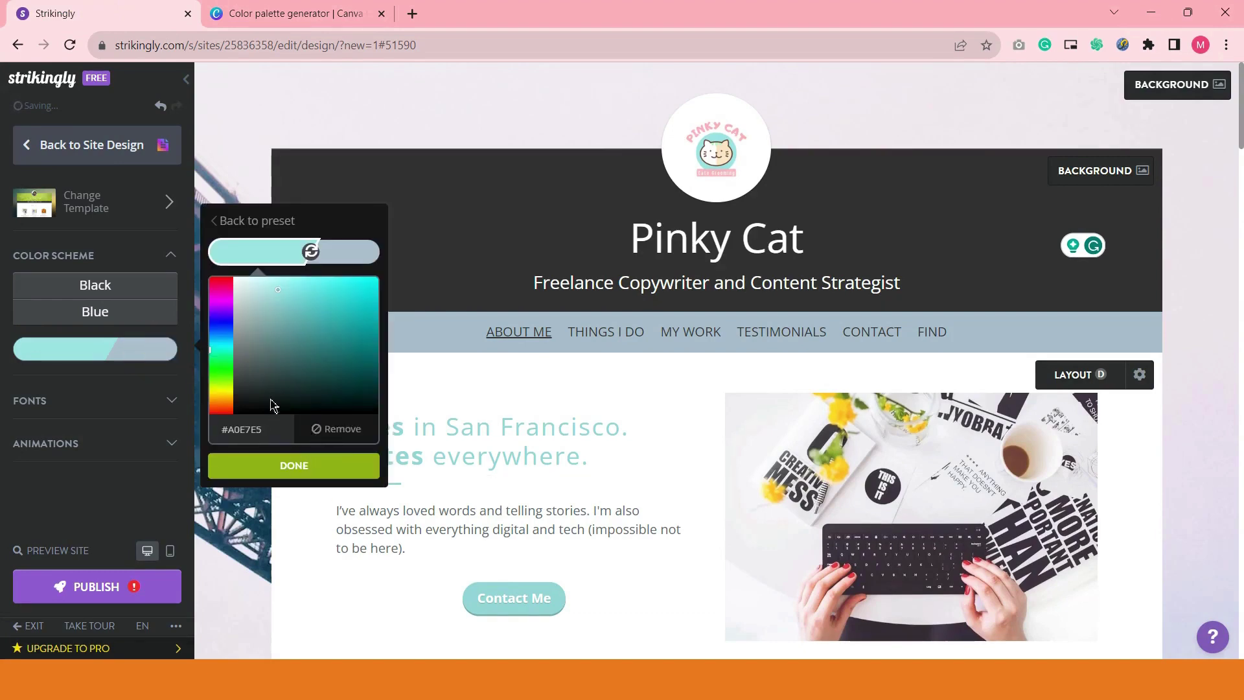
left_click(347, 257)
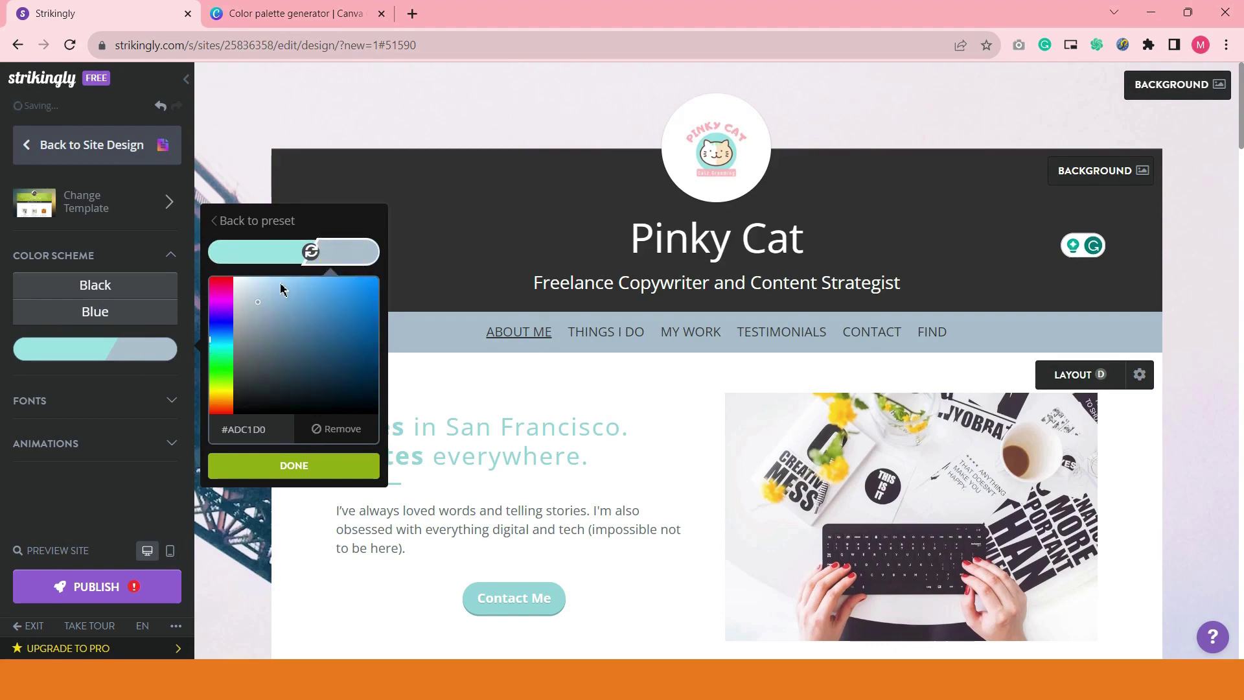
left_click(304, 250)
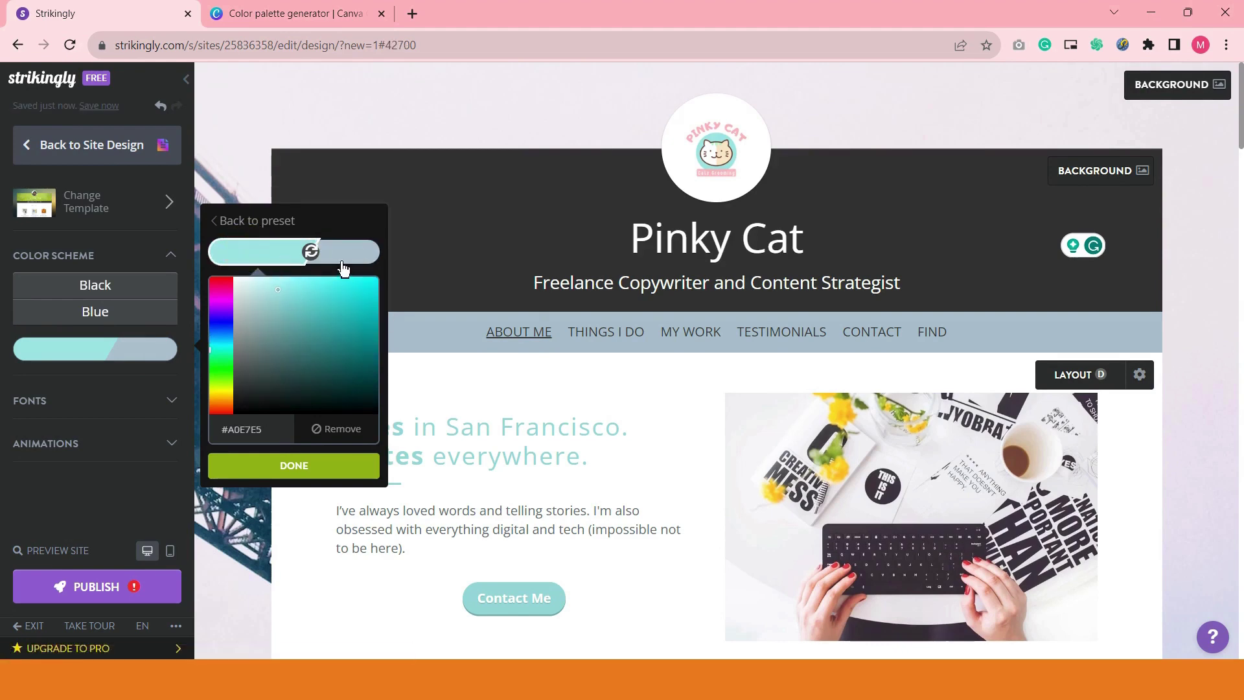
left_click(321, 252)
left_click(293, 260)
left_click(358, 266)
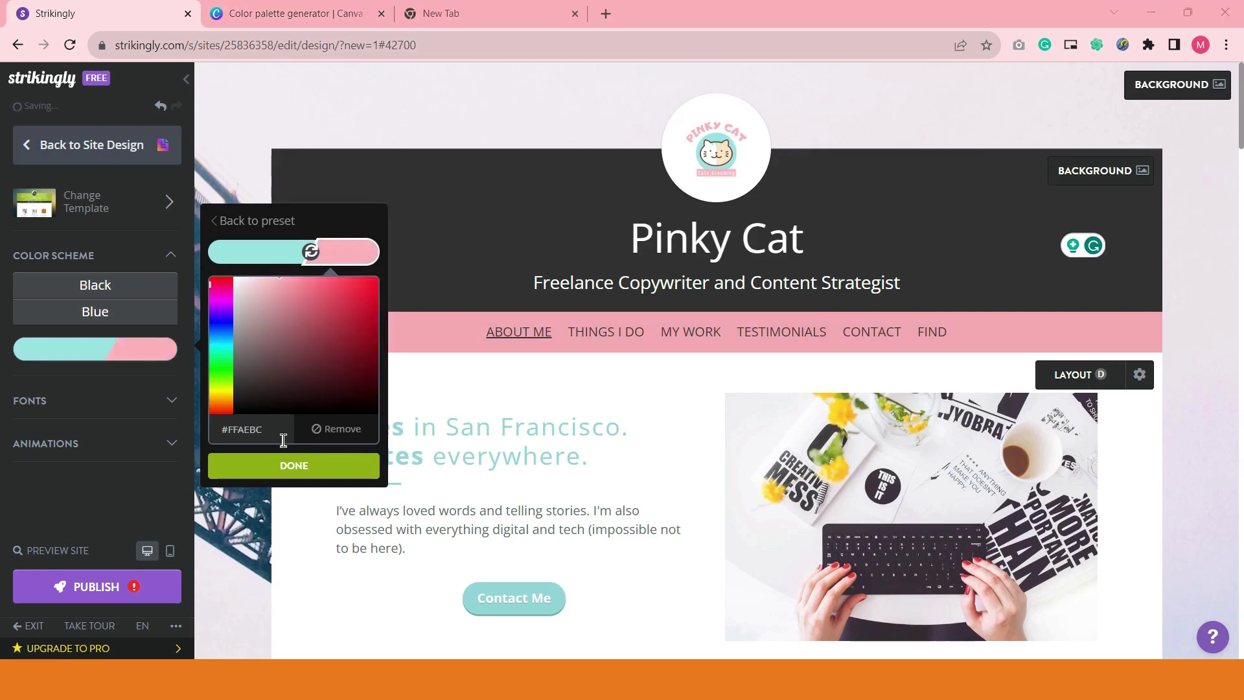
left_click(294, 473)
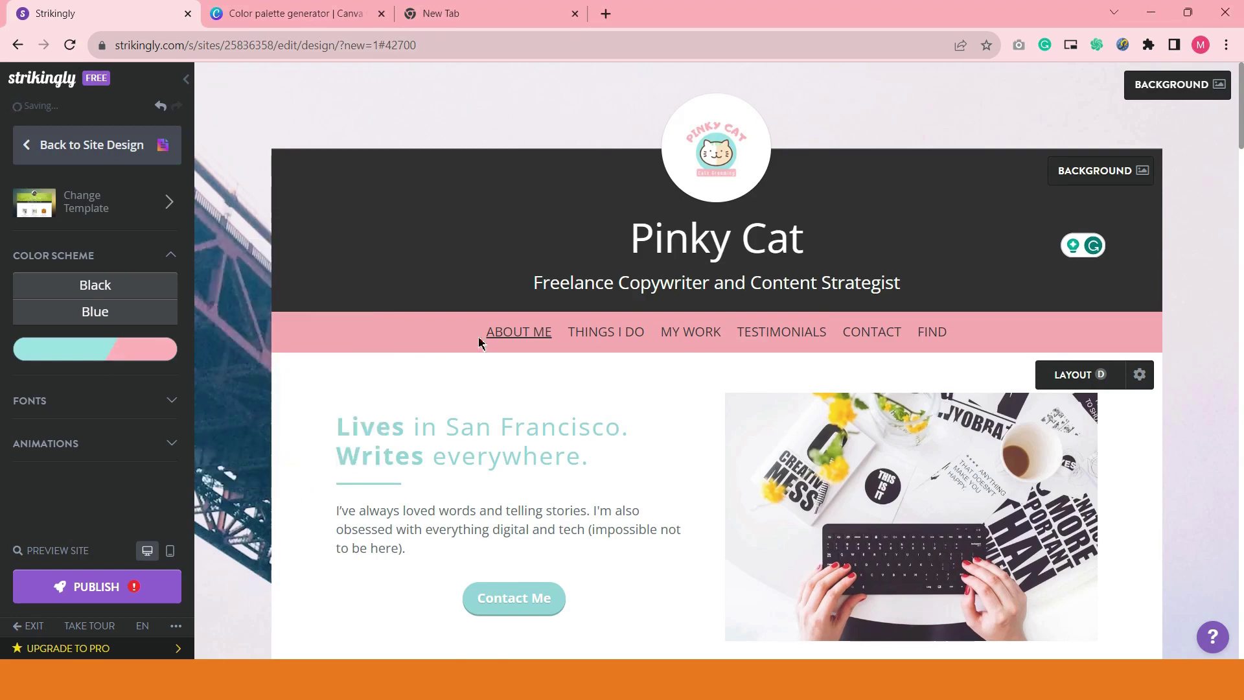
- Compare the Black and Blue preset colour schemes with the custom colours on the page
scroll(542, 500, "down", 3)
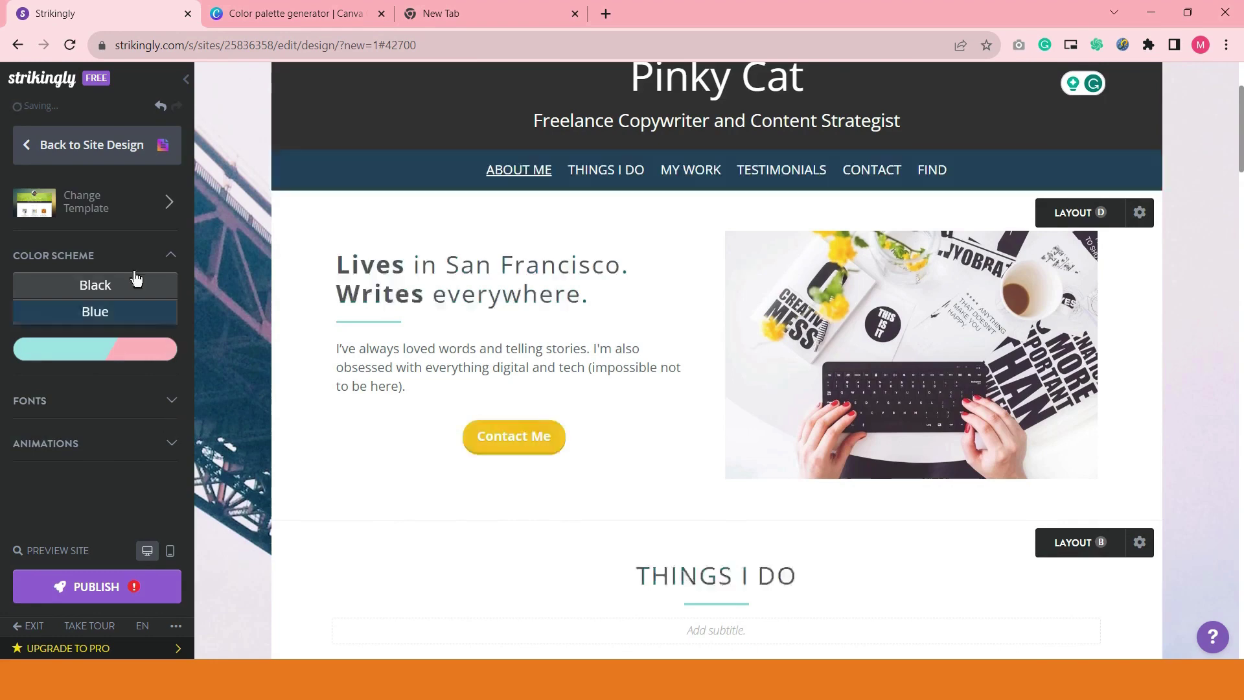
scroll(447, 374, "up", 3)
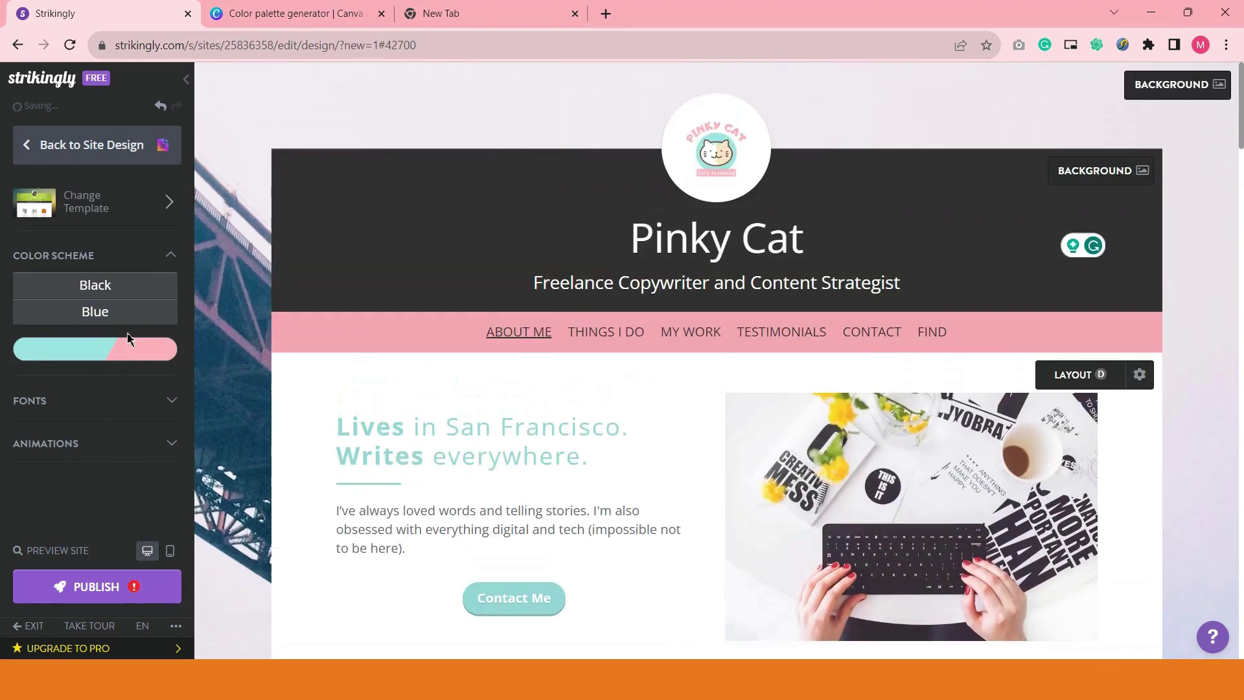
left_click(123, 314)
left_click(170, 257)
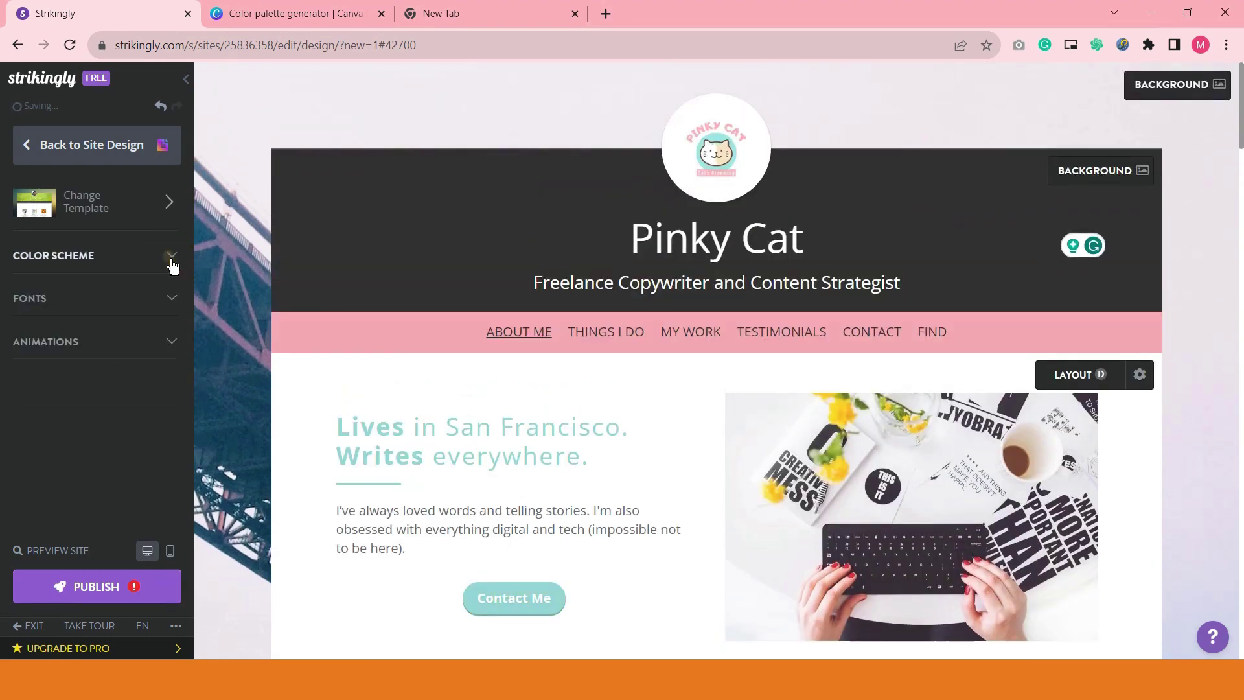
left_click(167, 255)
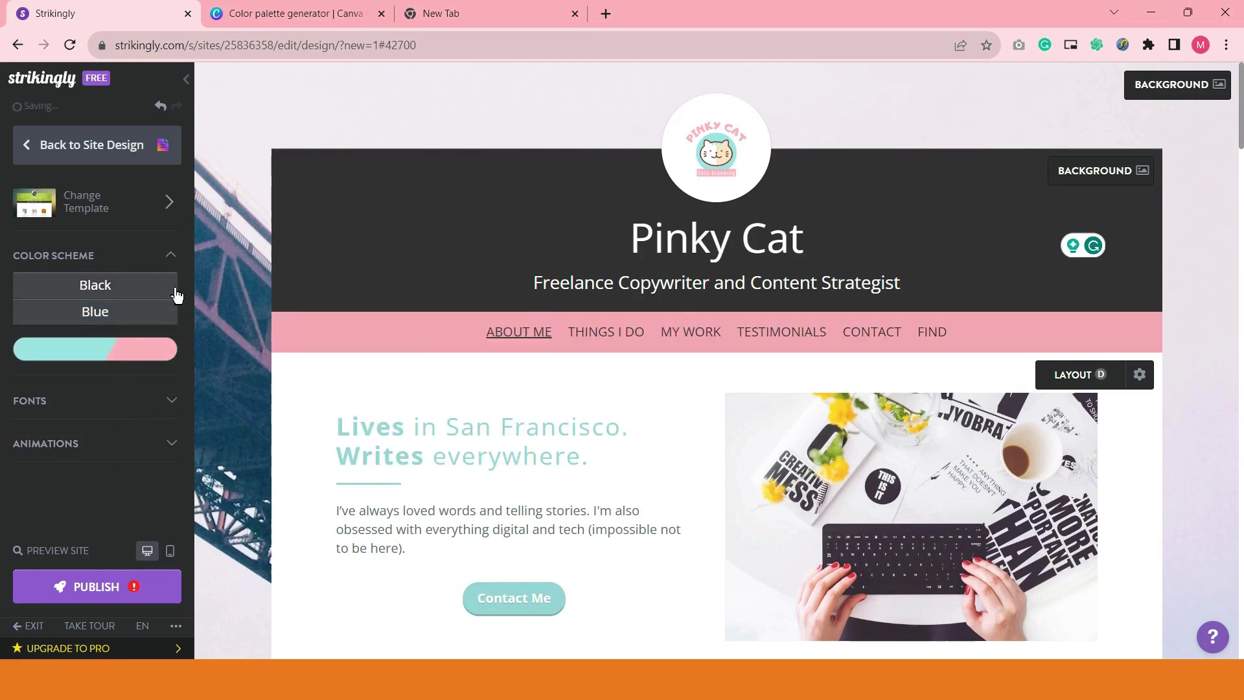
- Check the header font in the brand kit image and set the site's title font to IBM Plex Sans
left_click(172, 402)
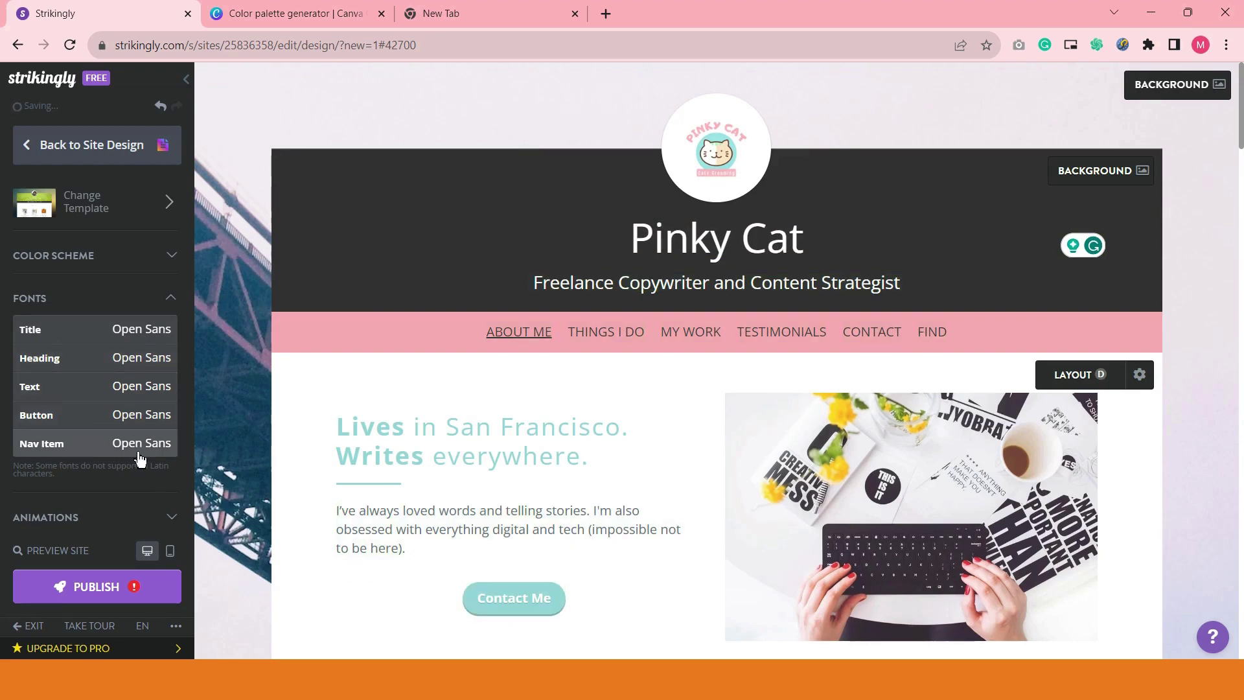
left_click(153, 342)
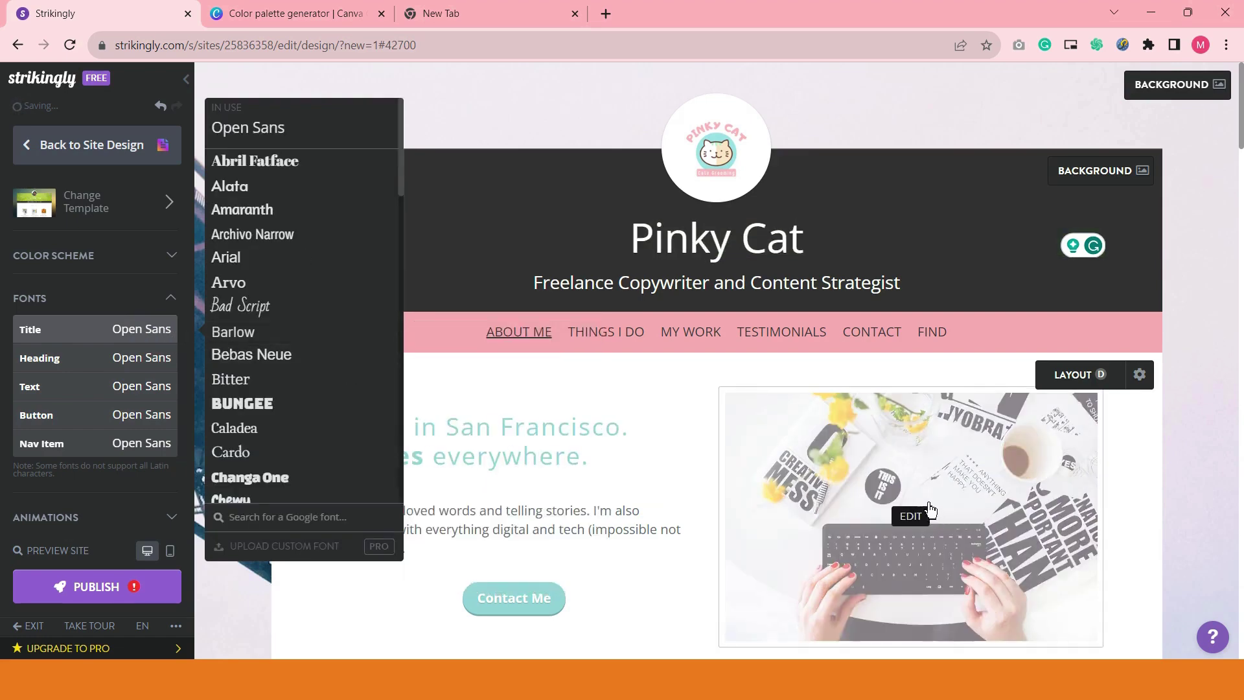
left_click(992, 680)
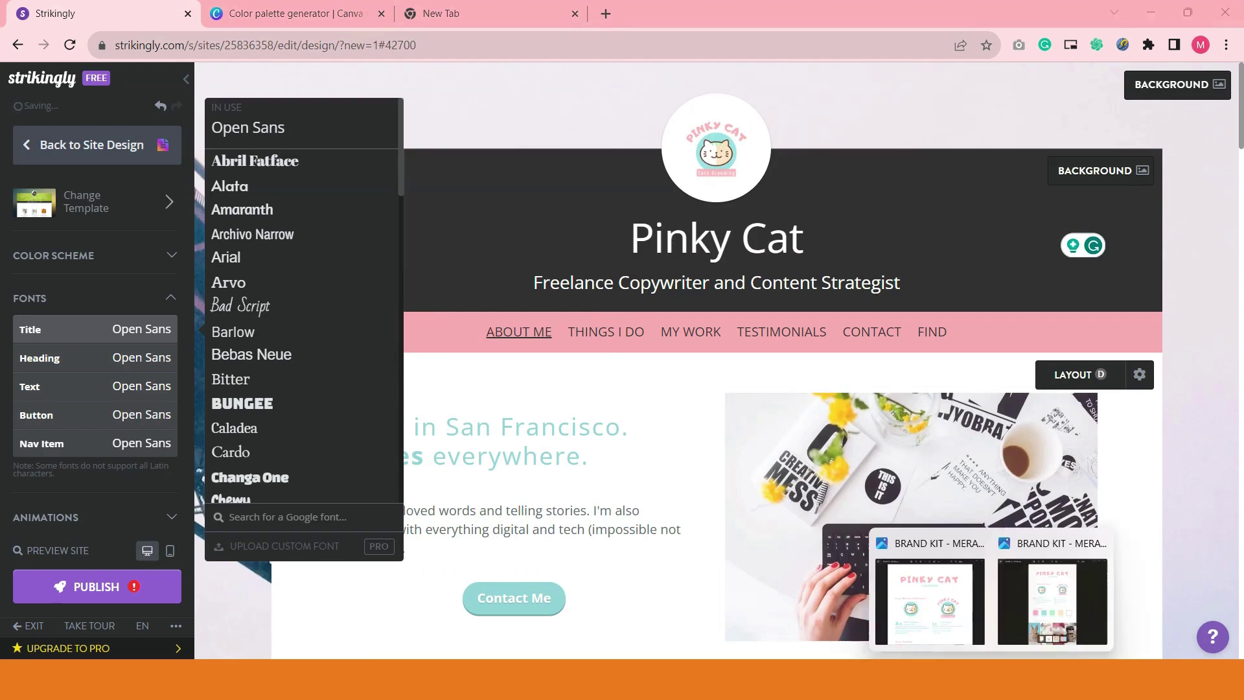
left_click(999, 548)
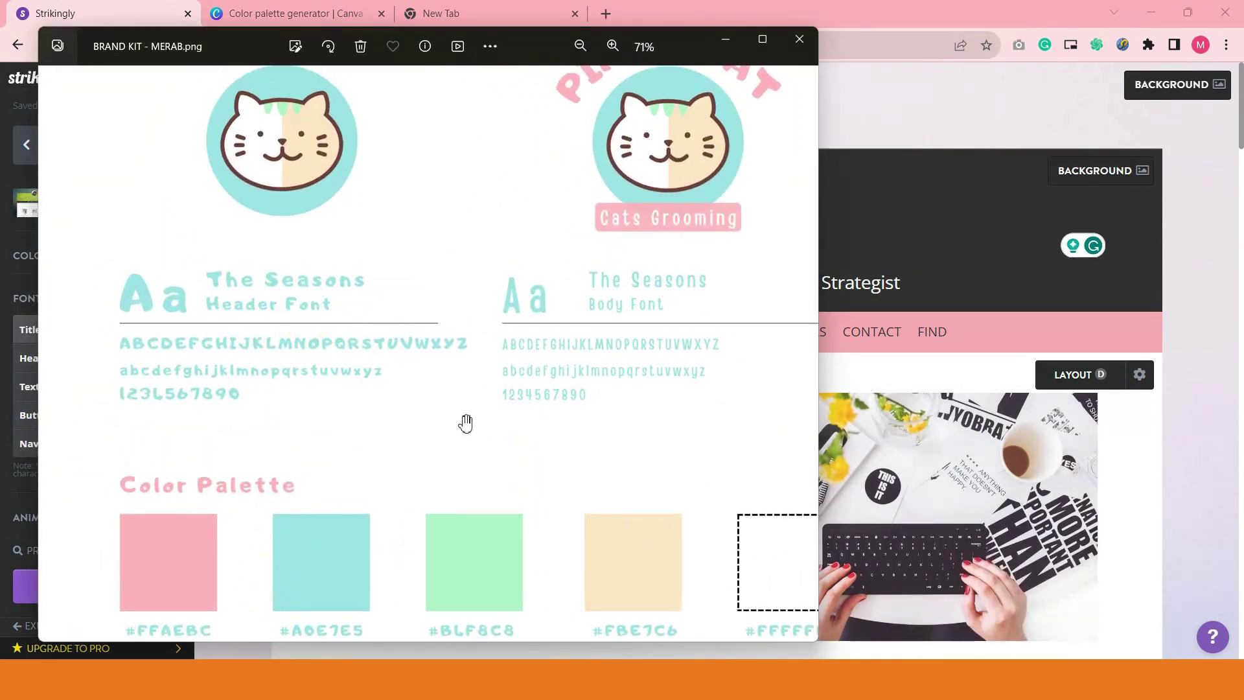
left_click(725, 47)
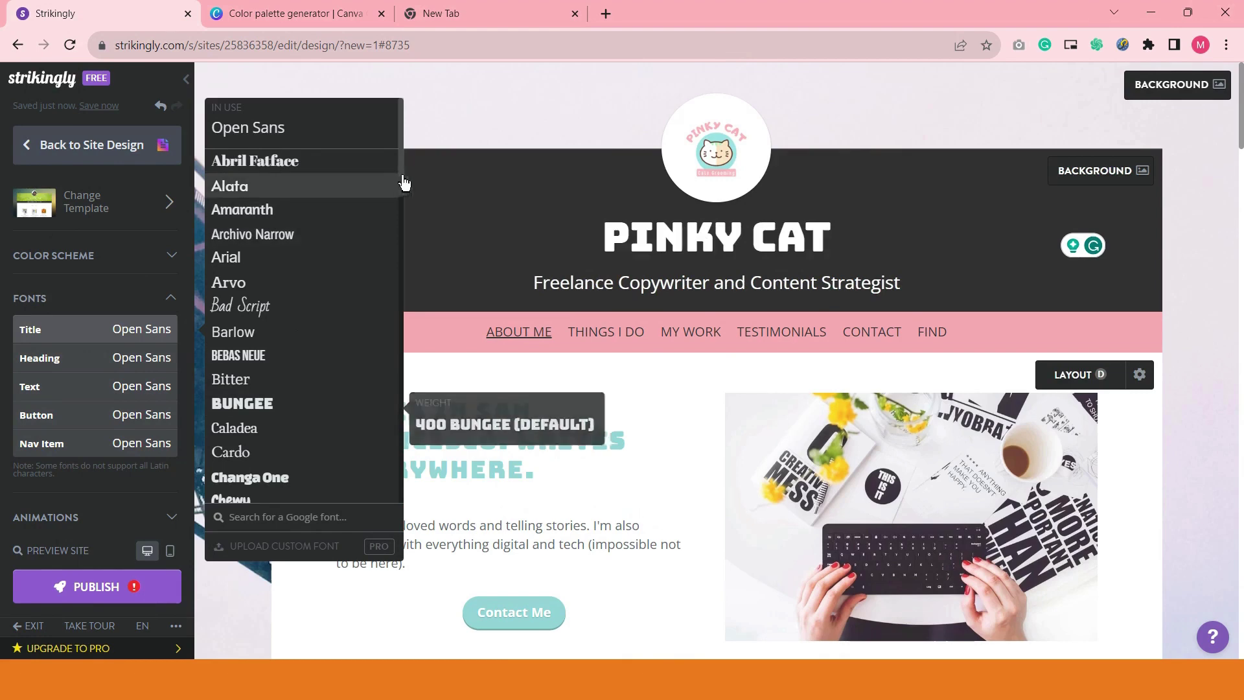
left_click_drag(403, 184, 402, 299)
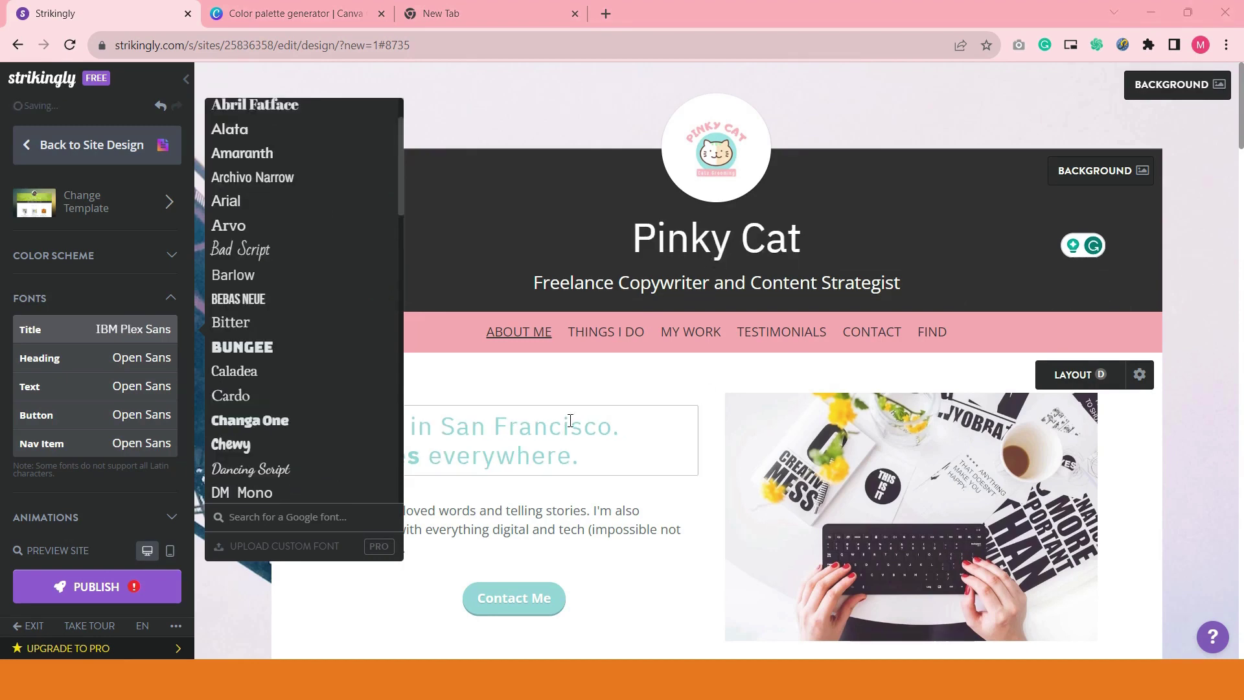
mouse_move(365, 397)
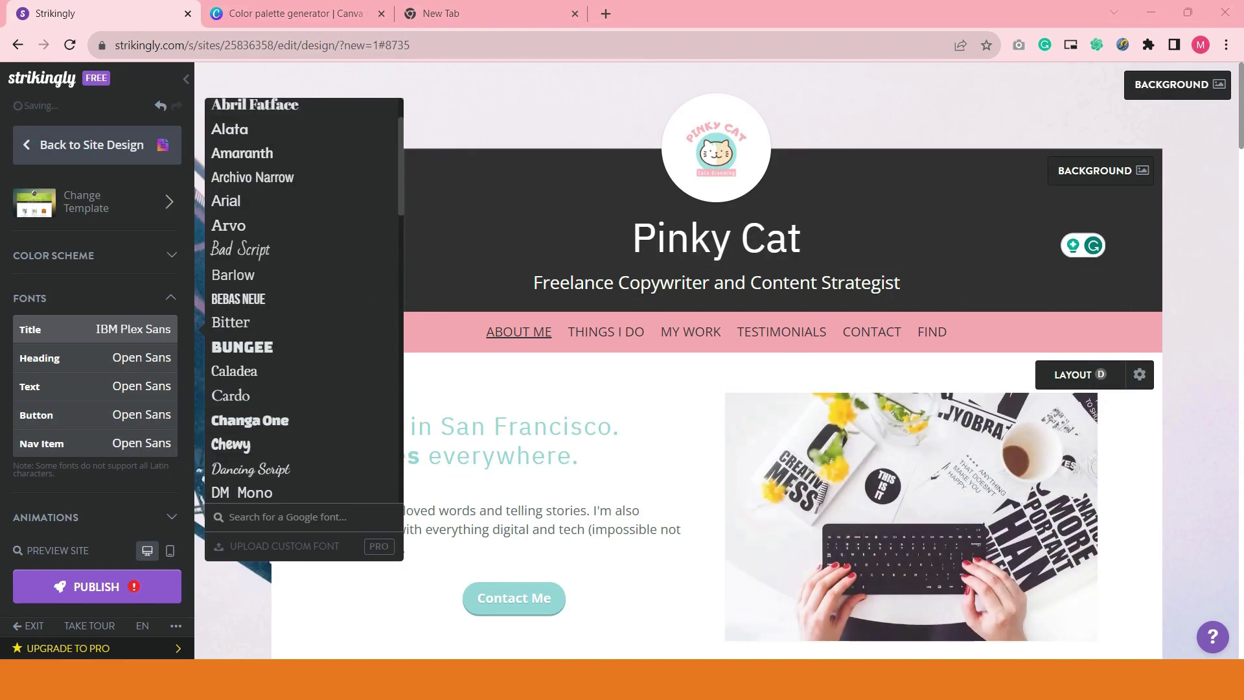
- Bring up the brand kit image again and examine its brand name lettering, logos and font samples
key("alt+Tab")
left_click_drag(527, 50, 752, 62)
scroll(739, 314, "down", 2)
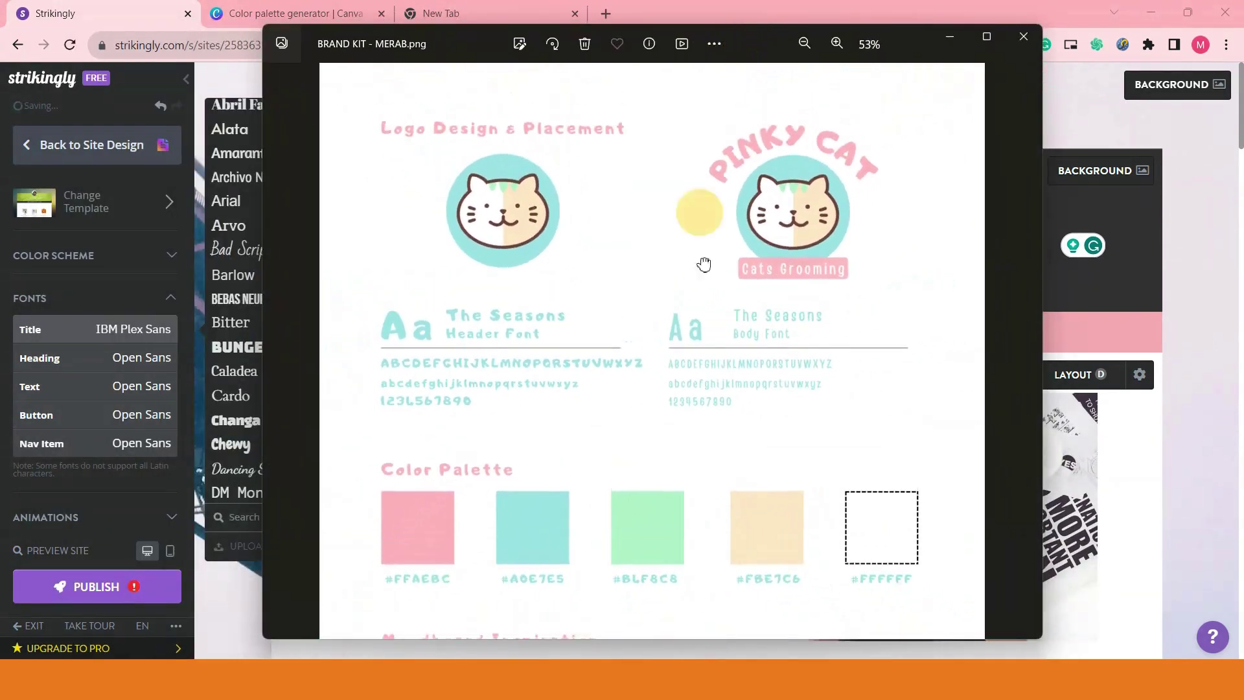
left_click_drag(694, 217, 718, 457)
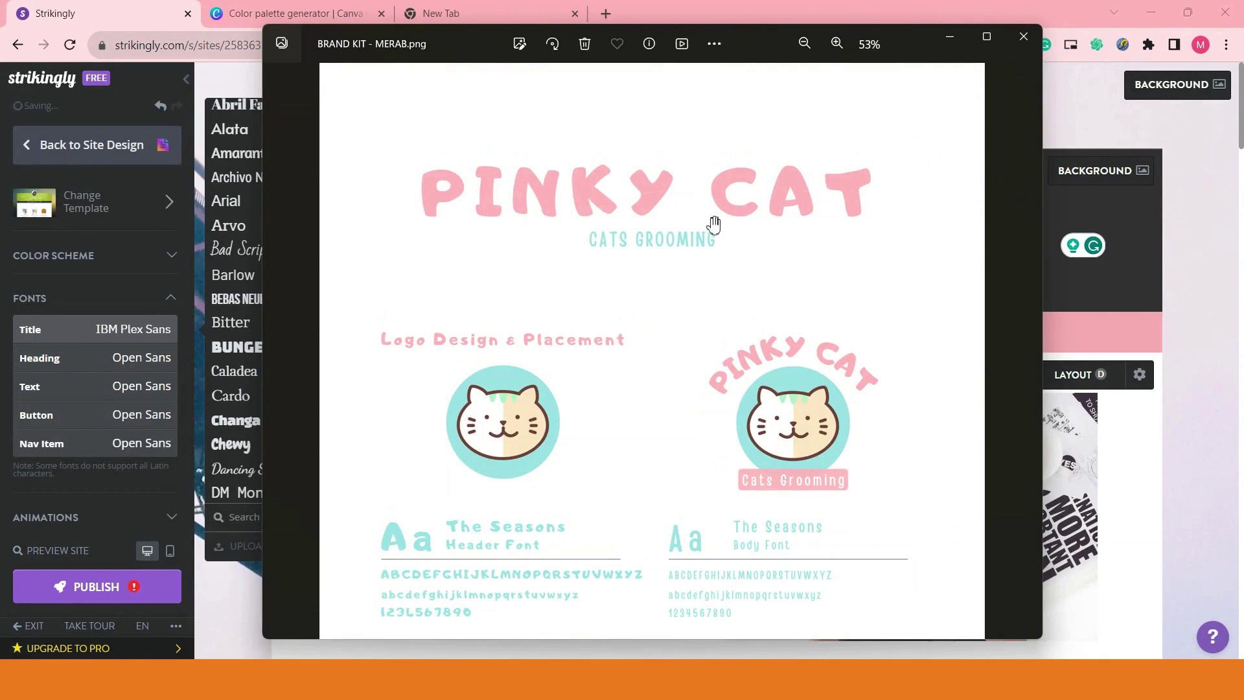
- Return to the Strikingly editor and set the site's title font to Chewy at the default 400 weight
left_click(131, 7)
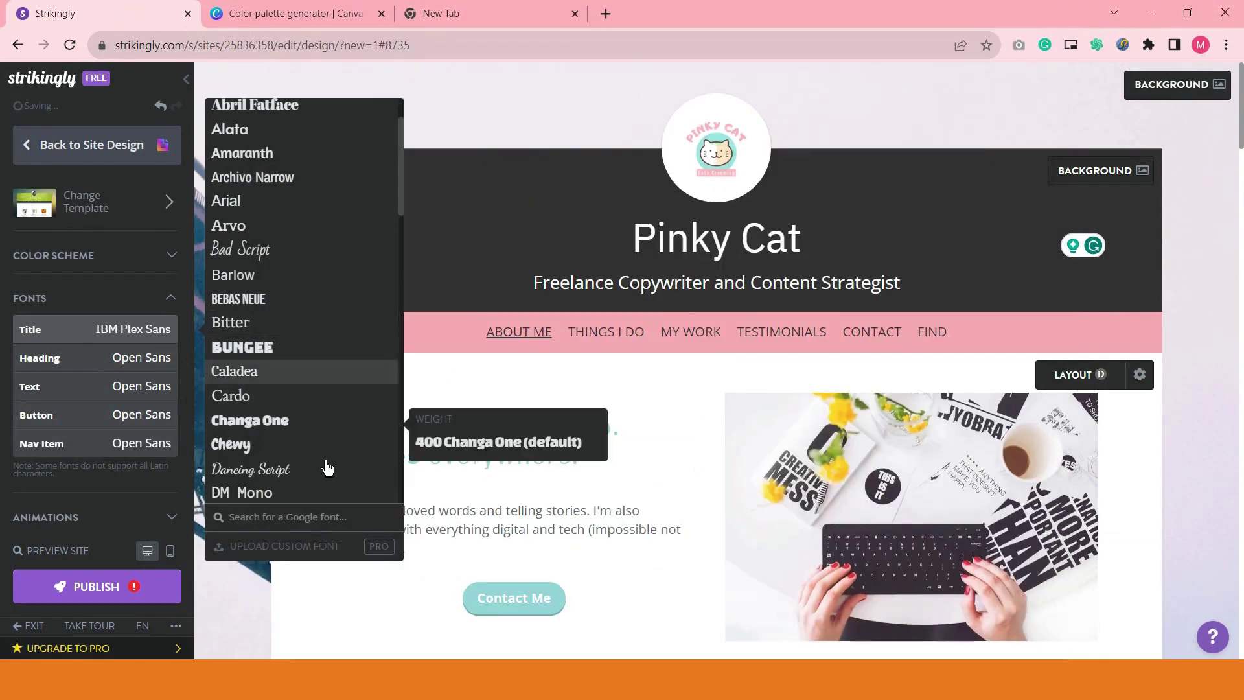
mouse_move(267, 454)
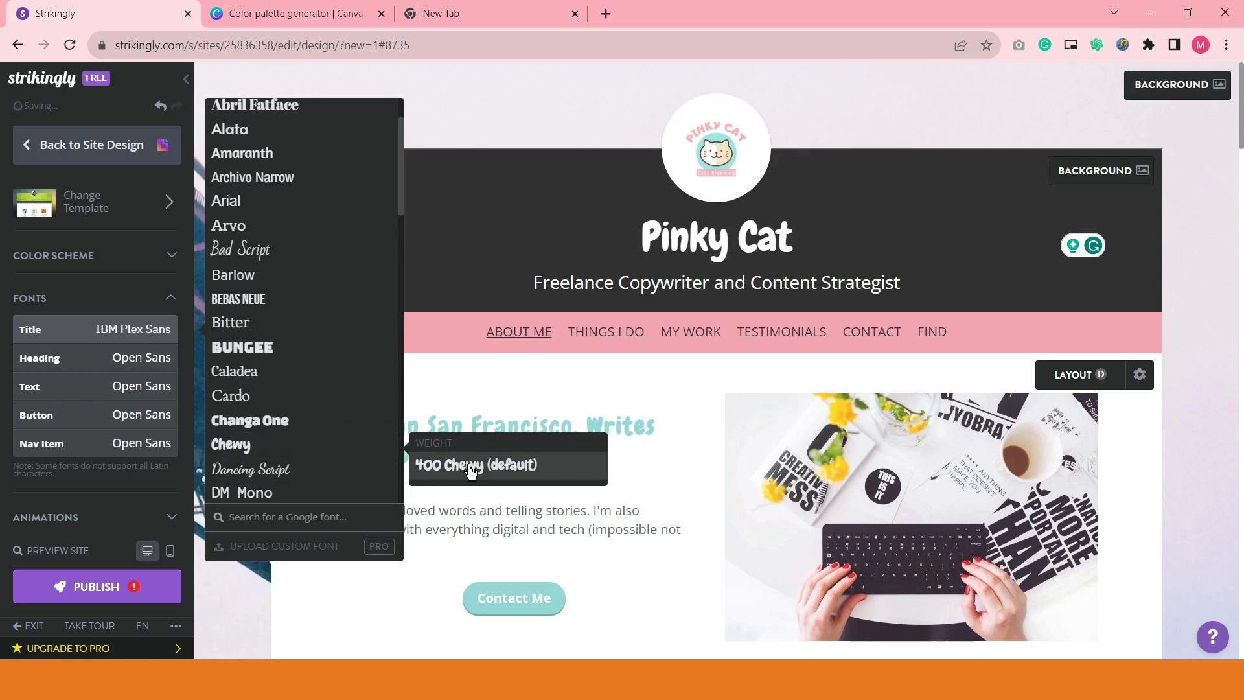
left_click(250, 453)
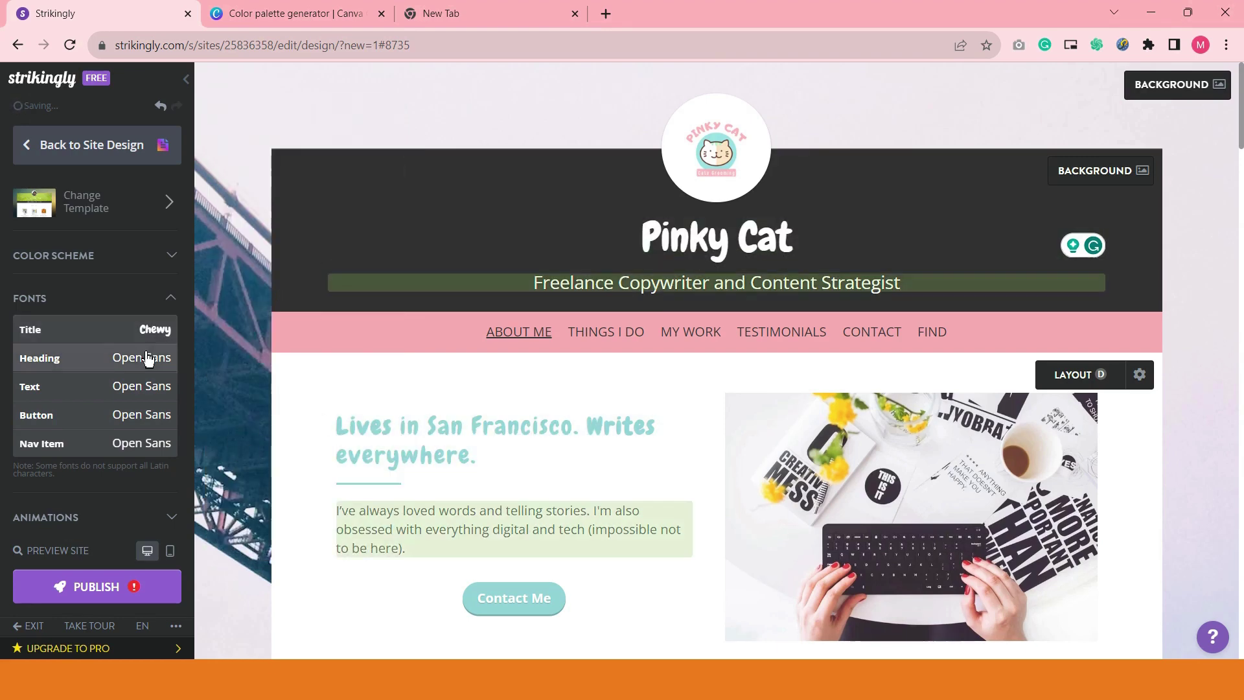
- Preview the available fonts for the site's headings on the page
left_click(150, 371)
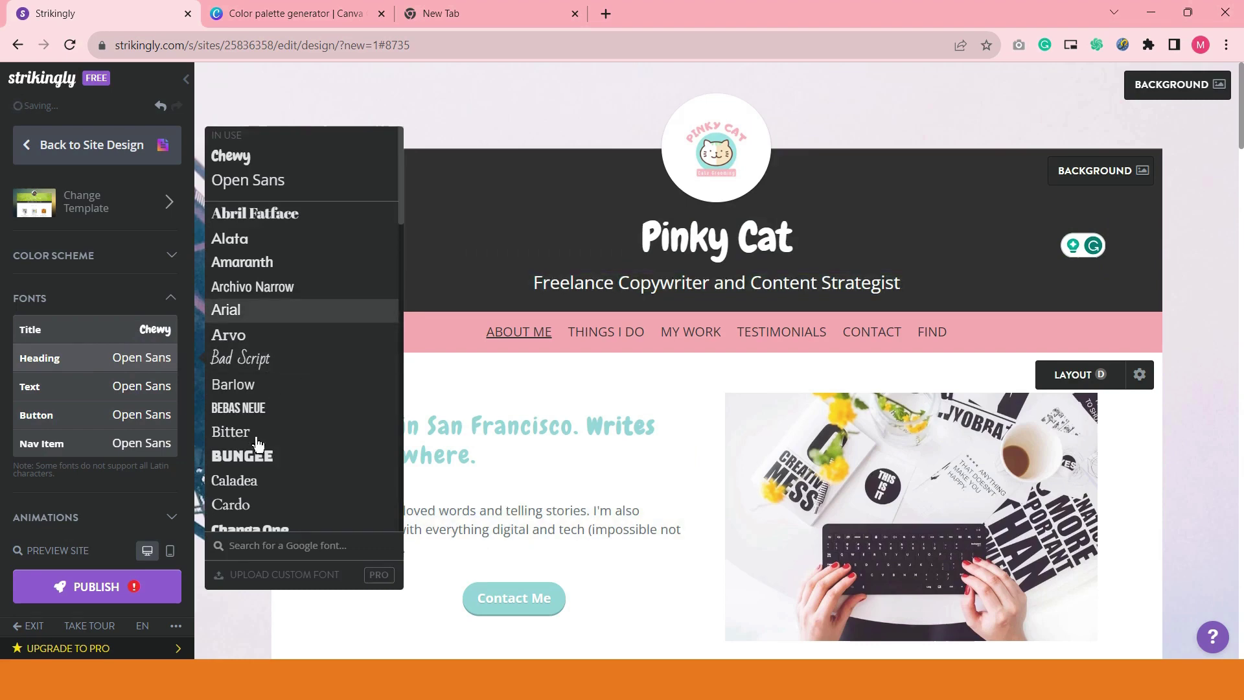
scroll(289, 322, "down", 1)
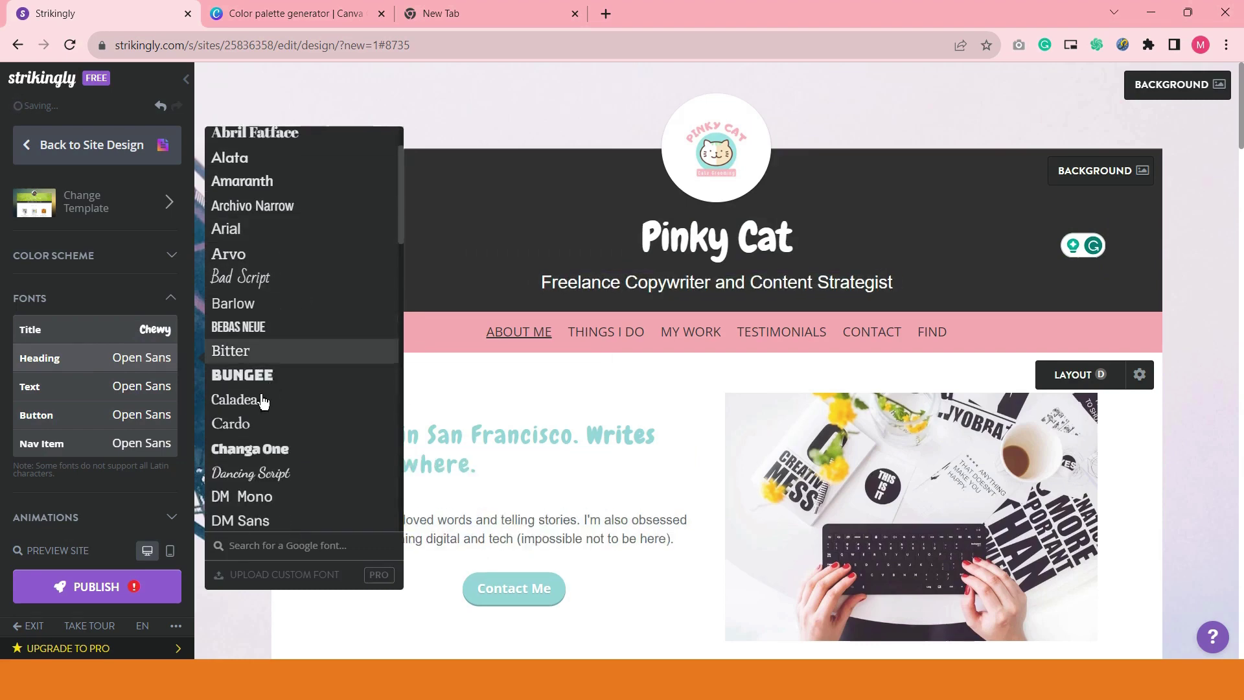
scroll(288, 389, "down", 1)
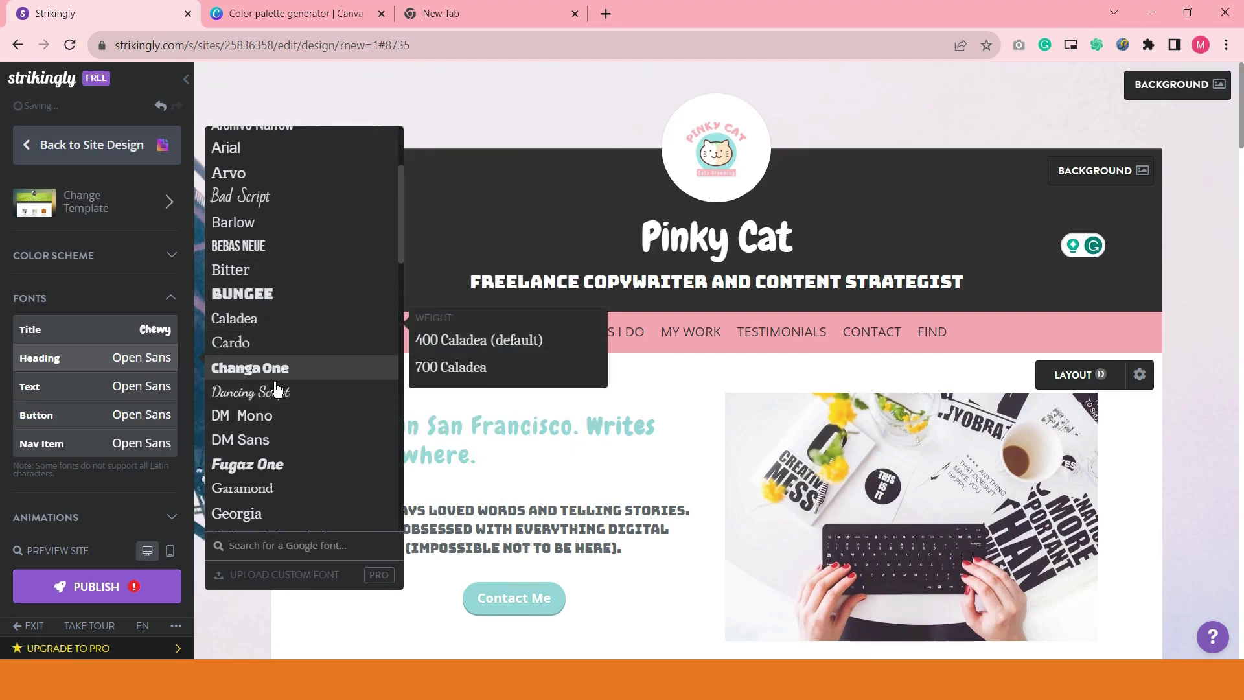
scroll(278, 389, "up", 1)
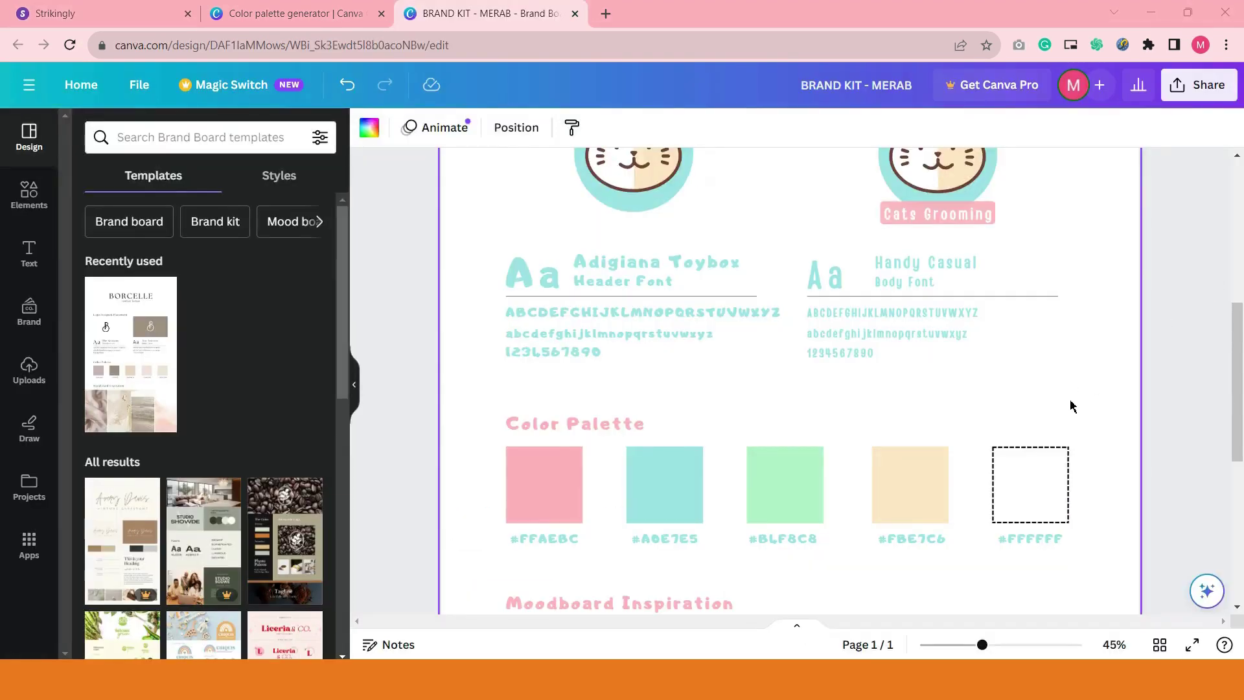
- Look over the brand board in Canva and check which header and body fonts it uses
scroll(1073, 407, "down", 1)
scroll(1070, 406, "down", 1)
scroll(1050, 409, "up", 5)
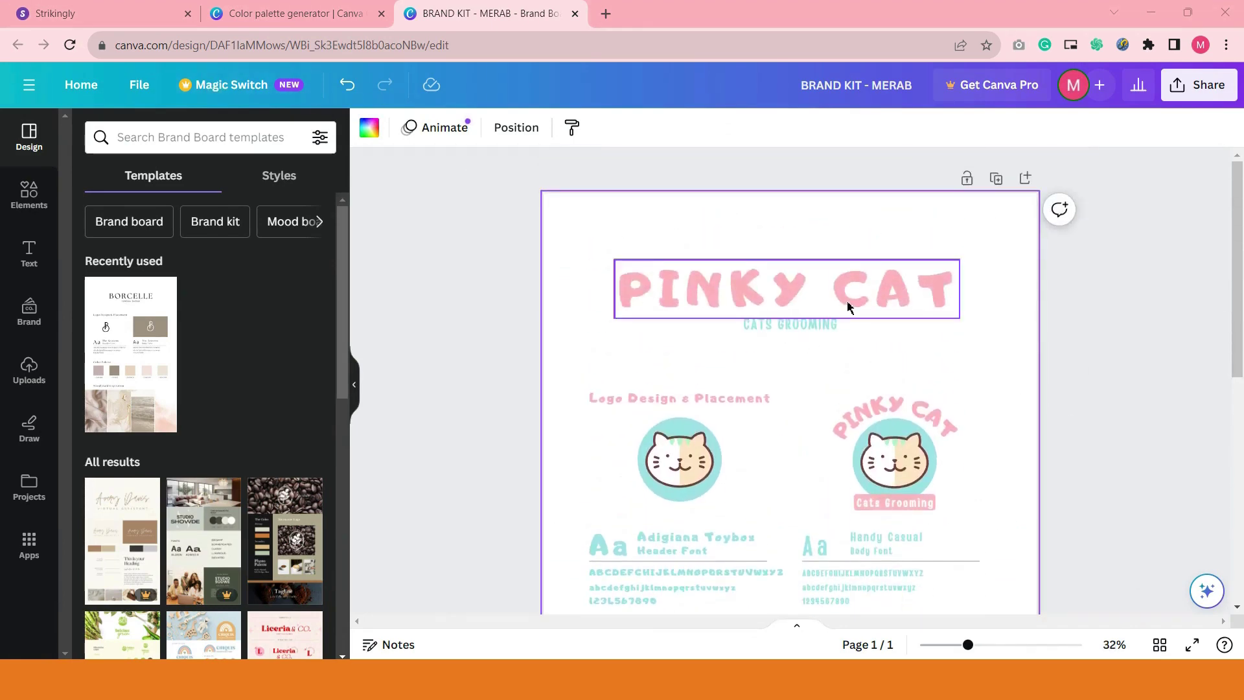
scroll(713, 291, "down", 3)
scroll(665, 415, "up", 3)
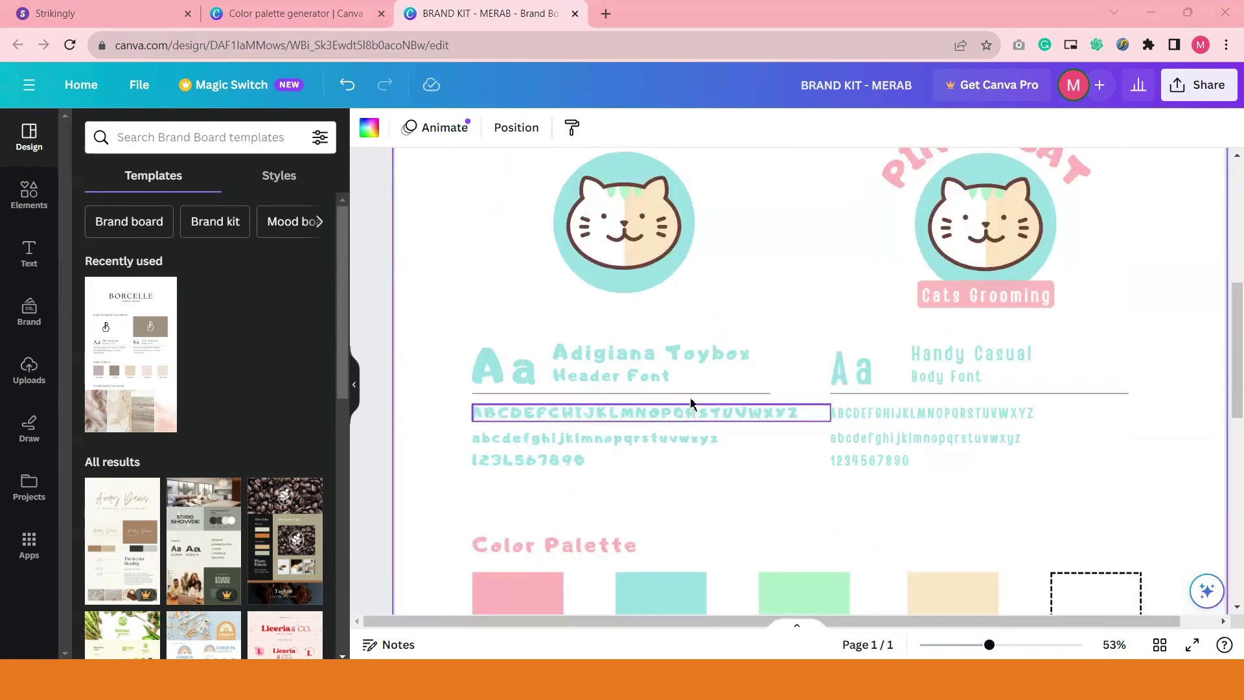
left_click(689, 364)
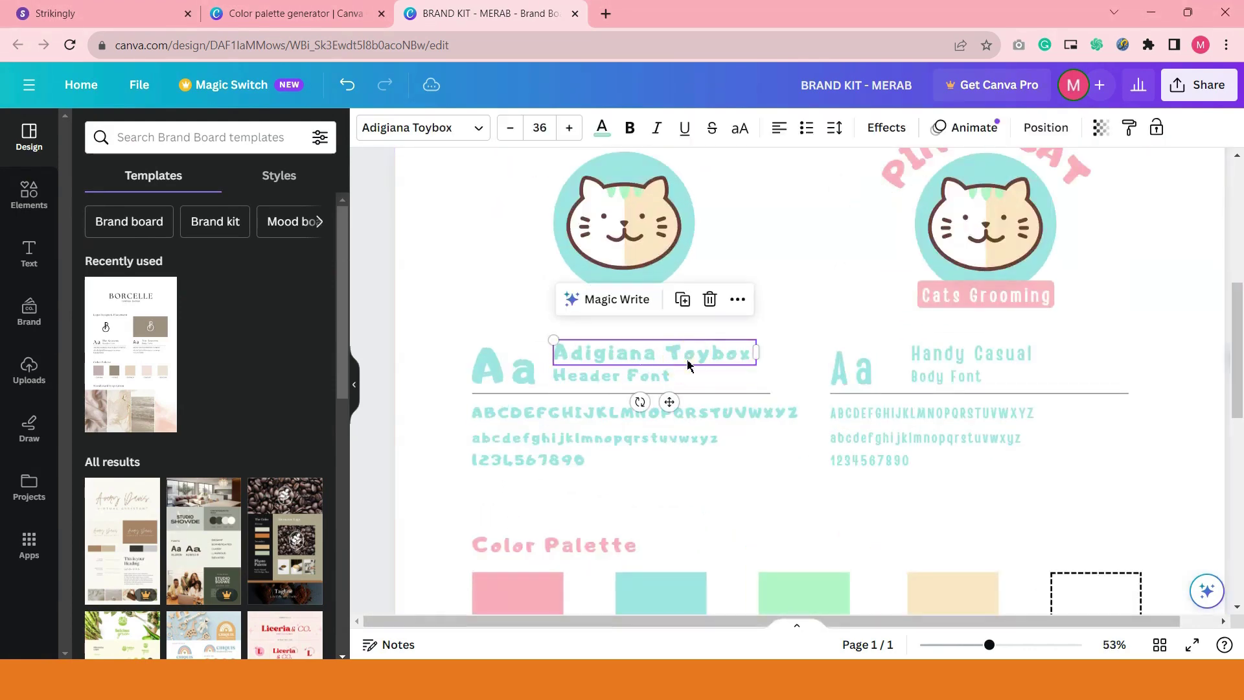
left_click(989, 359)
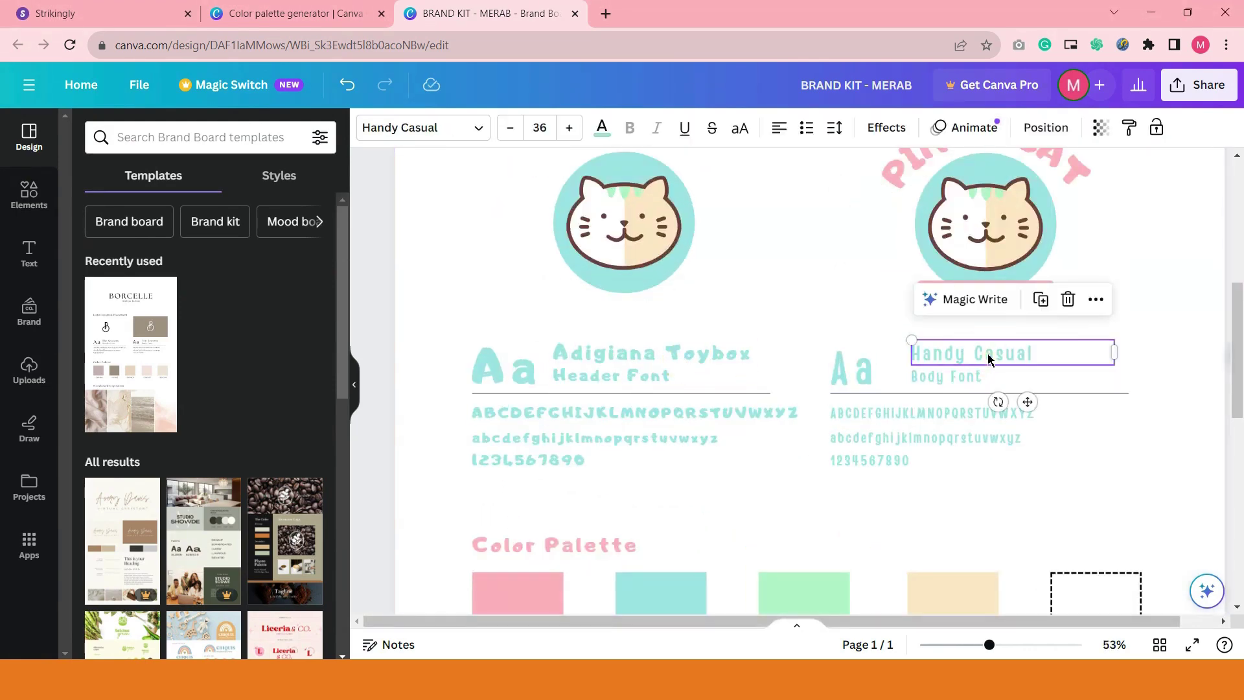
- Compare the heading font choices in Strikingly with the body font on the Canva brand board
left_click(135, 9)
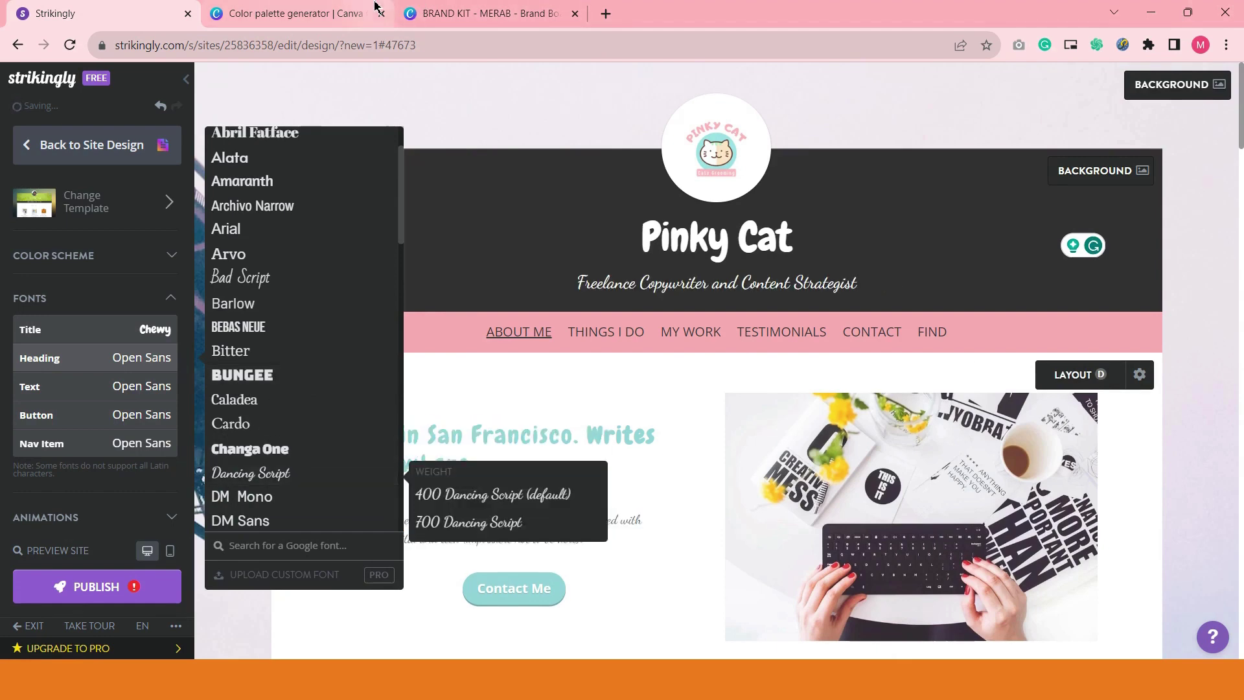
left_click(456, 8)
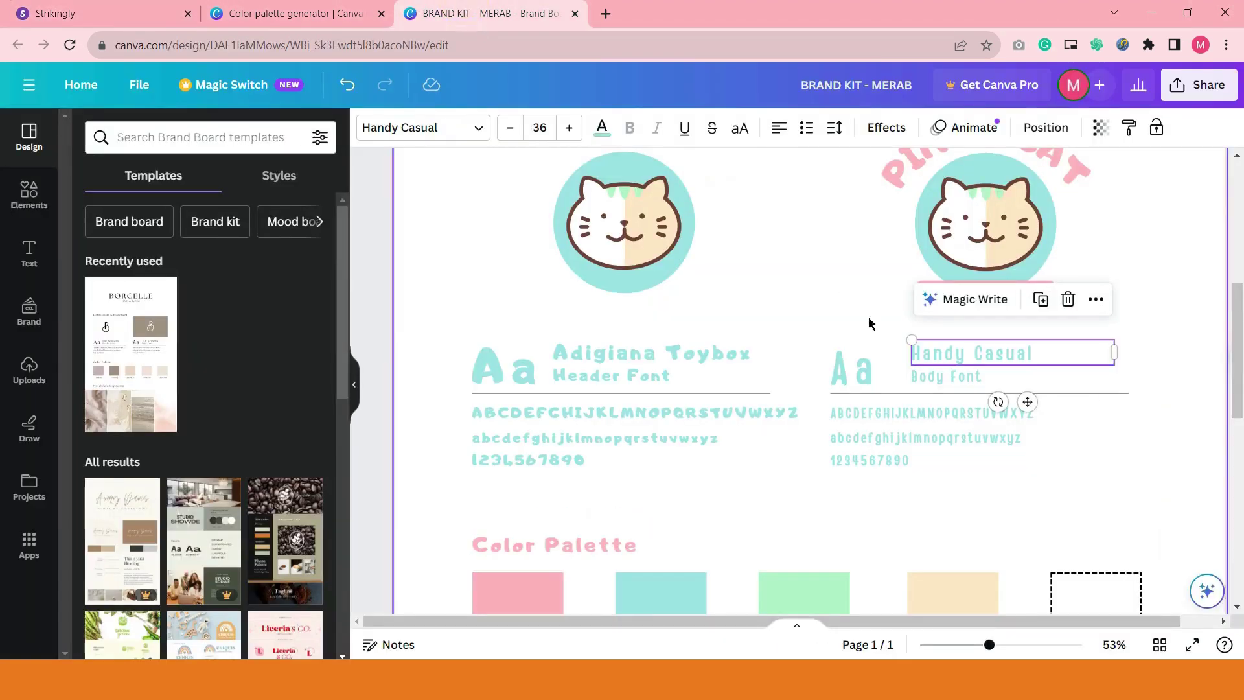
left_click(1116, 447)
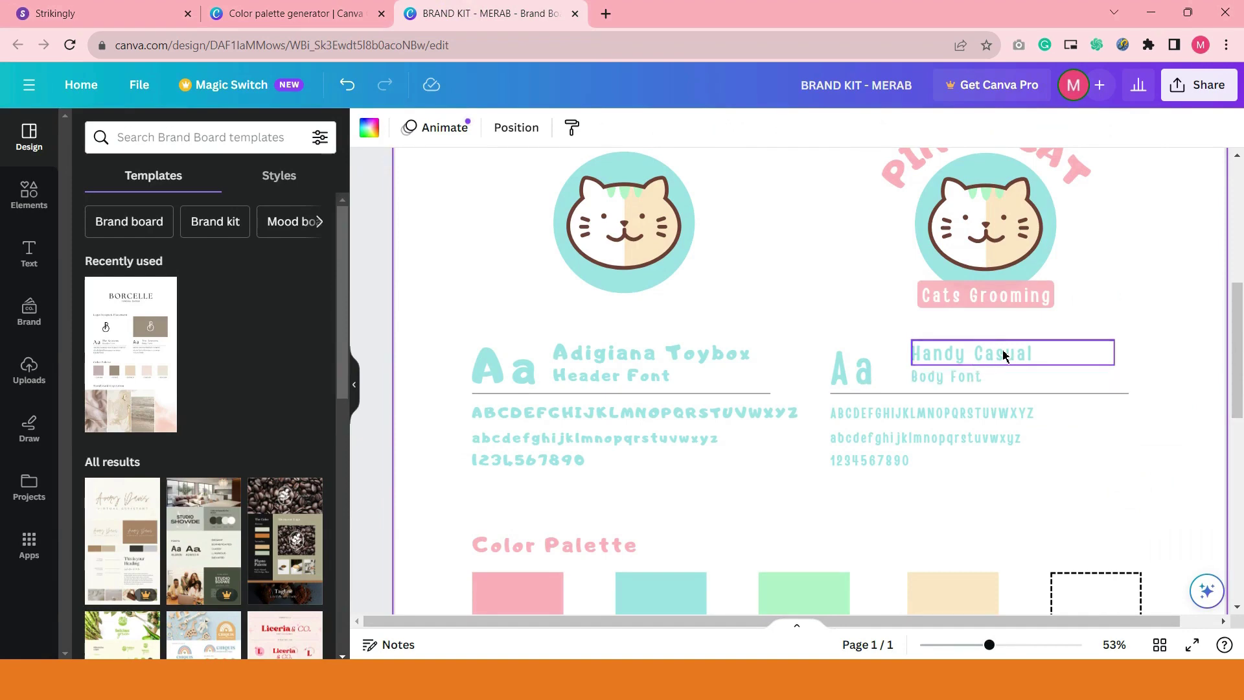
key("ctrl+Tab")
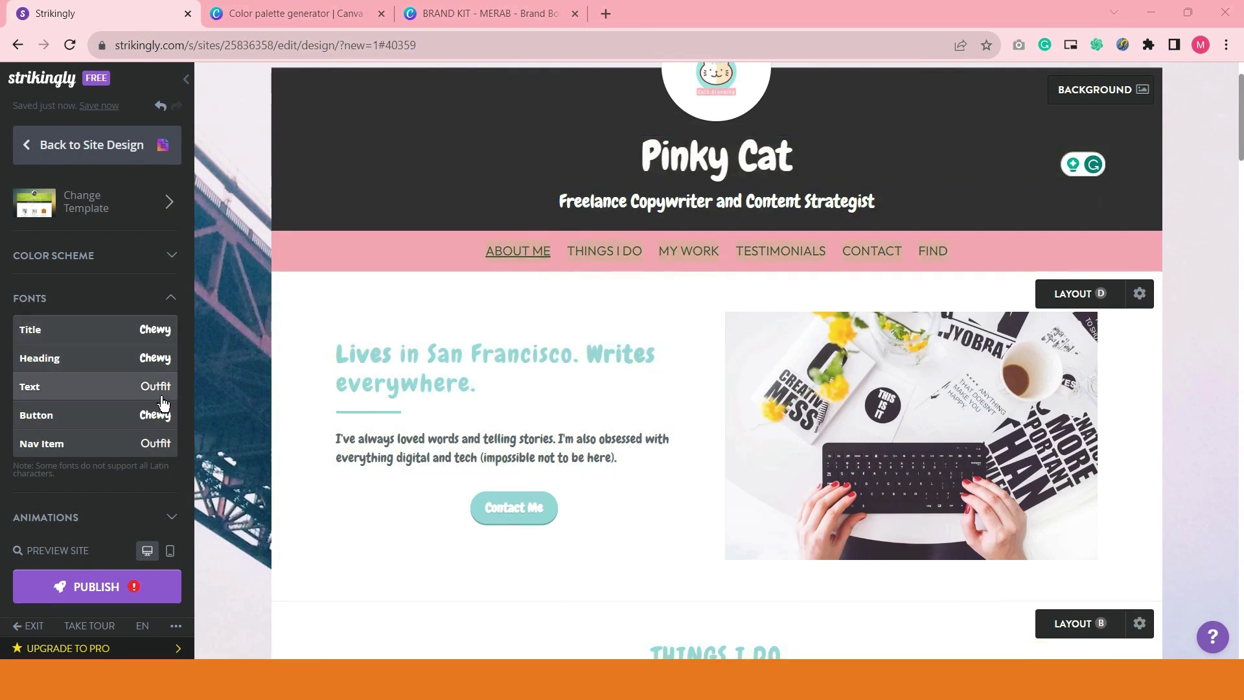
- Check the header and body font names in Canva again and compare them with the site's fonts in Strikingly
left_click(487, 15)
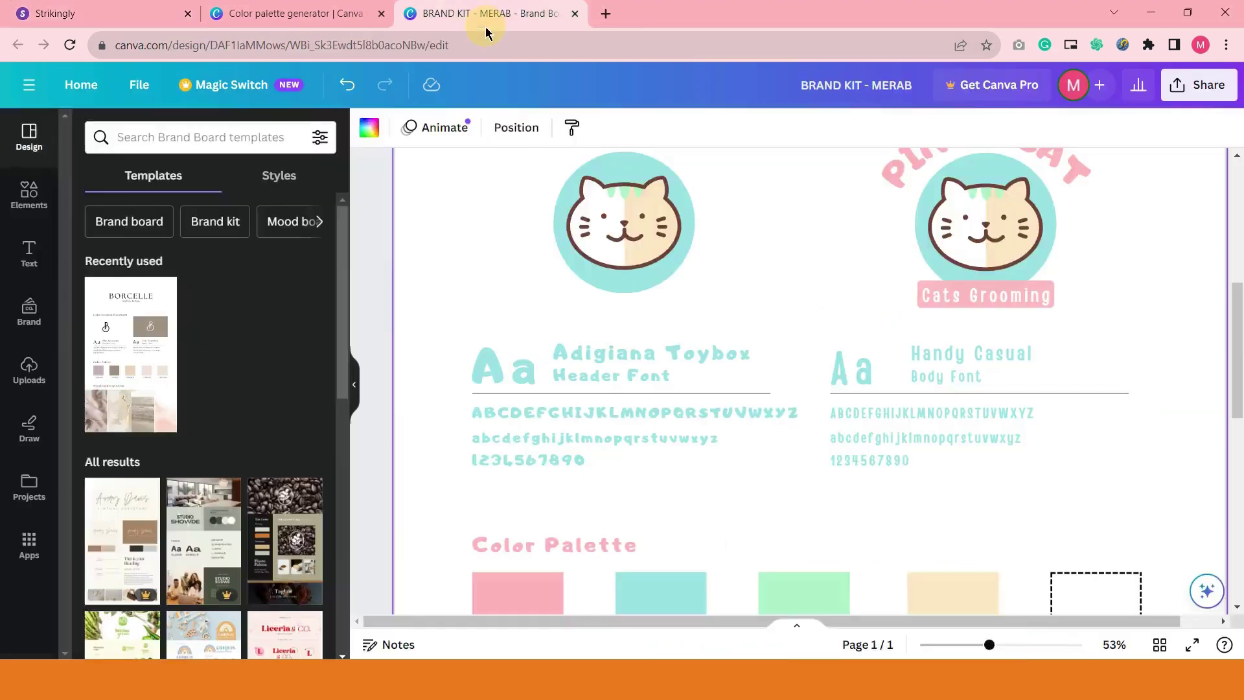
left_click(606, 356)
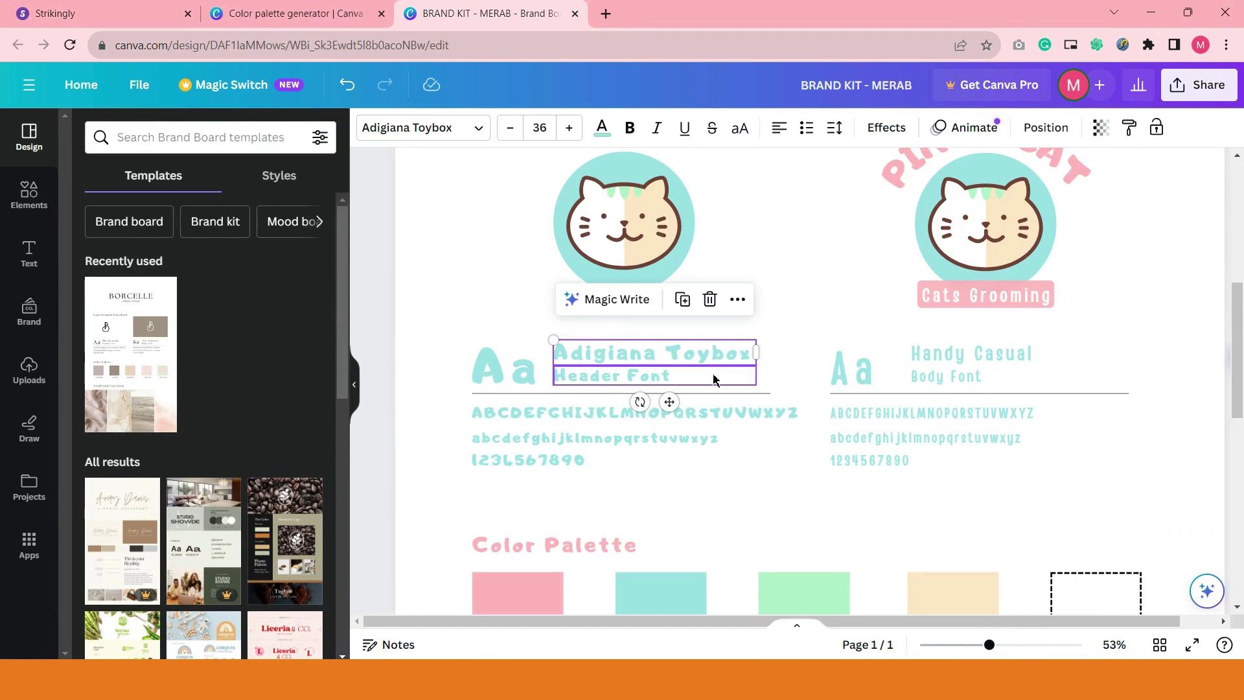
left_click(950, 364)
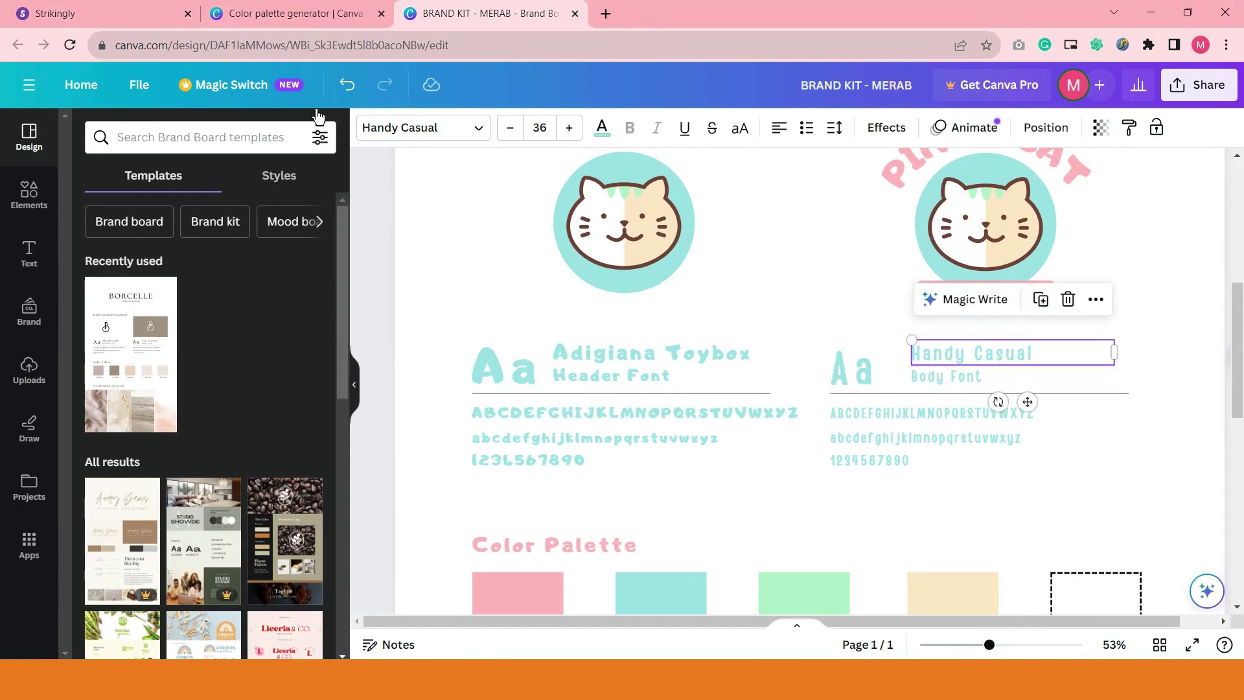
left_click(176, 7)
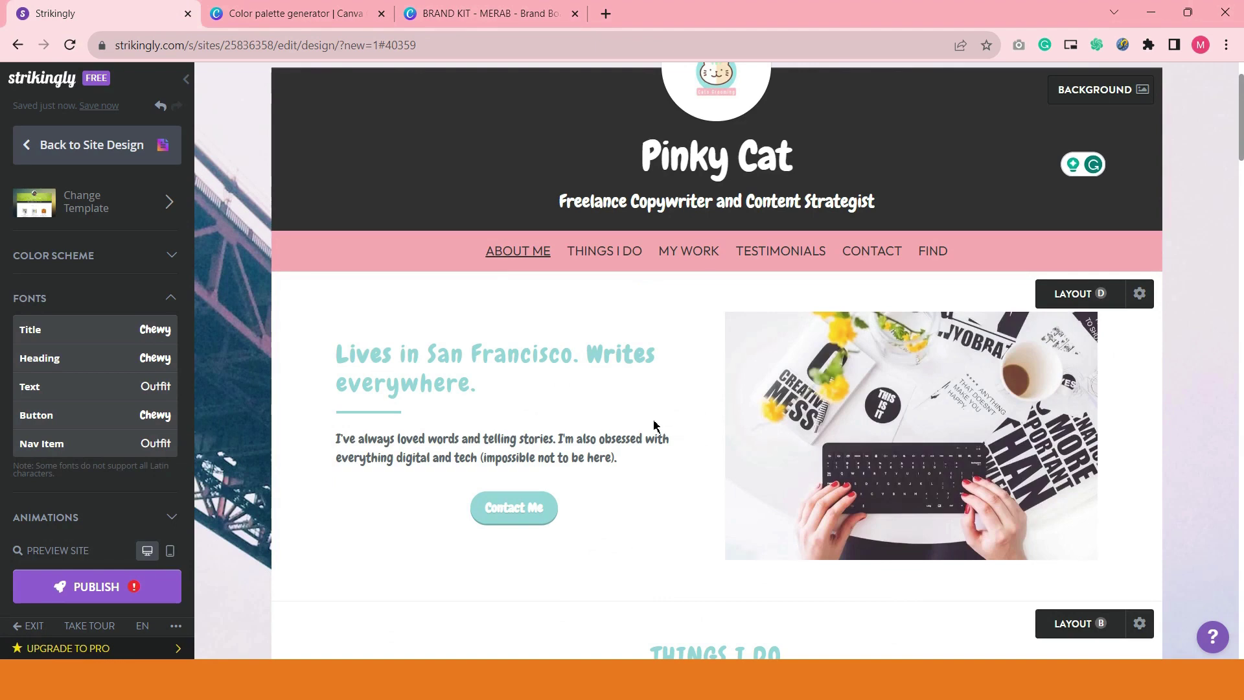
- Set the page scroll animation to Slide In and the image link hover effect to Light Overlay
scroll(653, 426, "up", 2)
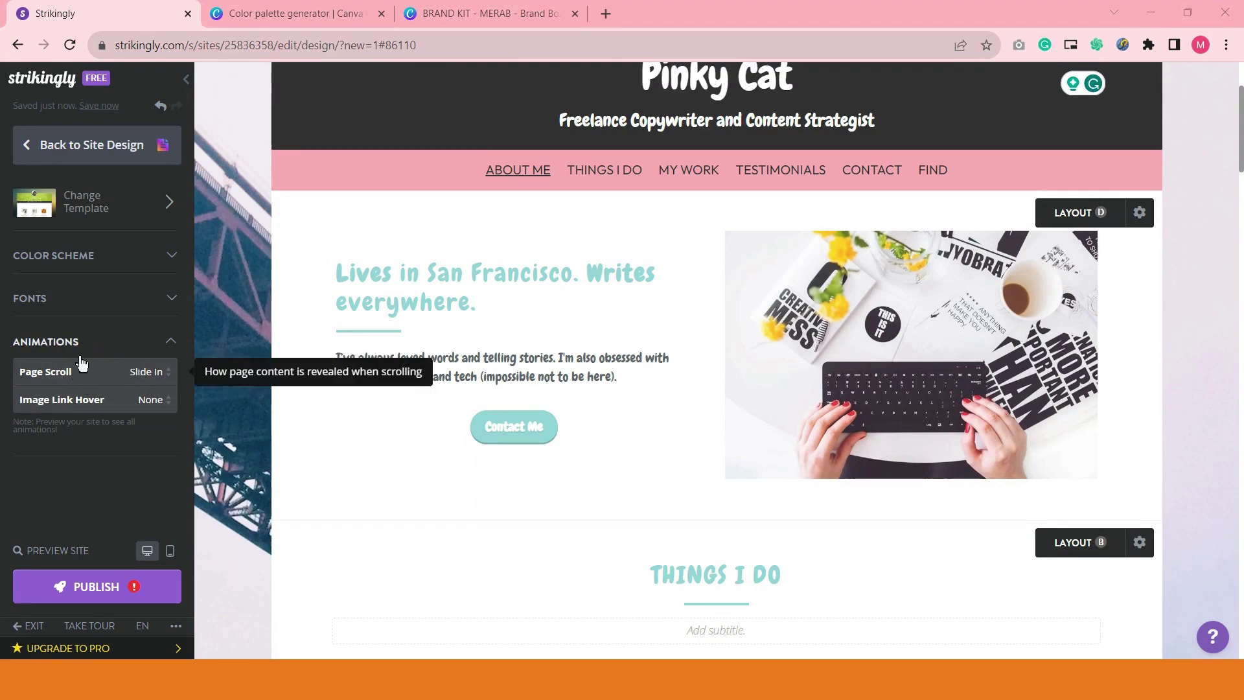
left_click(153, 371)
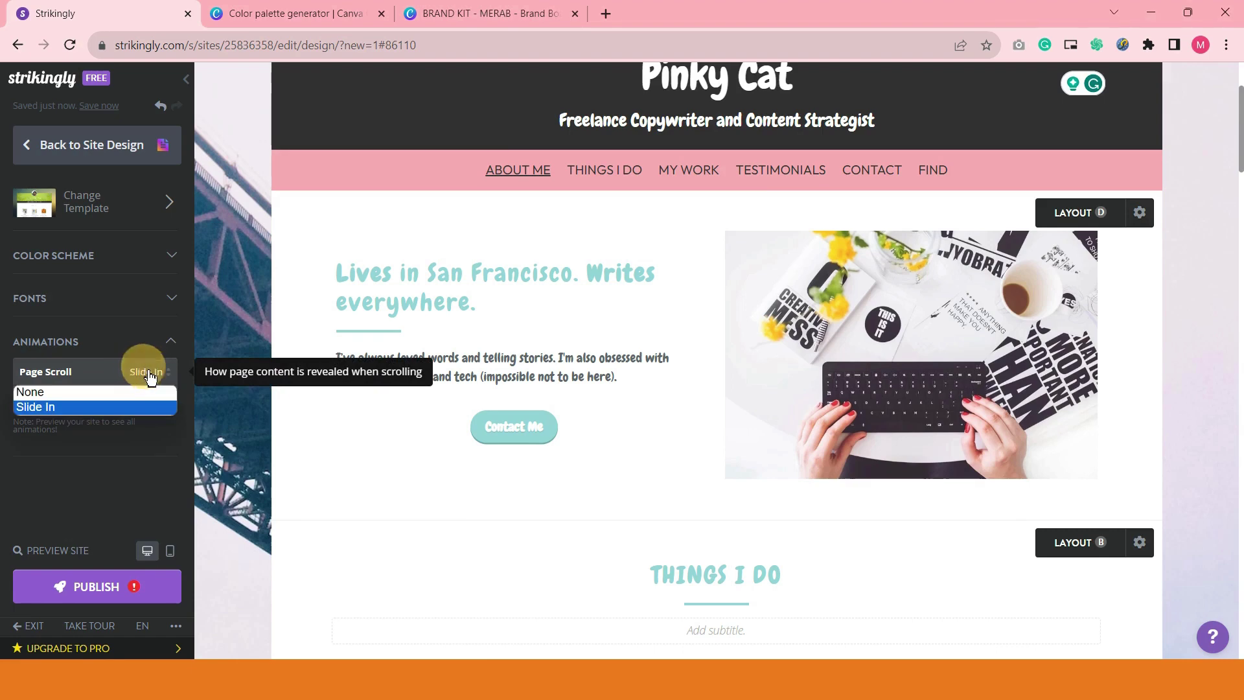
left_click(63, 409)
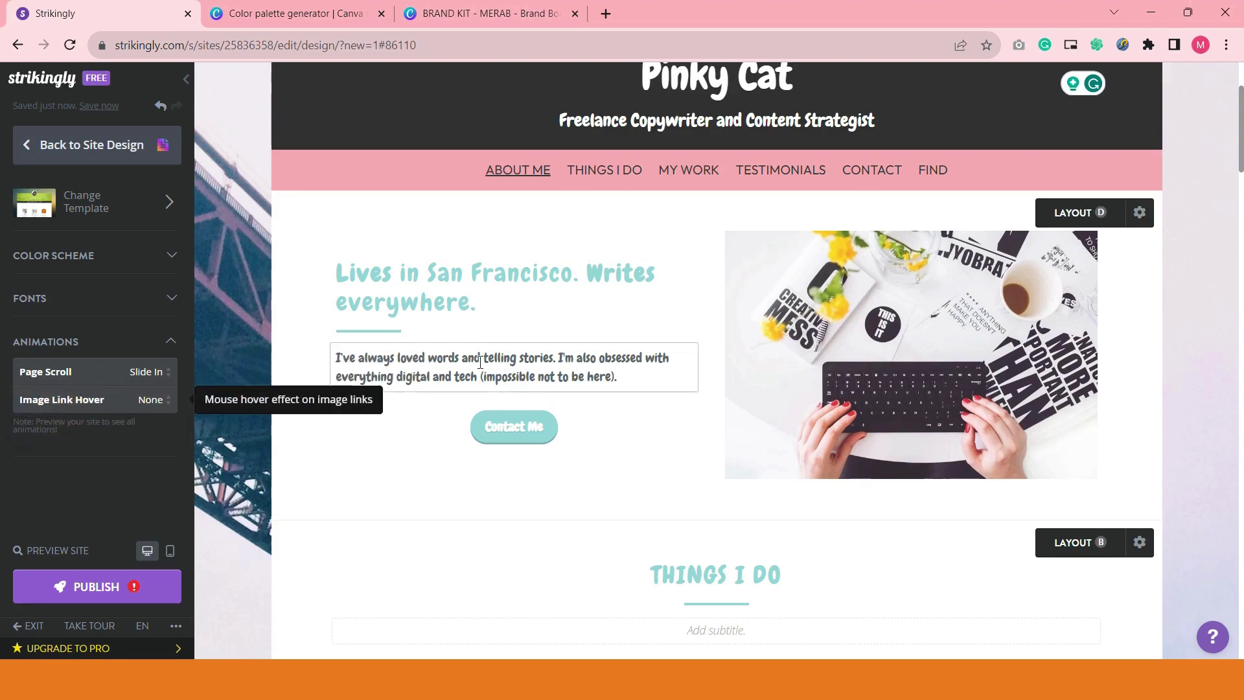
scroll(494, 389, "down", 6)
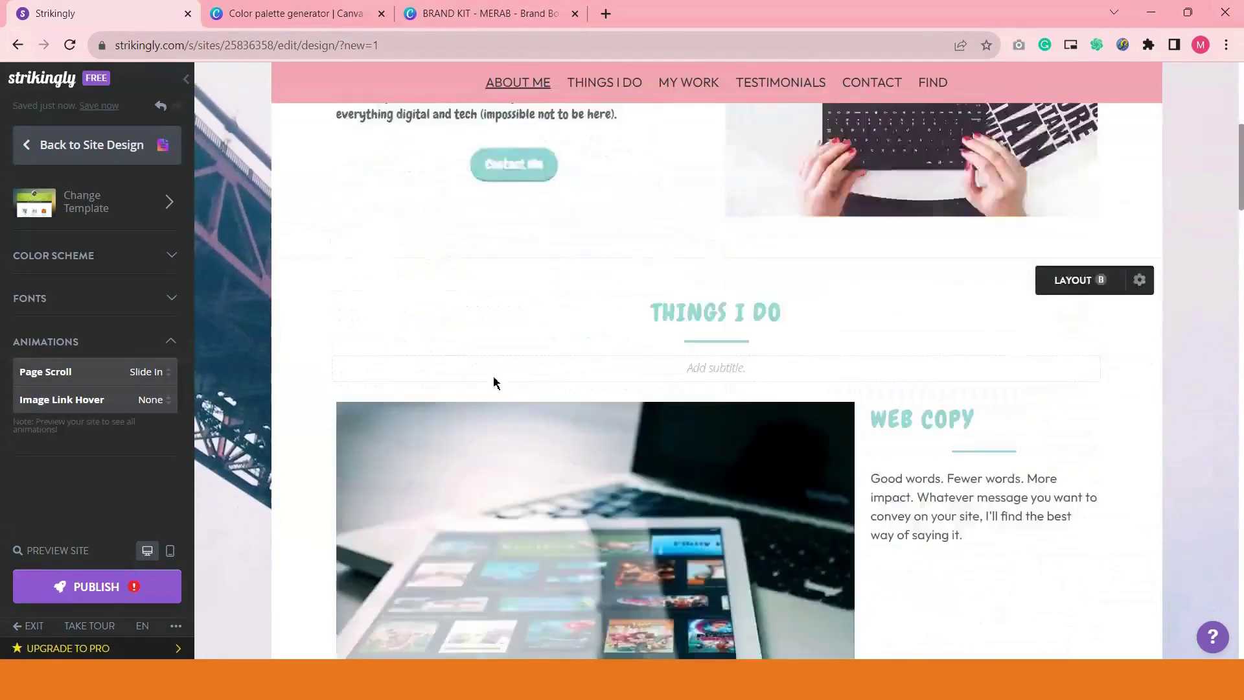
scroll(483, 386, "up", 5)
scroll(472, 385, "up", 2)
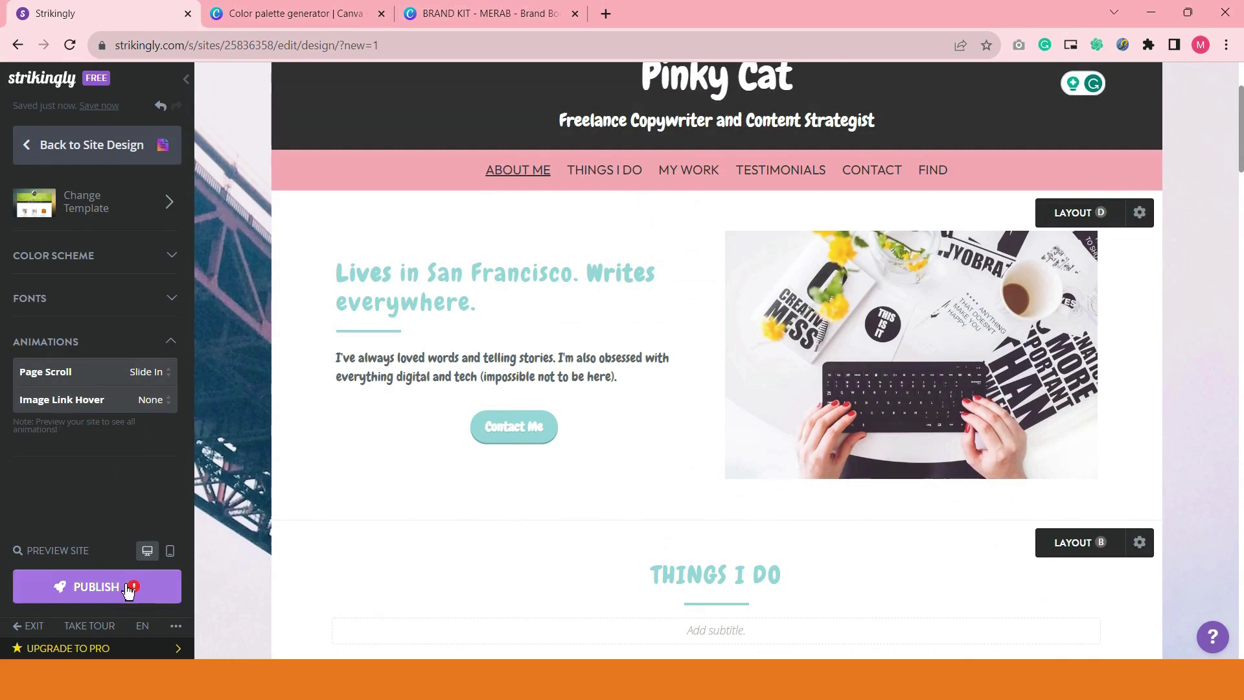
left_click(54, 407)
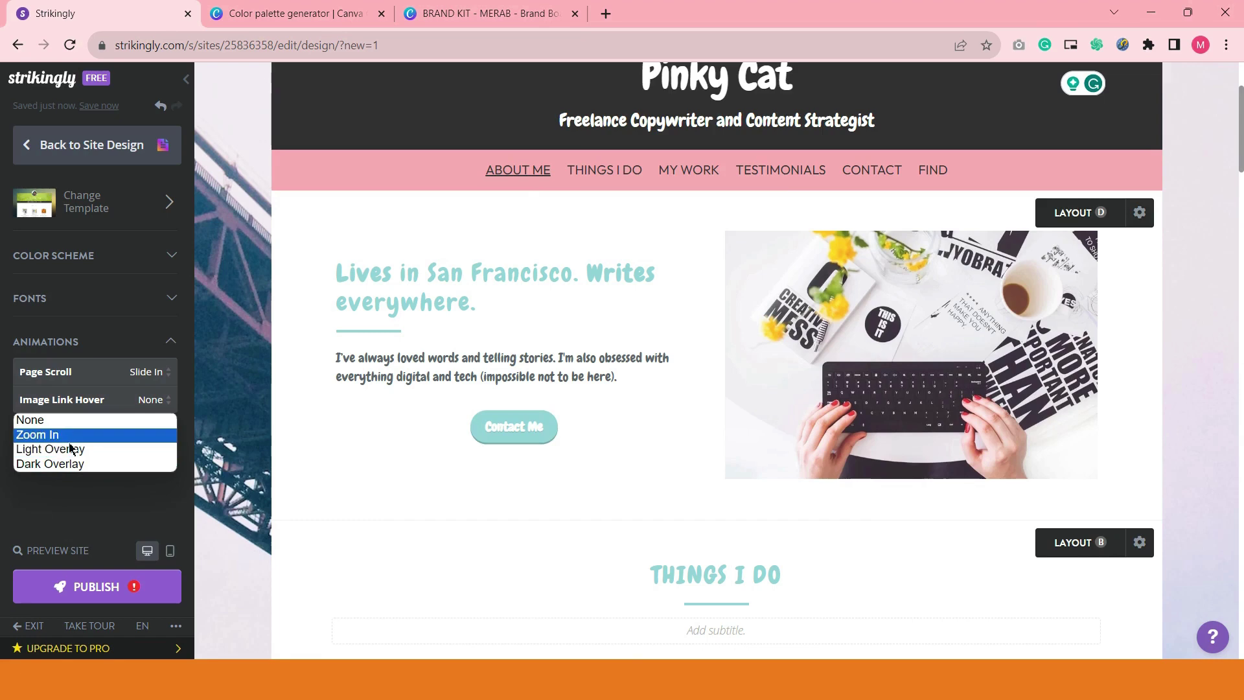
left_click(103, 455)
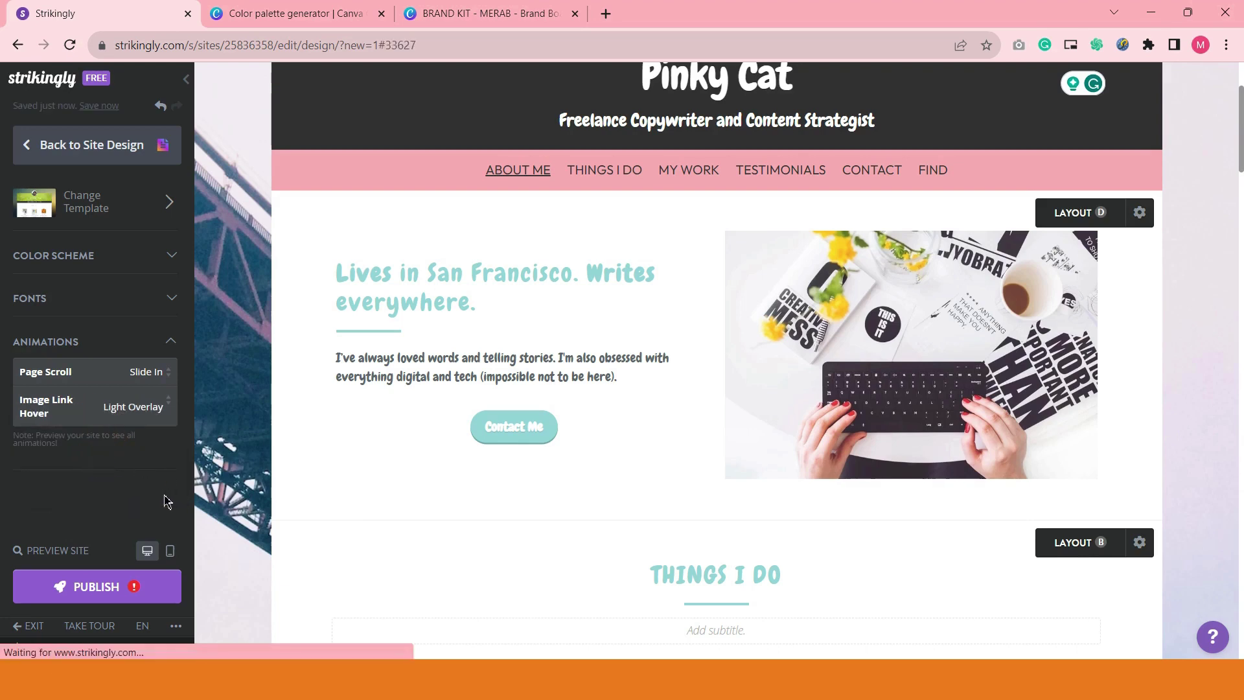
- Start publishing the site, dismiss the upgrade offer and choose the free Strikingly URL pinkycat.mystrikingly.com
left_click(88, 591)
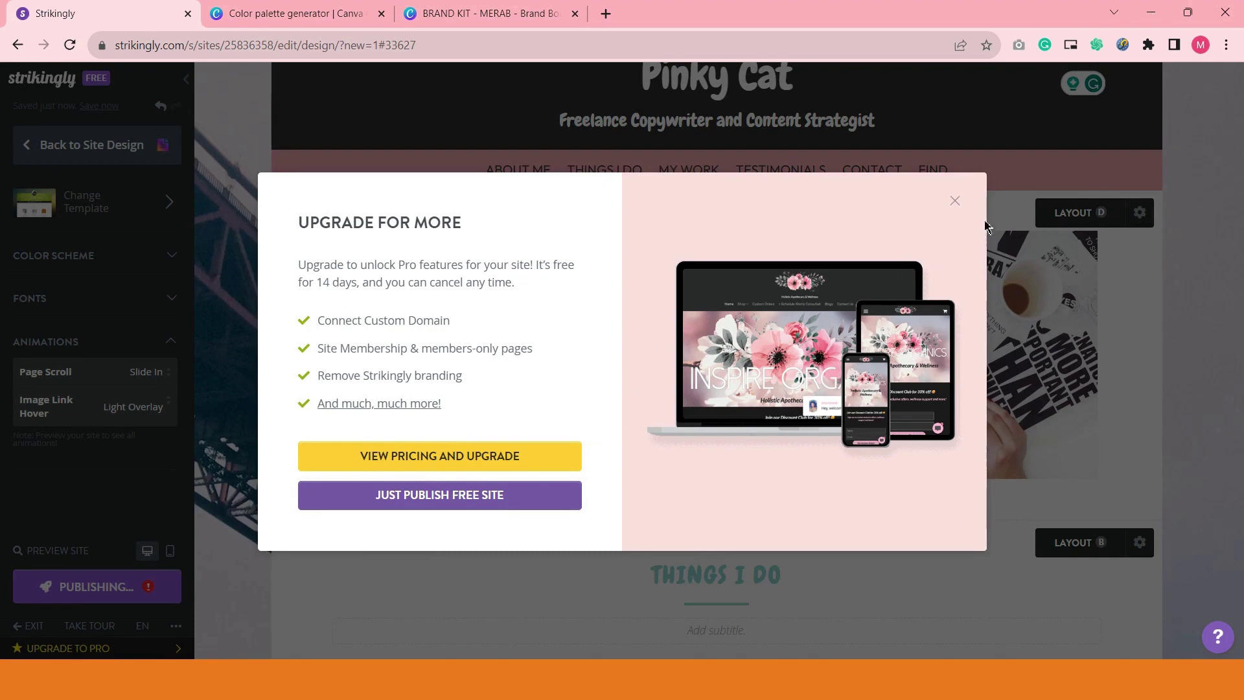
left_click(956, 200)
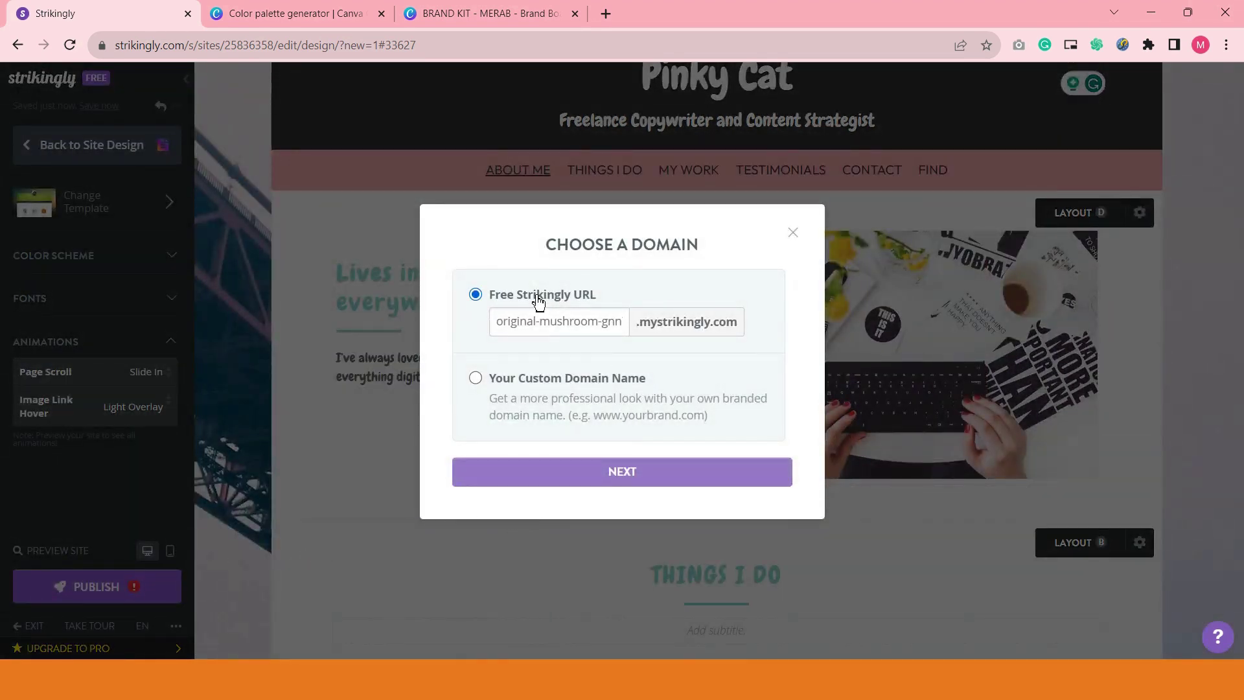
left_click(578, 323)
left_click_drag(625, 326, 500, 322)
double_click(553, 322)
triple_click(552, 322)
type("pinkycat")
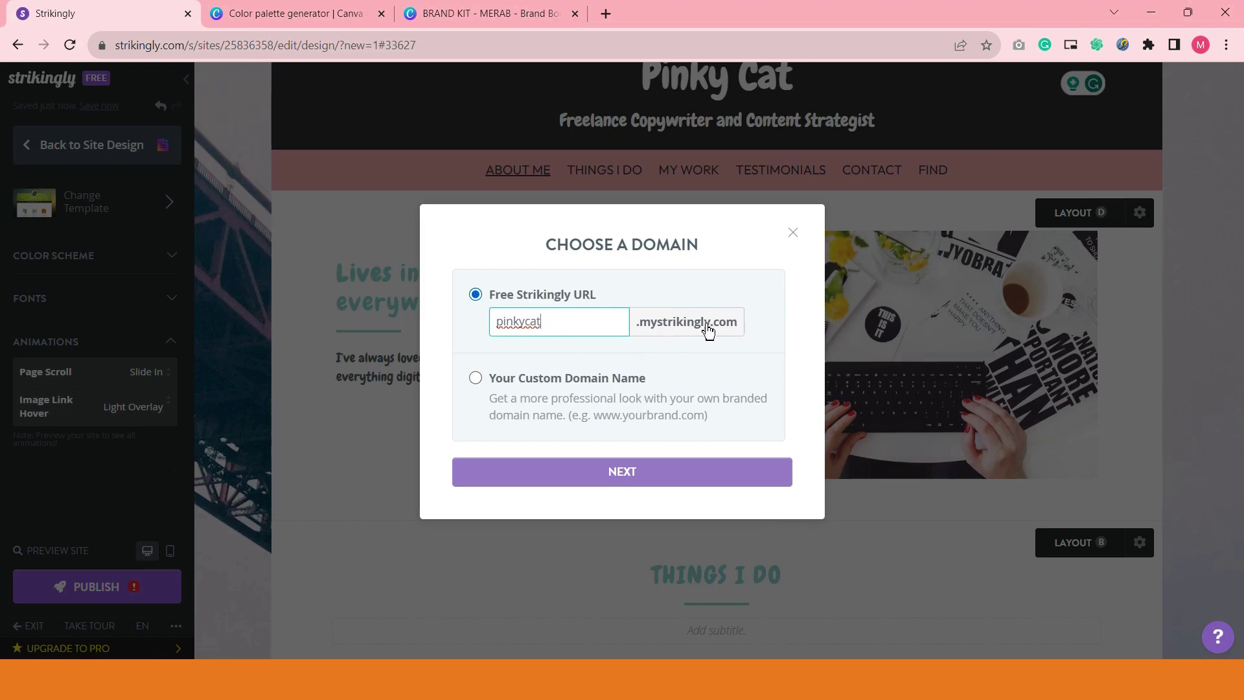
left_click(628, 479)
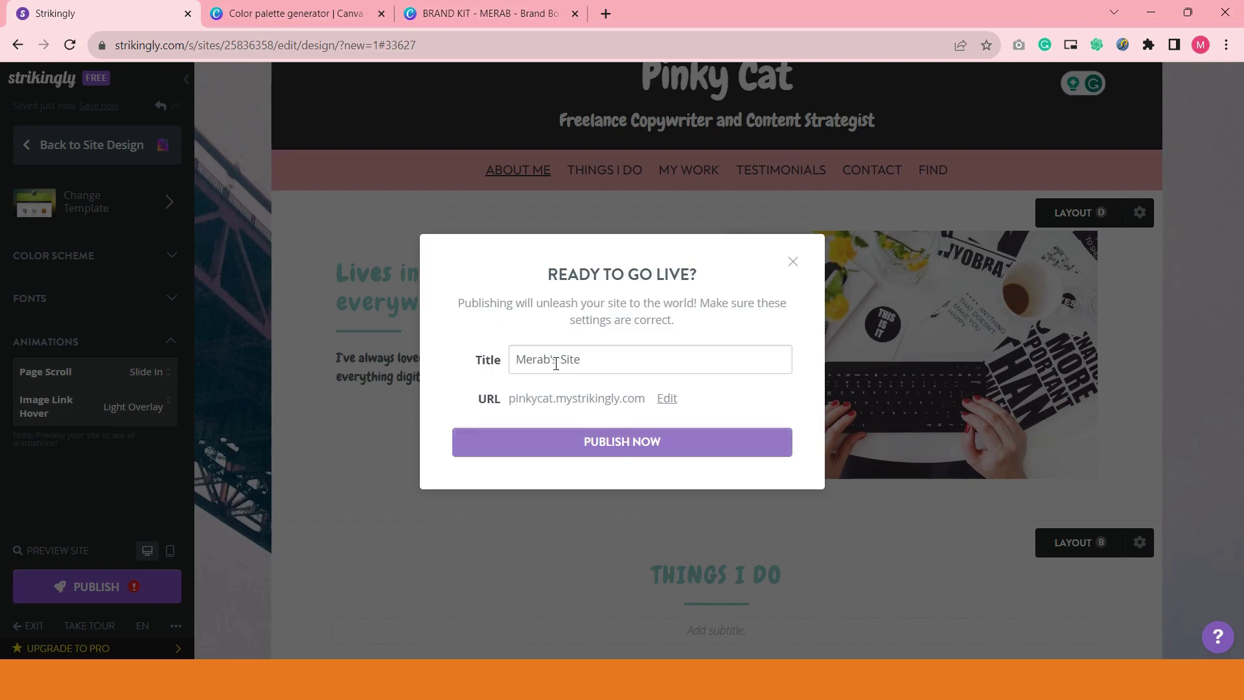
- Change the site title to Pinky Cat's Site and publish the site
left_click_drag(556, 360, 514, 361)
type("P")
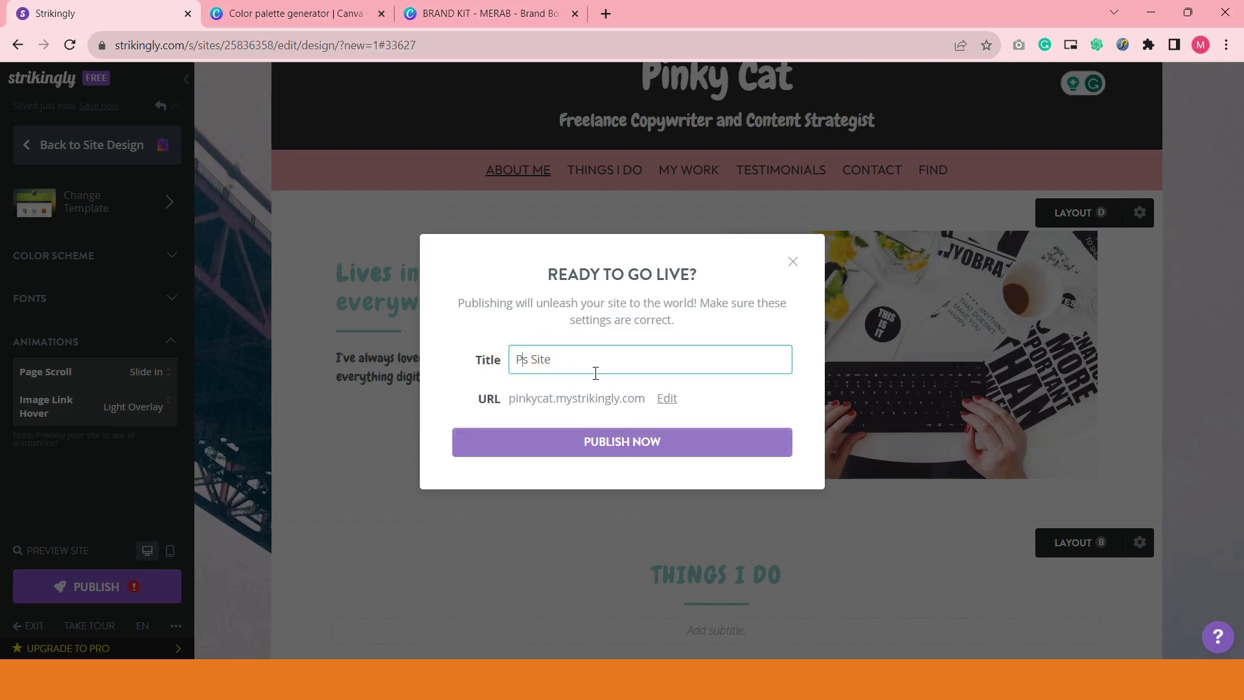
type("inky Cat'")
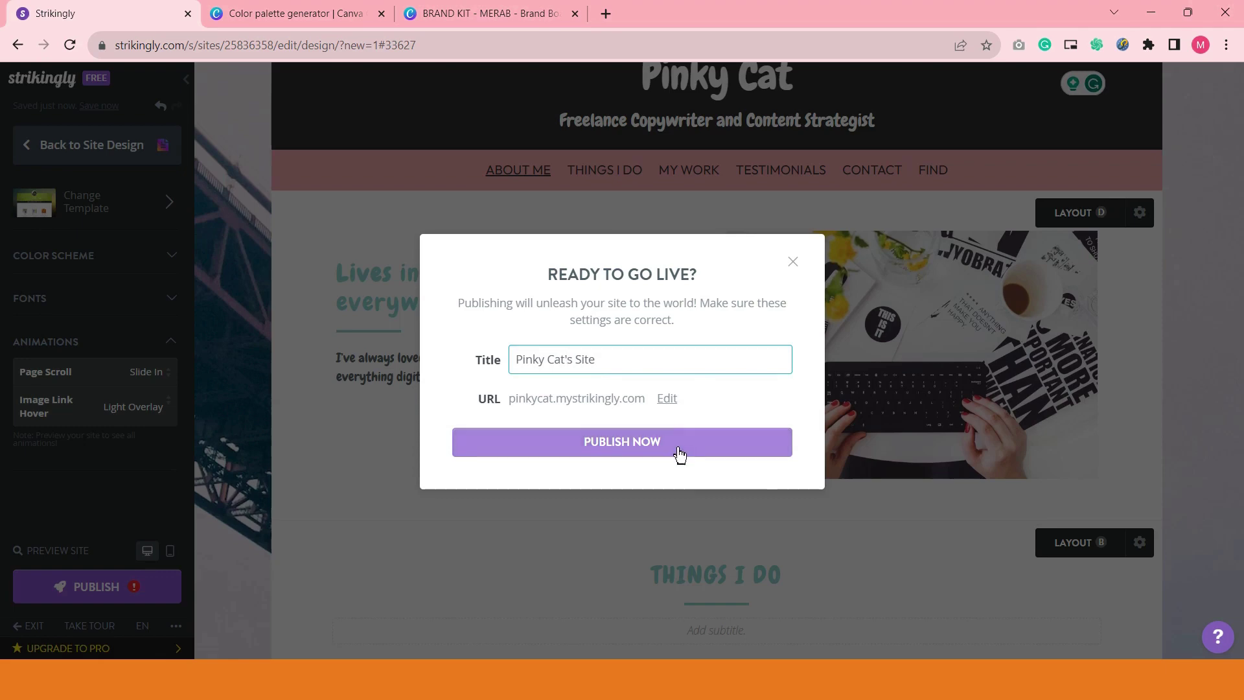
left_click(678, 452)
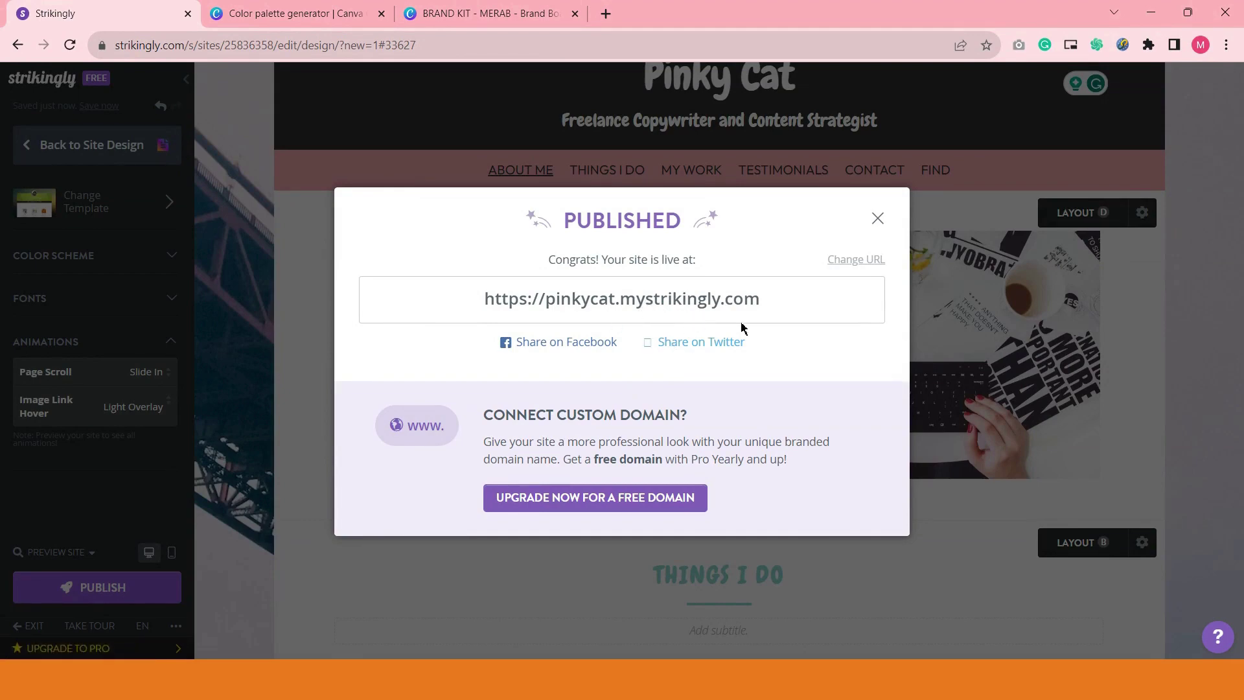
- Highlight the published site's full address and its mystrikingly.com ending to examine the free domain
left_click_drag(776, 306, 477, 298)
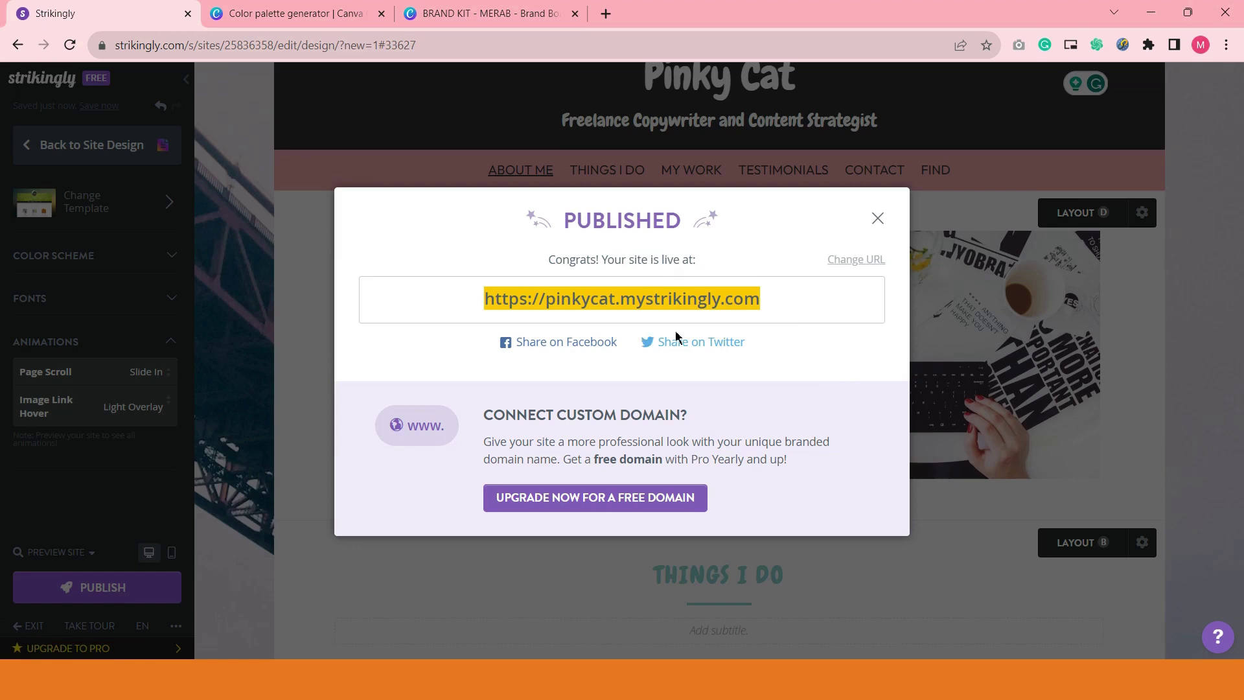
left_click(791, 306)
left_click_drag(778, 302, 627, 292)
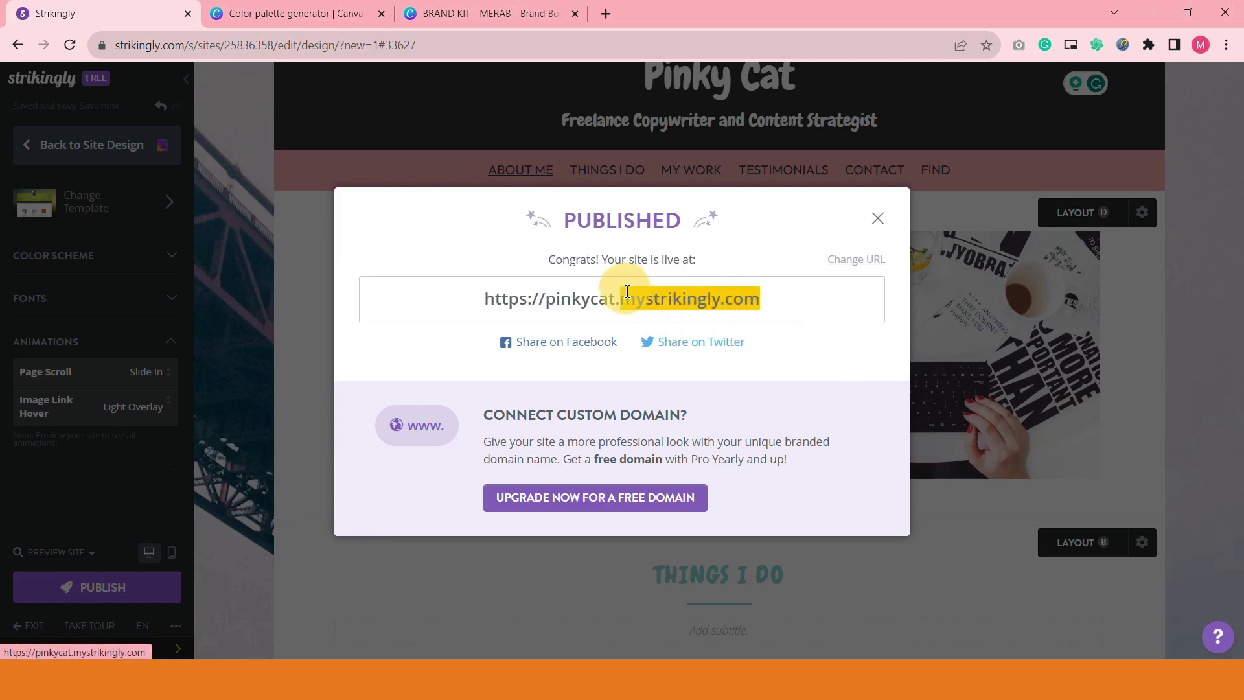
- Copy the published site's full address and open pinkycat.mystrikingly.com in a new browser tab
left_click_drag(786, 300, 603, 299)
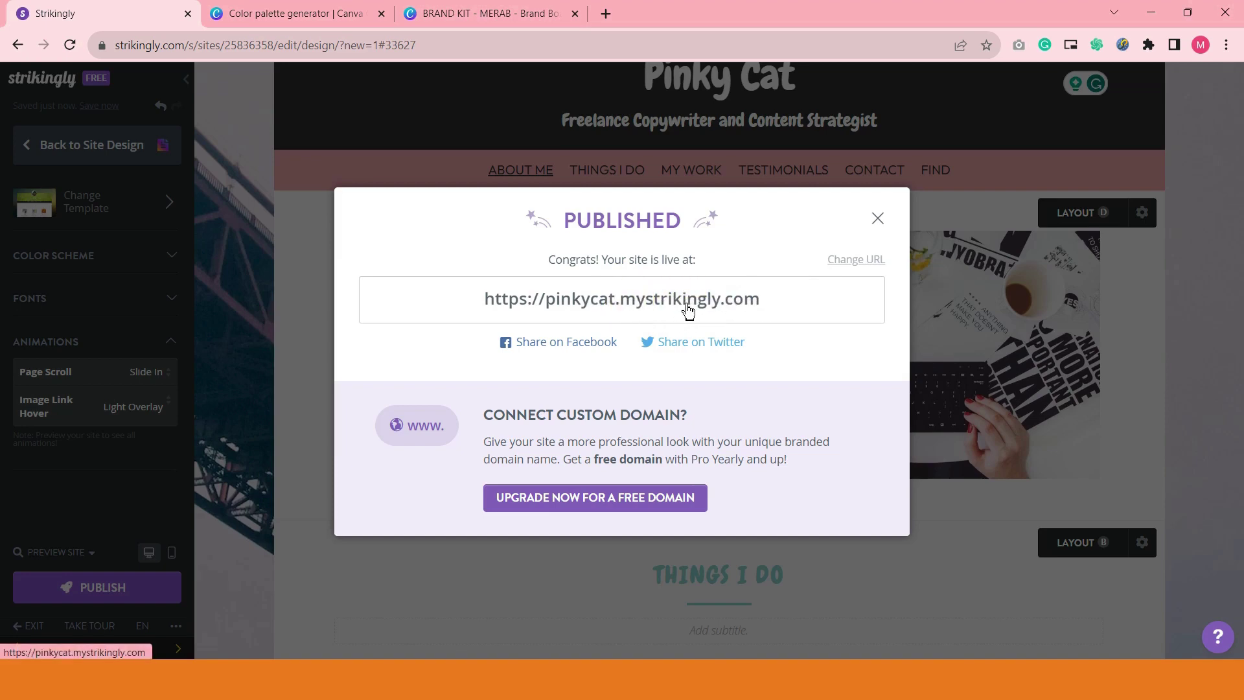
left_click_drag(773, 300, 483, 299)
key("ctrl+c")
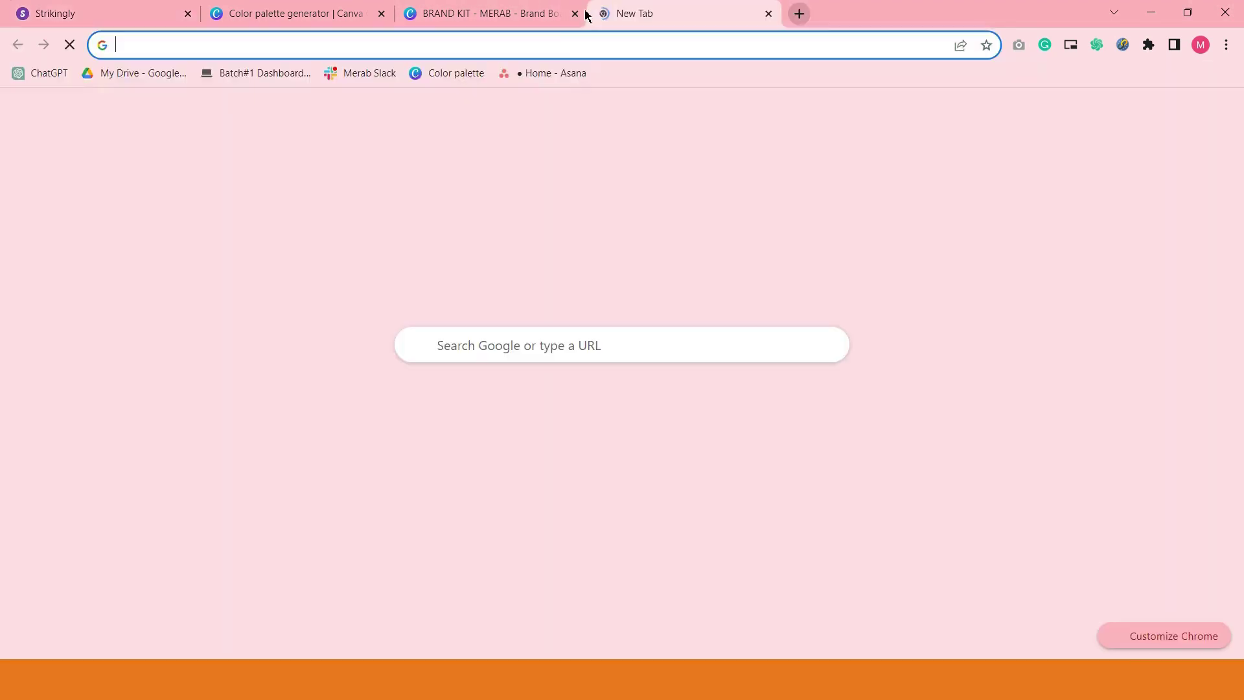
left_click(606, 14)
key("ctrl+v")
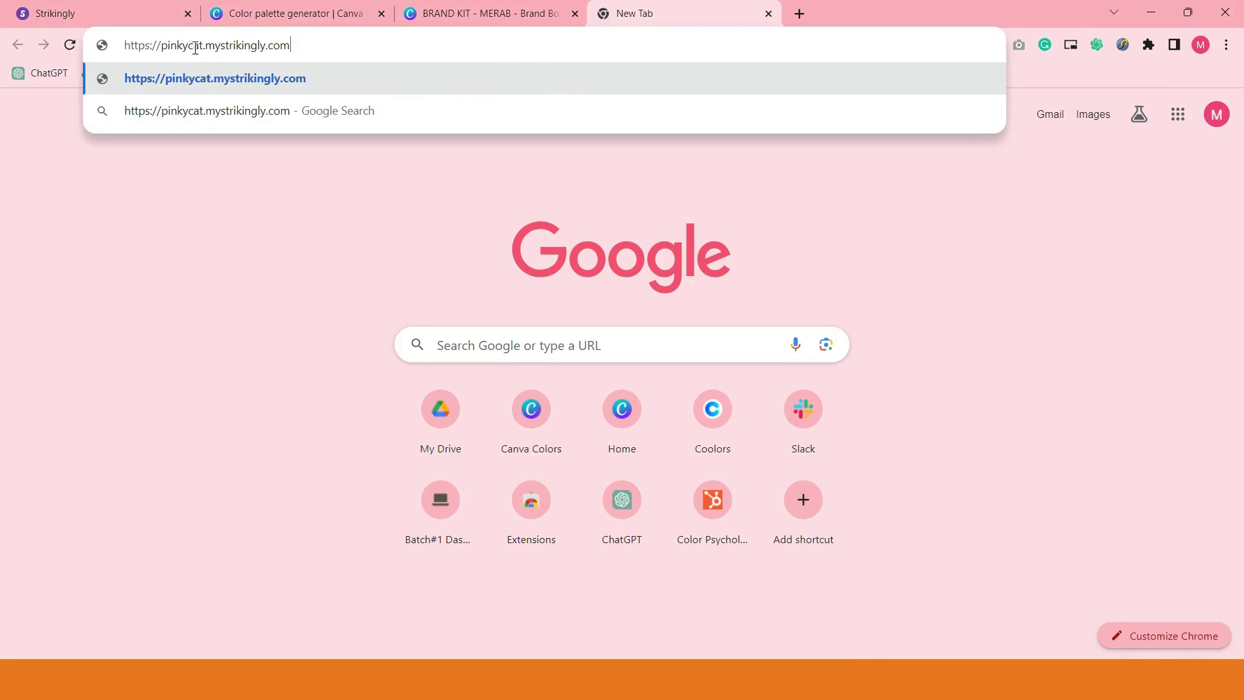
left_click(199, 85)
- Return to the site editor, close the published notice and open the live site from the editor's preview options
left_click(136, 12)
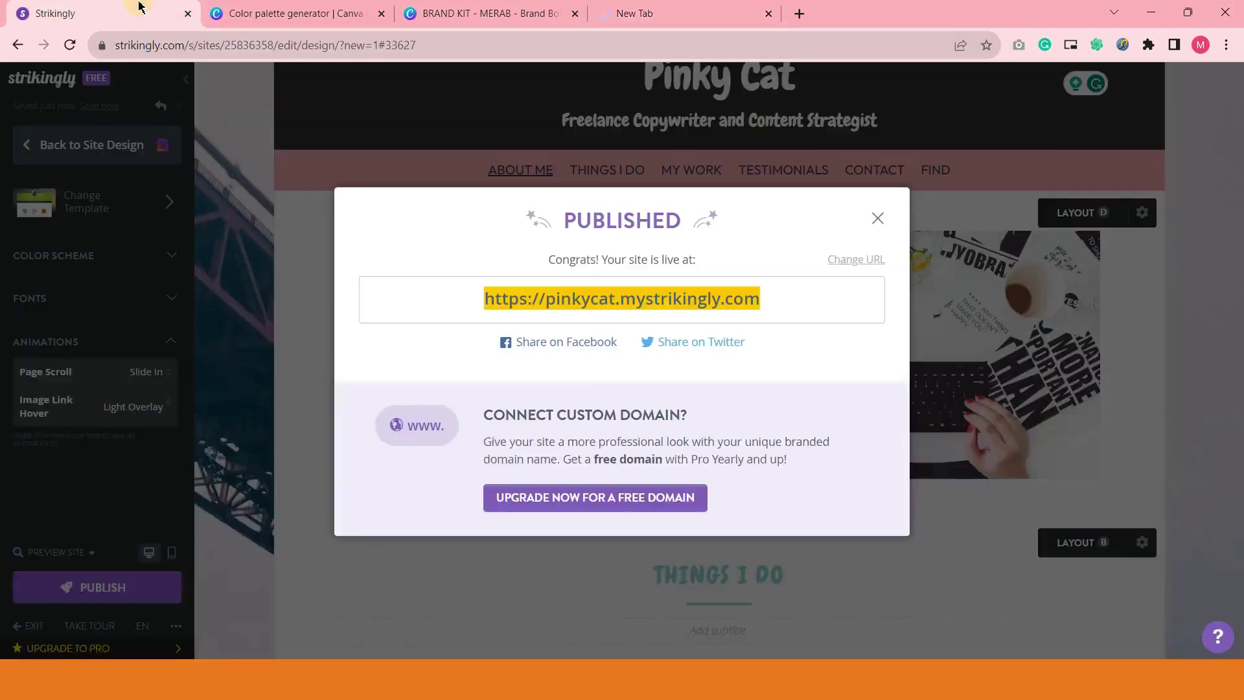
left_click(878, 219)
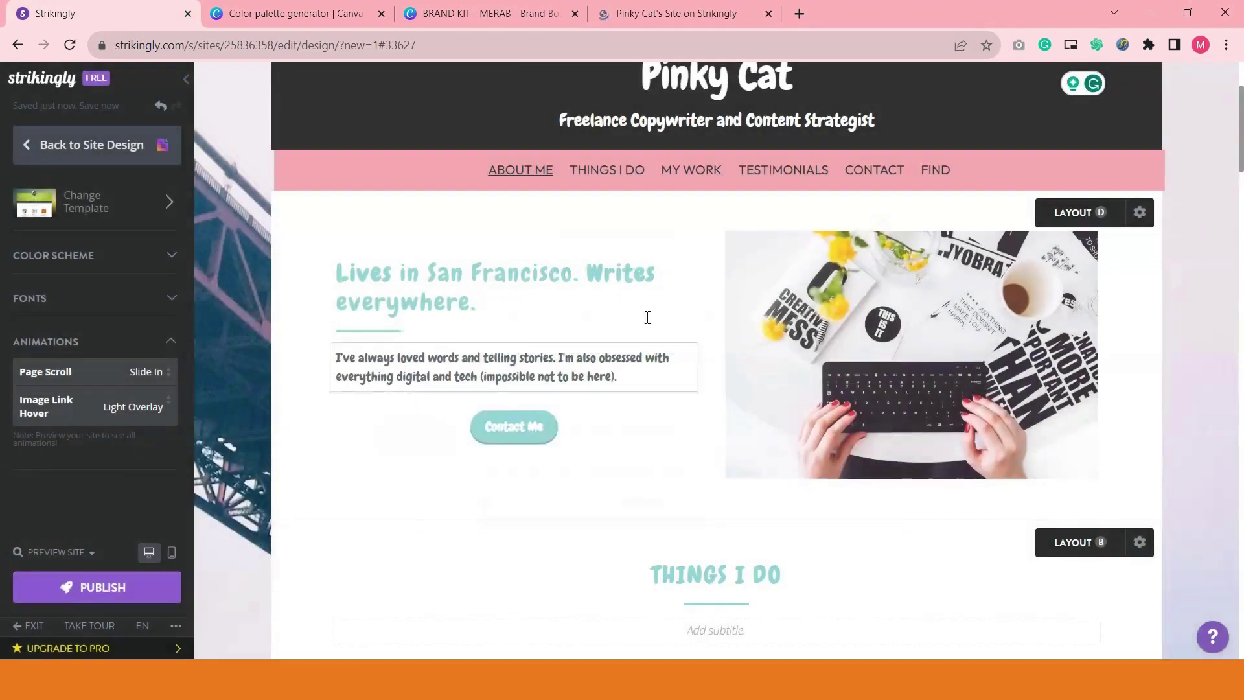
left_click(83, 555)
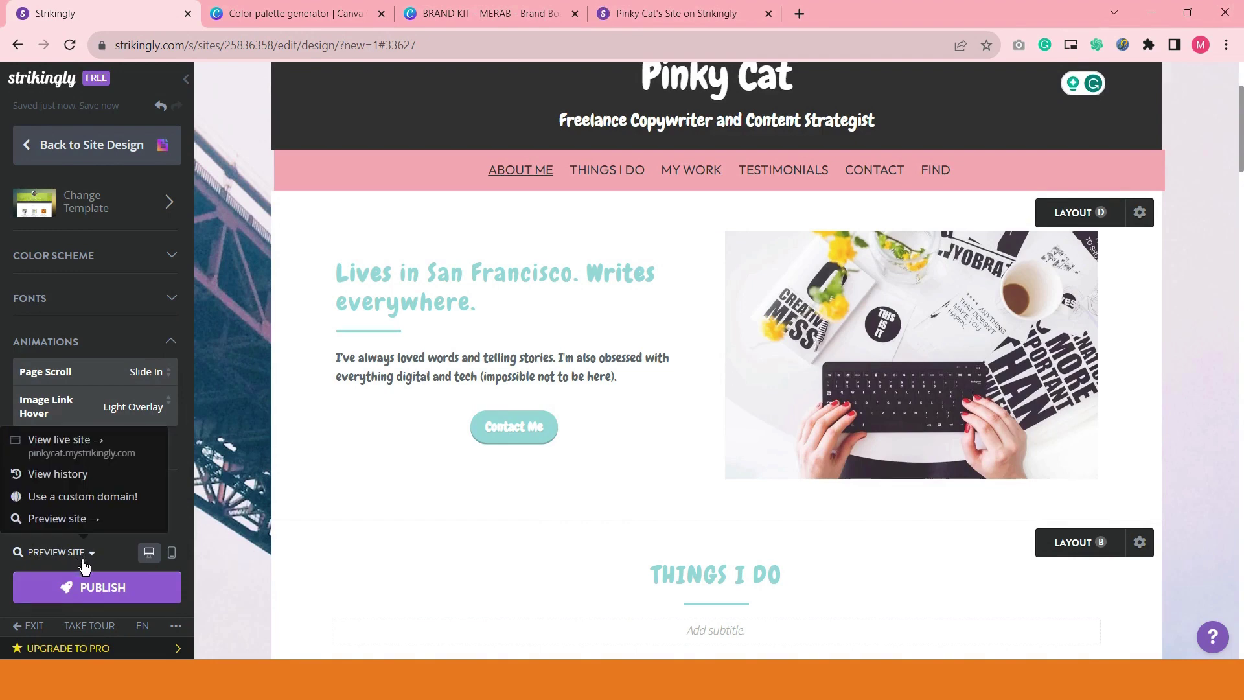
left_click(94, 447)
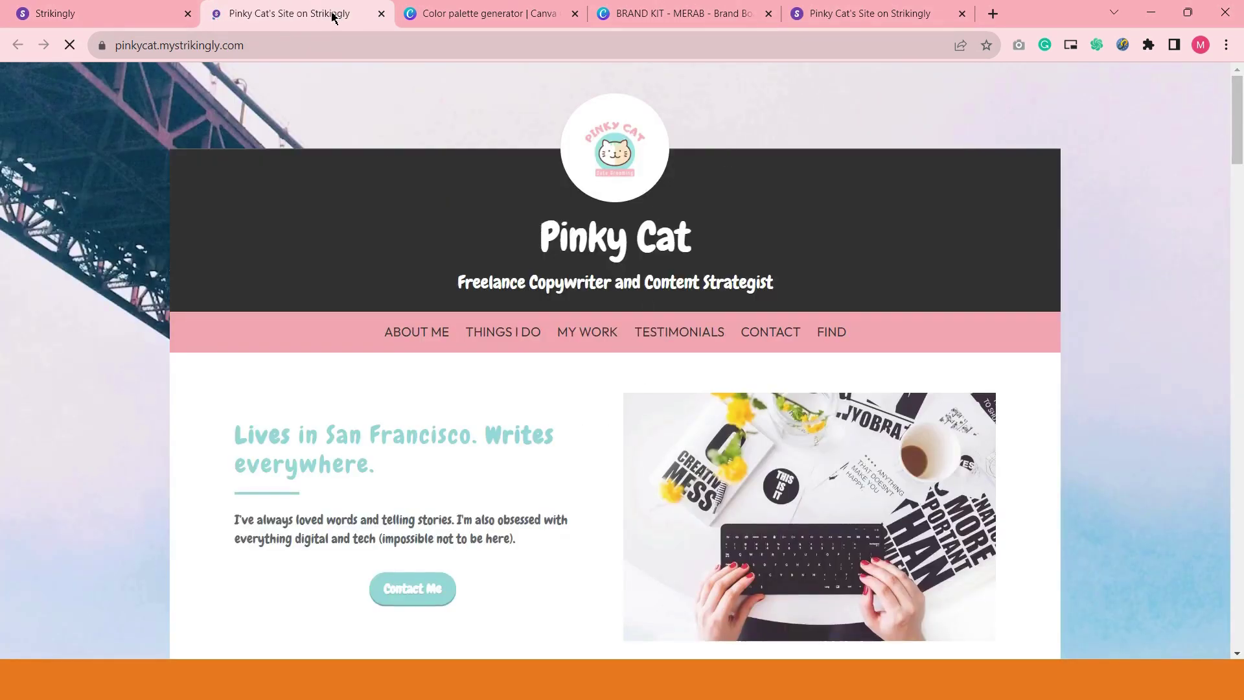
- Put the two live-site tabs side by side, compare their addresses and close the duplicate tab
left_click_drag(862, 13, 480, 20)
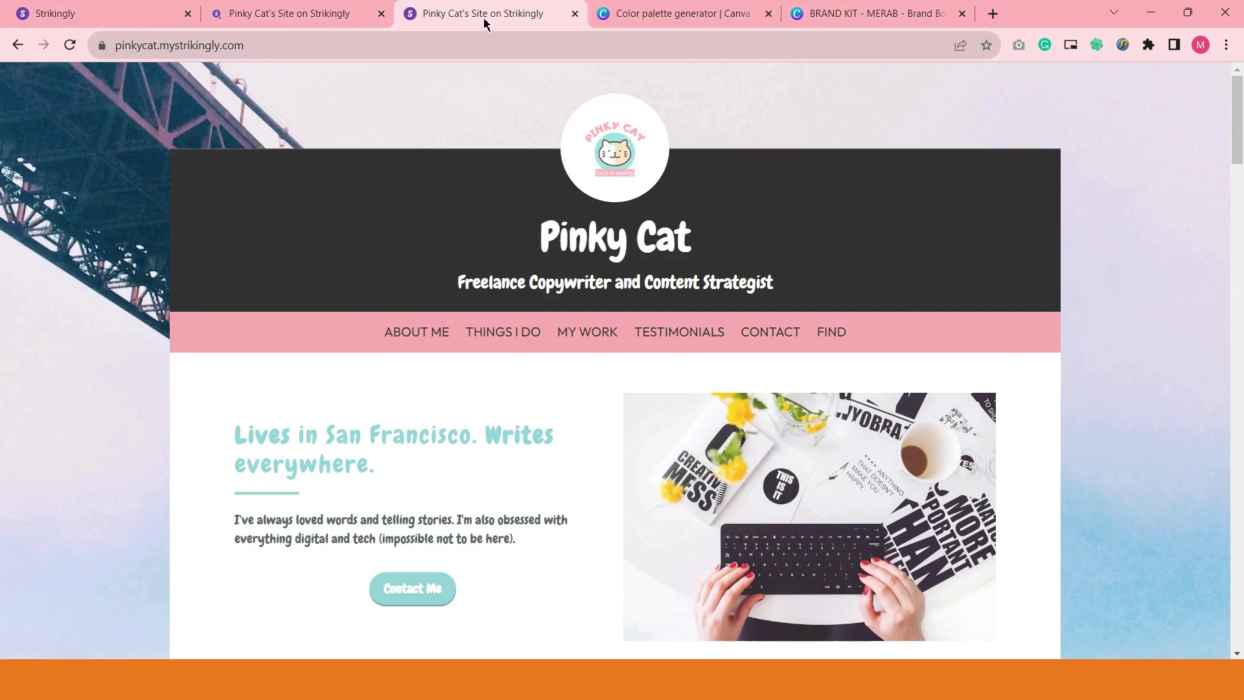
left_click(254, 46)
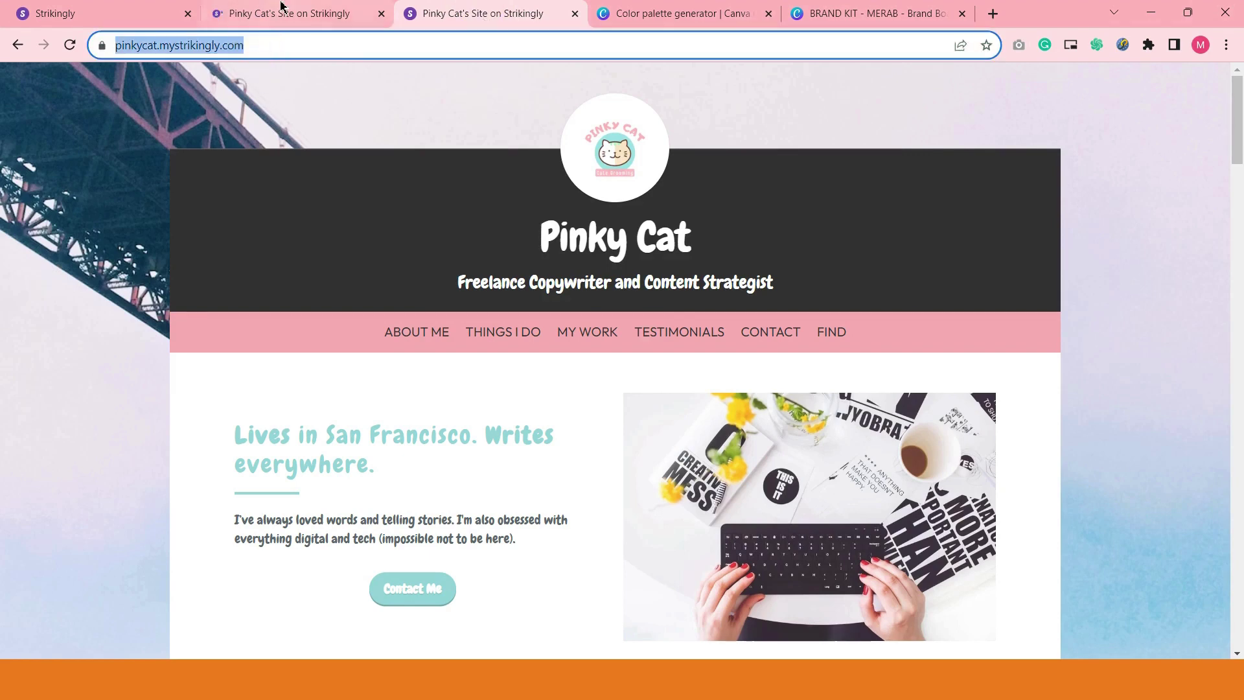
key("Return")
left_click(486, 14)
left_click(575, 13)
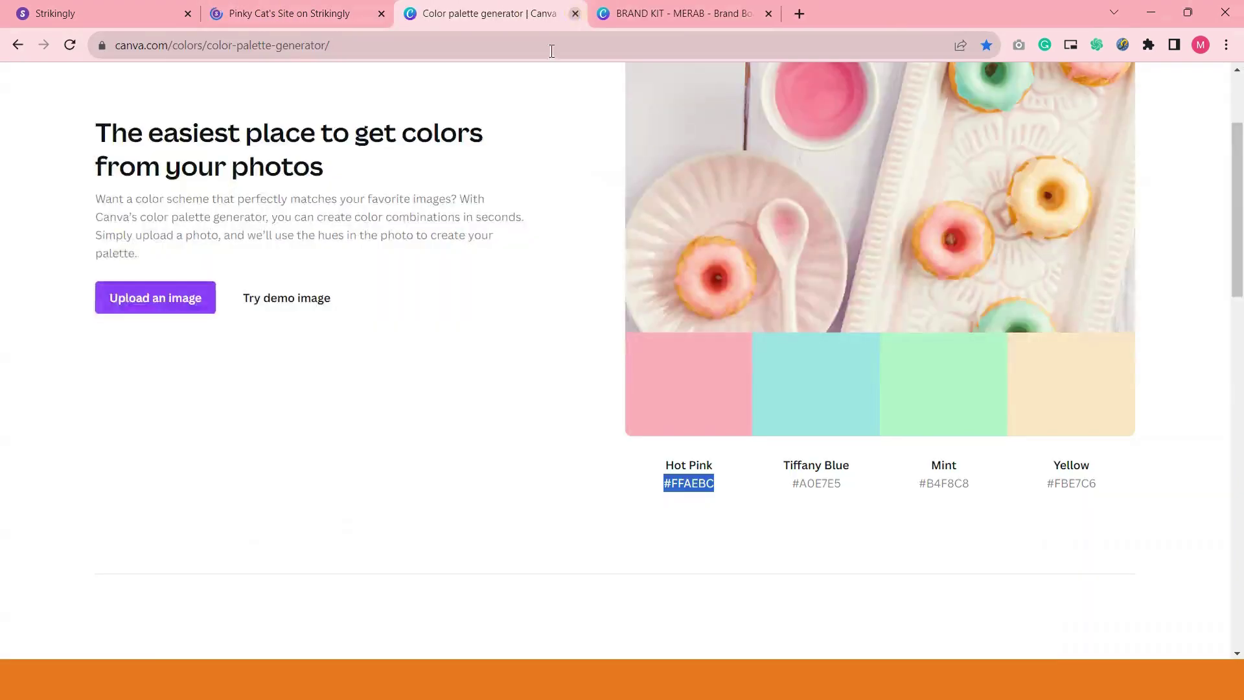
- Look through the published live page, examining its sections, the Contact Me button and the animations
left_click(353, 12)
scroll(639, 281, "down", 4)
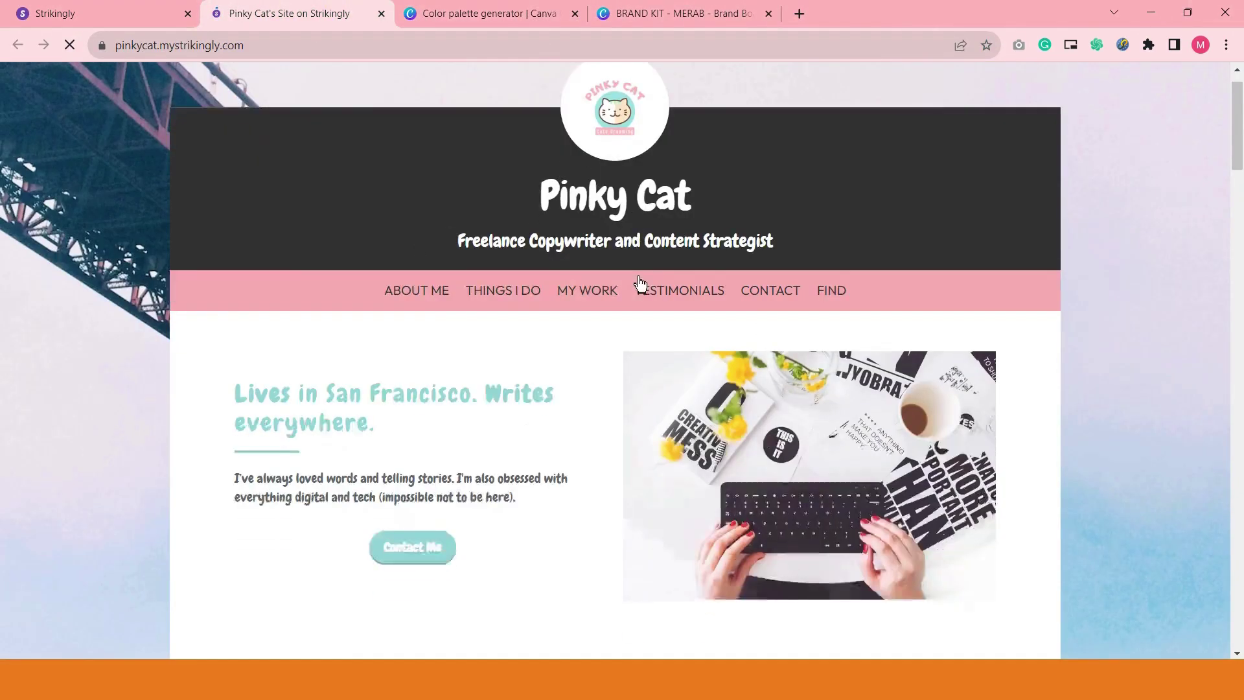
scroll(630, 300, "down", 18)
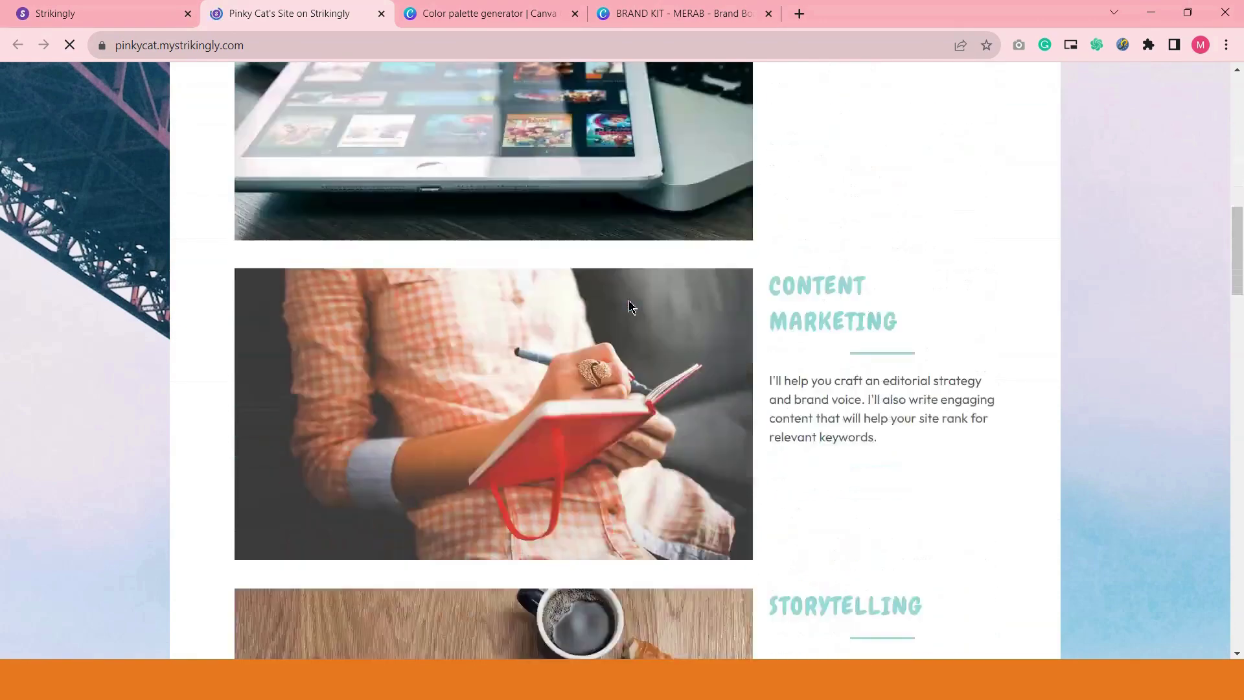
scroll(702, 392, "up", 7)
scroll(455, 183, "up", 10)
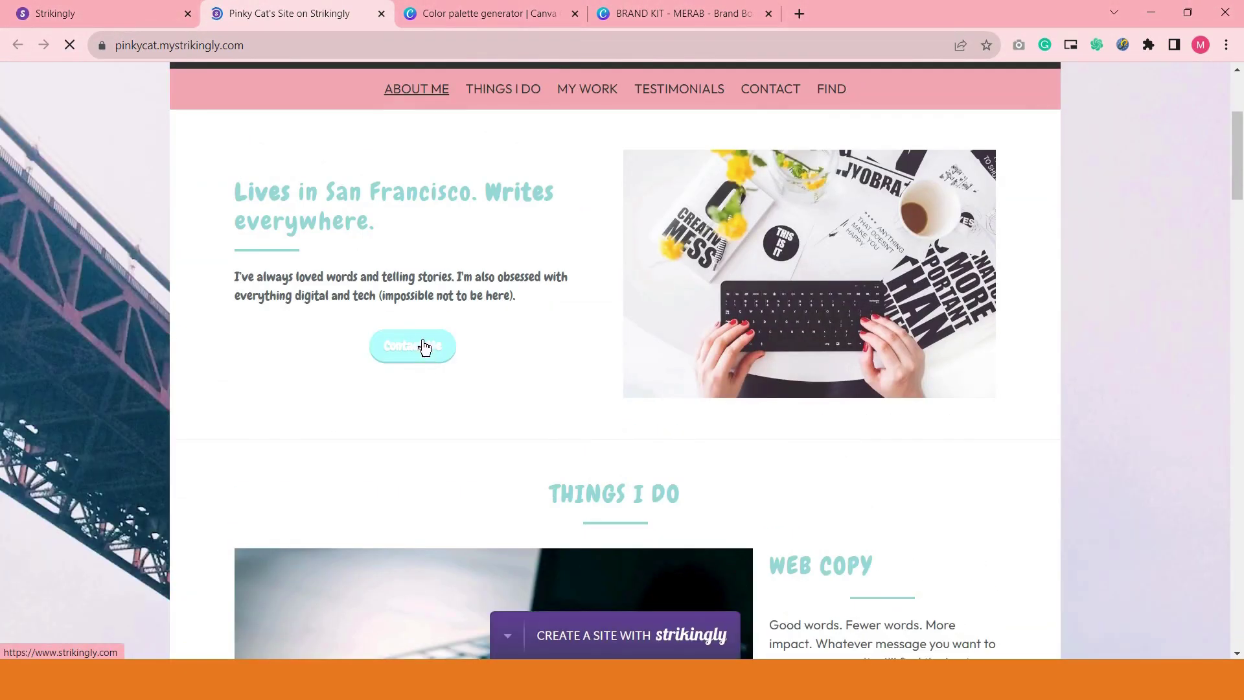
left_click(294, 191)
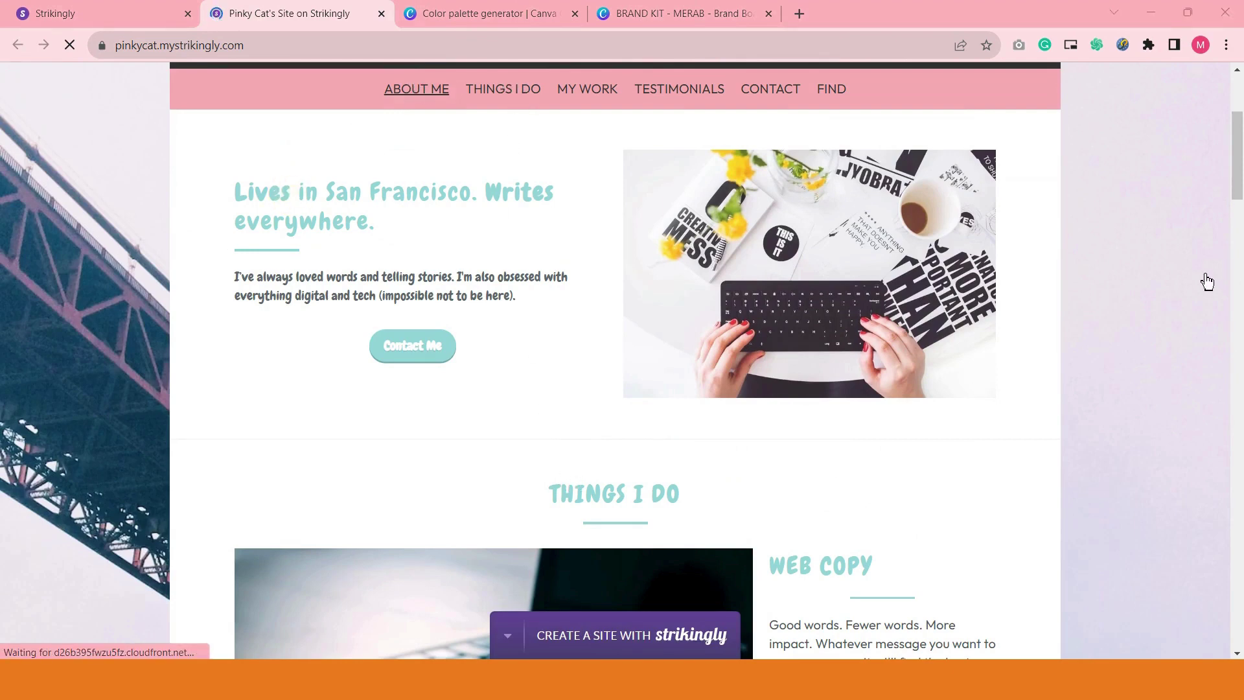
scroll(529, 384, "up", 1)
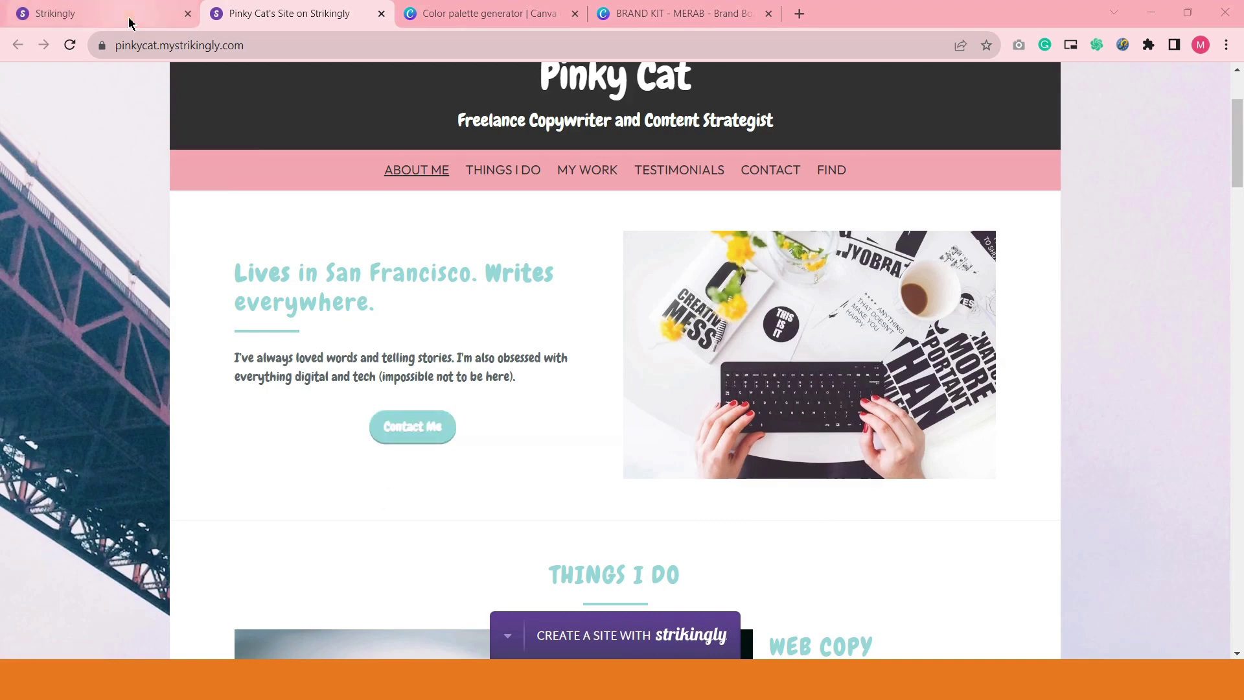
- Compare the editor's animation settings with the live page, close the live site tab and return to the editor
left_click(97, 13)
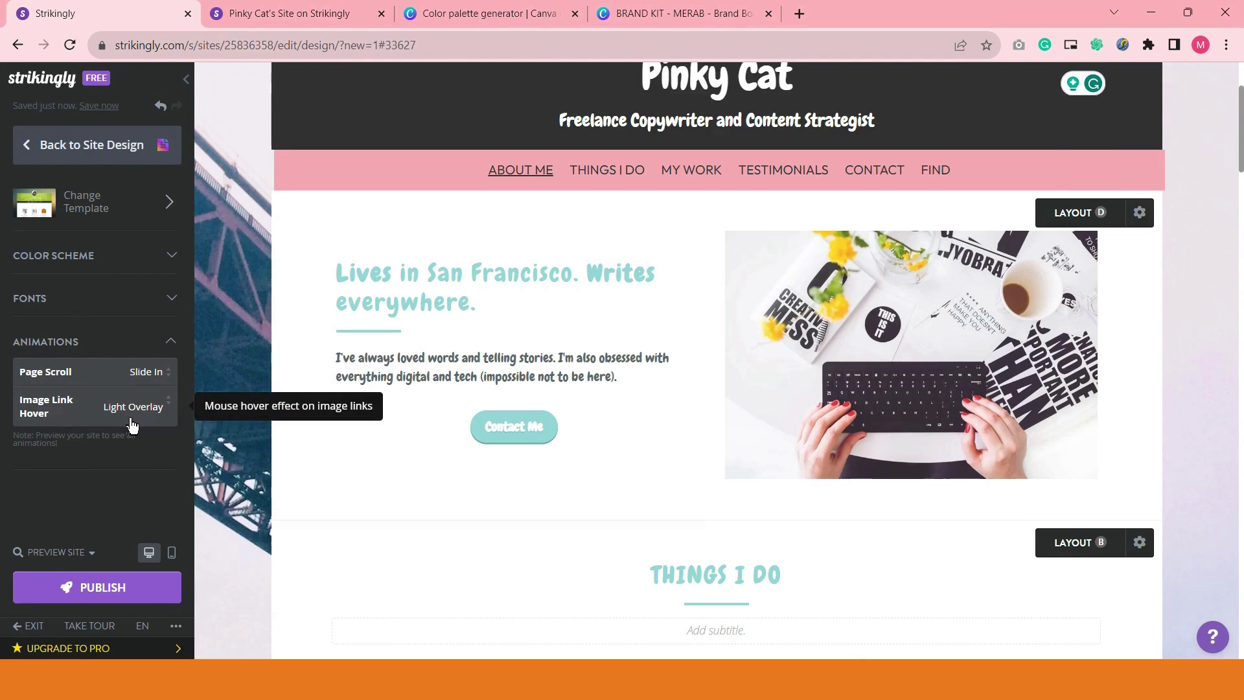
left_click(287, 13)
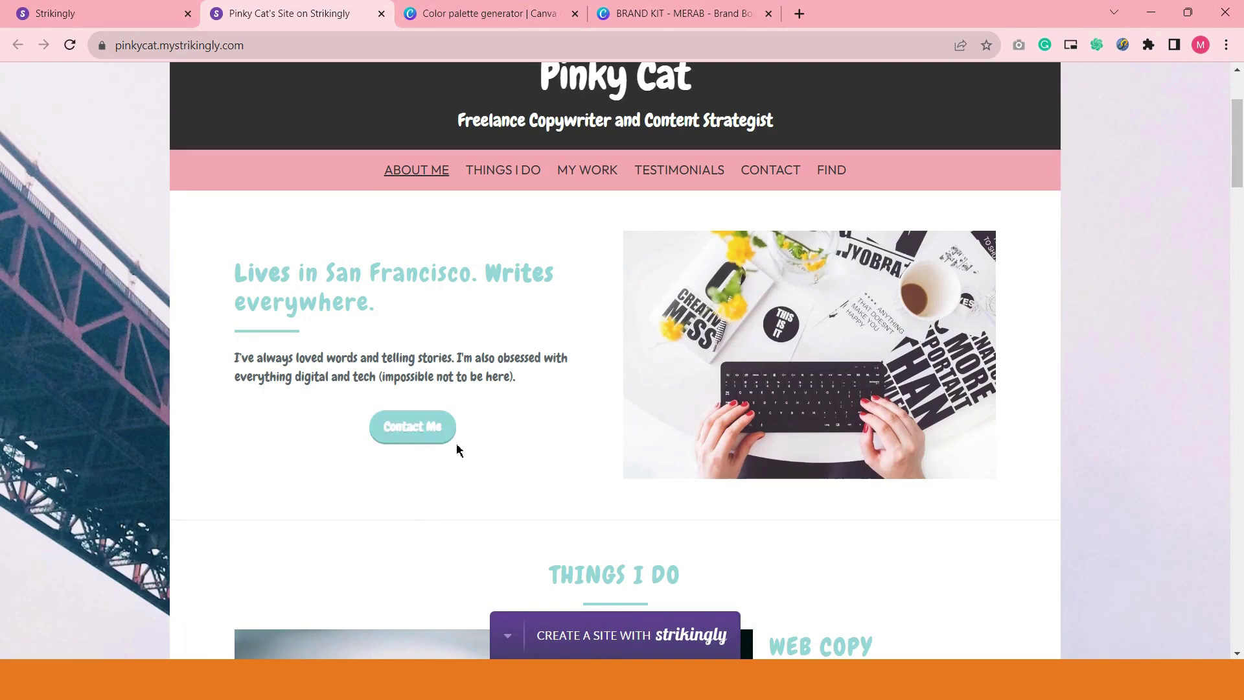
scroll(624, 463, "down", 1)
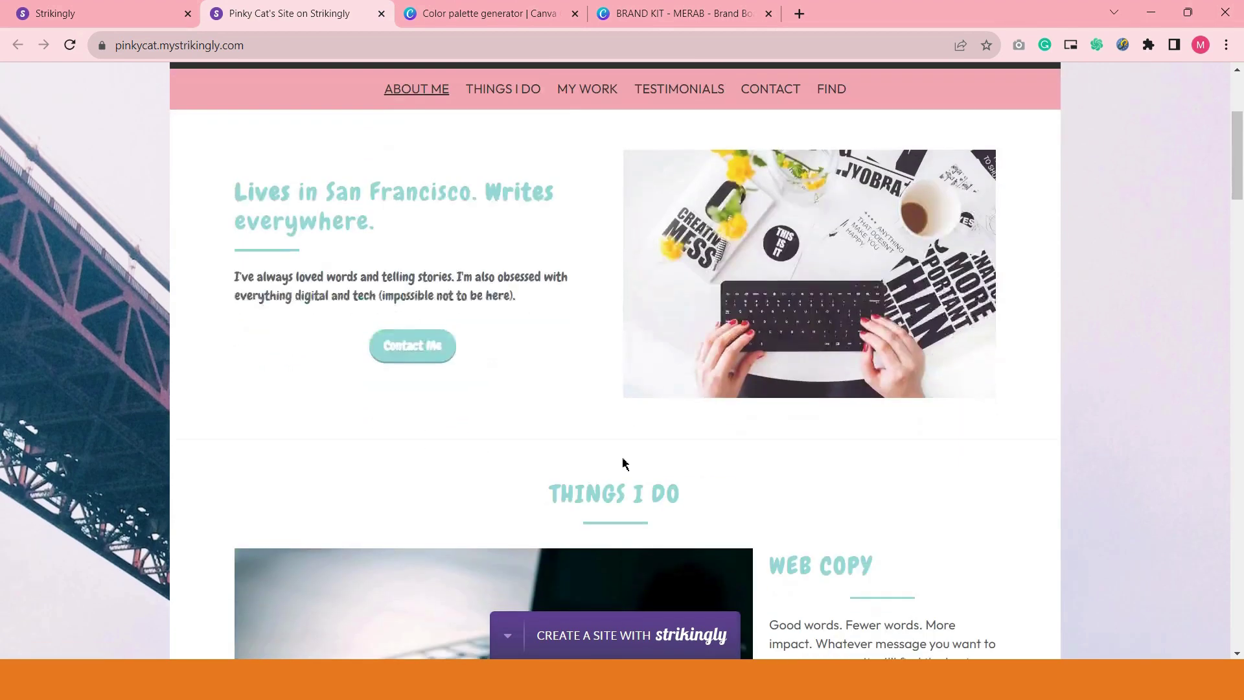
left_click(381, 14)
left_click(138, 8)
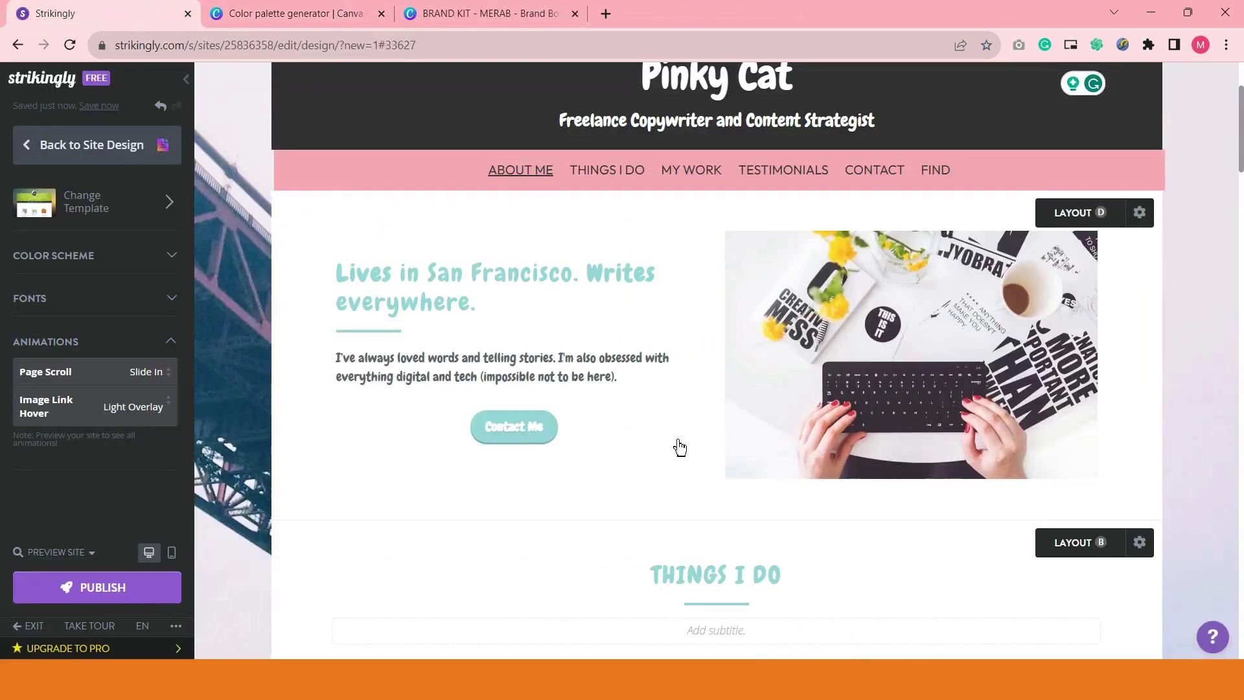
- Go back to the section list, open the page background settings and try pink and white as solid background colours
left_click(28, 145)
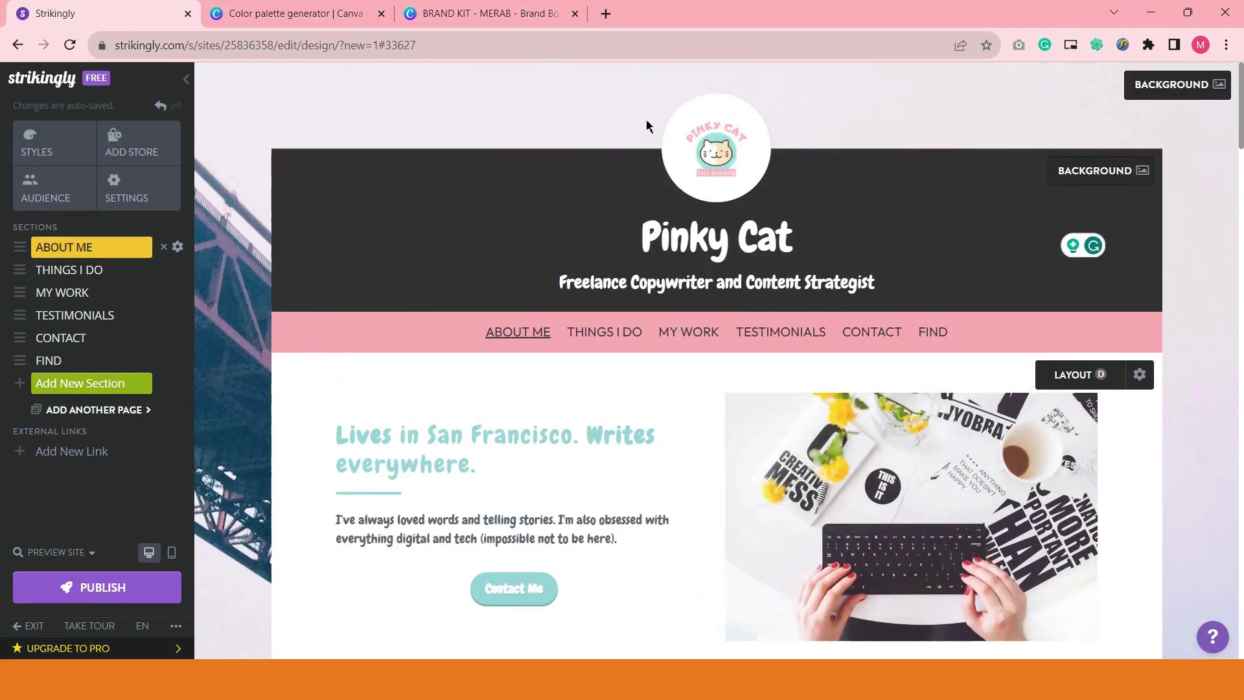
left_click(1185, 92)
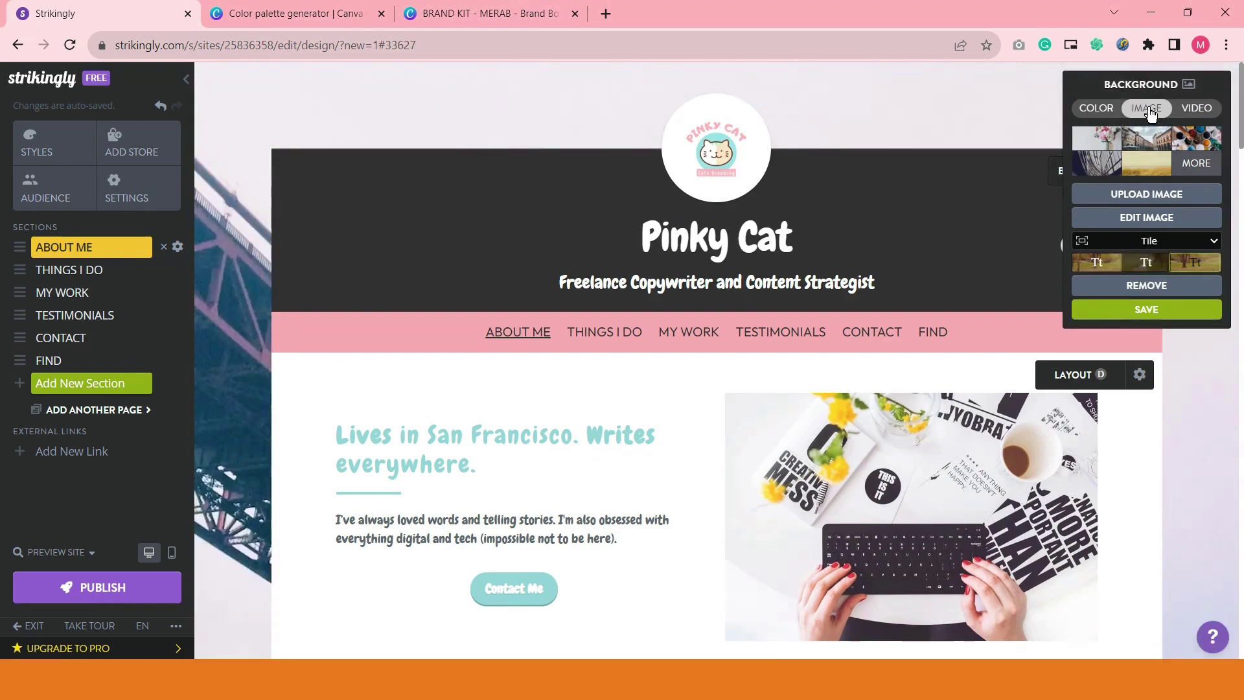
left_click(1105, 114)
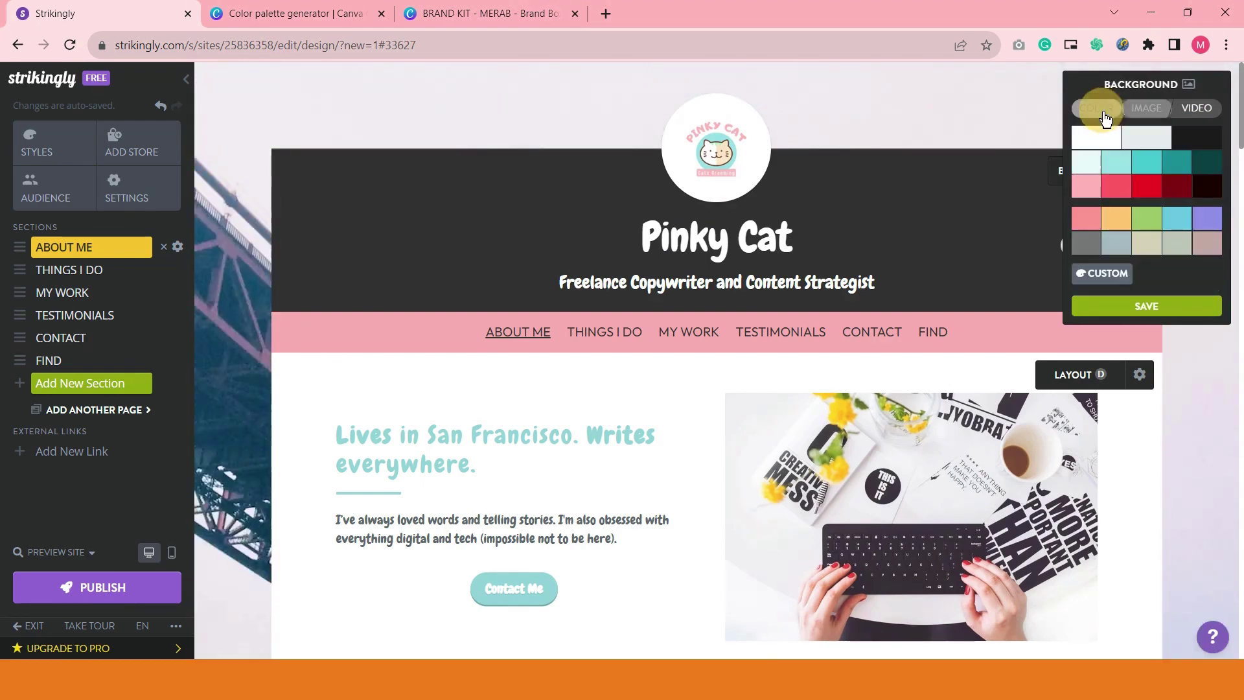
left_click(1103, 143)
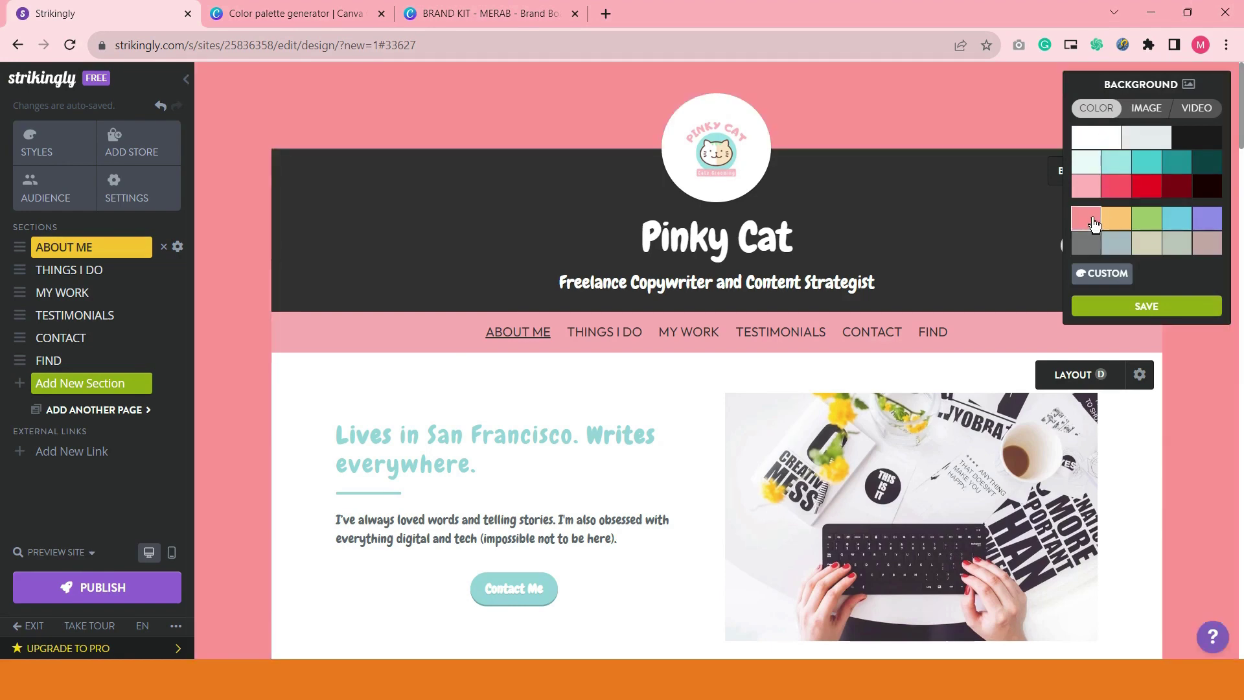
- Open the Strikingly image library for the page background and search it for "cute"
left_click(1145, 111)
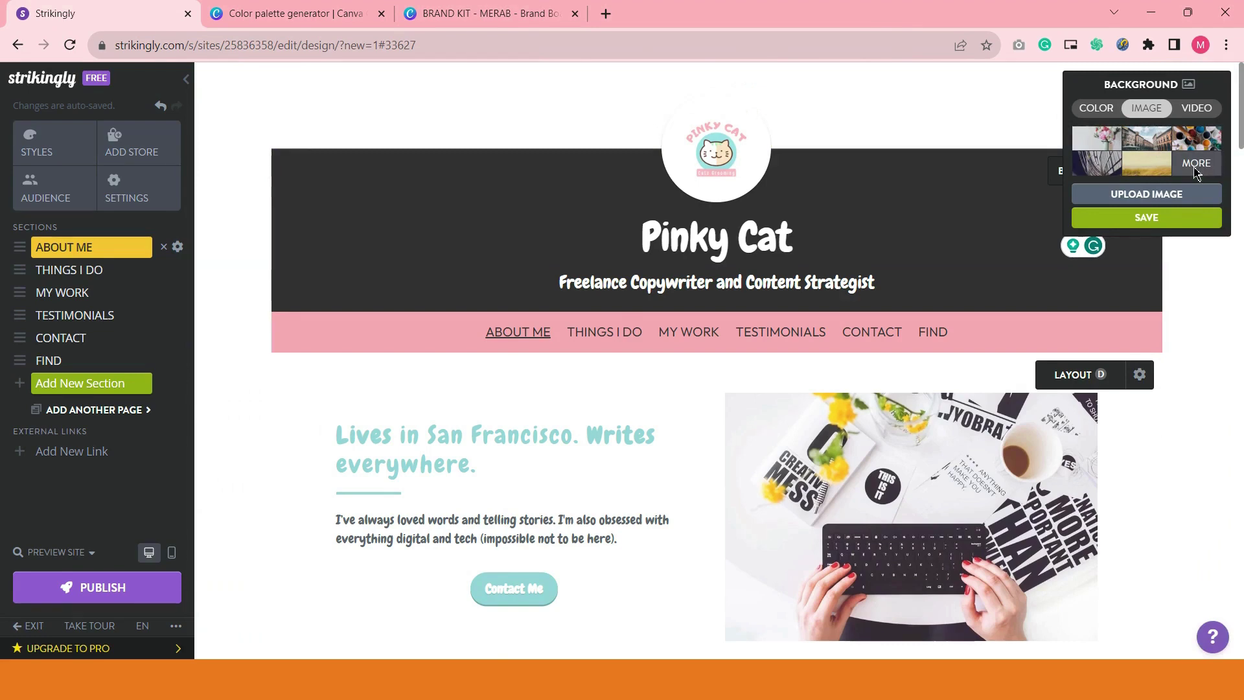
left_click(1198, 164)
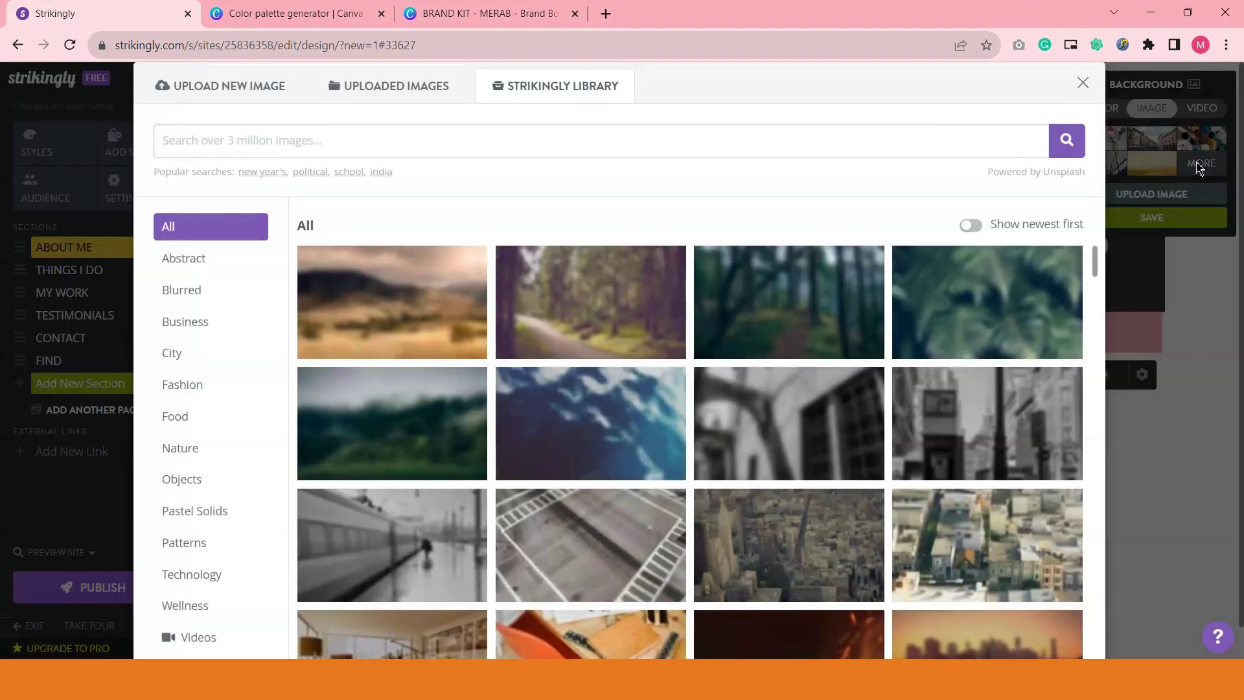
scroll(728, 362, "down", 8)
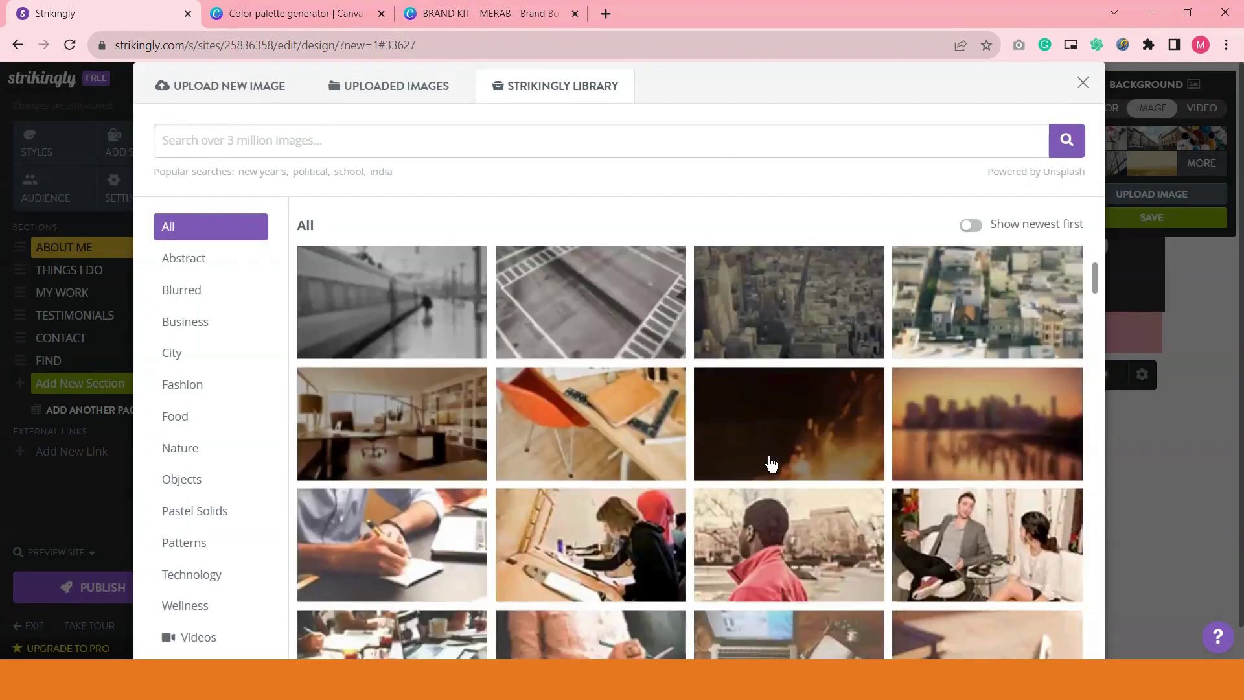
scroll(728, 491, "down", 2)
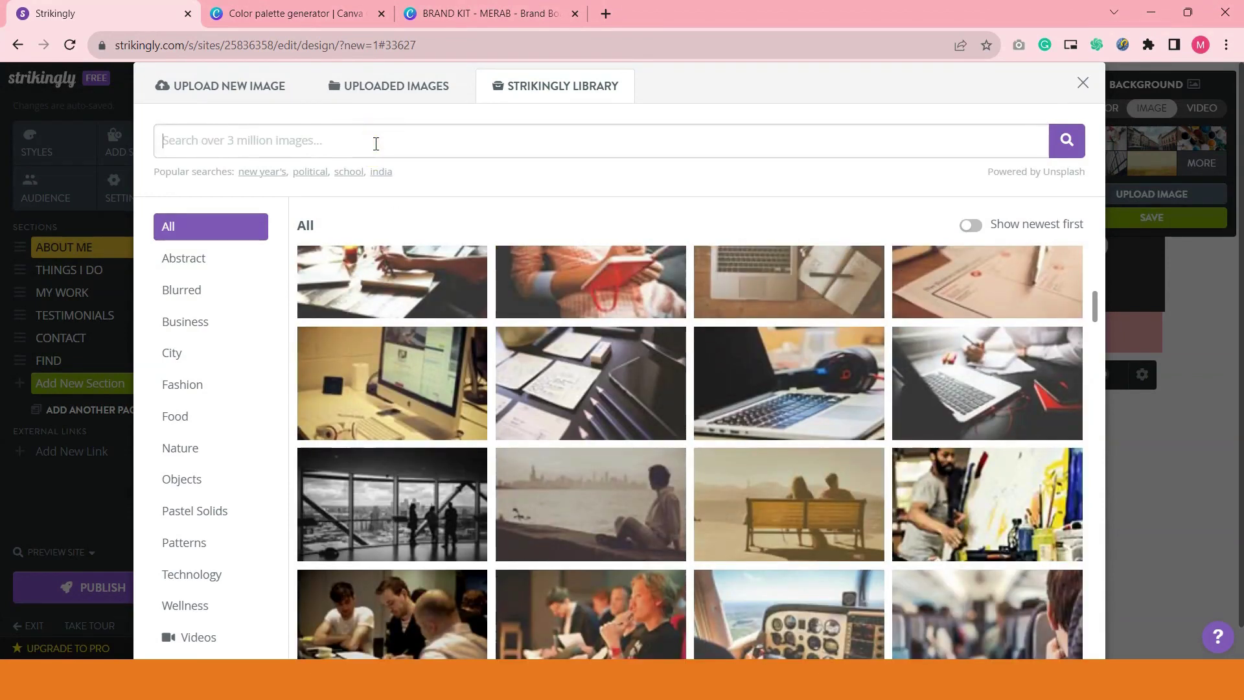
type("cute")
key("Return")
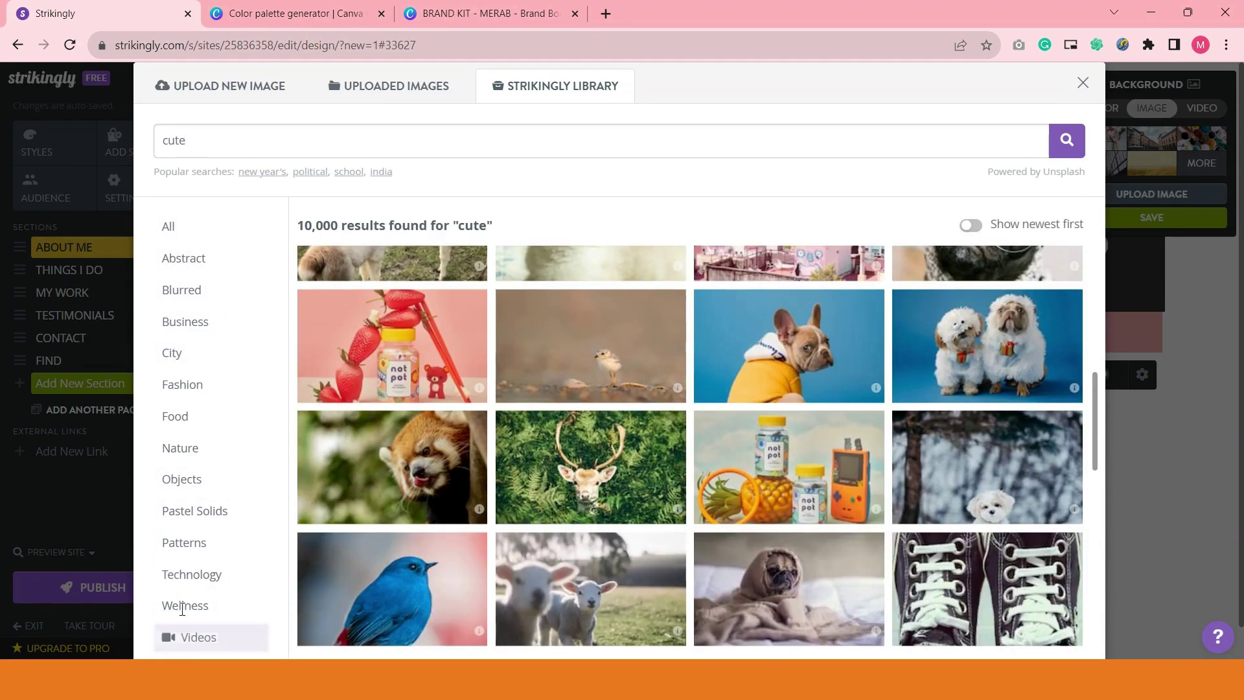
- Choose the pink image with two small speckled shapes from the results as the page background and check it down the page
scroll(709, 550, "up", 5)
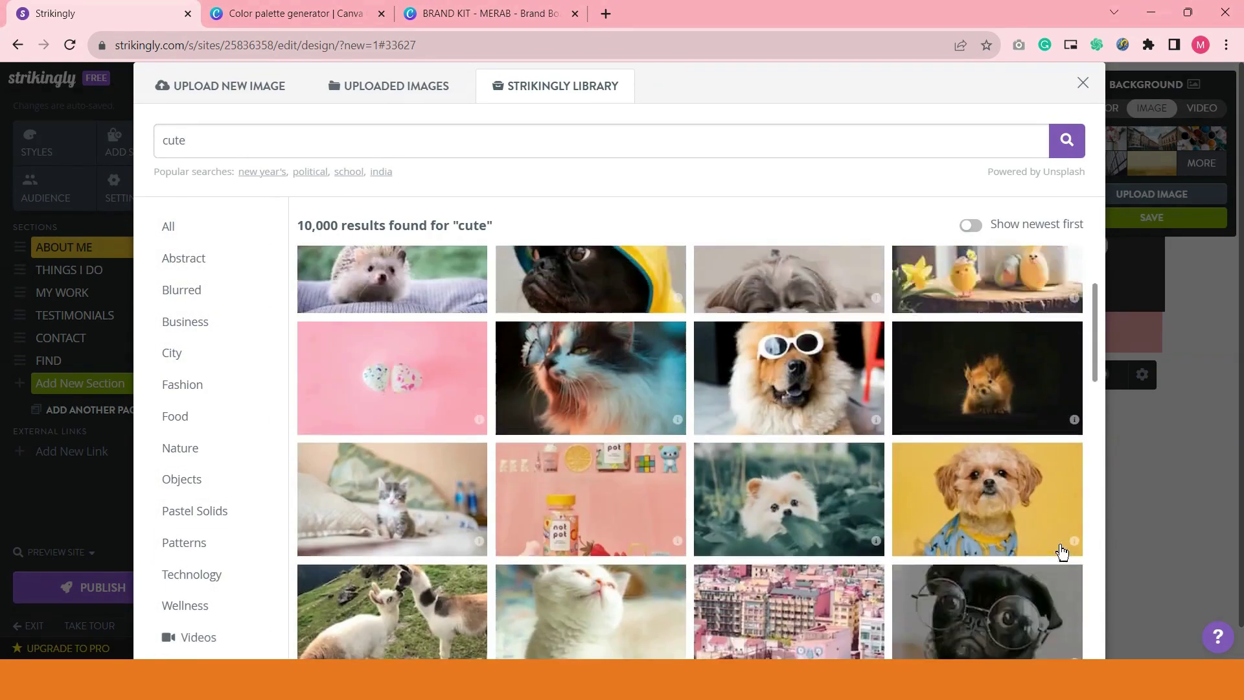
scroll(1063, 552, "up", 3)
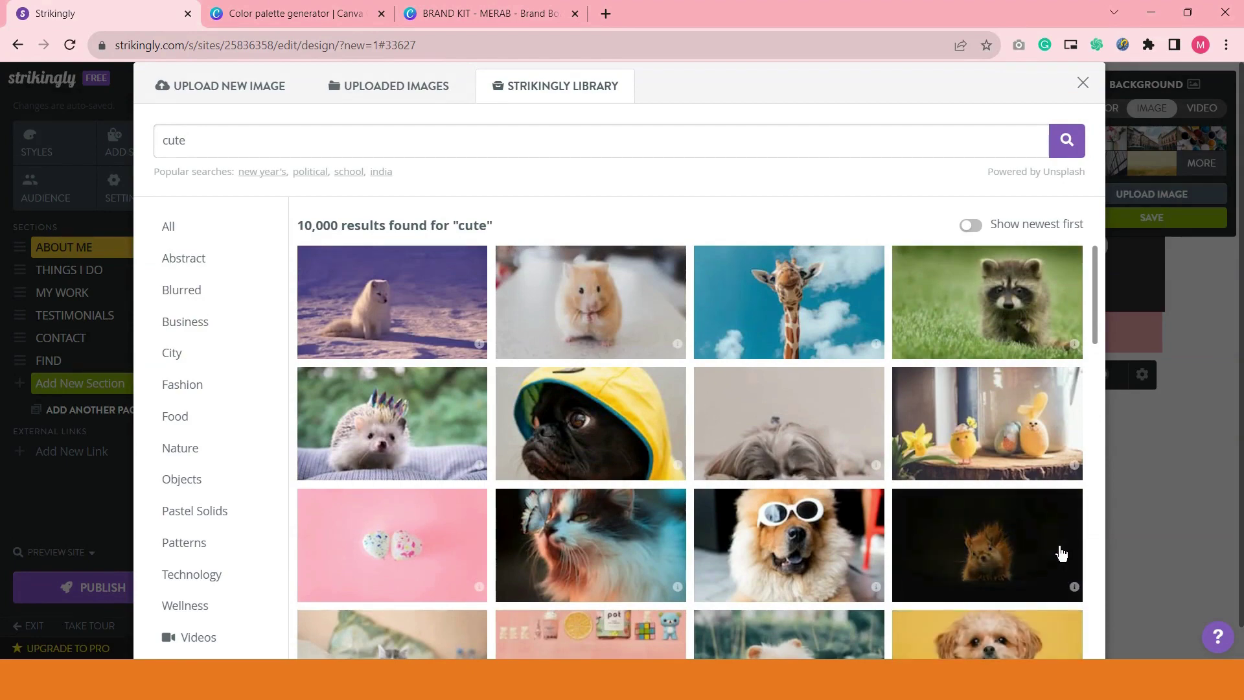
scroll(1061, 553, "down", 7)
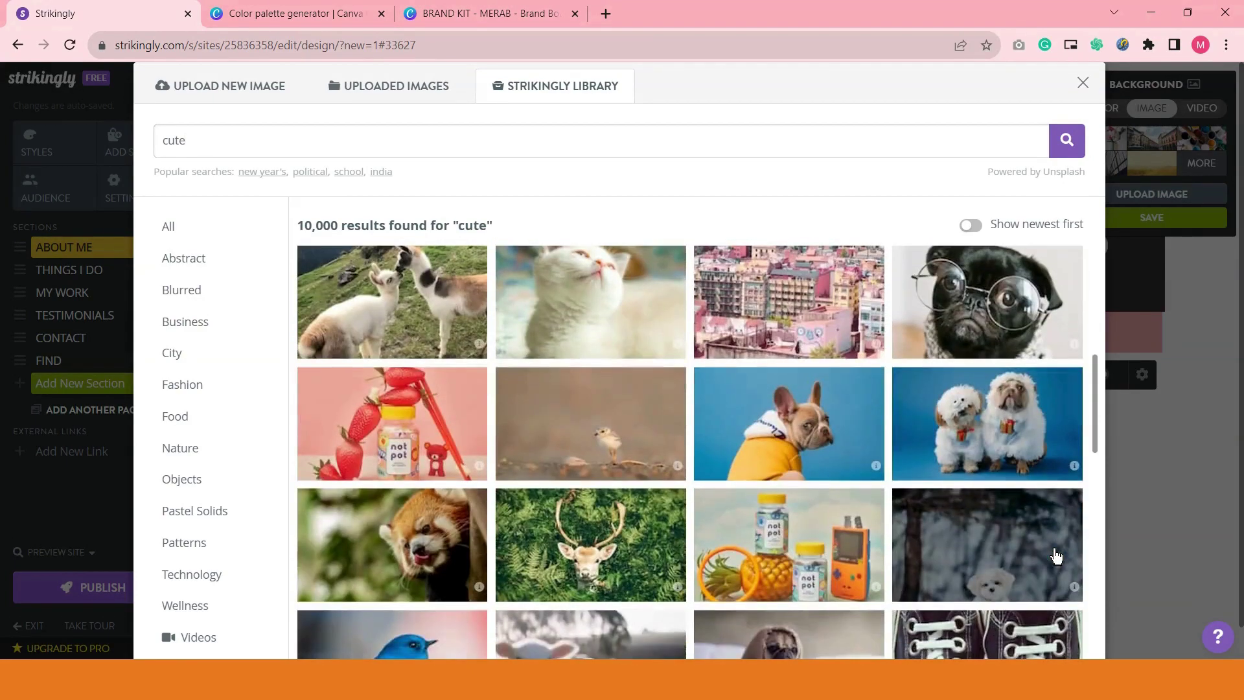
scroll(422, 566, "up", 6)
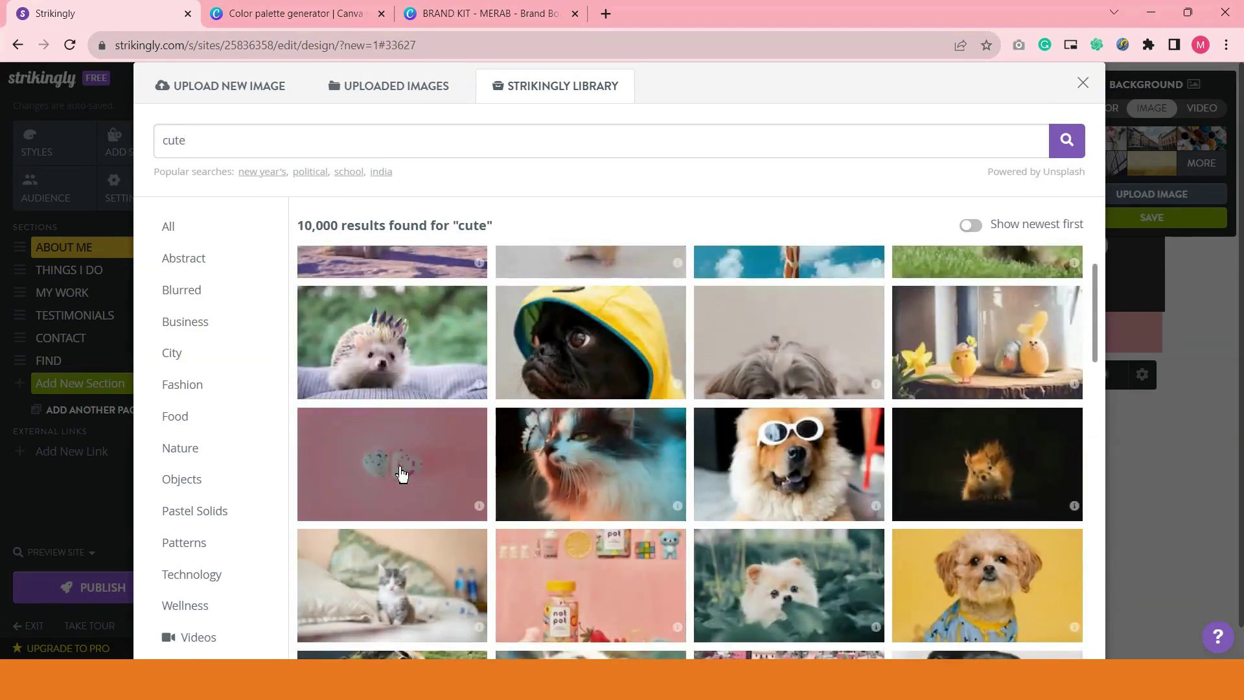
left_click(402, 473)
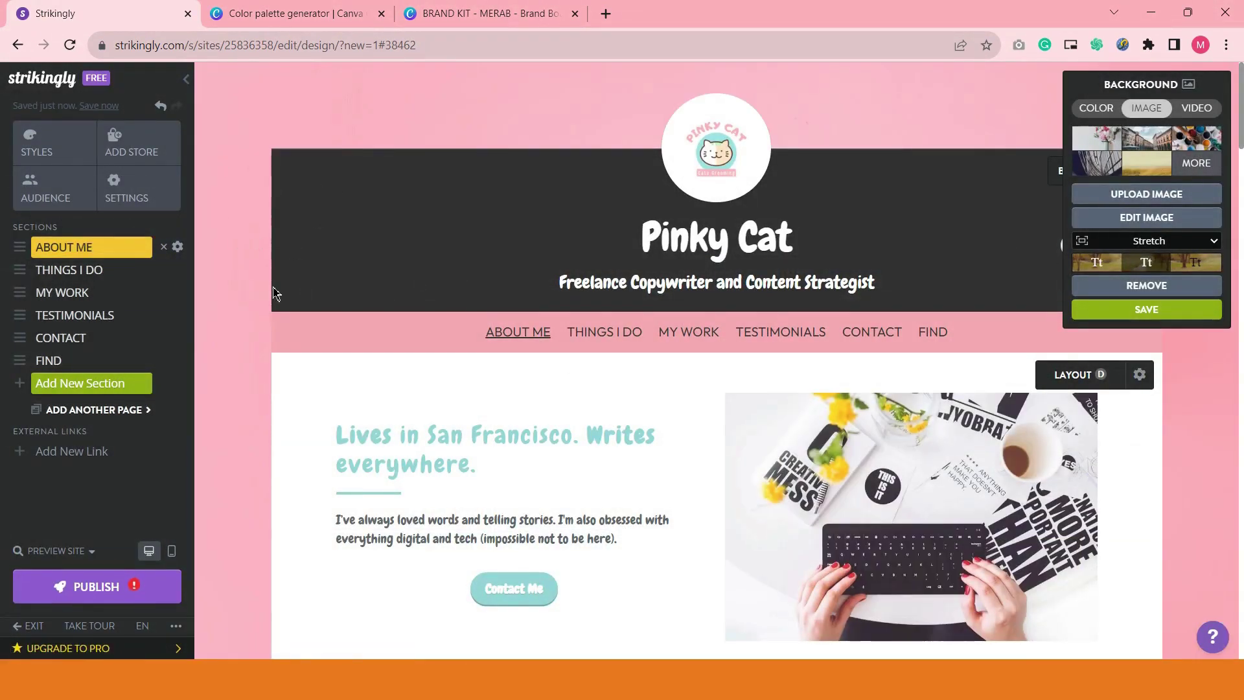
scroll(250, 416, "down", 10)
scroll(251, 417, "up", 9)
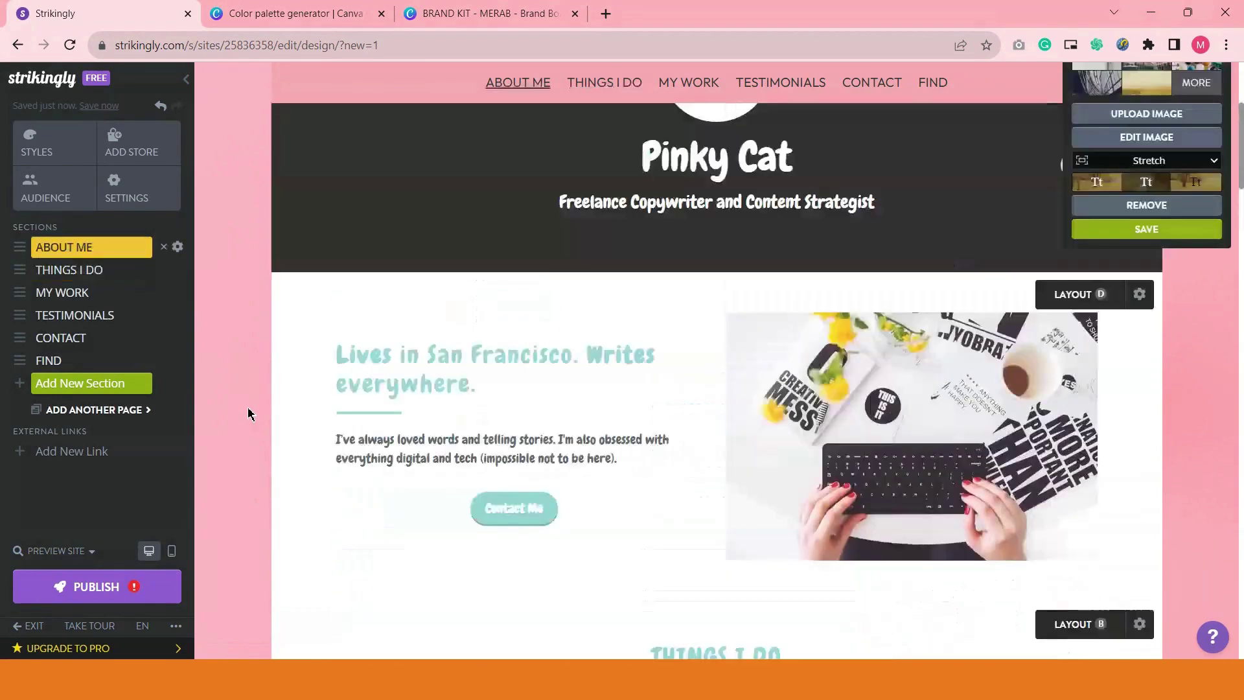
scroll(250, 414, "up", 2)
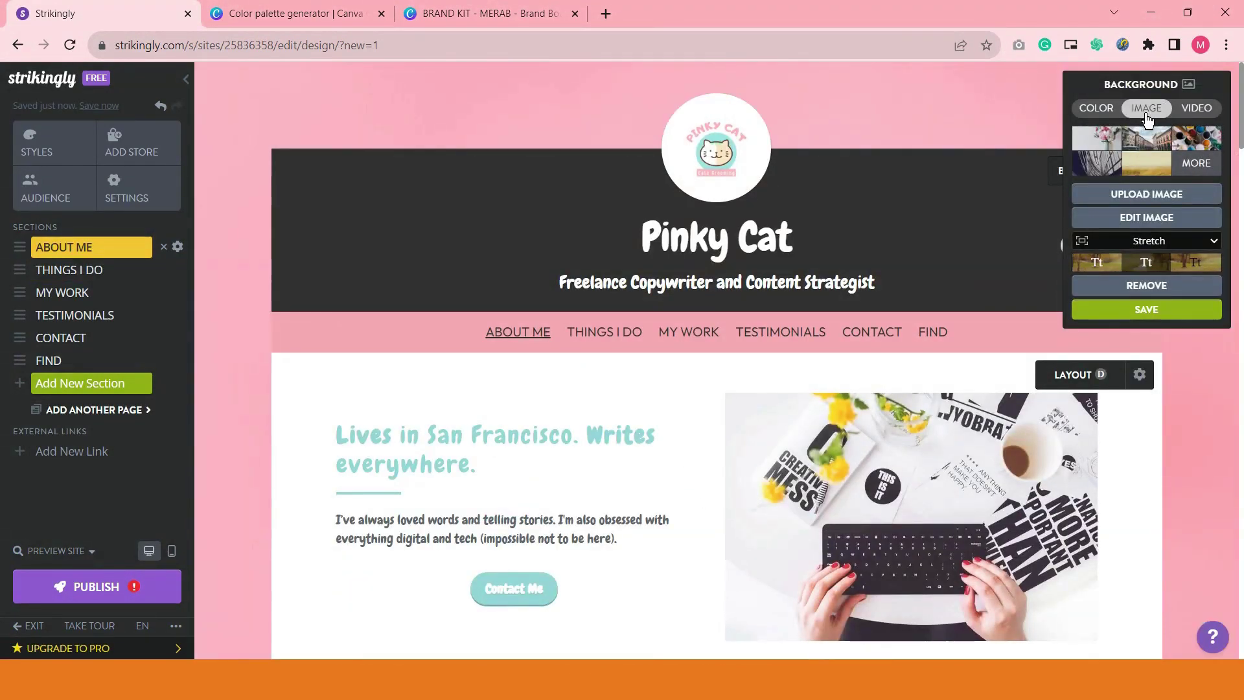
- Open the background video library and look through the Animals category and the full video collection
left_click(1206, 110)
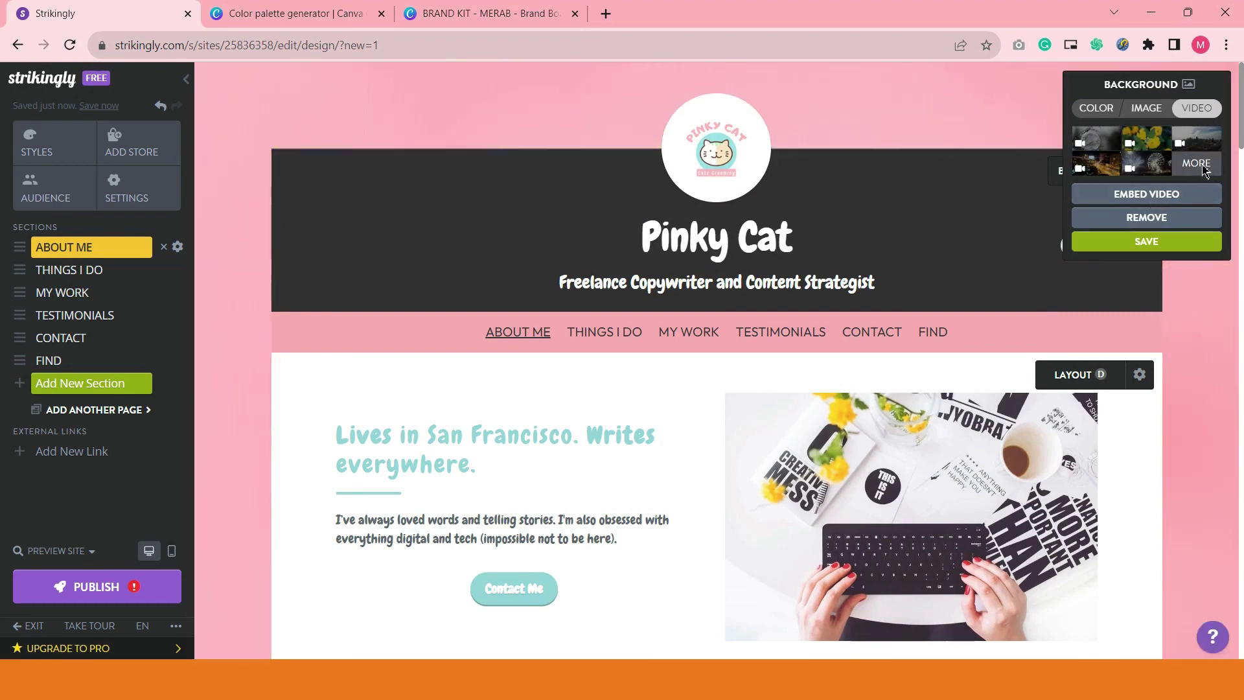
left_click(1199, 164)
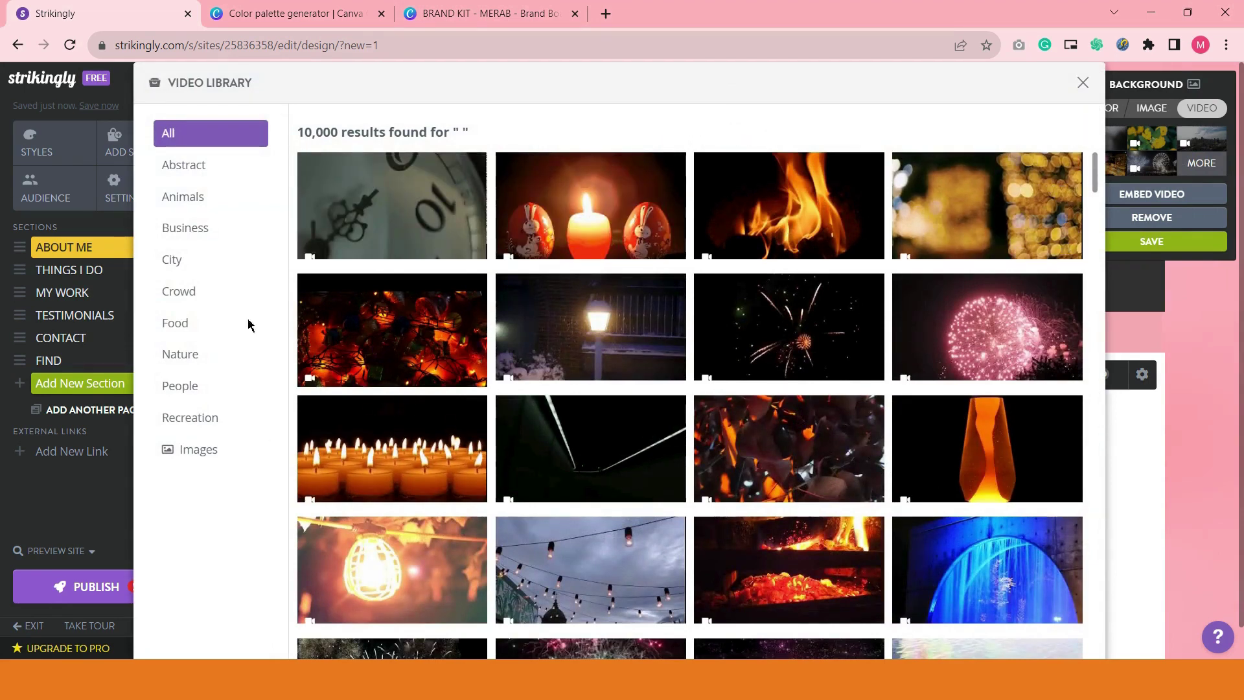
left_click(216, 202)
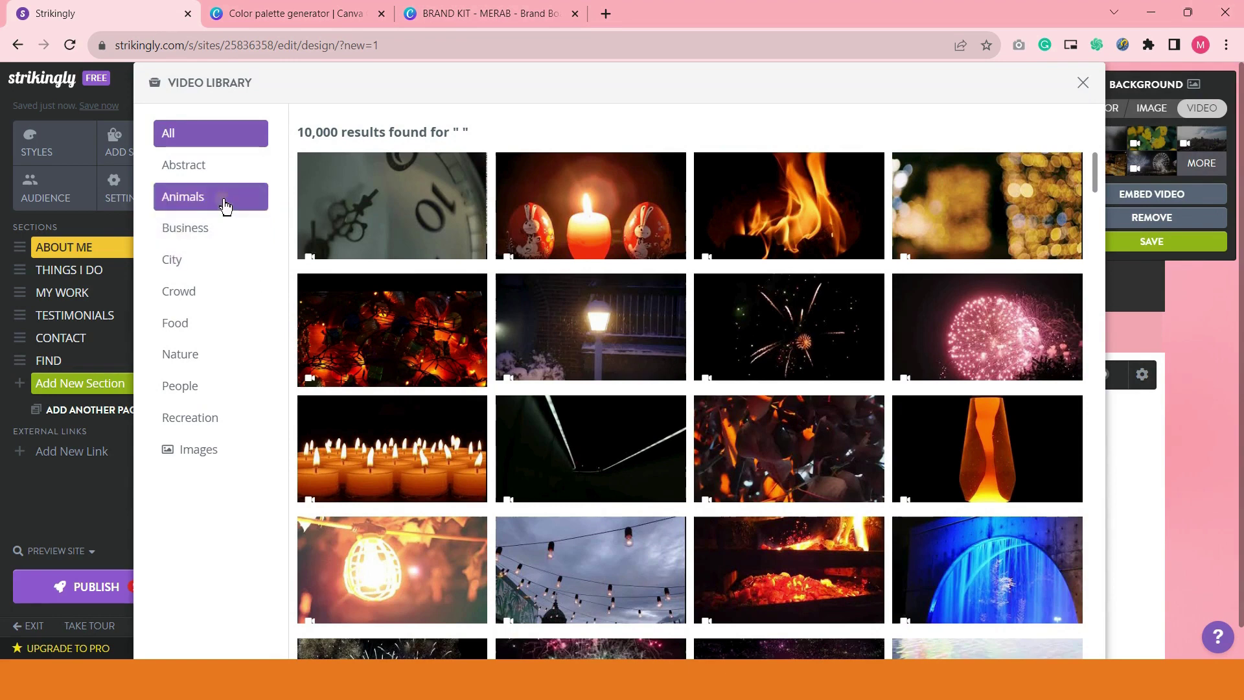
left_click(222, 200)
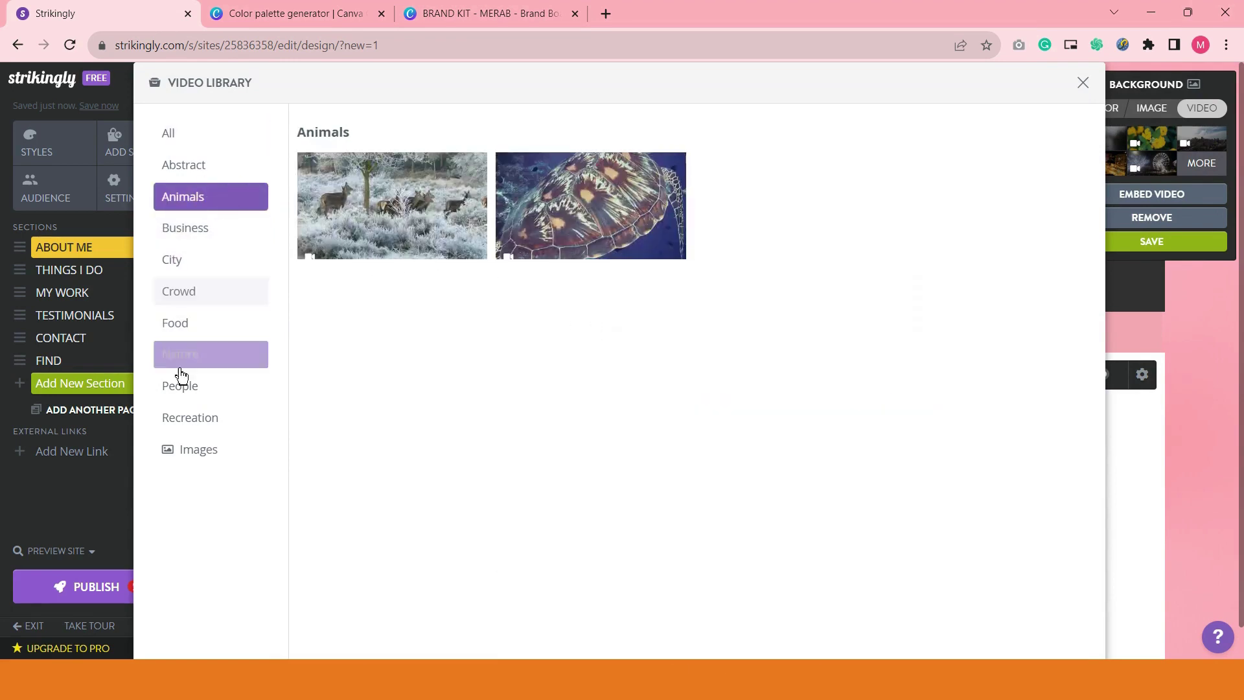
left_click(198, 135)
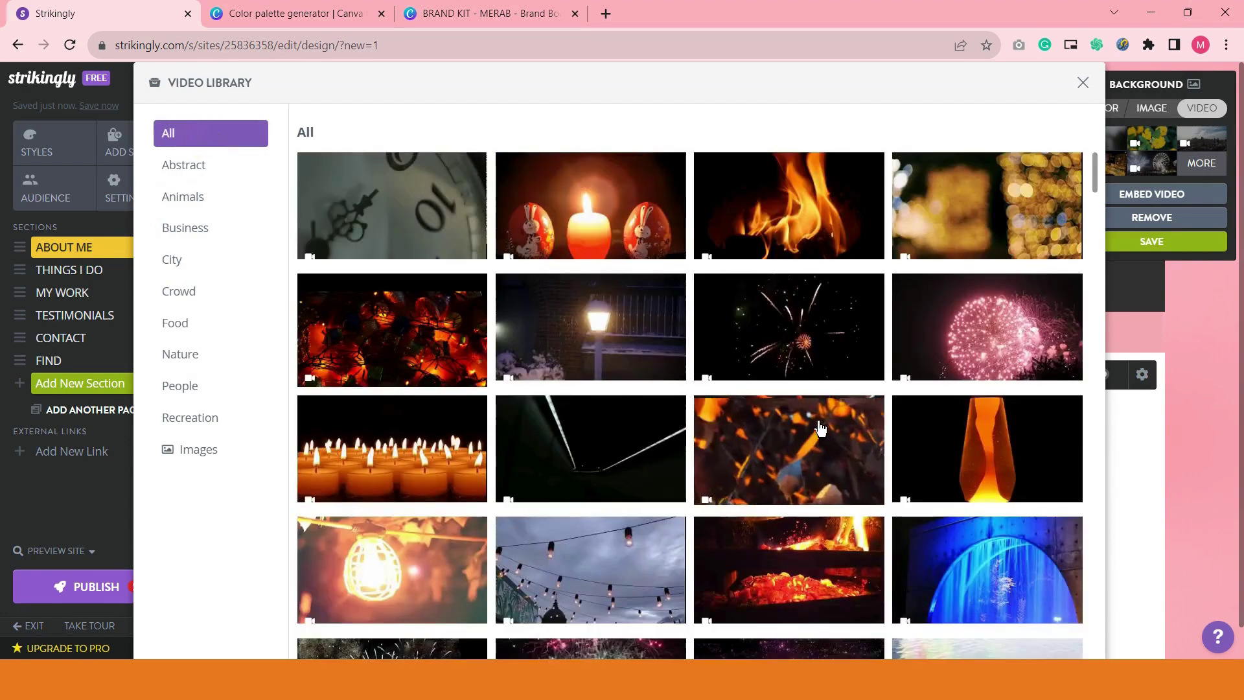
scroll(821, 443, "down", 5)
scroll(822, 442, "down", 7)
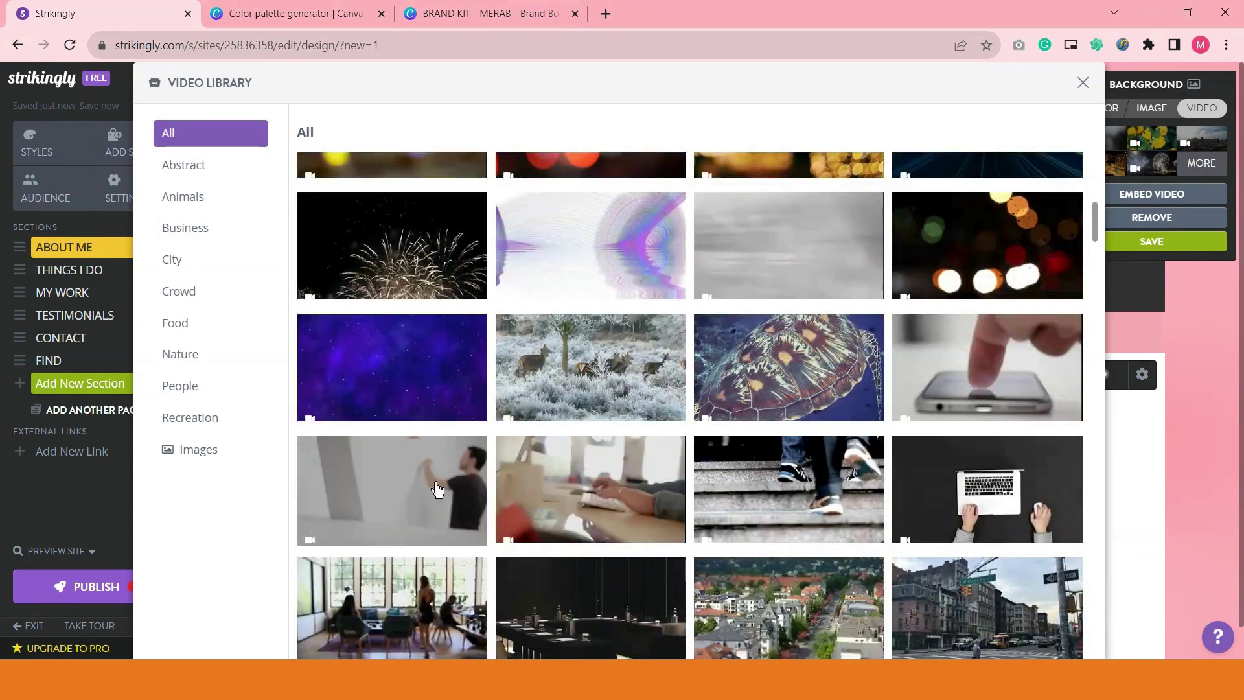
scroll(452, 485, "down", 3)
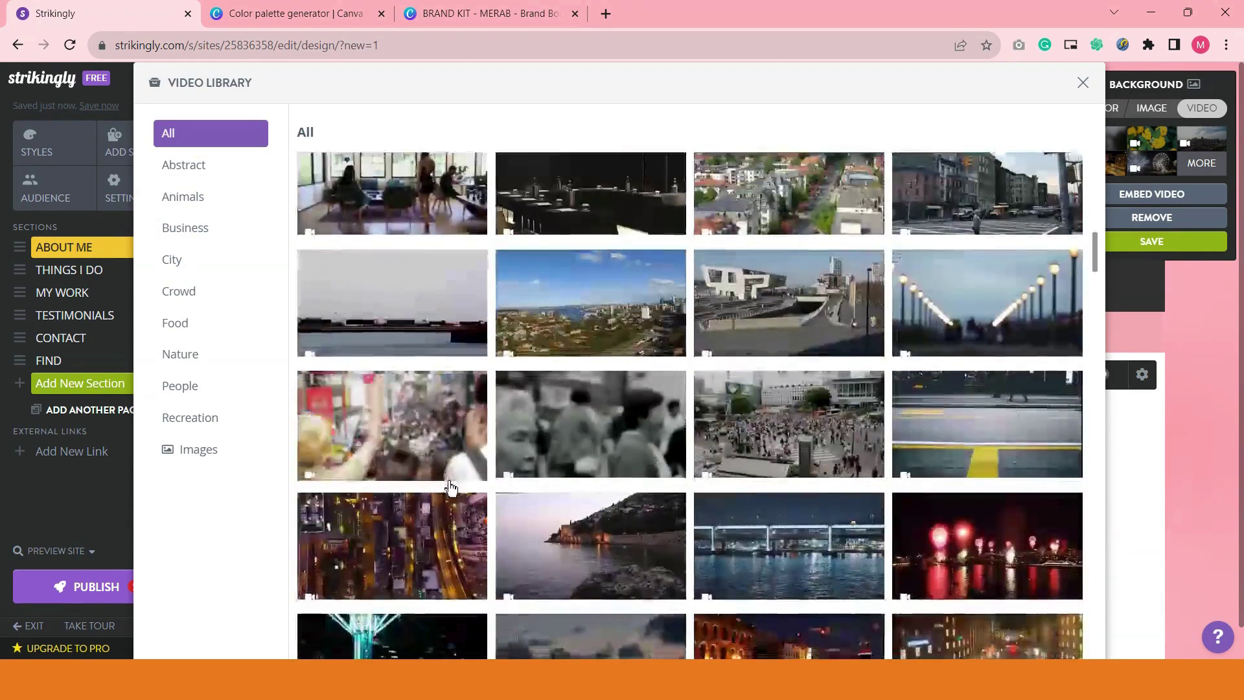
- Look through the Abstract background videos and close the video library without choosing one
left_click(196, 182)
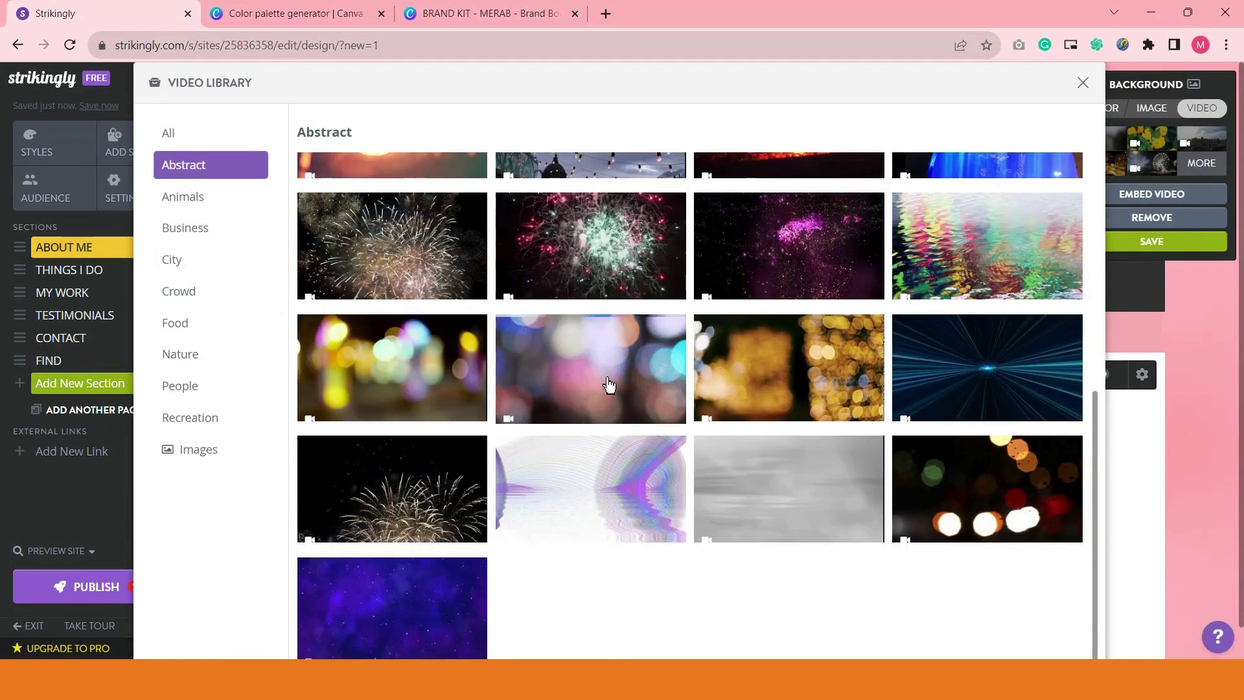
scroll(609, 386, "up", 7)
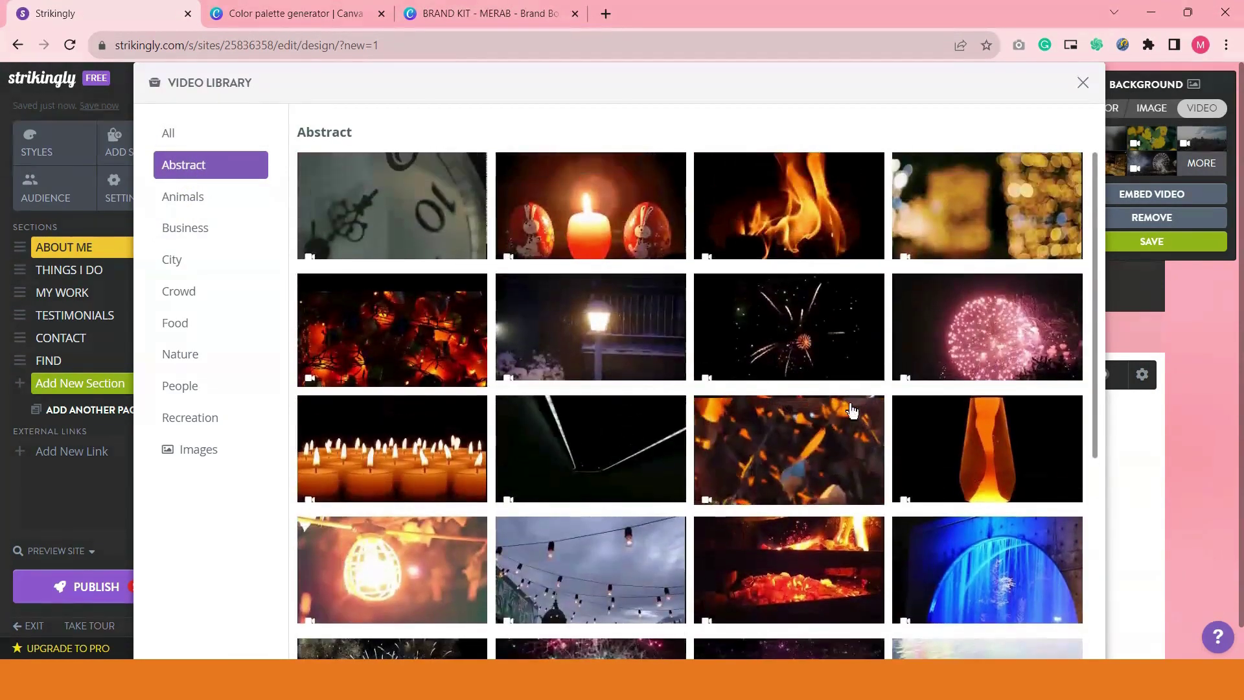
scroll(765, 499, "down", 3)
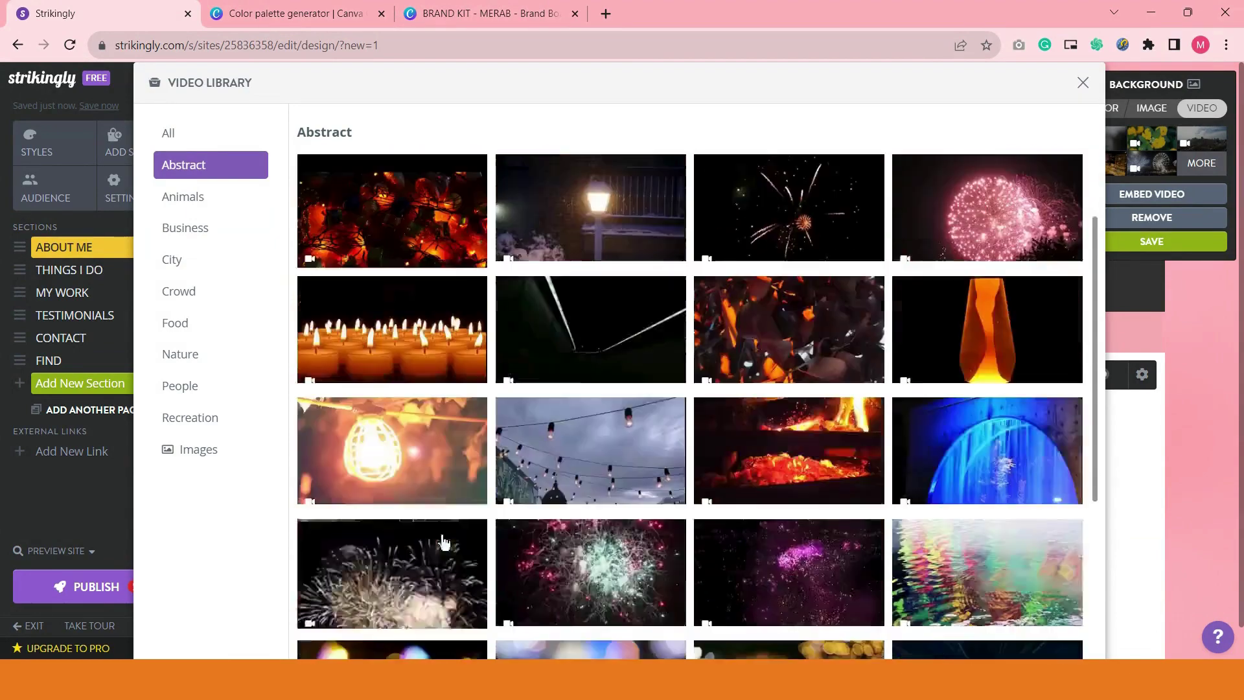
scroll(1028, 422, "down", 2)
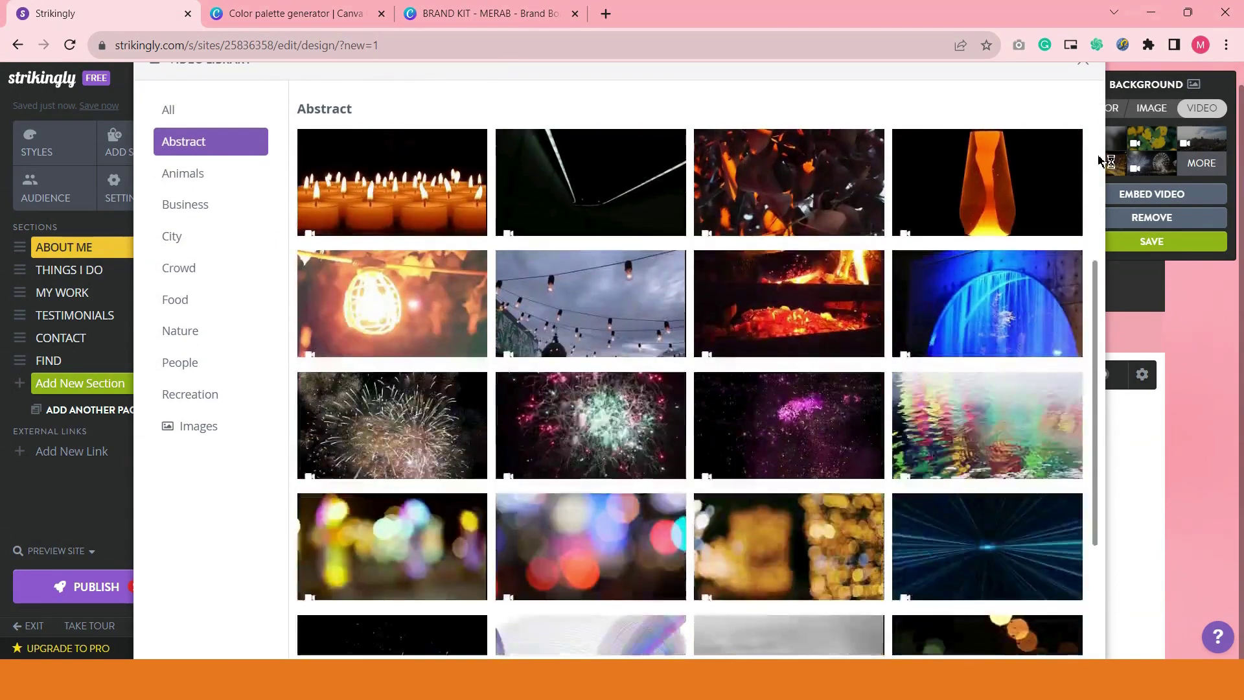
scroll(1092, 194, "up", 5)
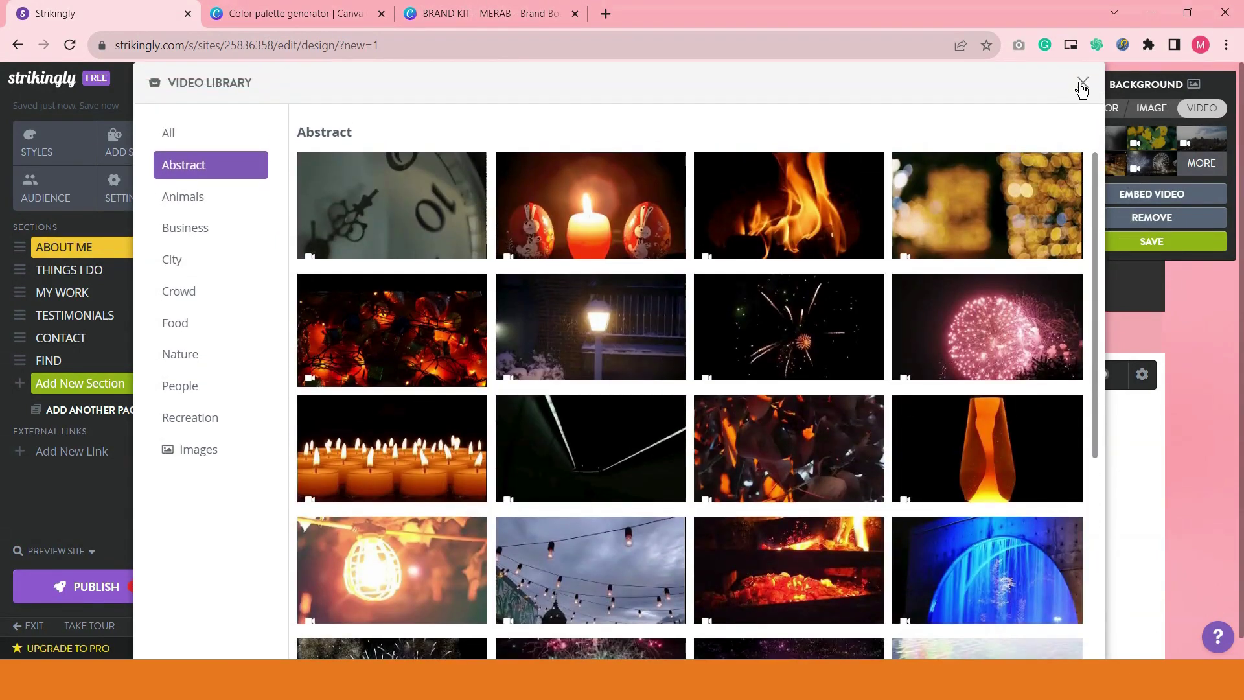
left_click(1082, 84)
- Return to the image backgrounds, try the preset flower image as the page background and remove it again
left_click(1147, 107)
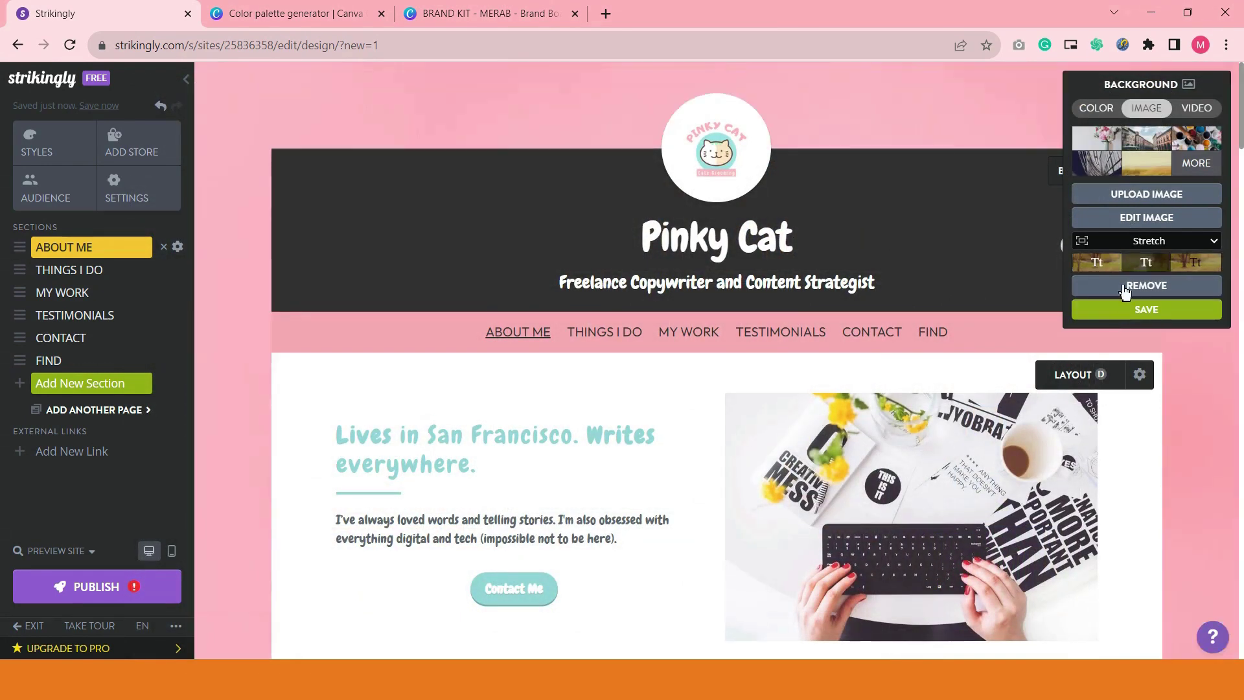
left_click(1100, 148)
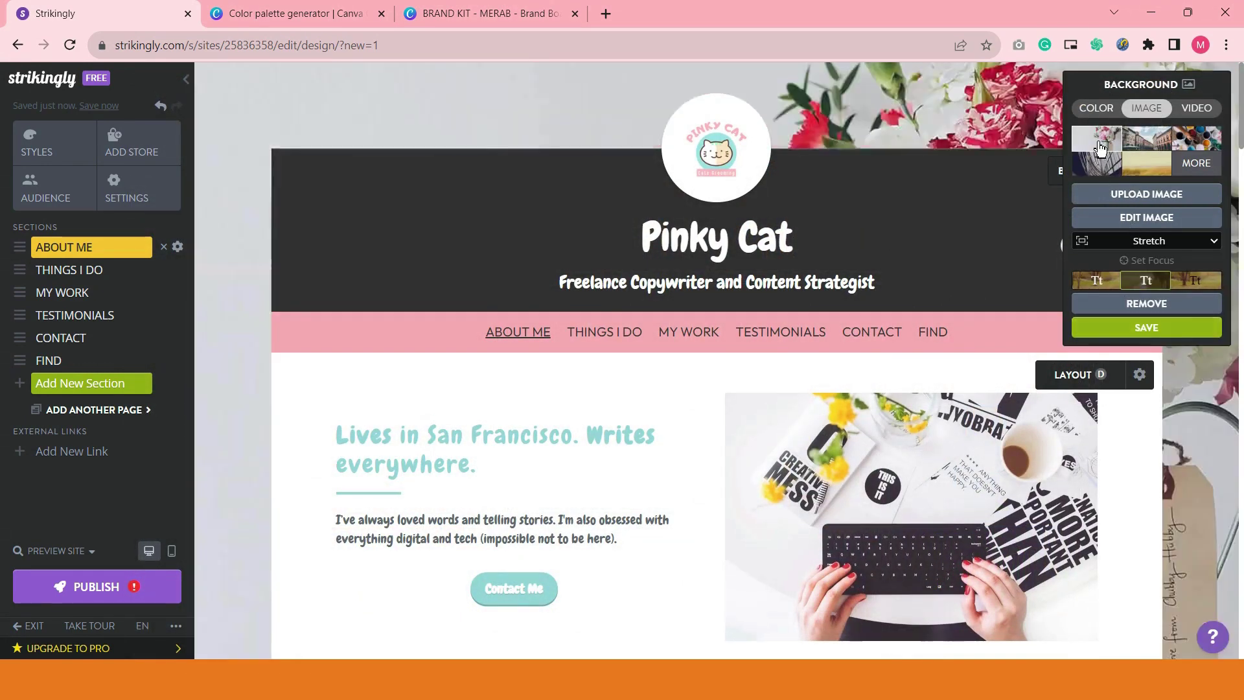
left_click(1146, 303)
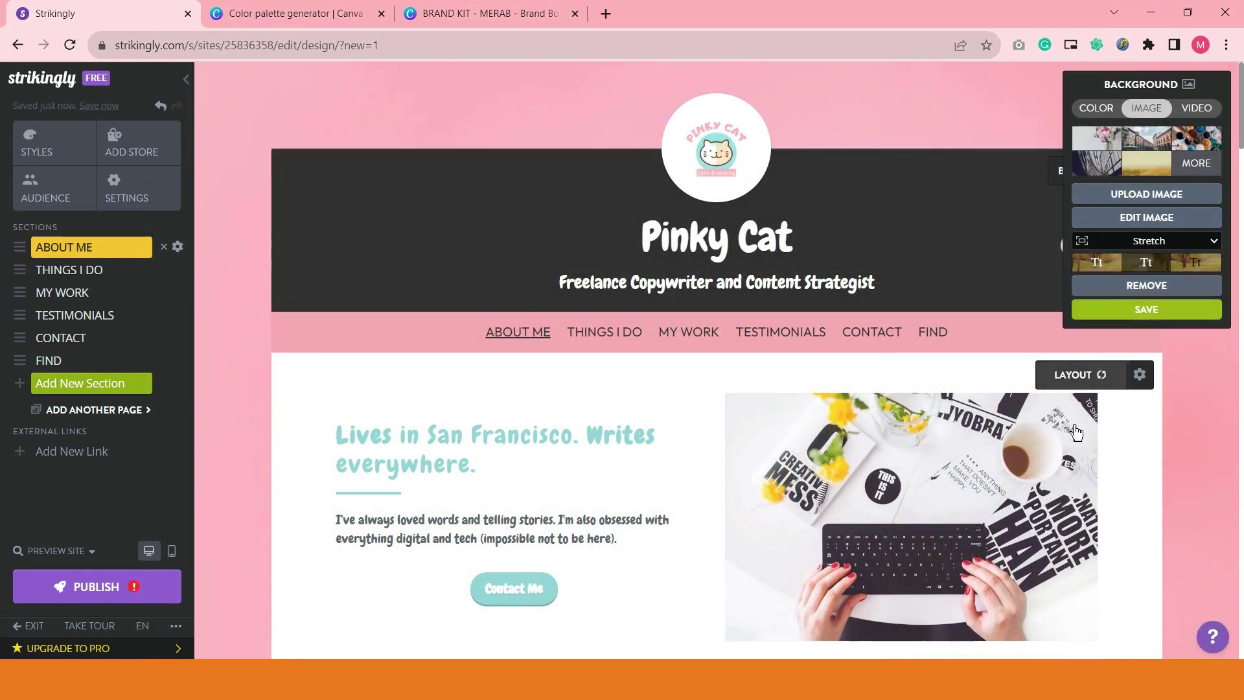
scroll(1217, 517, "down", 1)
scroll(1217, 516, "up", 1)
- Compare the preset background images and save the red and white flower image as the stretched page background
left_click(1108, 141)
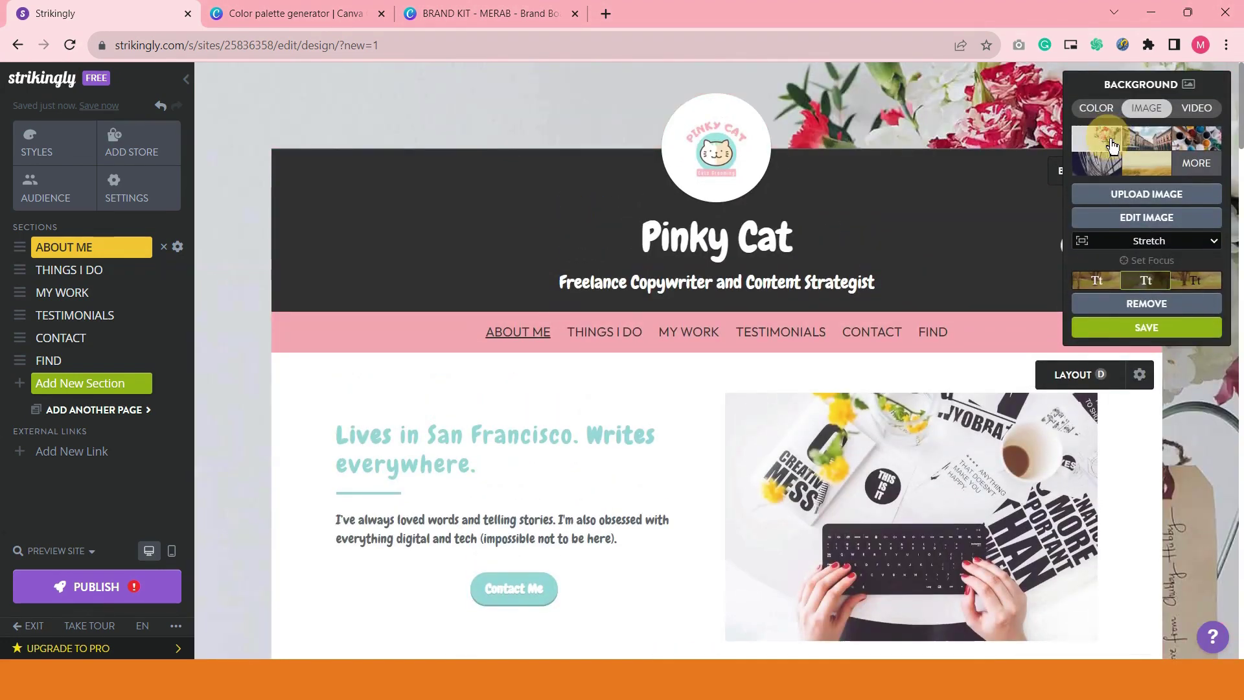
left_click(1111, 144)
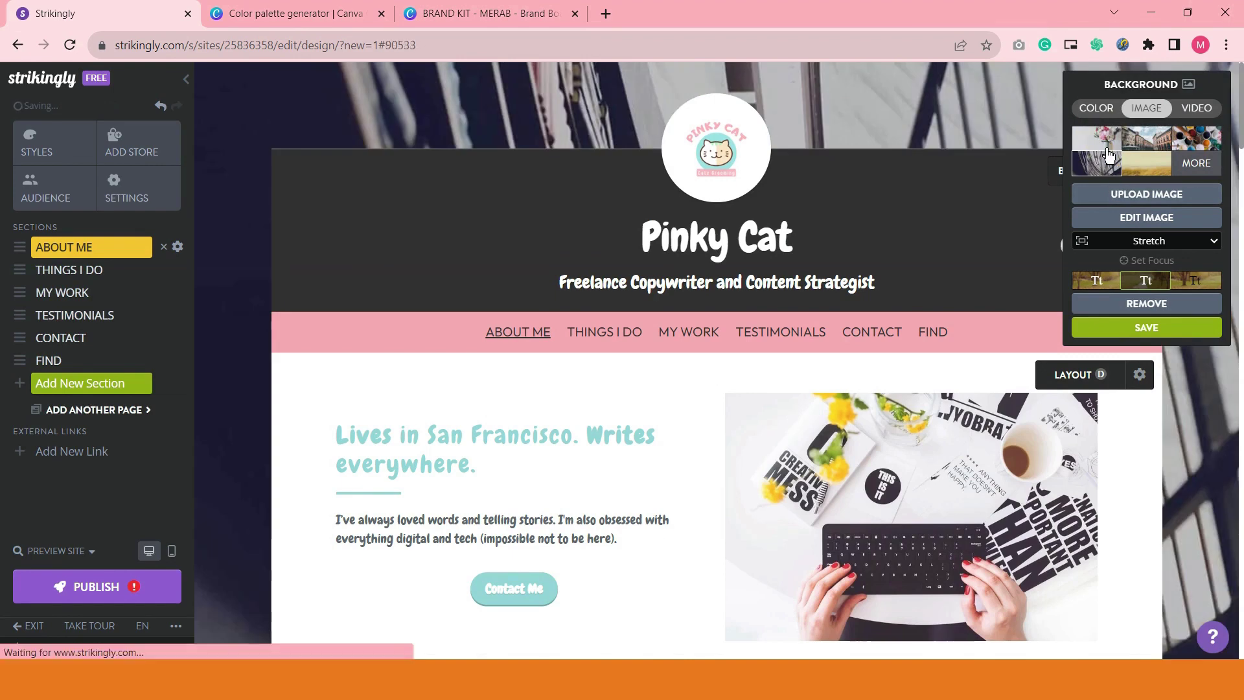
left_click(1185, 148)
left_click(1098, 144)
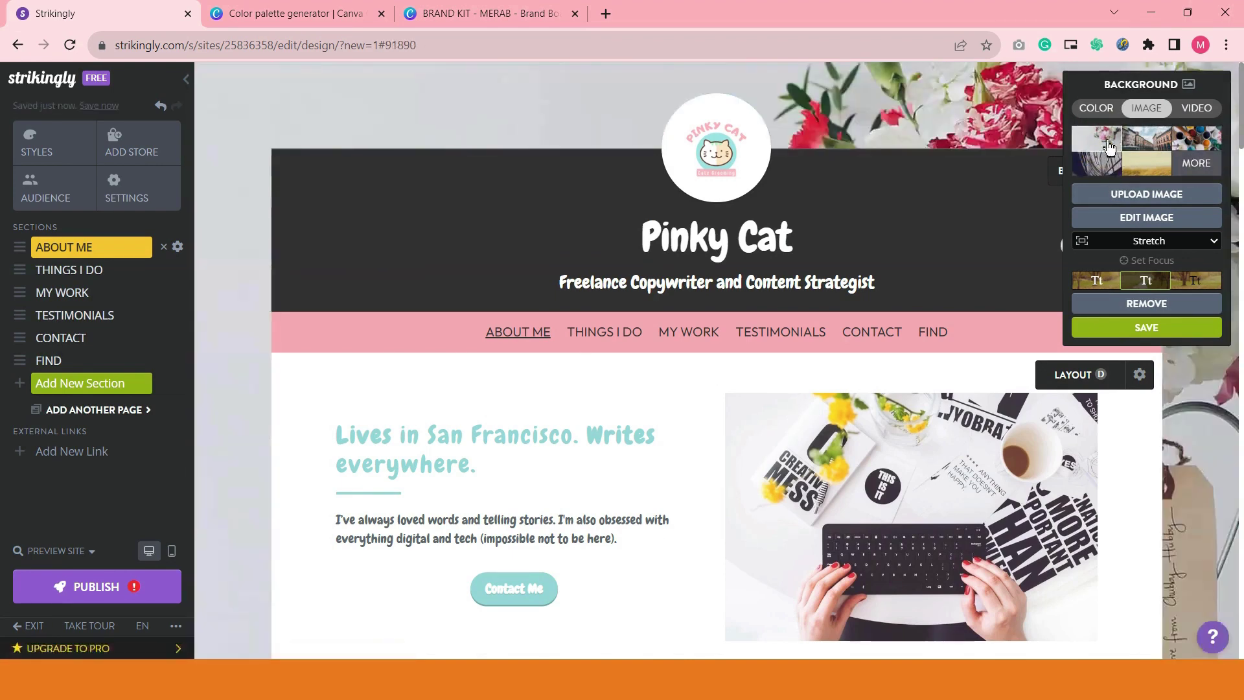
left_click(1102, 144)
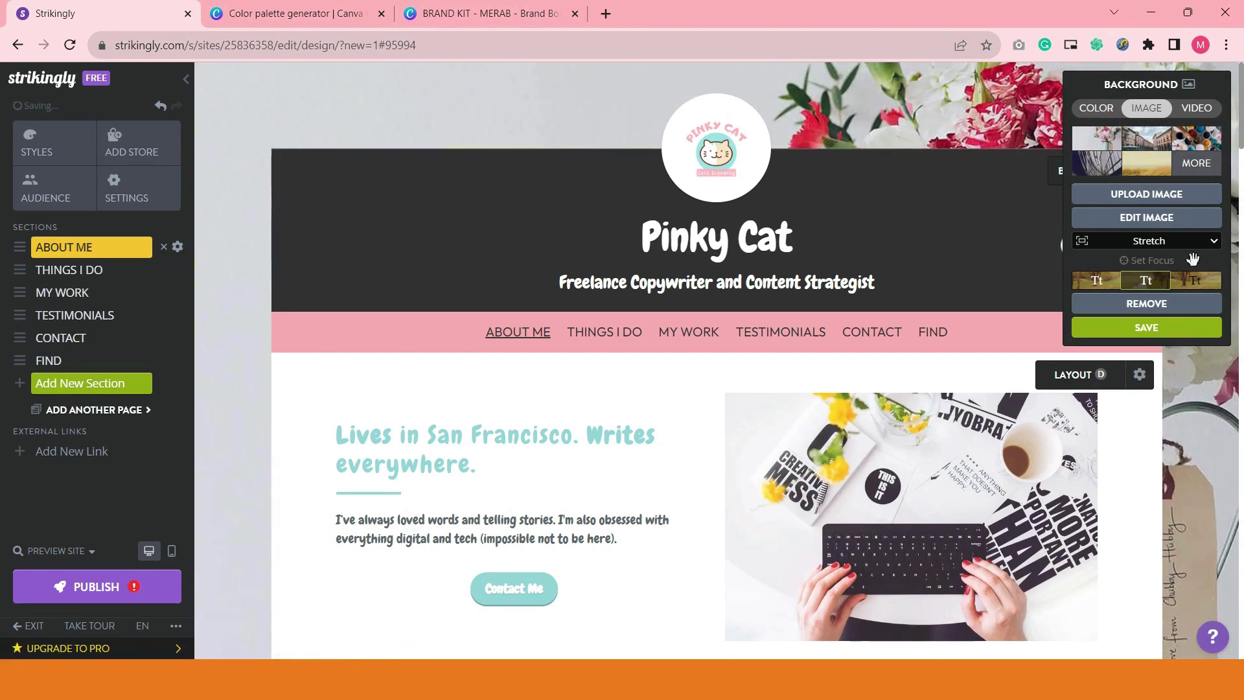
left_click(1160, 337)
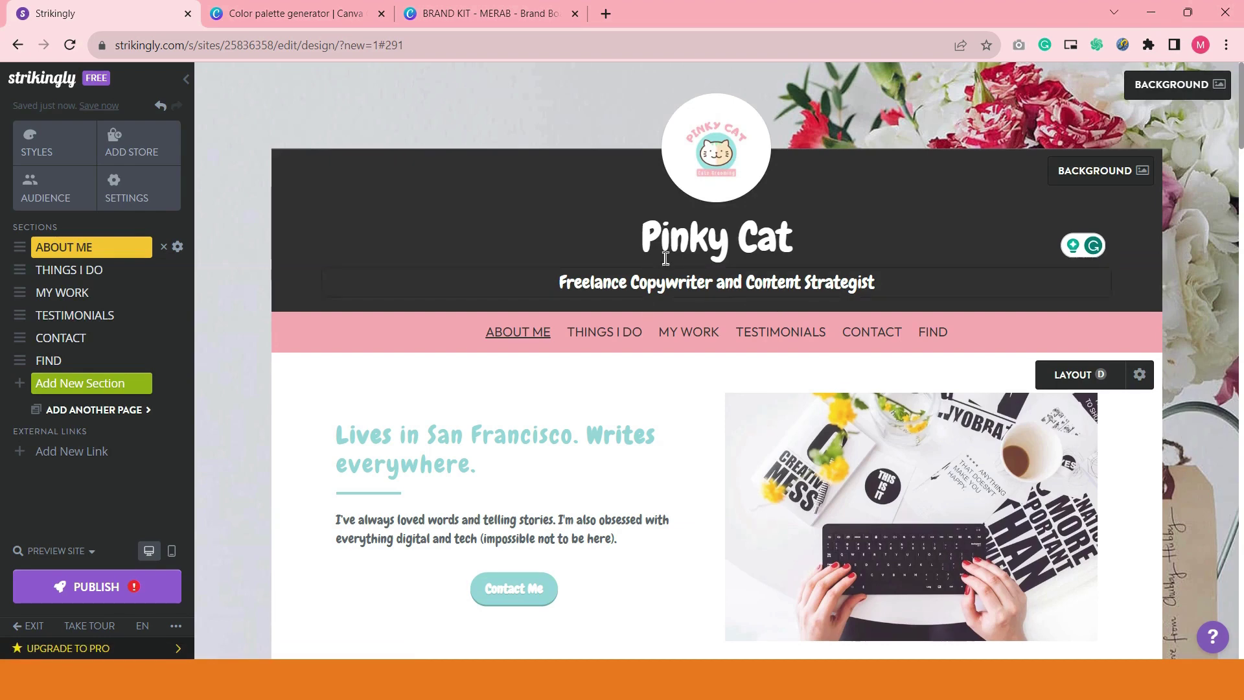
- Check the tagline wording in the brand kit image and replace the header subtitle with "Cat's Grooming"
left_click(632, 293)
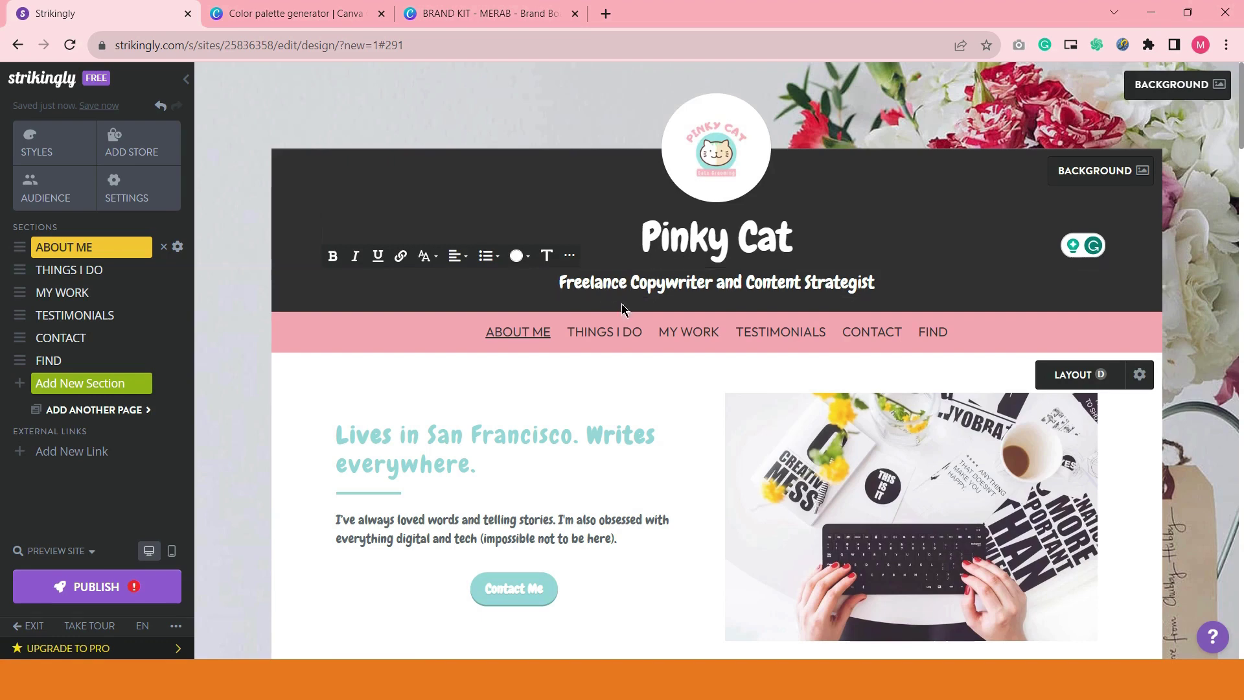
left_click_drag(567, 289, 872, 294)
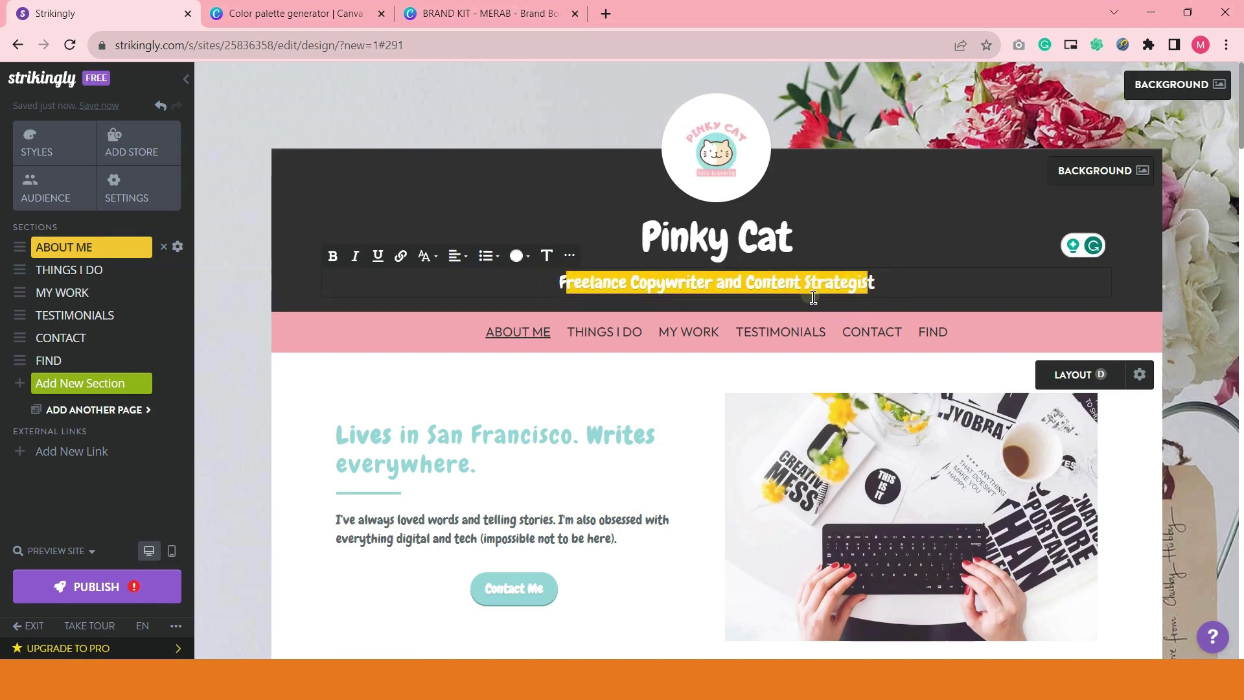
left_click(878, 285)
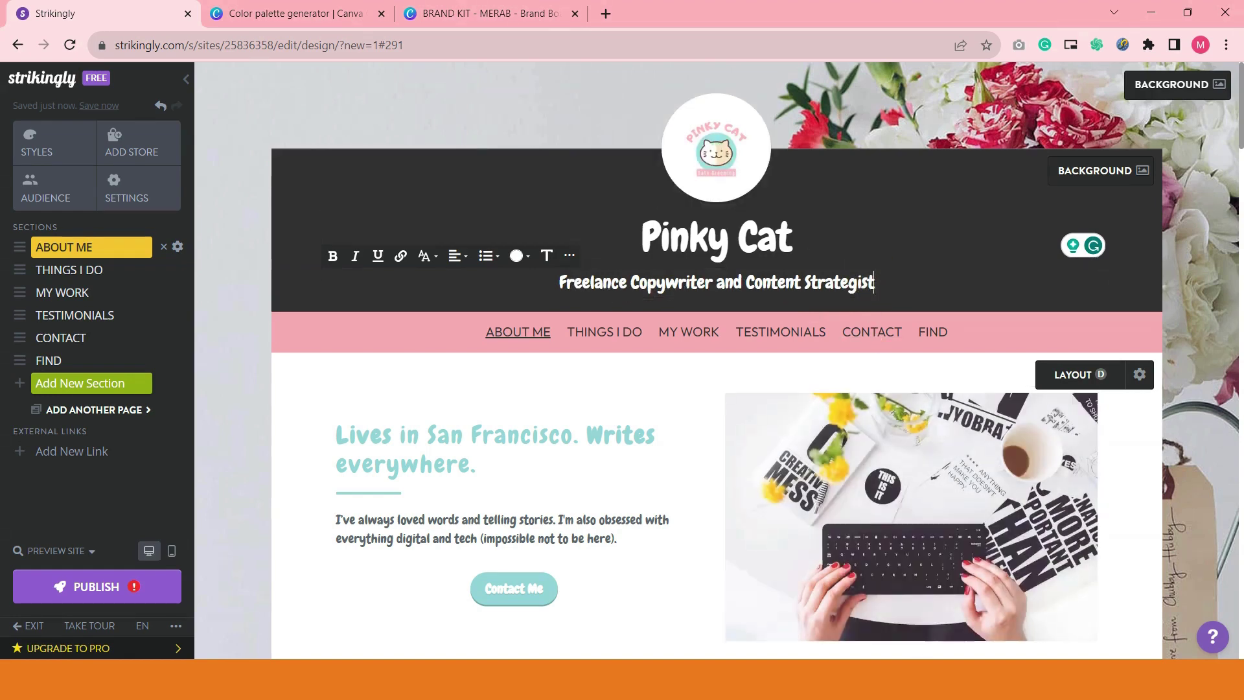
key("alt+Tab")
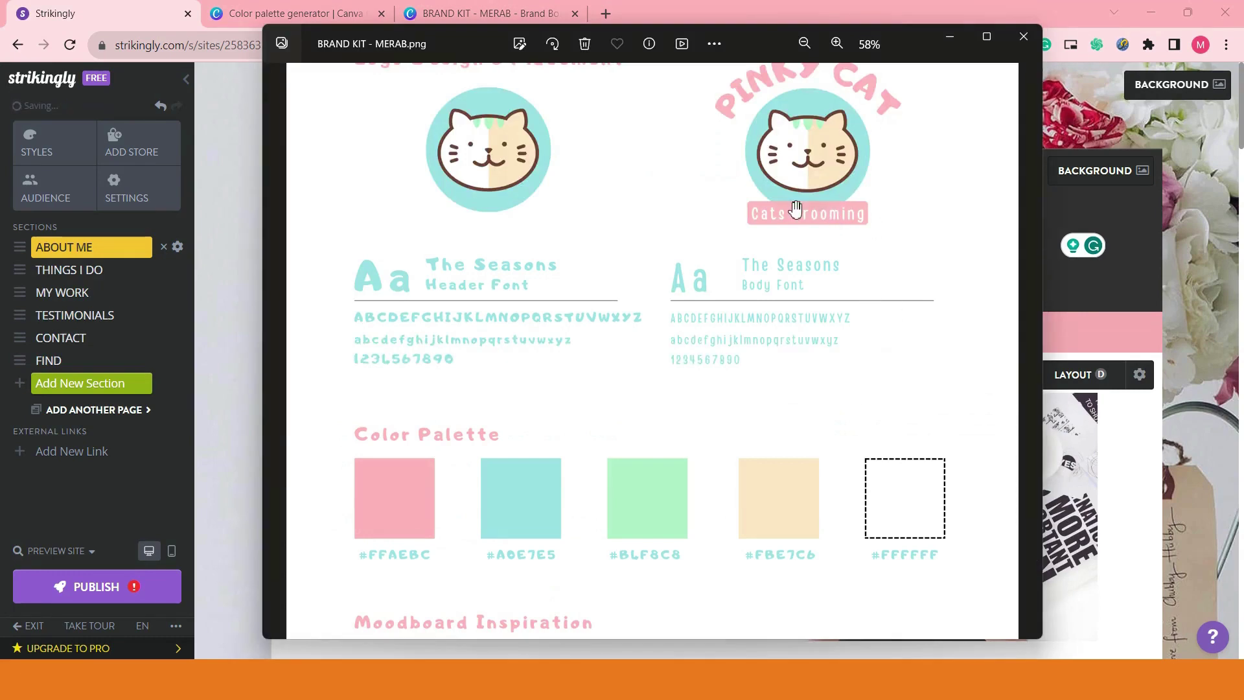
key("alt+Tab")
double_click(732, 285)
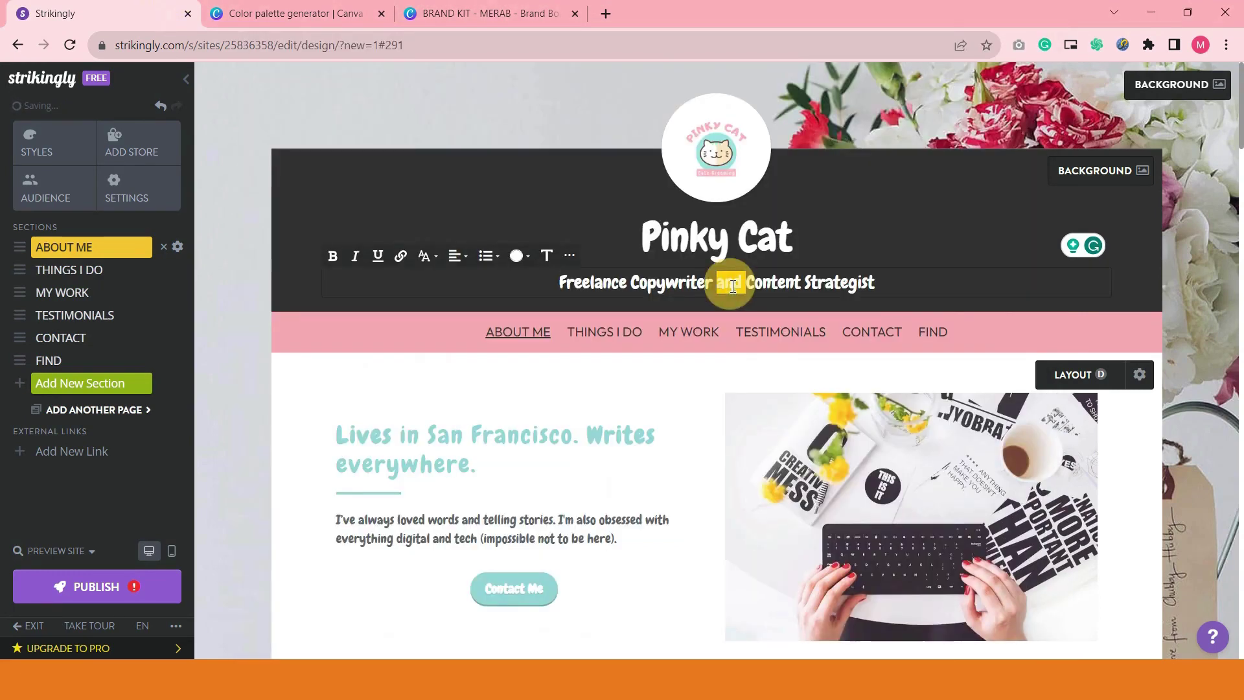
triple_click(733, 286)
type("Cat's Goo")
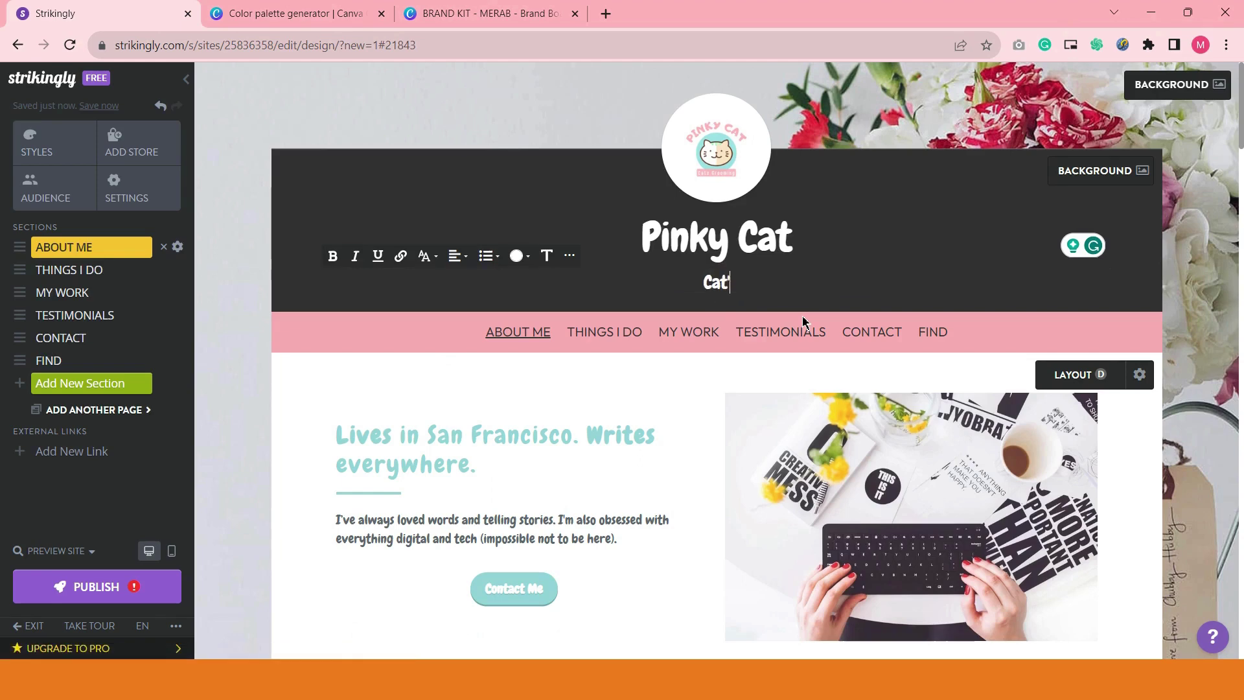
key("BackSpace")
key("BackSpace")
type("rooming")
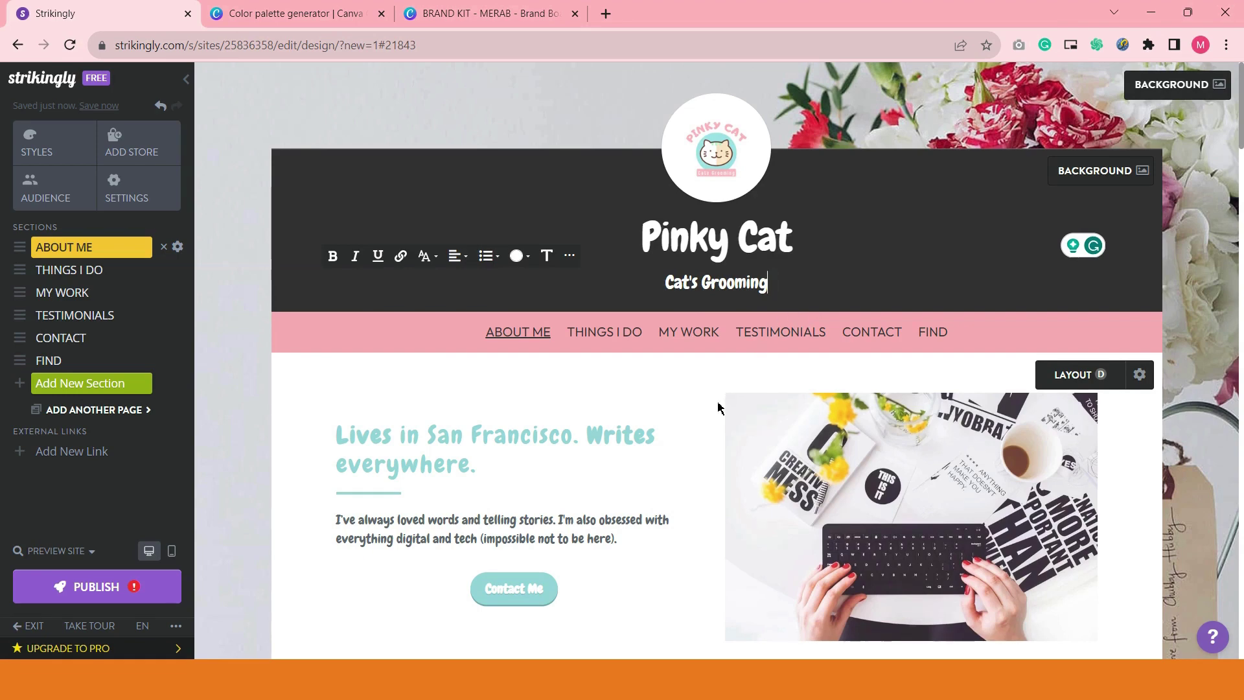
- Replace the About Me section's heading with "Your friendly grooming experts!"
scroll(691, 420, "down", 1)
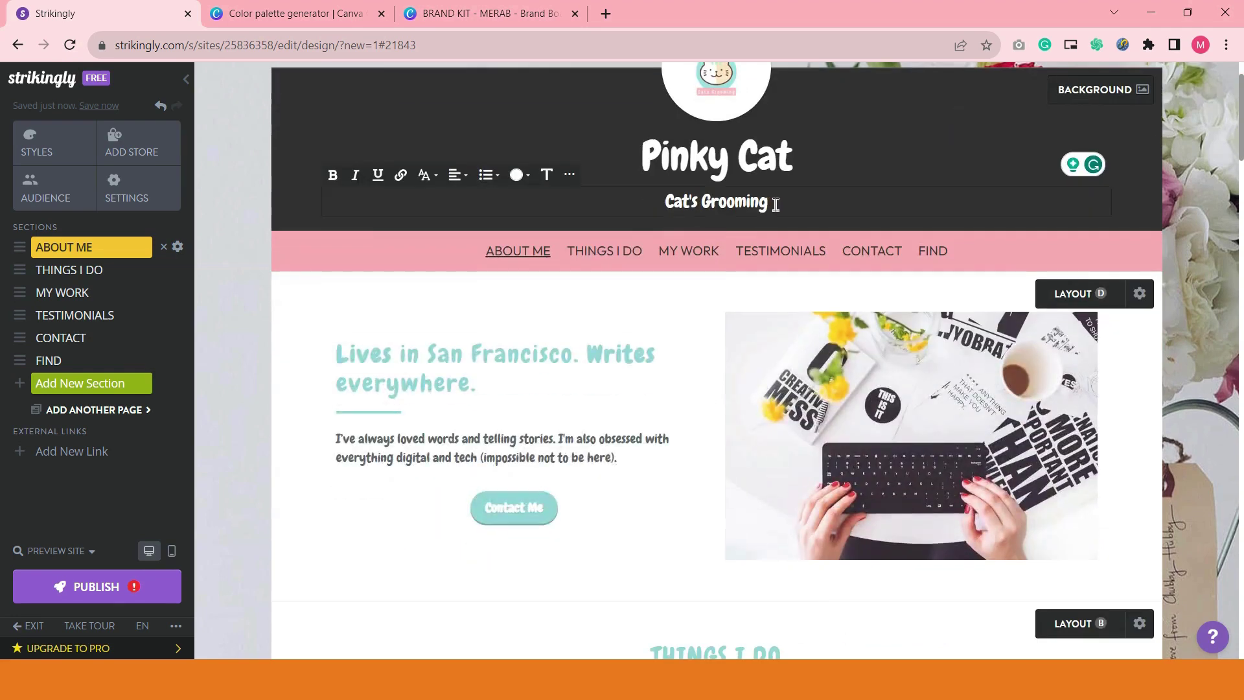
left_click_drag(776, 205, 658, 198)
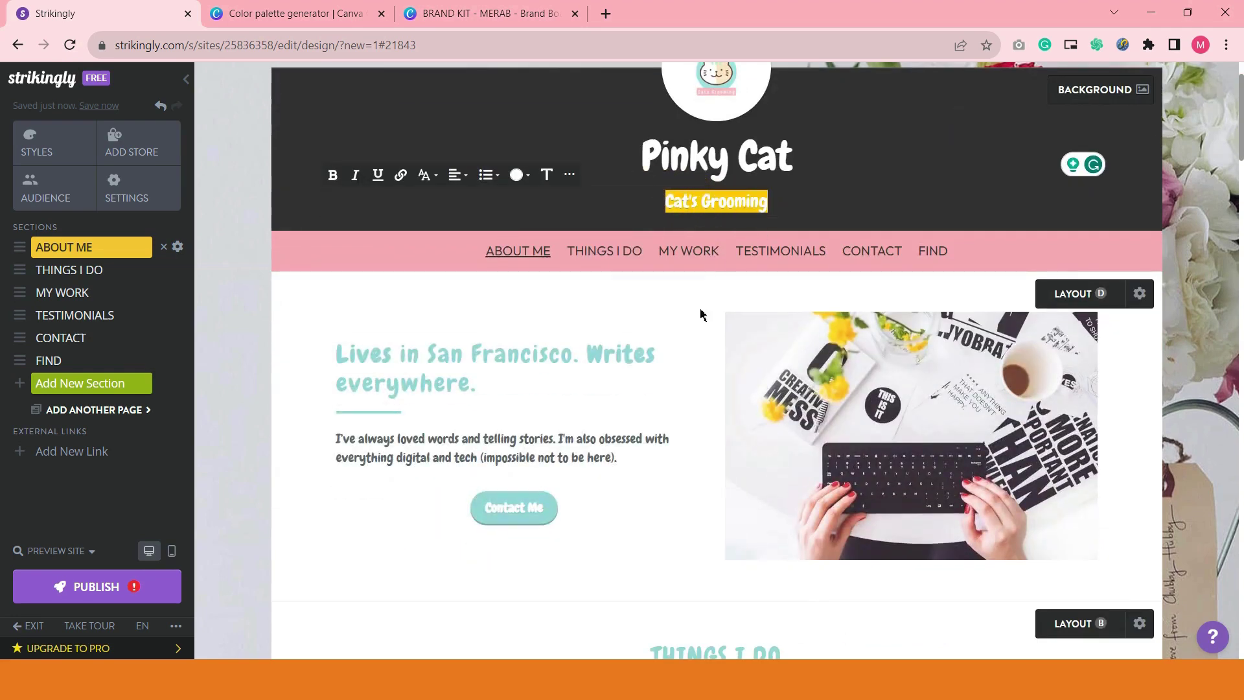
left_click(684, 329)
left_click(379, 354)
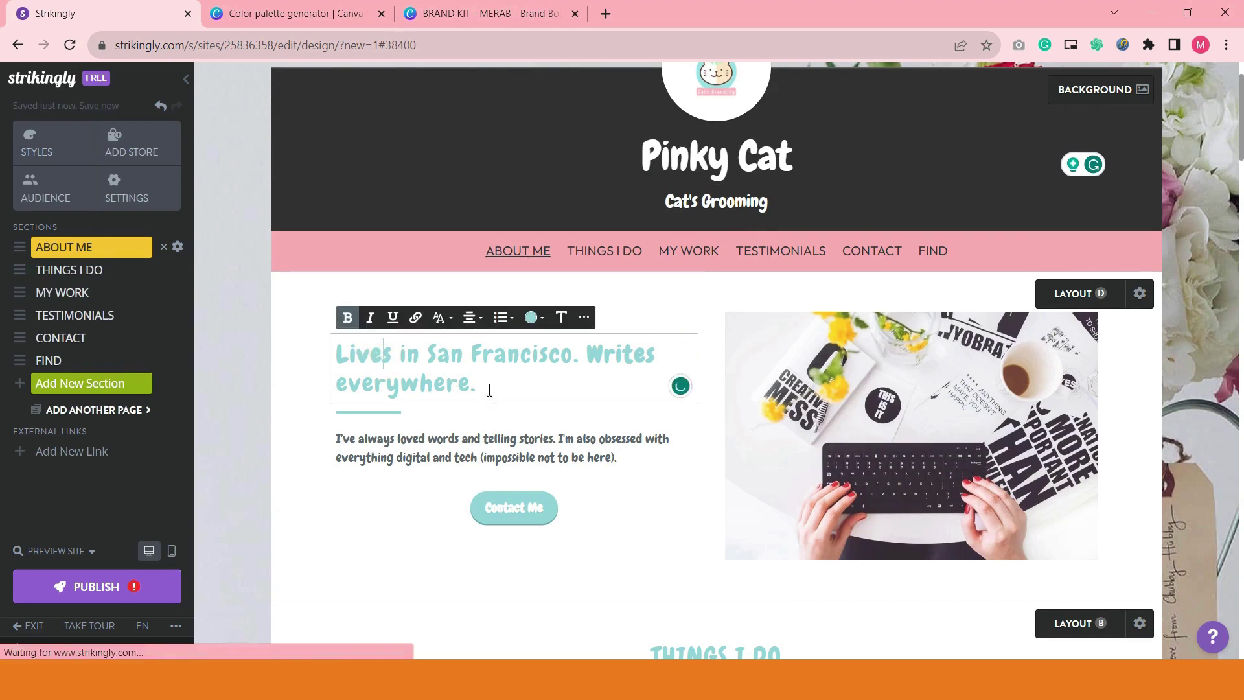
left_click_drag(489, 390, 331, 350)
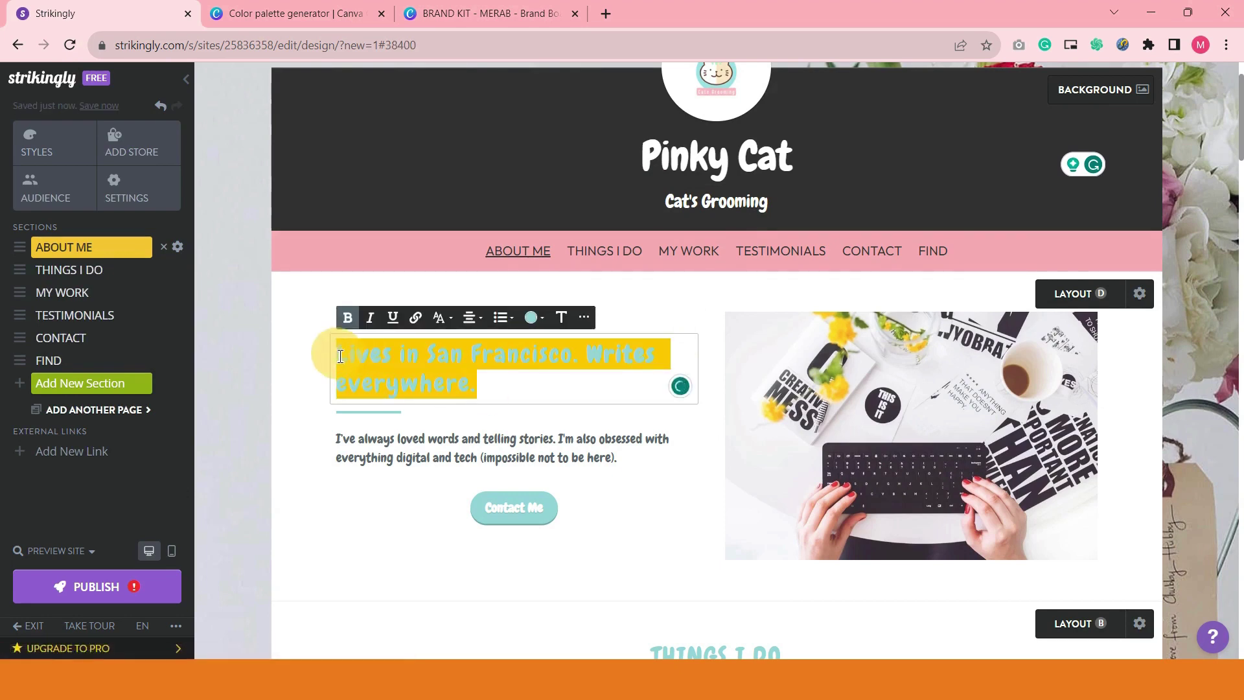
left_click(1216, 286)
left_click(493, 389)
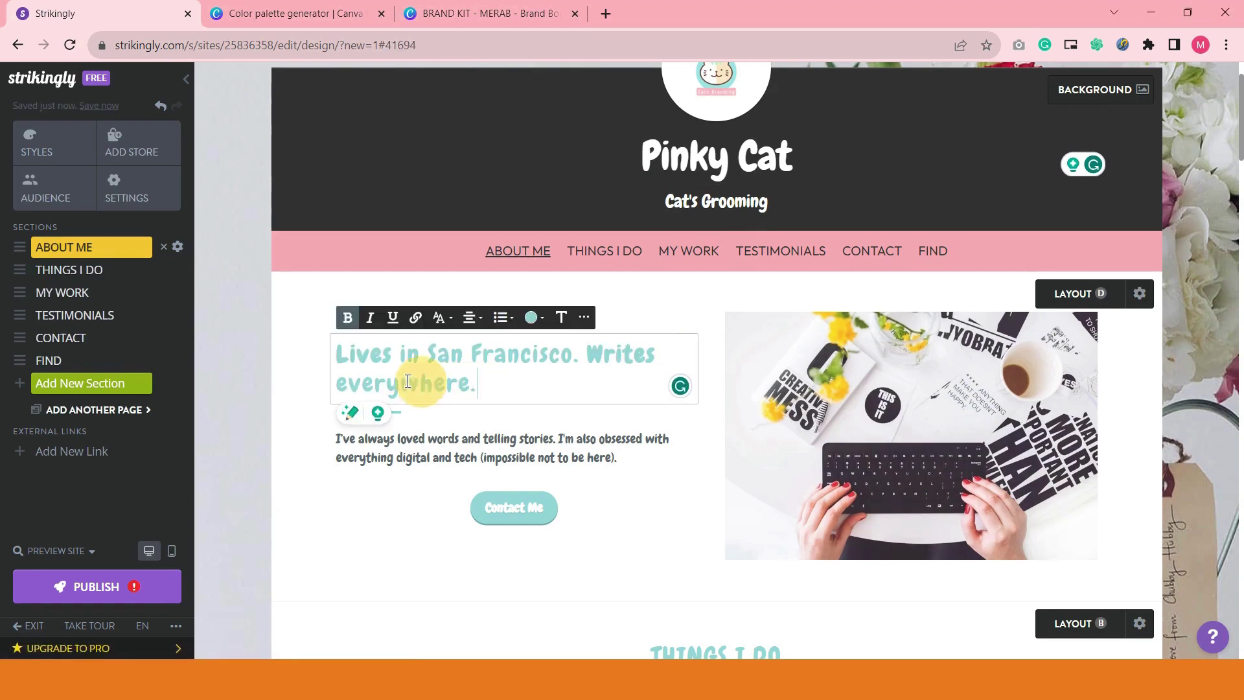
left_click_drag(479, 387, 346, 355)
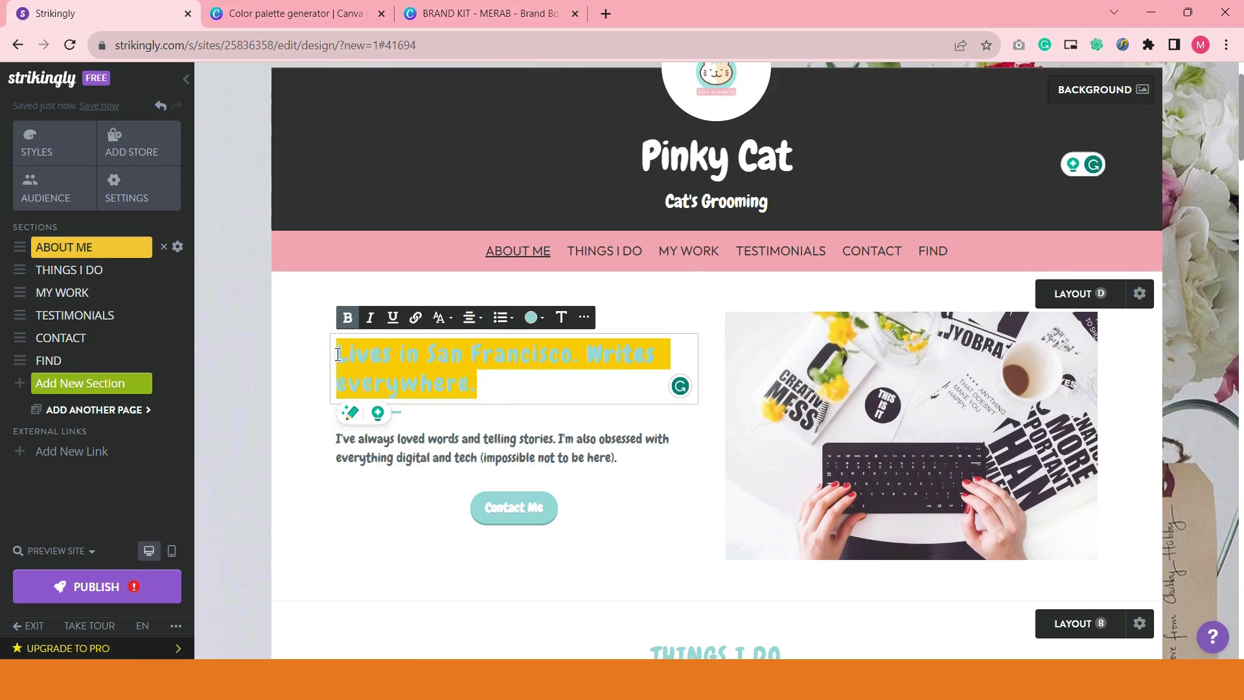
type("Your friend")
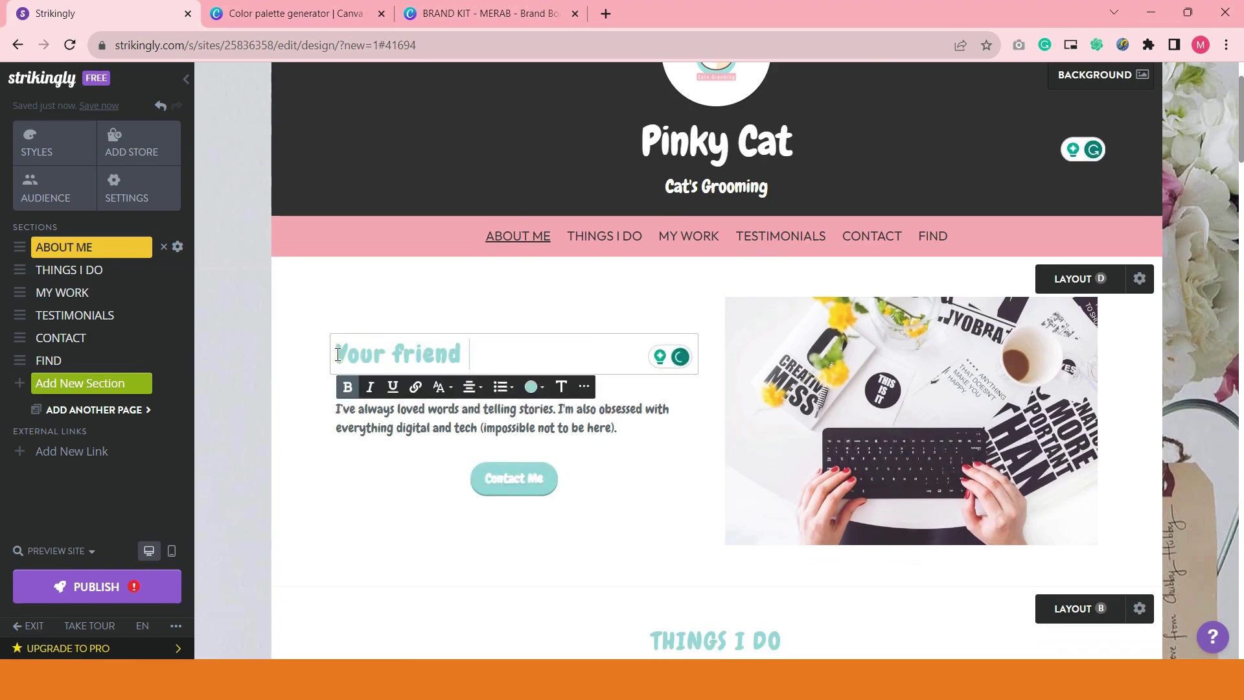
type("ly grooming")
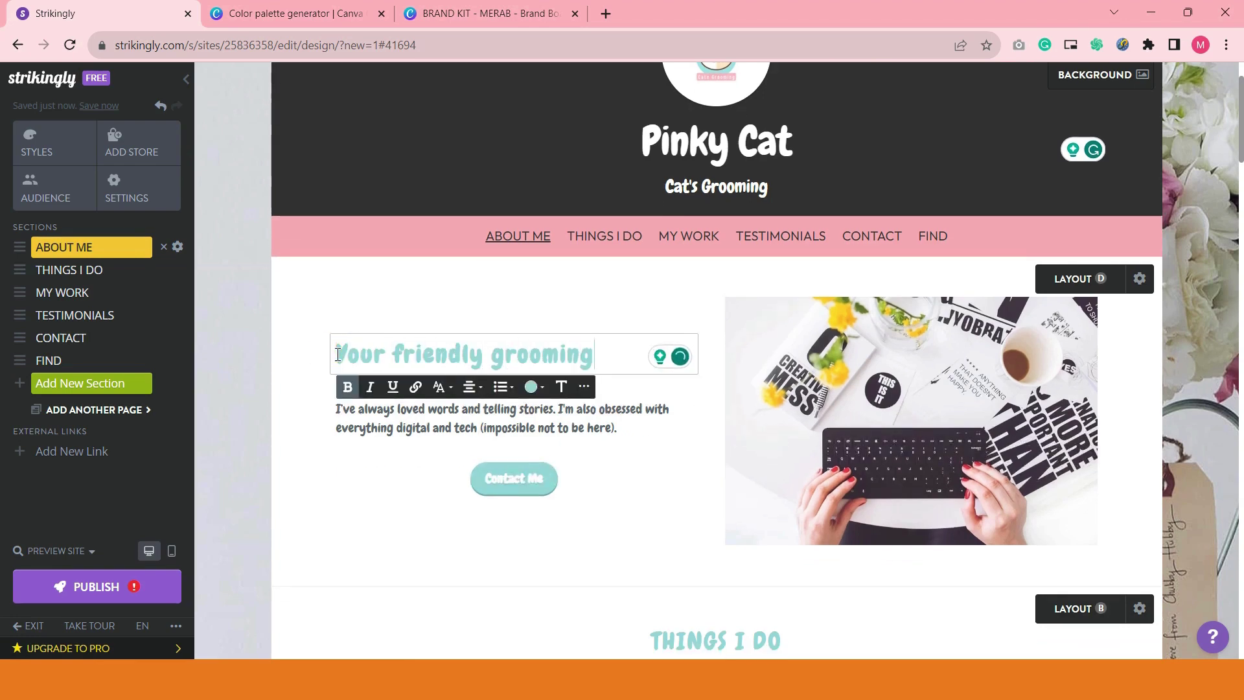
type(" experts")
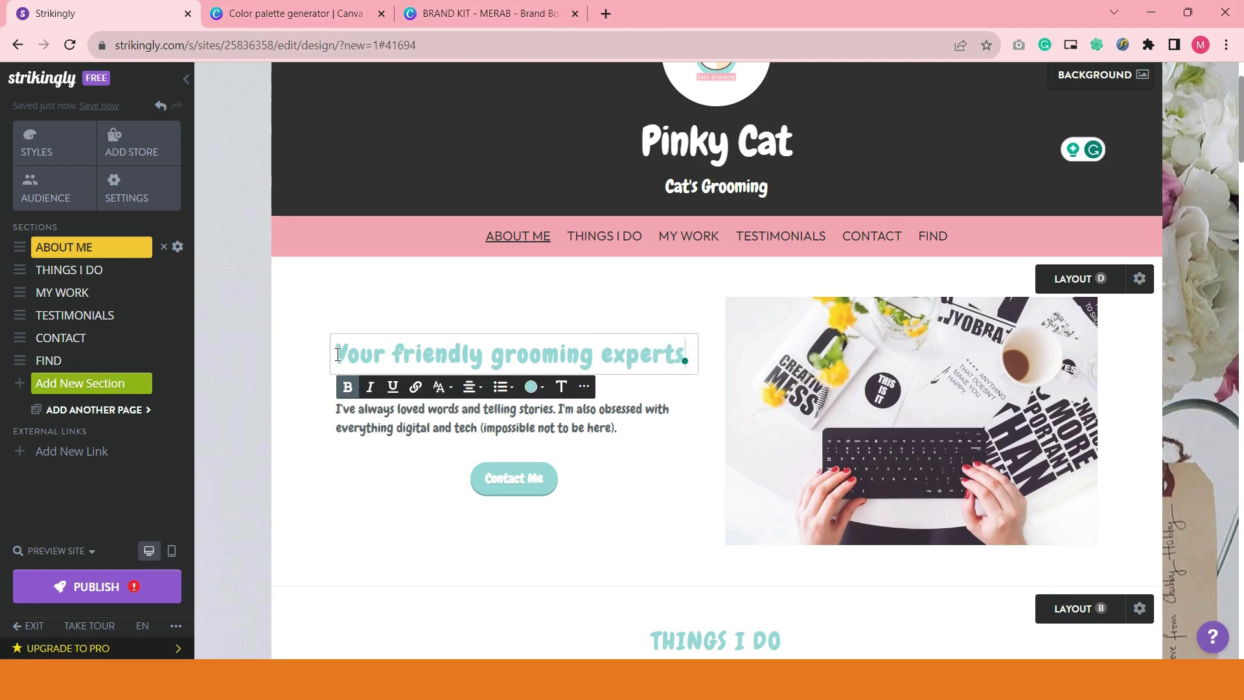
type("!")
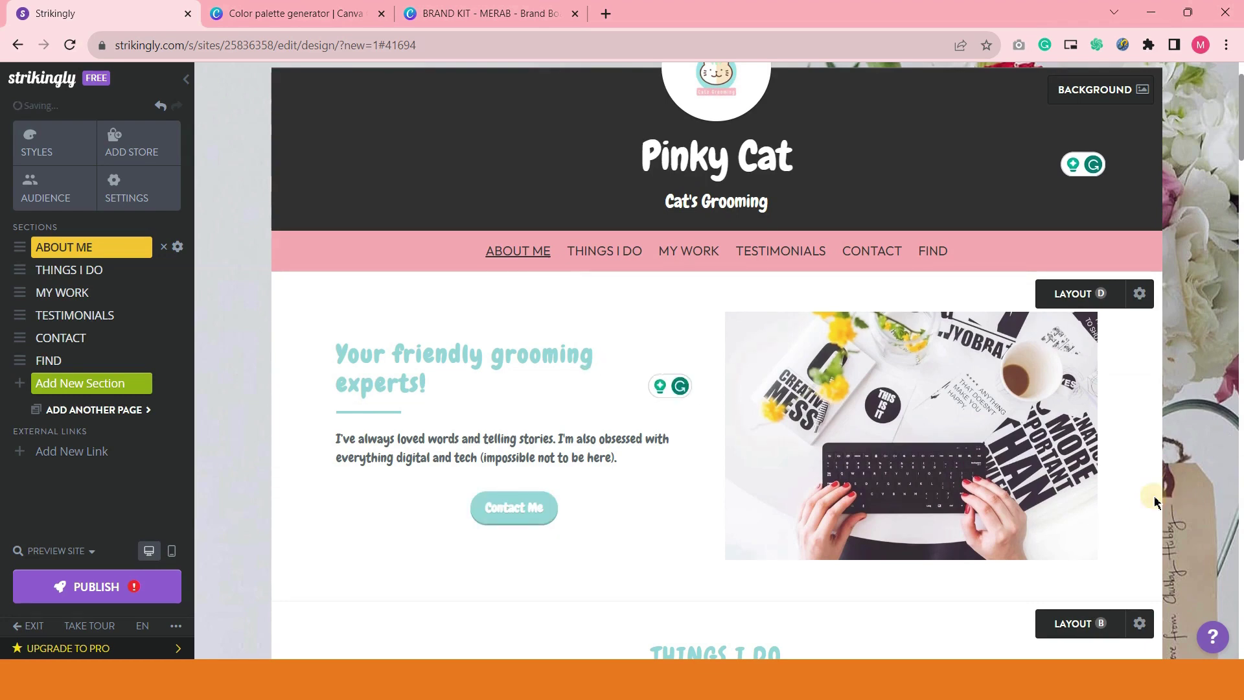
- Replace the paragraph under the About Me heading with the placeholder text "Lorem iposum ...."
scroll(728, 508, "down", 1)
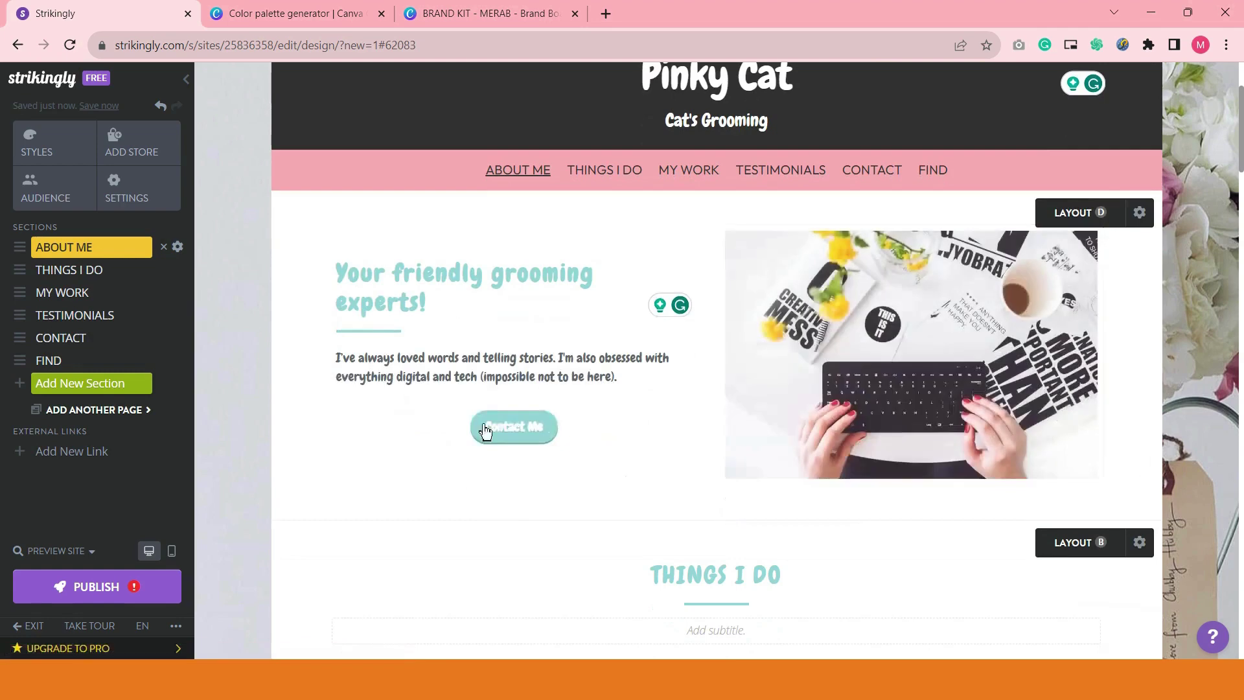
left_click(408, 361)
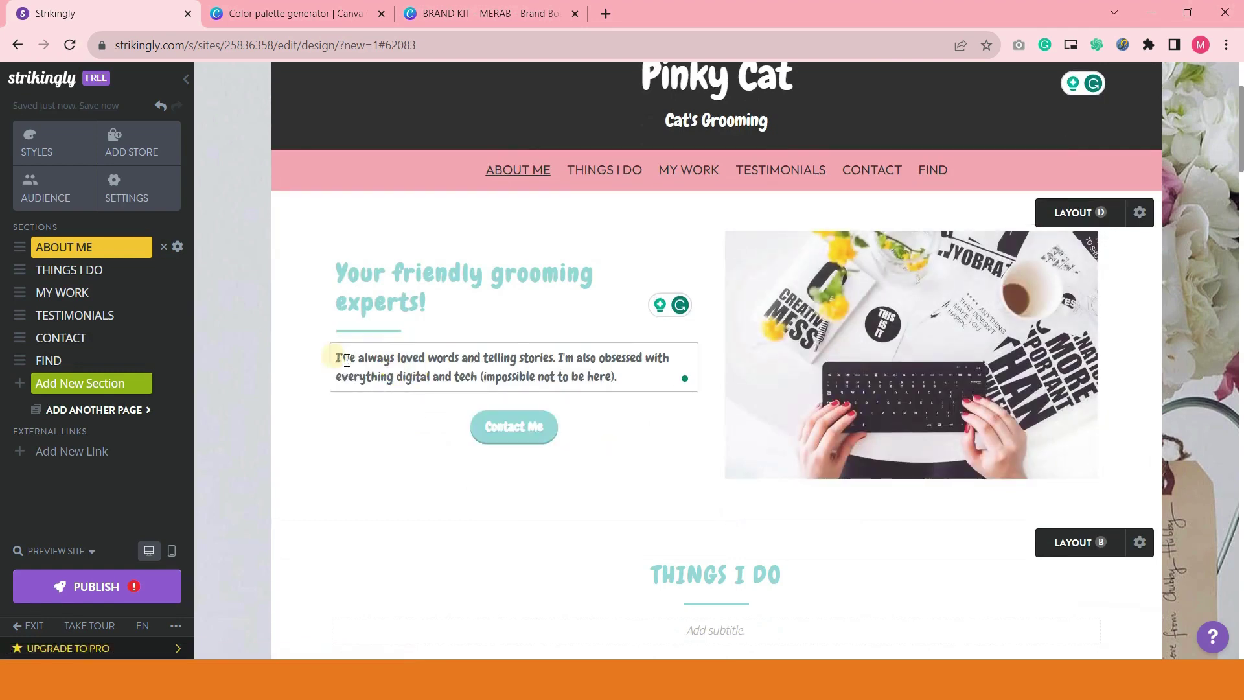
left_click(557, 358)
left_click_drag(641, 382, 330, 369)
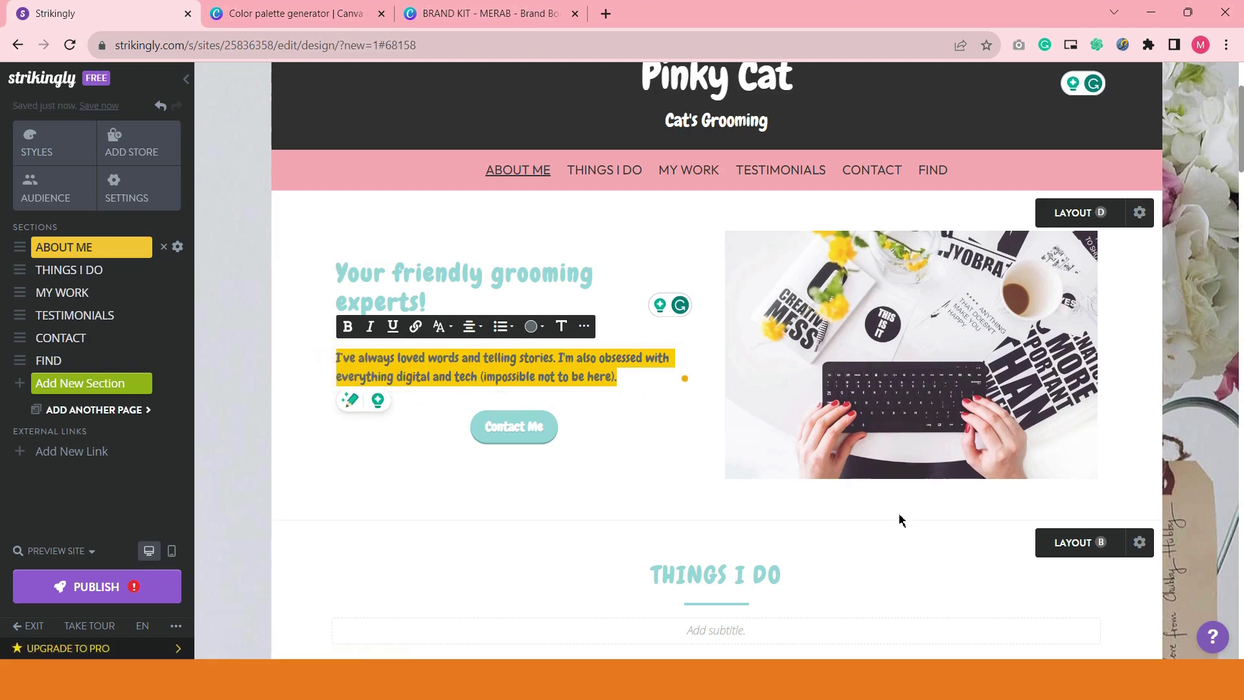
type("Lorem iposum ....")
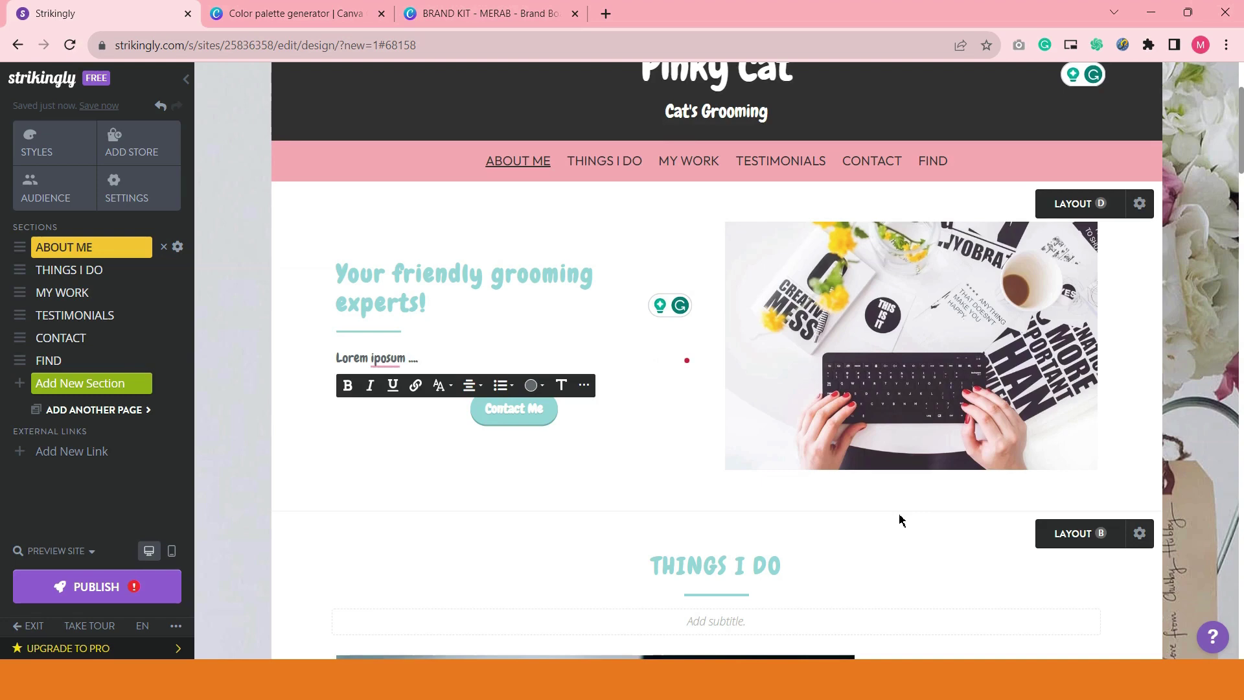
- Open the About Me picture for editing, look at its video embed option and return to the image option
mouse_move(984, 369)
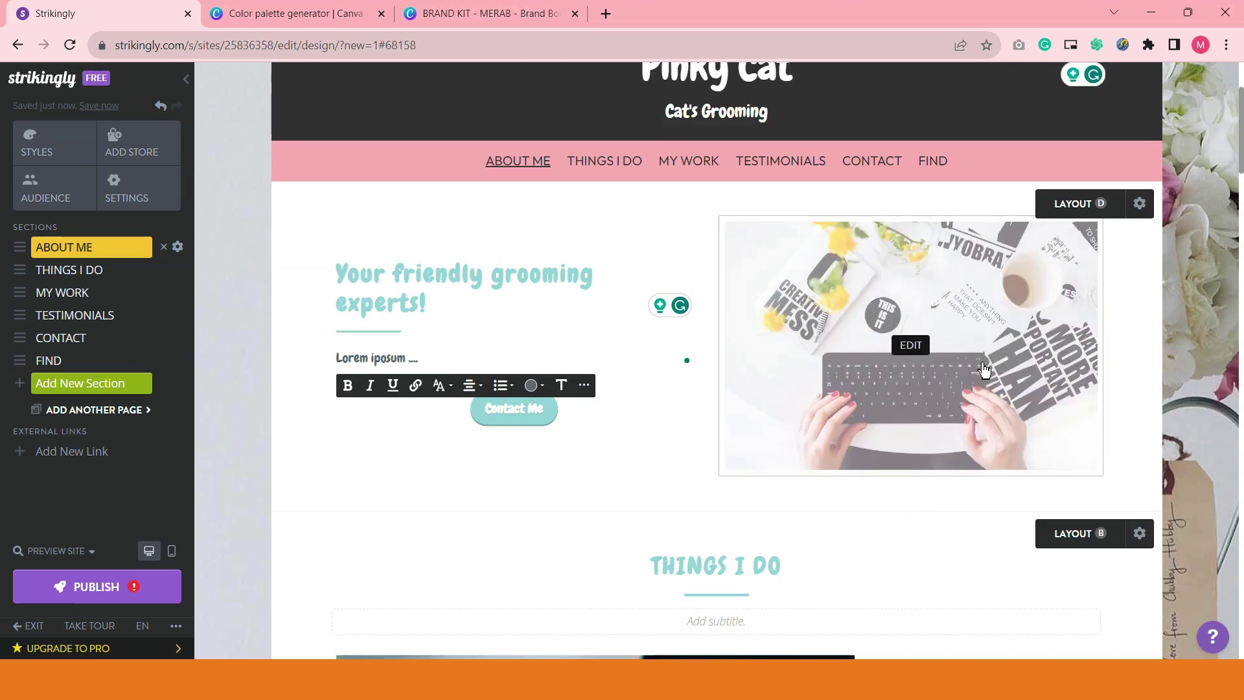
left_click(943, 494)
left_click(921, 353)
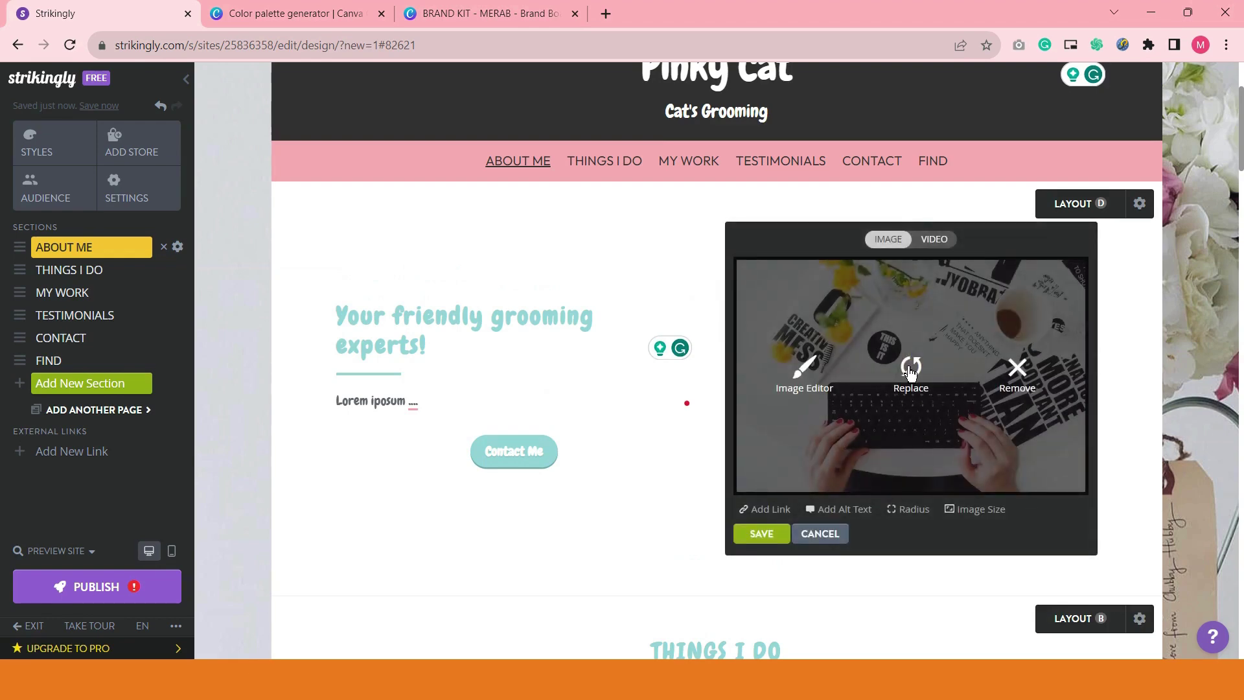
left_click(943, 243)
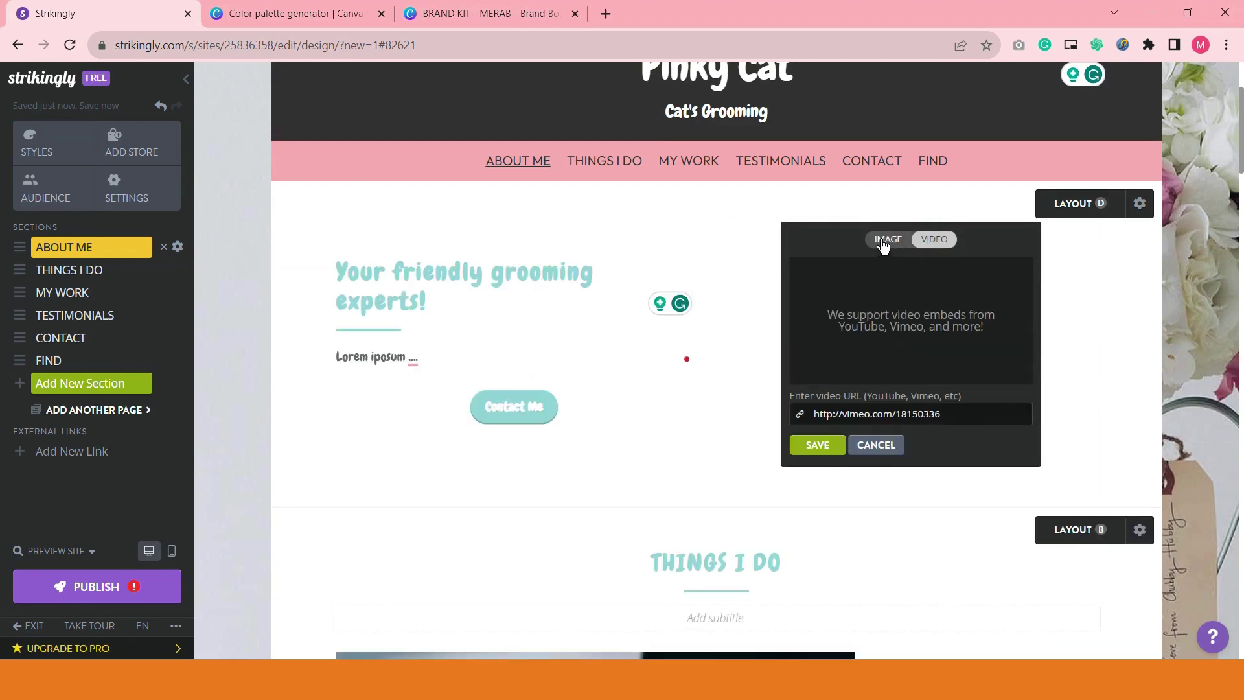
left_click(856, 416)
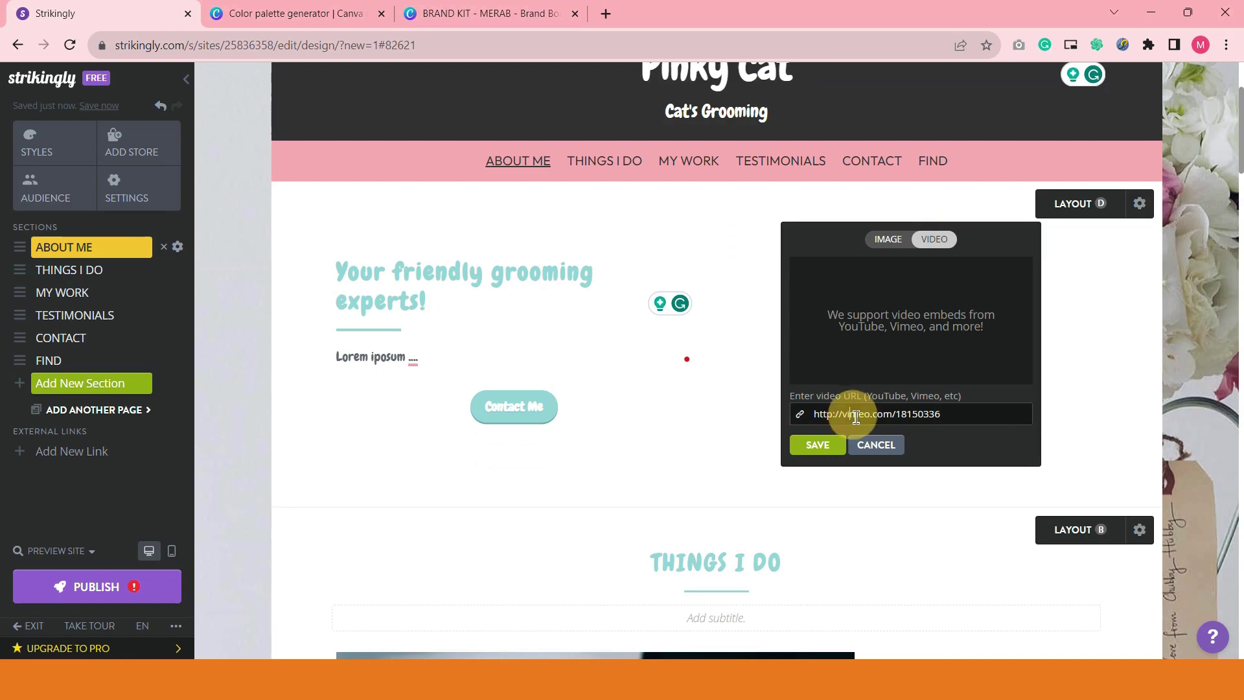
triple_click(856, 416)
left_click(958, 412)
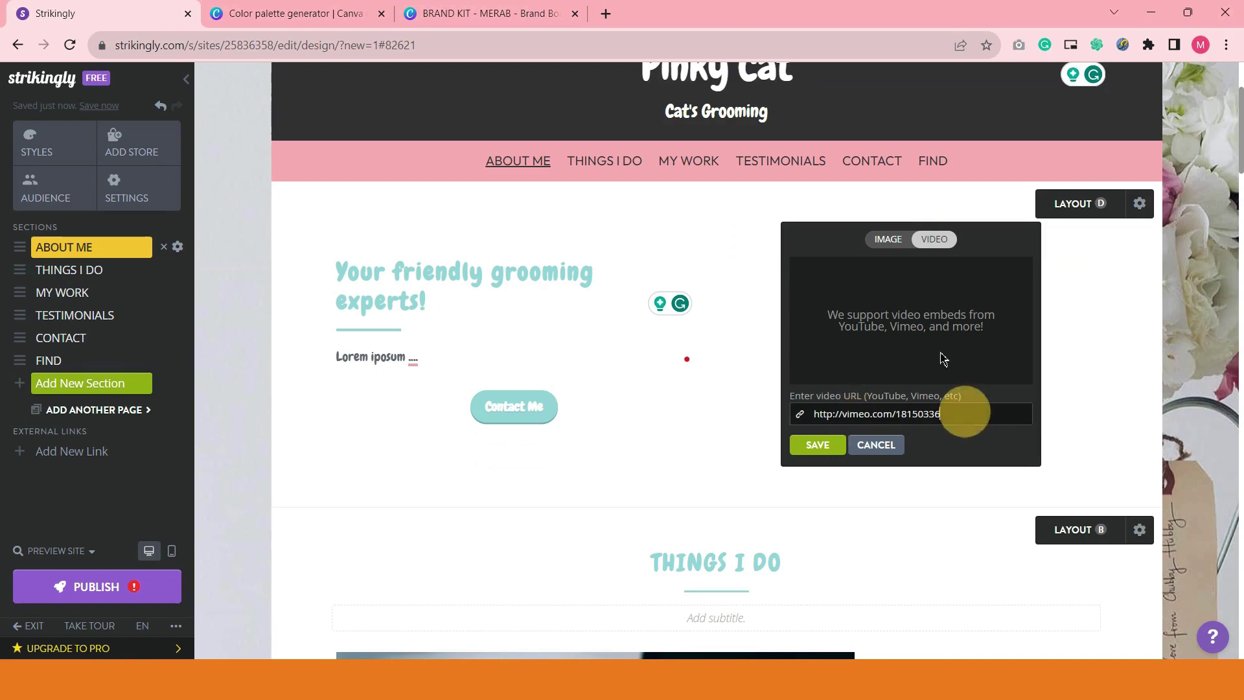
left_click(893, 255)
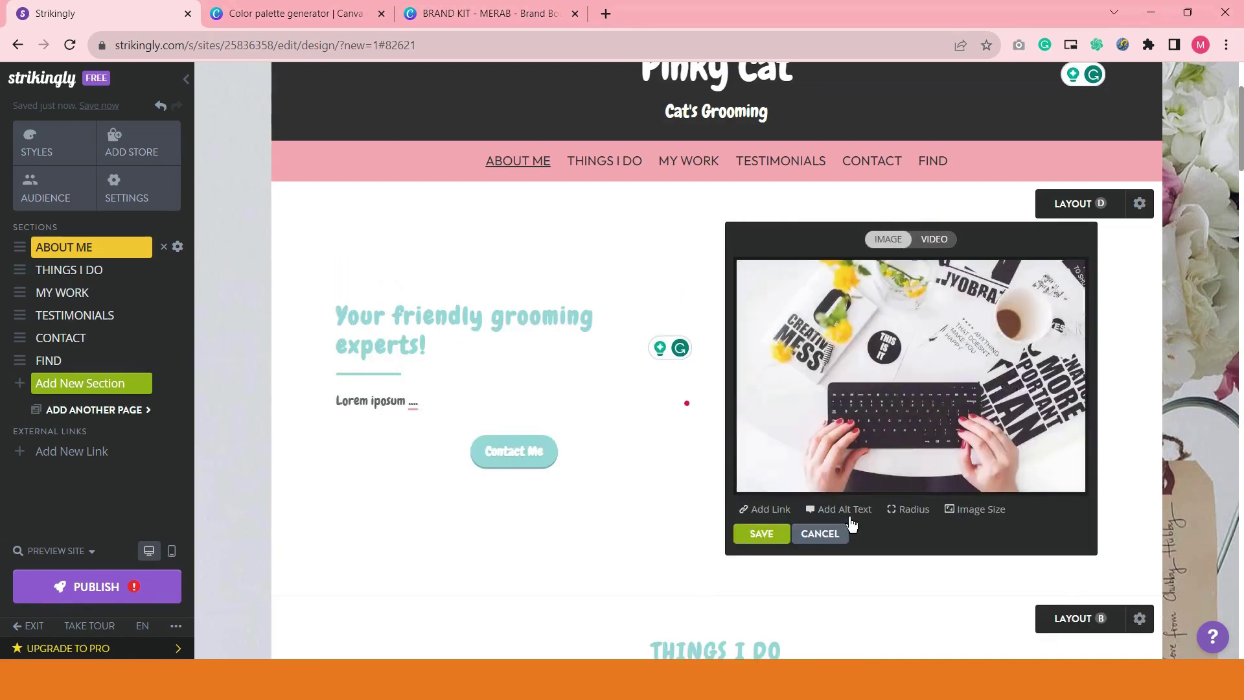
- Replace the About Me section's picture with the previously uploaded Pinky Cat logo and save it
left_click(911, 389)
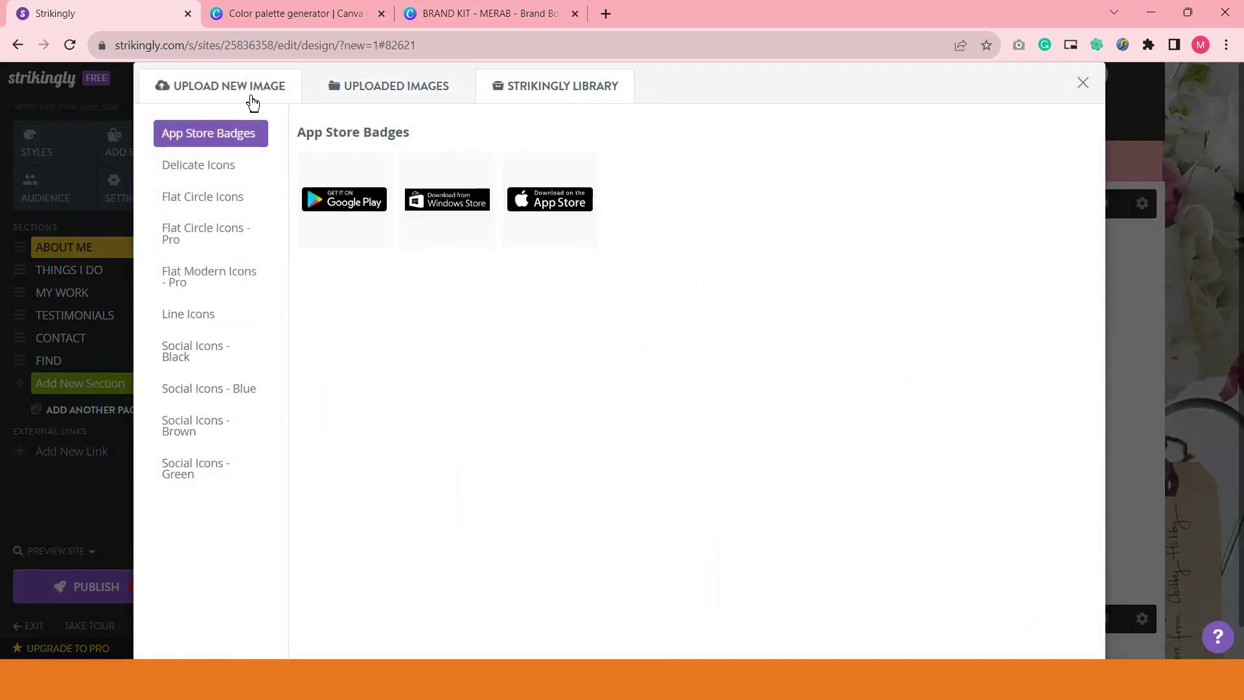
left_click(369, 88)
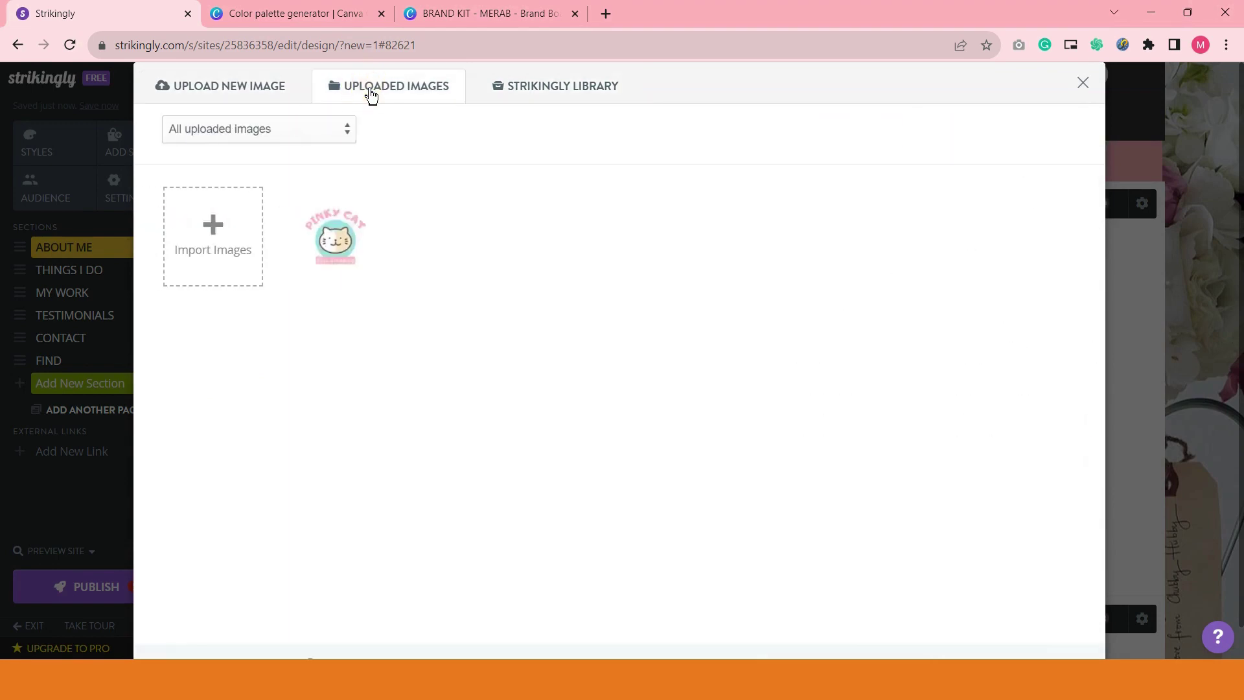
left_click(345, 254)
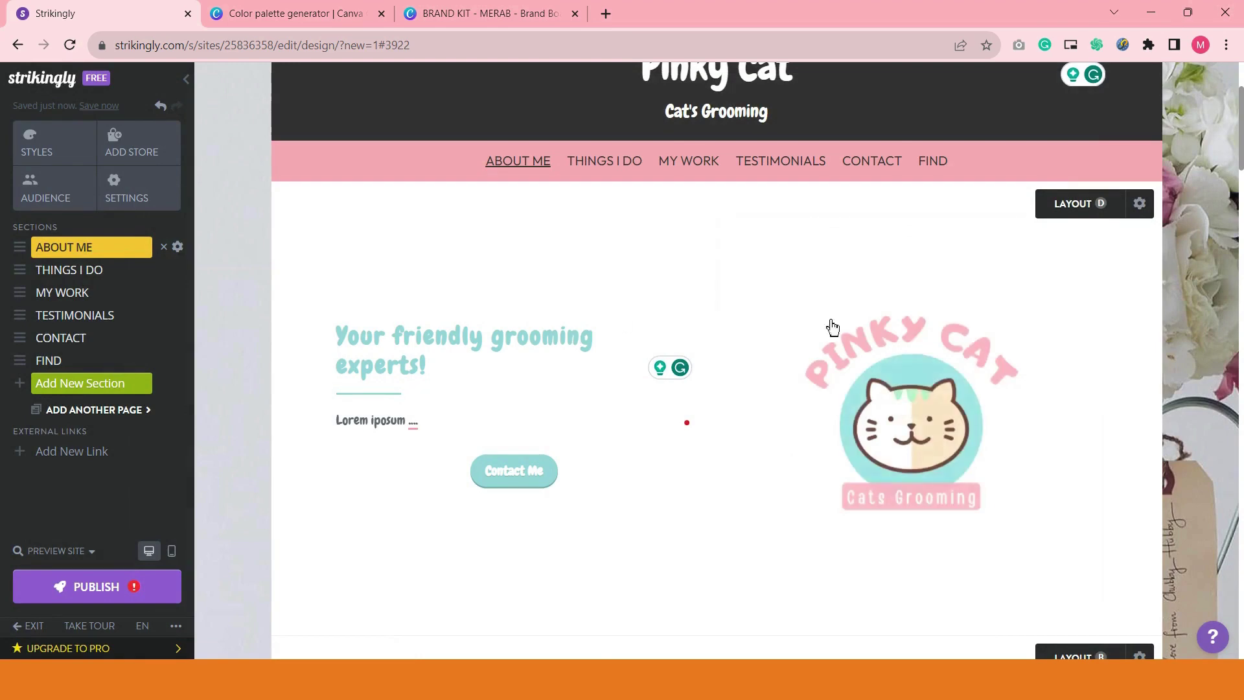
- Change the text of the About Me section's contact button to "Contact Us"
scroll(1024, 428, "down", 3)
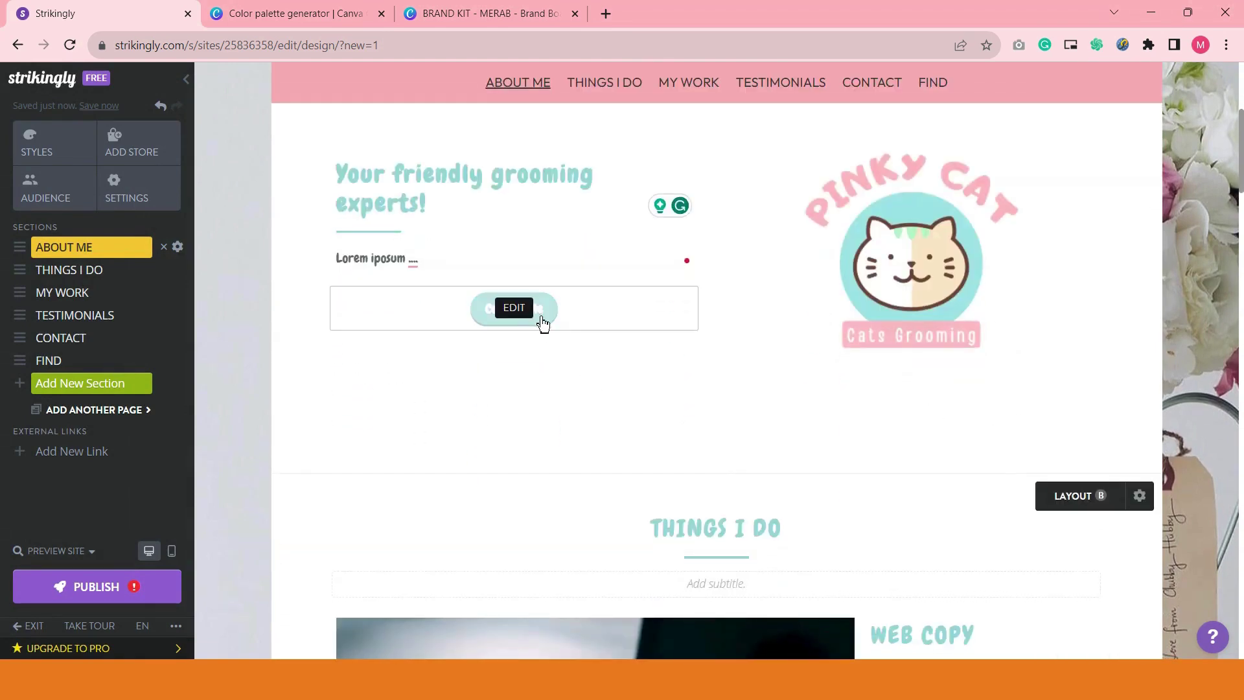
left_click(524, 318)
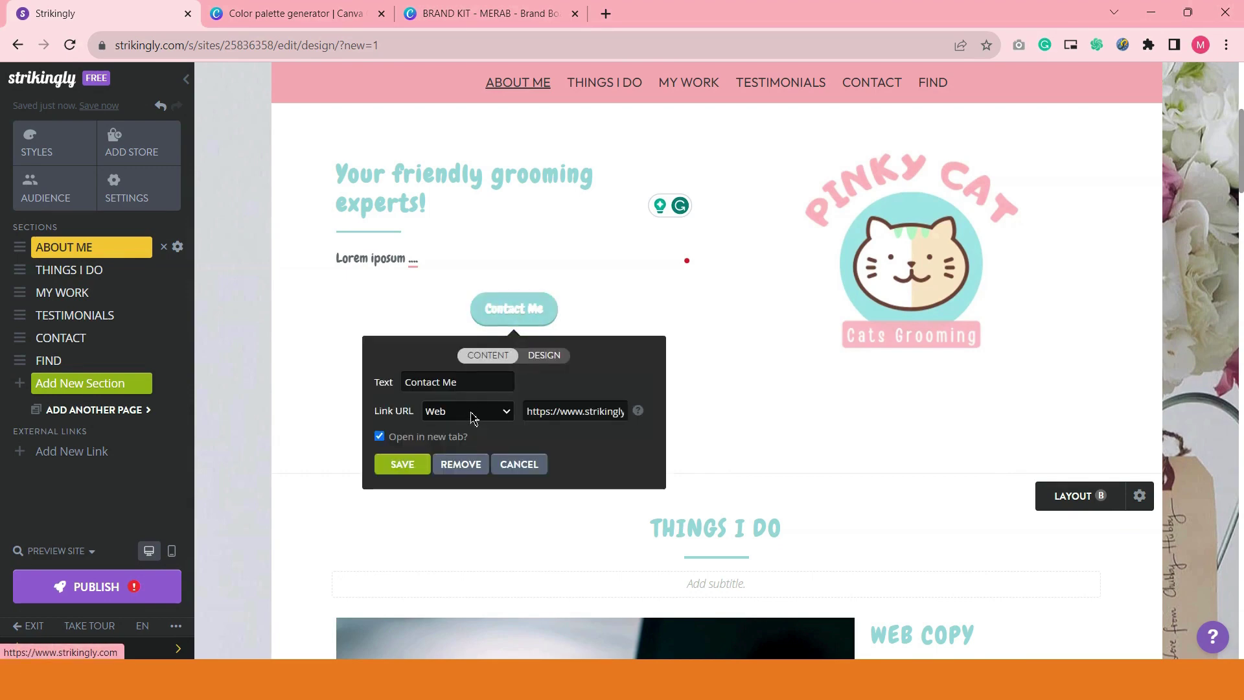
double_click(447, 383)
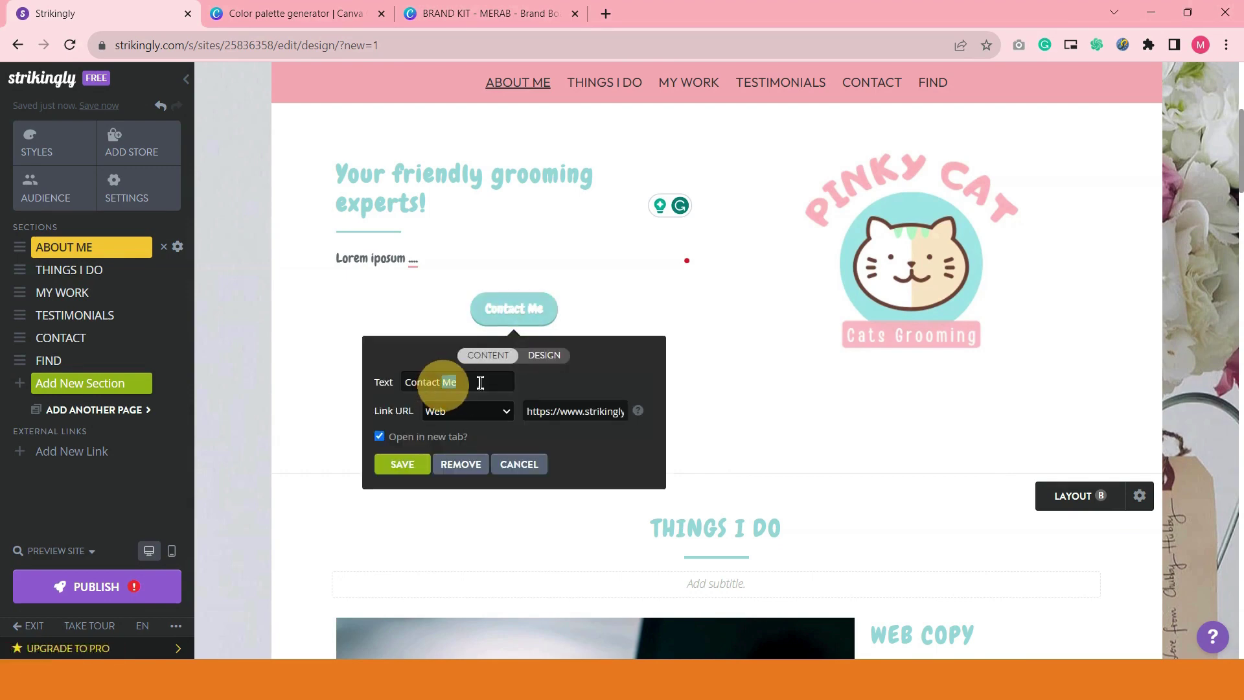
type("Us")
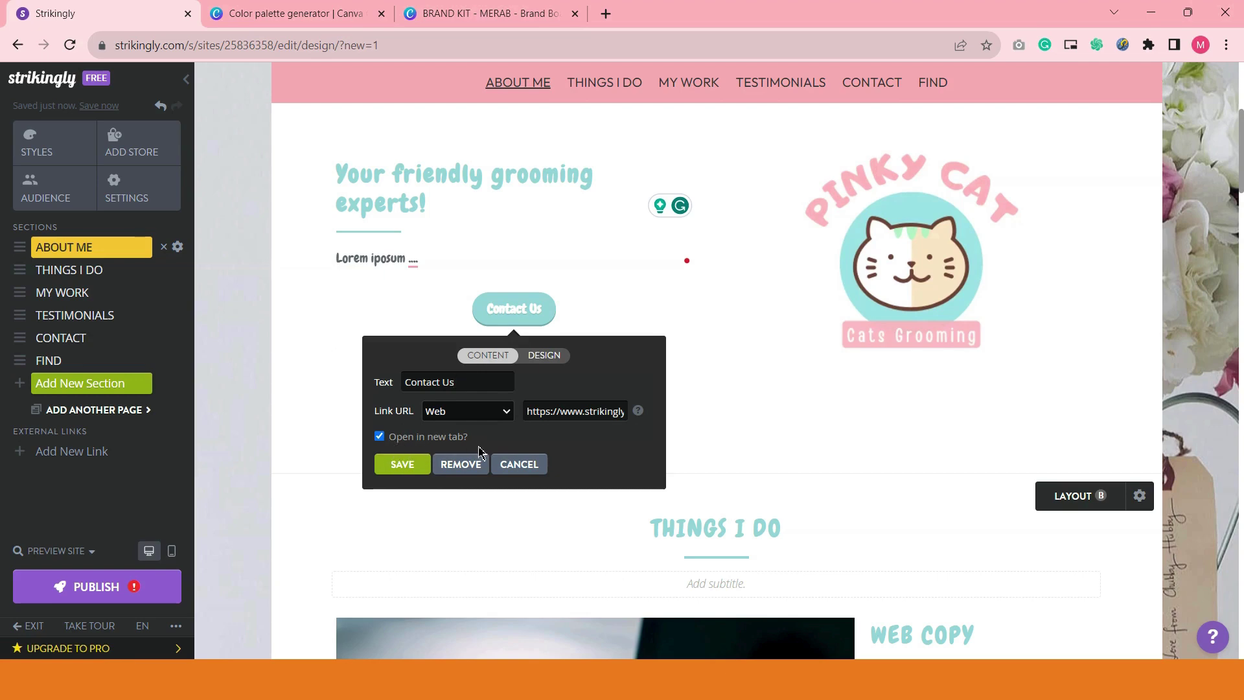
- Link the Contact Us button to section #5 of the page and save the button settings
left_click(502, 415)
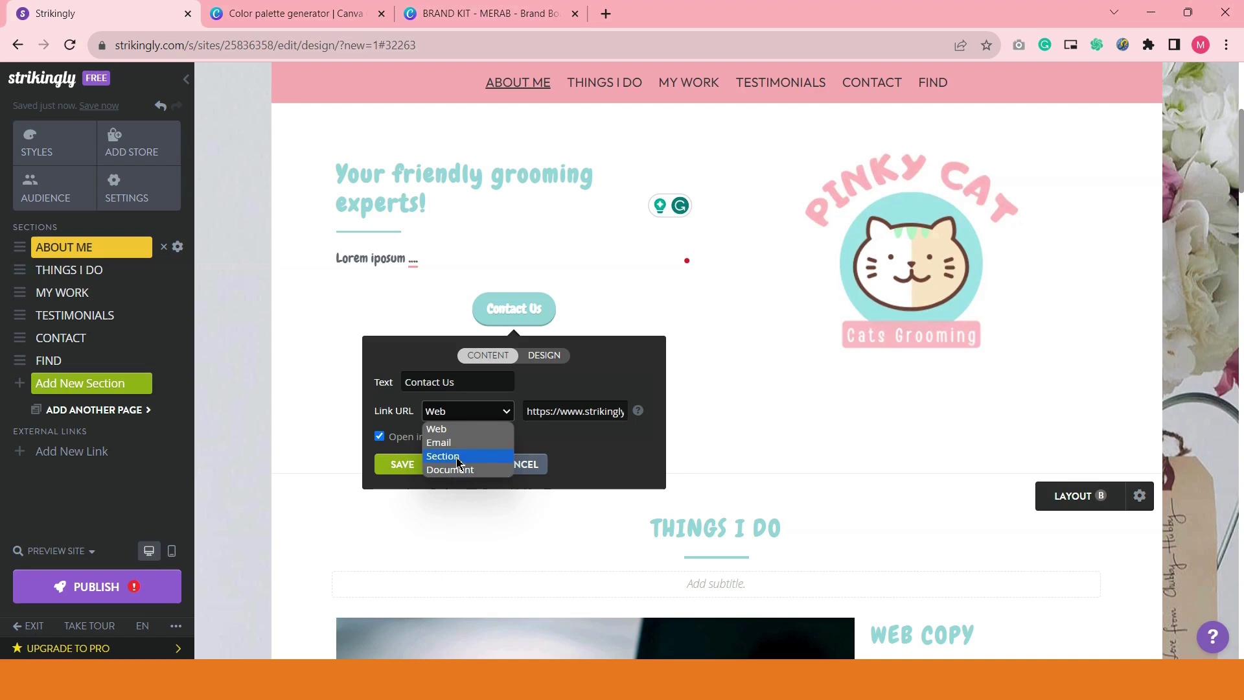
left_click(456, 456)
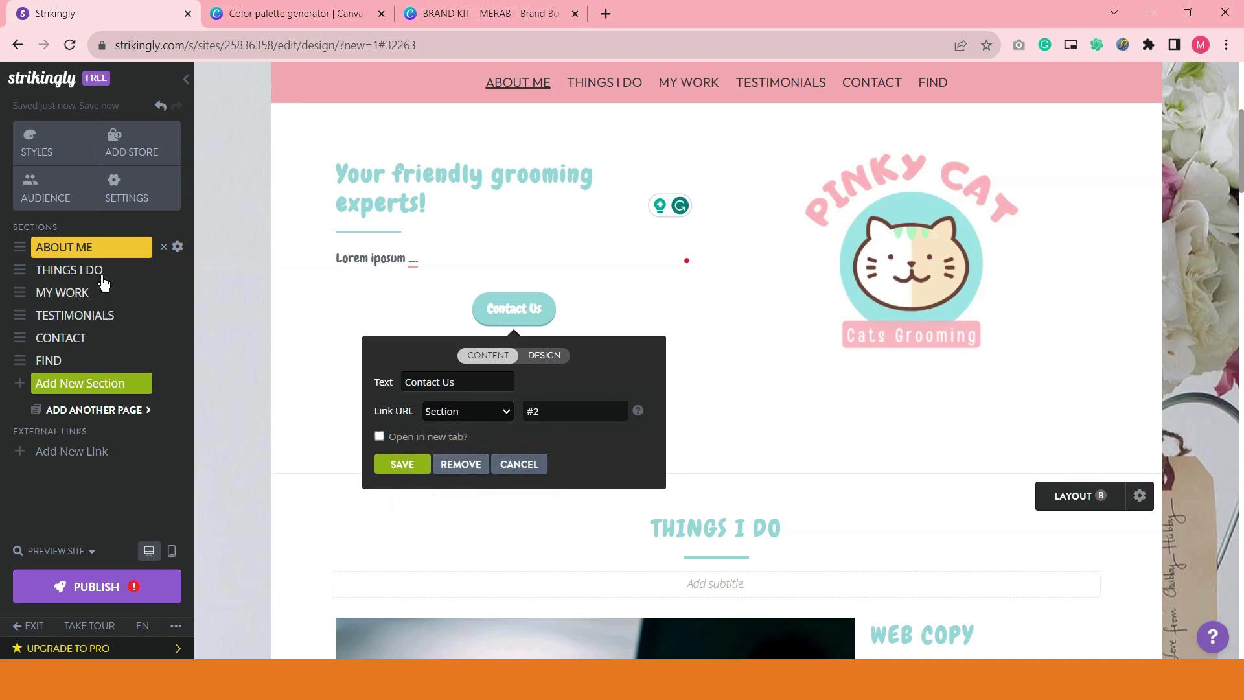
left_click(536, 414)
double_click(536, 413)
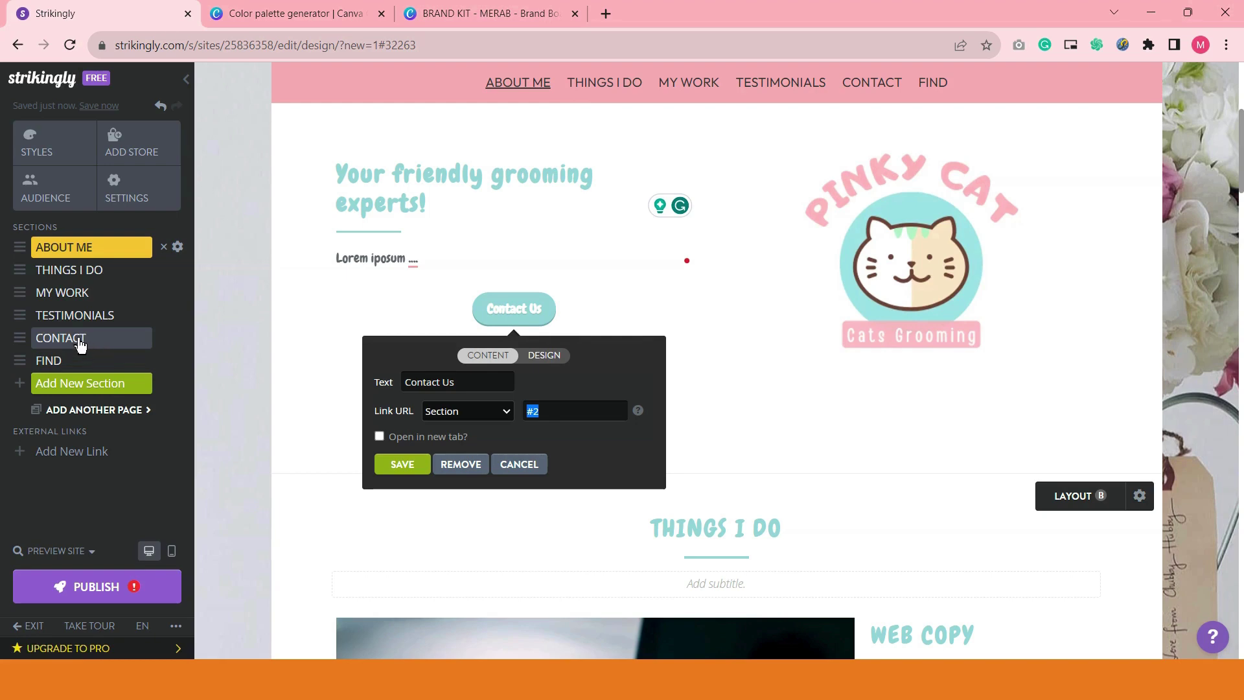
left_click(561, 409)
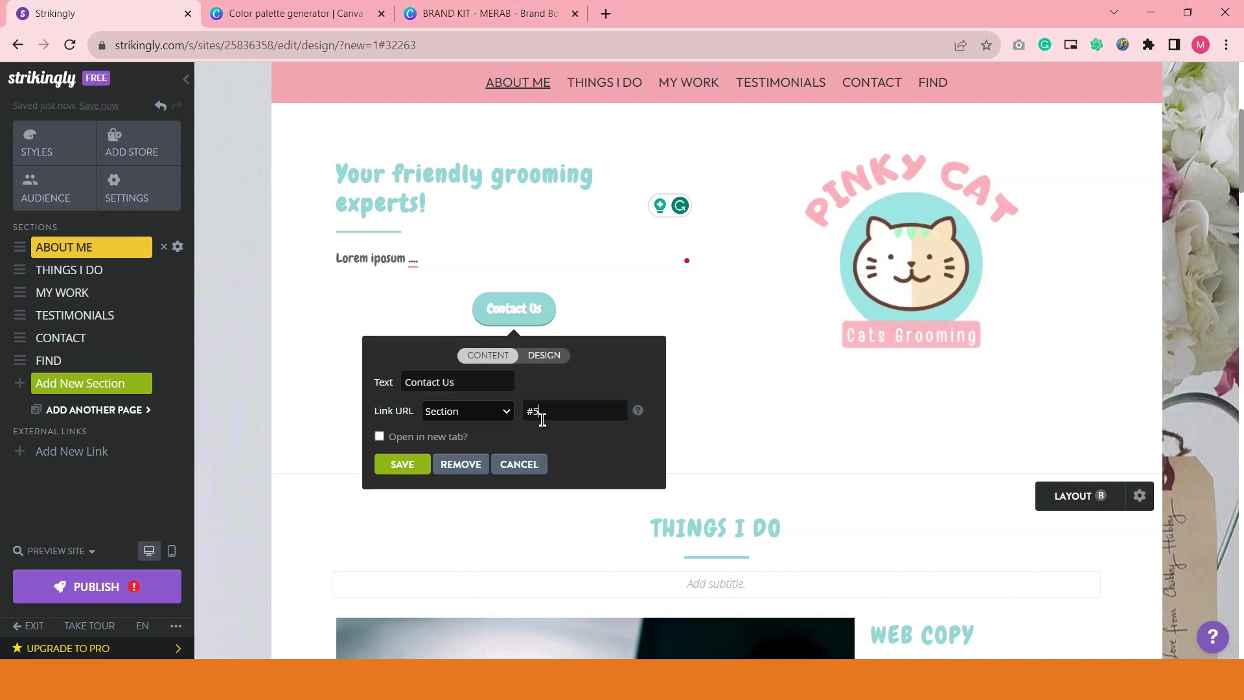
left_click(408, 465)
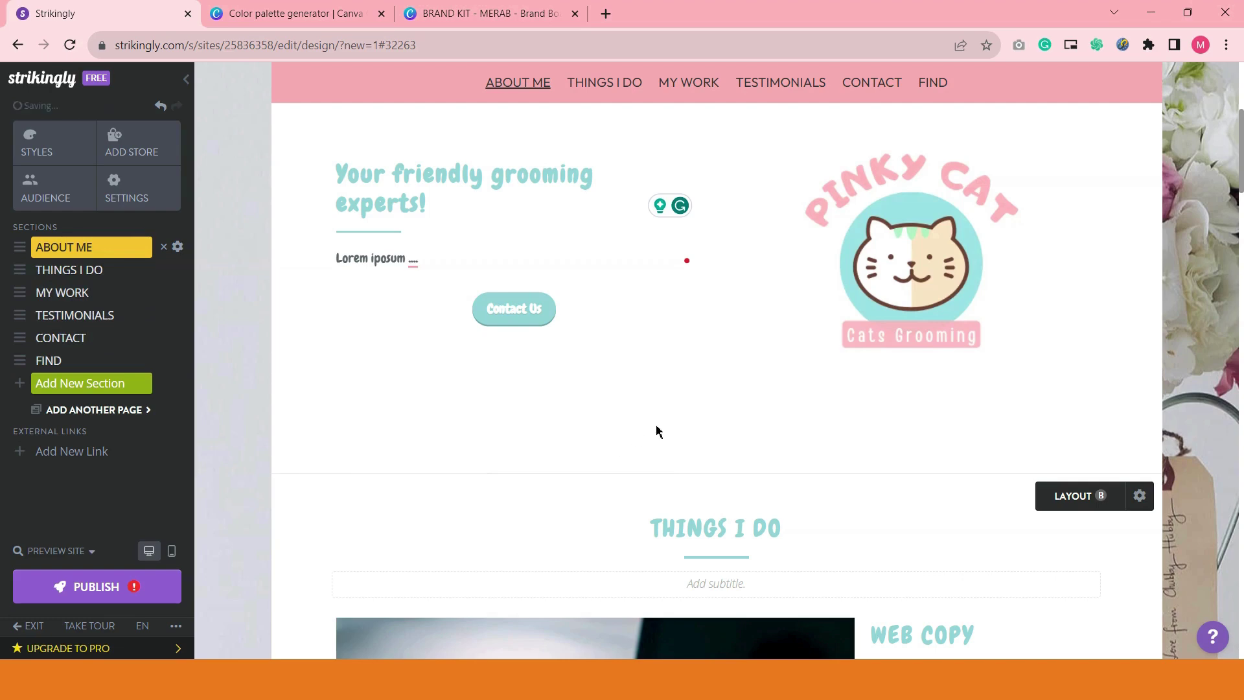
- Publish the site and open the live page at pinkycat.mystrikingly.com to view the About Me section
left_click(130, 593)
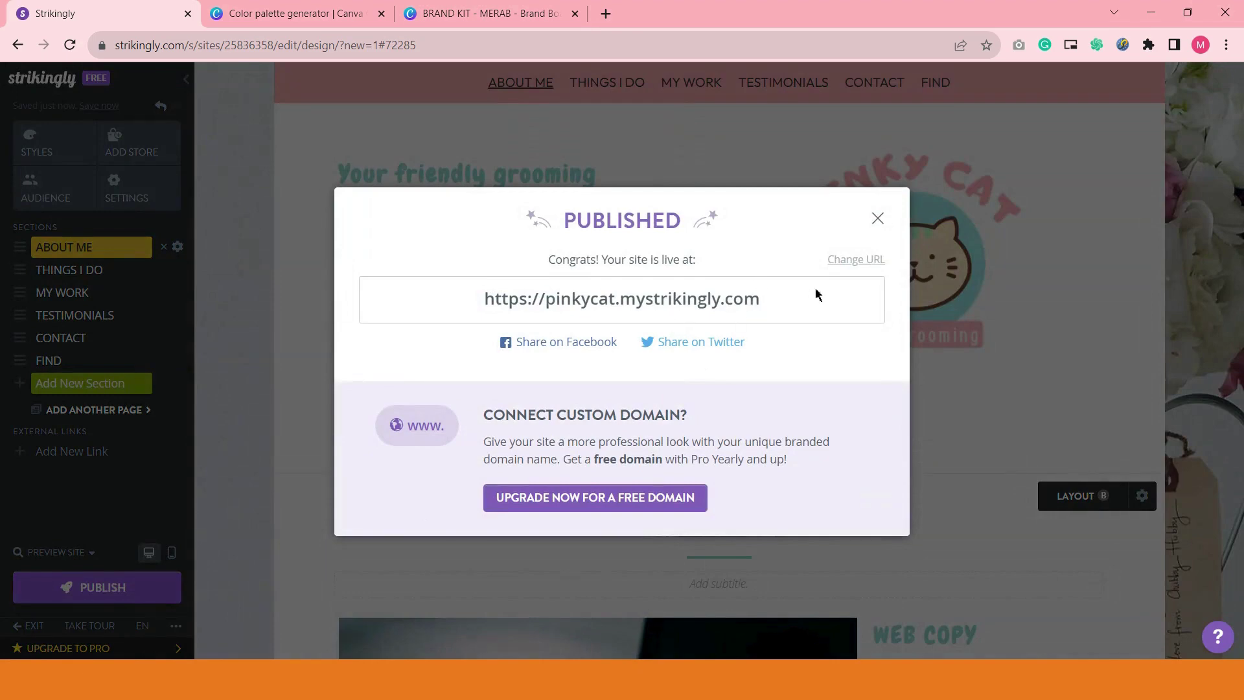
left_click(640, 305)
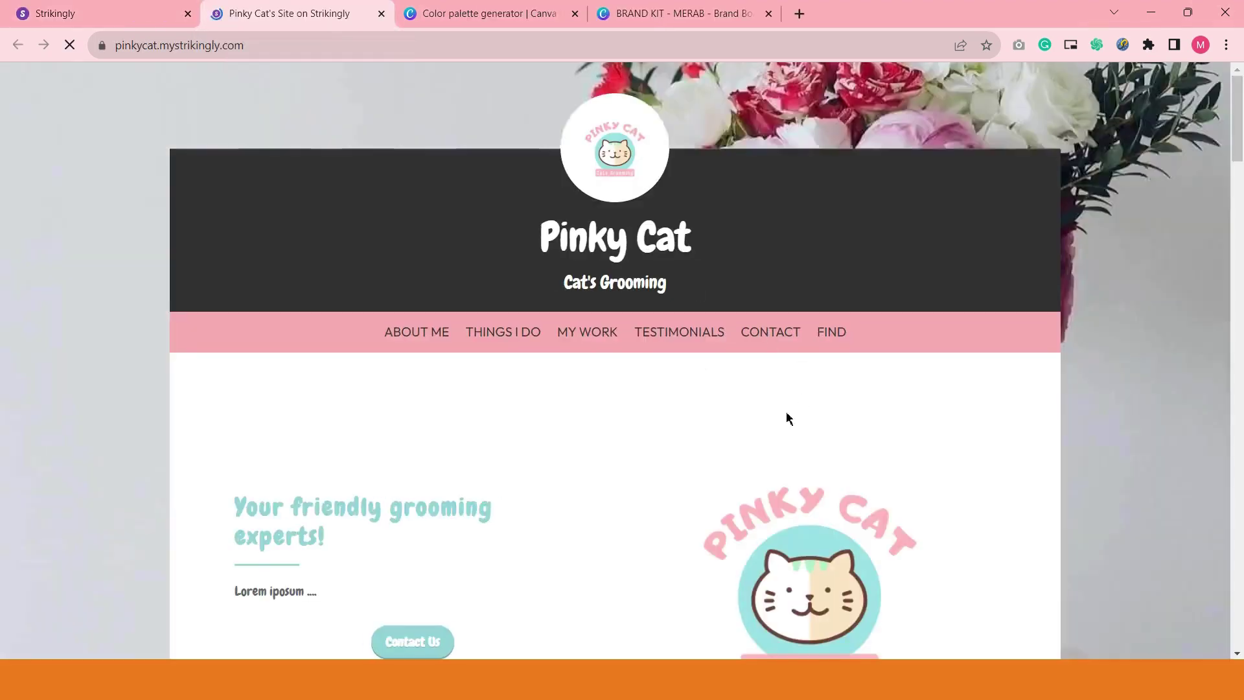
scroll(719, 413, "down", 3)
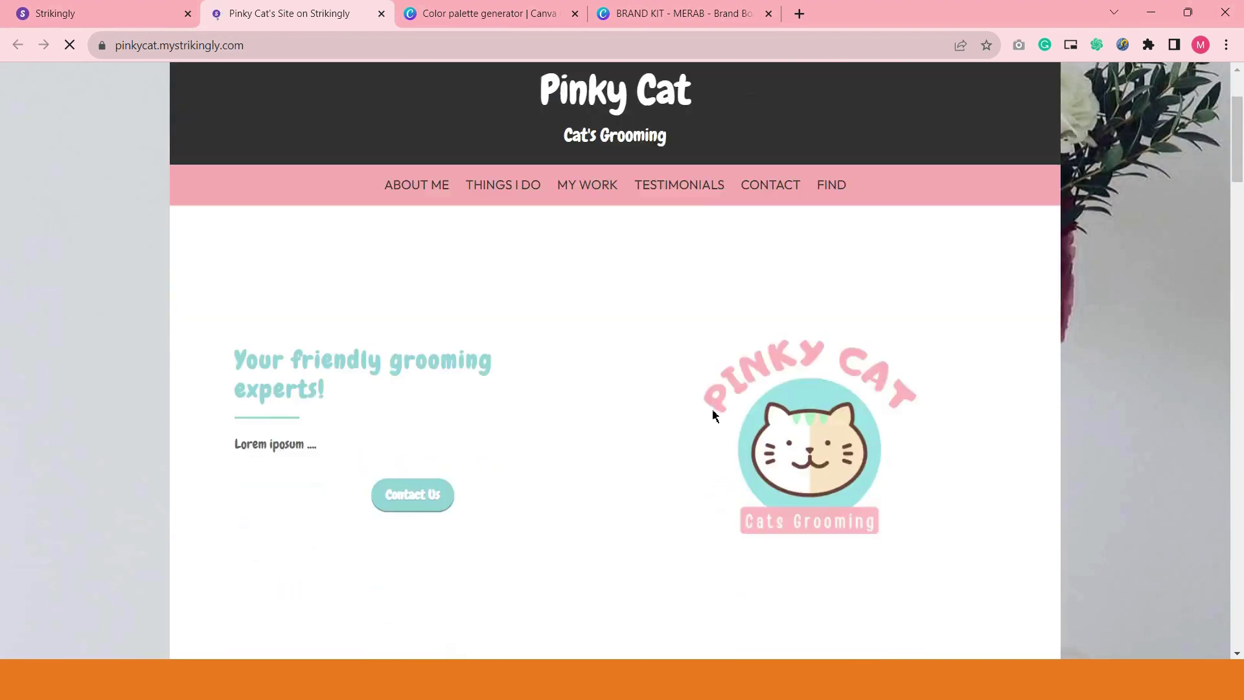
- Test the live Contact Us button, dismiss the site's alert, and check the contact form's Name, Email and Message fields
left_click(423, 491)
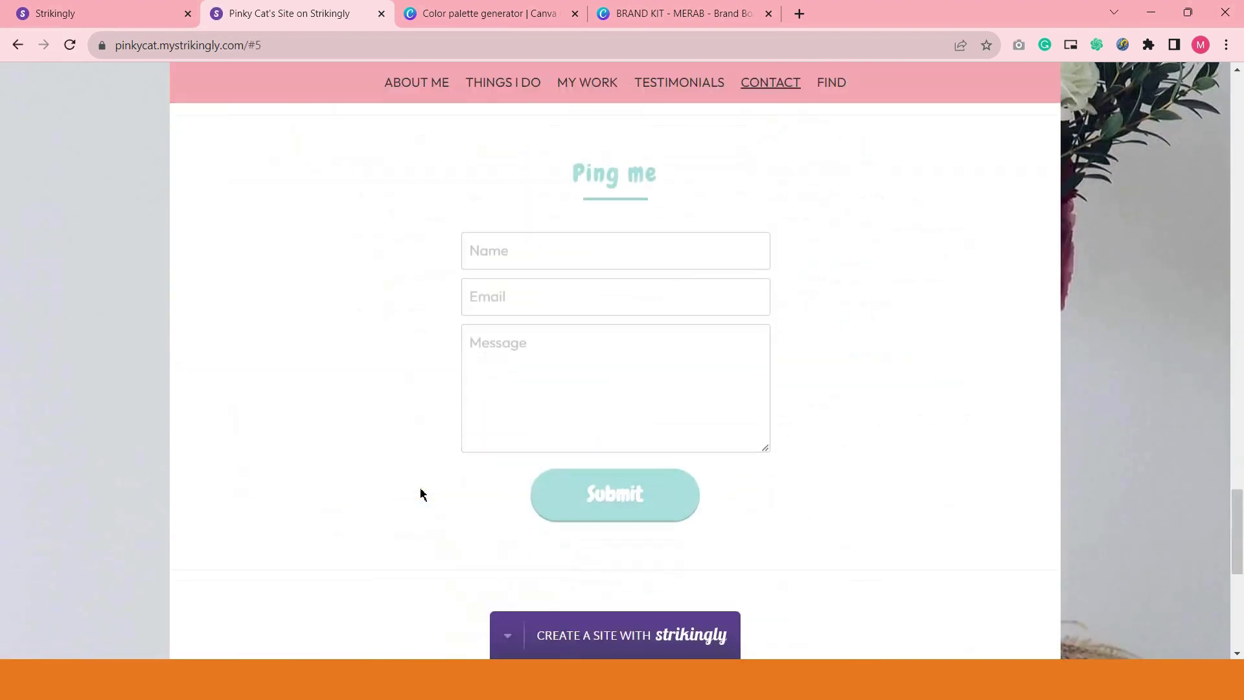
left_click(720, 269)
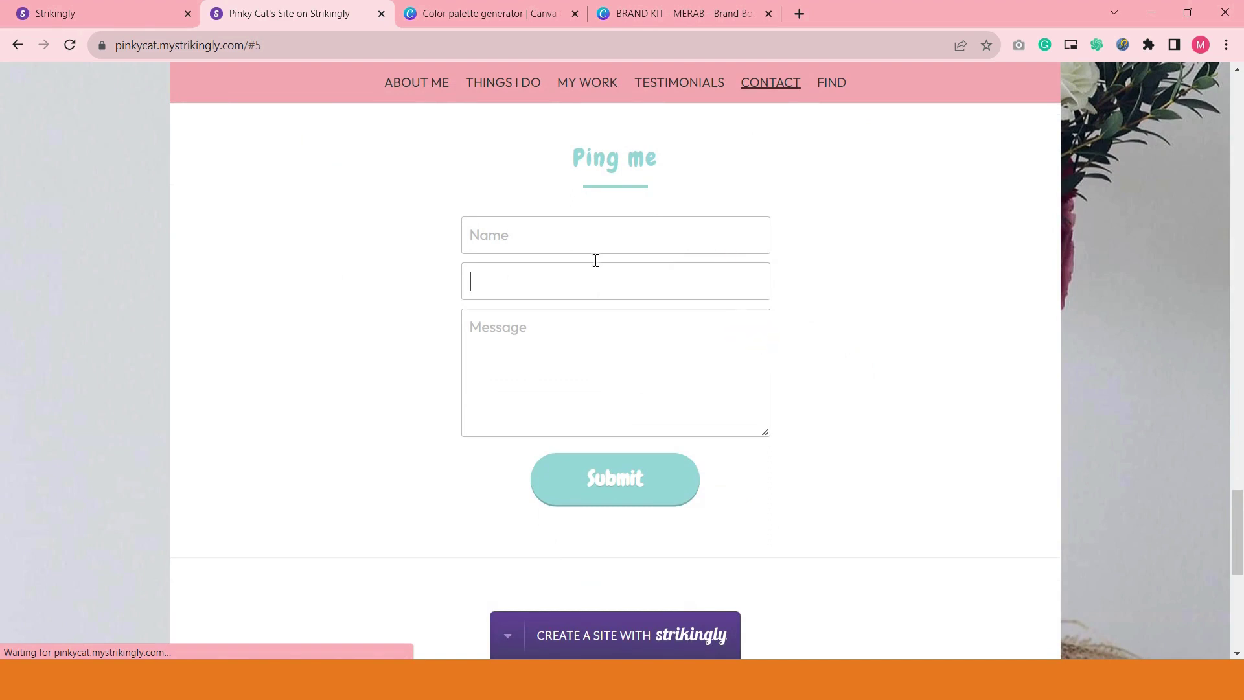
left_click(877, 318)
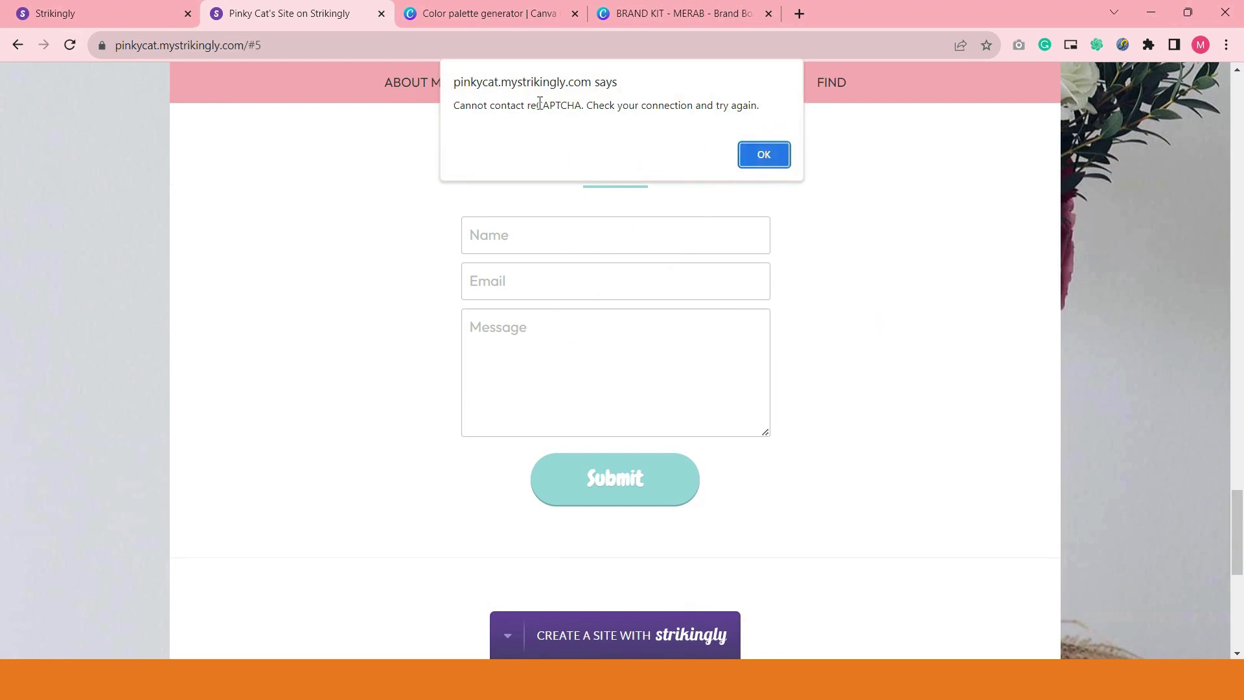
left_click(764, 154)
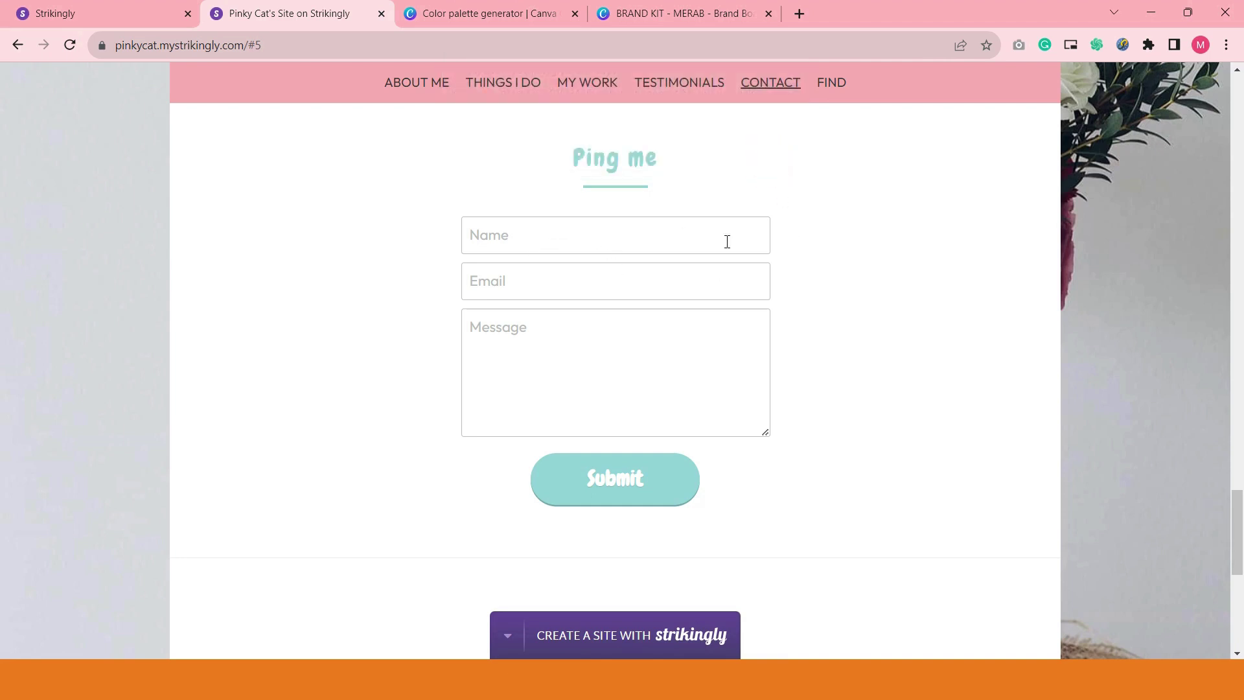
left_click(542, 251)
left_click(818, 368)
left_click(538, 234)
left_click(525, 287)
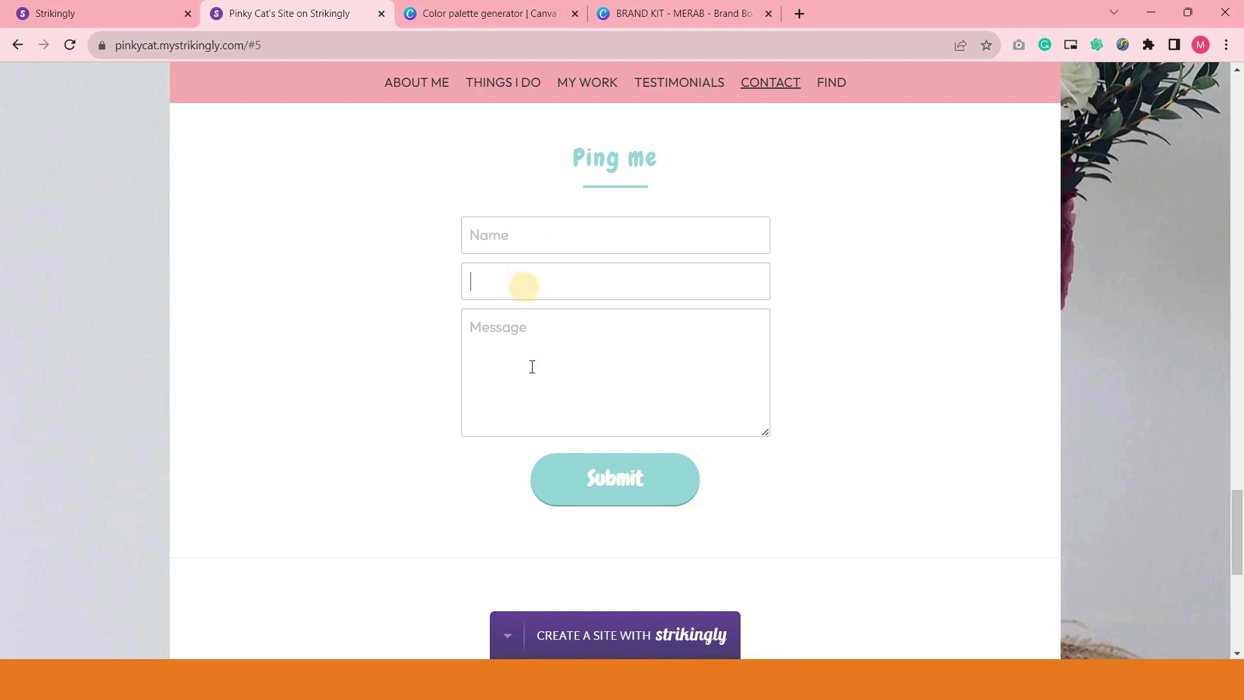
left_click(532, 367)
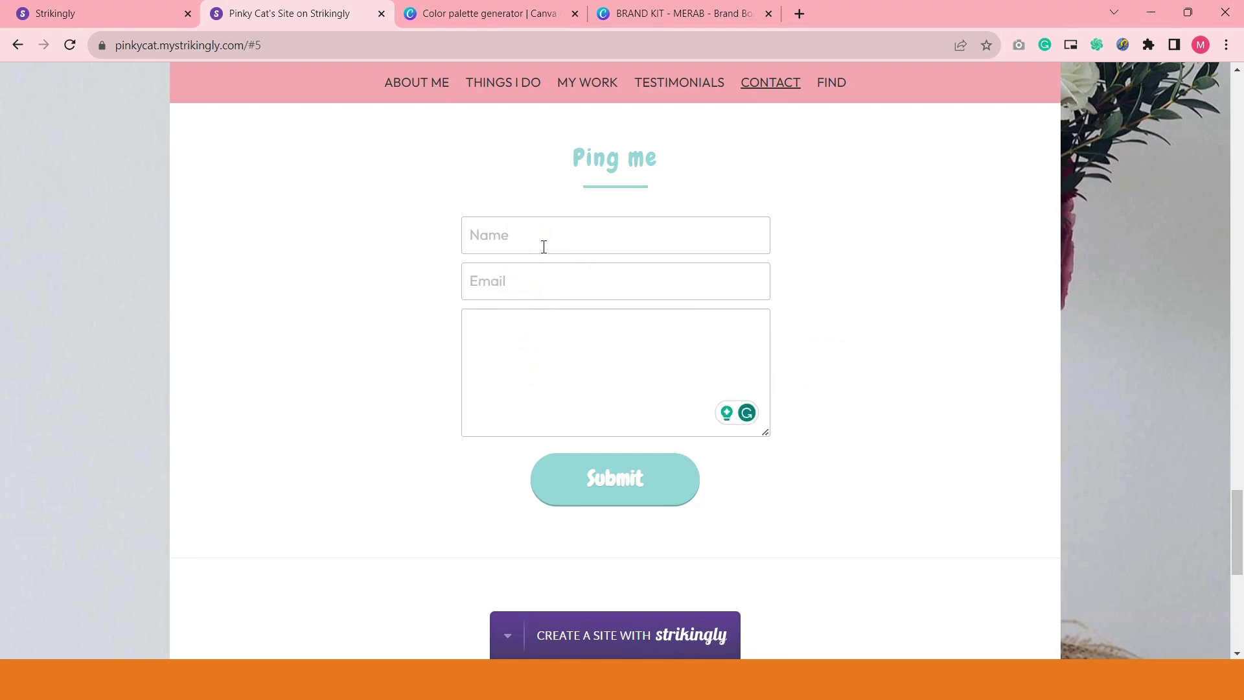
- Fill in the live contact form with "Client" as name, "client email" as email and "inquiry" as message
left_click(570, 240)
left_click(535, 278)
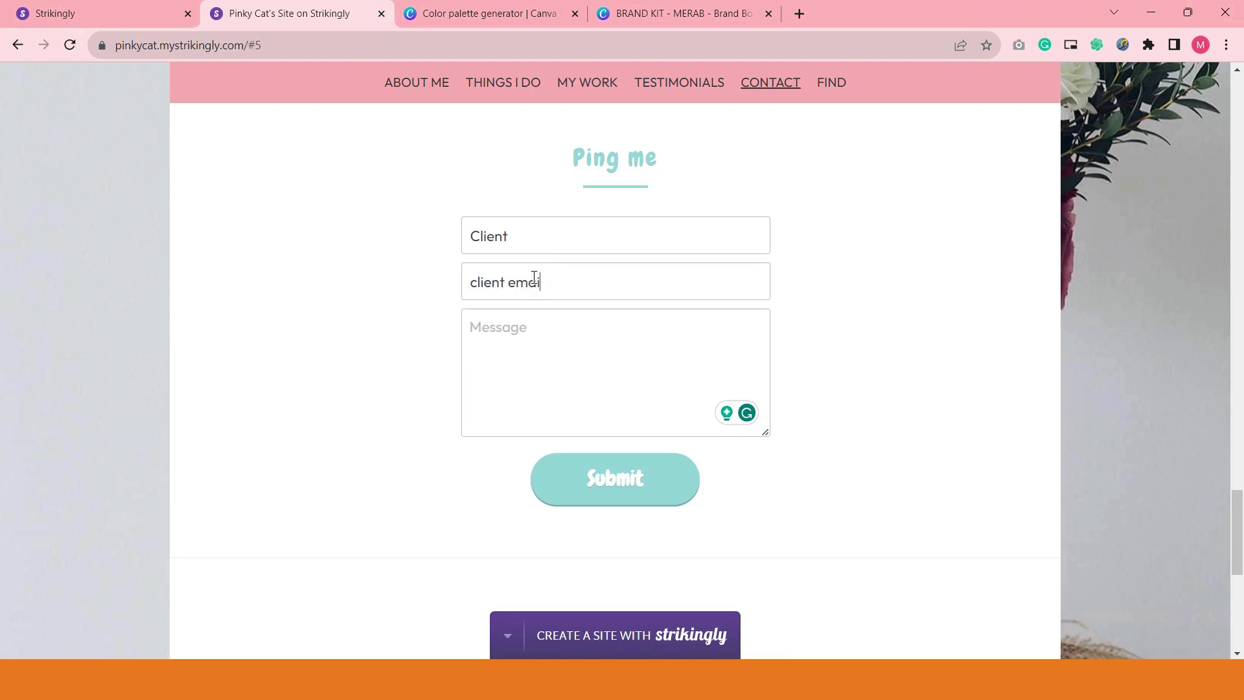
left_click(537, 332)
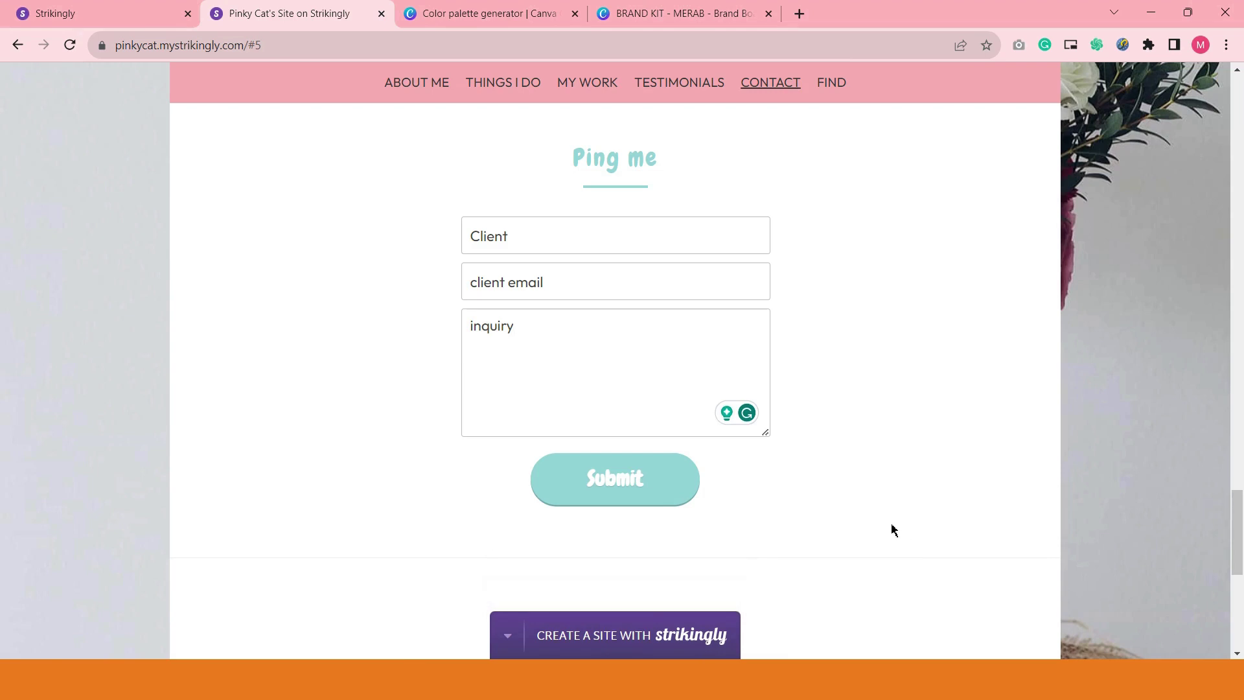
- Test the About Me section's Contact Us button again, then close the live page and return to the site editor
scroll(775, 493, "up", 20)
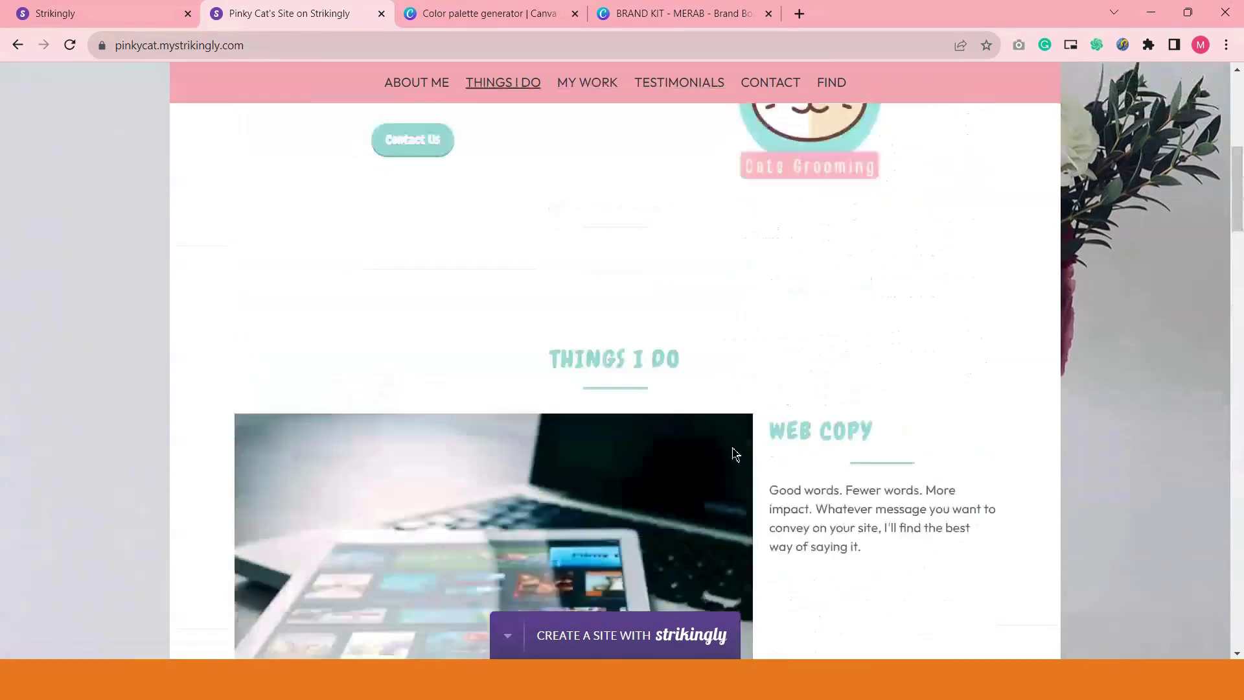
scroll(732, 448, "up", 8)
scroll(784, 428, "down", 2)
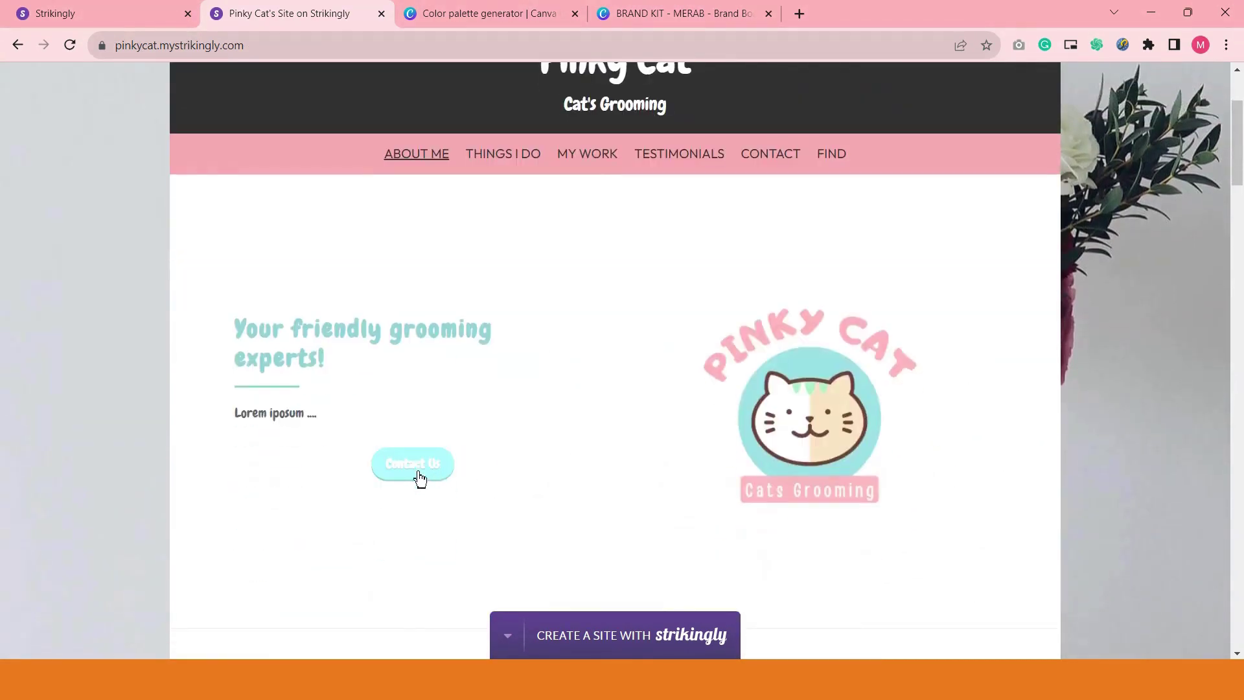
left_click(419, 477)
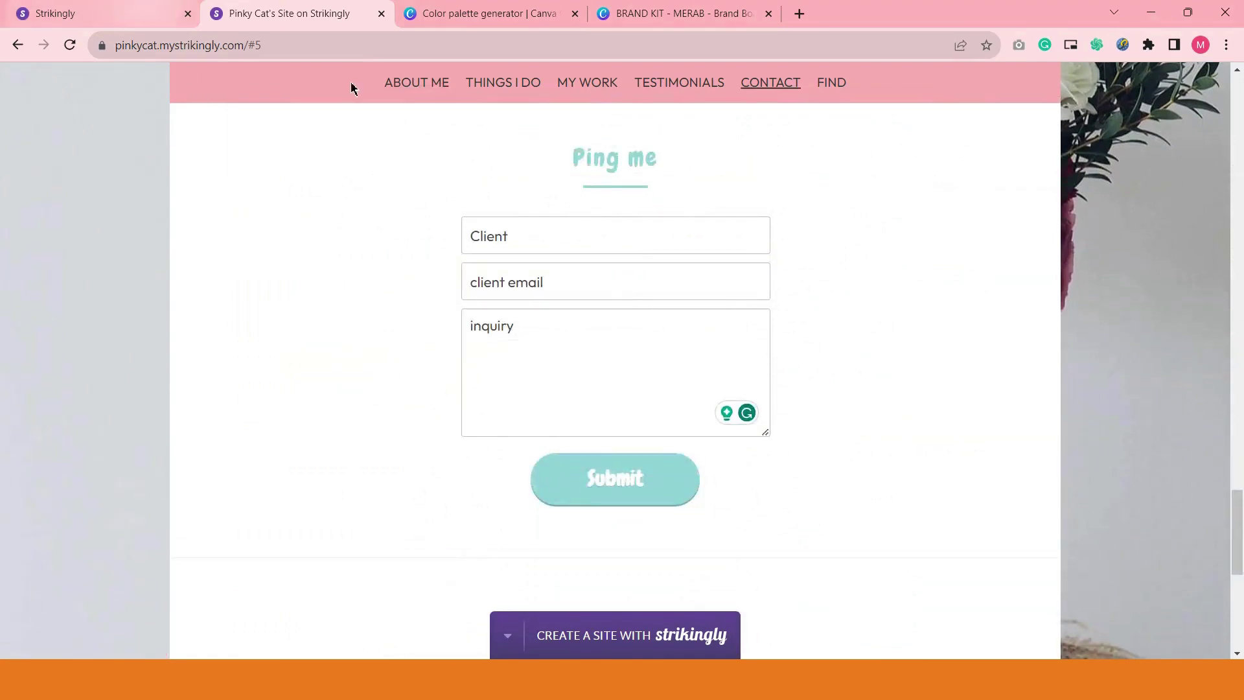
left_click(382, 14)
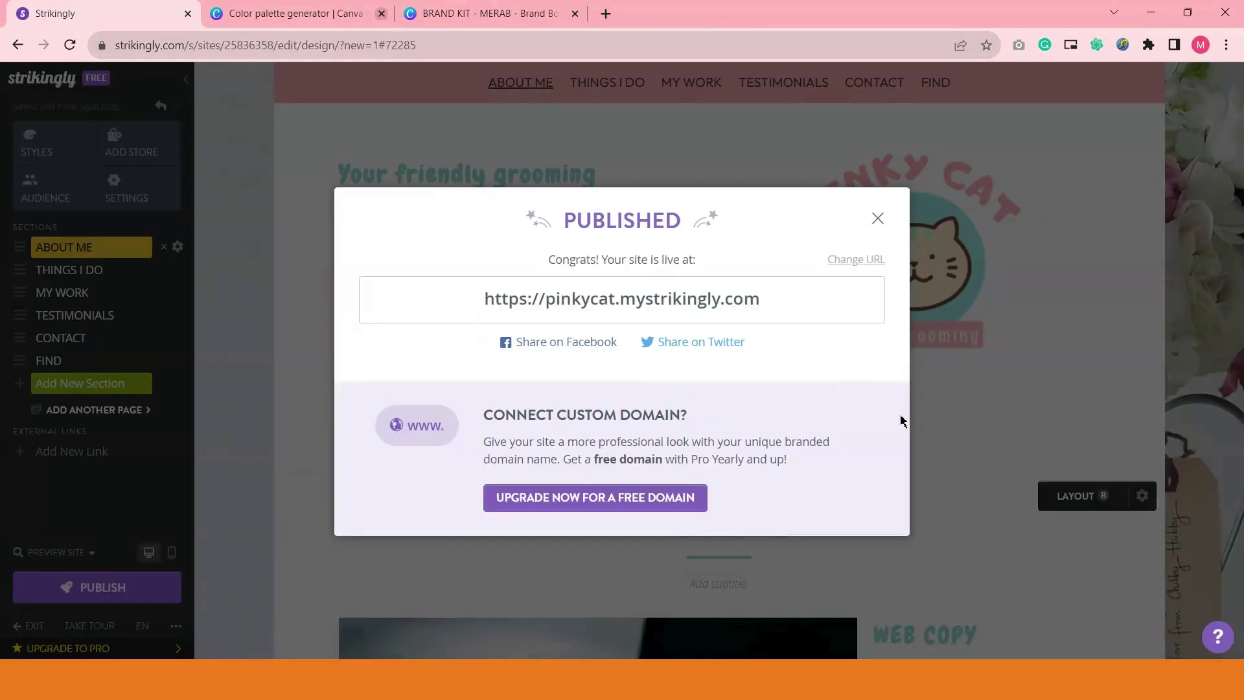
left_click(878, 219)
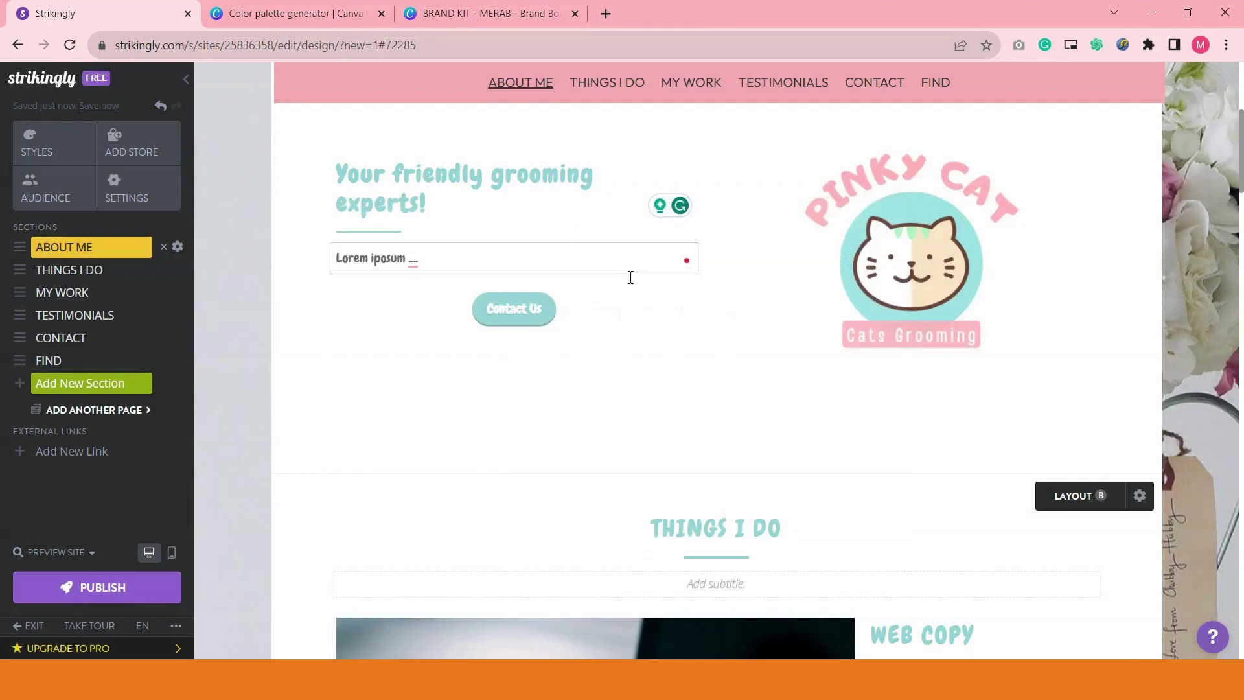
- Change the title of the Things I Do section to "Our Services"
scroll(664, 450, "up", 3)
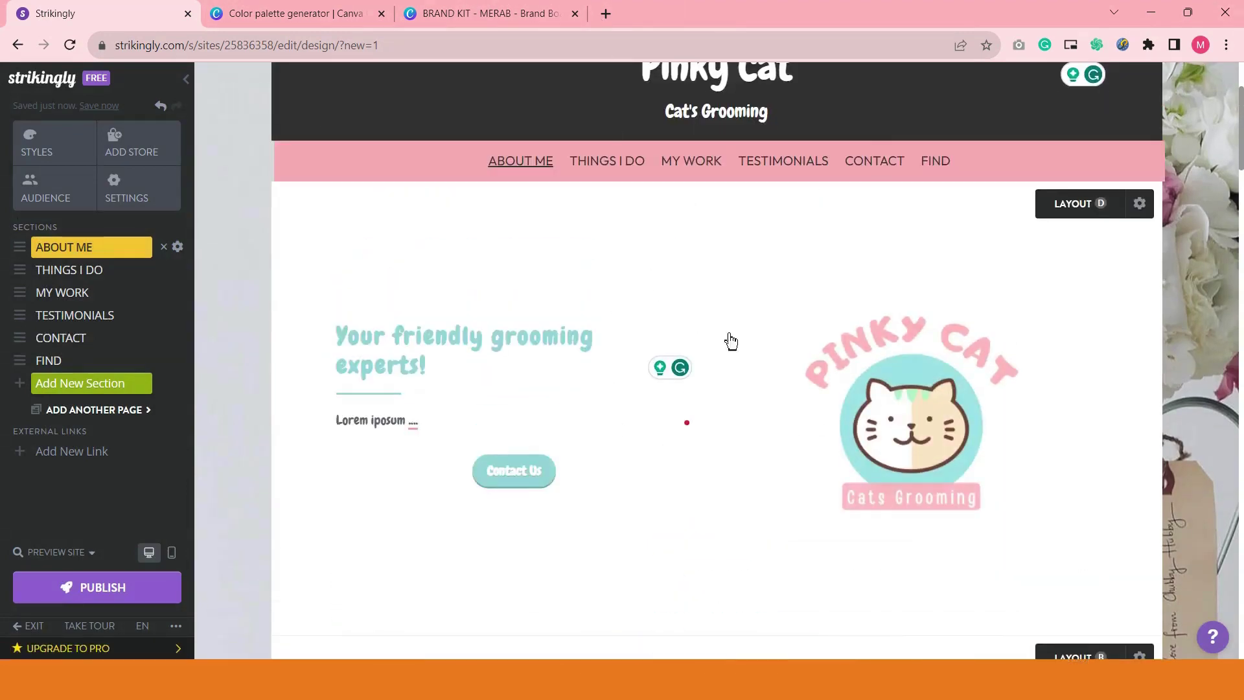
scroll(728, 342, "down", 5)
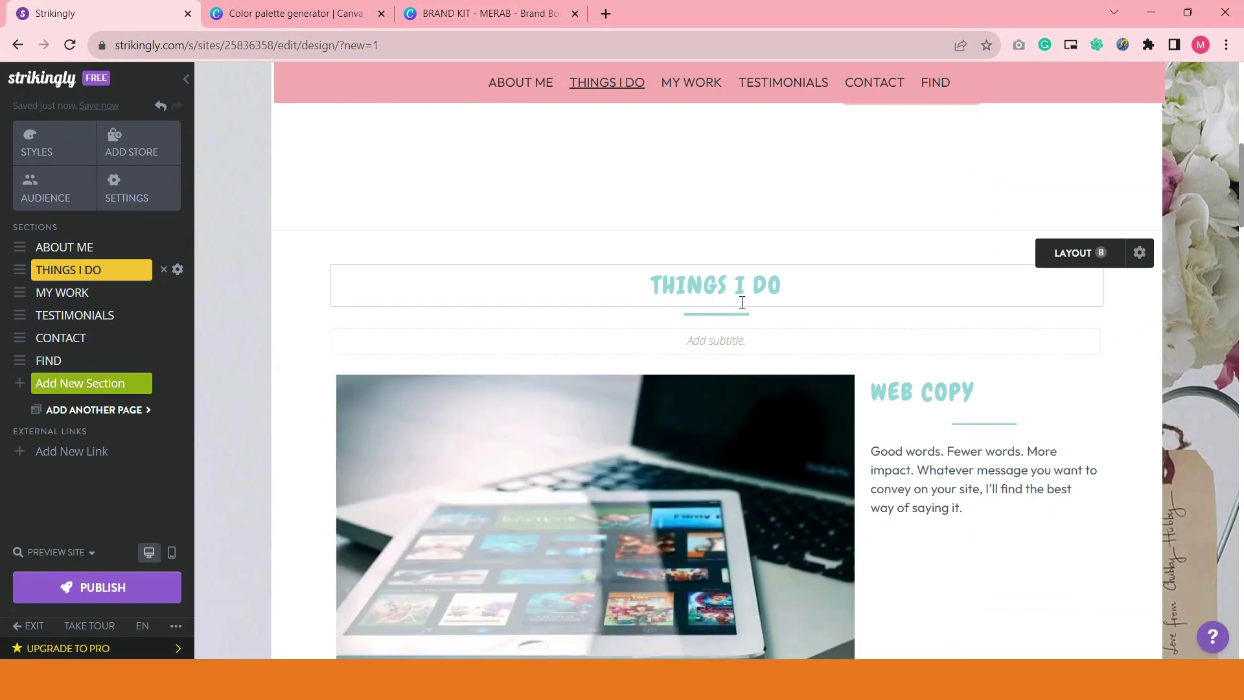
triple_click(939, 389)
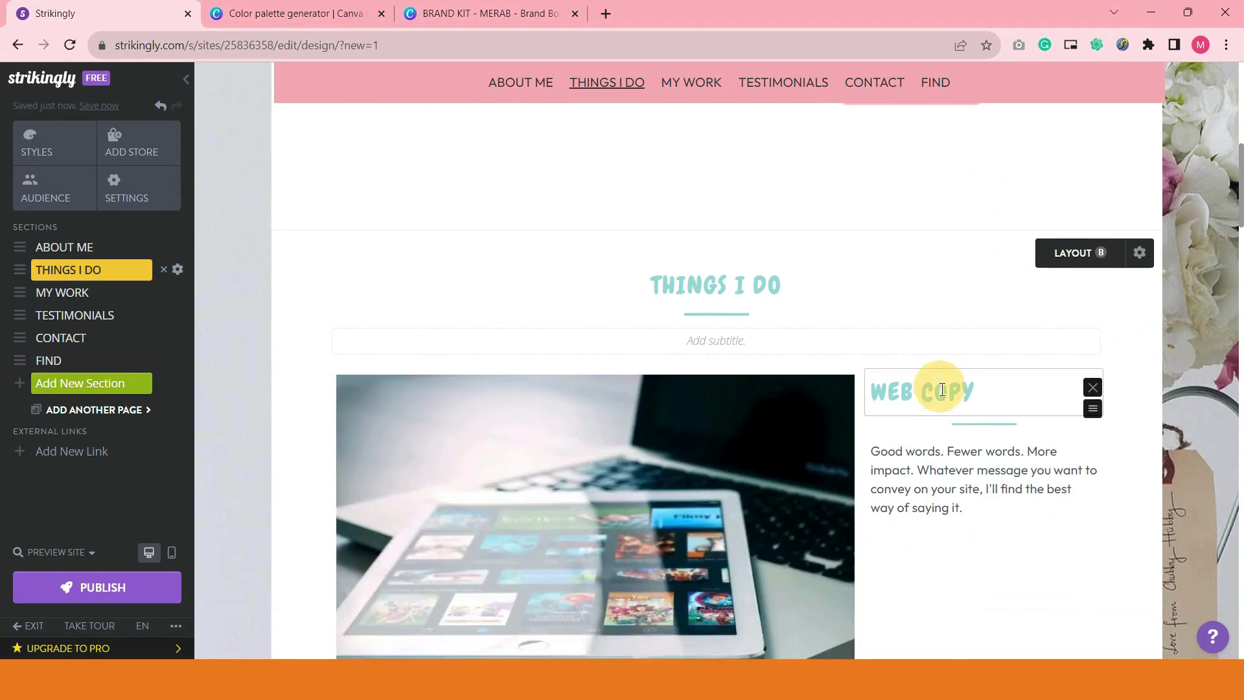
double_click(729, 283)
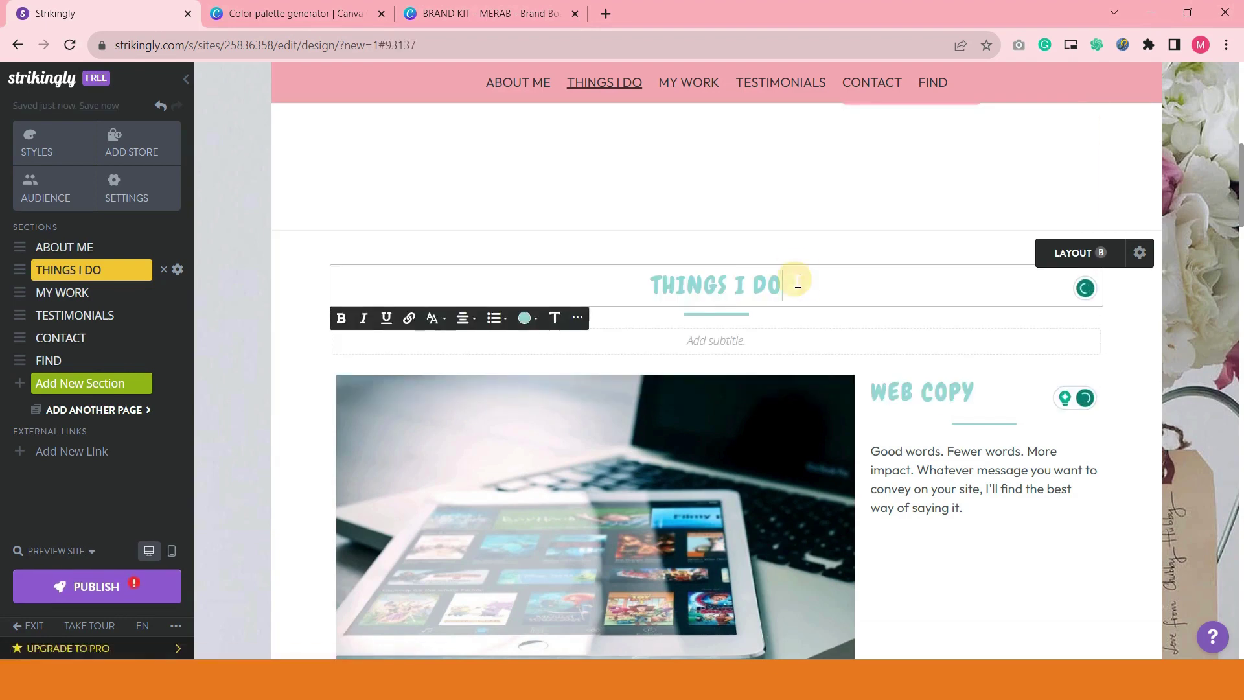
left_click_drag(799, 283, 654, 265)
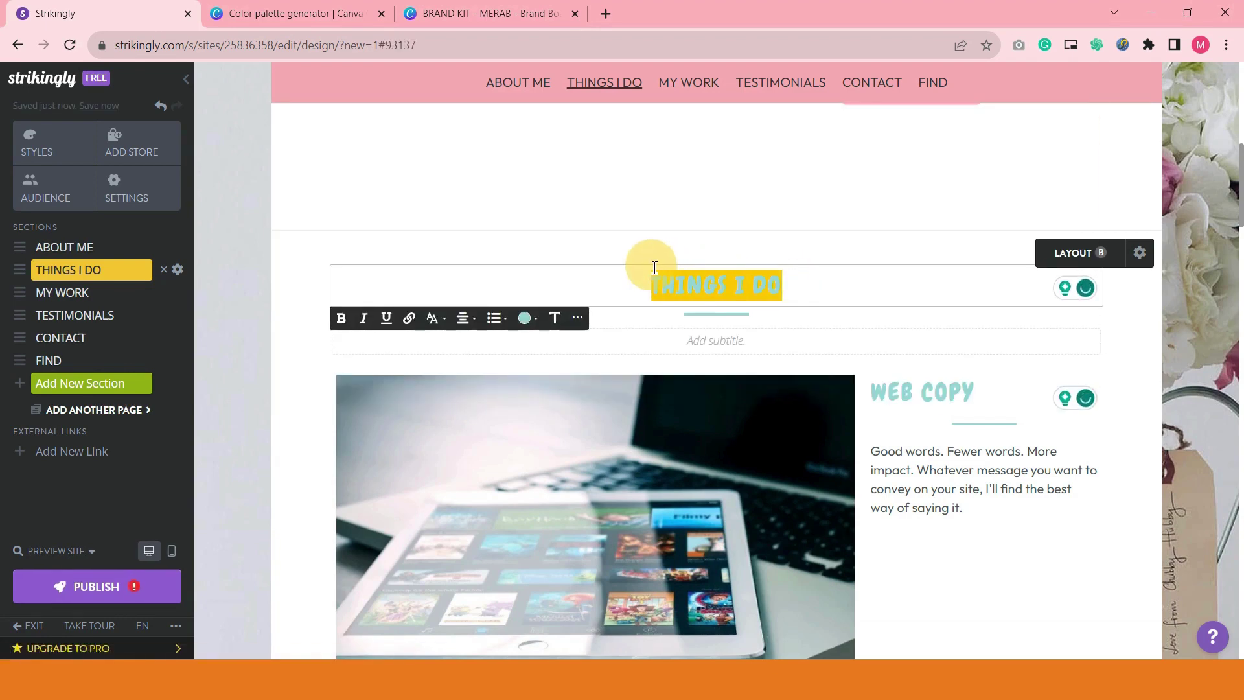
type("Seri")
key("BackSpace")
key("BackSpace")
key("BackSpace")
key("BackSpace")
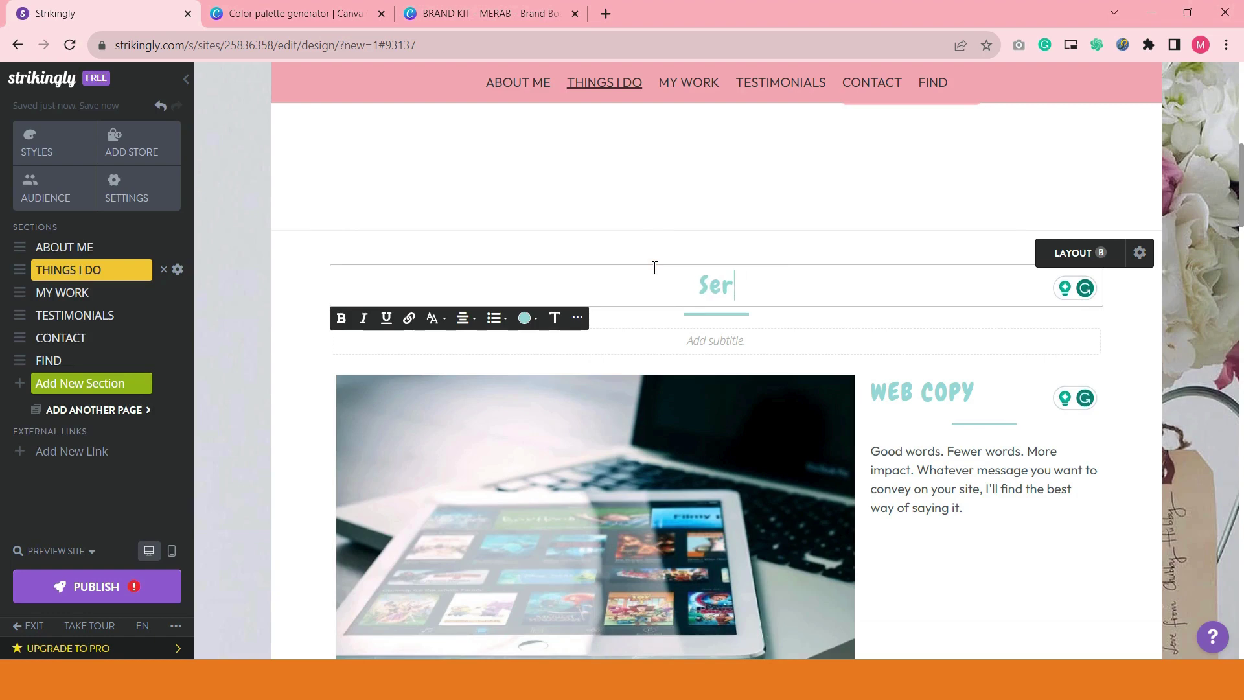
type("Our Services")
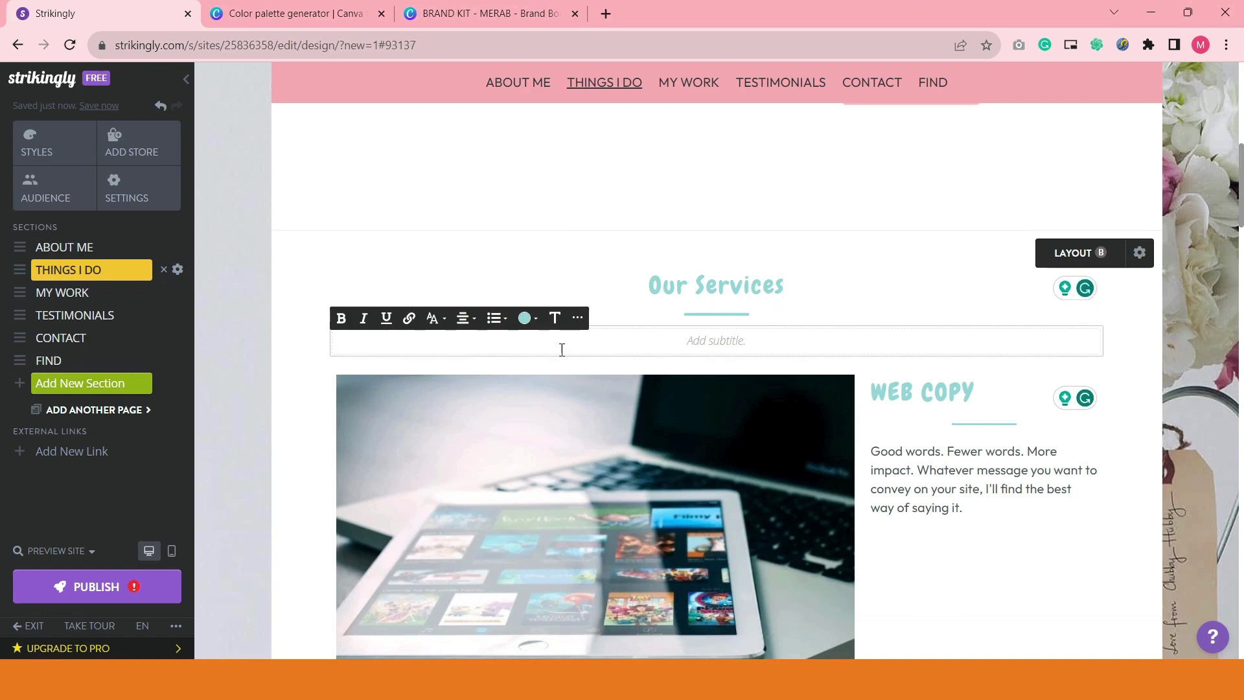
left_click(301, 362)
- Replace the first service's heading, Web Copy, with "Service # 1"
left_click(926, 399)
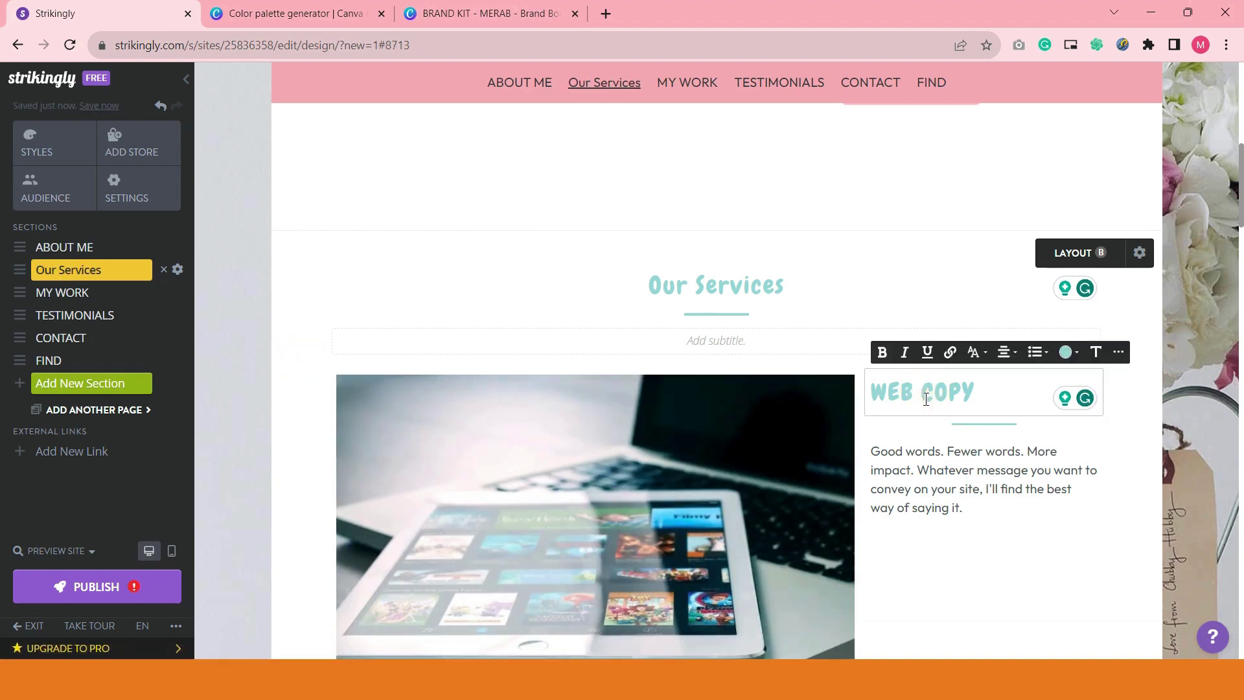
double_click(926, 398)
left_click_drag(981, 392, 880, 396)
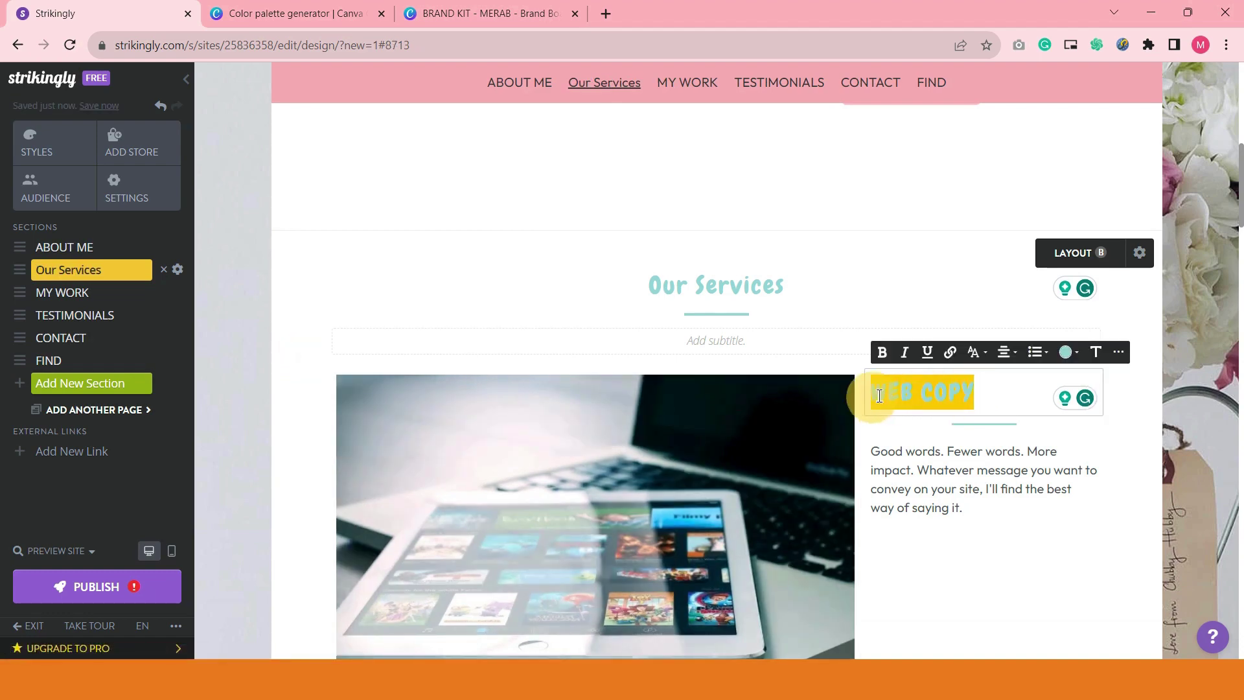
type("Service ")
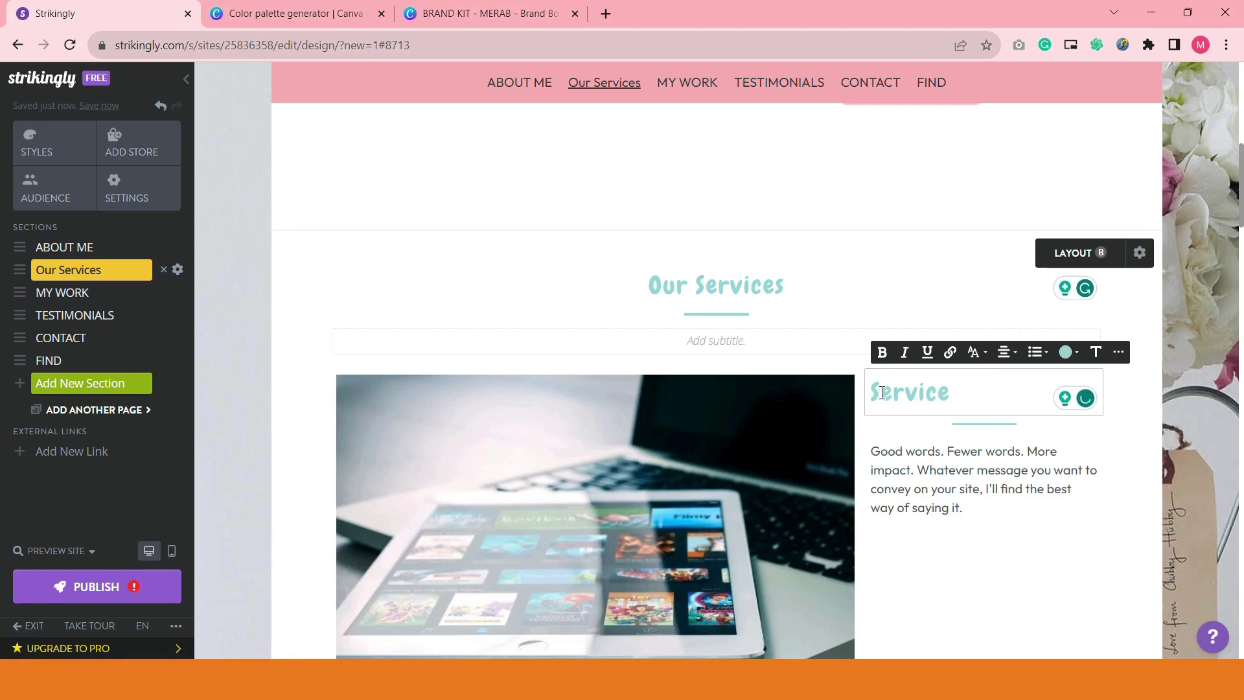
type("# 1")
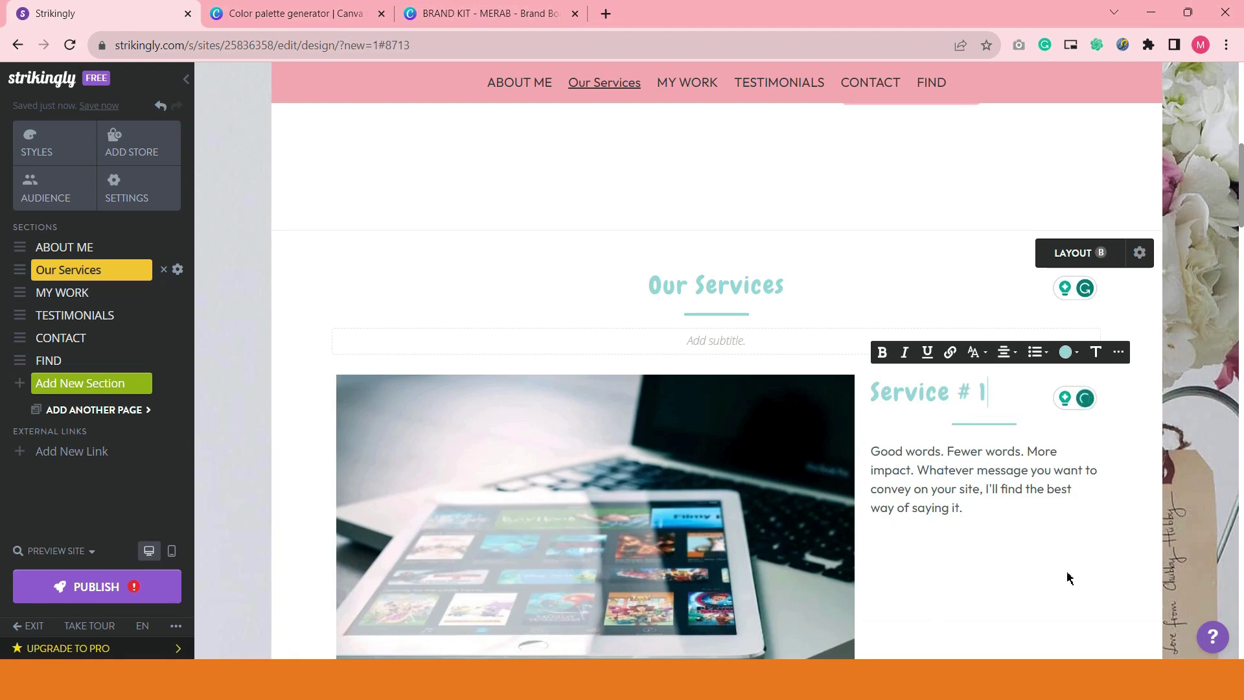
left_click(1068, 579)
- Replace the second service's heading, Content Marketing, with "Service 2"
scroll(1069, 575, "down", 5)
double_click(992, 477)
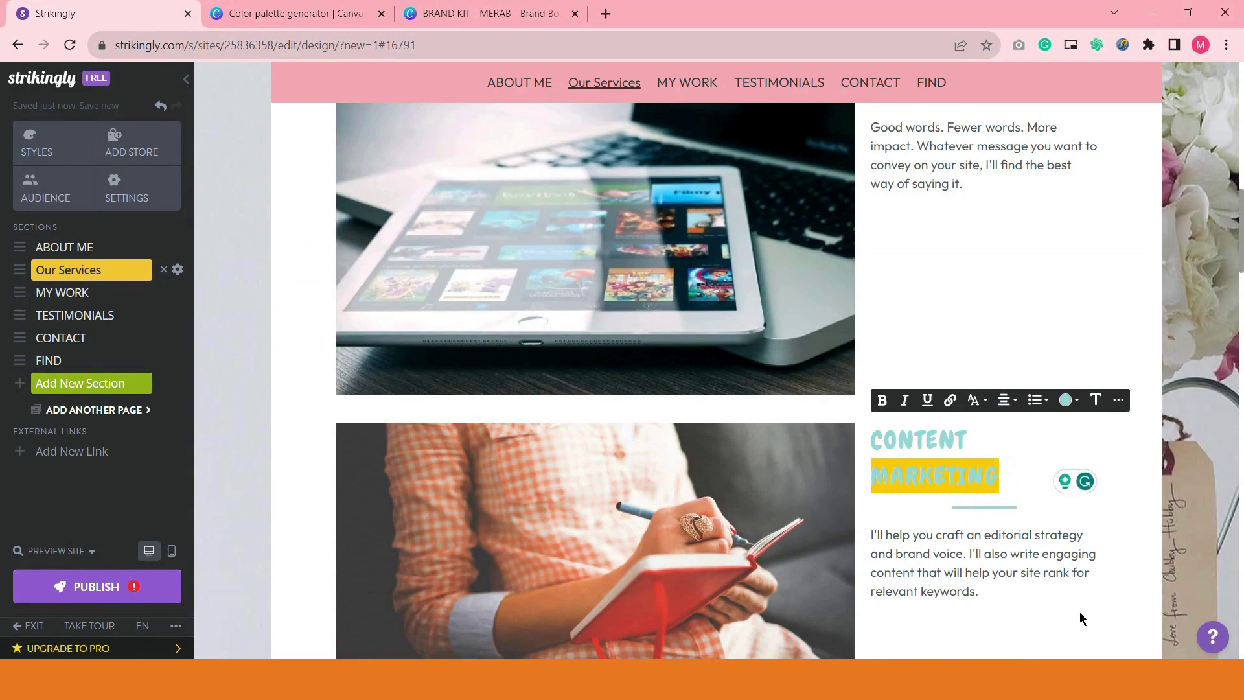
left_click(1079, 612)
left_click(1009, 481)
left_click_drag(1013, 481, 884, 440)
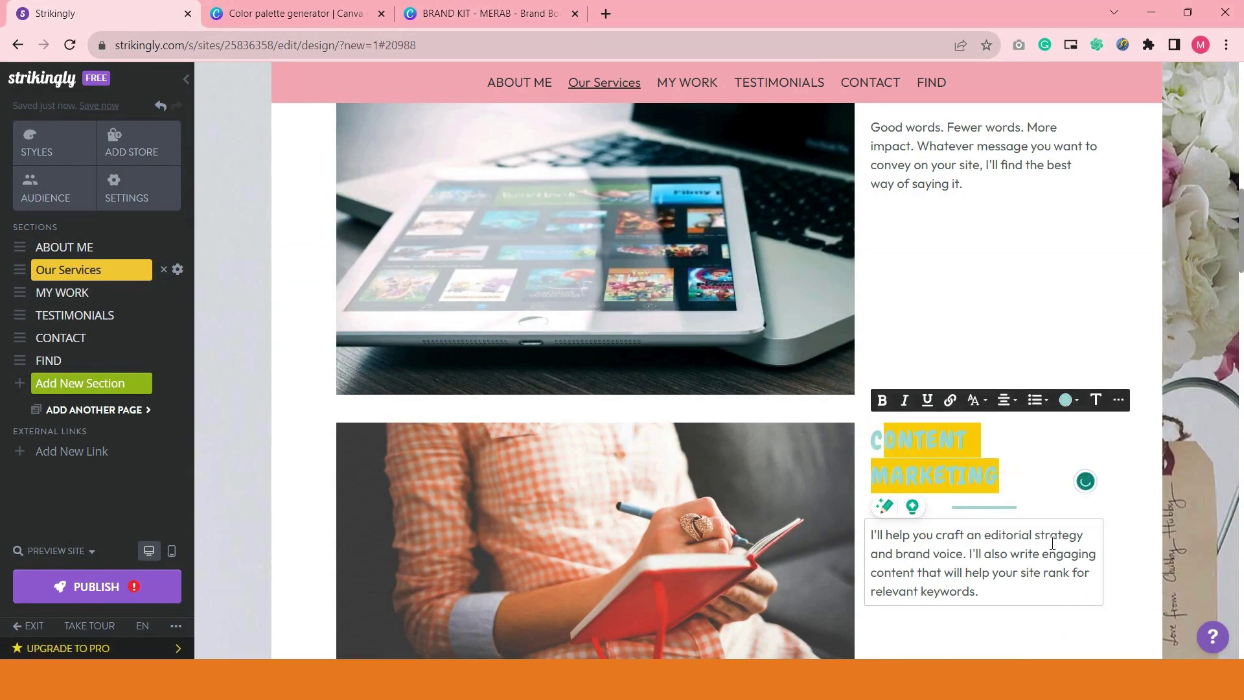
key("BackSpace")
key("BackSpace")
type("Servi")
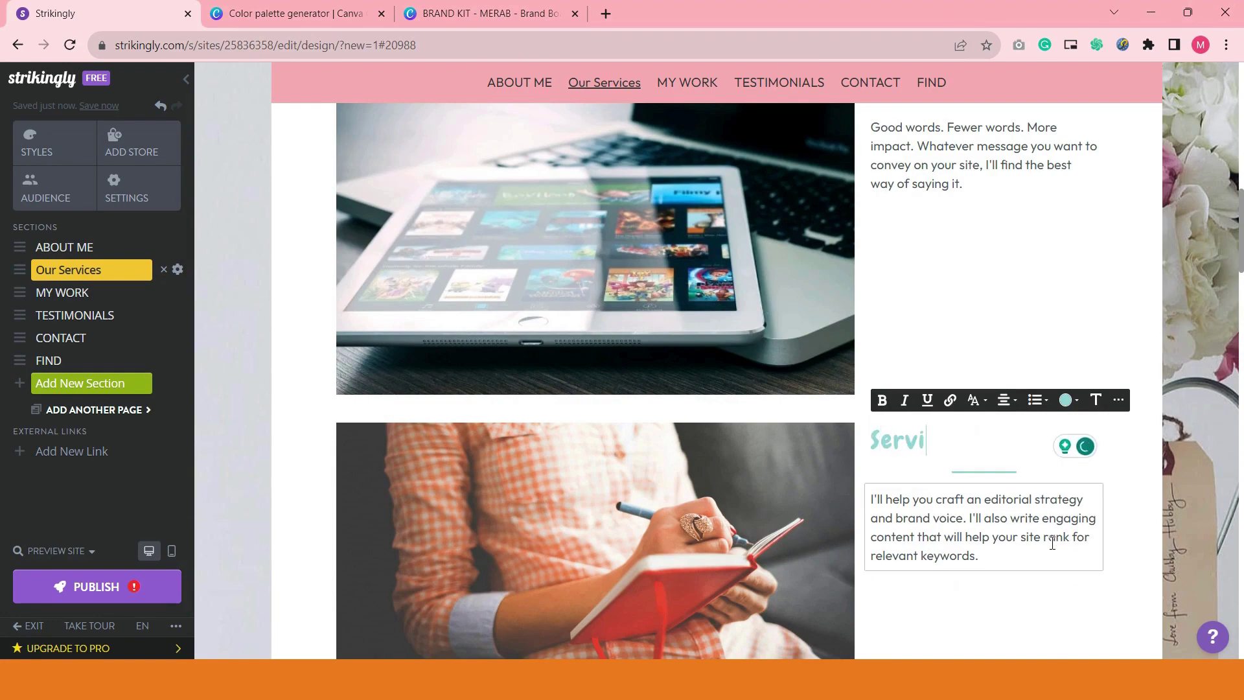
type("ce 1")
key("BackSpace")
type("2")
- Replace the third service's heading, Storytelling, with "Service 3"
scroll(1053, 544, "down", 5)
left_click(956, 357)
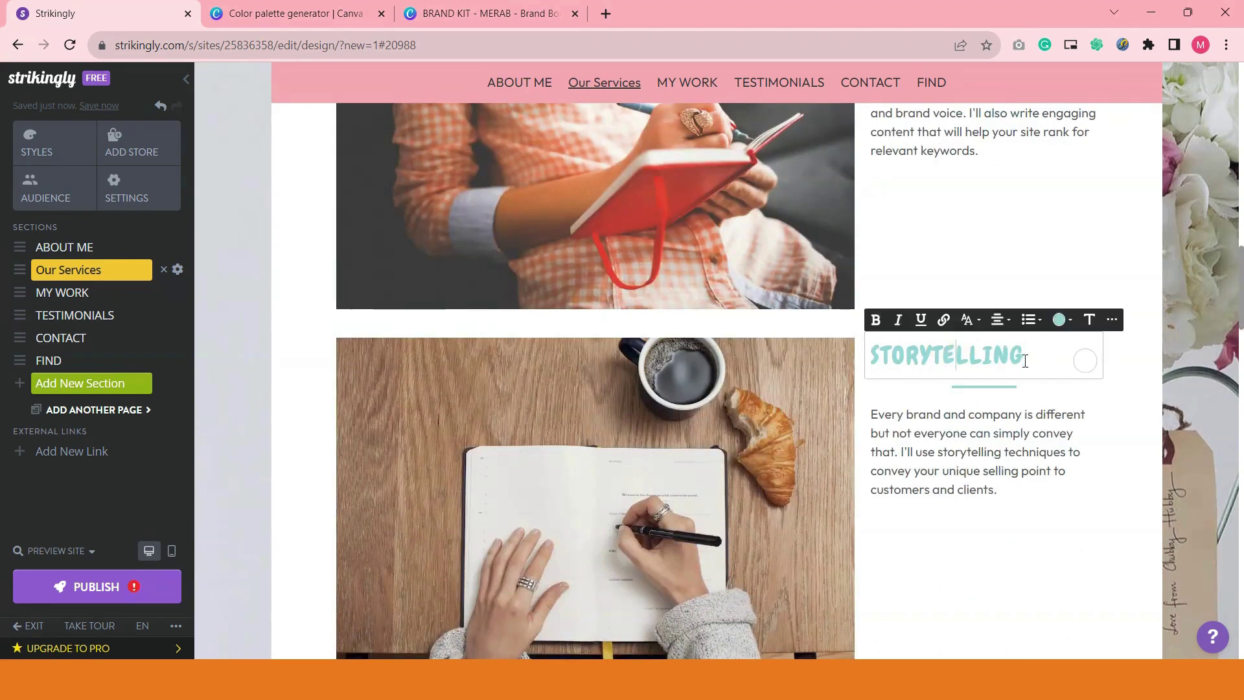
left_click_drag(1025, 361, 880, 366)
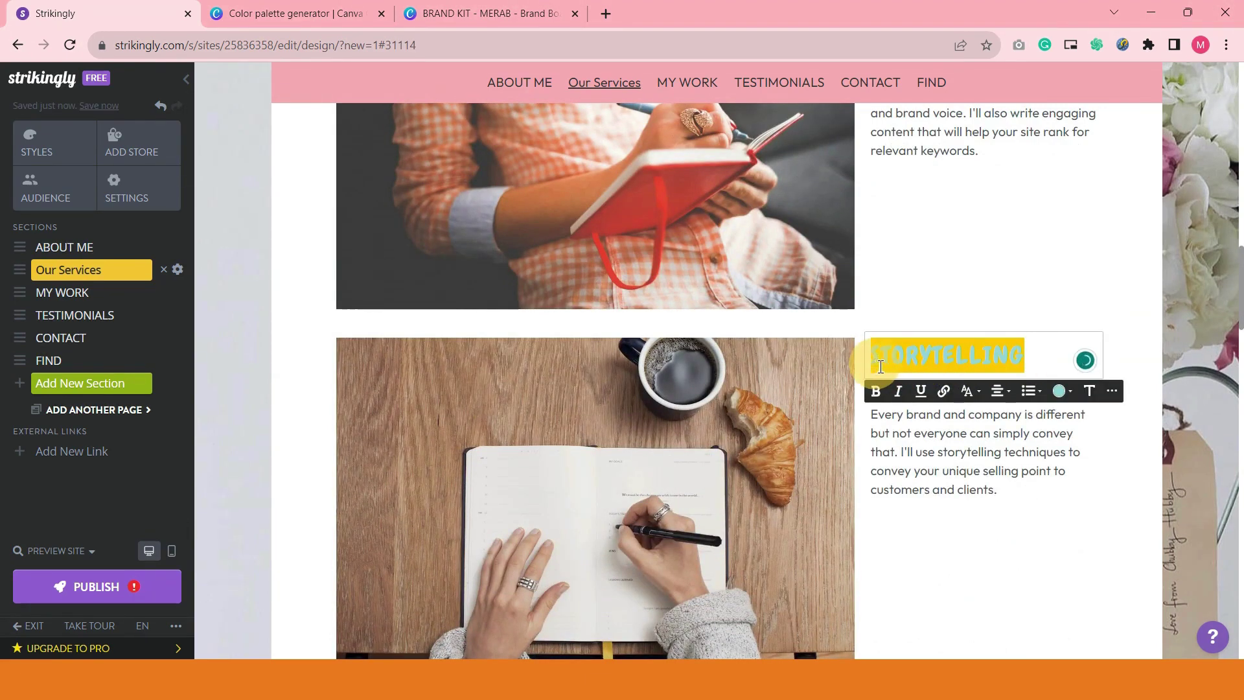
type("Service ")
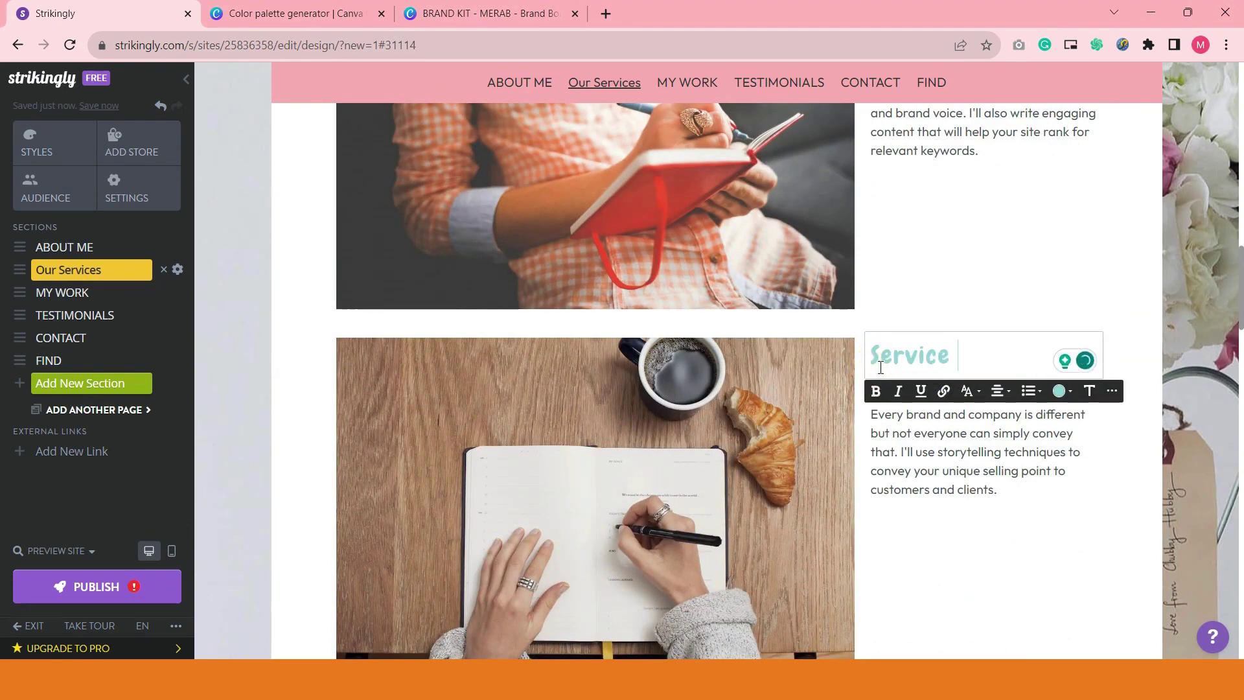
type("3")
- Replace the Service # 1 description with dashed lines: "summary of service", "tasks inclusion", "niche related key words" and "adjectives & action verbs"
scroll(928, 352, "up", 6)
left_click(929, 223)
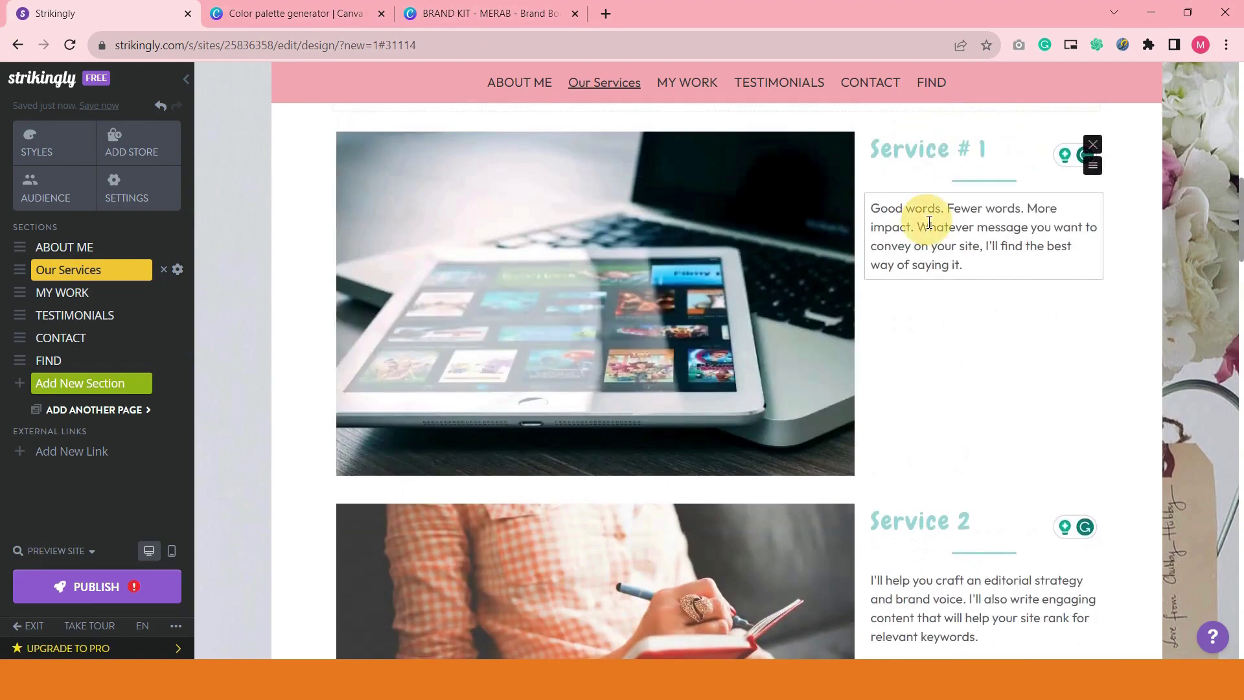
triple_click(929, 223)
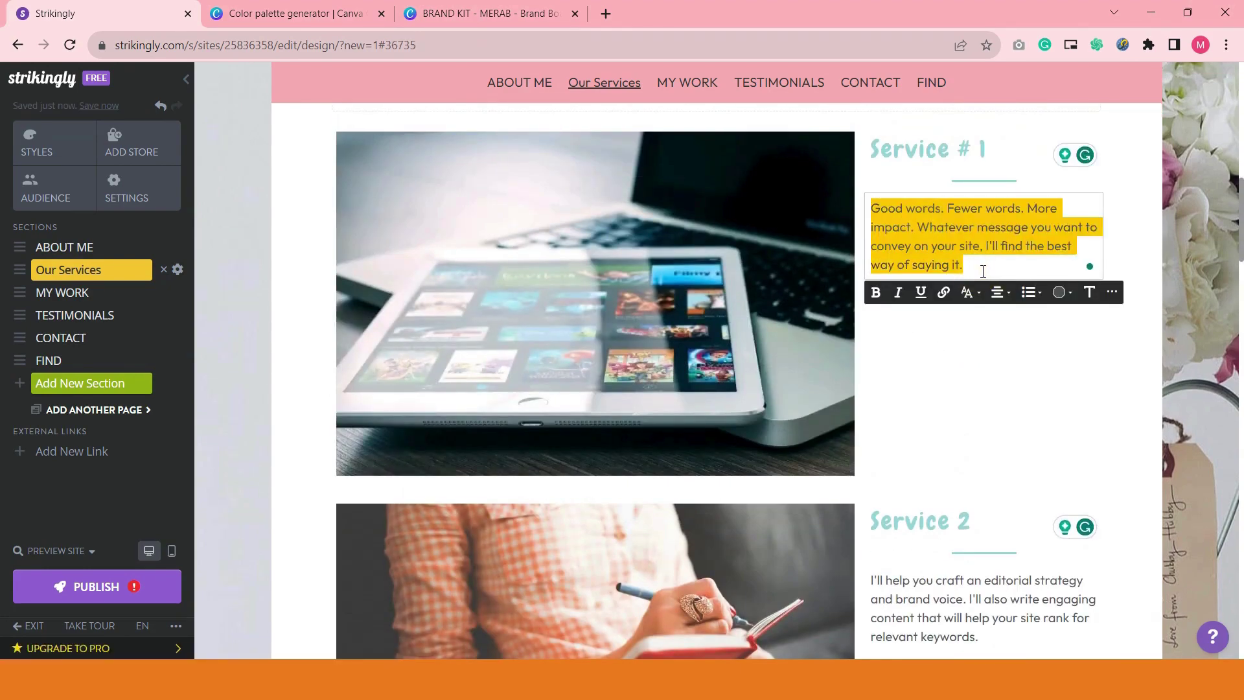
left_click(980, 267)
left_click_drag(980, 275, 869, 208)
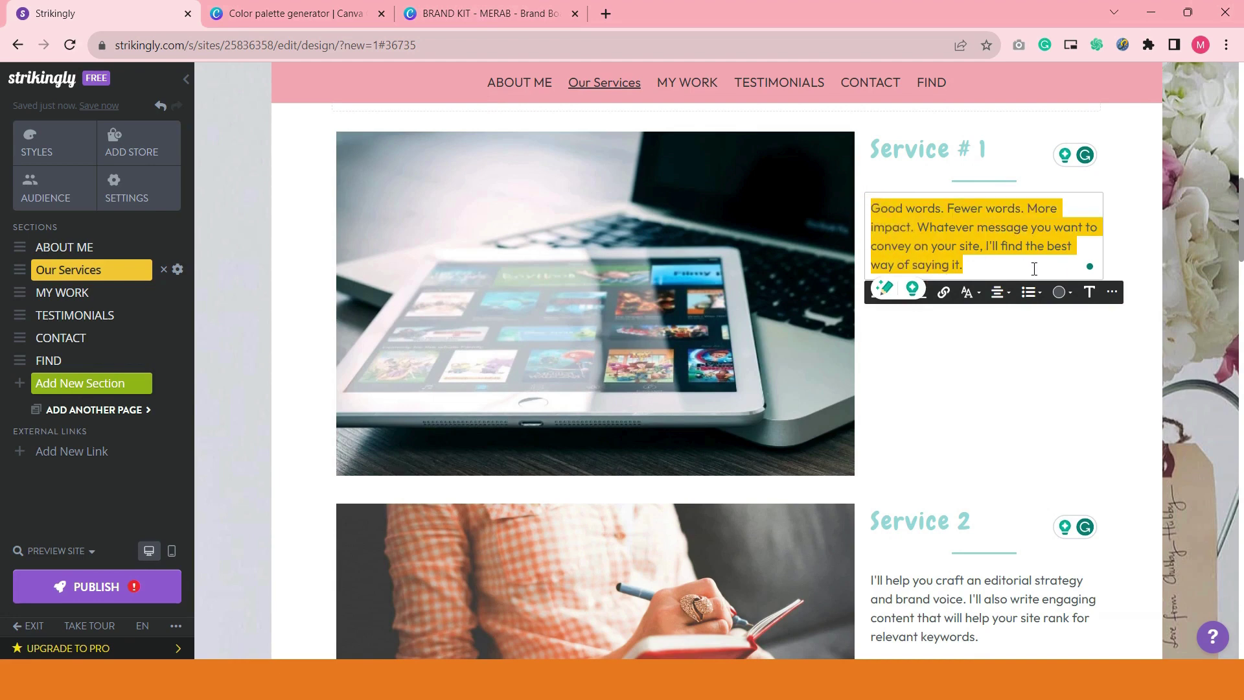
type("k")
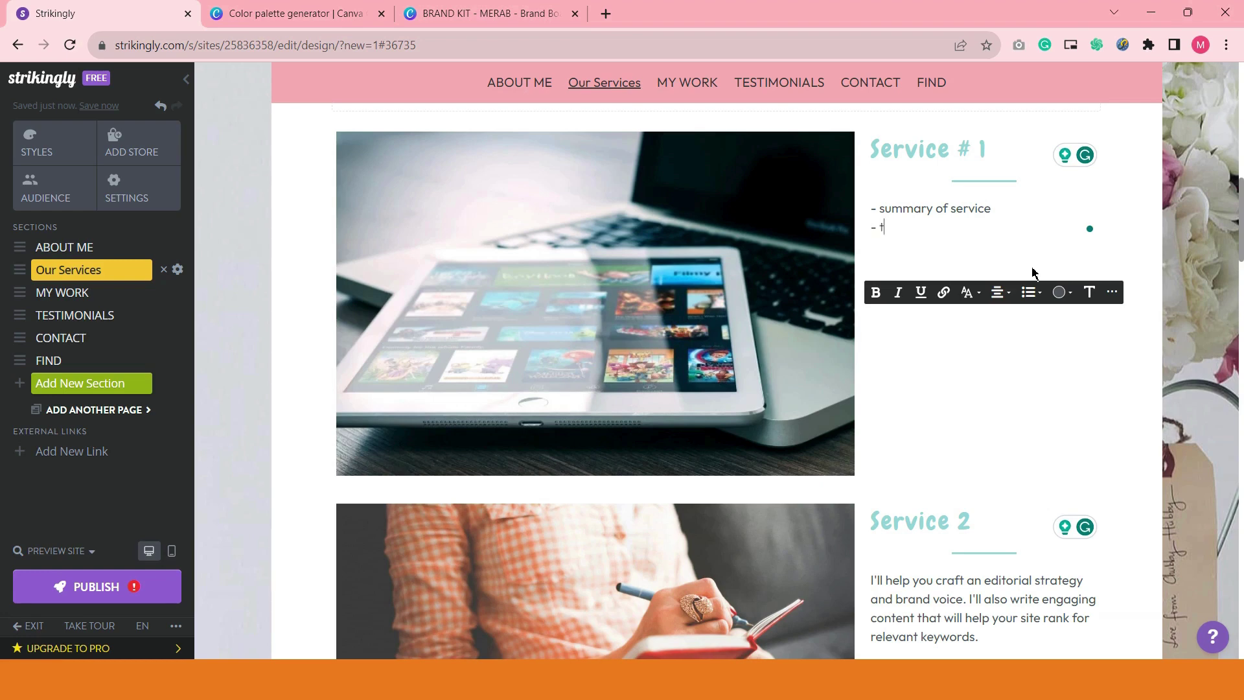
type("asks inclusion")
key("Return")
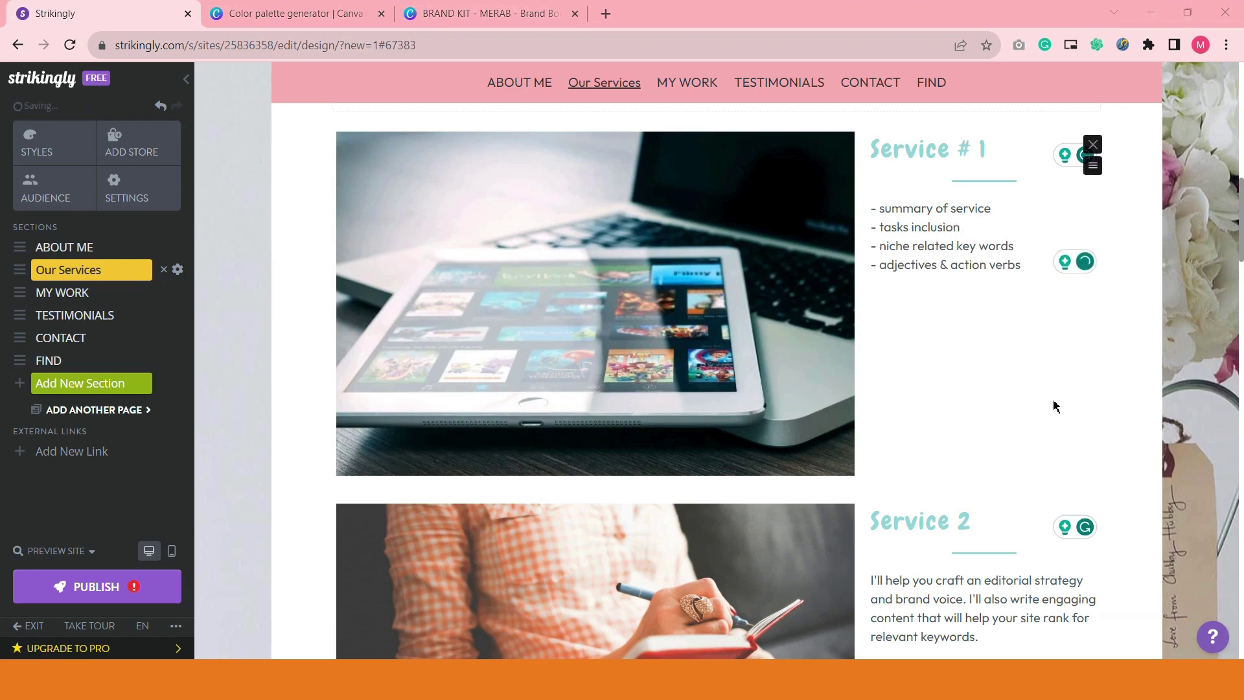
- Apply the spelling suggestions "keywords" and "Niche-related" to the Service # 1 description
left_click(943, 230)
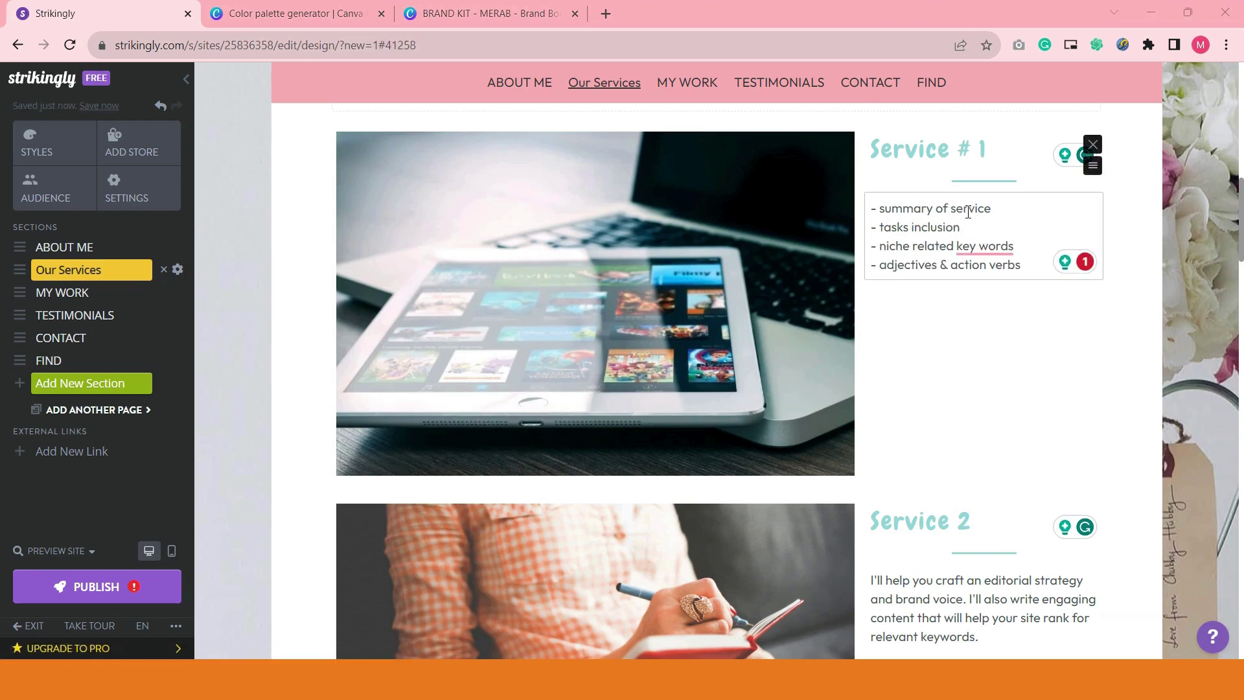
left_click(928, 228)
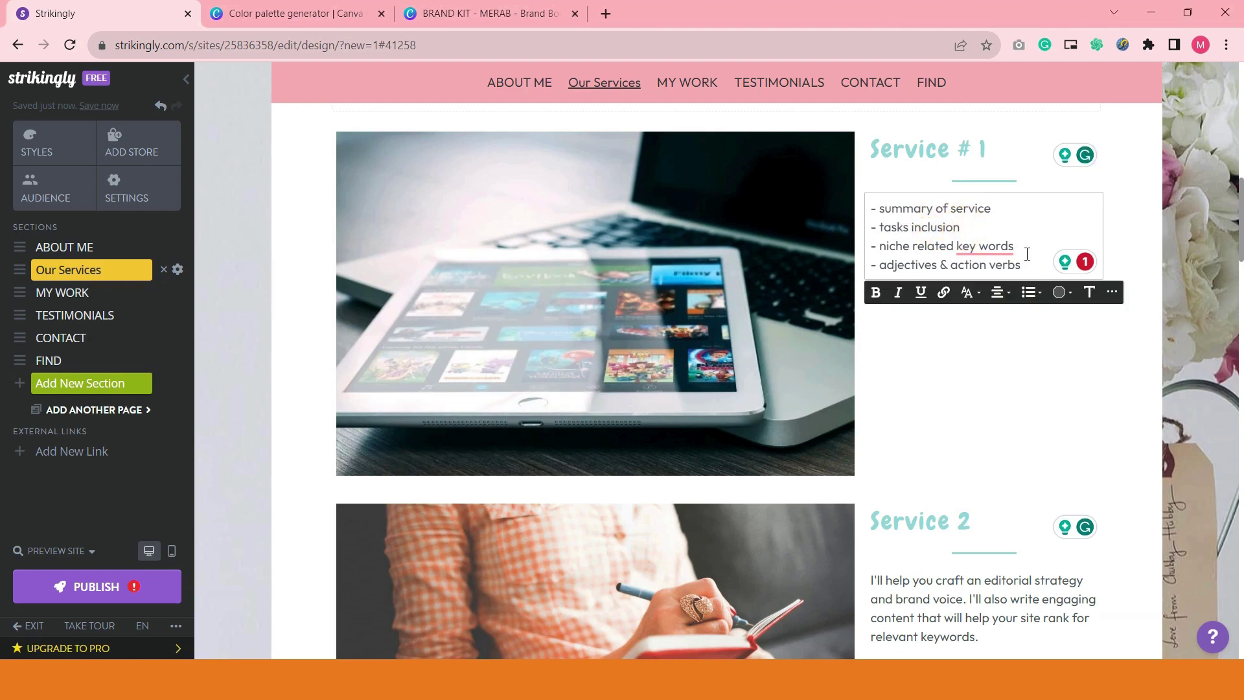
mouse_move(985, 248)
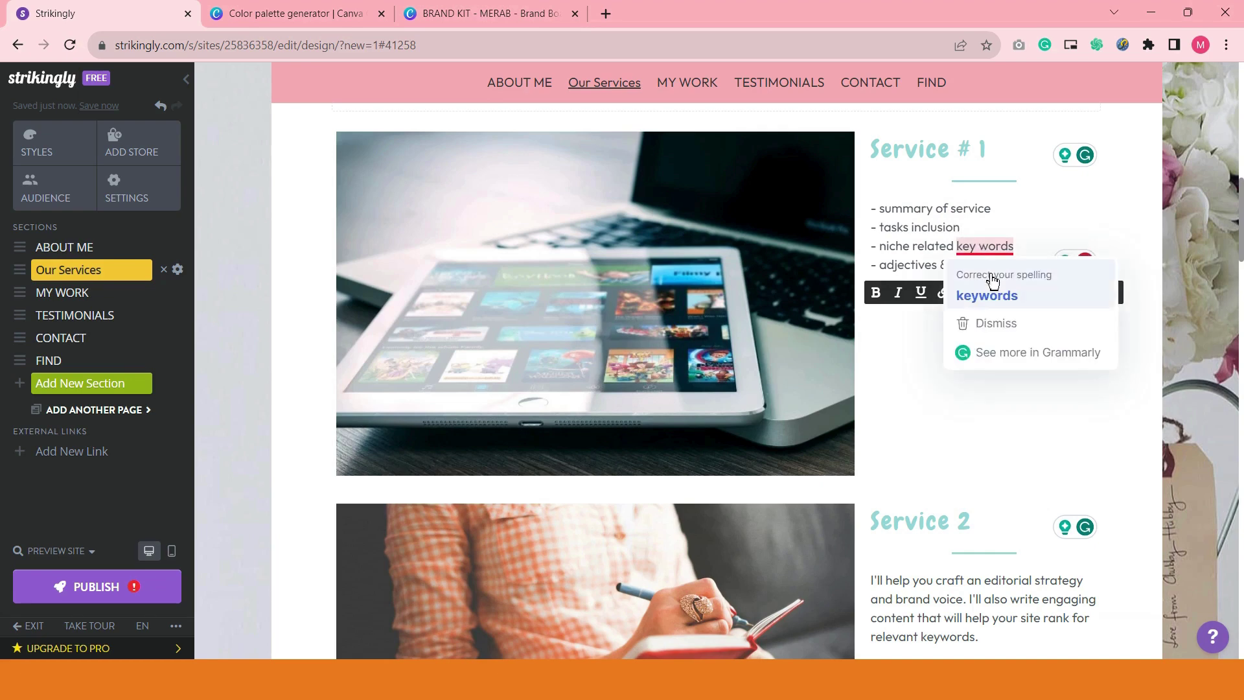
left_click(986, 294)
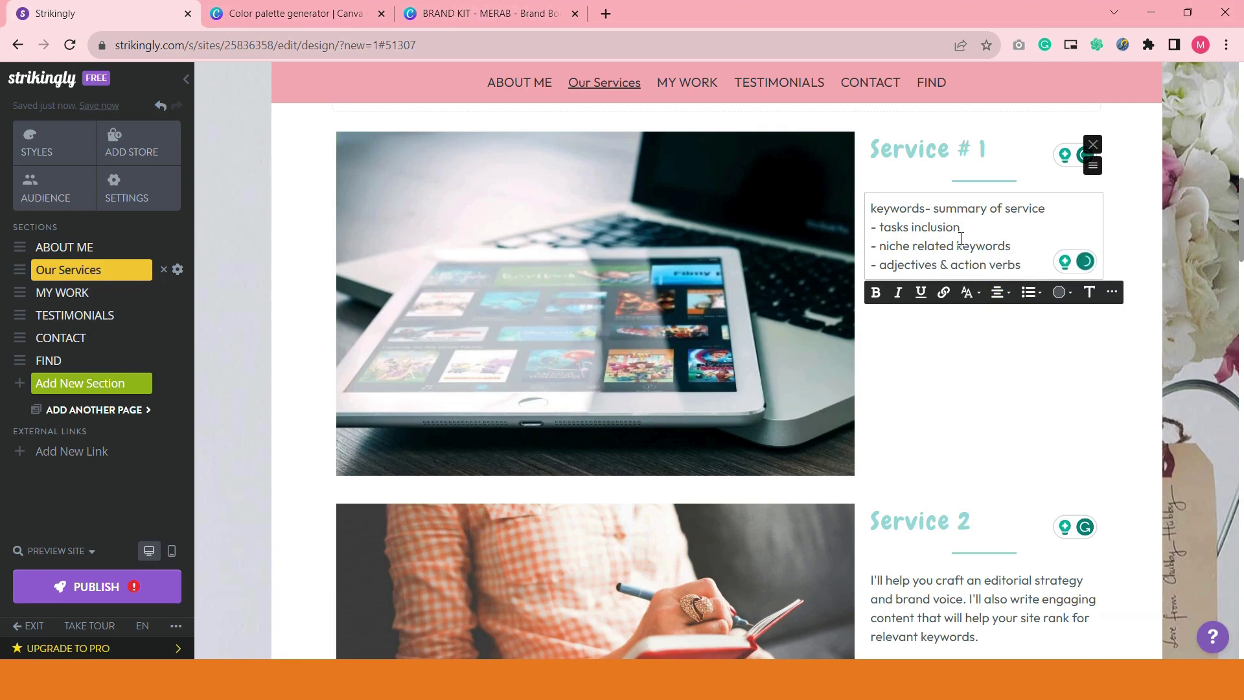
mouse_move(915, 250)
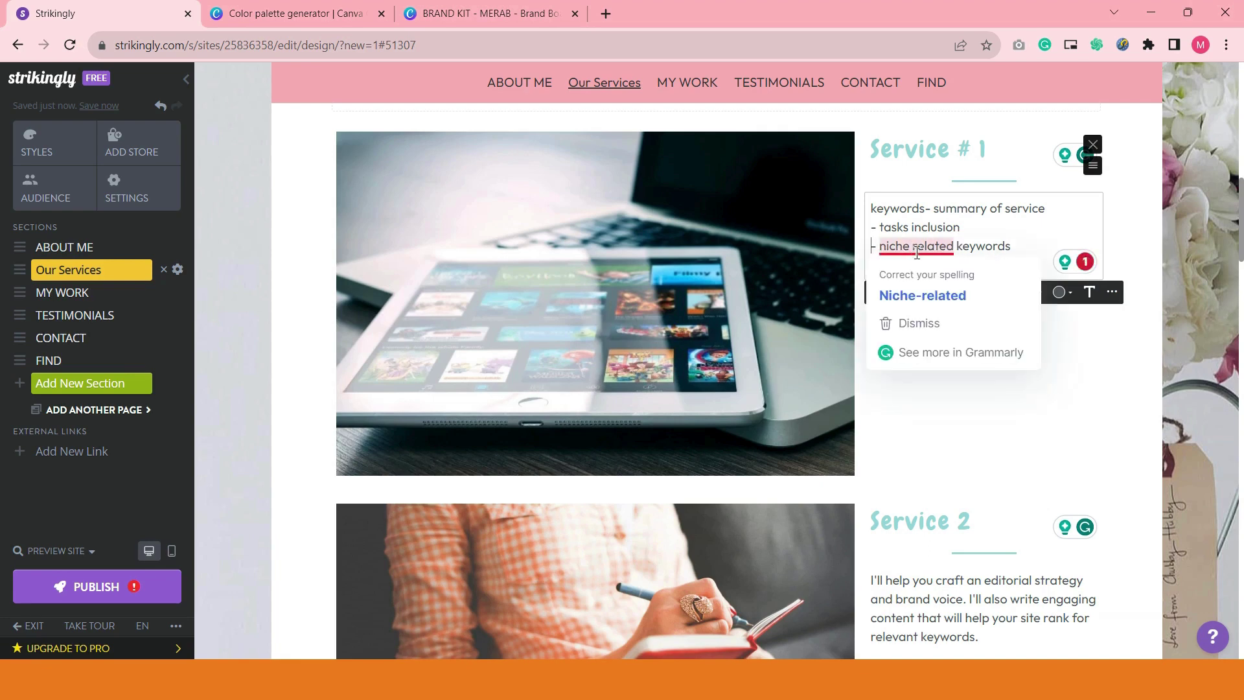
left_click(932, 285)
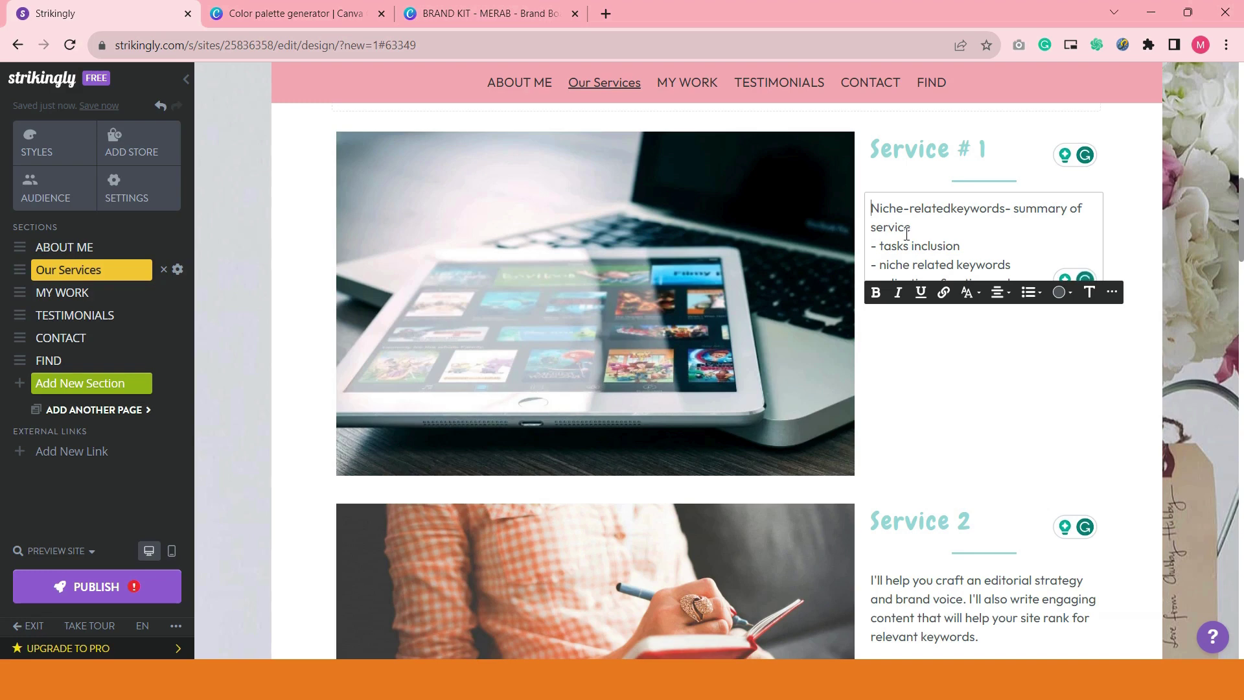
- Make "- Niche-related-keywords" a separate first line above "- summary of service" in the Service # 1 description
type("-")
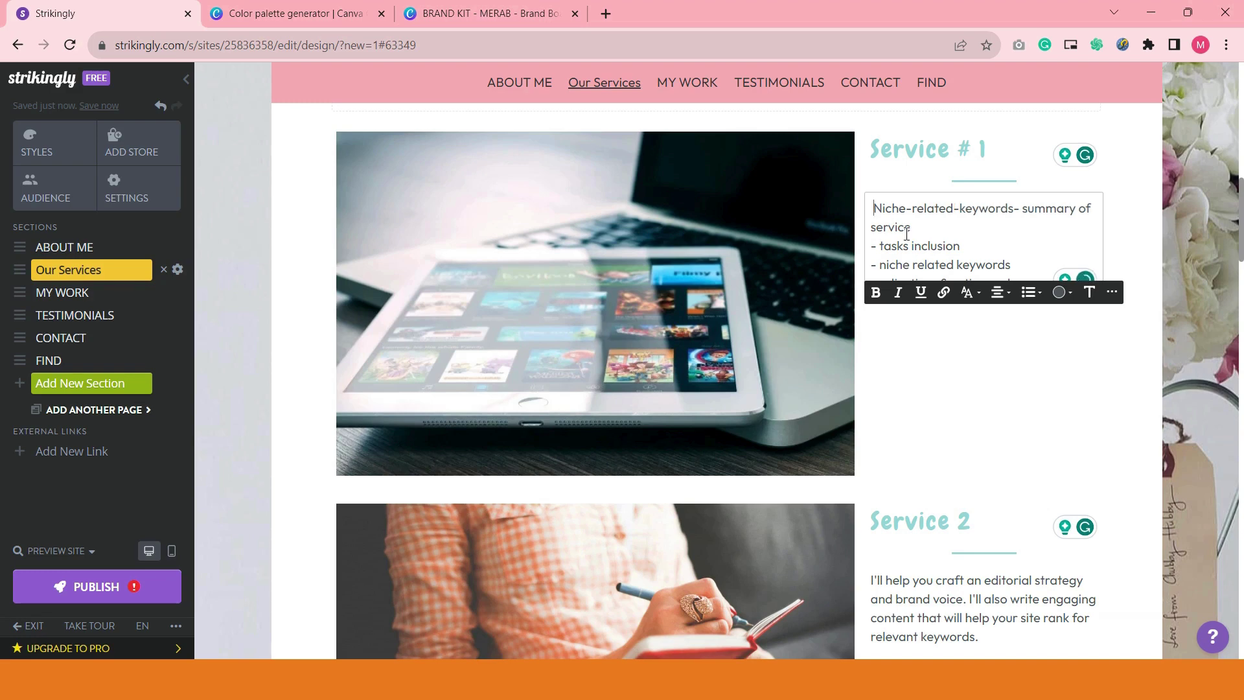
key("BackSpace")
type("-")
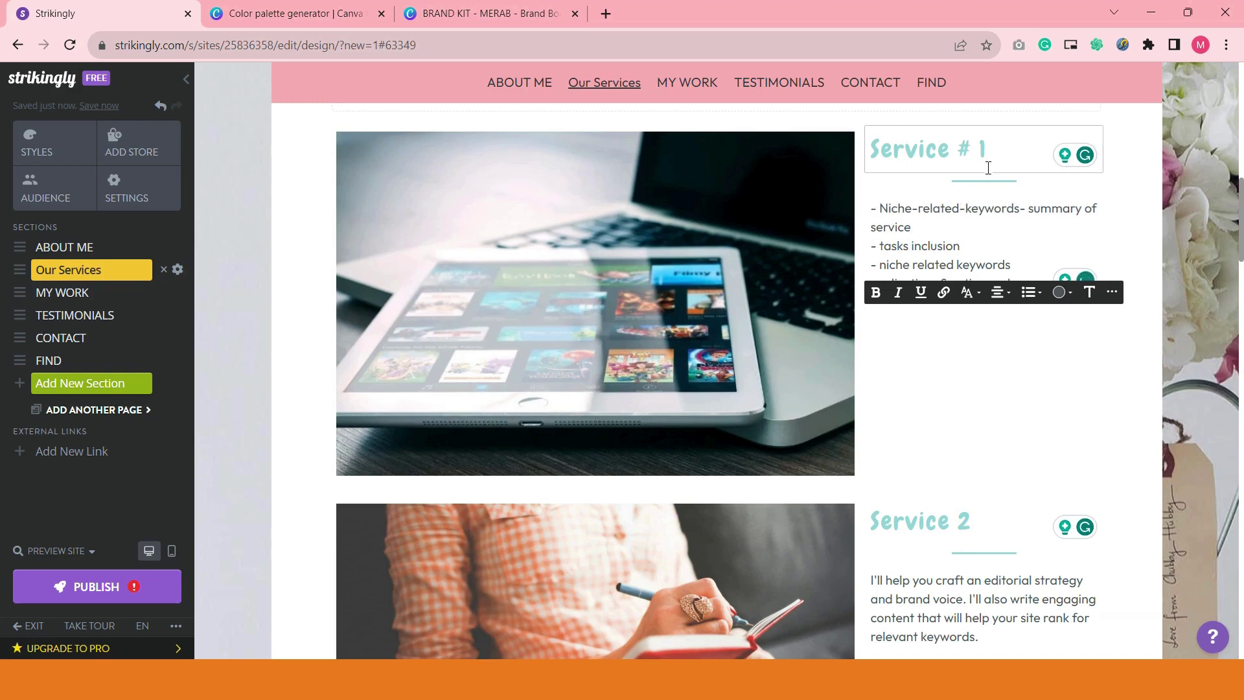
left_click(1023, 209)
key("Return")
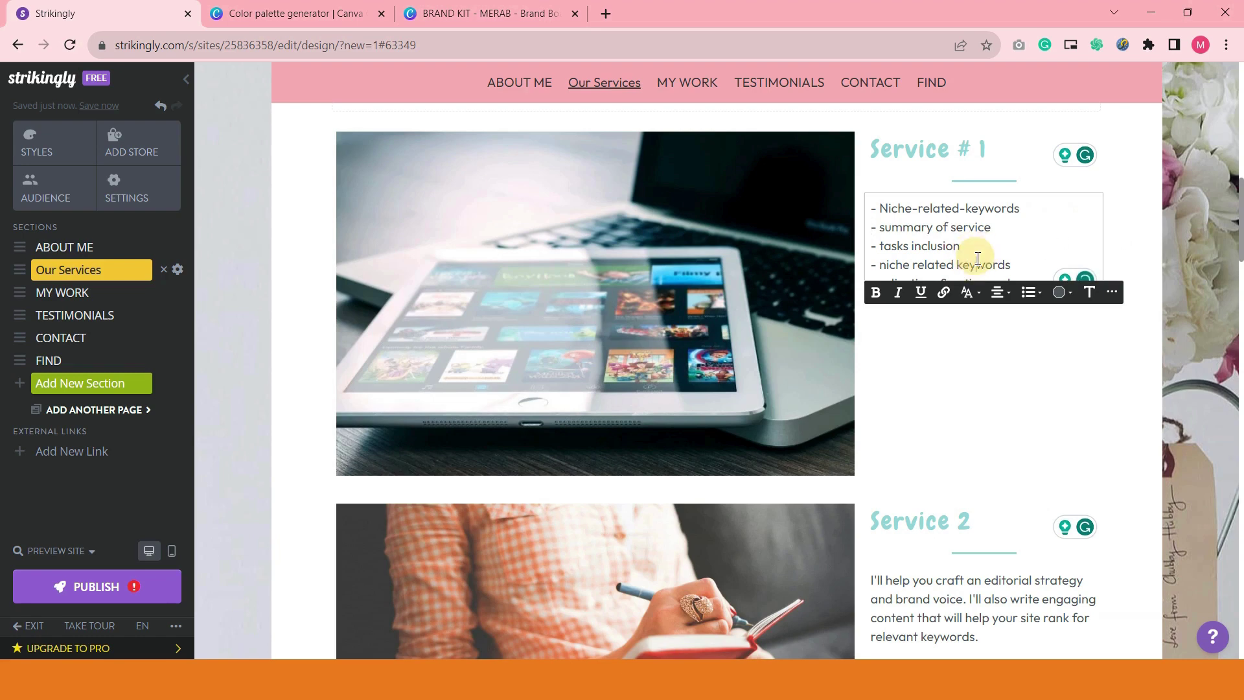
- Copy the full Service # 1 description and replace the Service 2 and Service 3 descriptions with it
key("ctrl+a")
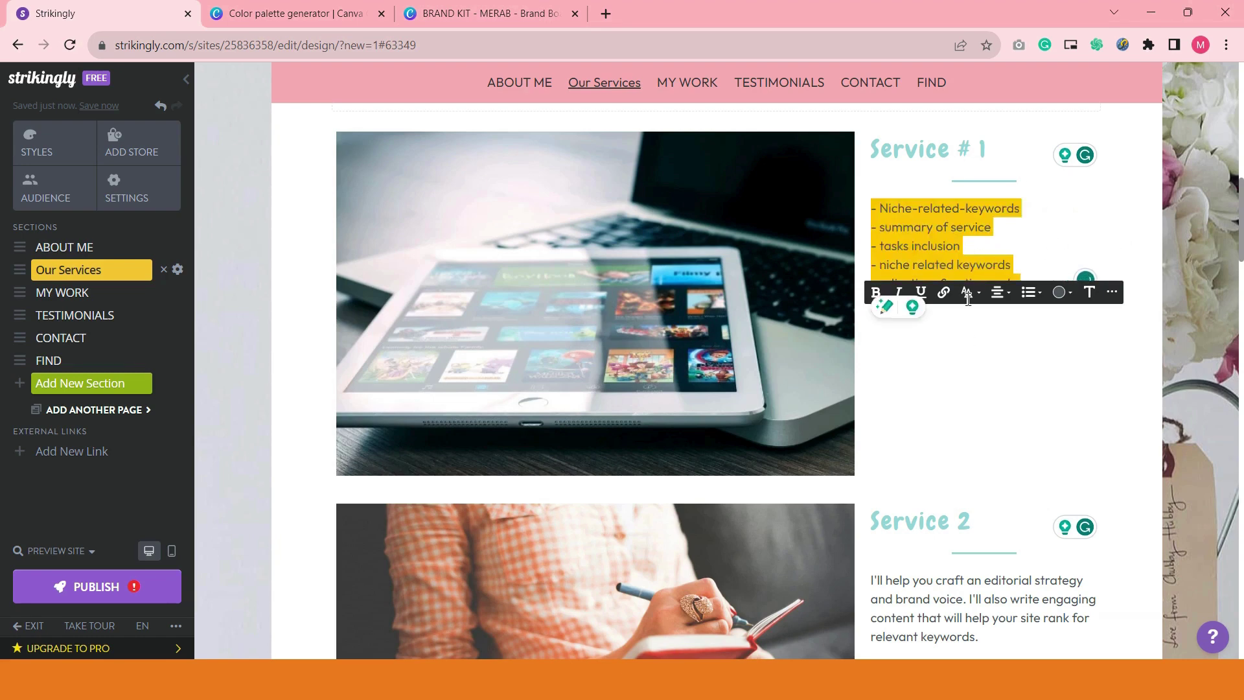
left_click(980, 348)
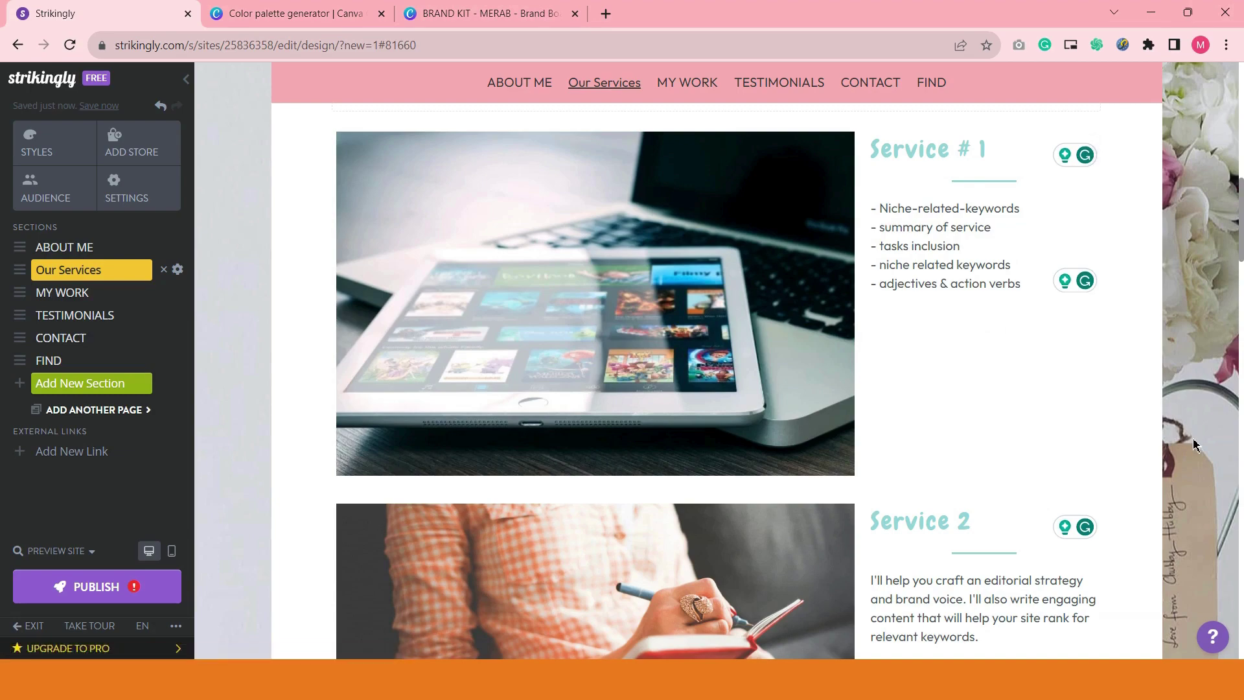
scroll(927, 337, "down", 10)
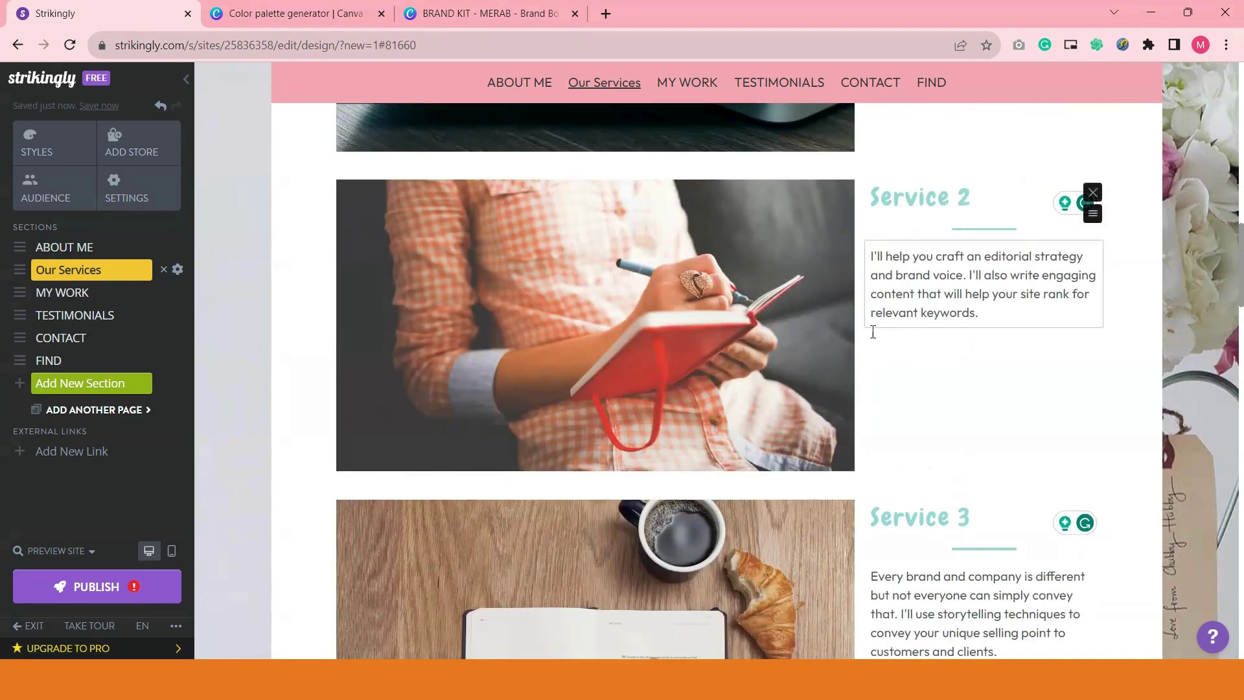
scroll(1103, 355, "up", 8)
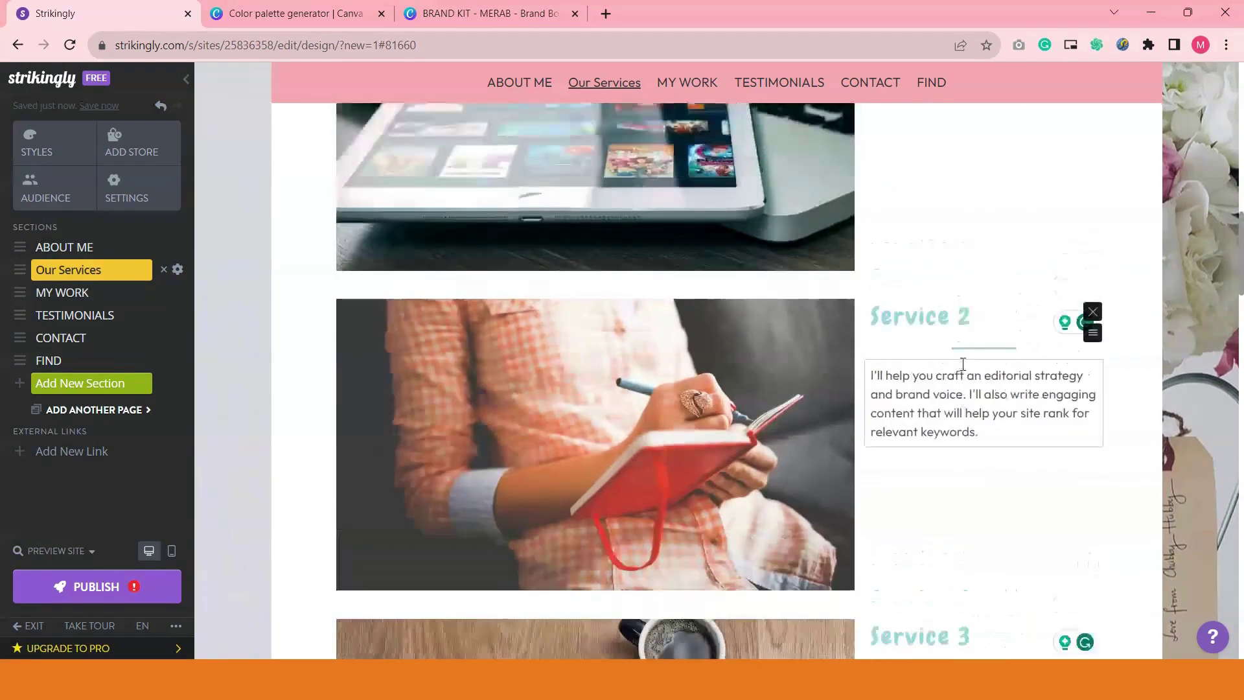
scroll(1219, 282, "up", 3)
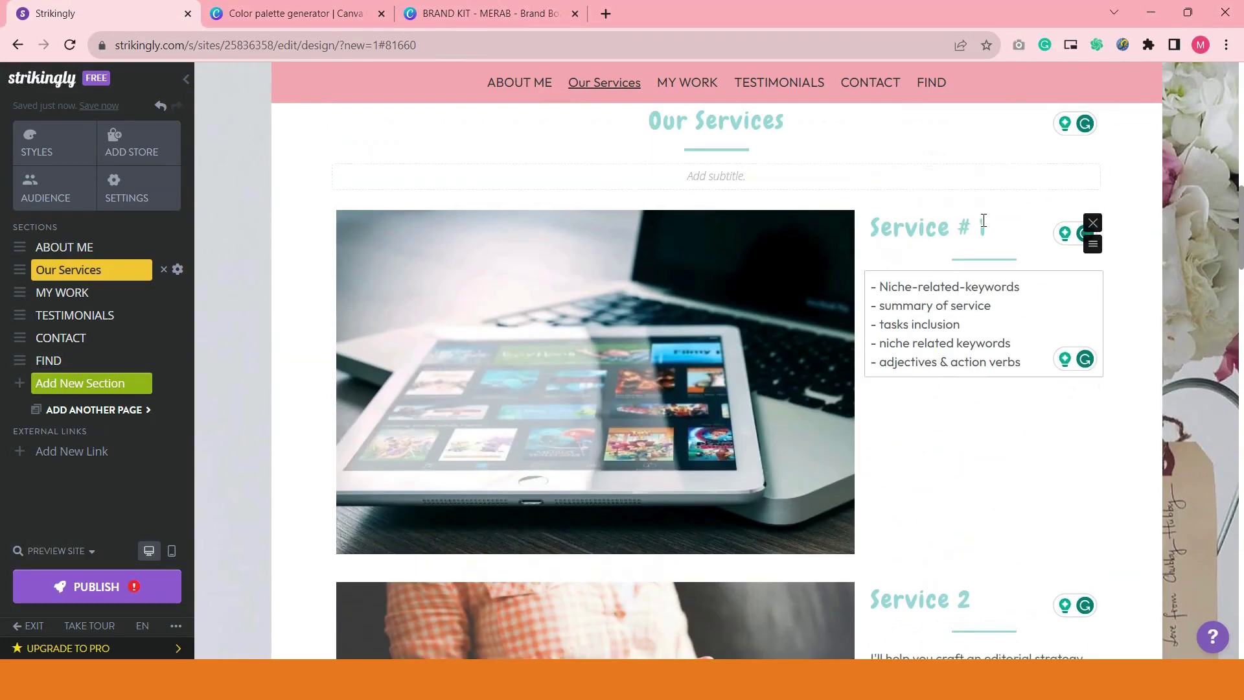
scroll(1218, 282, "down", 12)
scroll(991, 495, "up", 5)
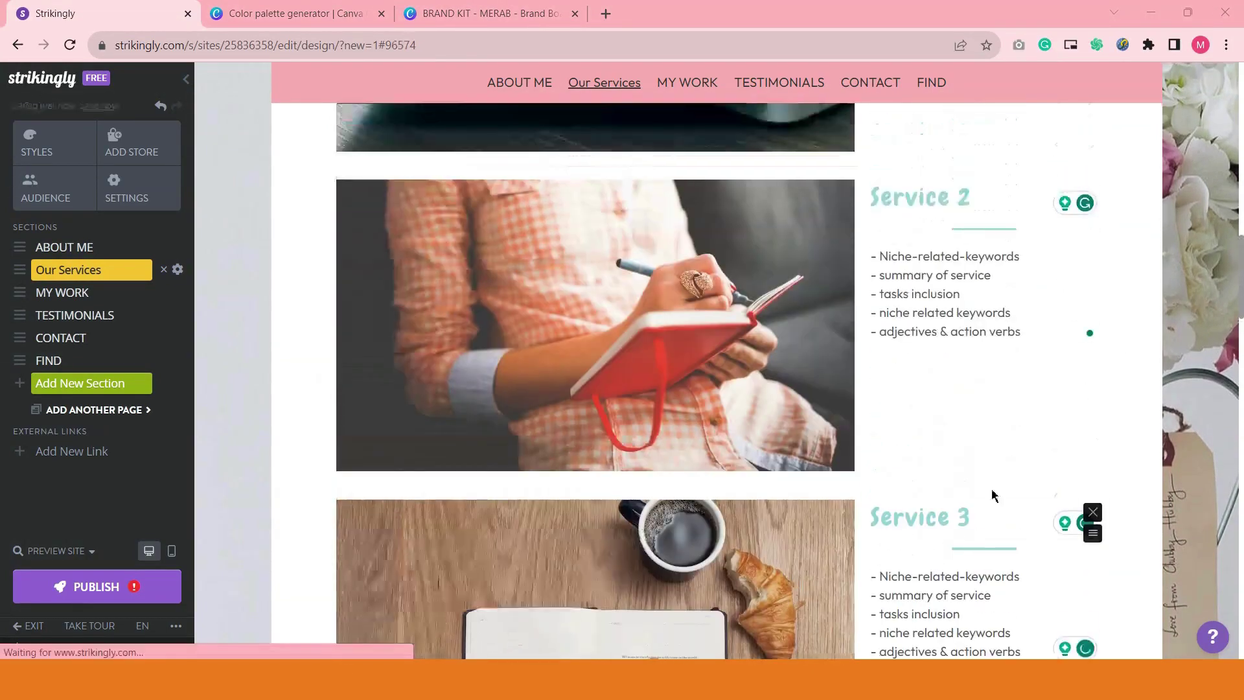
- Start replacing the Service # 1 image and browse the Strikingly library for a new picture
scroll(976, 316, "up", 1)
scroll(976, 317, "up", 6)
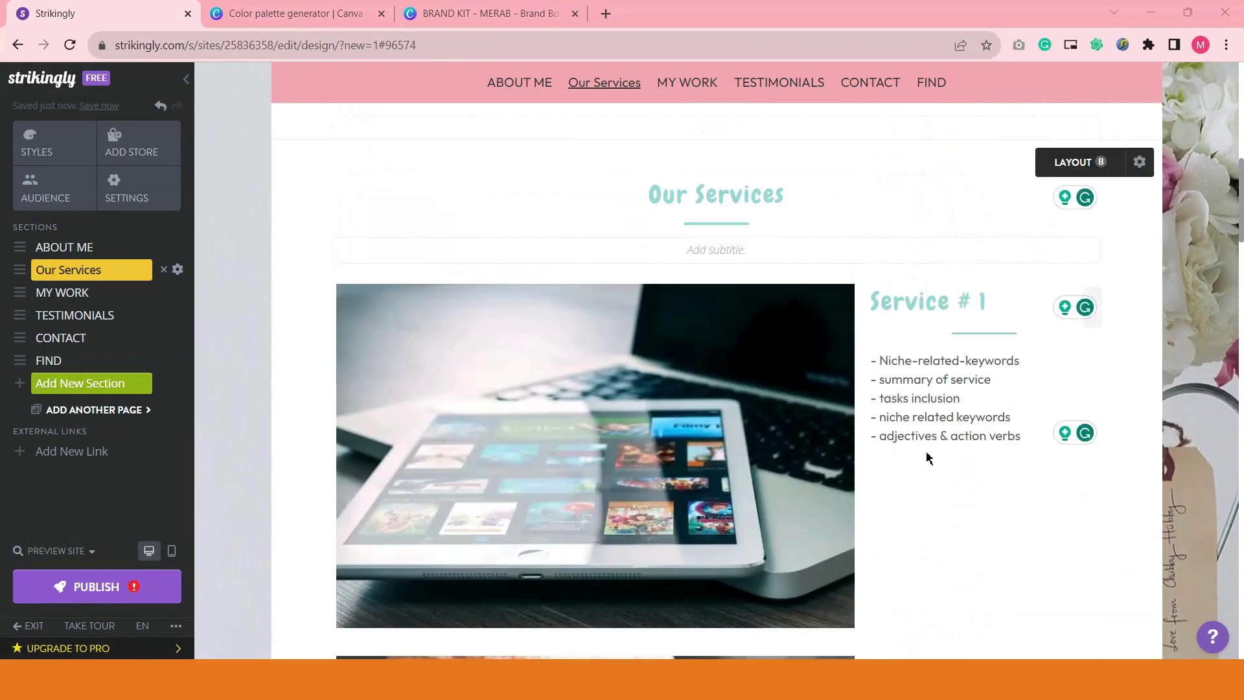
left_click(606, 472)
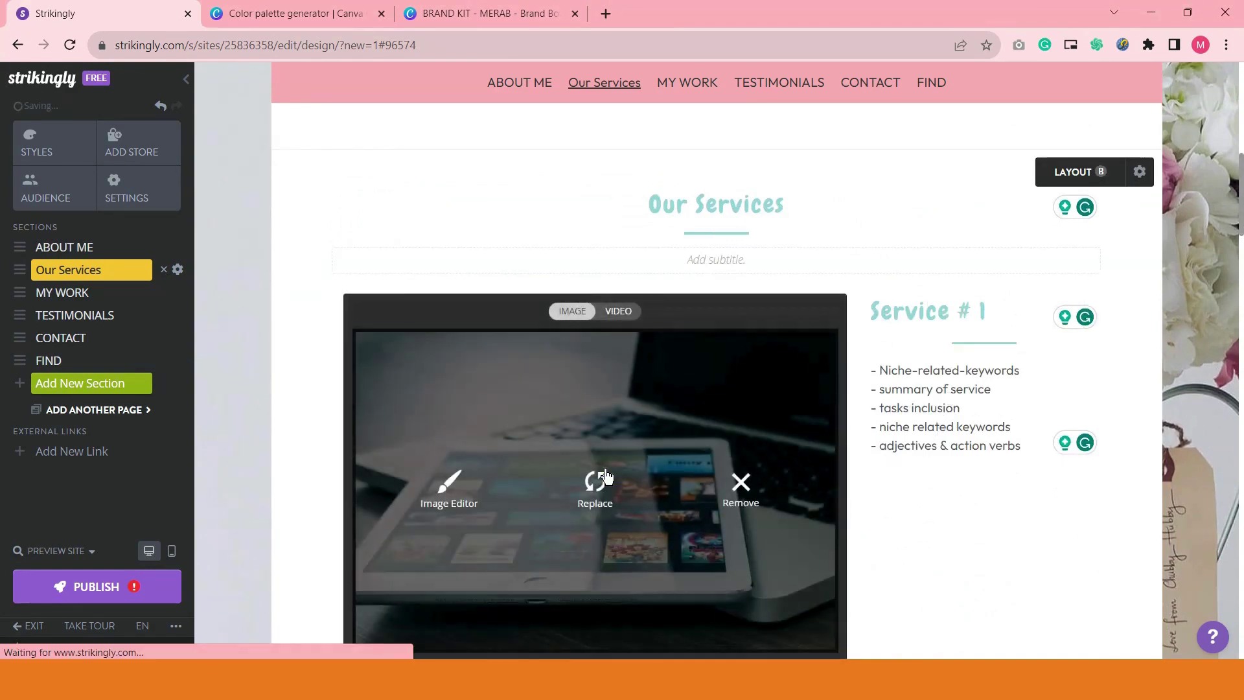
scroll(746, 370, "down", 2)
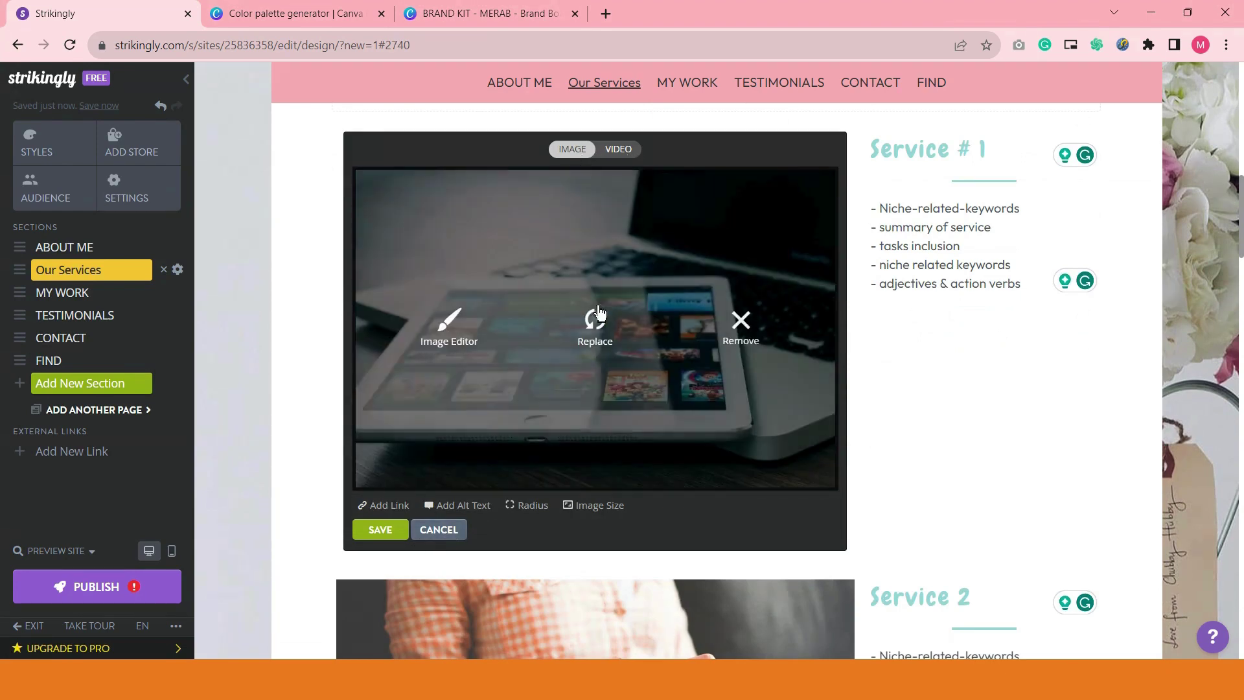
left_click(597, 318)
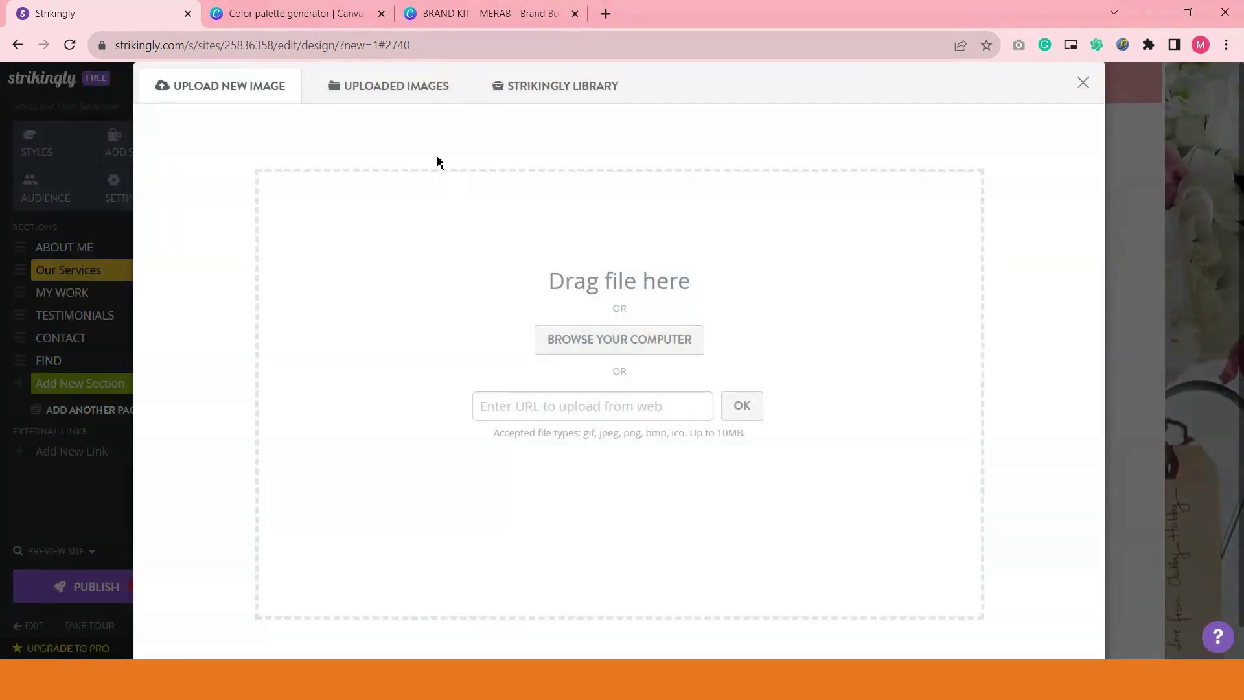
left_click(436, 100)
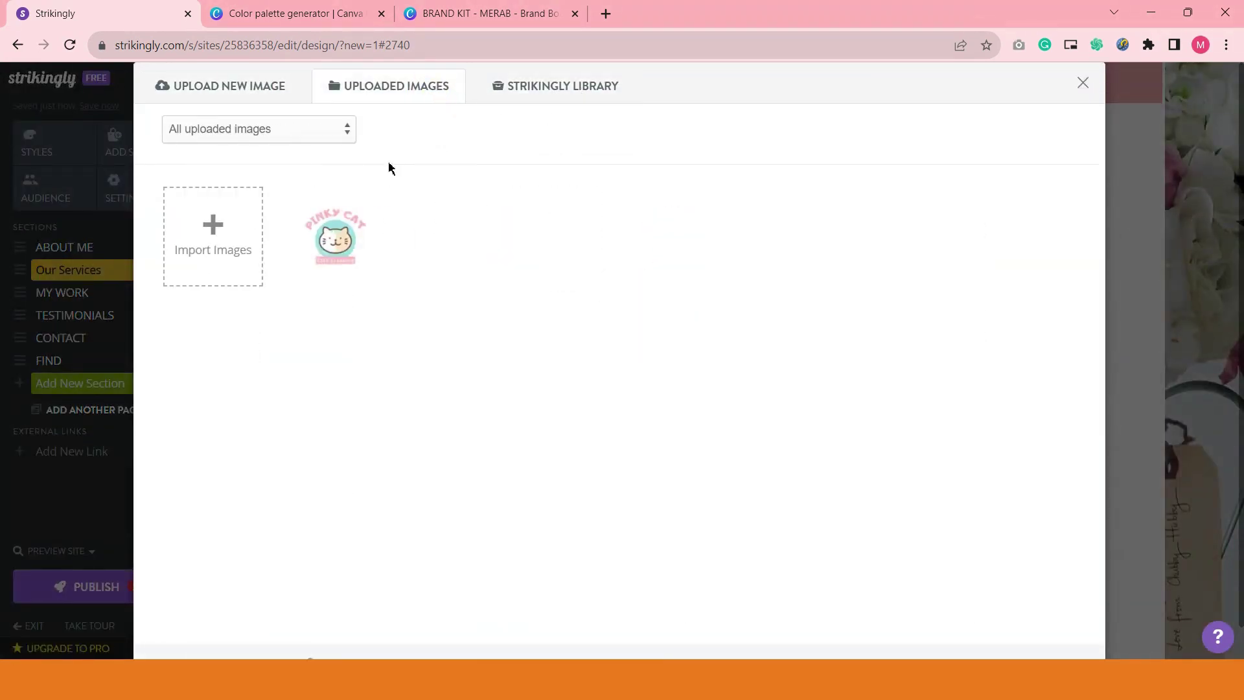
left_click(510, 97)
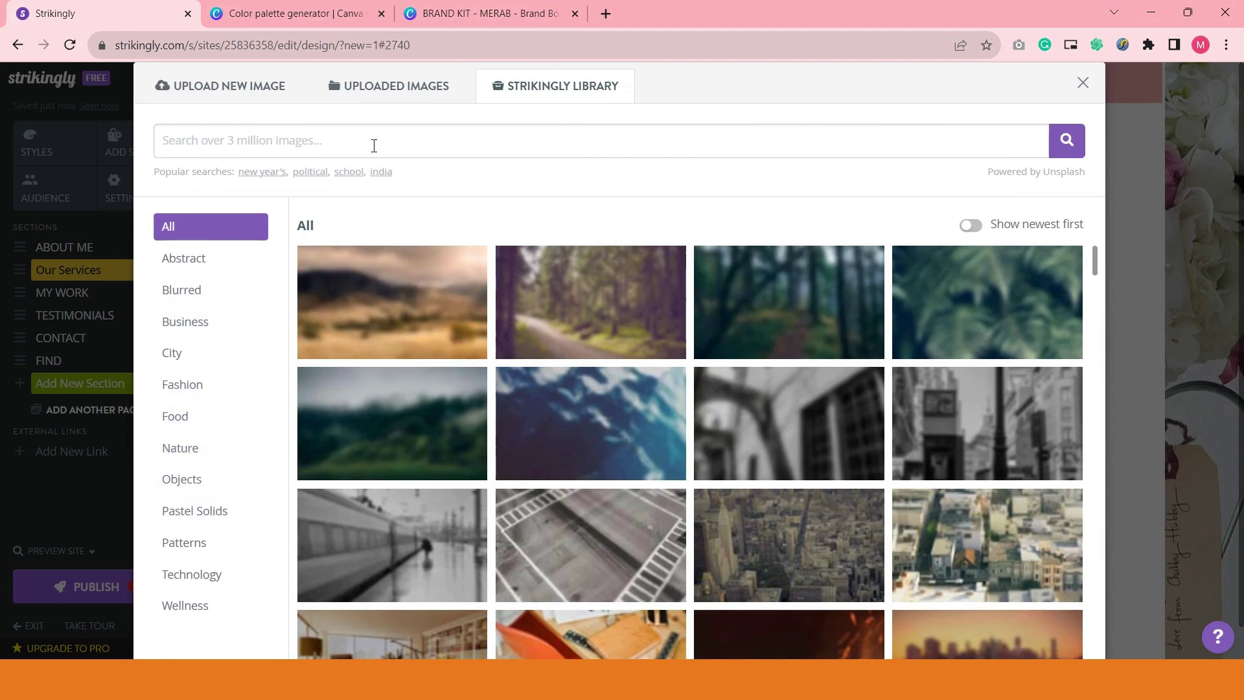
- Search the library for "cute cat" and use the photo of the fluffy cat with the green and red collar for Service # 1
left_click(393, 142)
type("cute c")
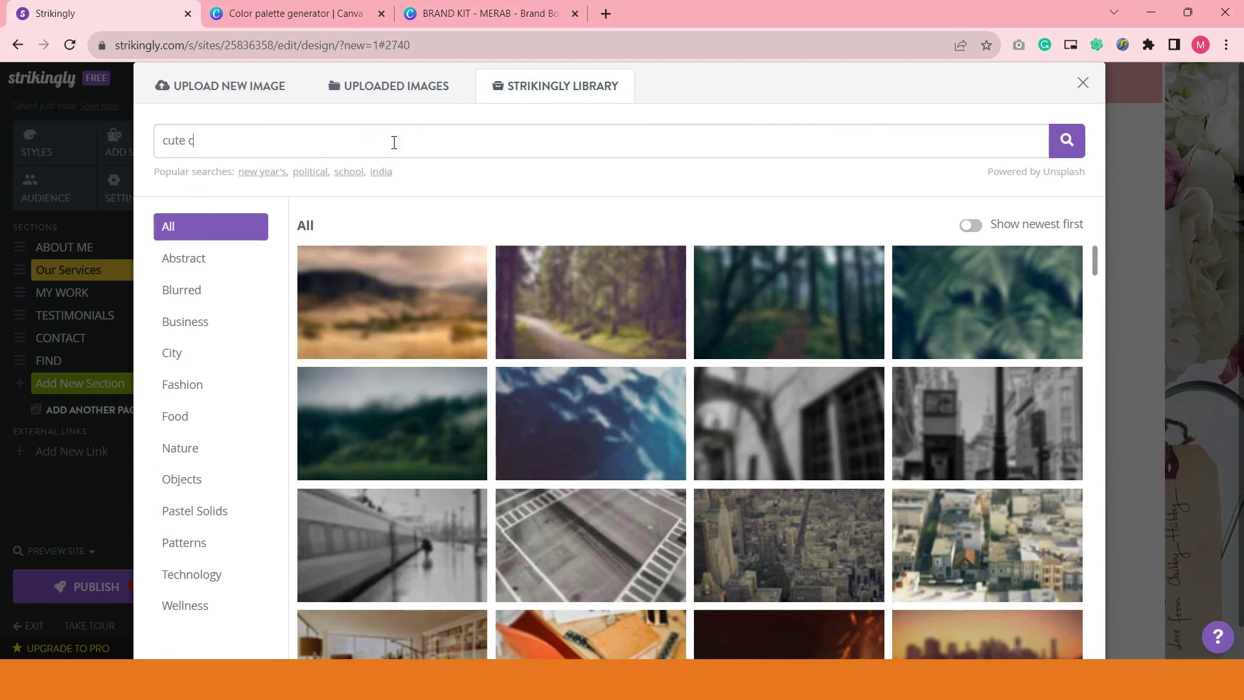
type("at")
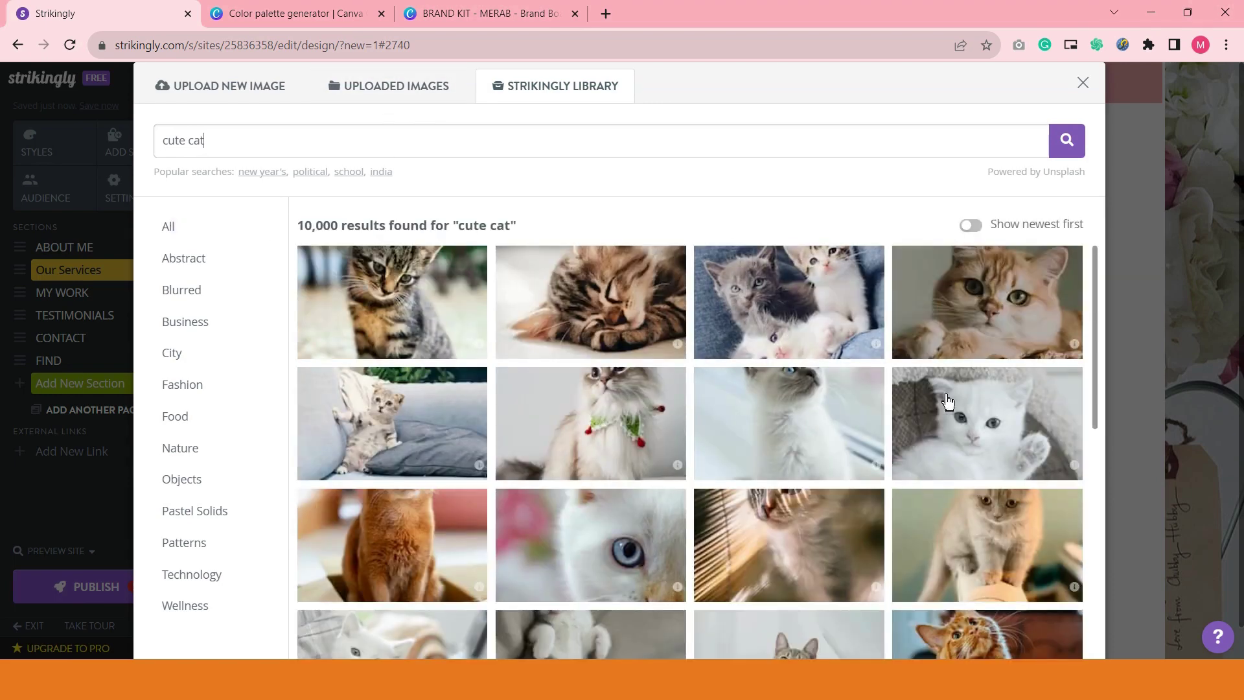
scroll(1076, 464, "down", 1)
scroll(1074, 466, "down", 1)
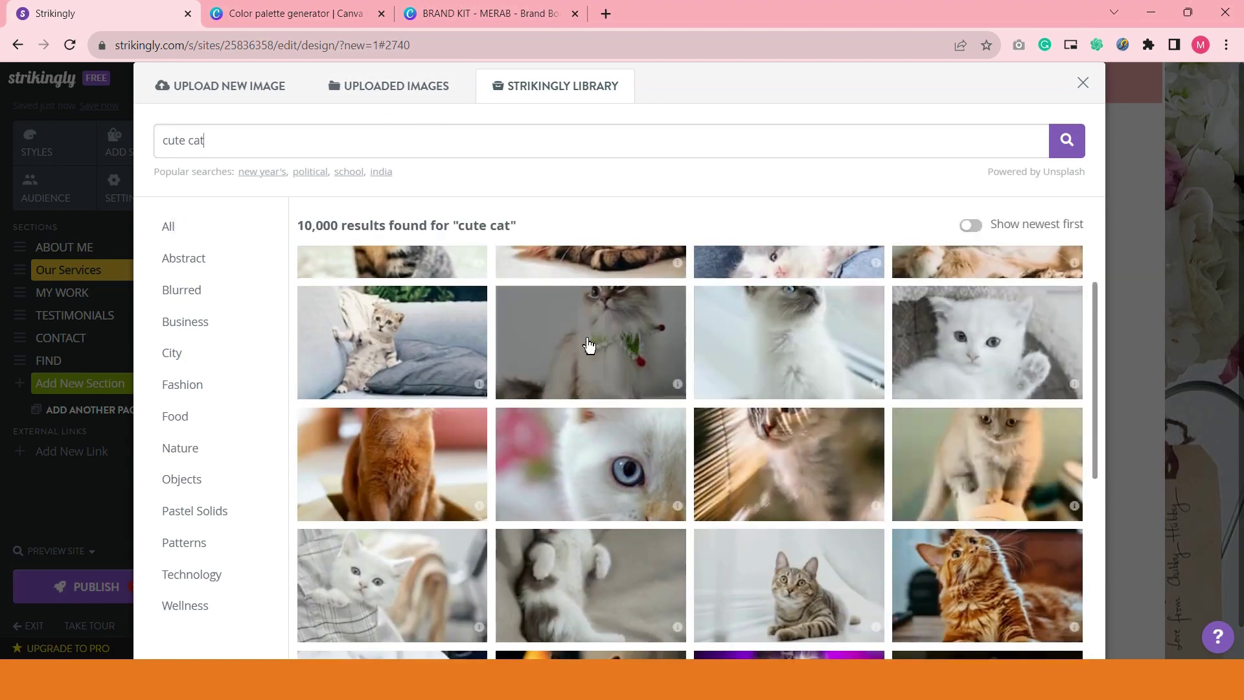
left_click(582, 338)
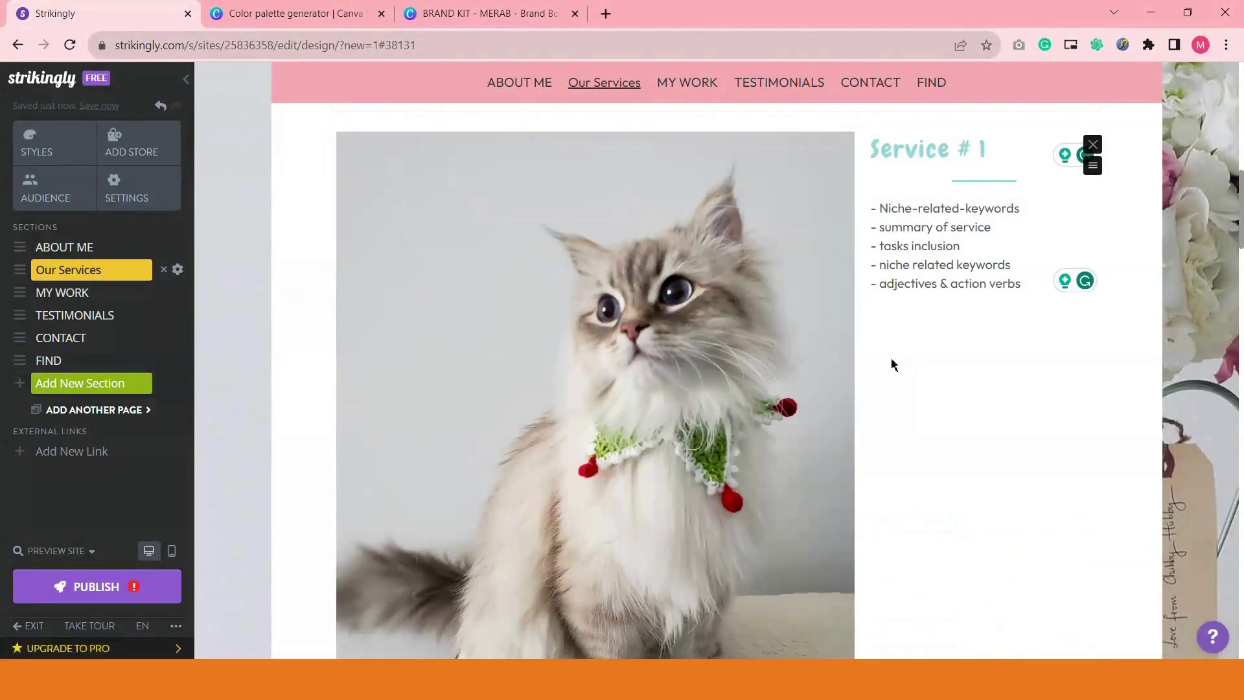
- Replace the Service 2 image with the library photo of the white kitten resting on plaid fabric
scroll(891, 363, "down", 4)
scroll(686, 395, "up", 4)
scroll(688, 398, "down", 10)
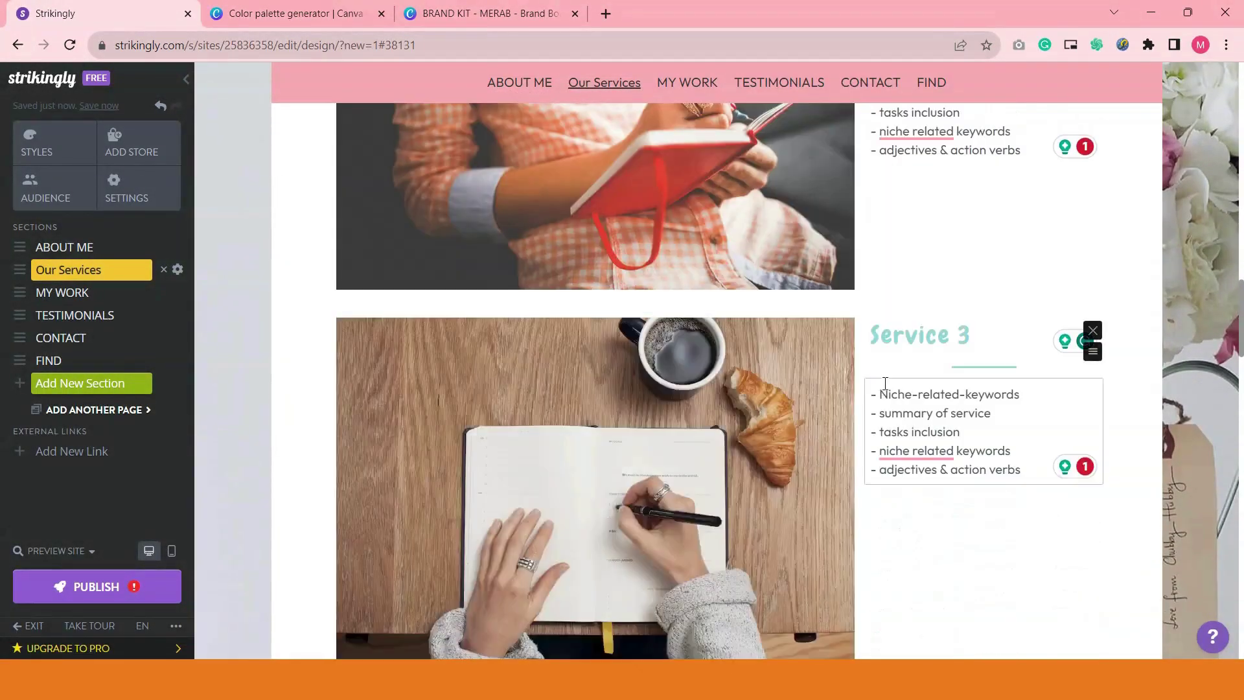
scroll(884, 389, "up", 6)
scroll(884, 389, "down", 1)
left_click(602, 476)
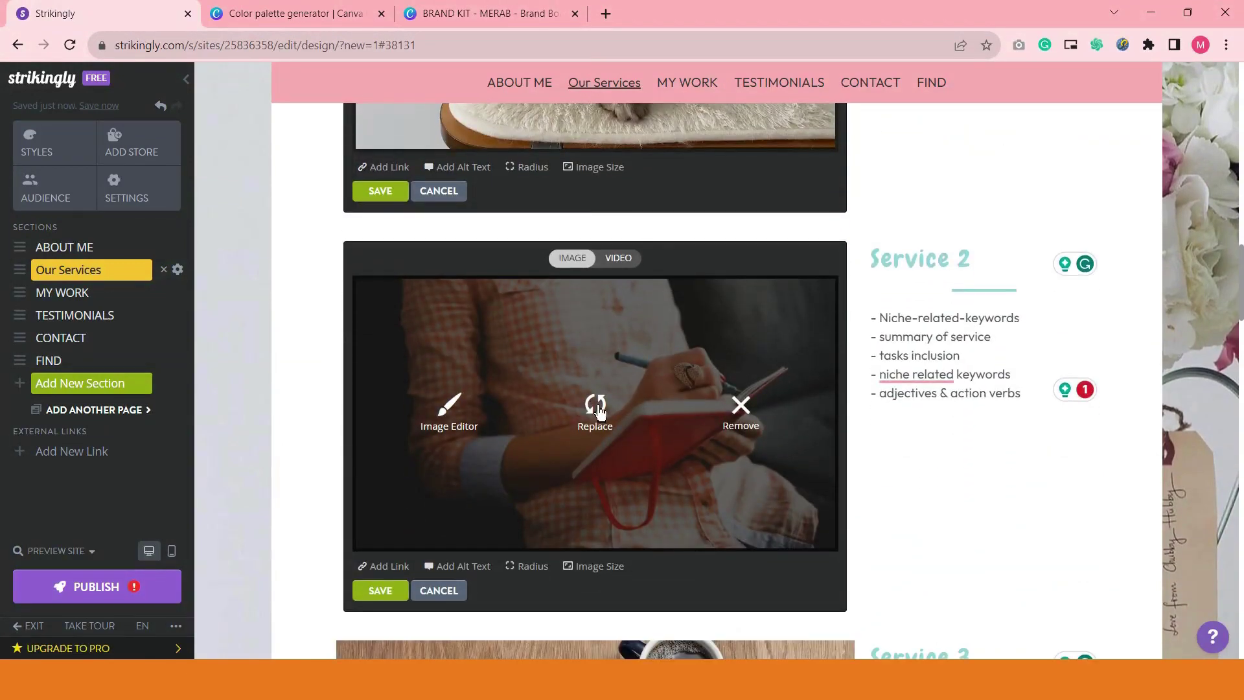
left_click(591, 408)
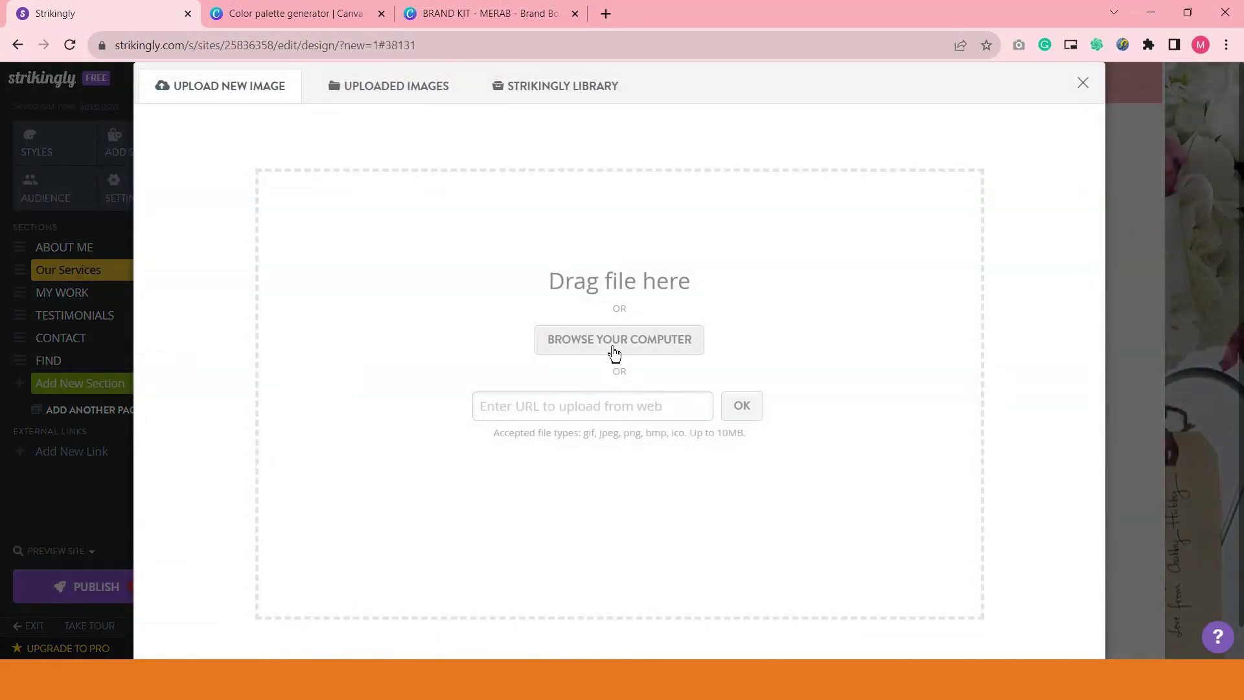
left_click(570, 95)
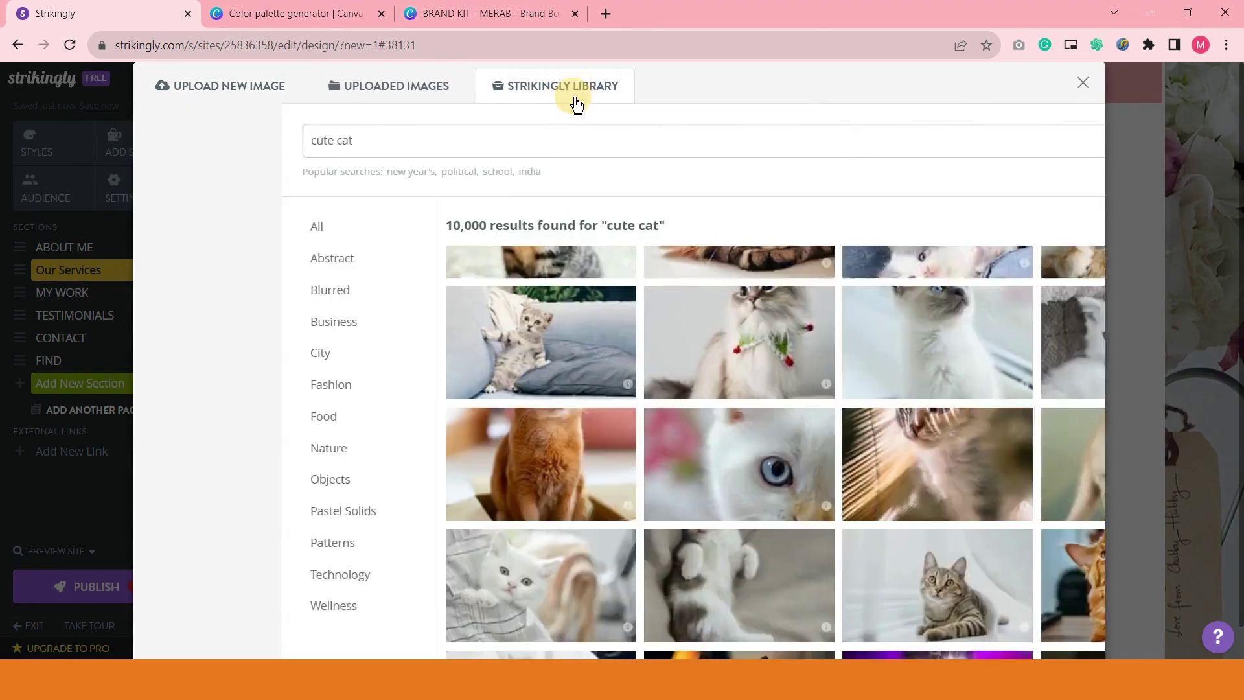
scroll(659, 508, "down", 3)
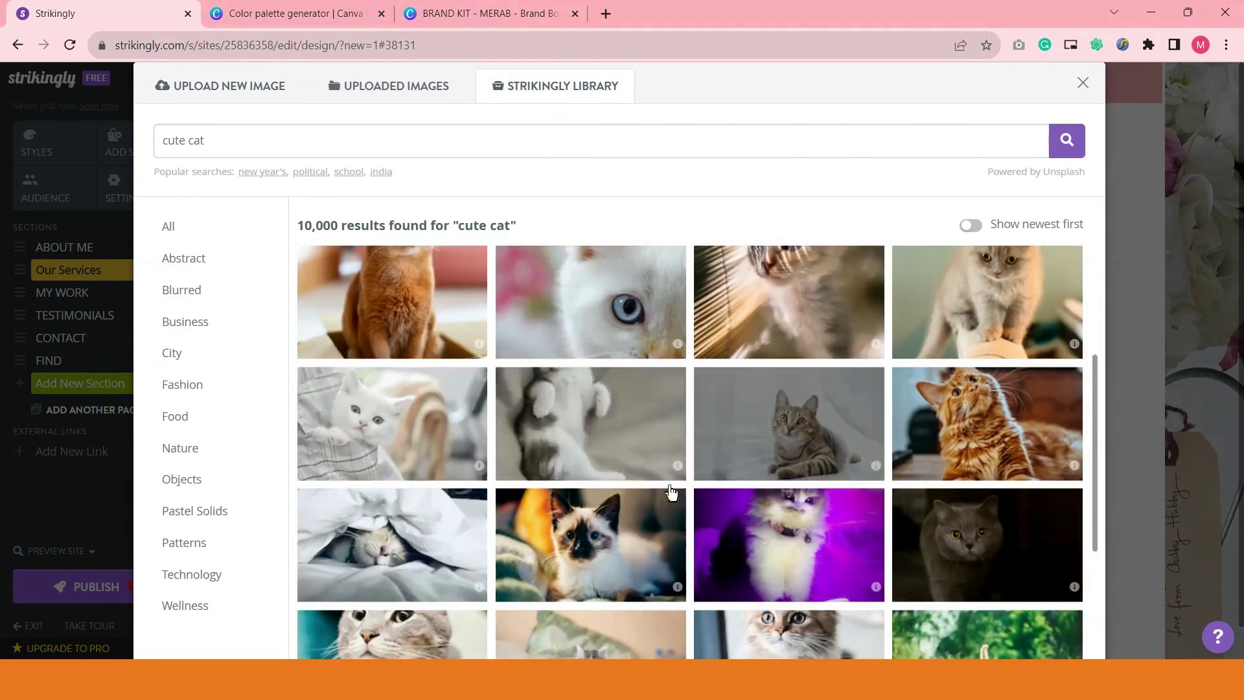
left_click(433, 443)
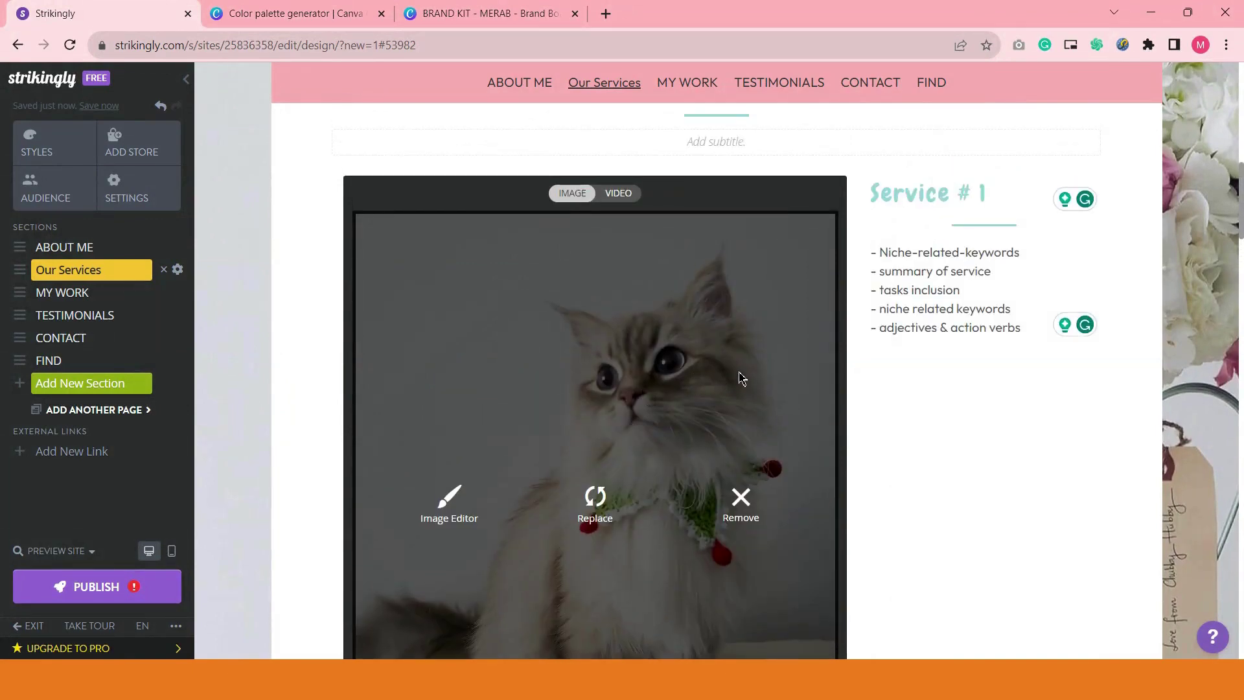
- Replace the Service 3 image with the library photo of the fluffy white and grey cat with blue eyes
scroll(746, 441, "down", 6)
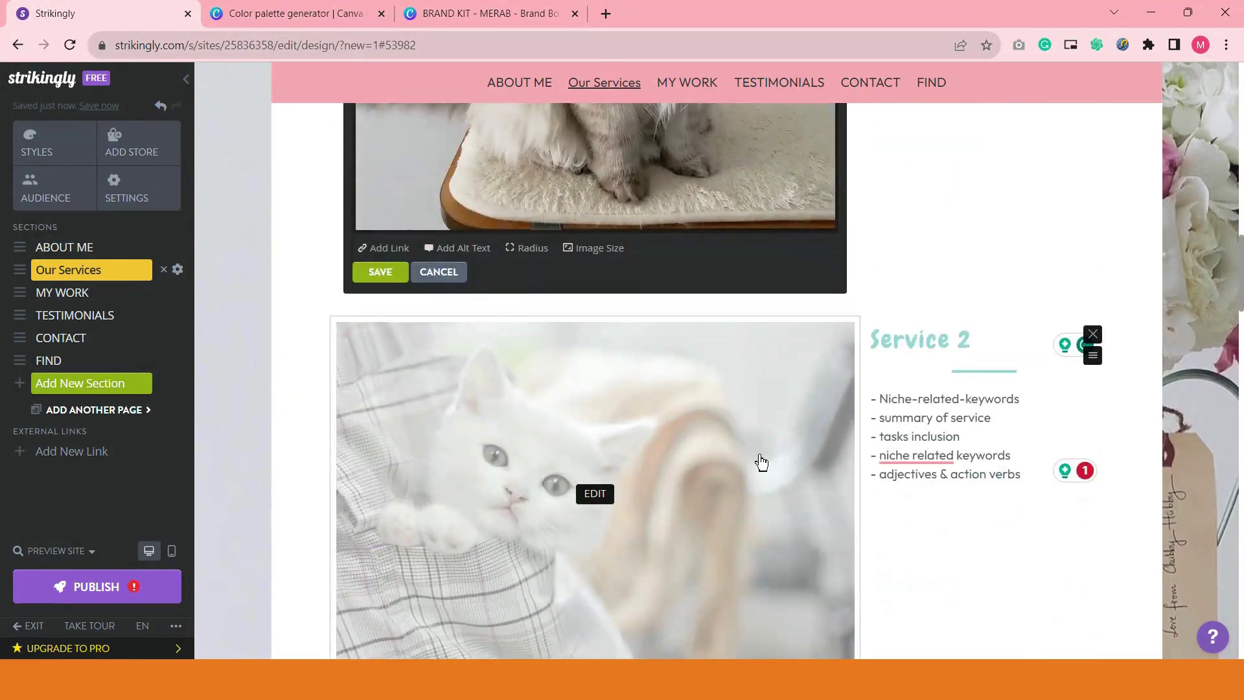
left_click(755, 468)
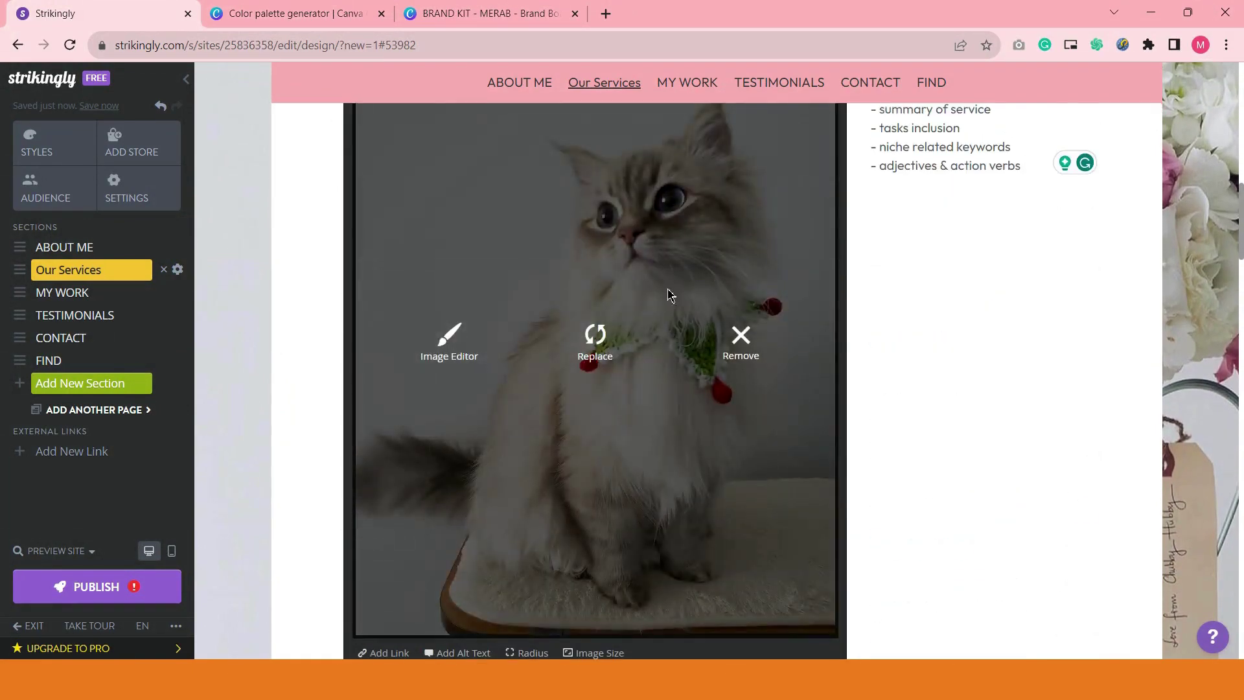
scroll(670, 295, "up", 3)
scroll(853, 454, "down", 4)
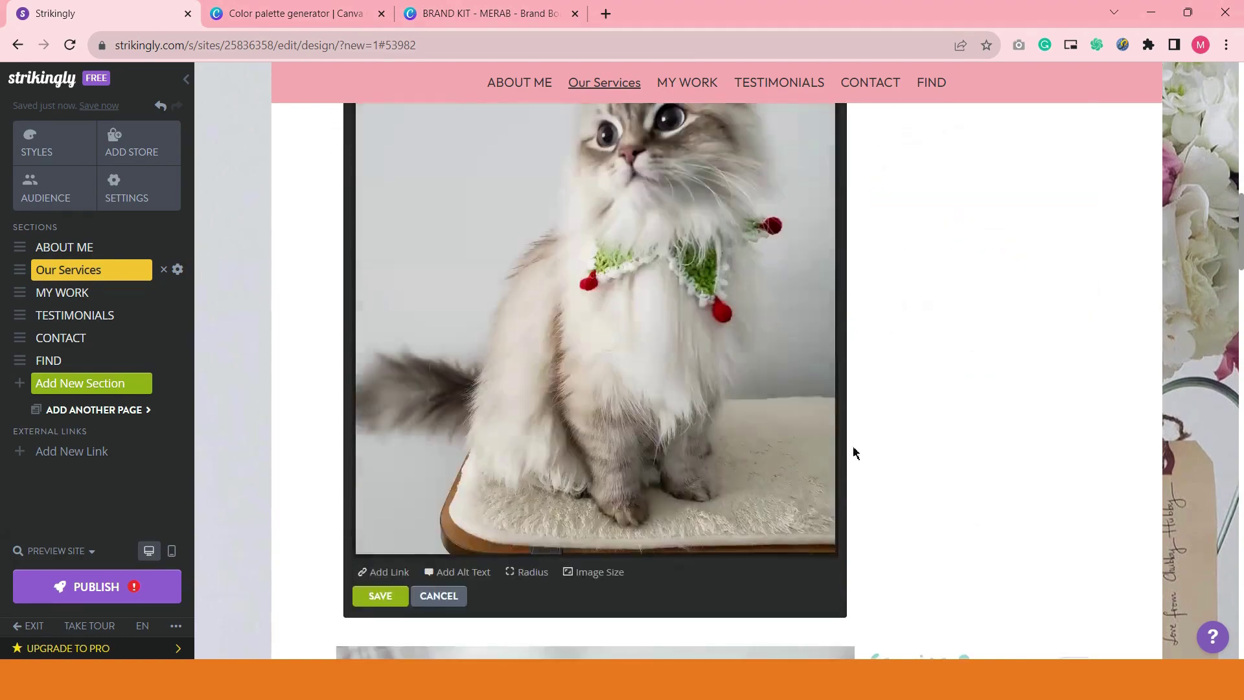
scroll(702, 468, "down", 10)
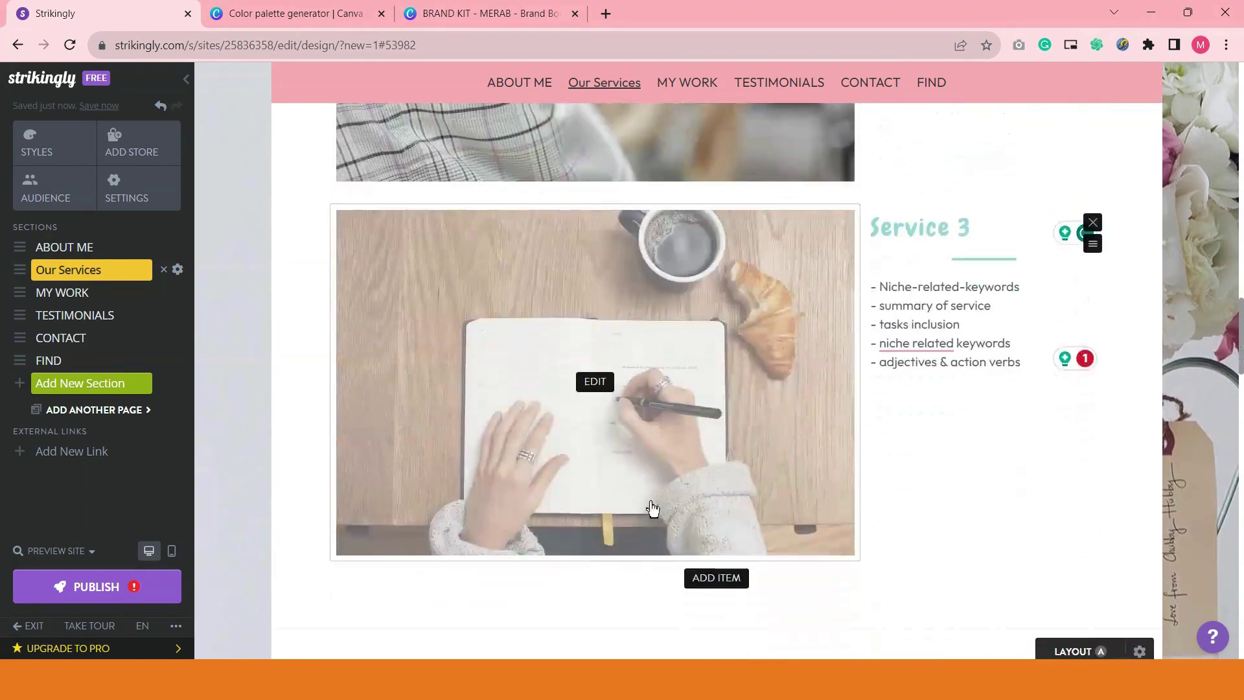
left_click(600, 392)
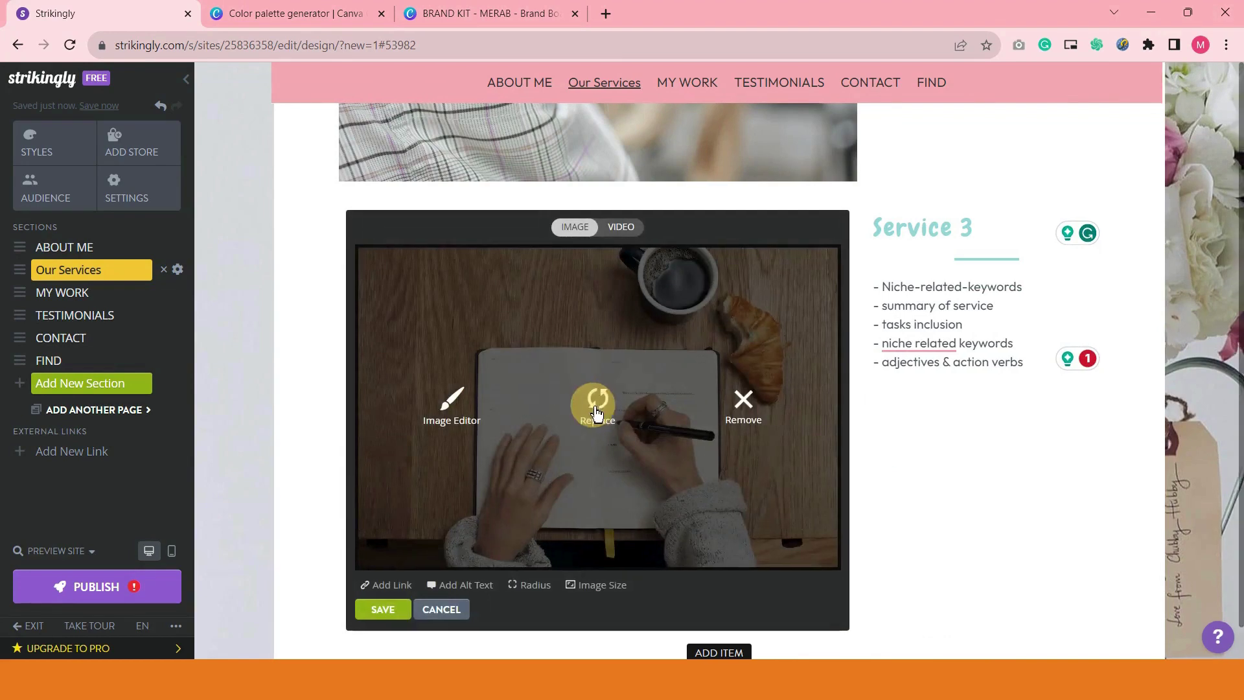
left_click(593, 403)
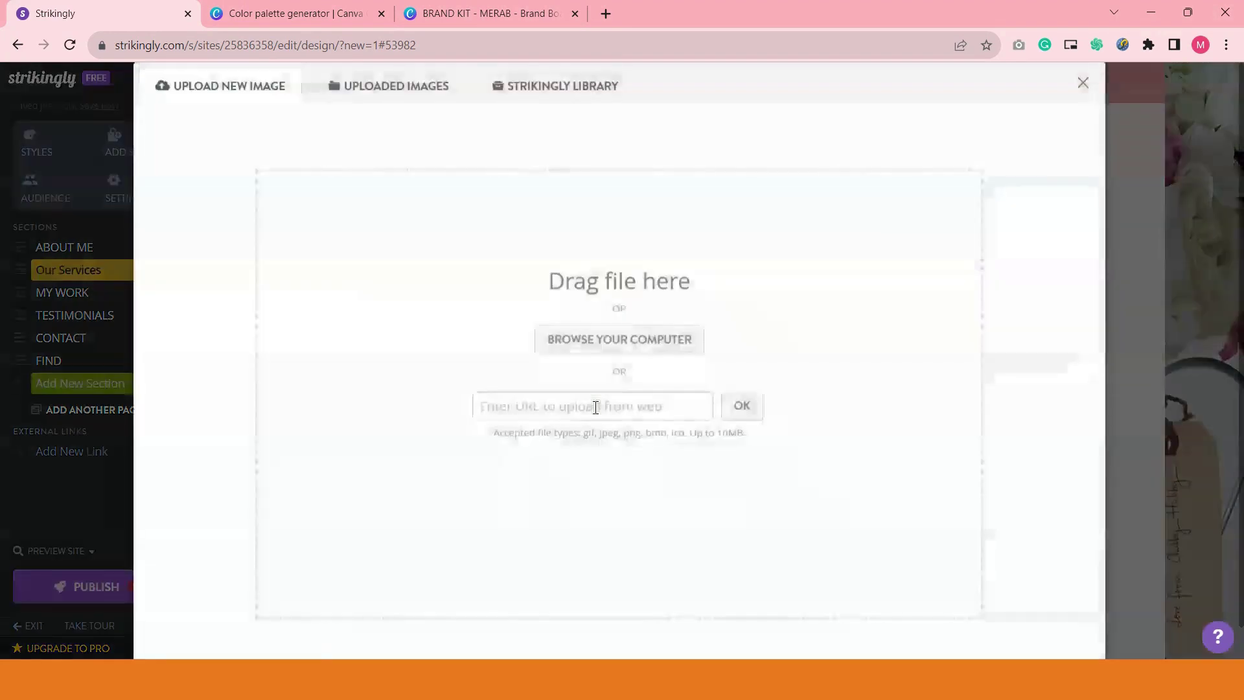
left_click(568, 87)
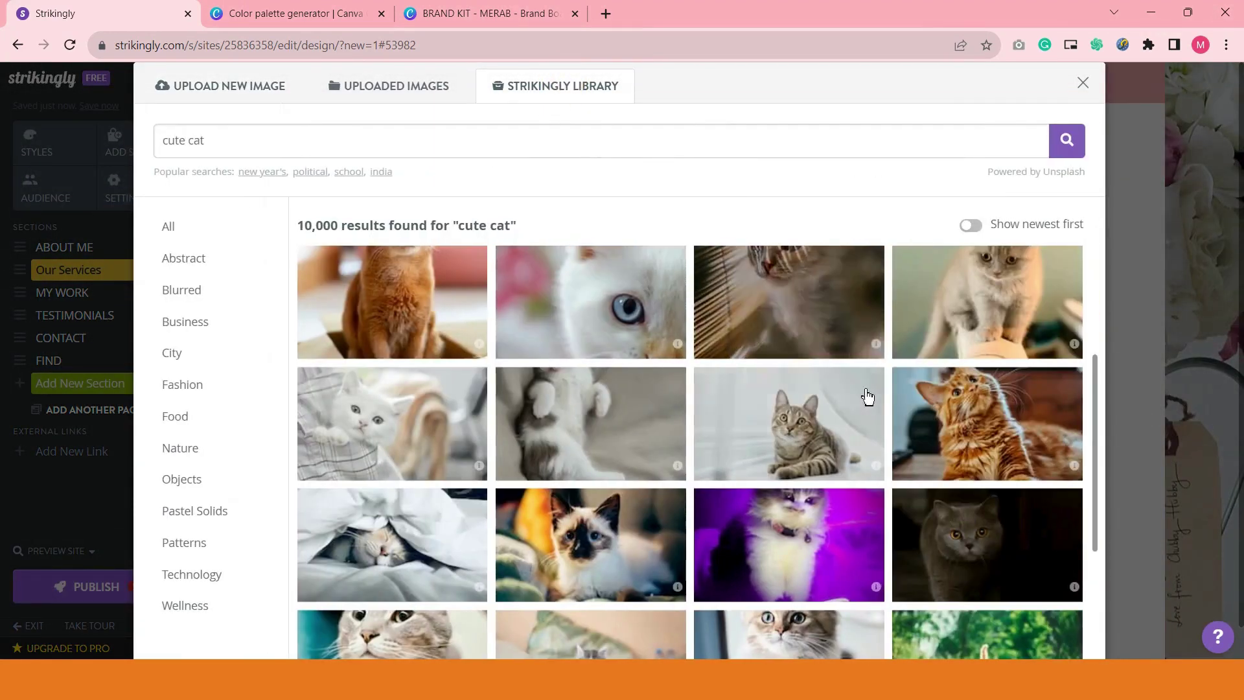
scroll(1092, 379, "down", 3)
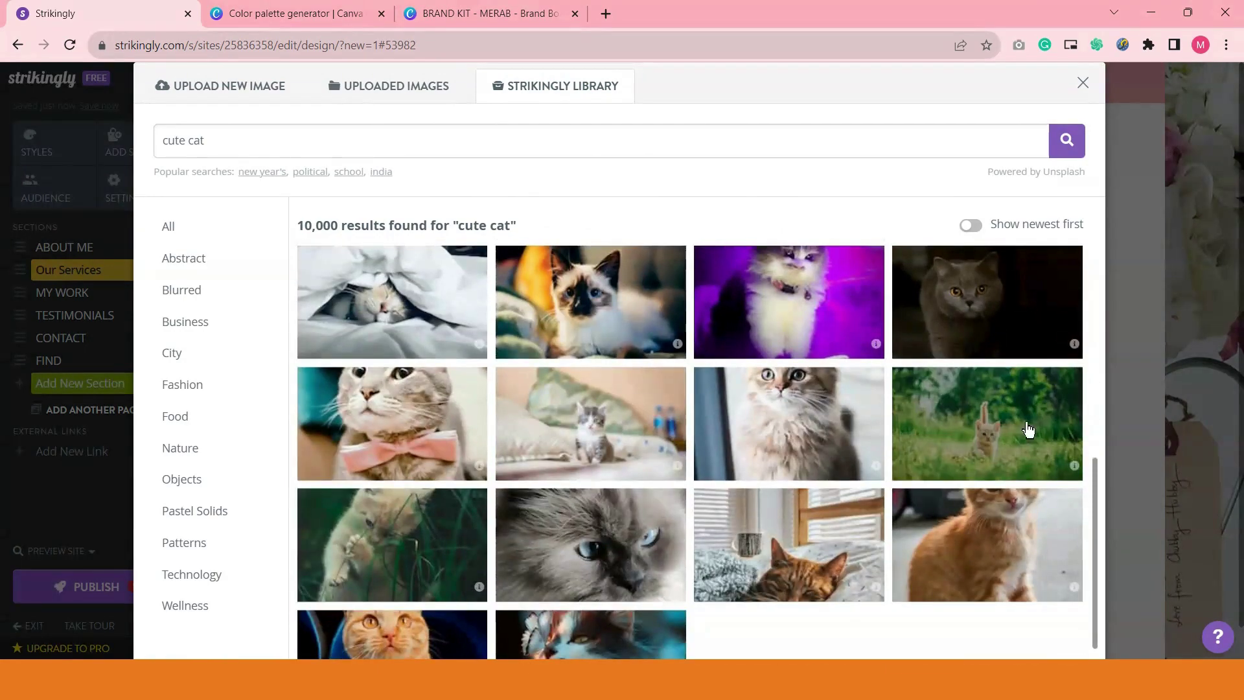
scroll(997, 446, "down", 10)
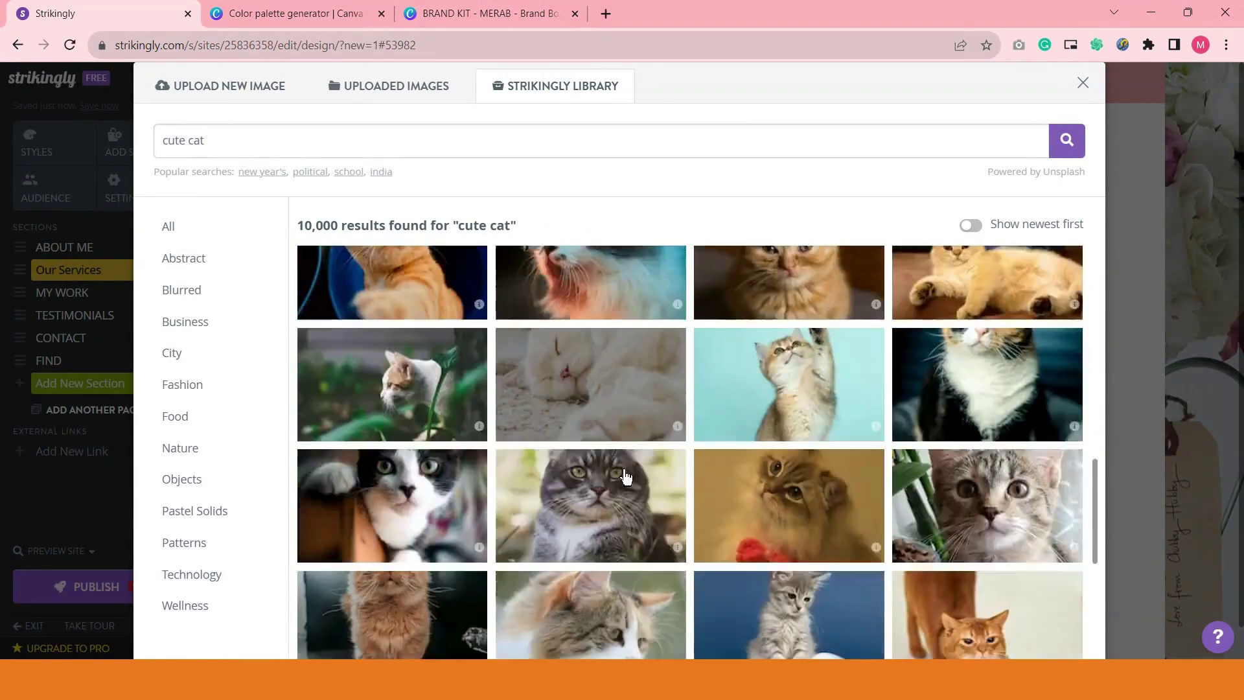
scroll(649, 467, "down", 5)
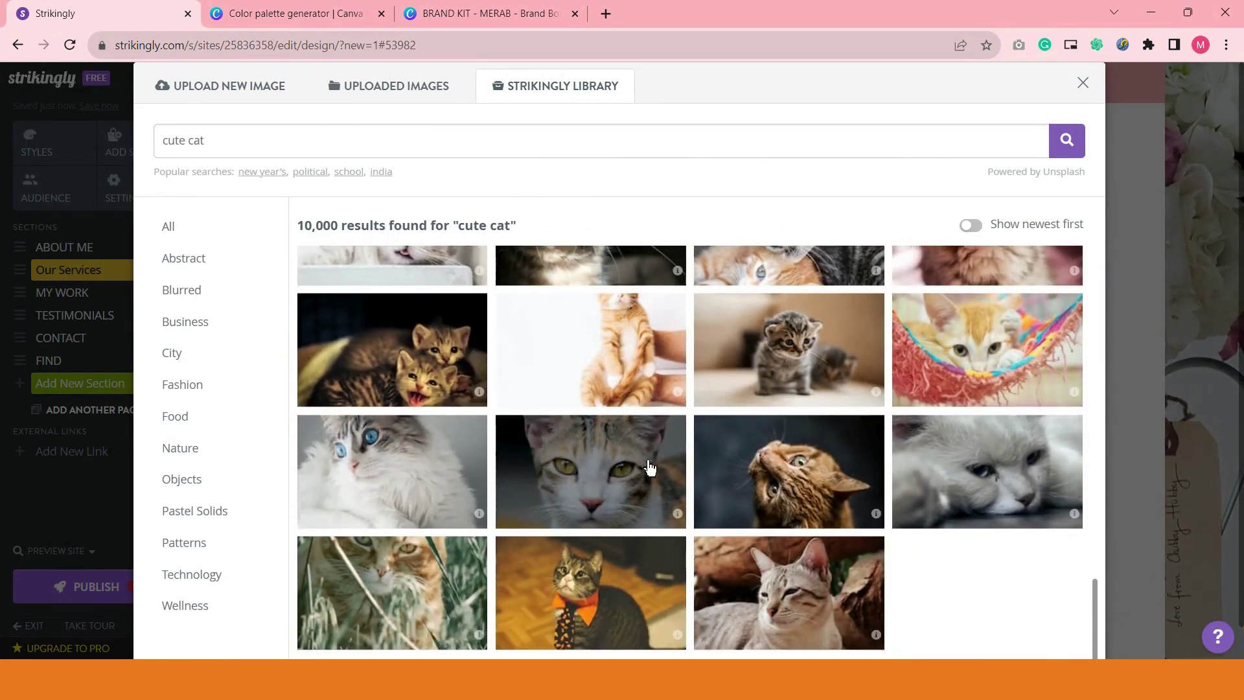
left_click(661, 460)
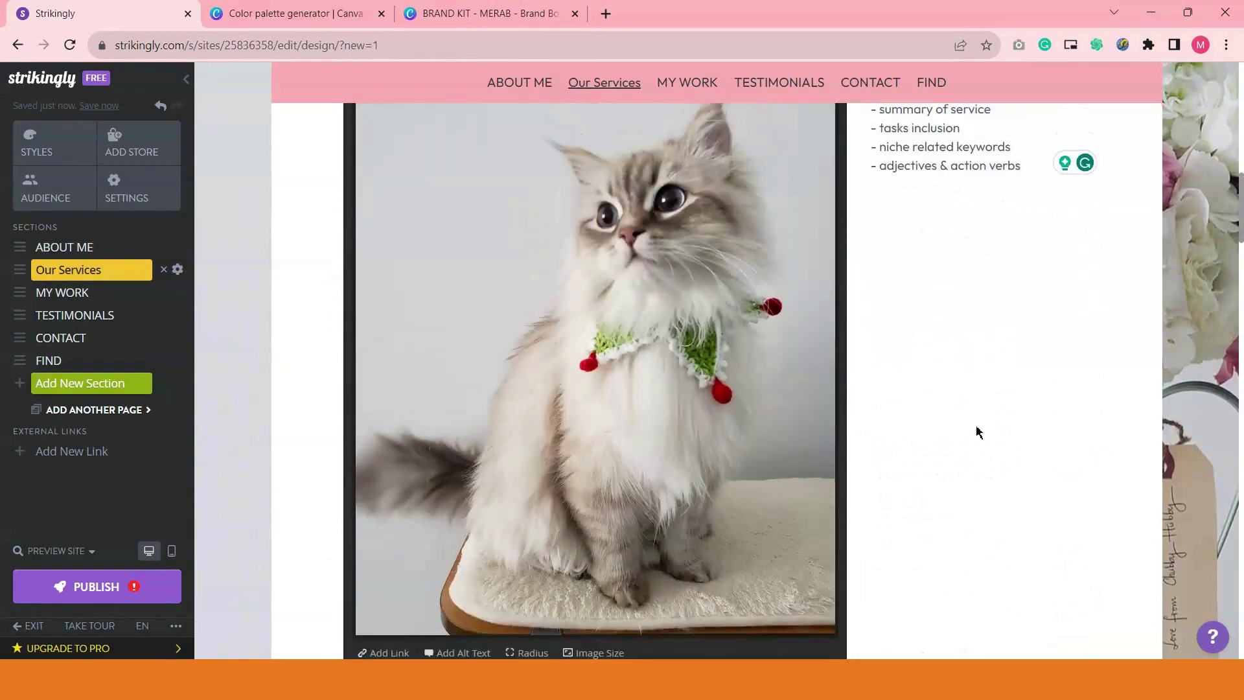
- Check the three service images in the Our Services section and publish the site
left_click(979, 431)
scroll(916, 380, "down", 7)
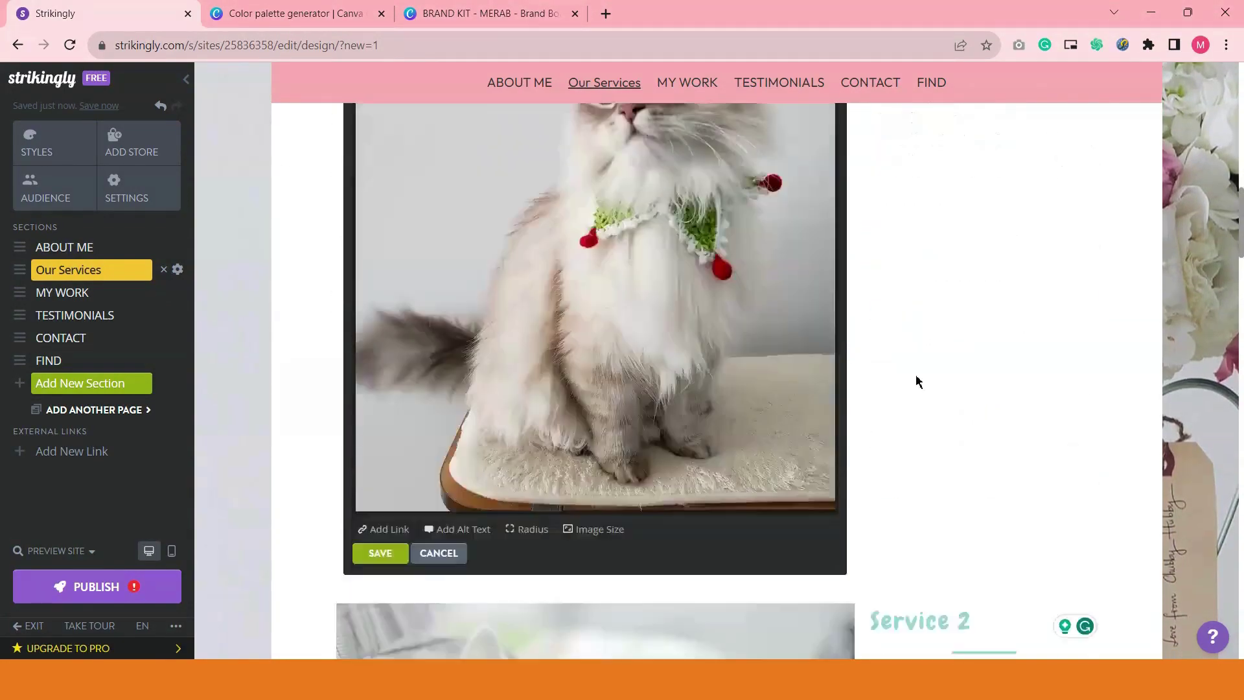
scroll(810, 364, "down", 10)
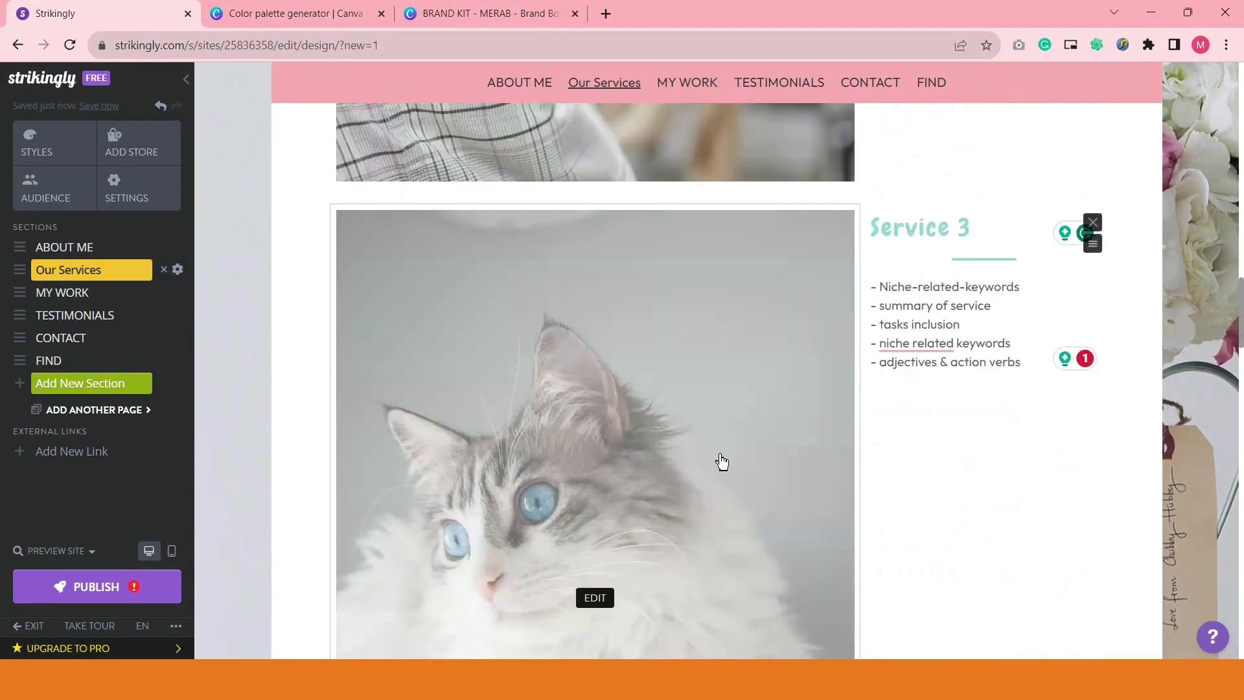
scroll(855, 467, "up", 6)
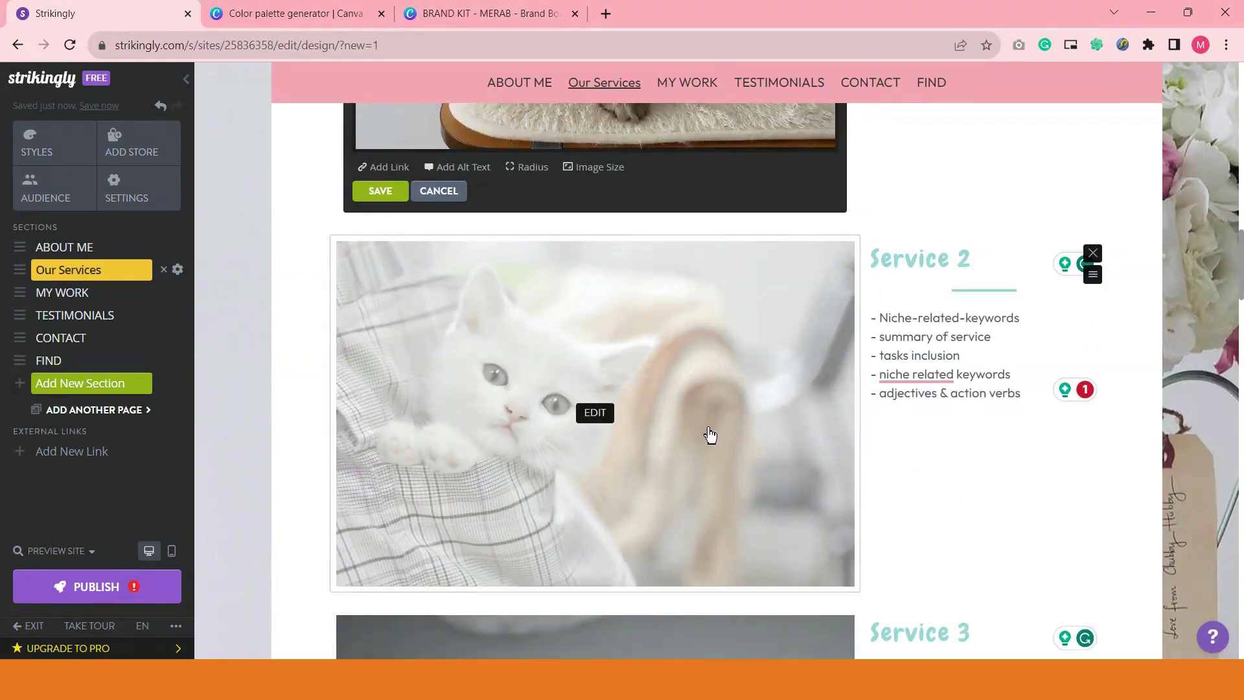
scroll(787, 459, "up", 12)
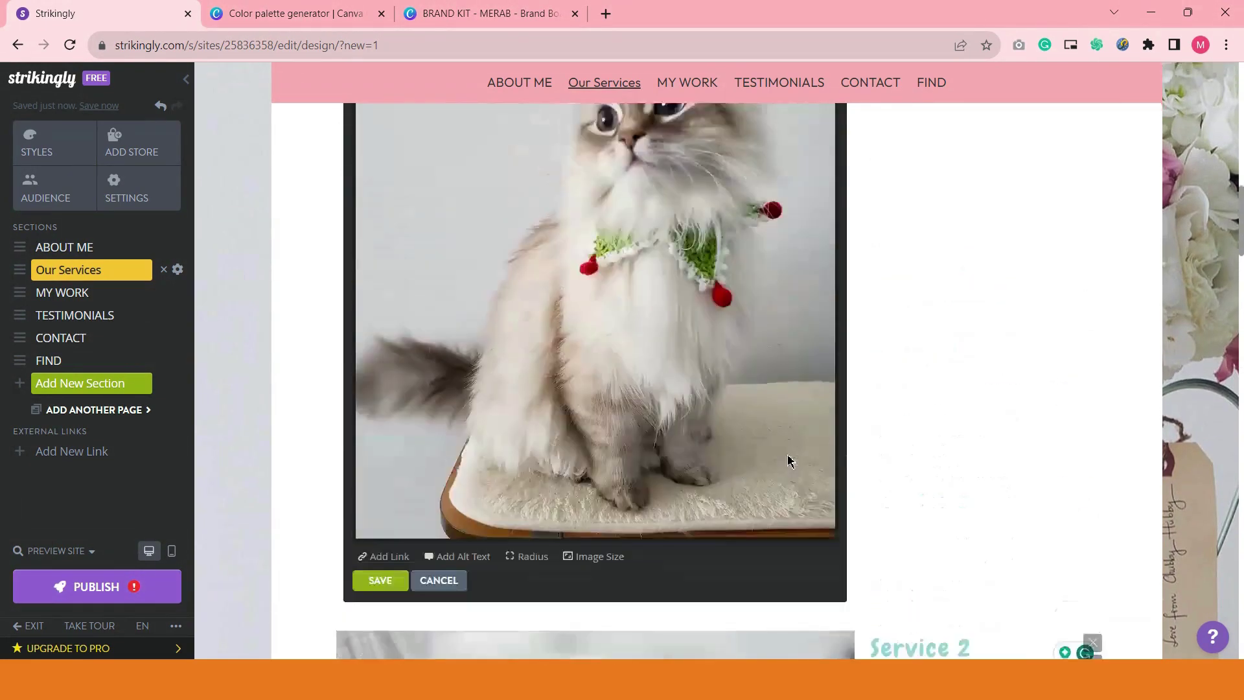
scroll(870, 364, "down", 2)
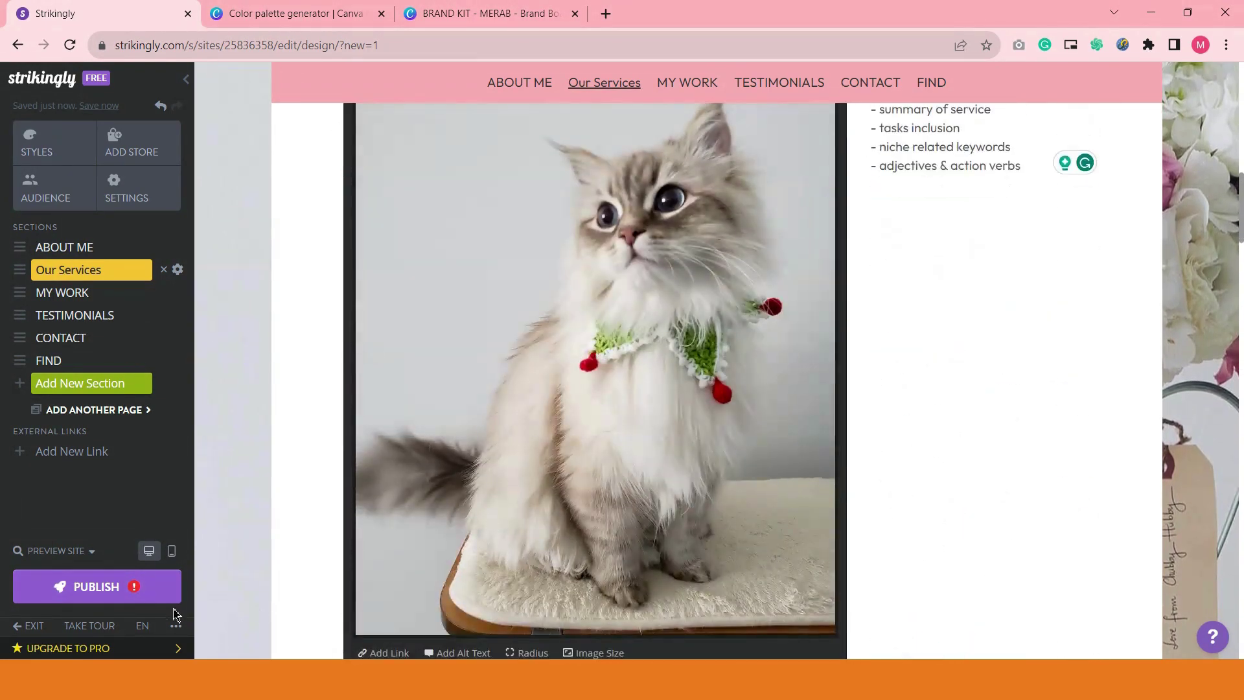
left_click(144, 600)
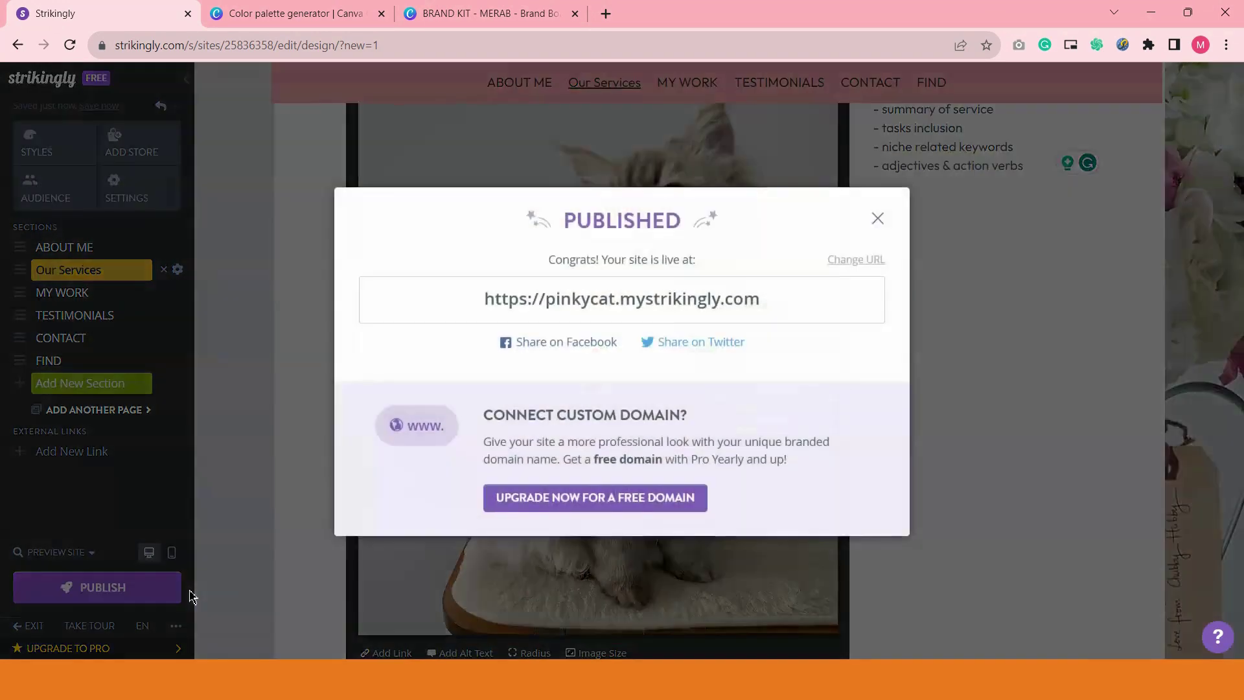
- Open the published site at pinkycat.mystrikingly.com and review the Our Services section with its three cat photos
left_click(556, 301)
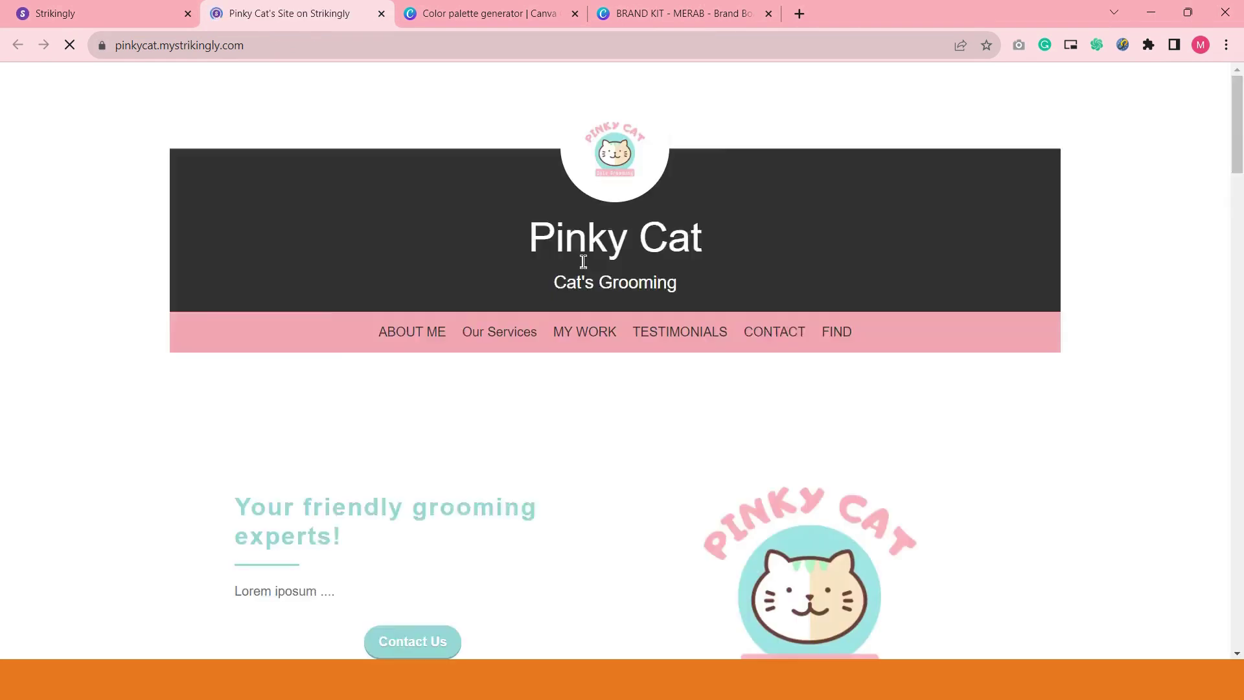
scroll(894, 342, "down", 10)
scroll(895, 344, "down", 4)
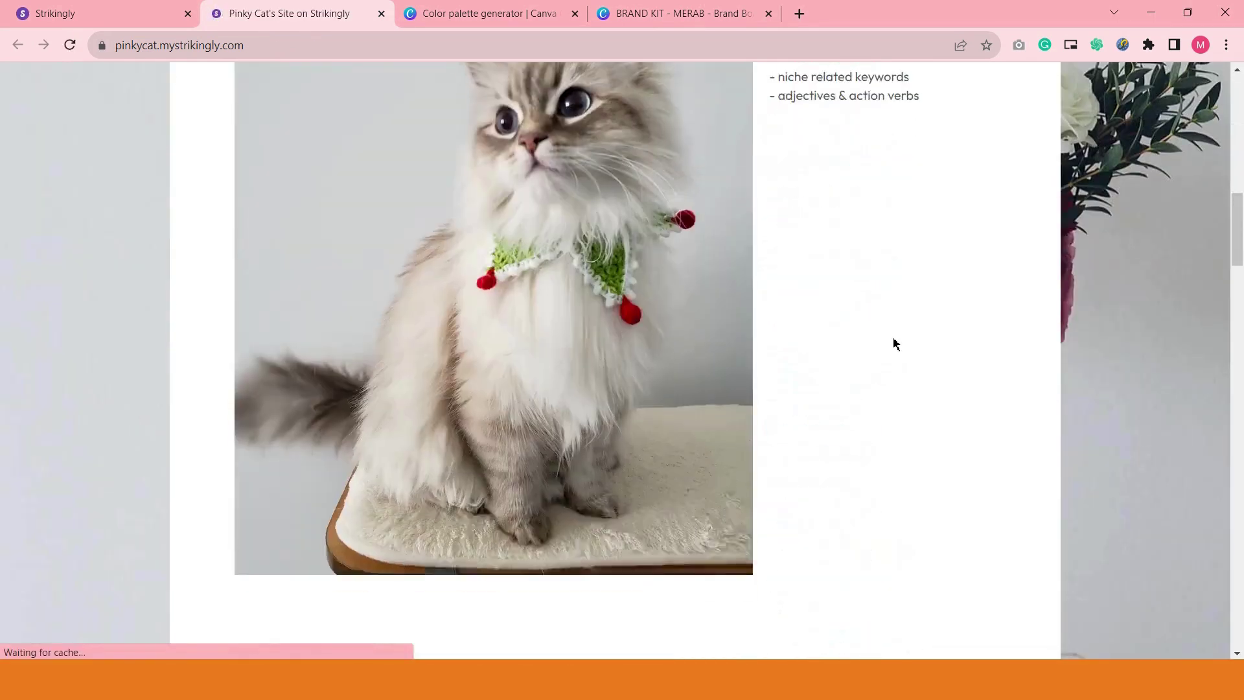
scroll(895, 344, "up", 4)
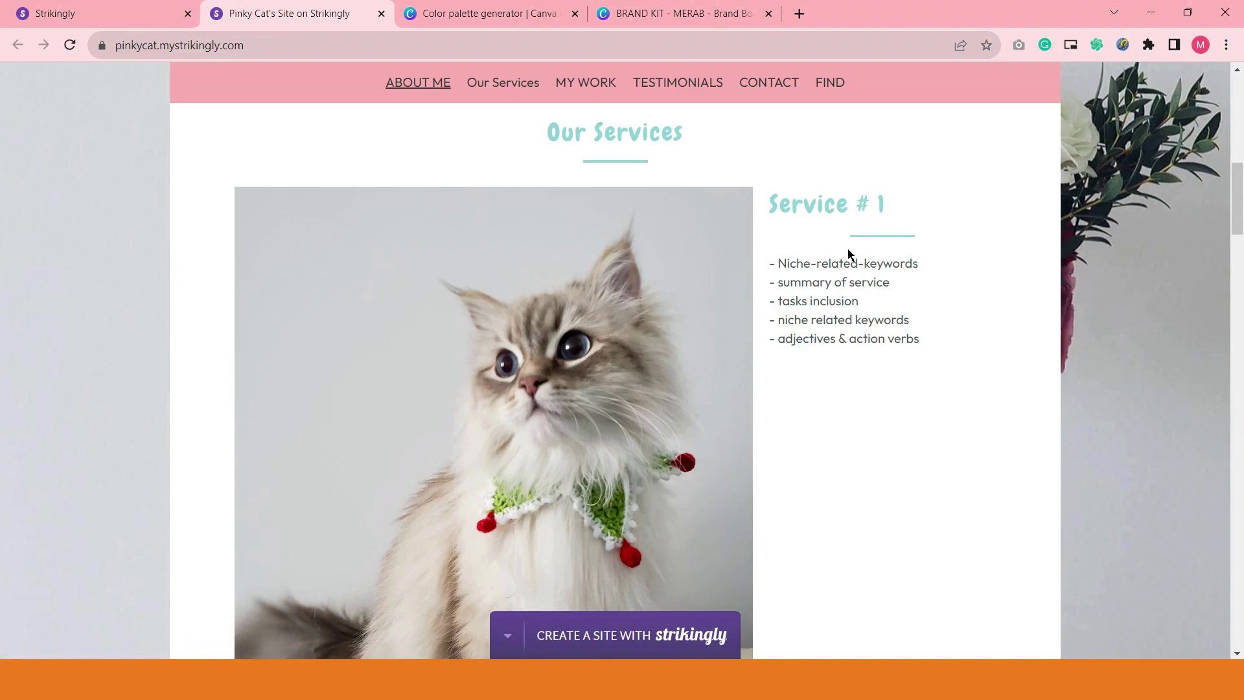
scroll(849, 254, "down", 10)
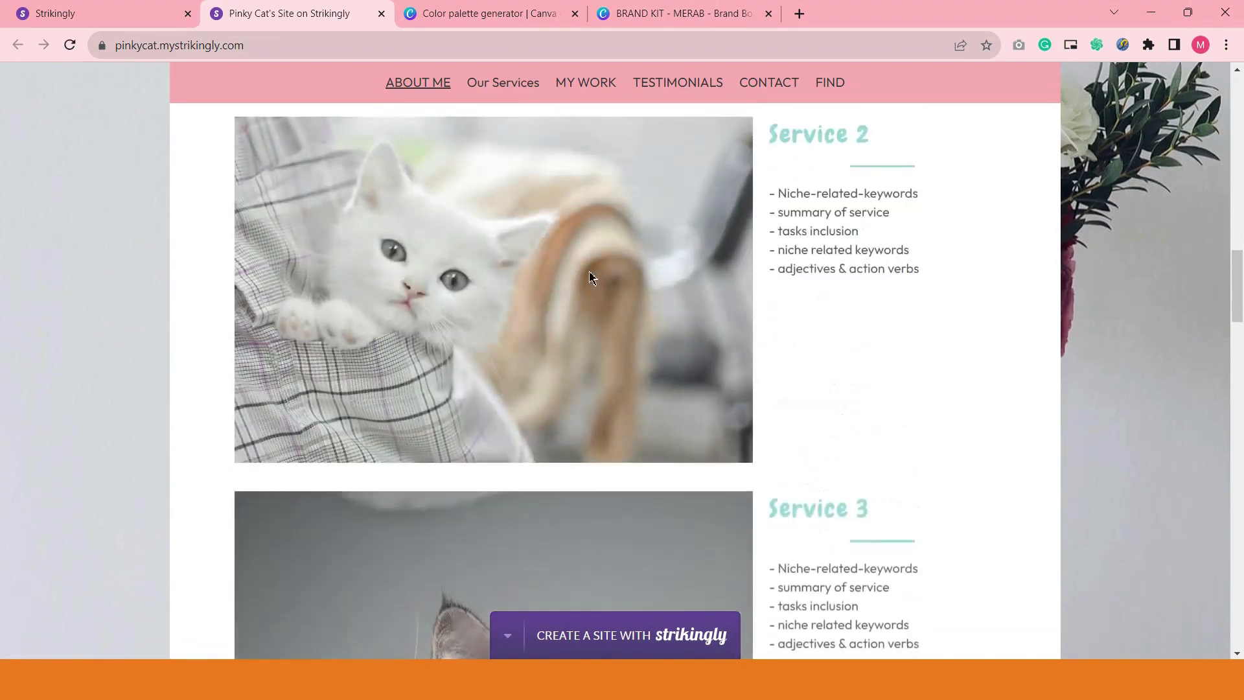
scroll(674, 385, "up", 10)
scroll(675, 386, "down", 7)
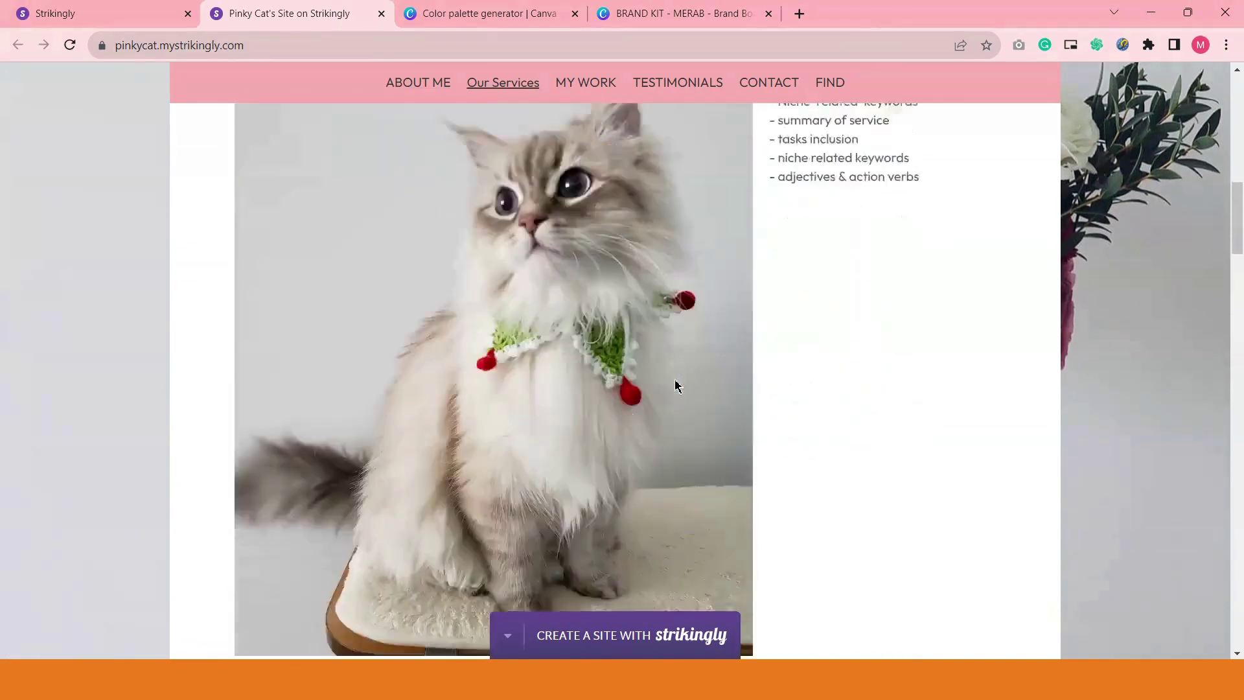
scroll(676, 386, "down", 15)
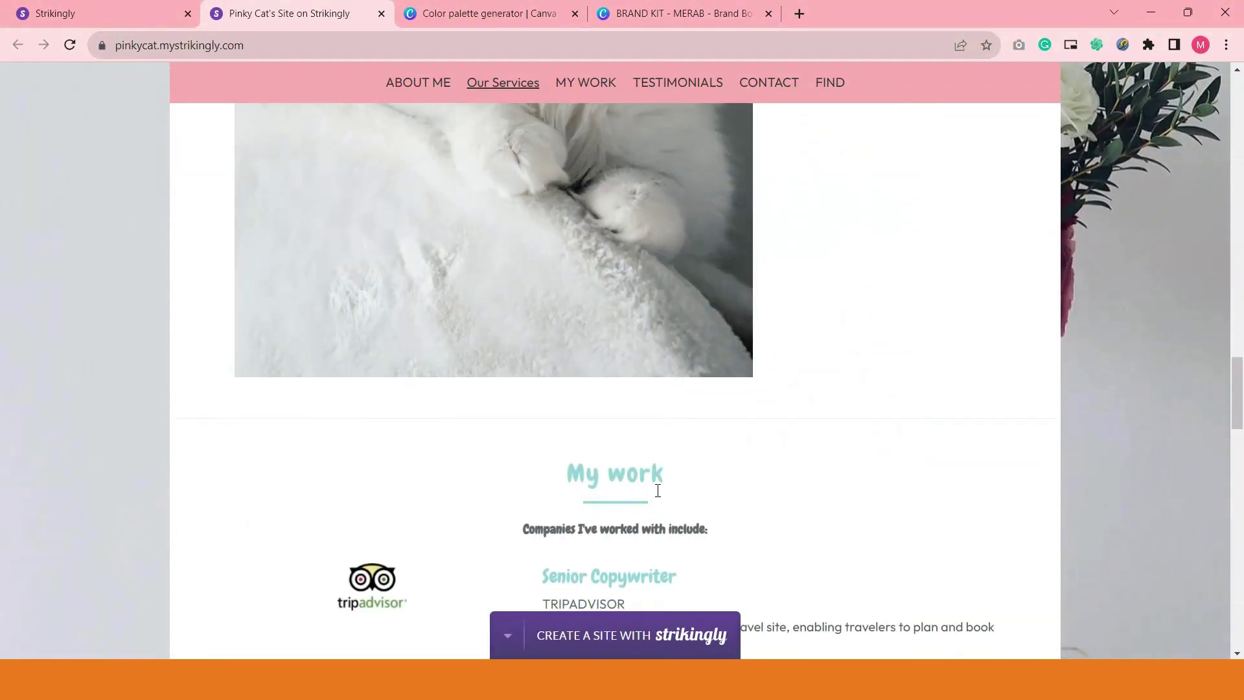
scroll(1020, 243, "up", 20)
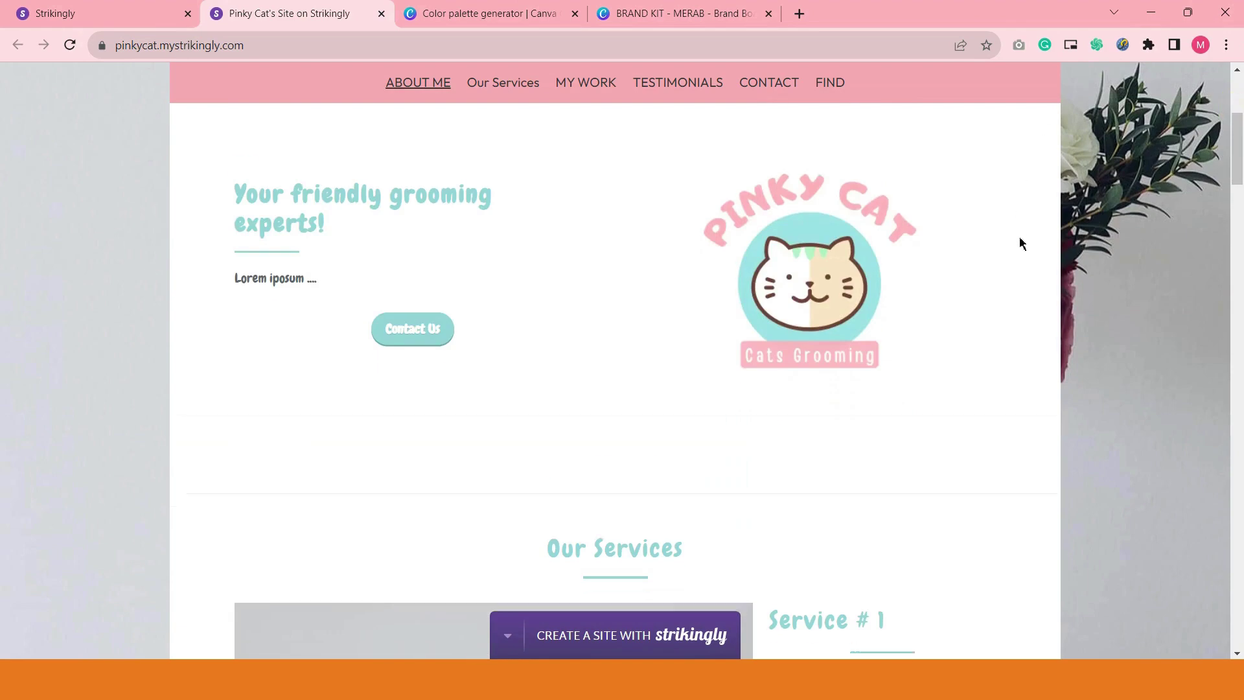
scroll(1020, 244, "down", 10)
scroll(1020, 252, "down", 10)
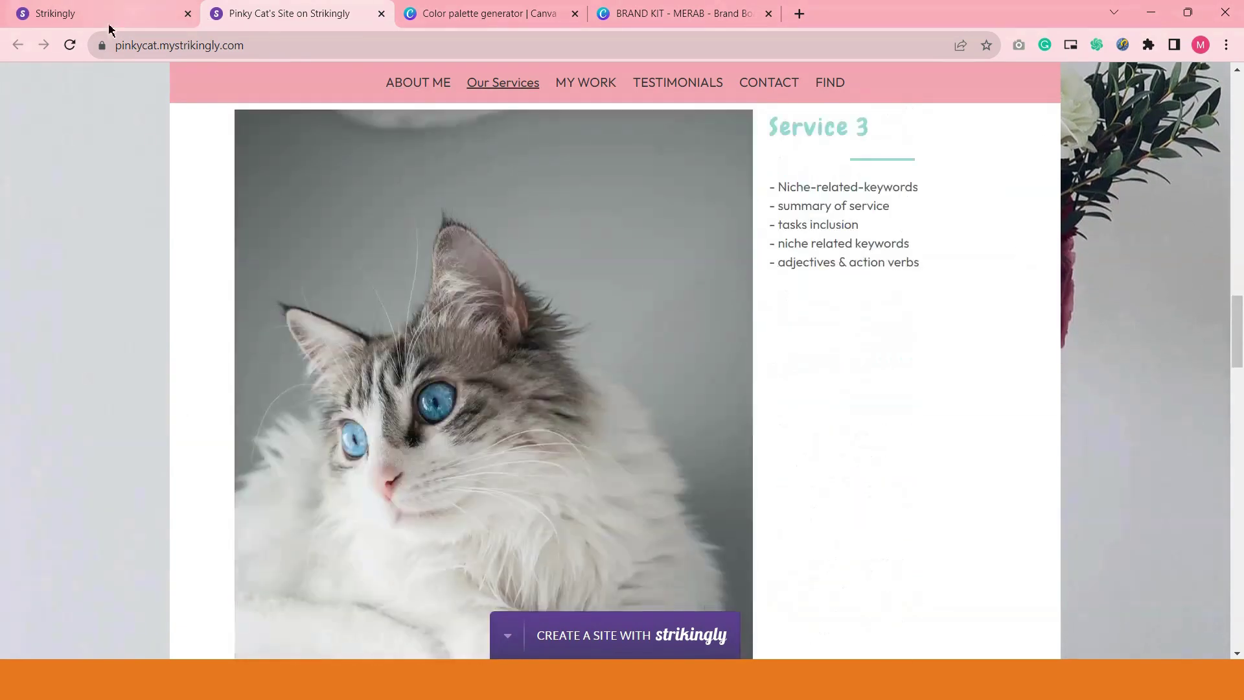
- Reload the live page and check the layout again from the Our Services section down to My work
left_click(70, 46)
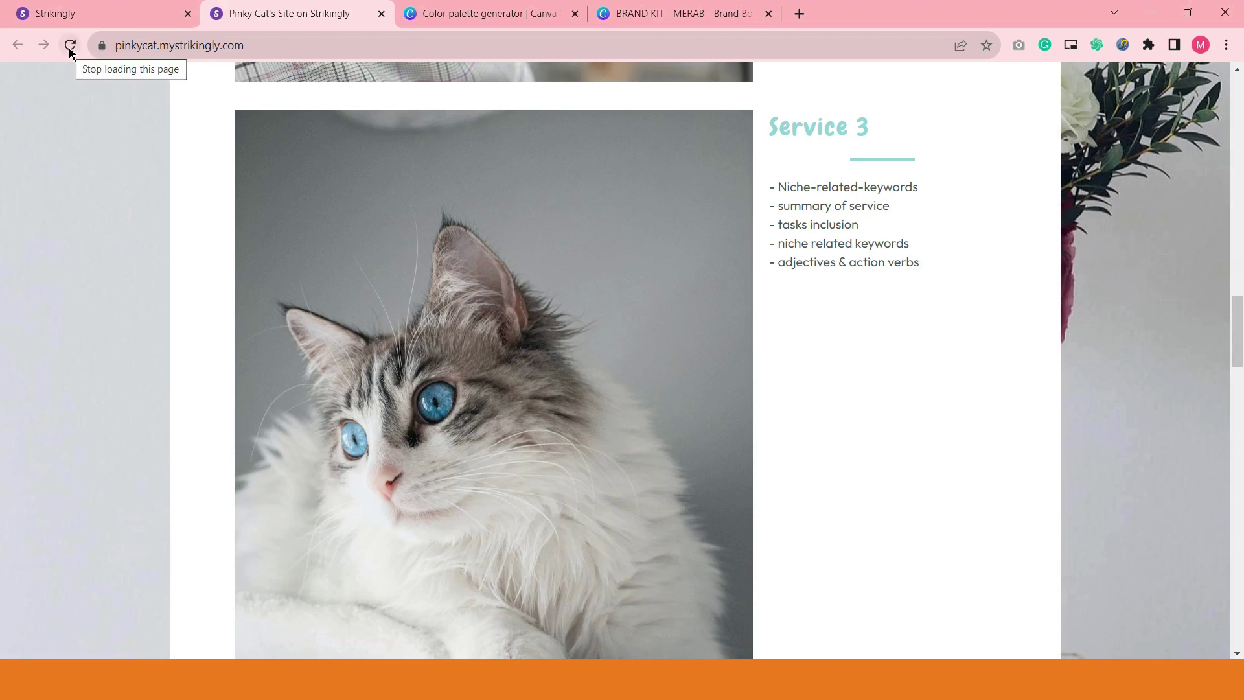
left_click(72, 47)
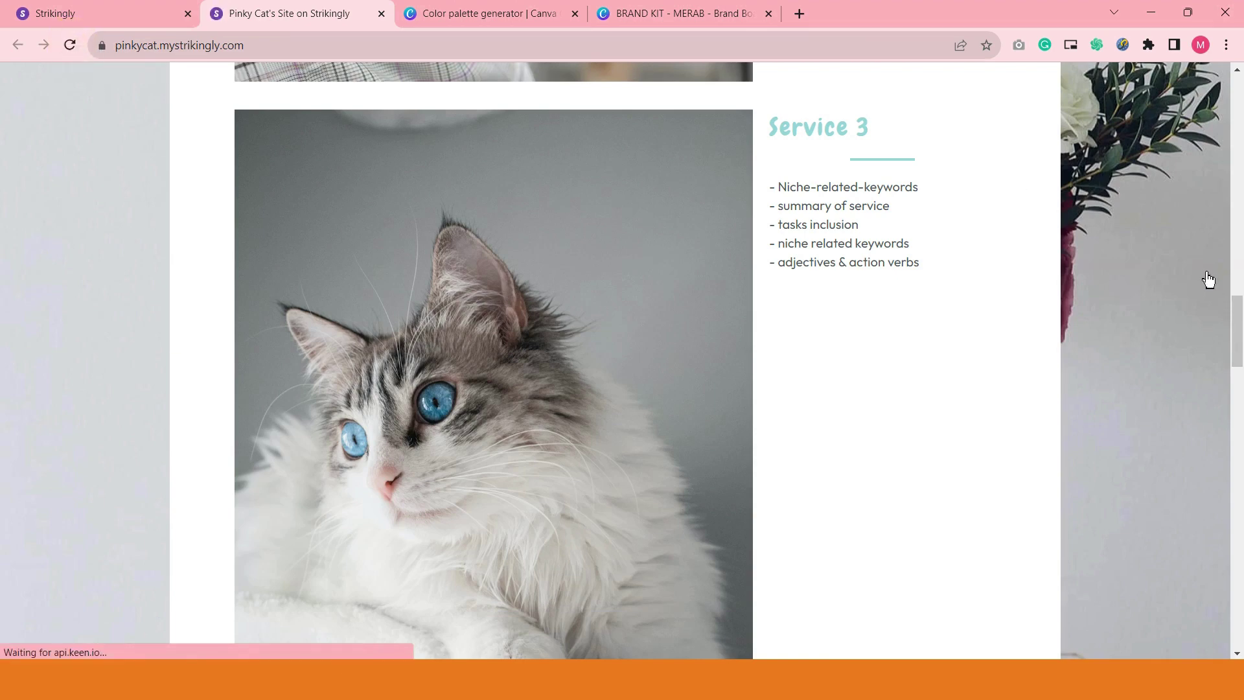
scroll(983, 294, "down", 5)
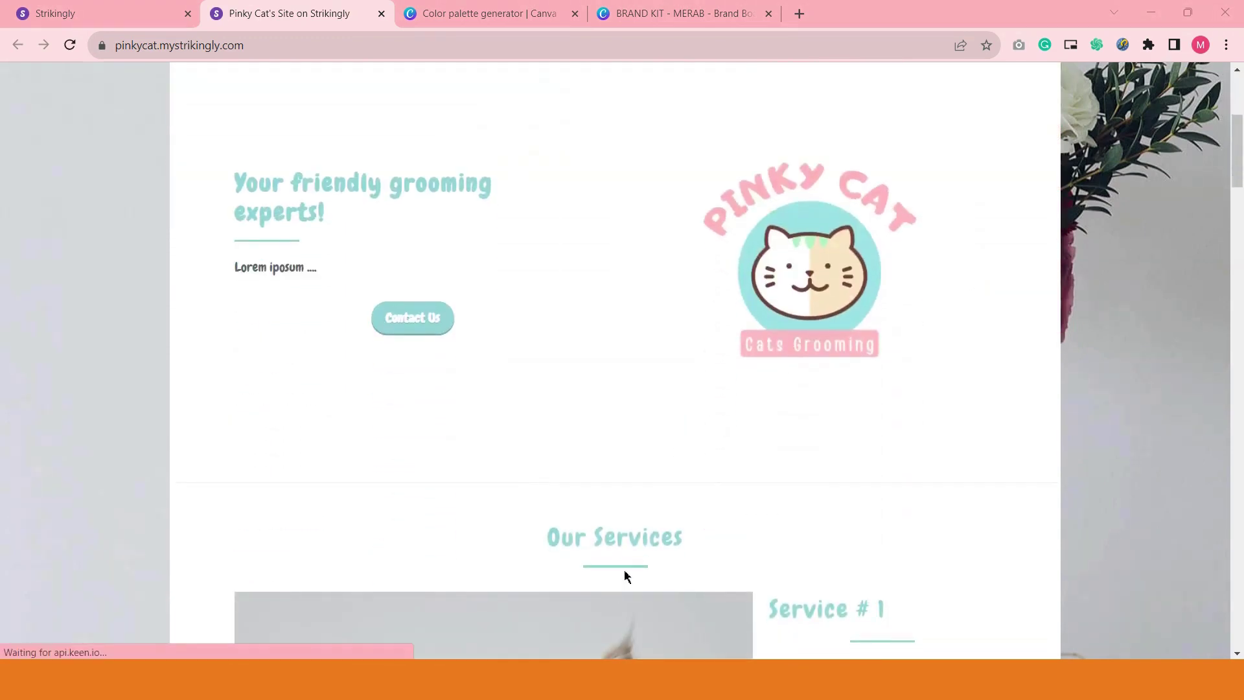
scroll(674, 486, "down", 3)
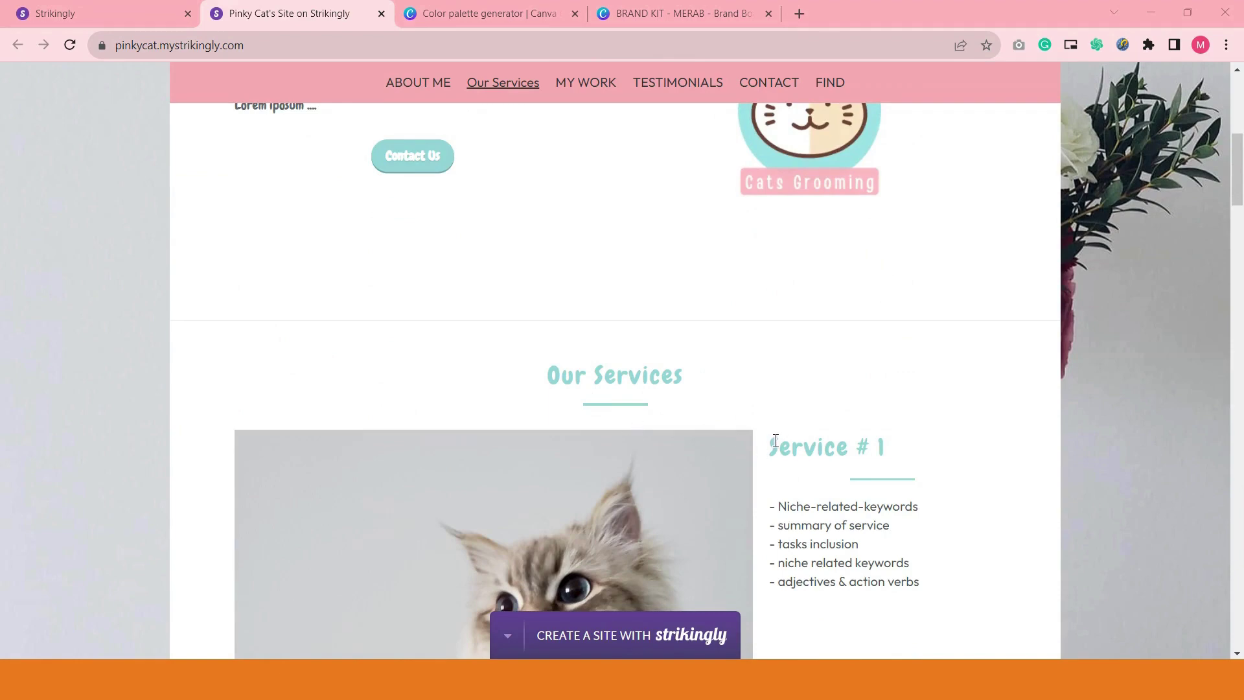
scroll(775, 442, "down", 10)
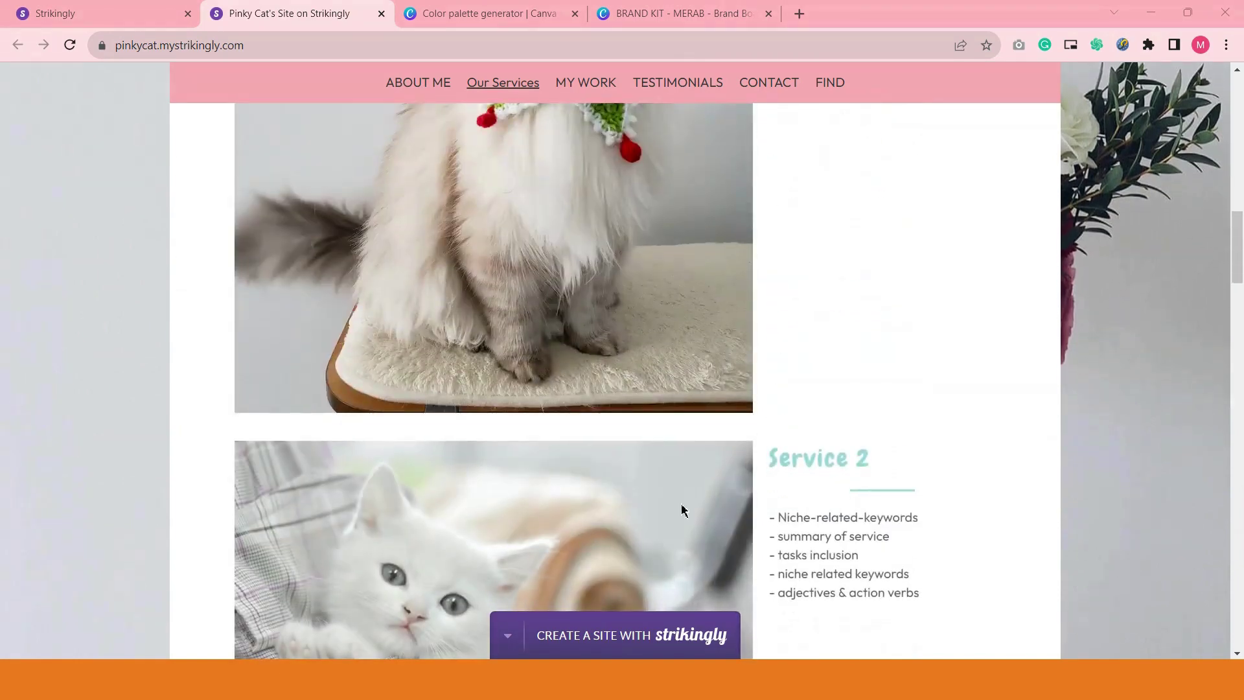
scroll(805, 508, "down", 11)
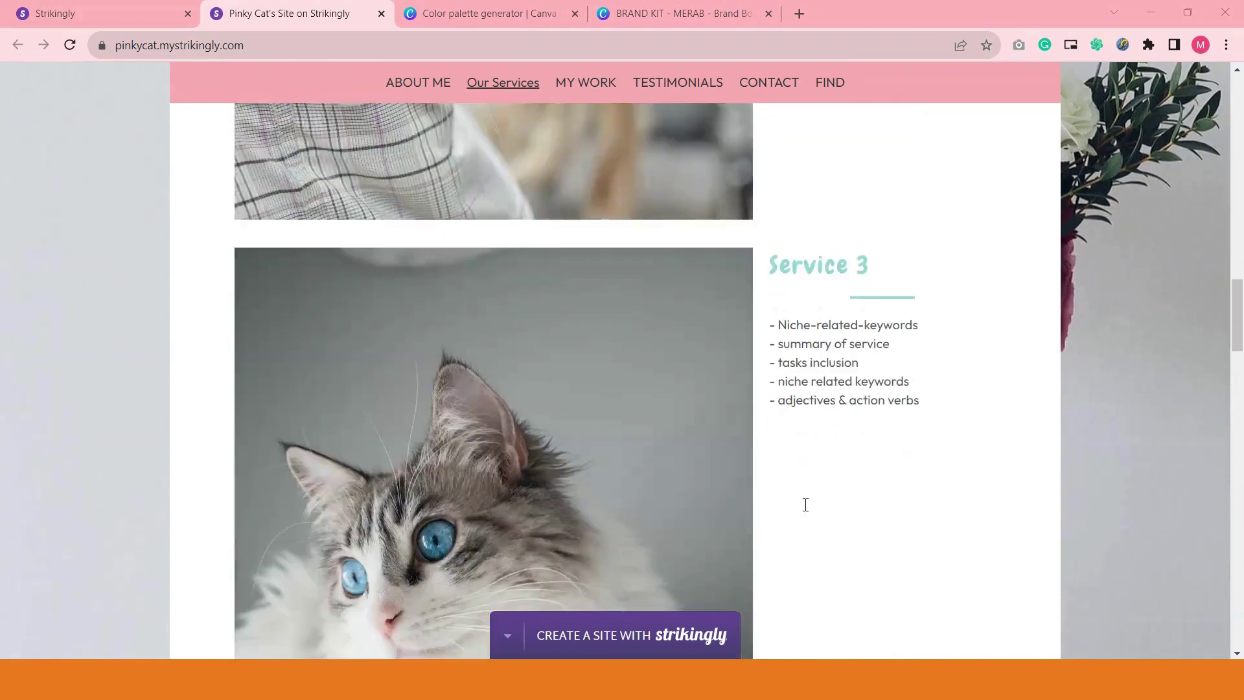
scroll(805, 505, "down", 9)
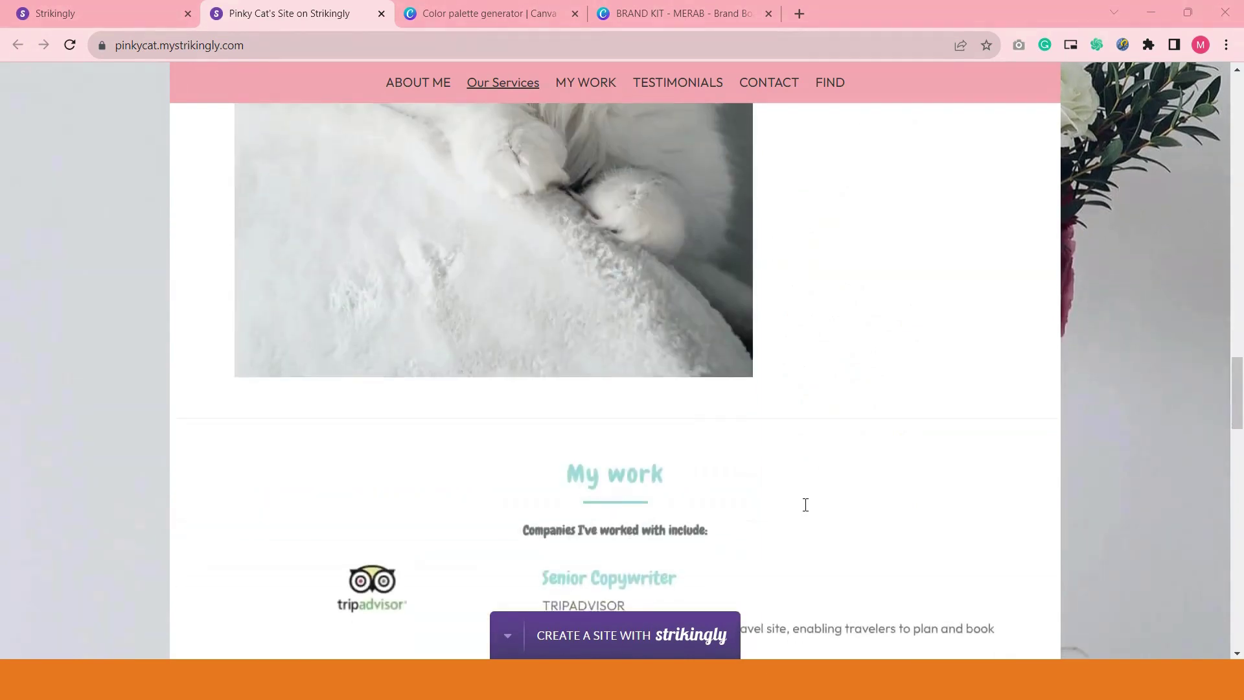
scroll(805, 505, "up", 20)
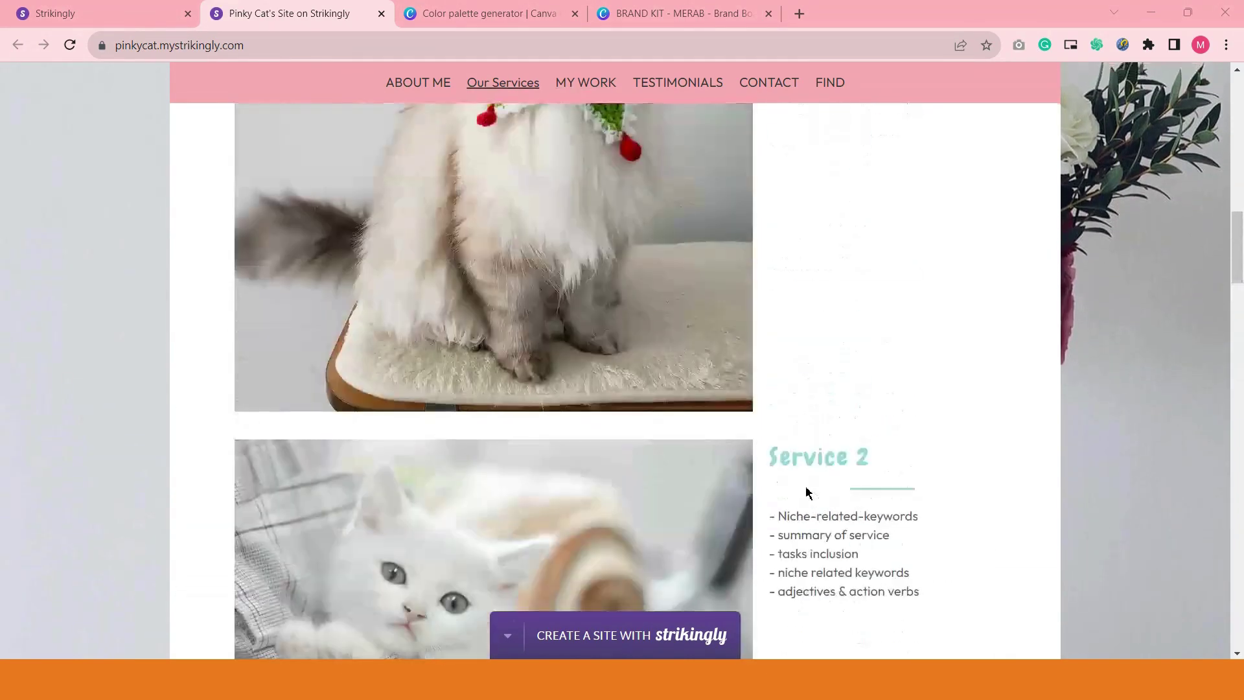
scroll(798, 486, "up", 5)
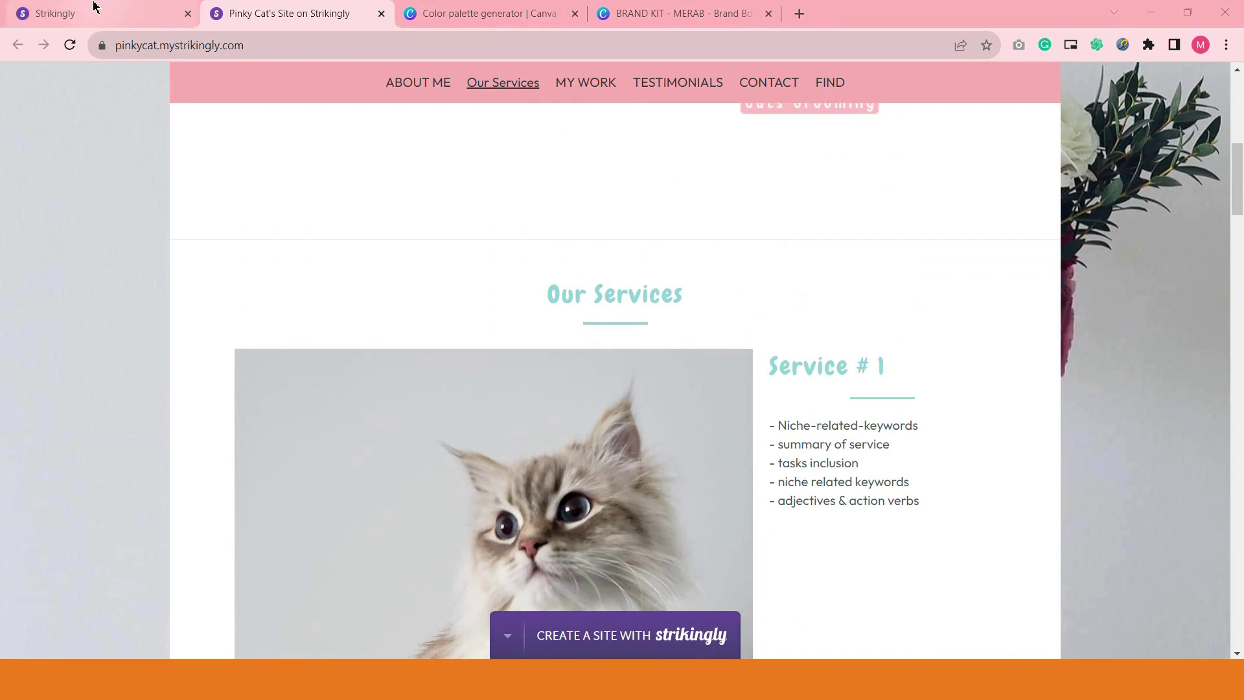
- Return to the site editor, dismiss the publish confirmation and go to the MY WORK section
left_click(95, 8)
left_click(875, 228)
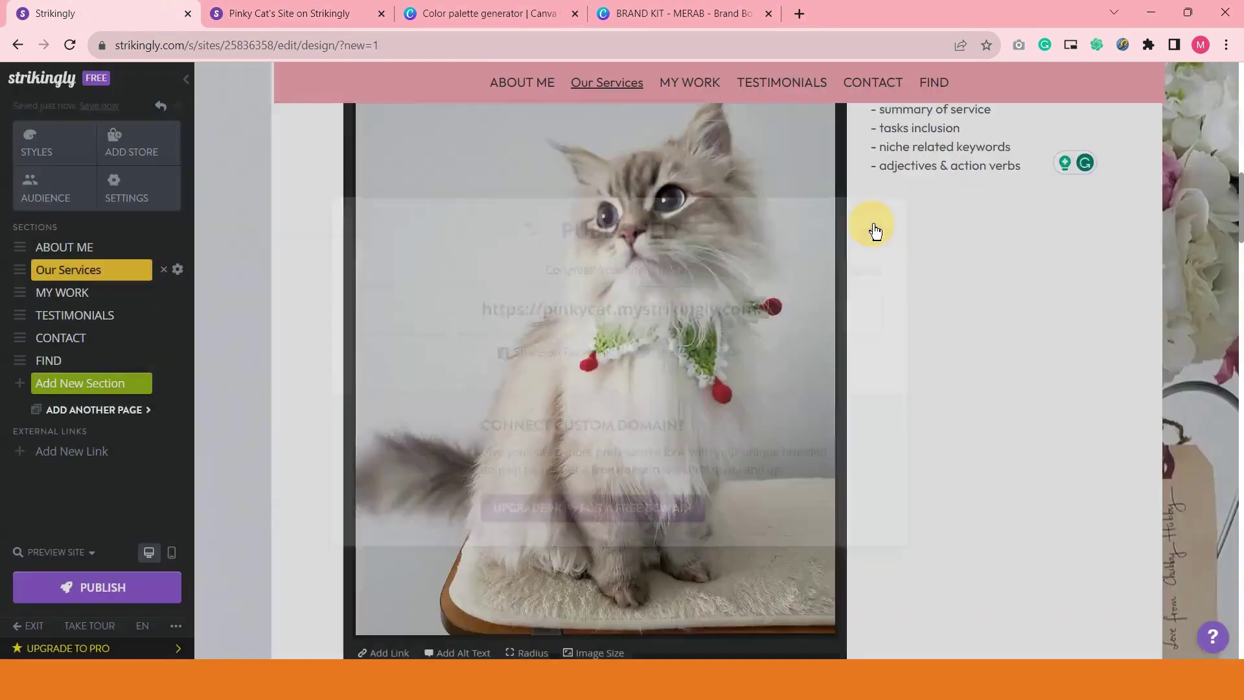
left_click(89, 295)
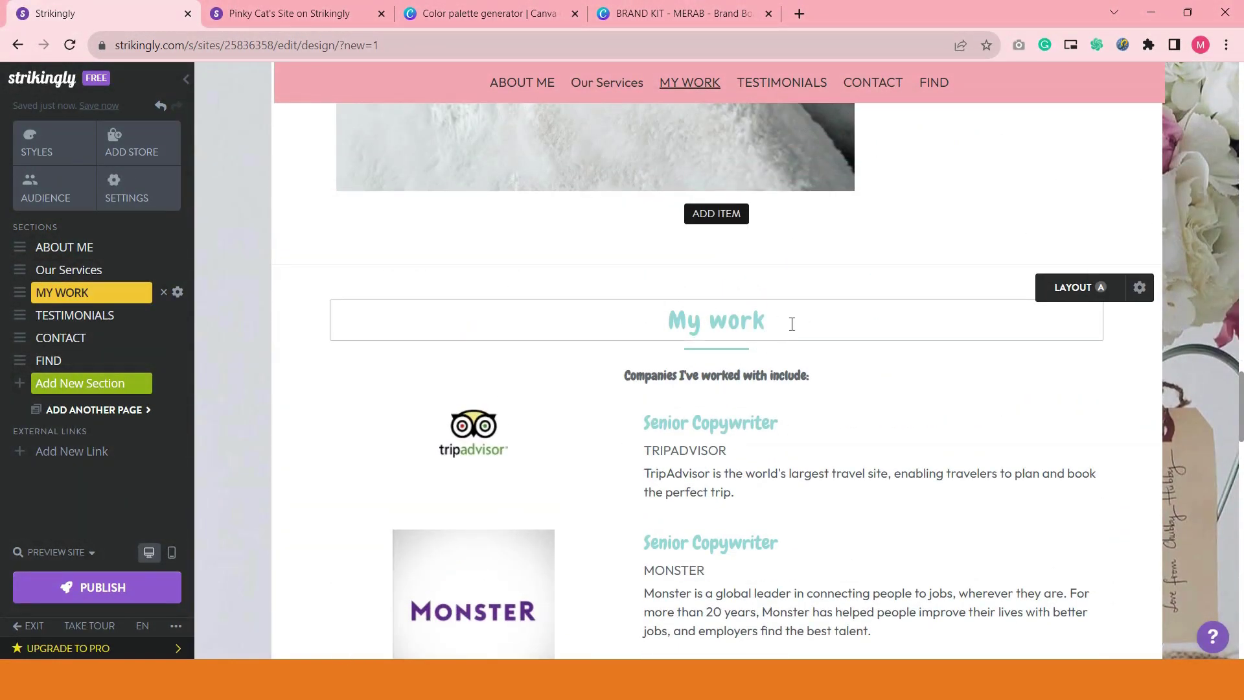
- Change the heading of the My work section to "our work"
left_click_drag(776, 322, 663, 318)
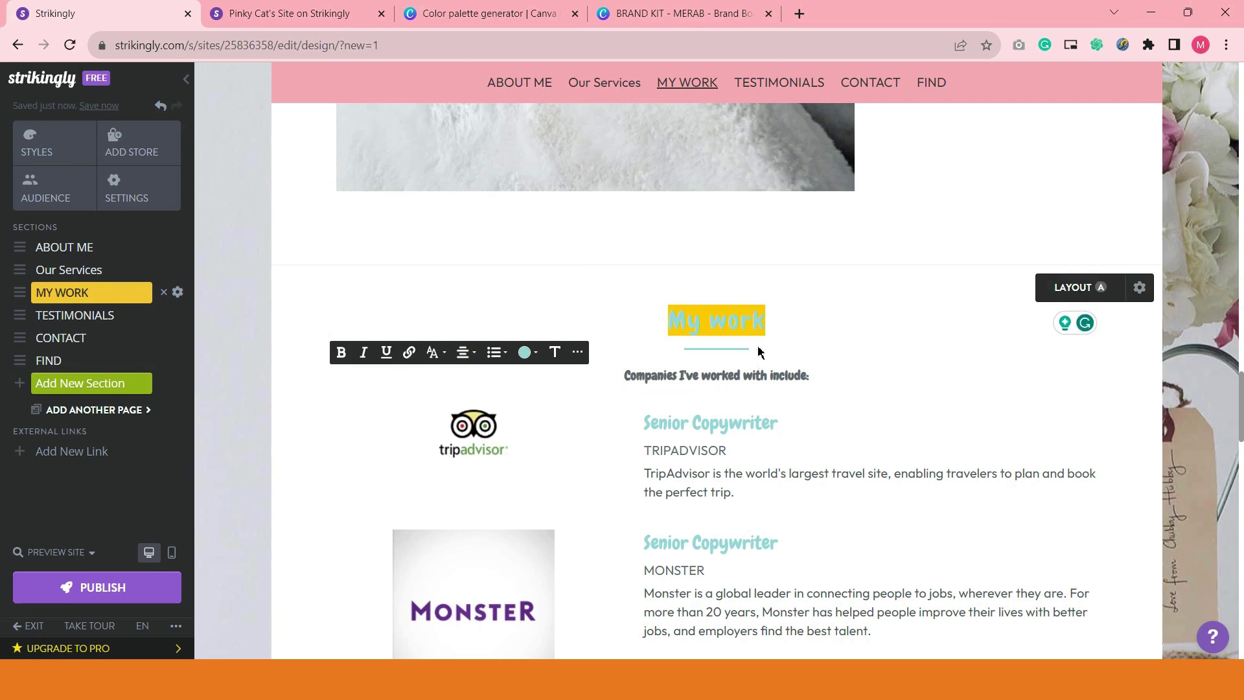
left_click(717, 316)
left_click_drag(703, 321, 675, 329)
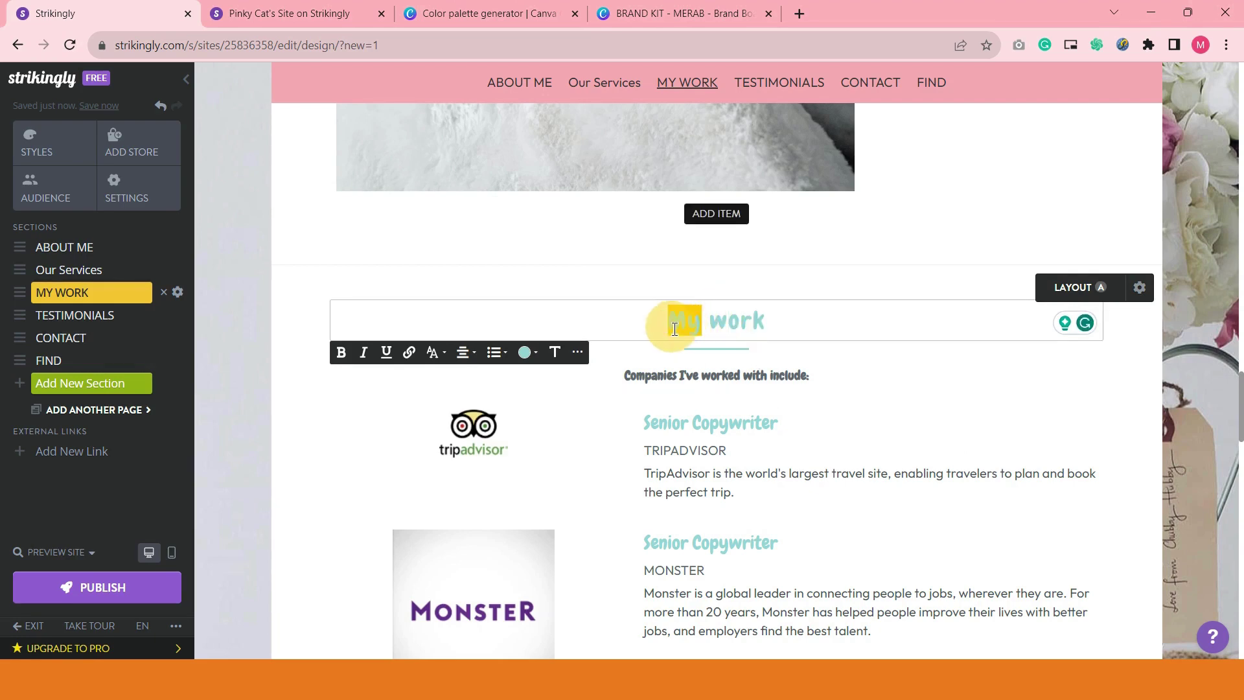
type("O")
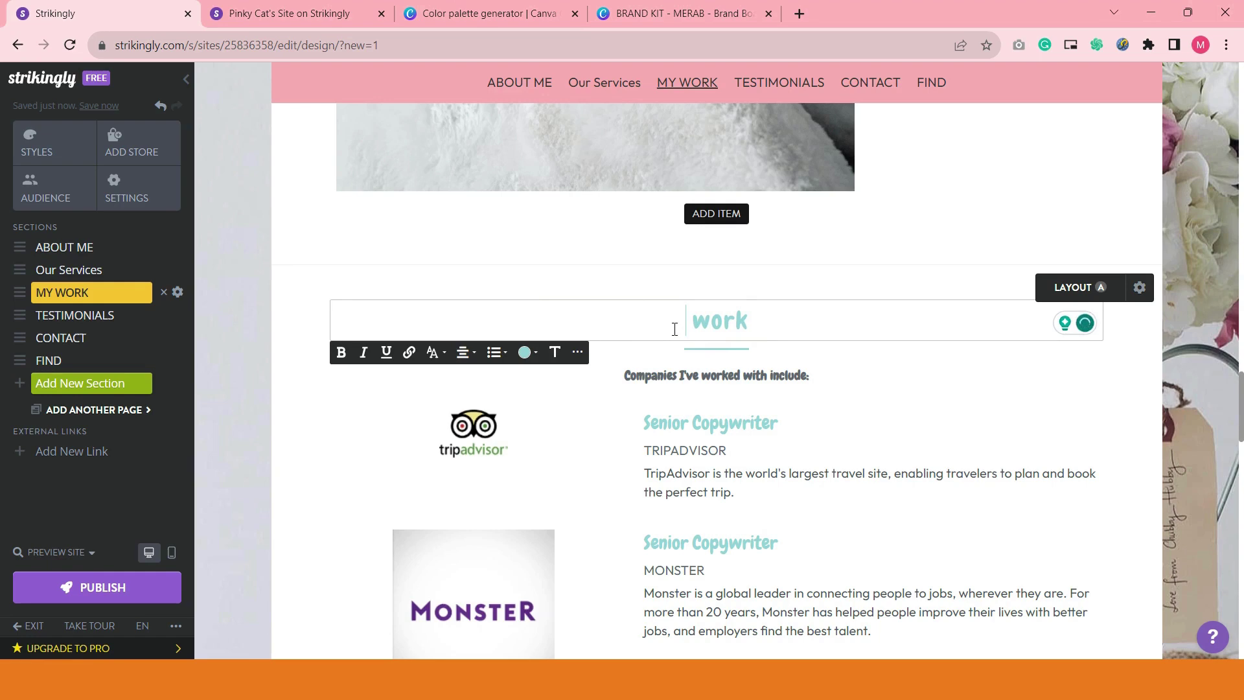
type("our")
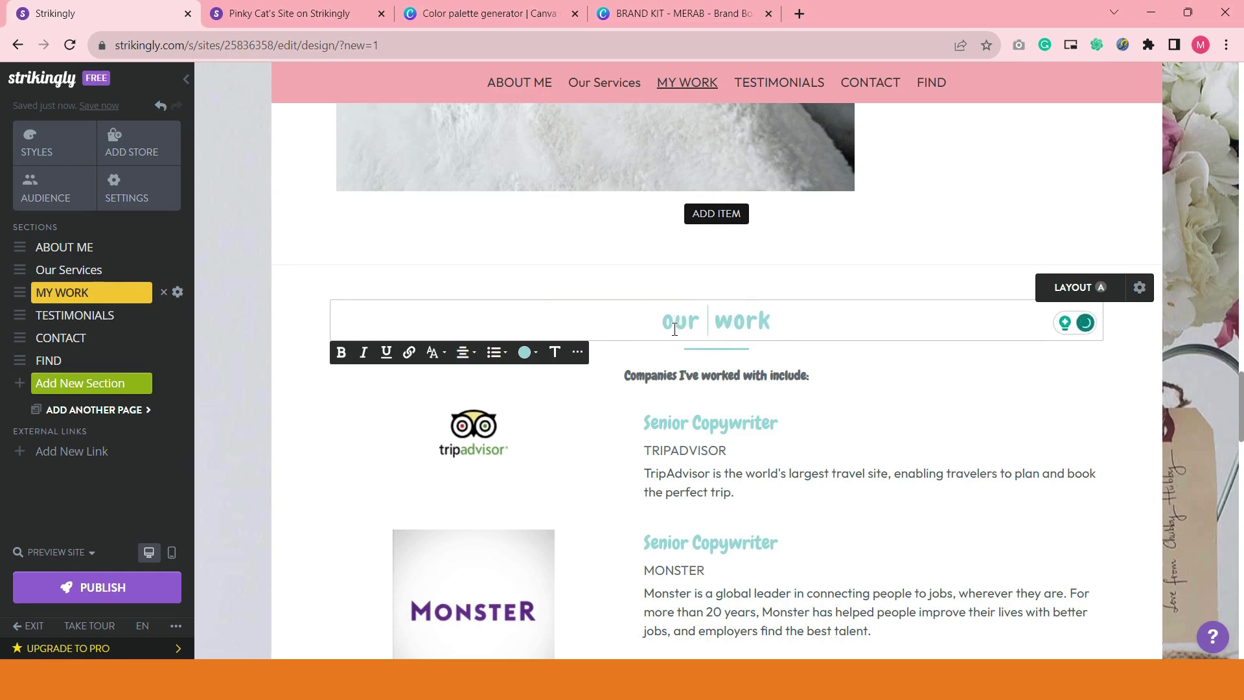
key("BackSpace")
left_click(1218, 287)
- Replace the whole heading of the MY WORK section with "groomed furbabies"
left_click(777, 324)
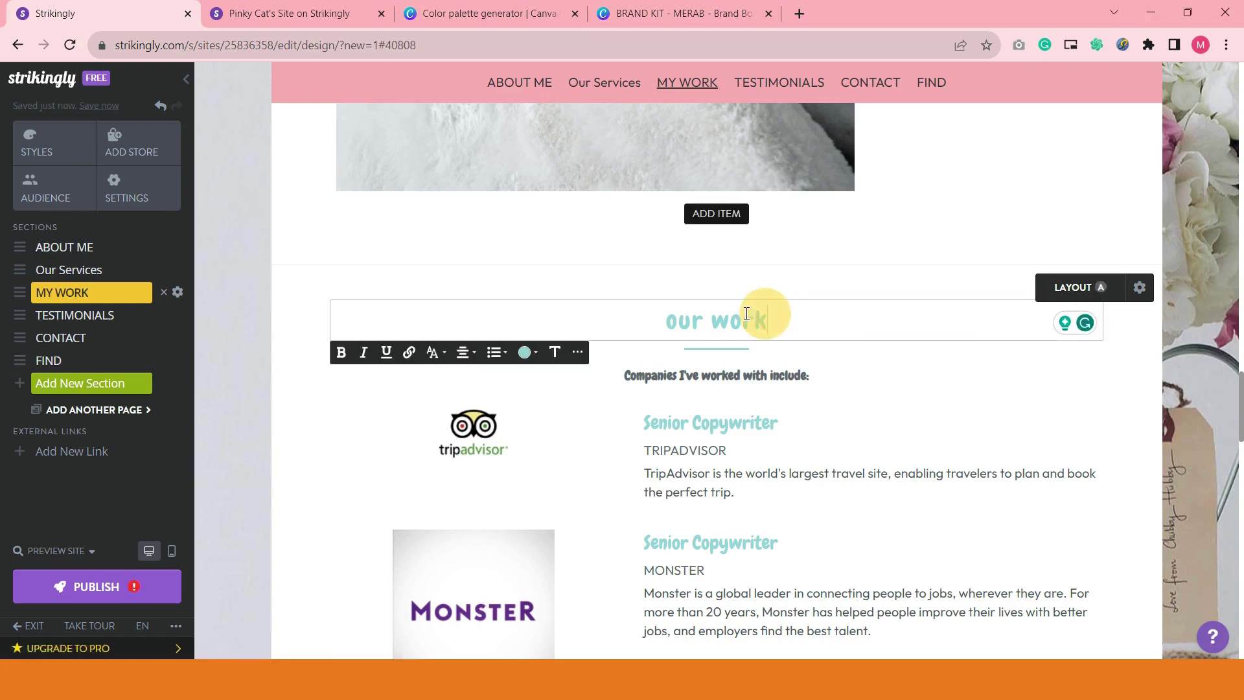
left_click_drag(756, 314, 667, 298)
type("groome")
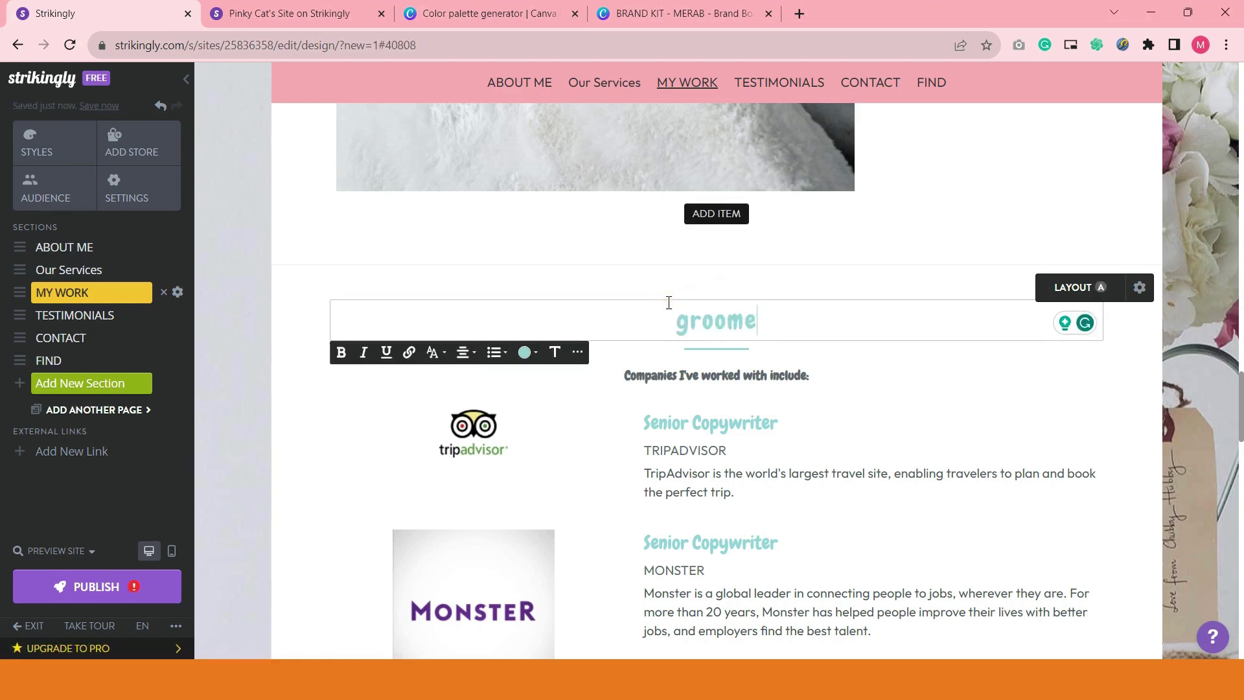
type("d furbabies")
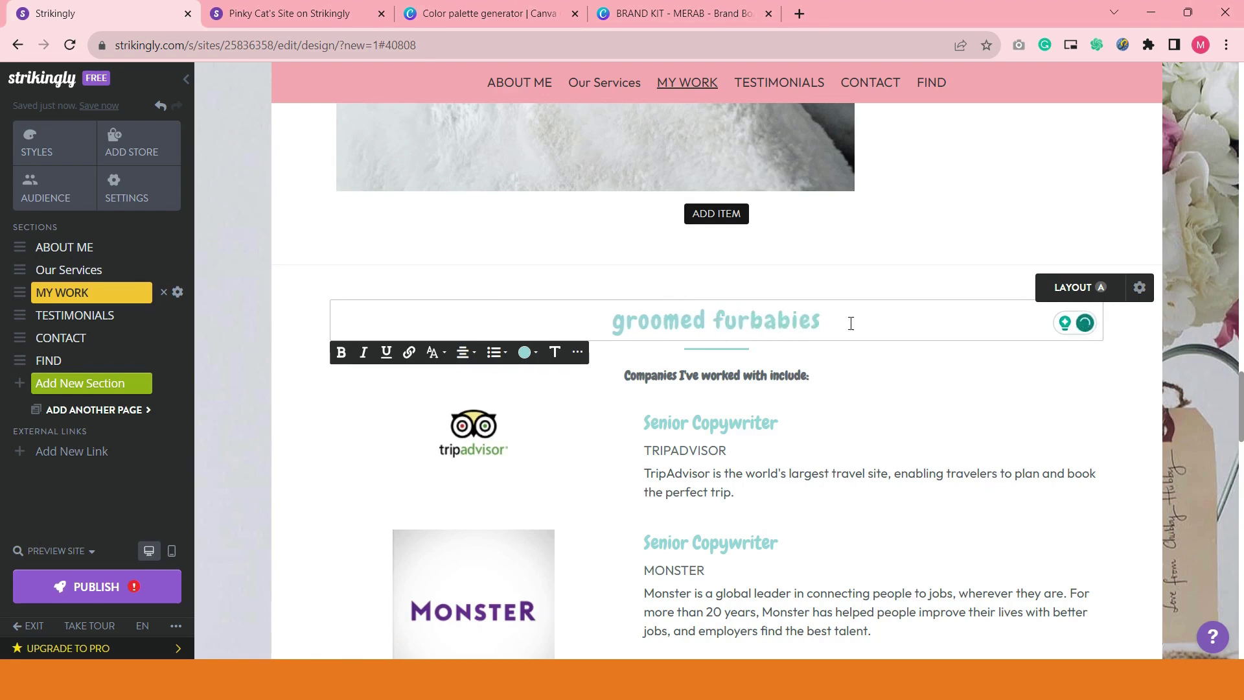
left_click(970, 233)
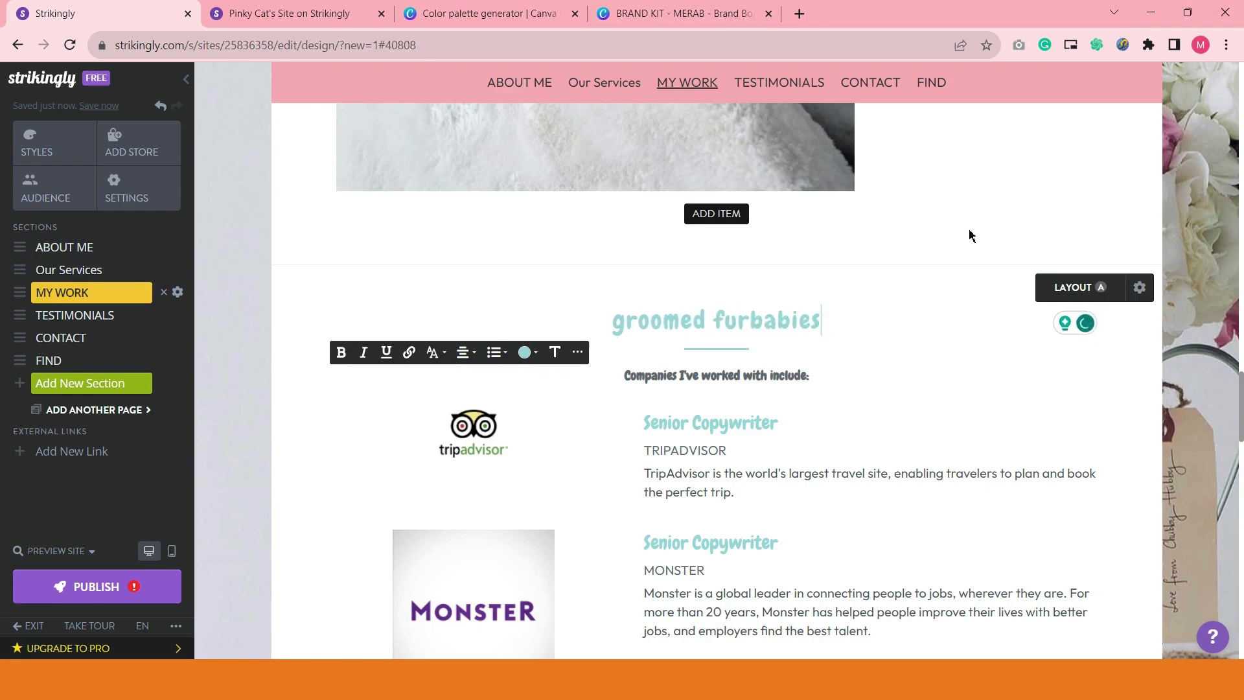
- Delete the "Companies I've worked with include:" subtitle beneath the "groomed furbabies" heading
scroll(966, 238, "up", 15)
scroll(985, 338, "up", 10)
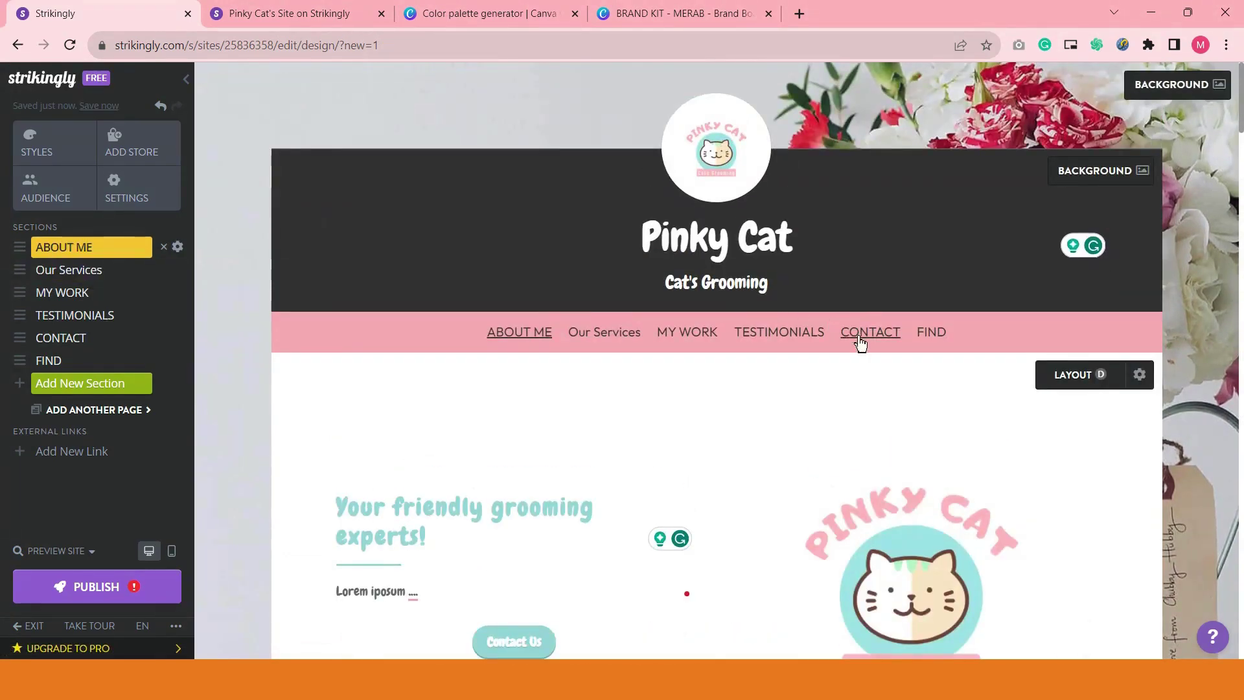
scroll(997, 353, "down", 5)
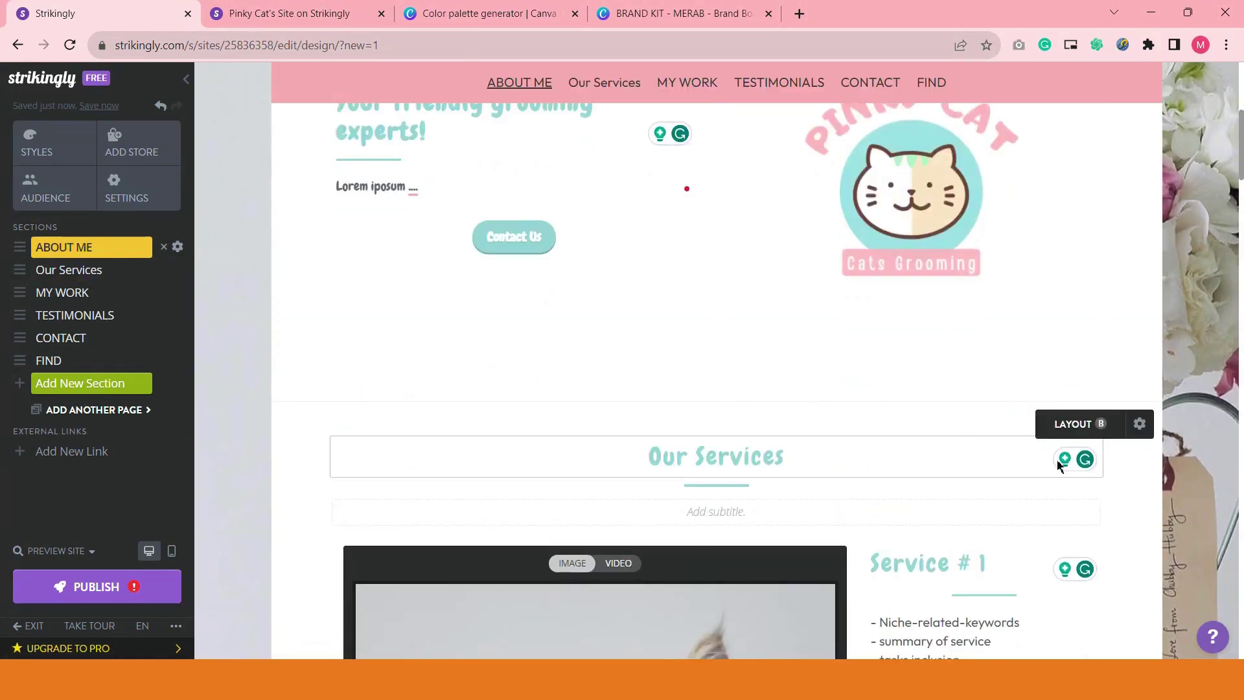
scroll(928, 436, "down", 11)
scroll(920, 433, "down", 10)
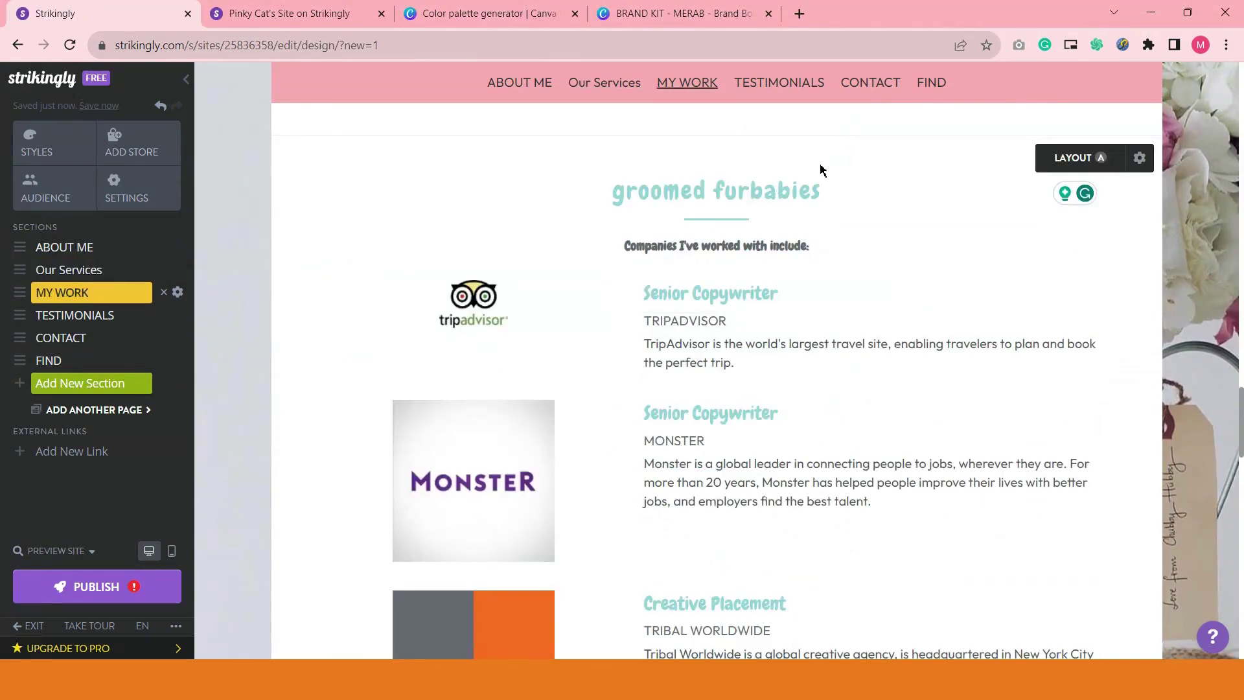
left_click(641, 248)
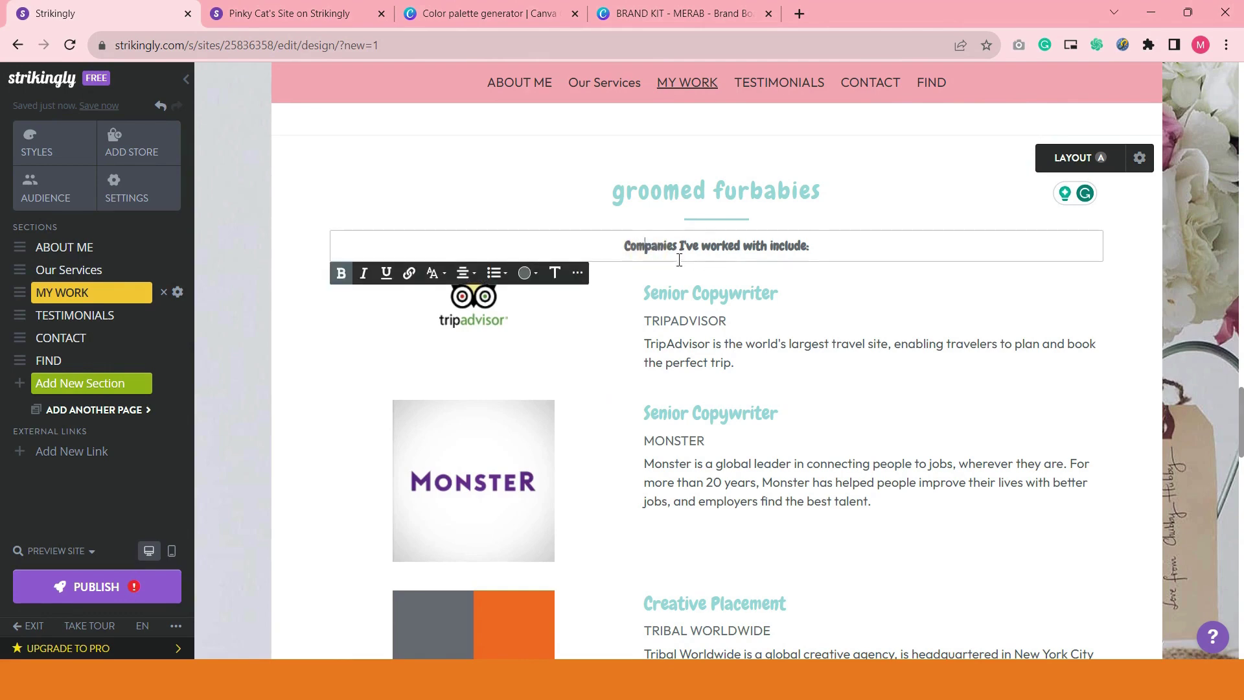
double_click(677, 249)
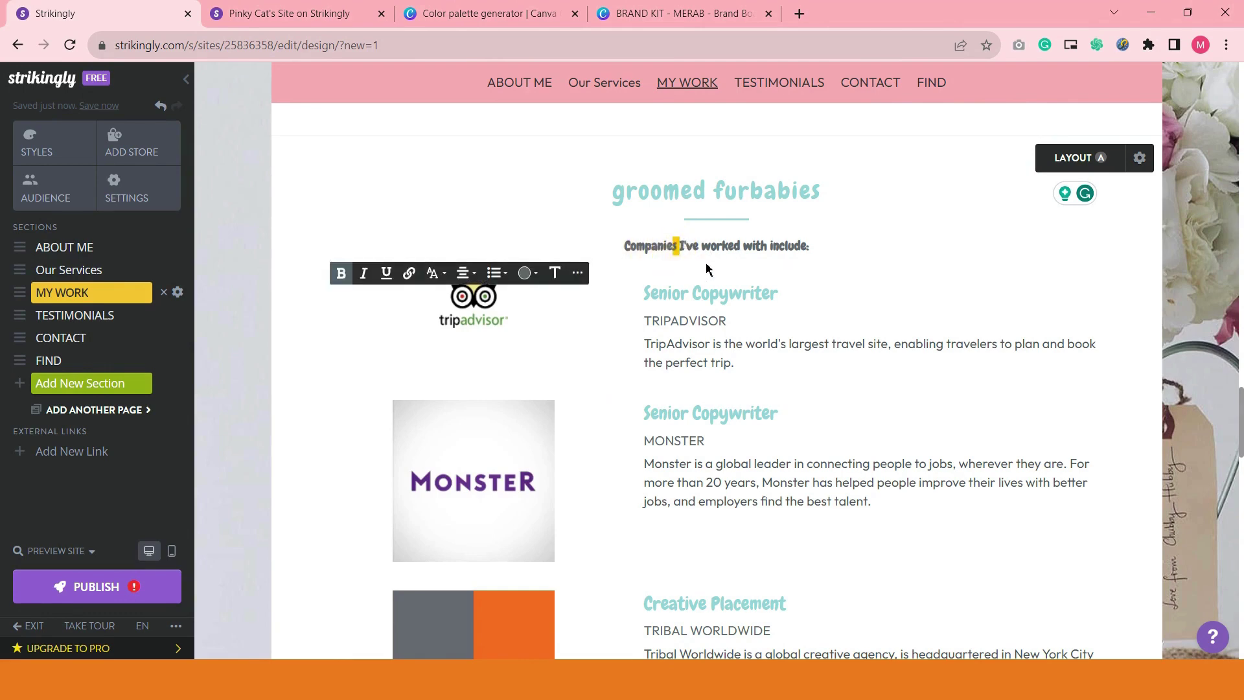
triple_click(721, 249)
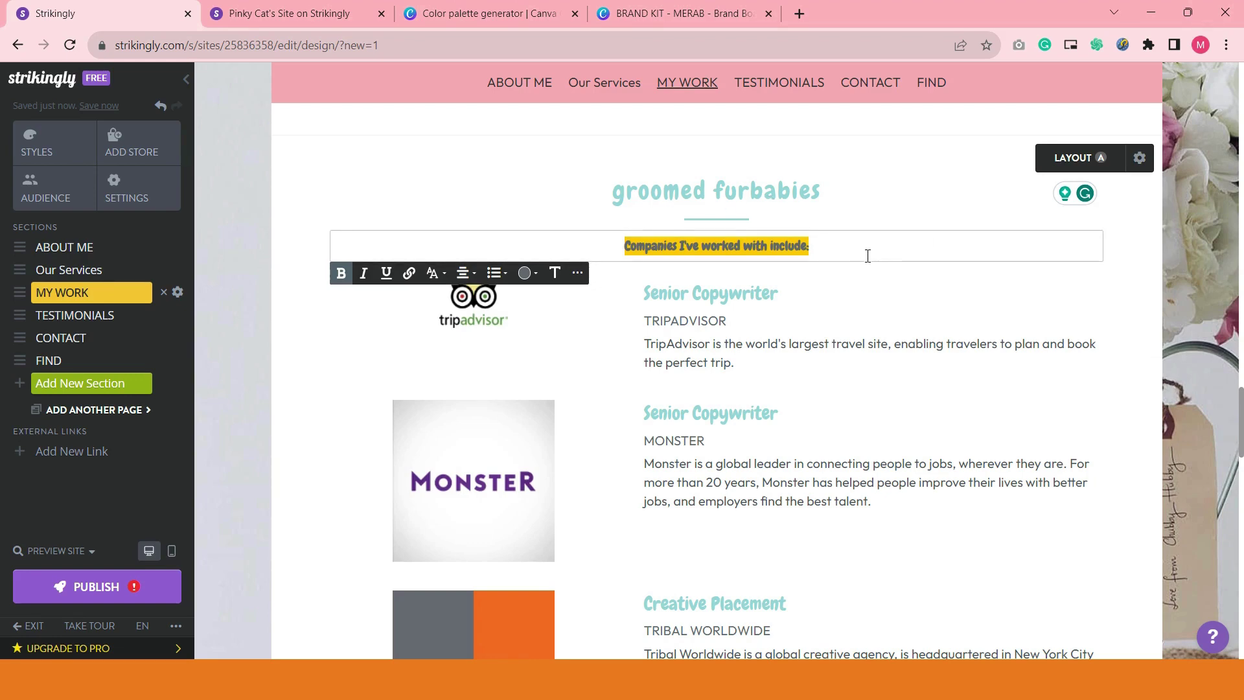
left_click(1209, 283)
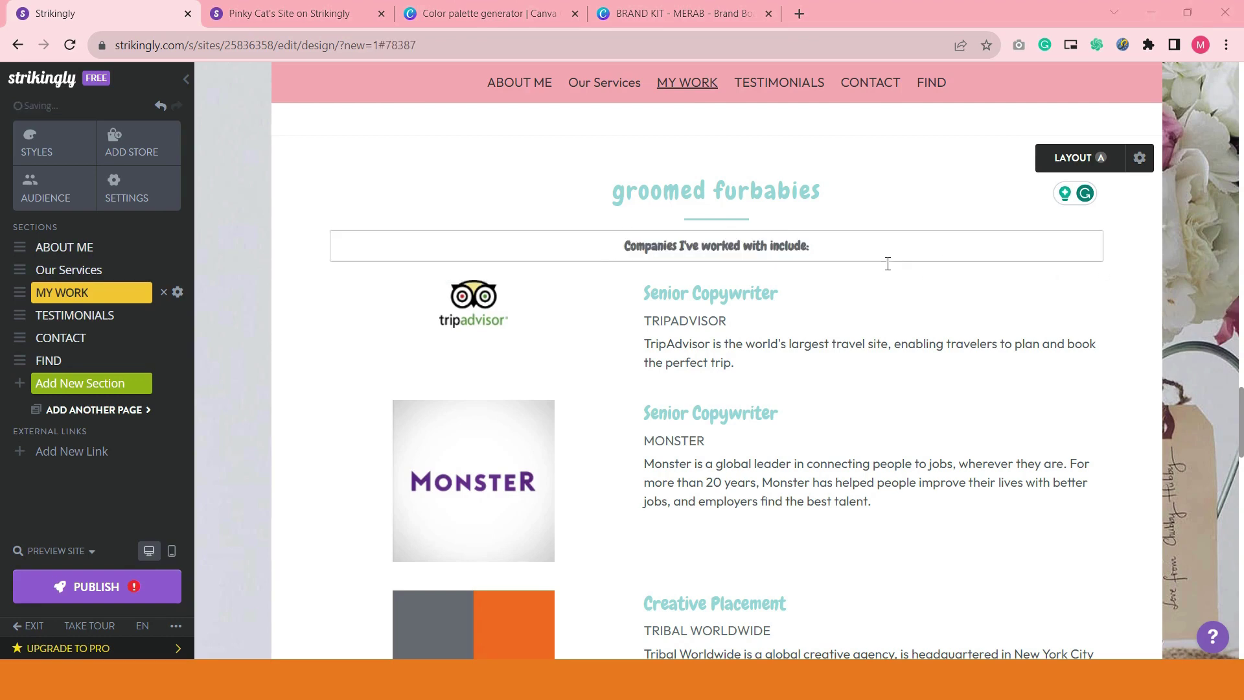
left_click(822, 244)
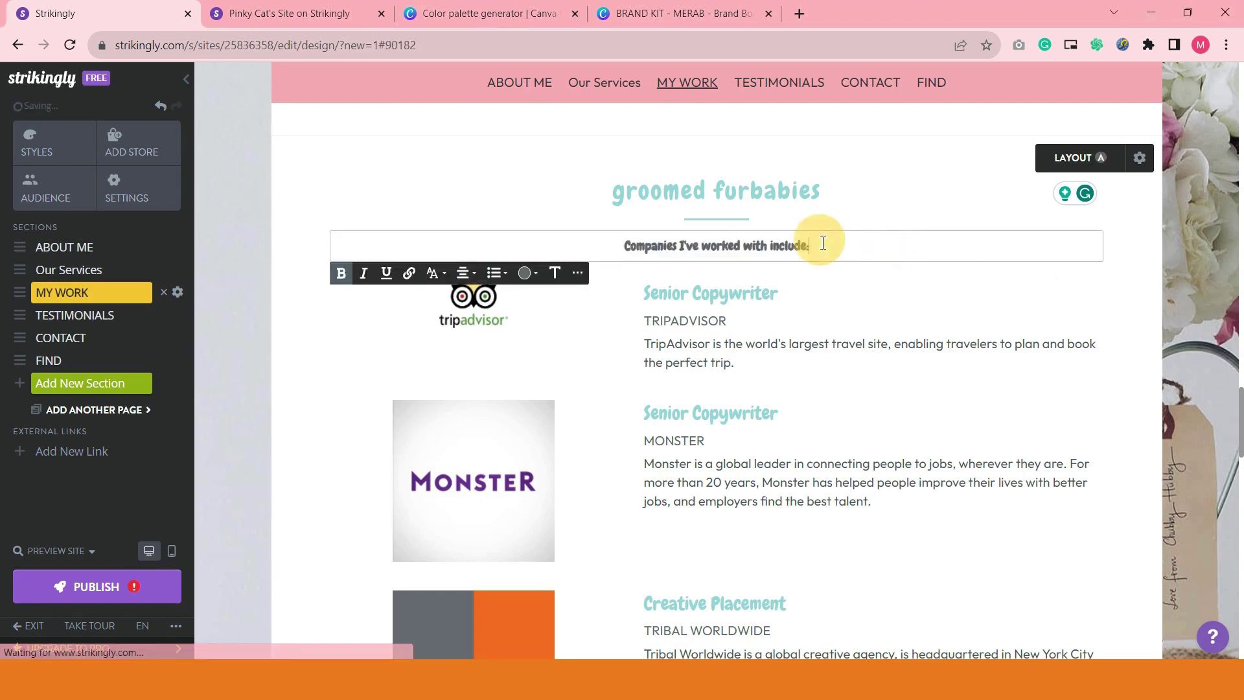
key("ctrl+a")
key("BackSpace")
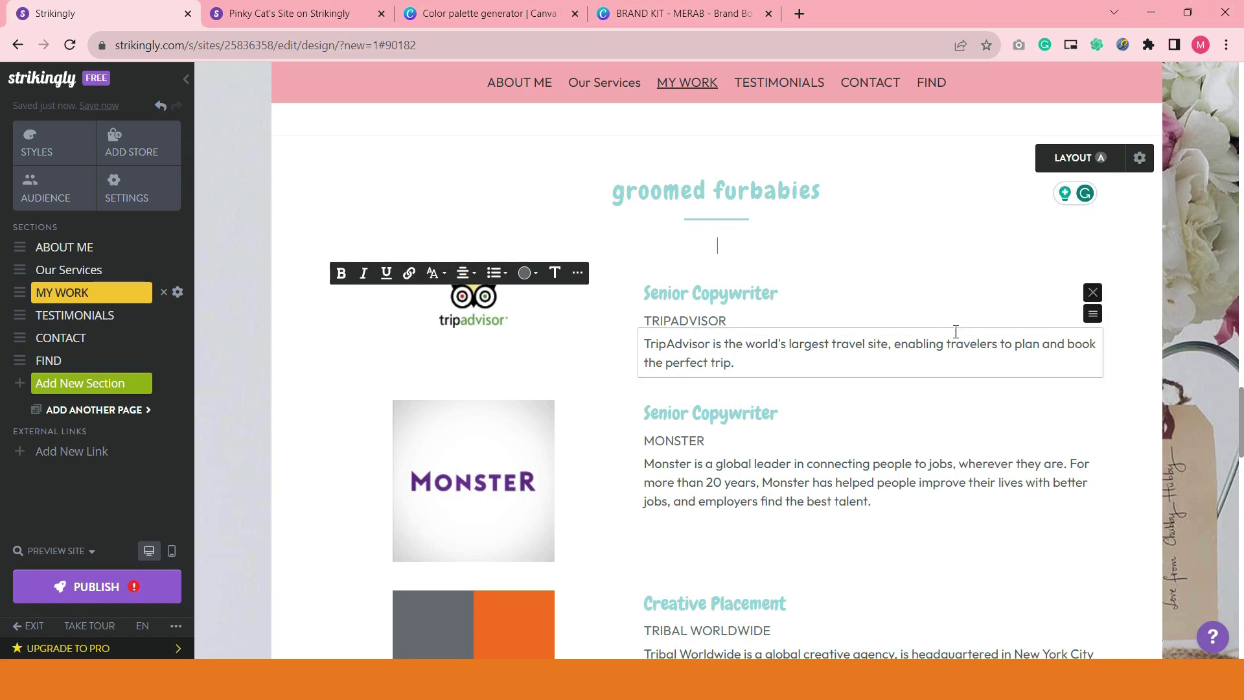
left_click(1138, 371)
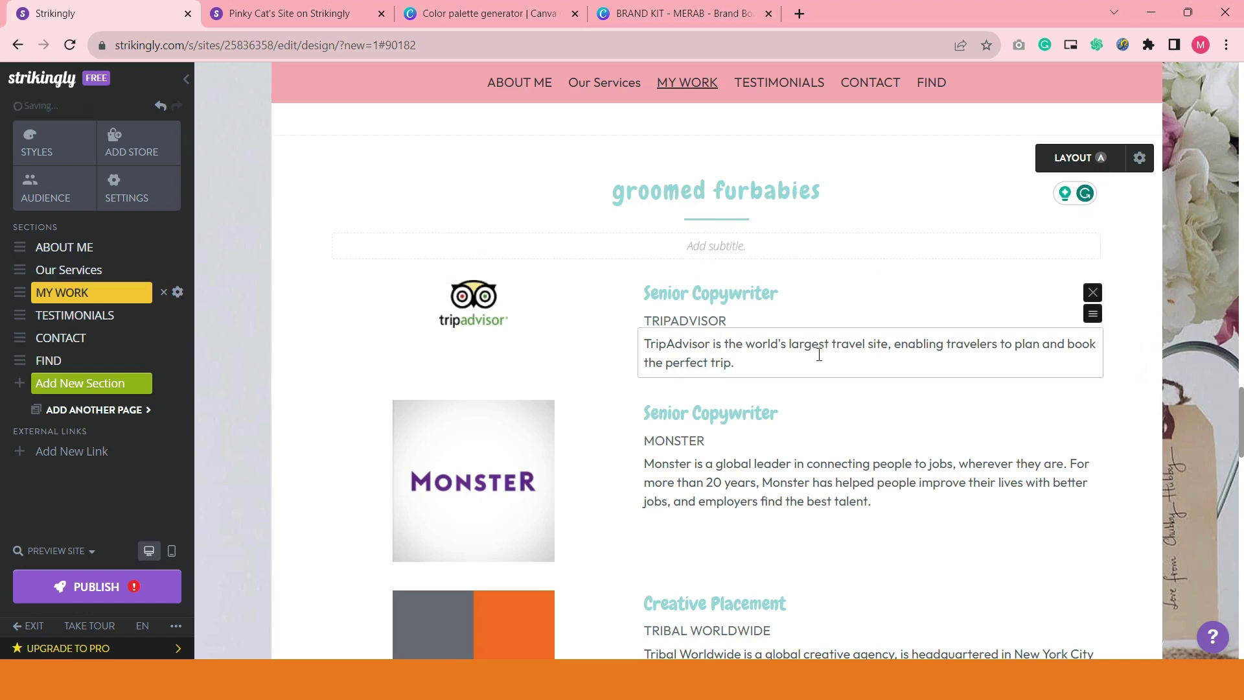
- Review the "groomed furbabies" section from its heading through the three placeholder company items and their images
scroll(888, 372, "up", 2)
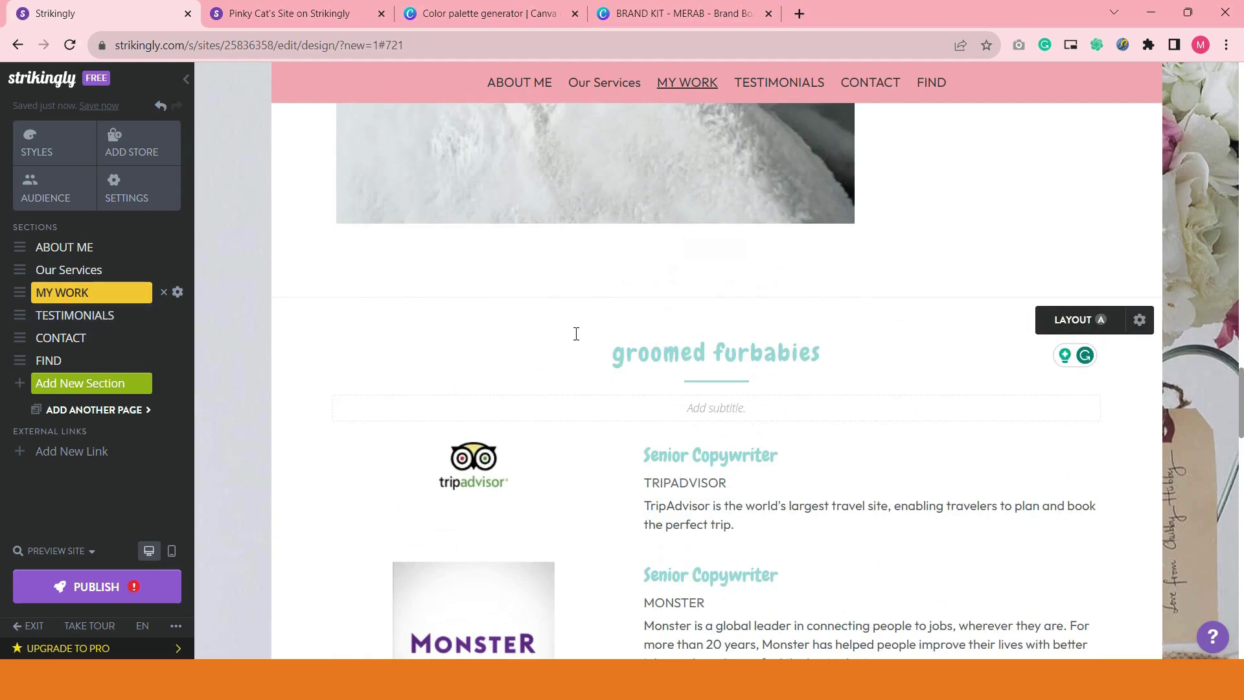
left_click(720, 351)
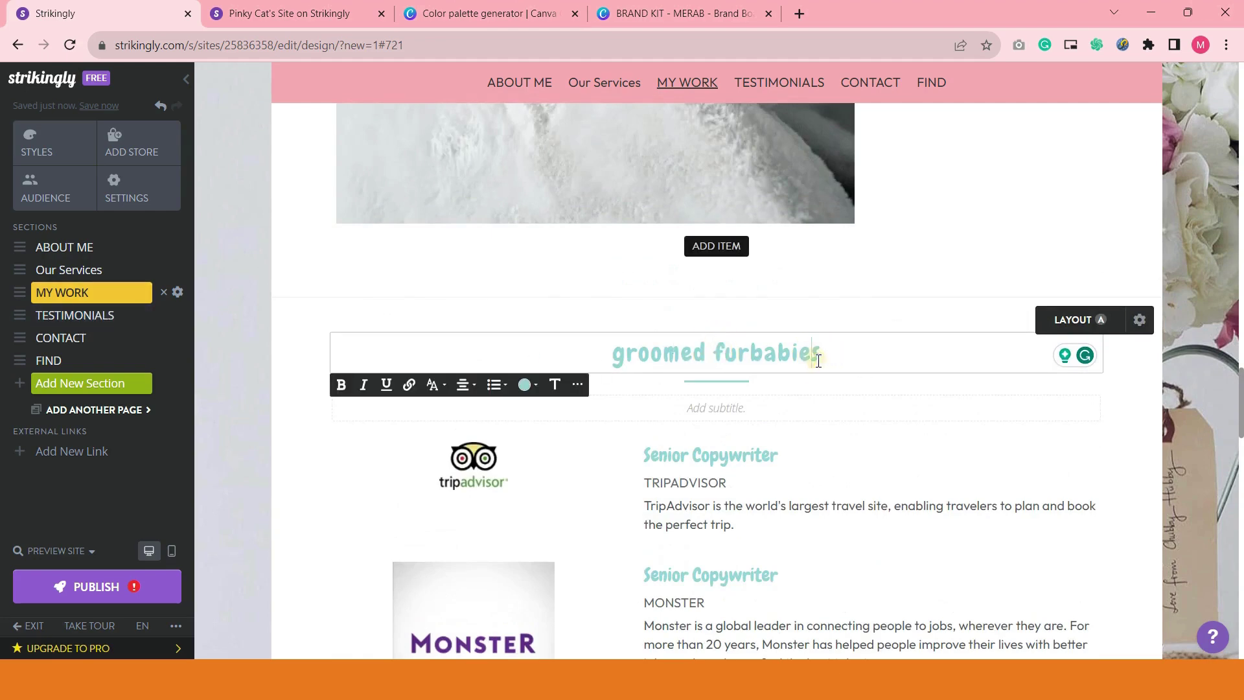
left_click_drag(818, 361, 634, 348)
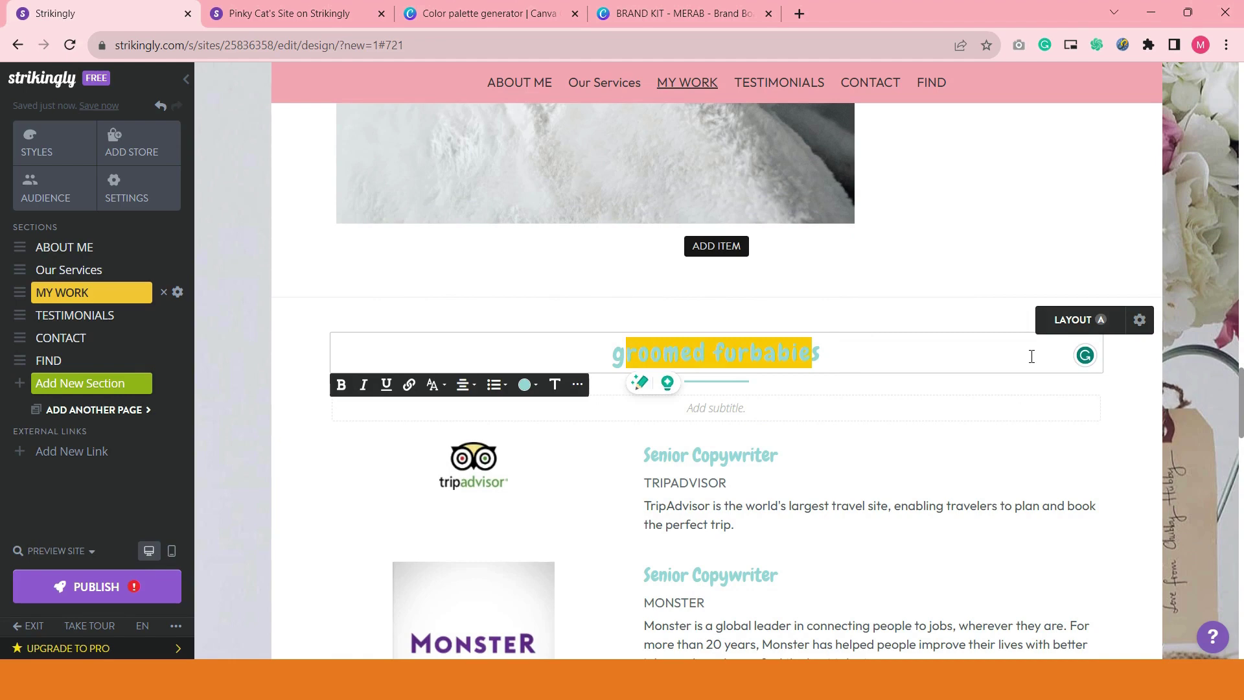
left_click(931, 358)
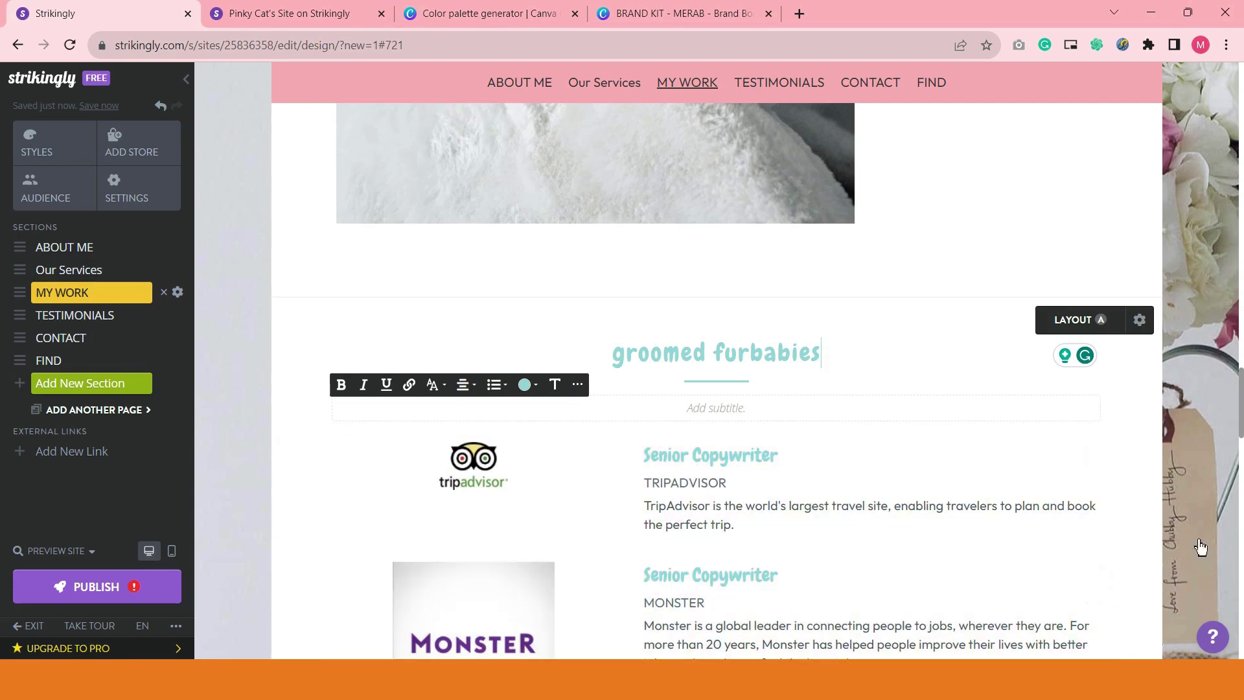
scroll(1125, 502, "down", 1)
scroll(1126, 503, "down", 2)
scroll(1031, 571, "down", 4)
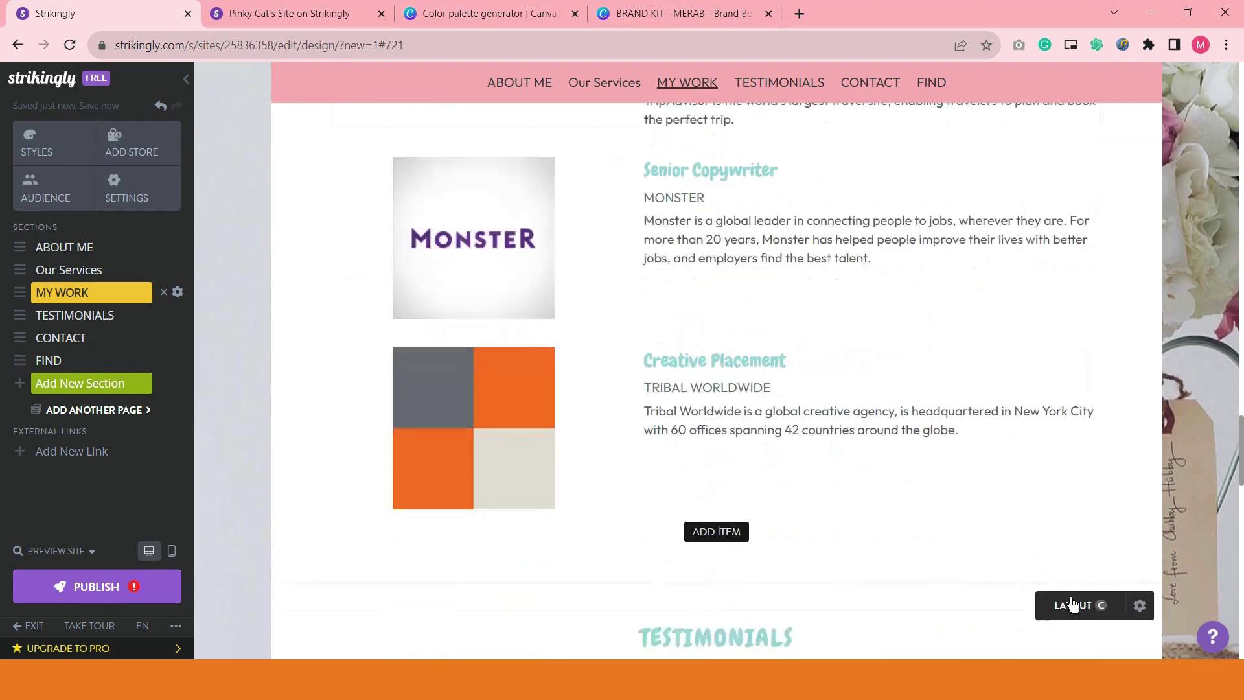
scroll(1072, 598, "up", 3)
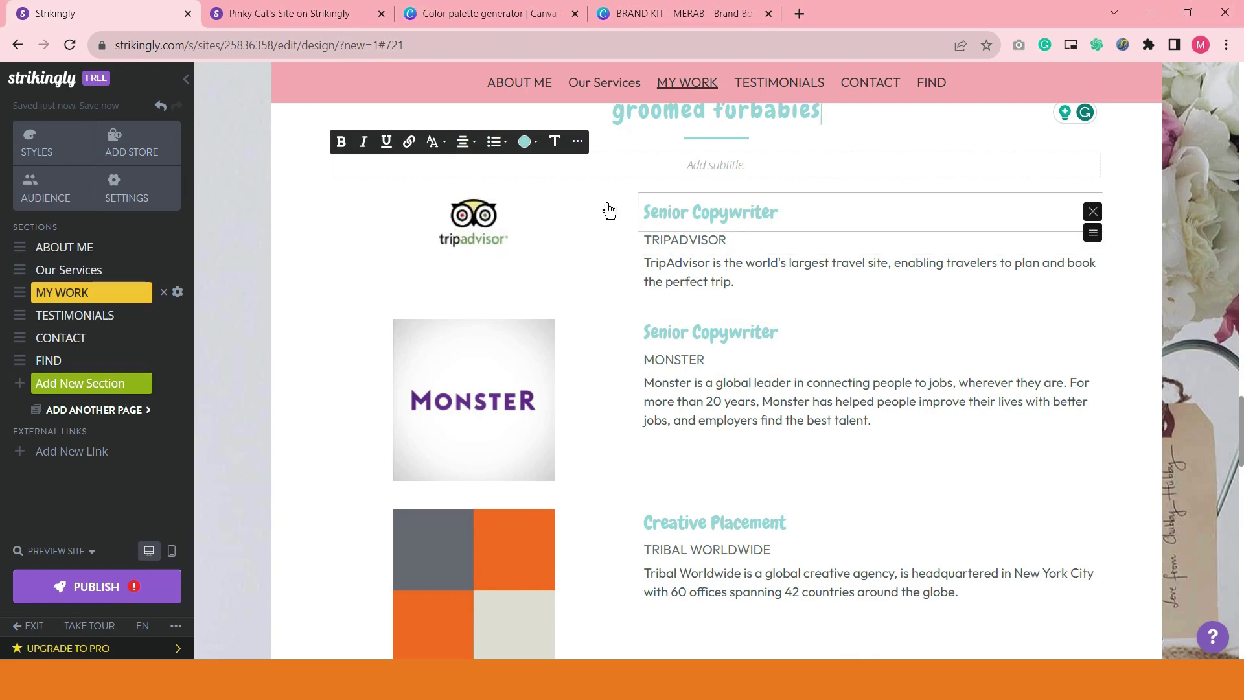
scroll(572, 533, "down", 4)
scroll(775, 464, "up", 4)
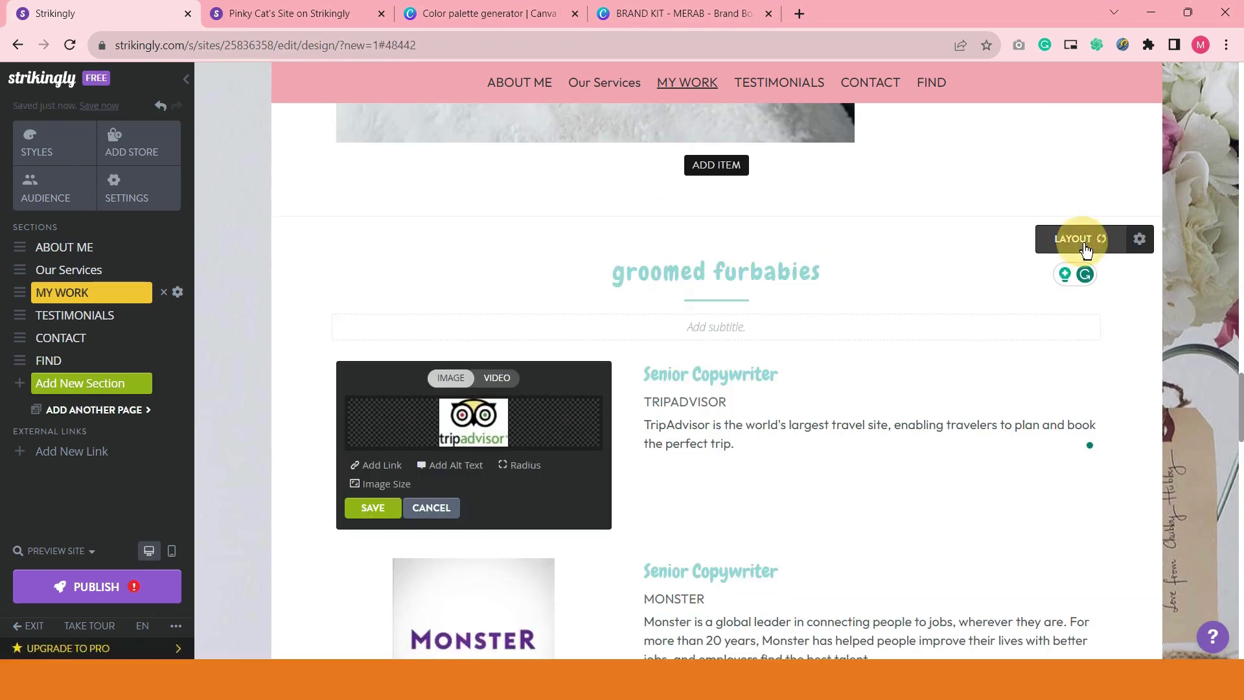
- Try out the Columns, Rows with larger media, and centered Big Media layouts for the "groomed furbabies" section
left_click(1086, 251)
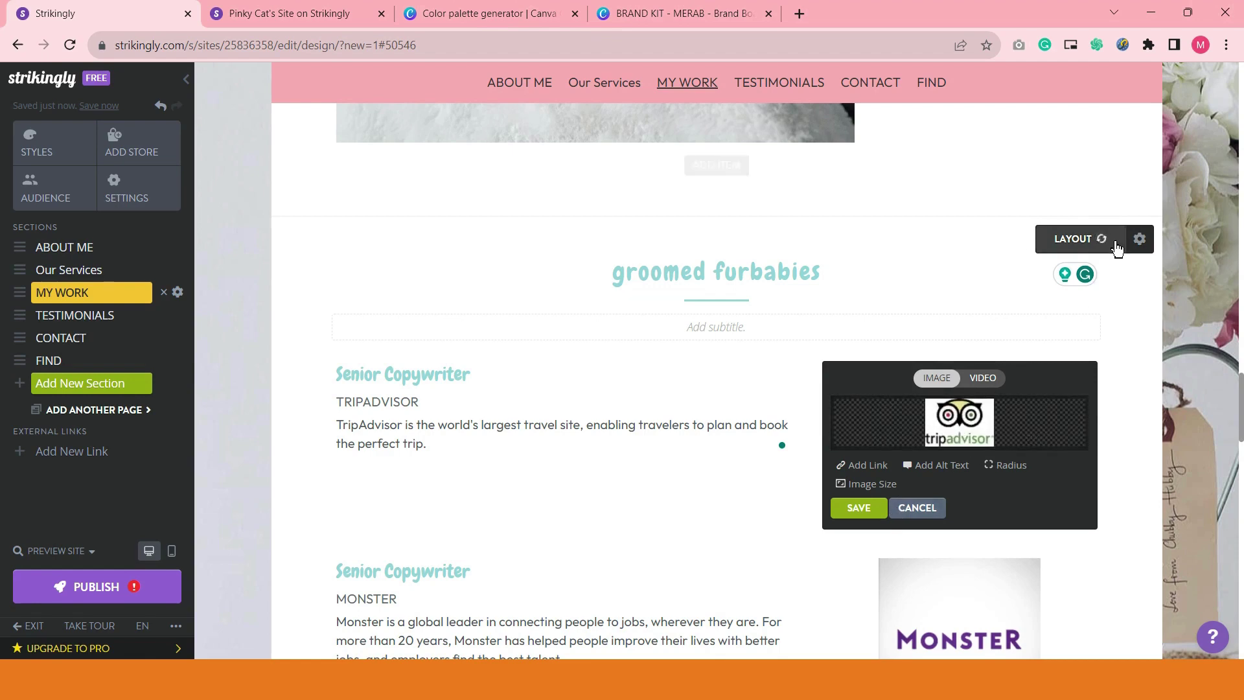
left_click(1142, 241)
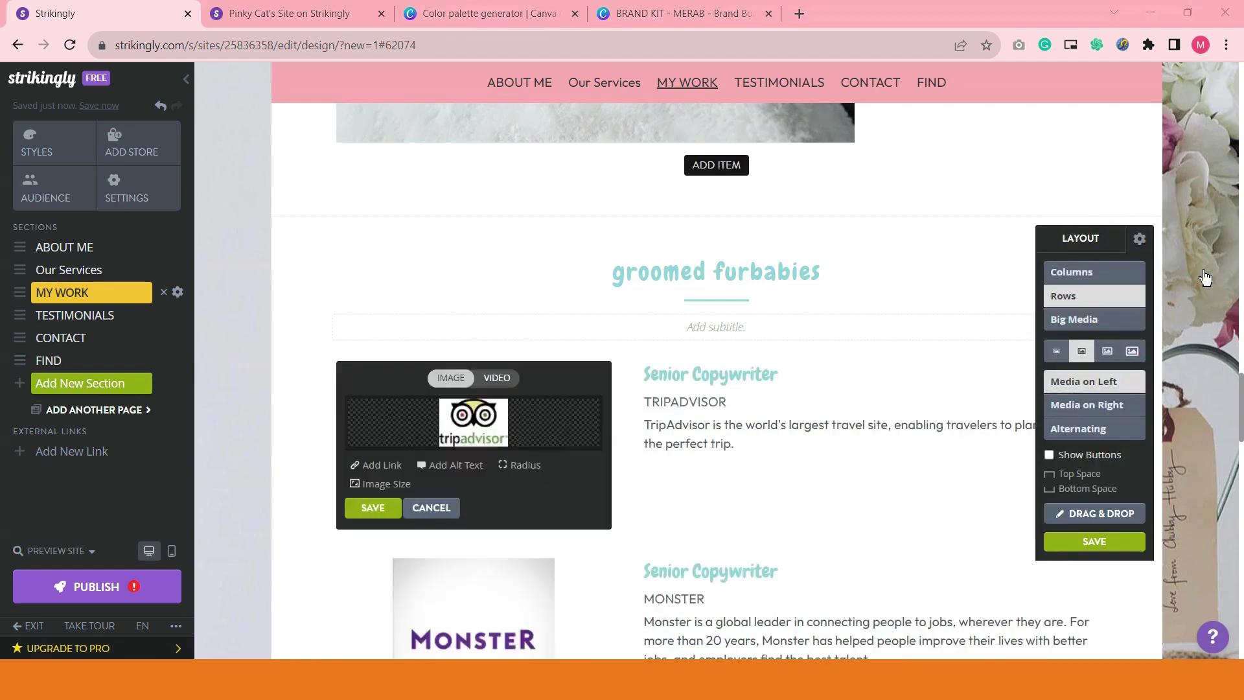
left_click(1081, 274)
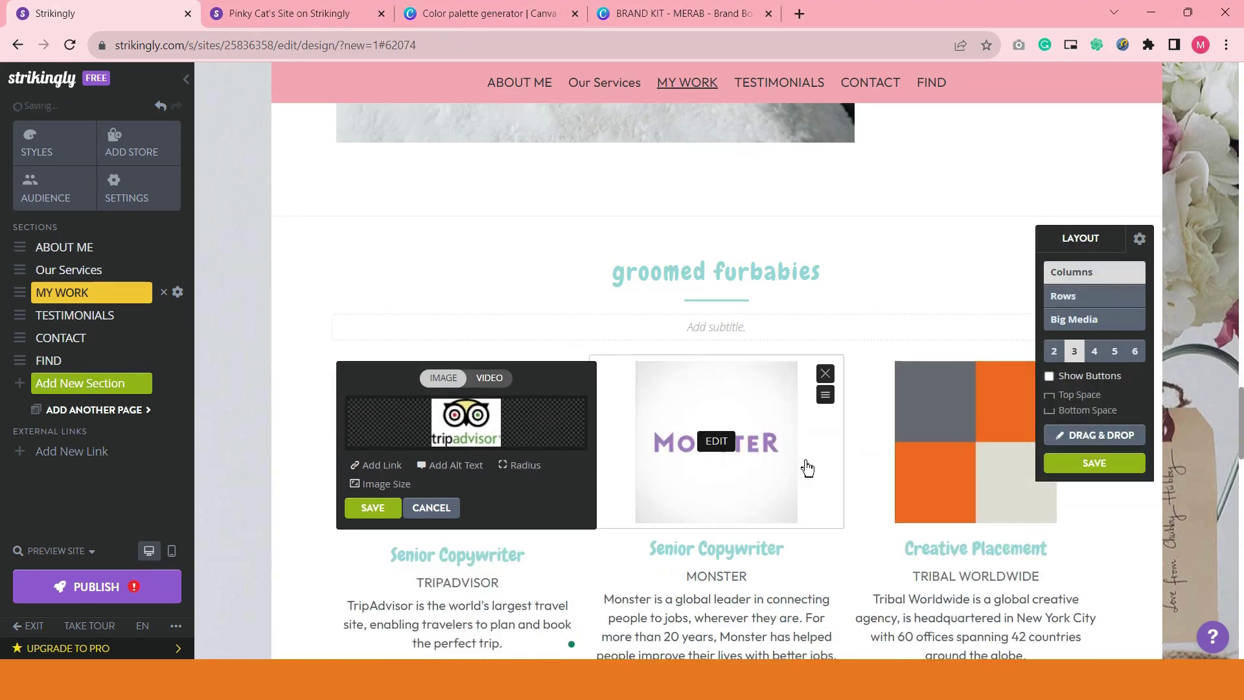
left_click(1068, 297)
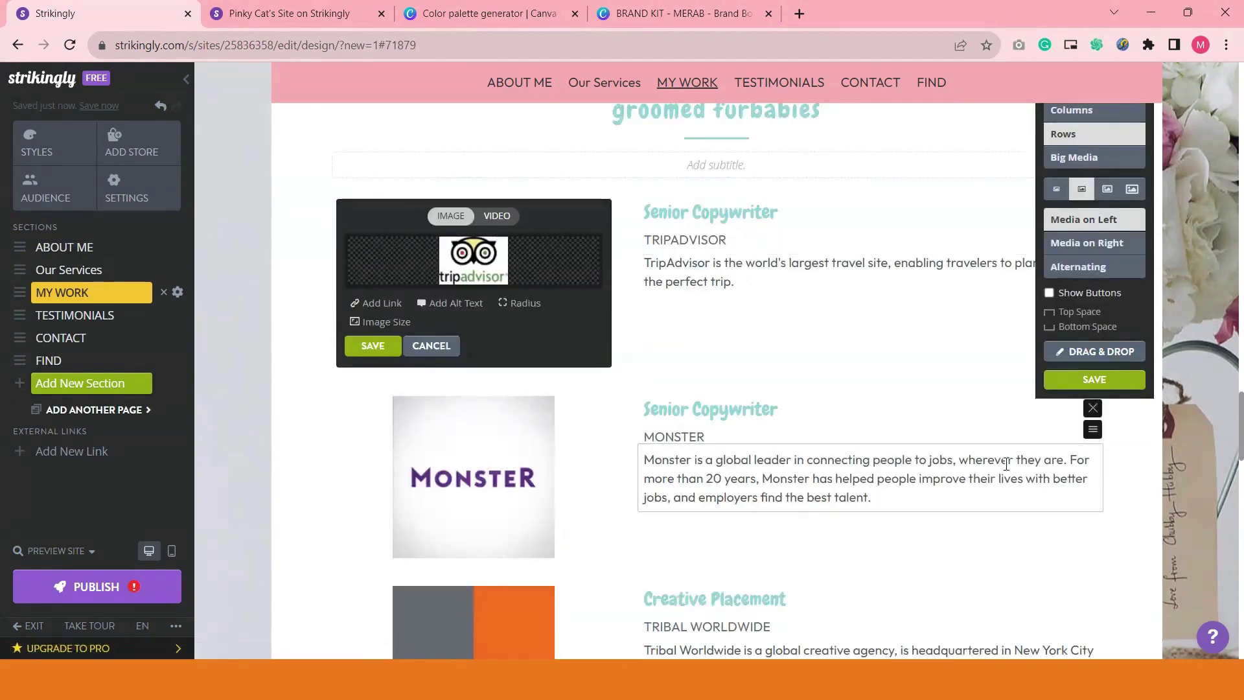
left_click(1108, 361)
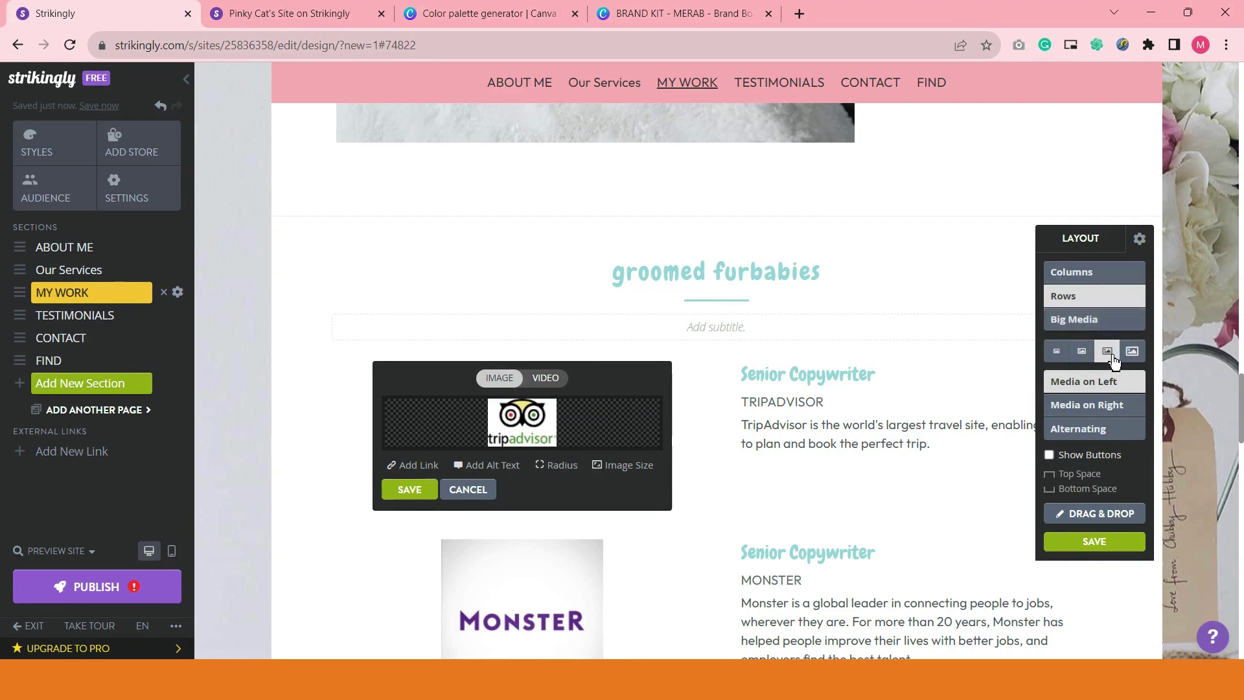
left_click(1082, 322)
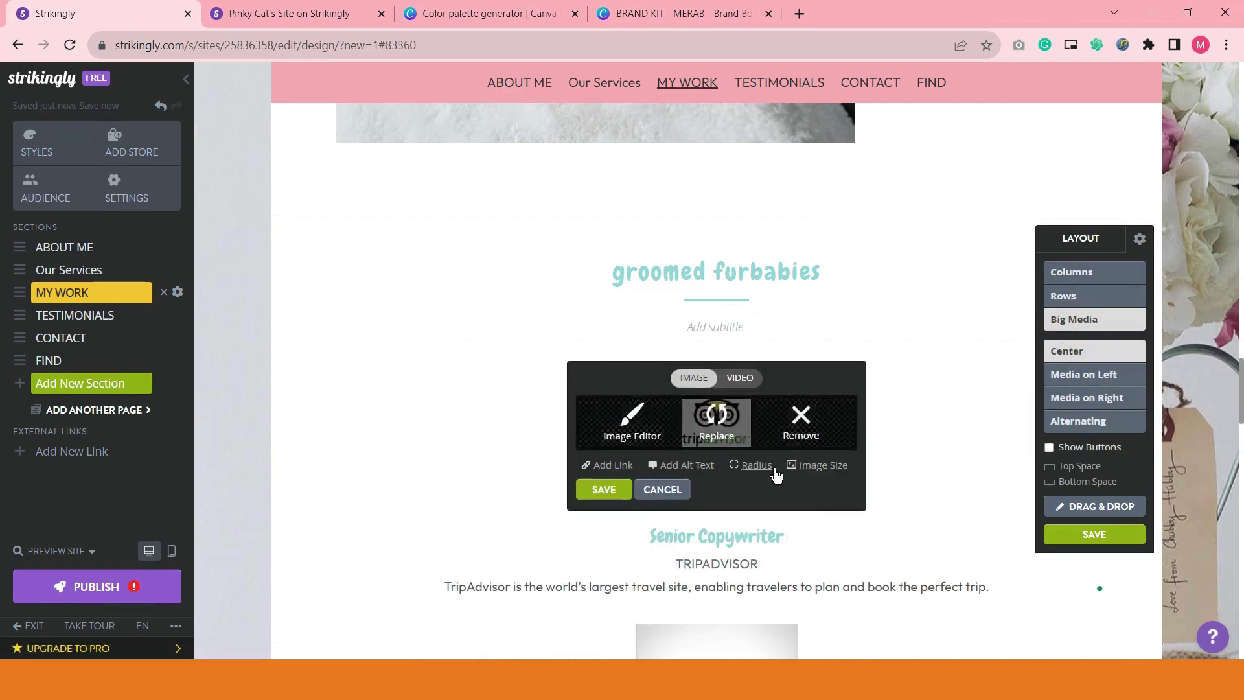
scroll(778, 454, "down", 2)
scroll(997, 388, "up", 2)
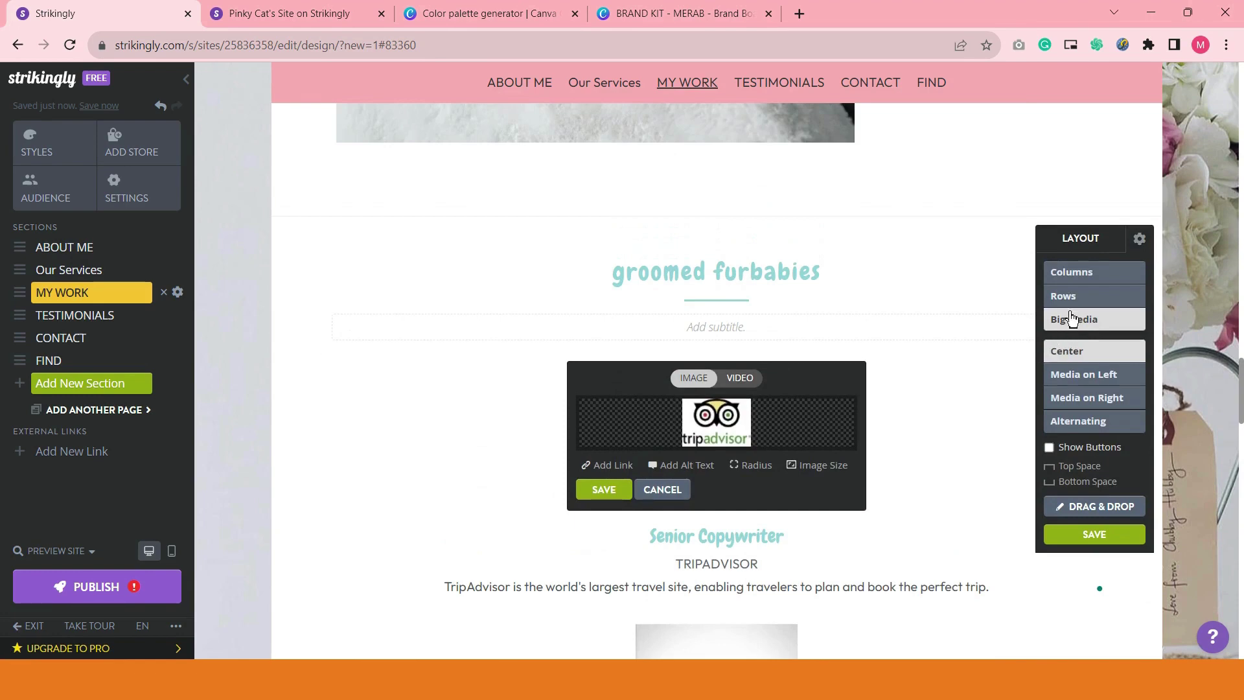
- Set the "groomed furbabies" section's layout to Columns with 3 per row and save the layout settings
left_click(1071, 272)
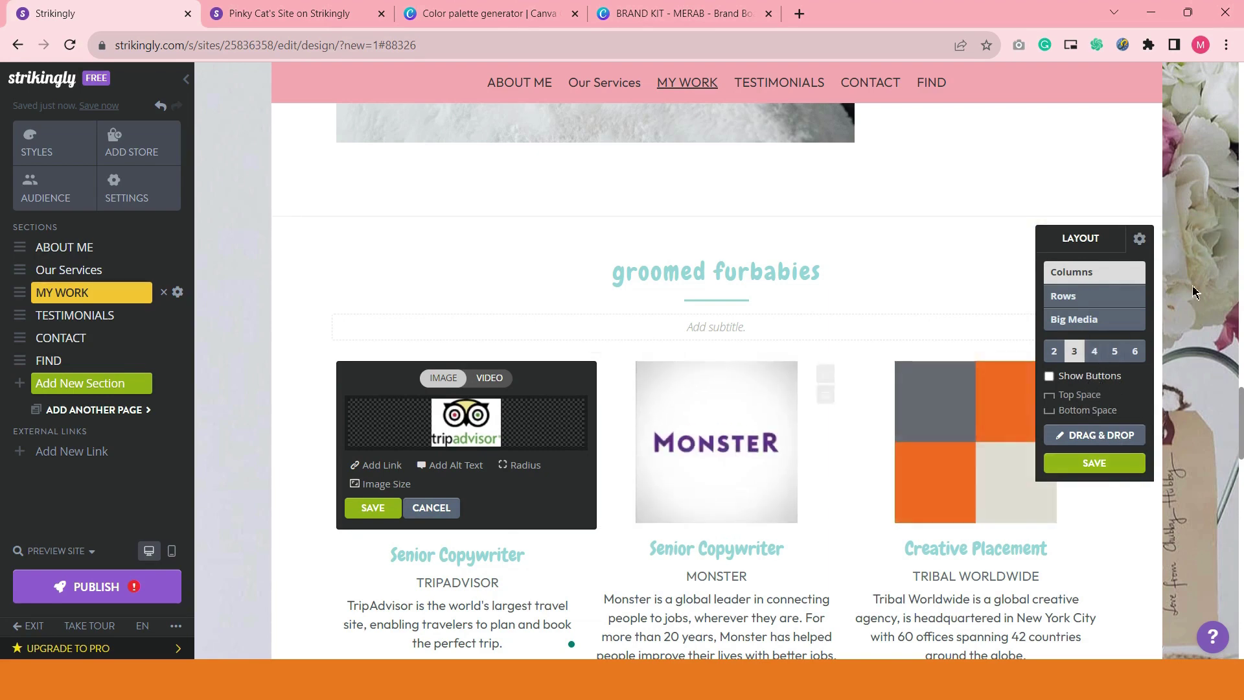
scroll(1106, 495, "down", 3)
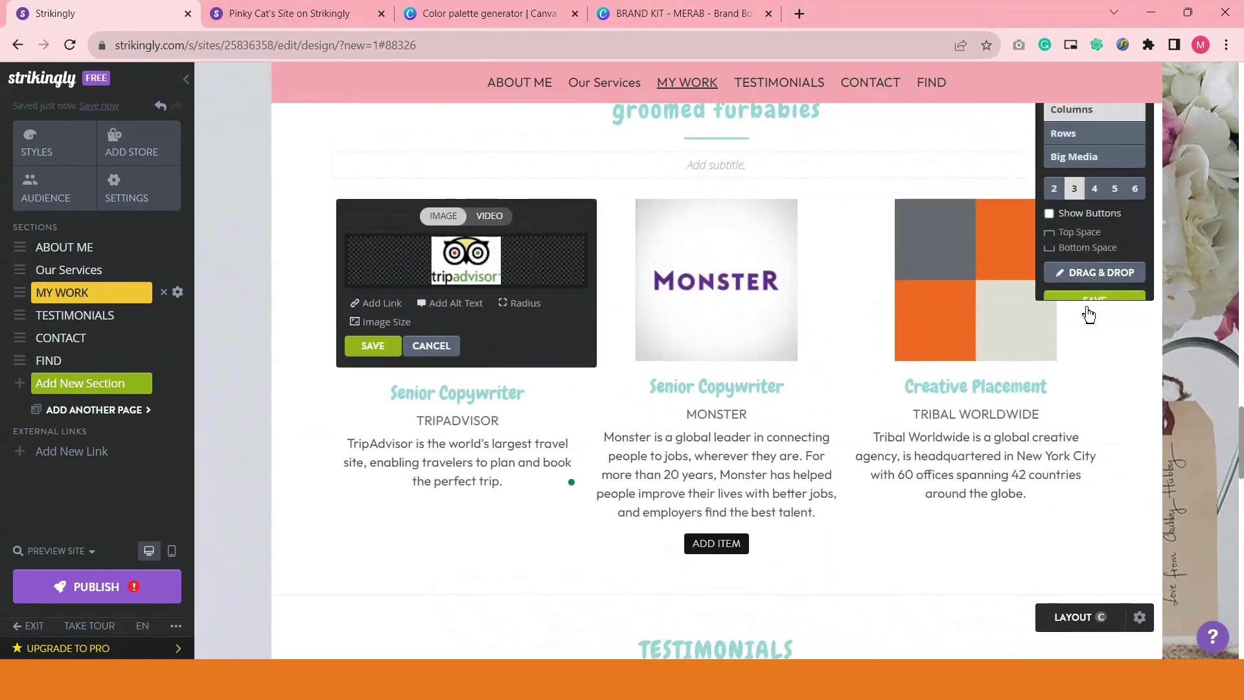
left_click(1089, 311)
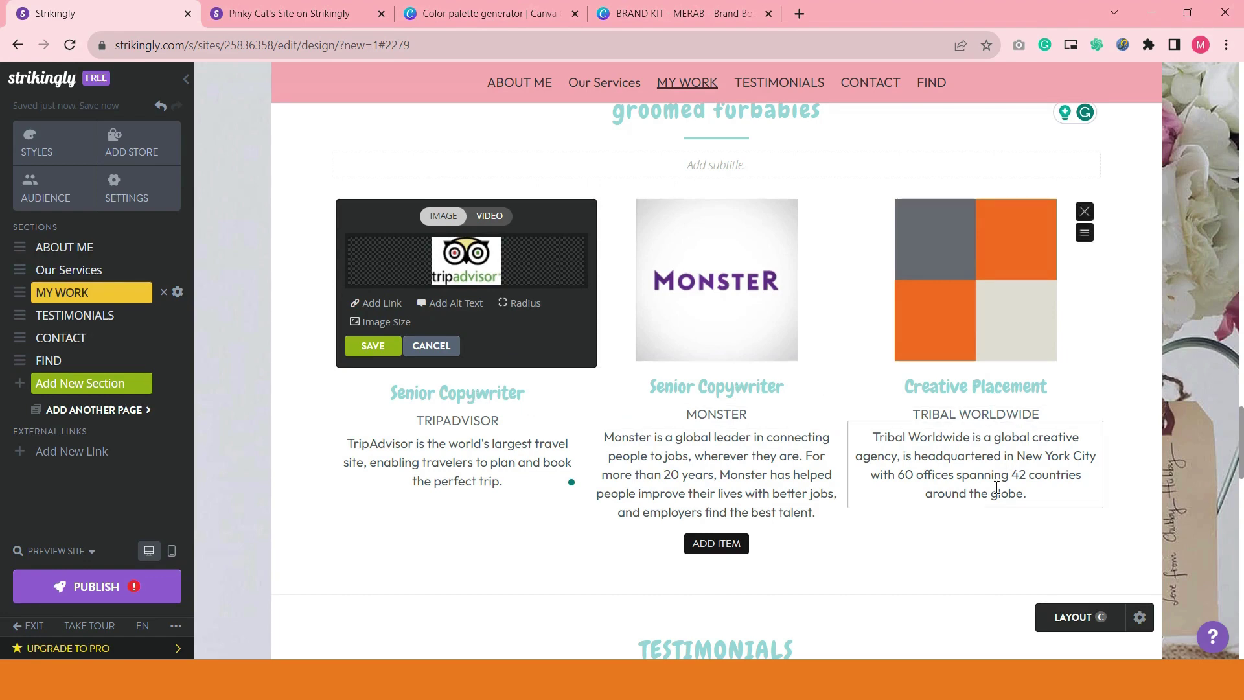
- Delete the description text of the TRIPADVISOR item in the "groomed furbabies" section
left_click(472, 396)
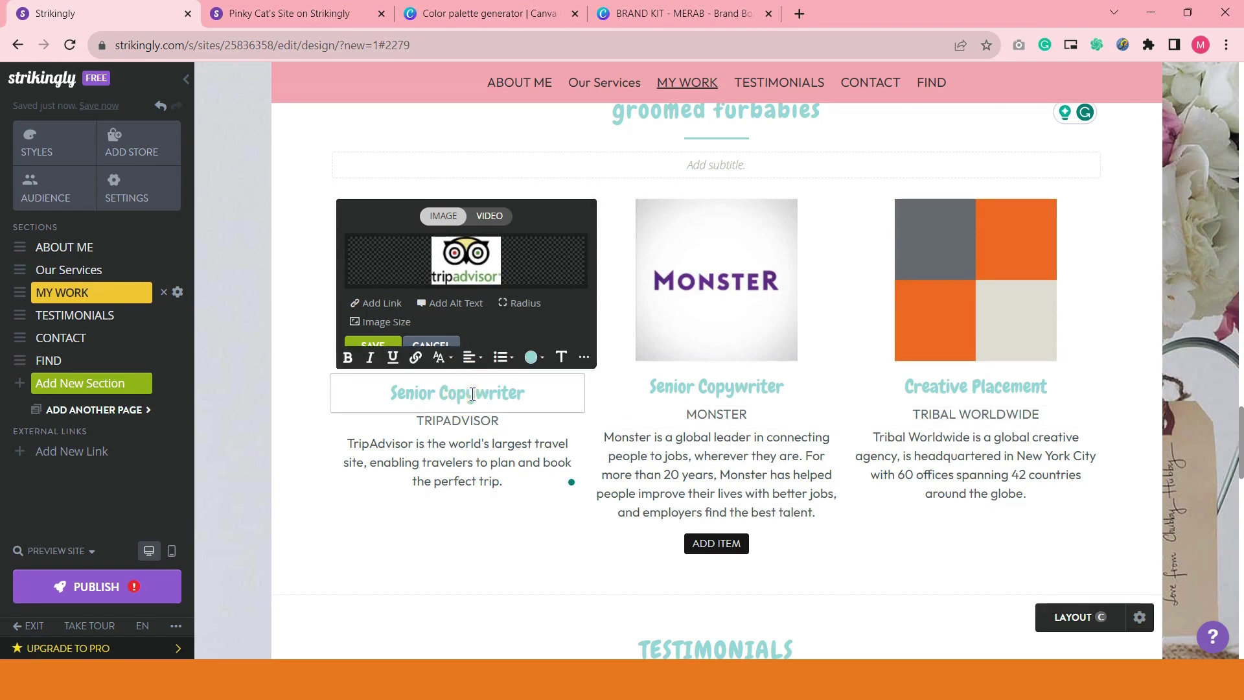
triple_click(472, 395)
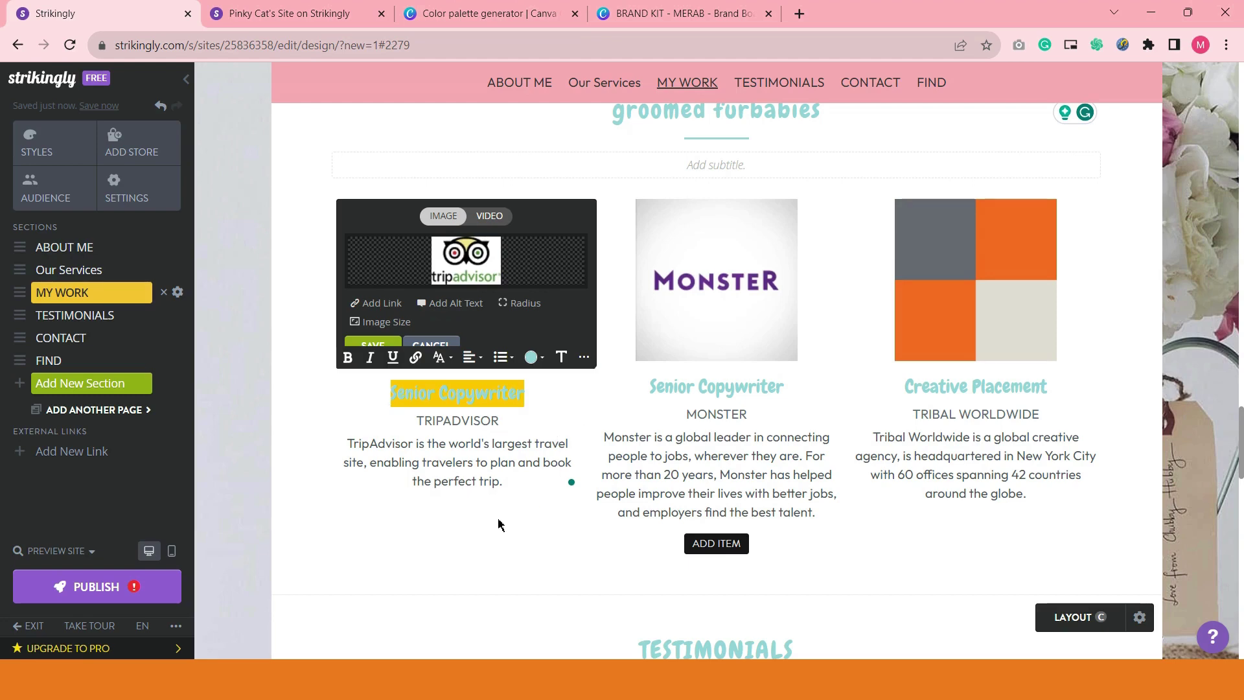
left_click(534, 467)
left_click(585, 418)
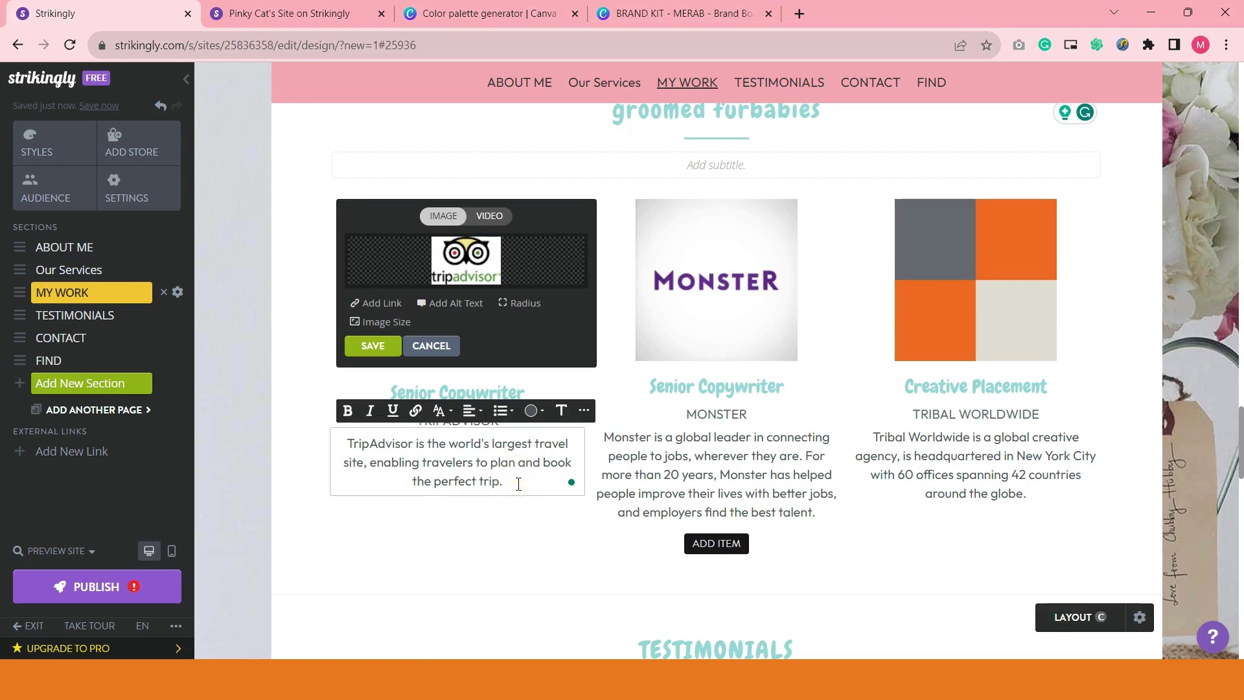
left_click_drag(518, 484, 337, 448)
key("BackSpace")
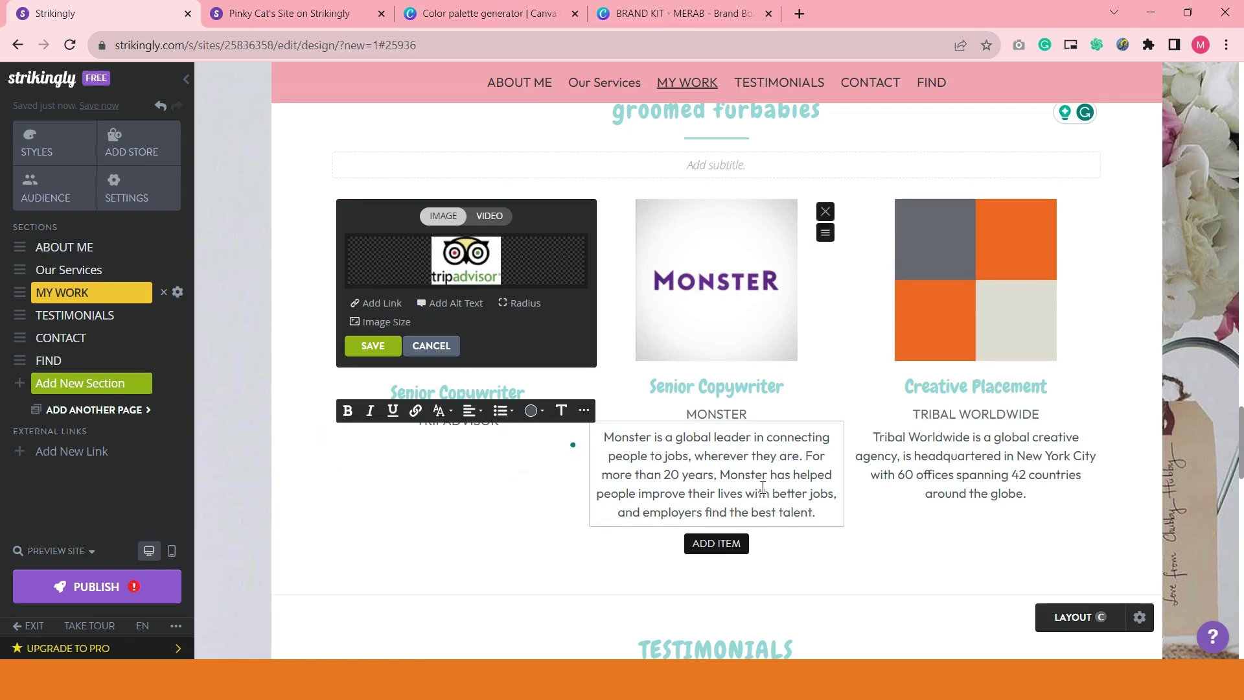
- Delete the description texts of the MONSTER and TRIBAL WORLDWIDE items in the "groomed furbabies" section
left_click(773, 514)
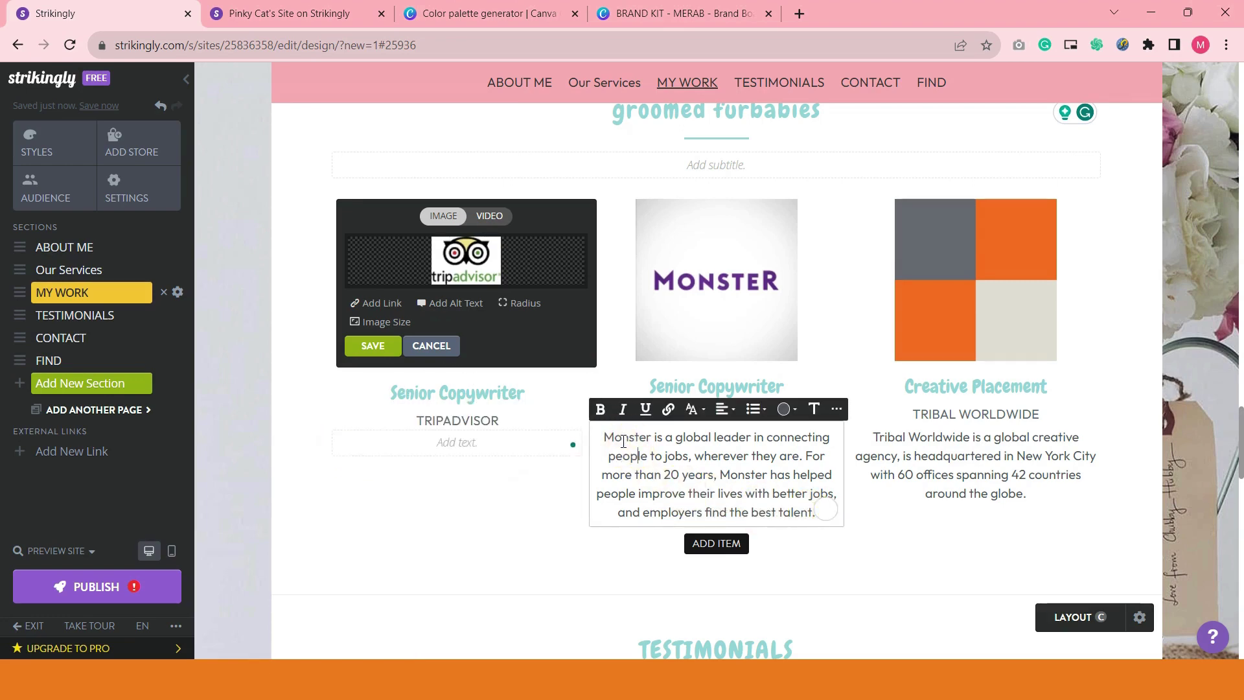
left_click_drag(605, 438, 838, 510)
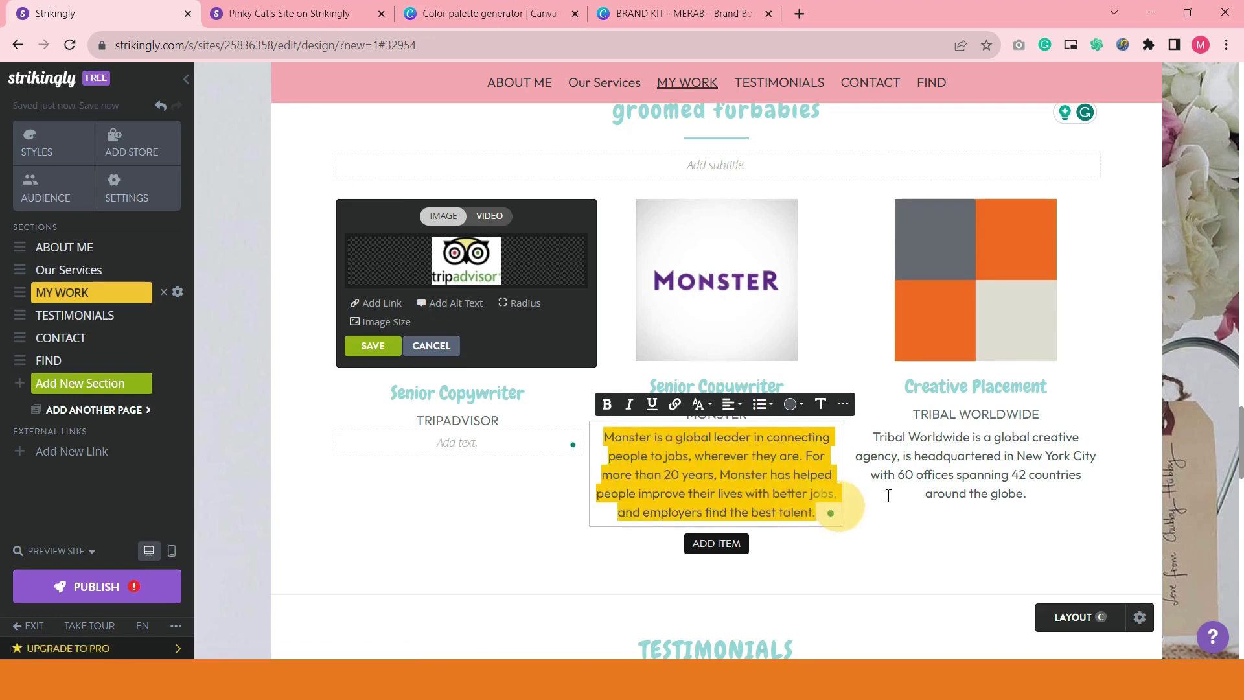
key("BackSpace")
left_click(924, 456)
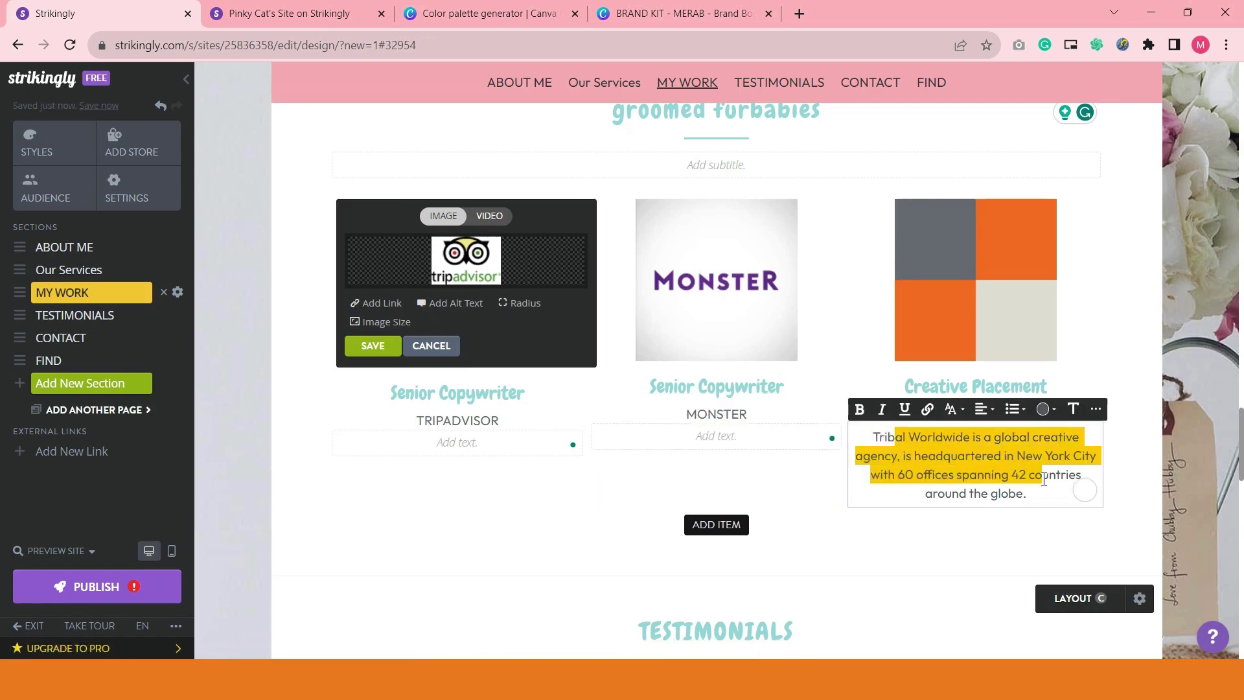
left_click_drag(1028, 494, 878, 446)
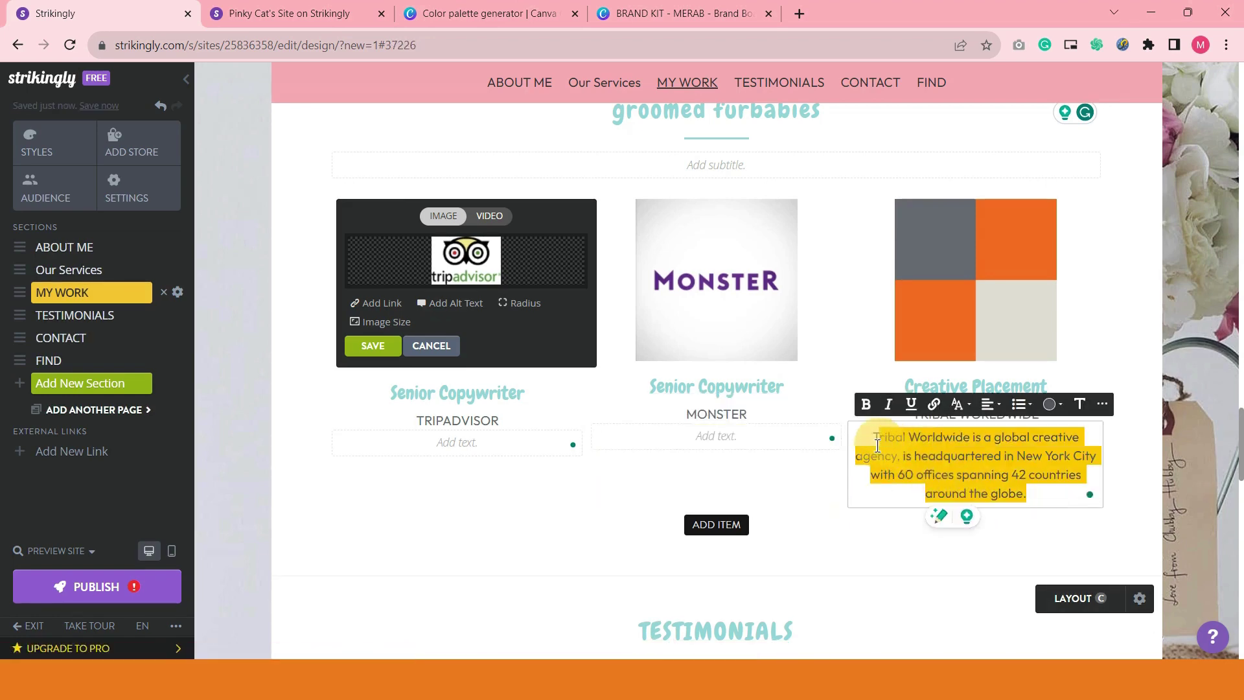
key("BackSpace")
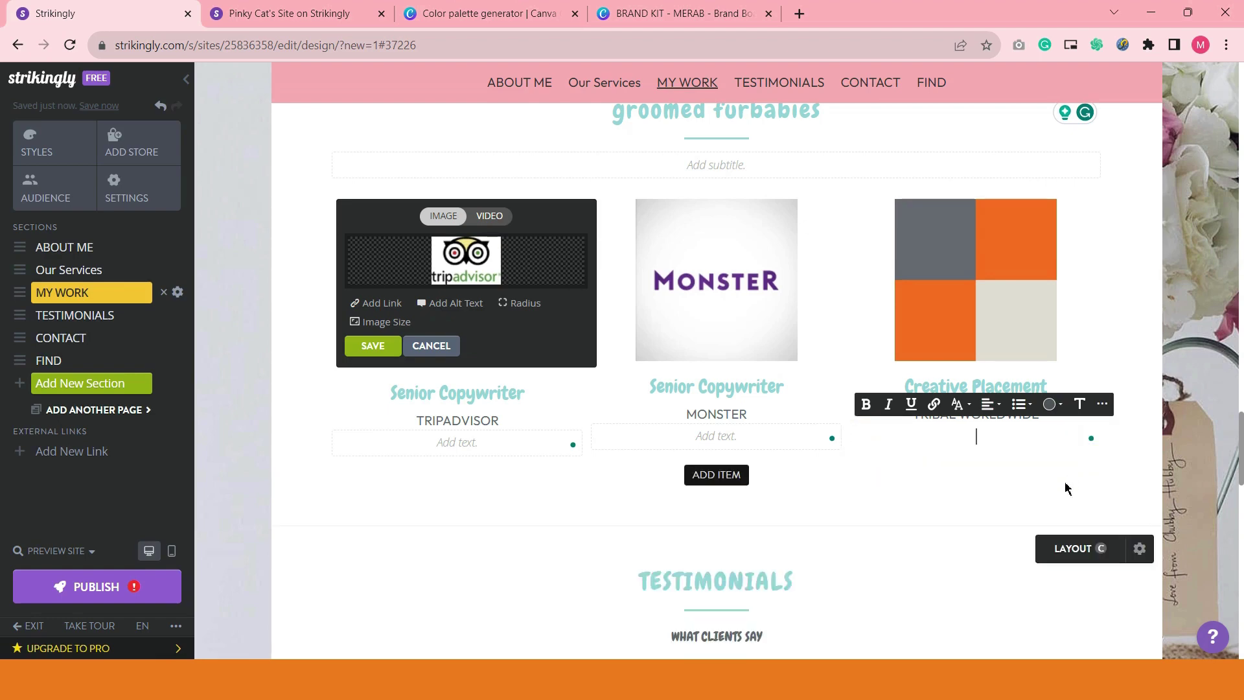
- Delete the company names MONSTER, TRIPADVISOR and TRIBAL WORLDWIDE beneath the three item titles
left_click(735, 419)
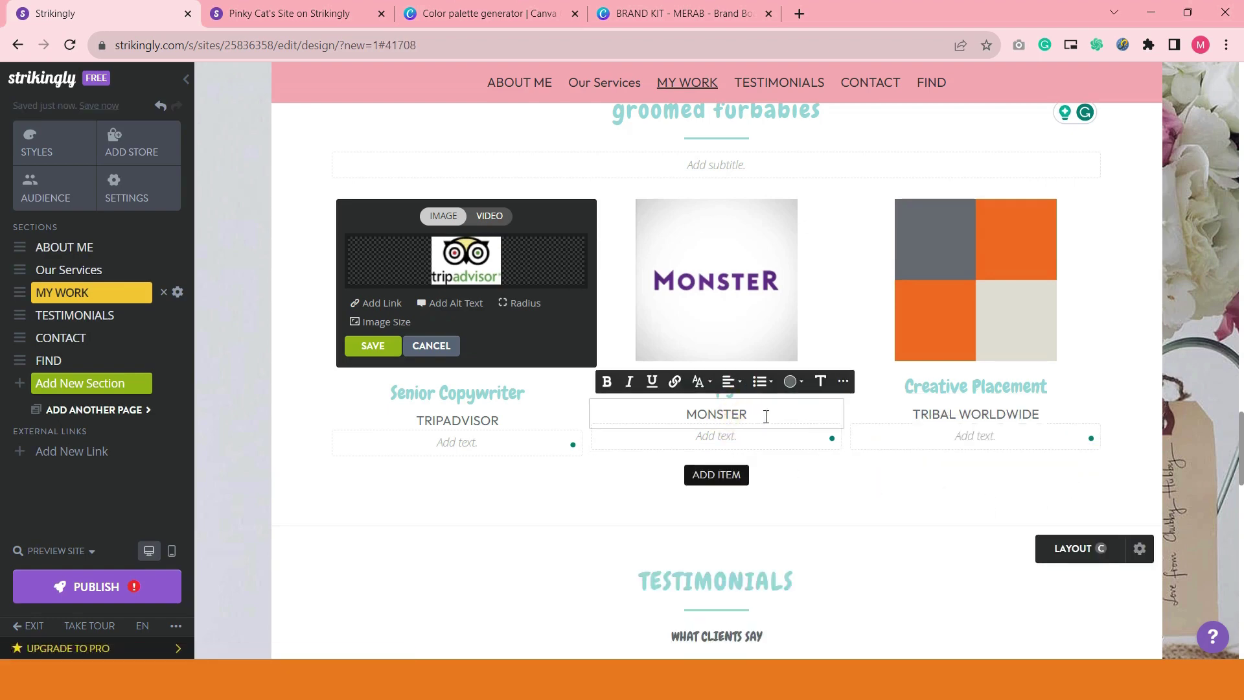
left_click_drag(766, 413, 681, 413)
key("BackSpace")
left_click(507, 422)
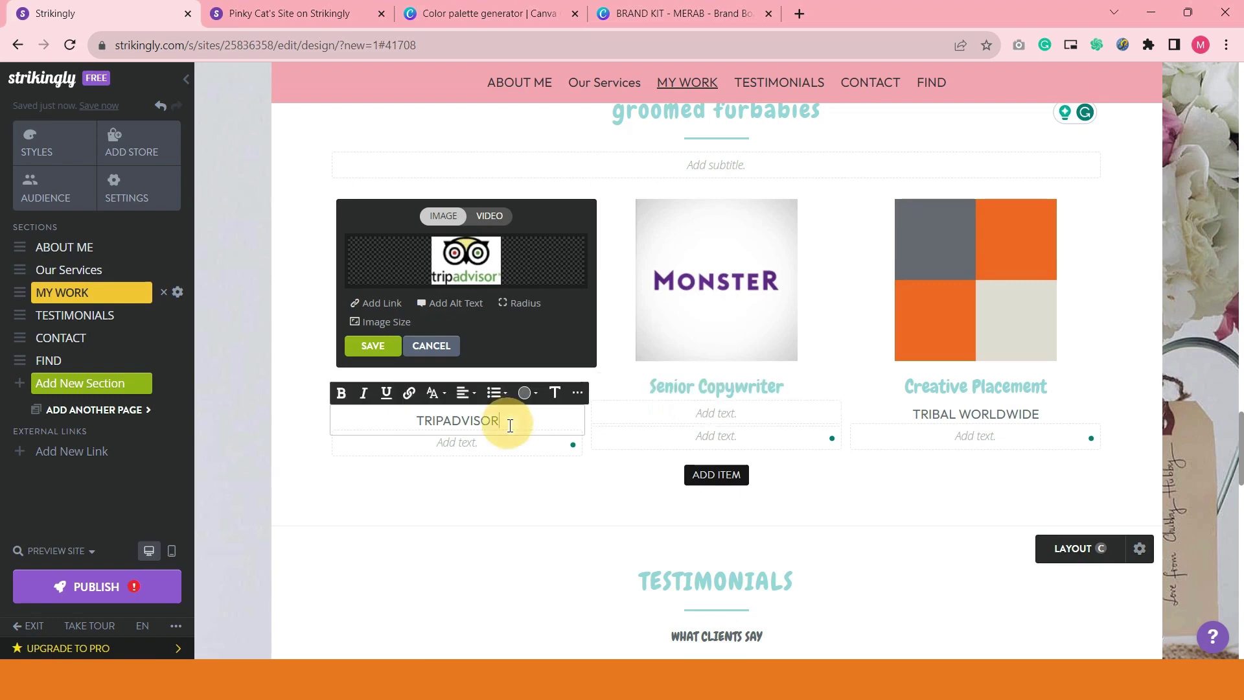
left_click_drag(507, 422, 406, 416)
key("BackSpace")
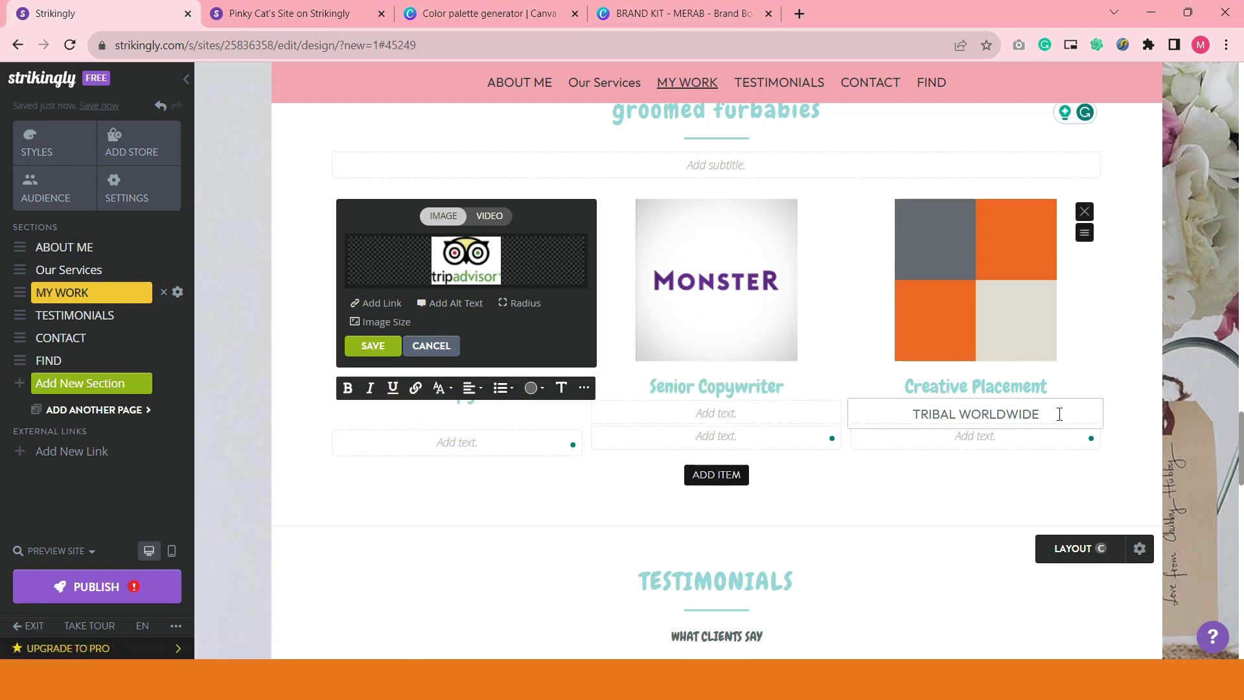
left_click(1060, 414)
triple_click(1059, 411)
key("BackSpace")
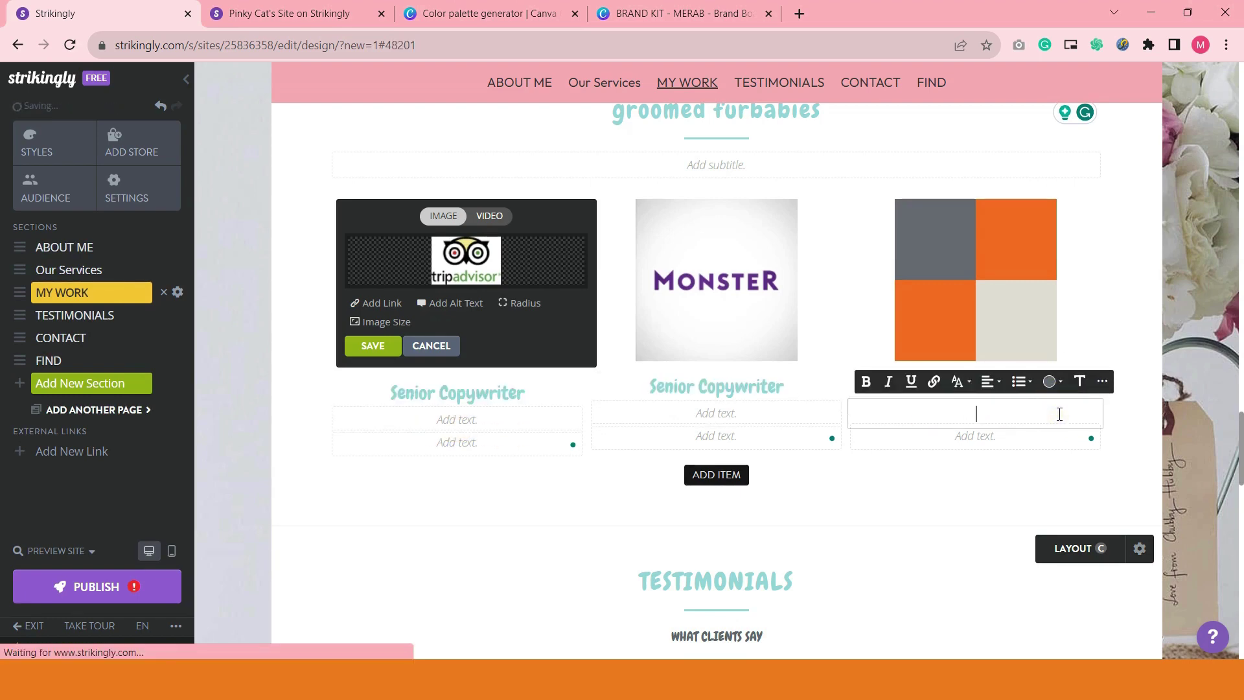
left_click(968, 496)
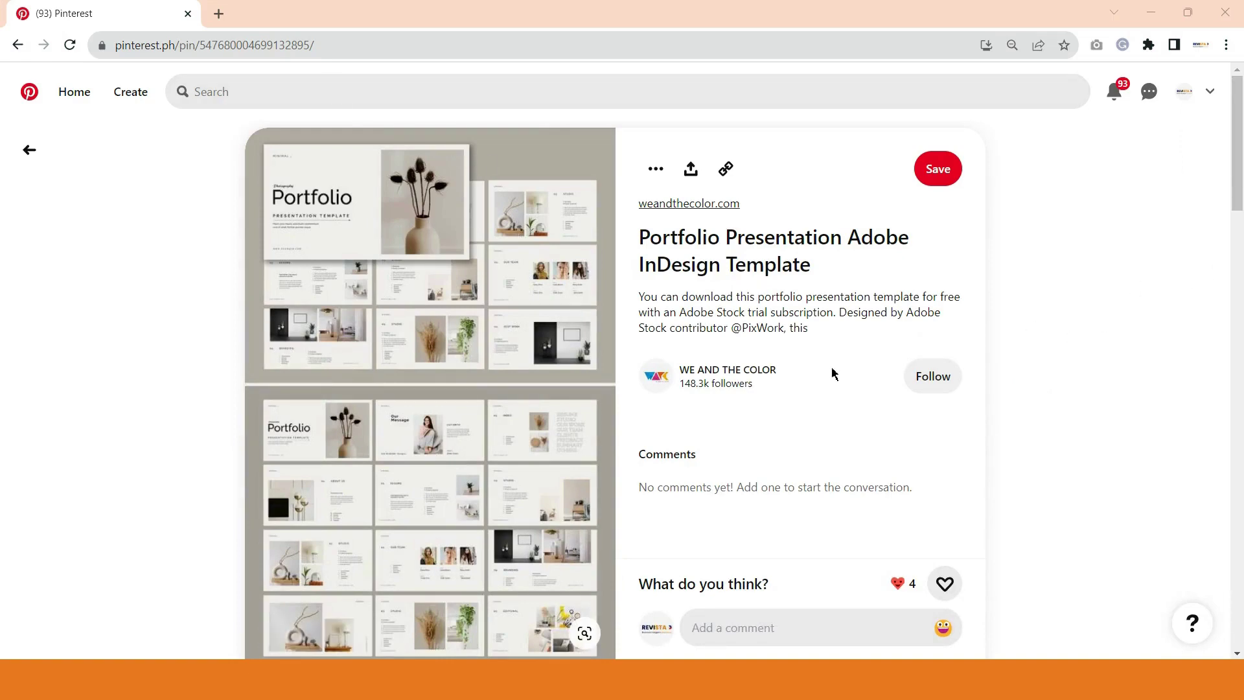
- Browse the portfolio and presentation template designs suggested beneath the Portfolio Presentation pin on Pinterest
scroll(603, 302, "down", 6)
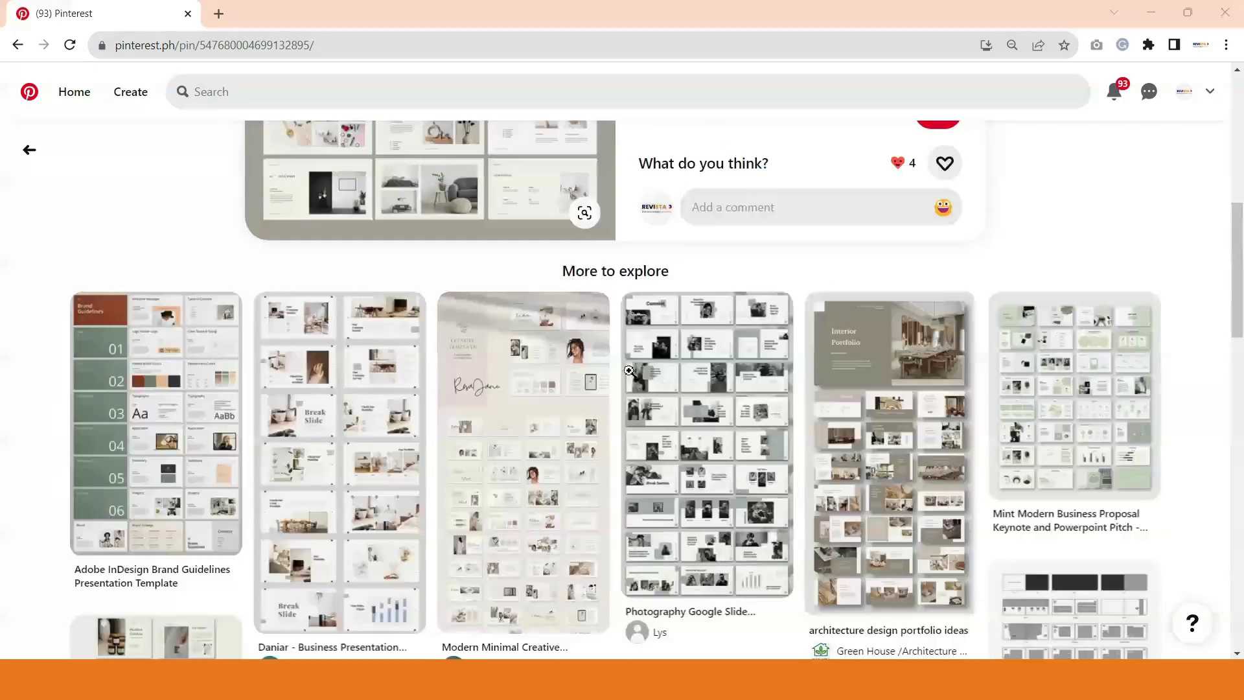
scroll(1074, 356, "down", 4)
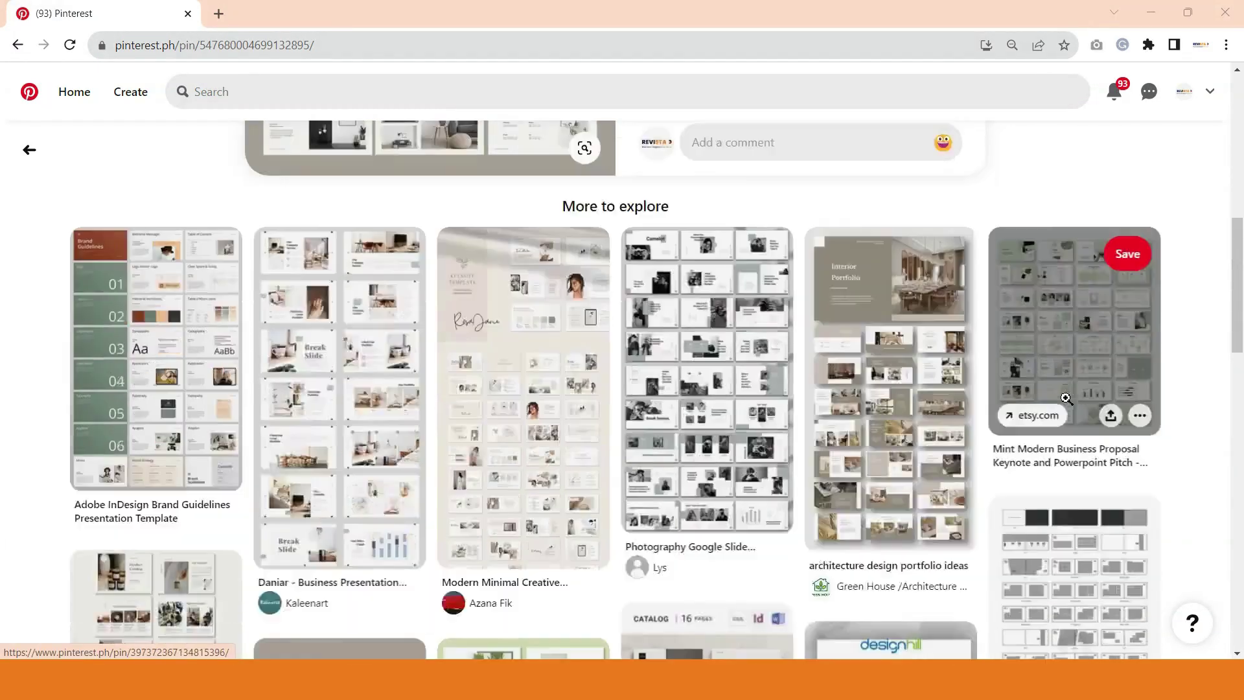
scroll(355, 555, "down", 3)
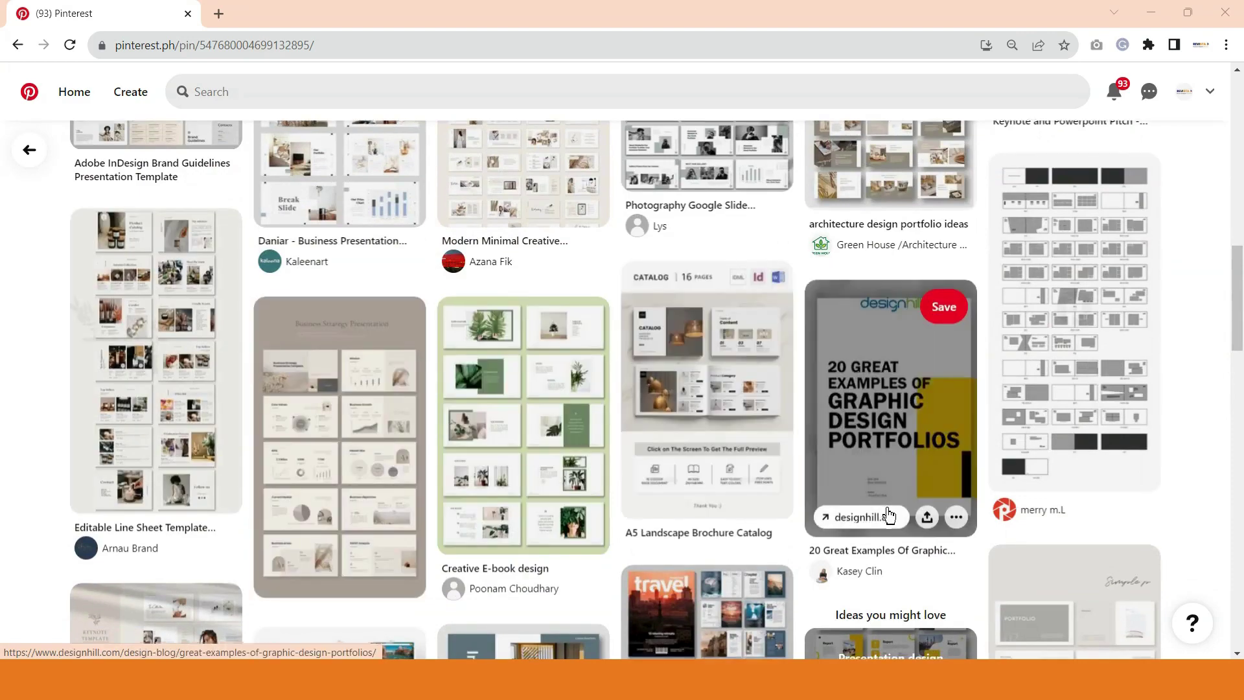
scroll(503, 589, "down", 3)
scroll(361, 603, "down", 3)
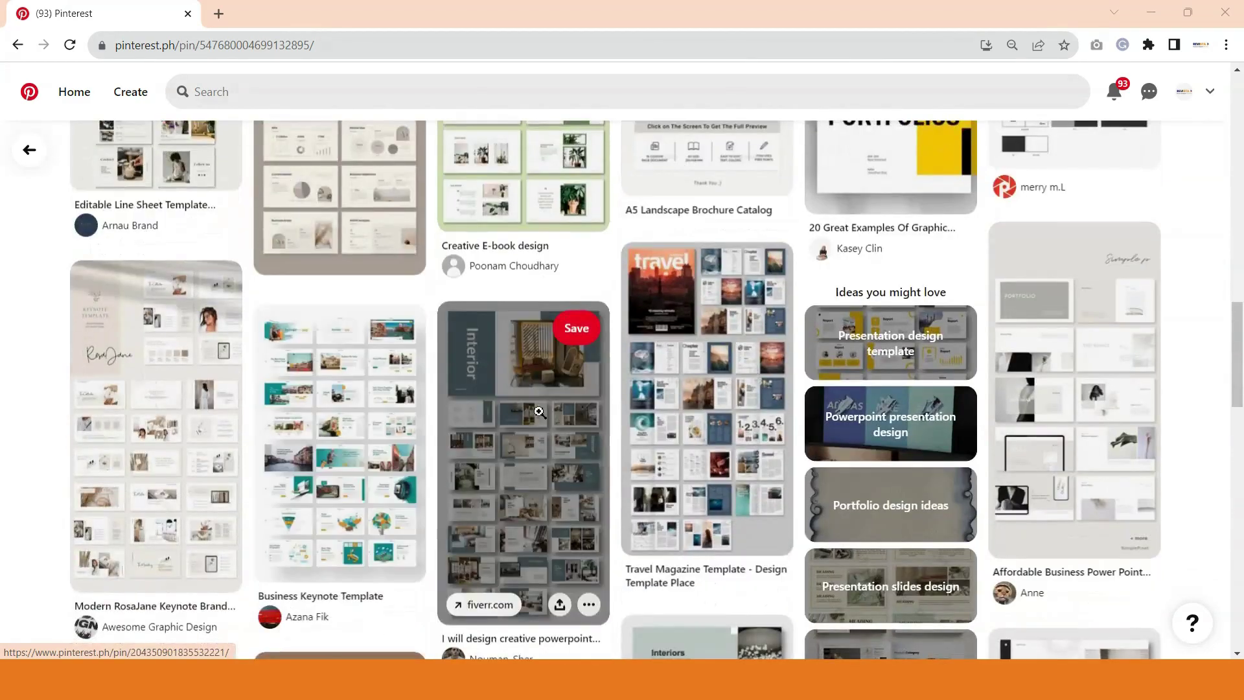
scroll(292, 461, "down", 4)
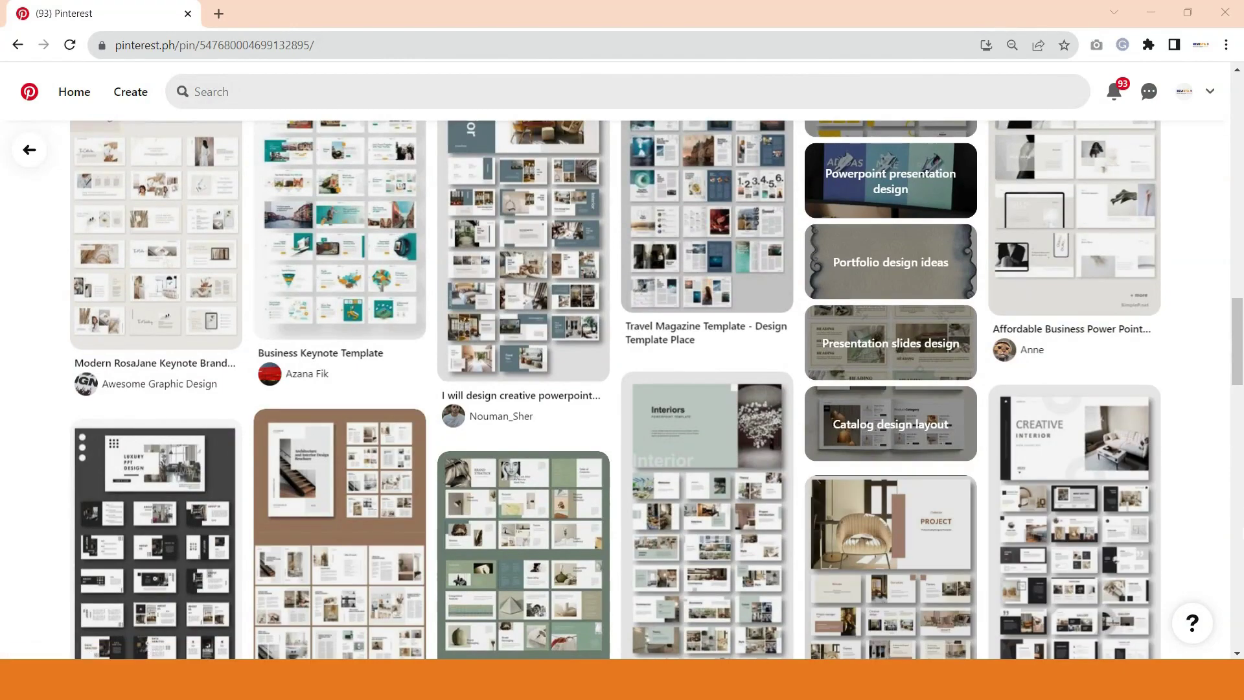
scroll(704, 537, "down", 7)
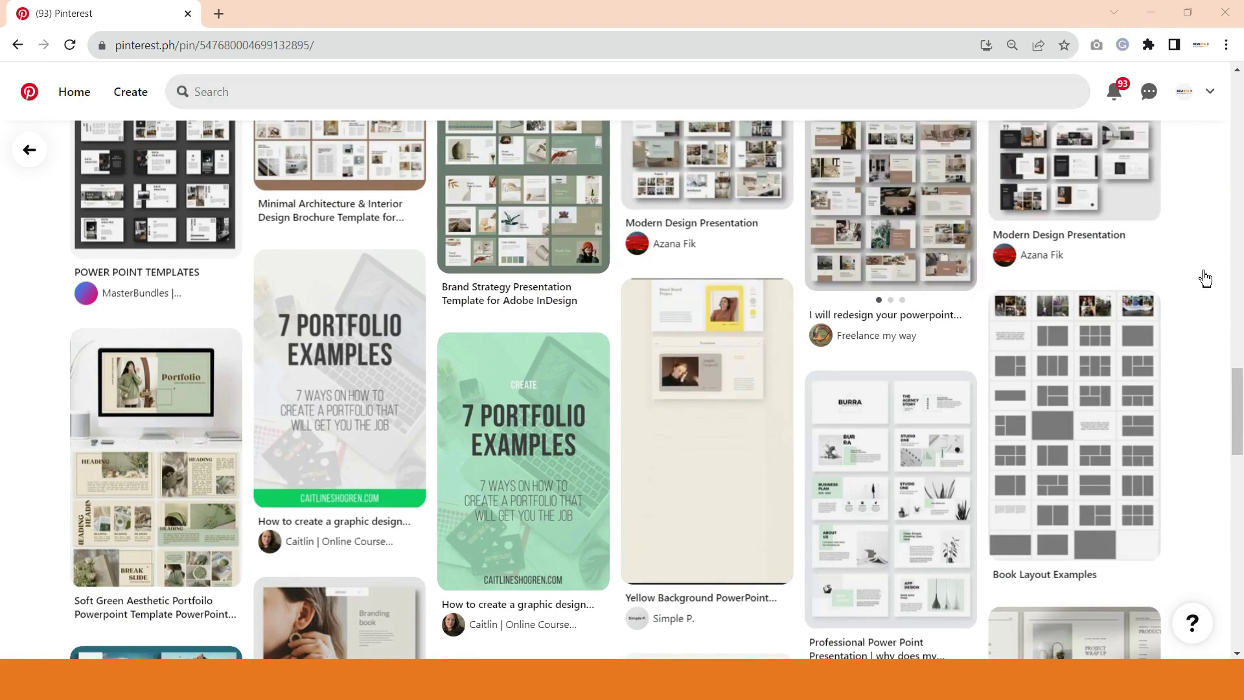
- Switch back to Strikingly and replace the TripAdvisor image with the library's "cute cat" photo of a cat wearing a pink bow tie
key("alt+Tab")
mouse_move(450, 278)
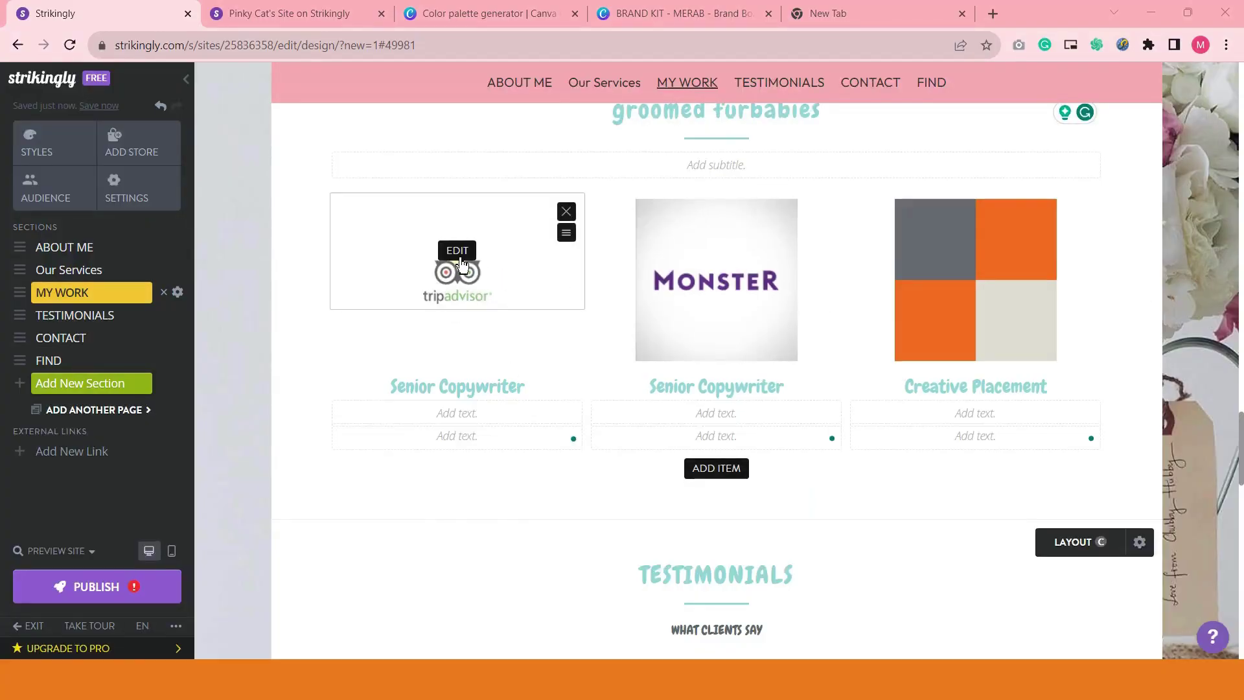
left_click(463, 256)
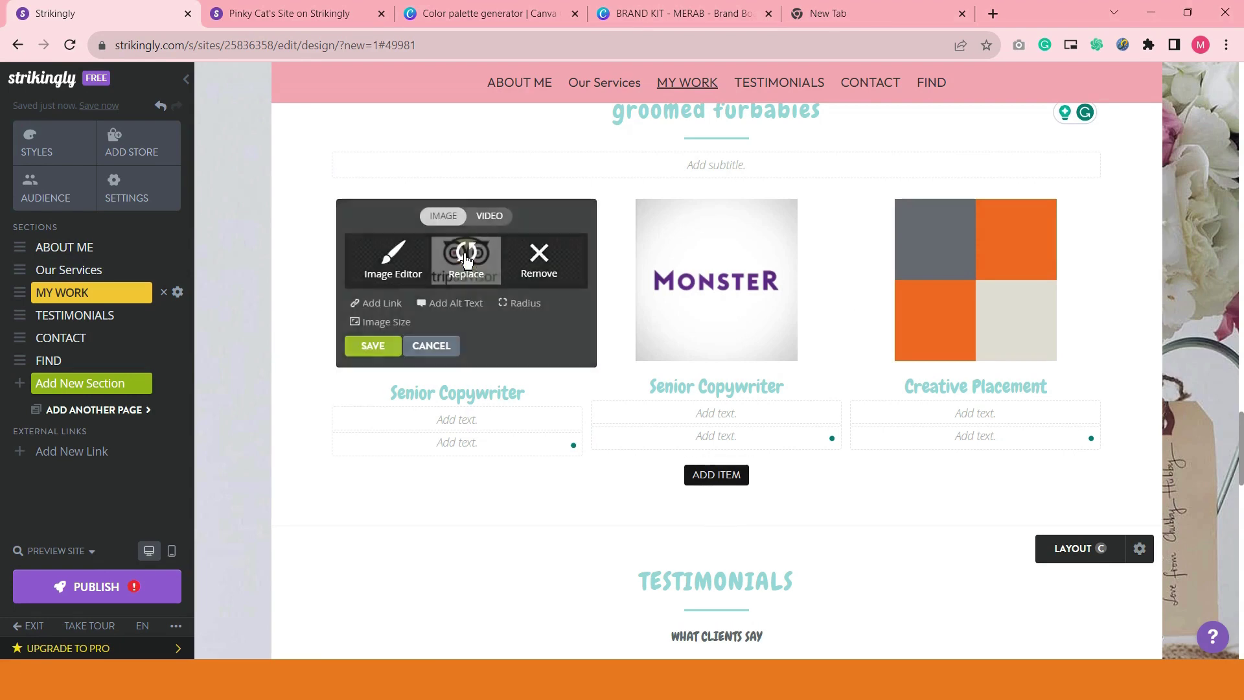
left_click(473, 263)
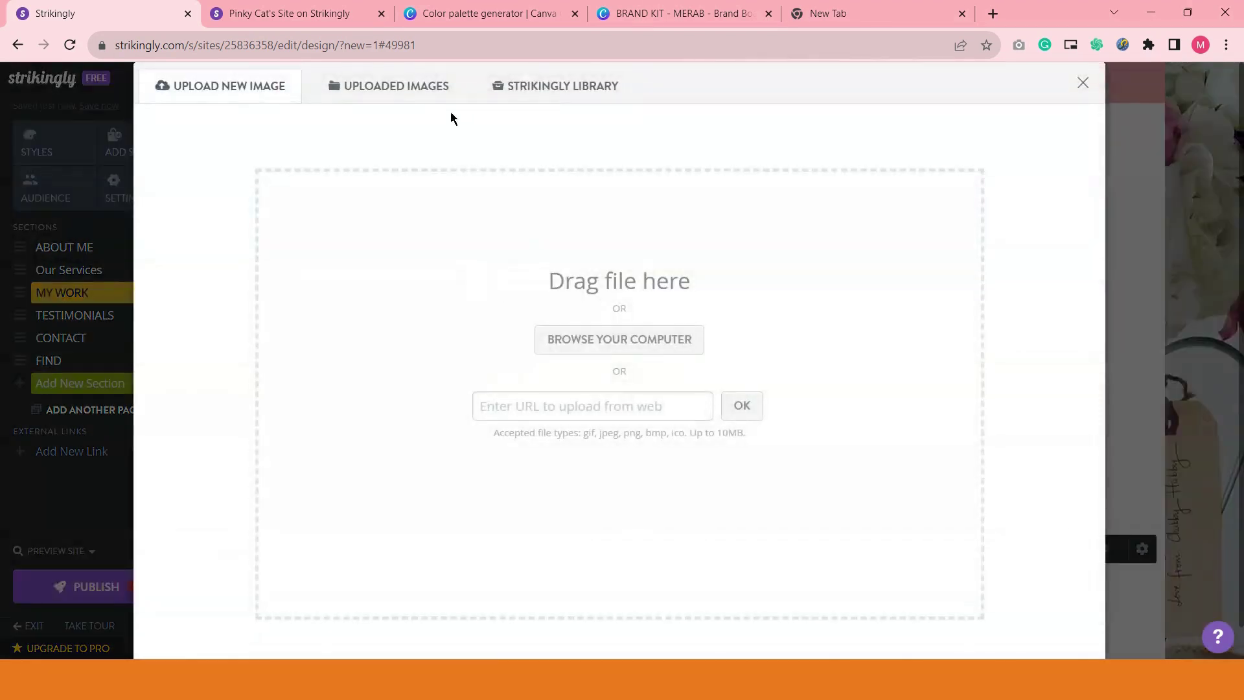
left_click(516, 93)
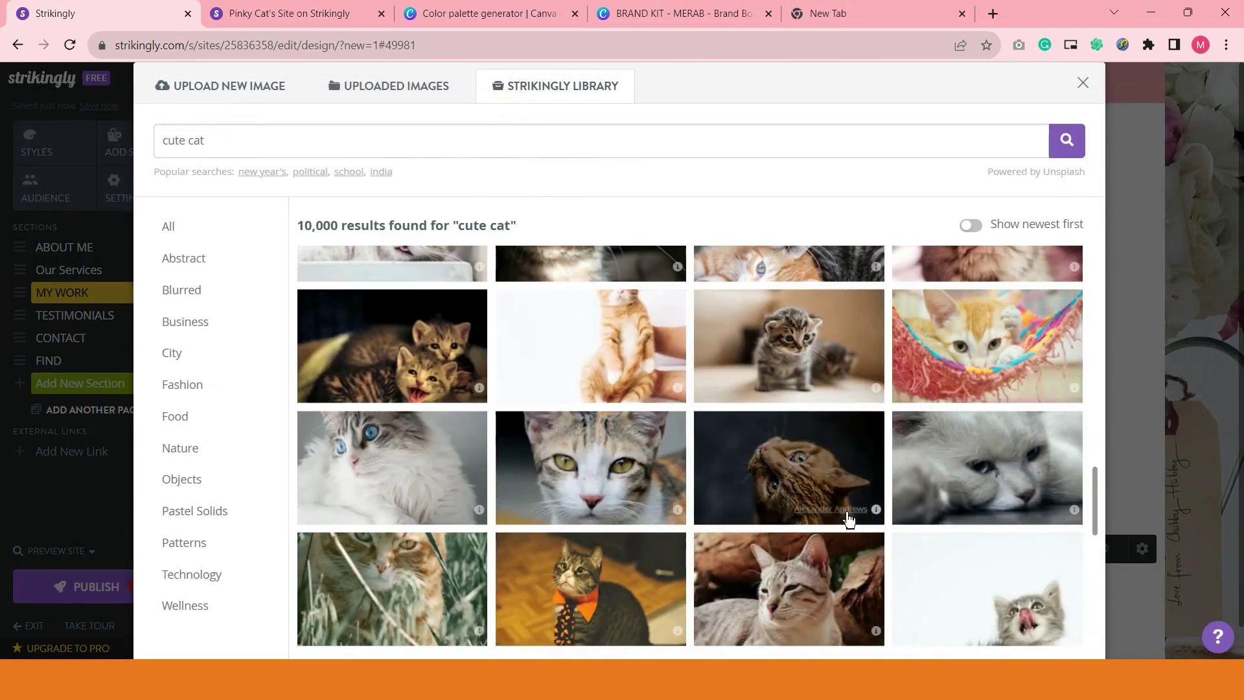
scroll(625, 489, "down", 5)
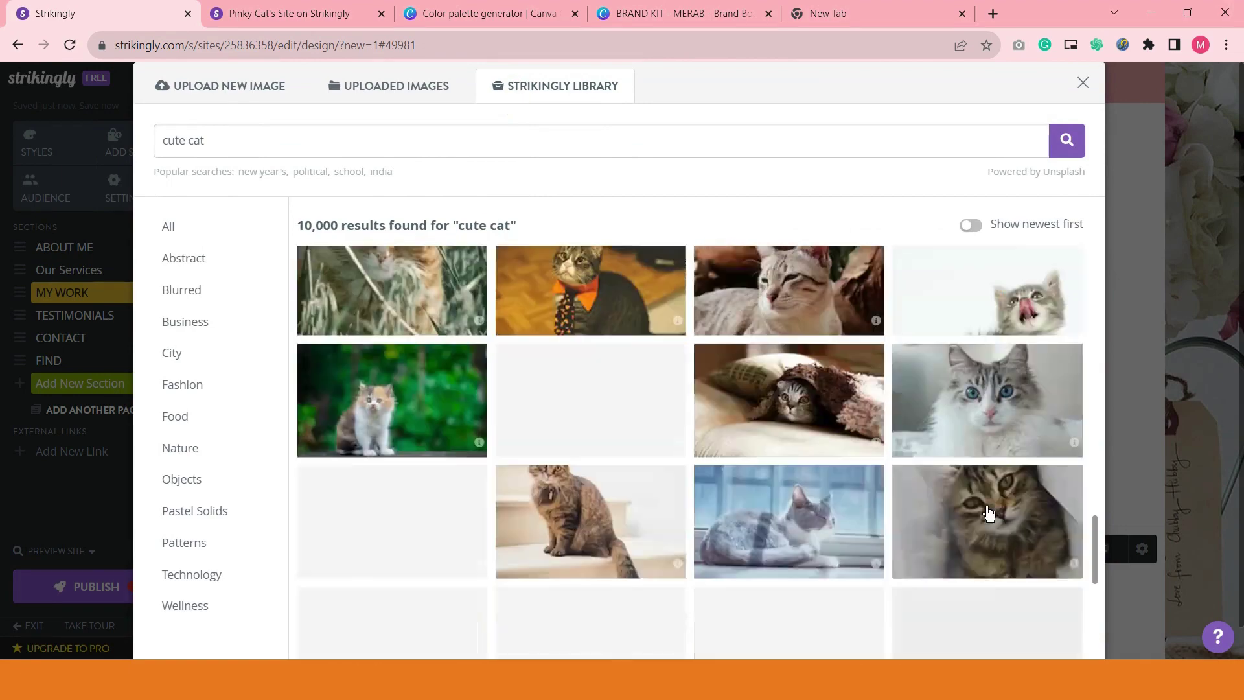
scroll(468, 475, "down", 10)
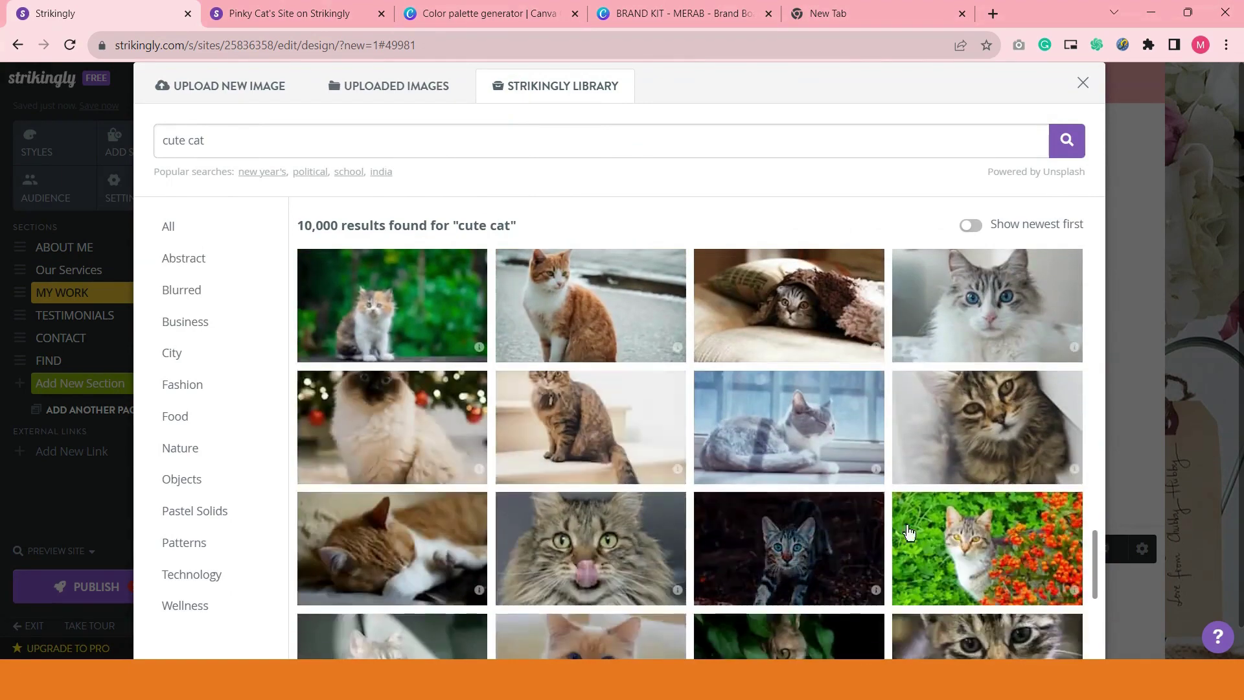
scroll(631, 508, "down", 3)
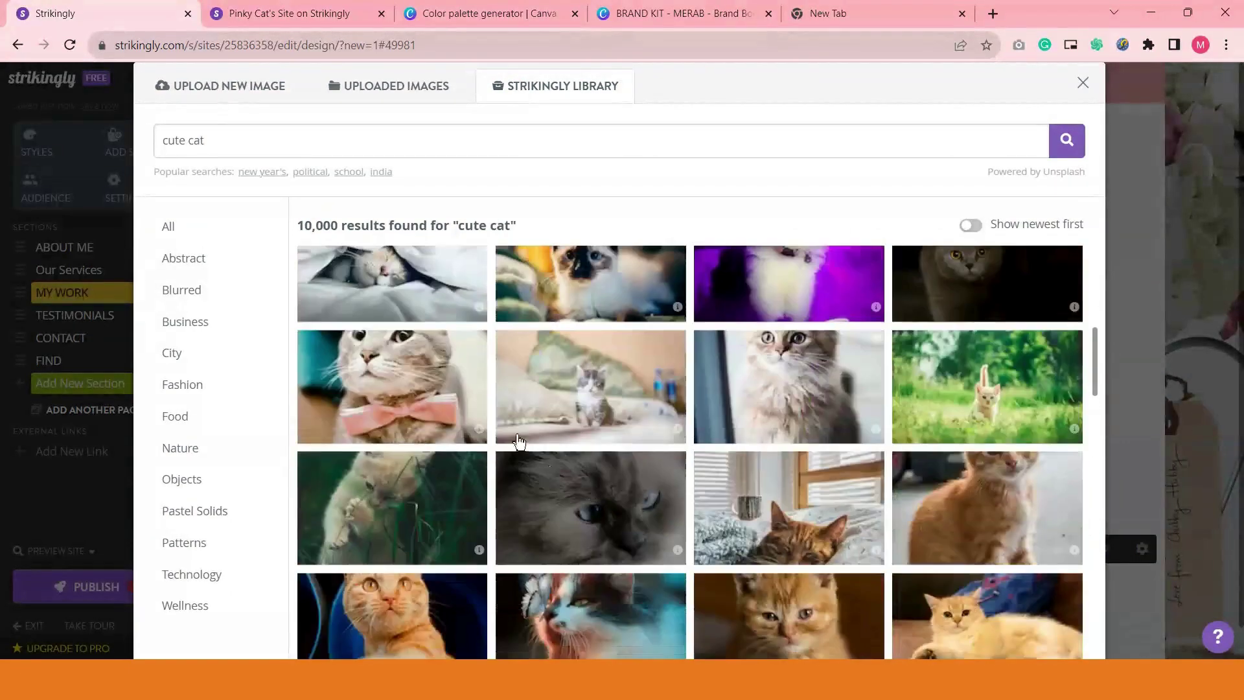
left_click(419, 389)
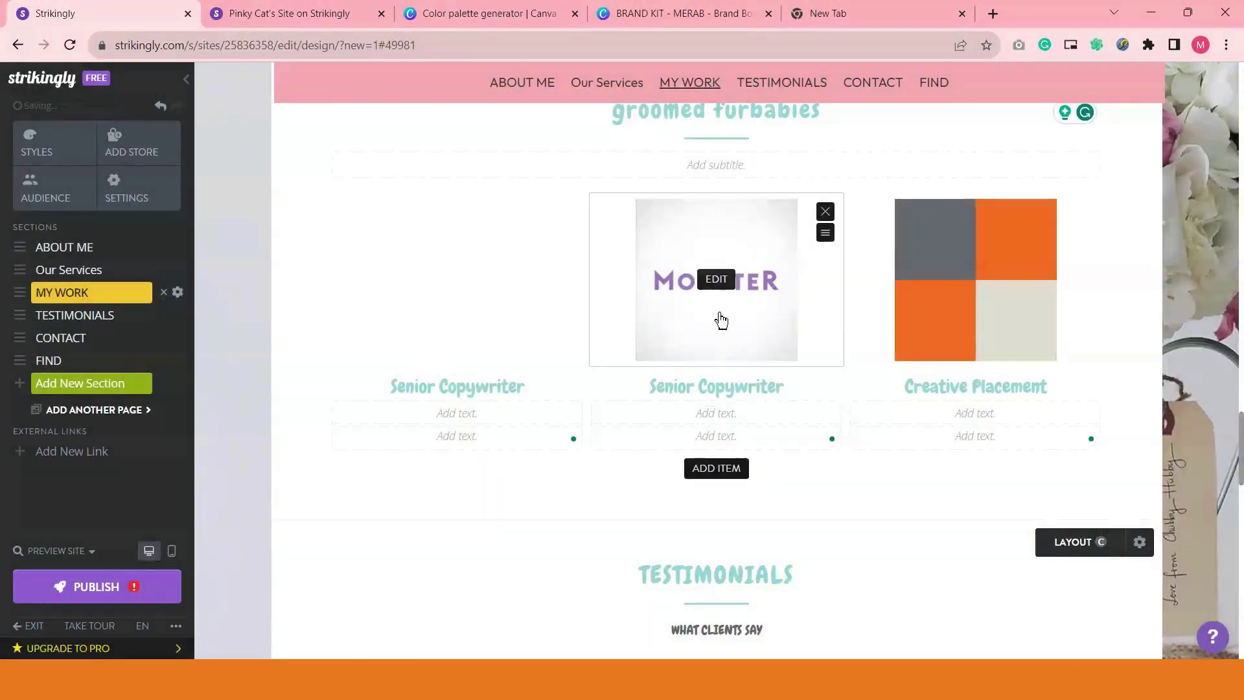
- Replace the Monster logo image with the library photo of a small kitten sitting on a bed
left_click(720, 279)
left_click(730, 315)
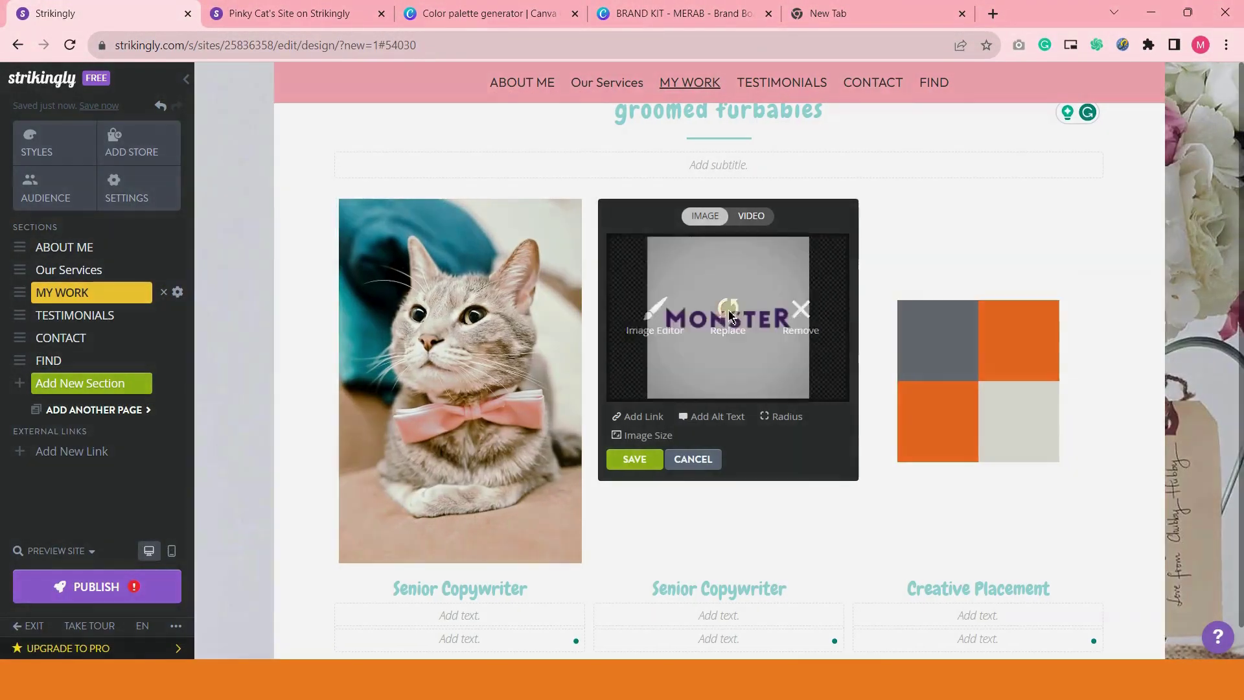
left_click(564, 94)
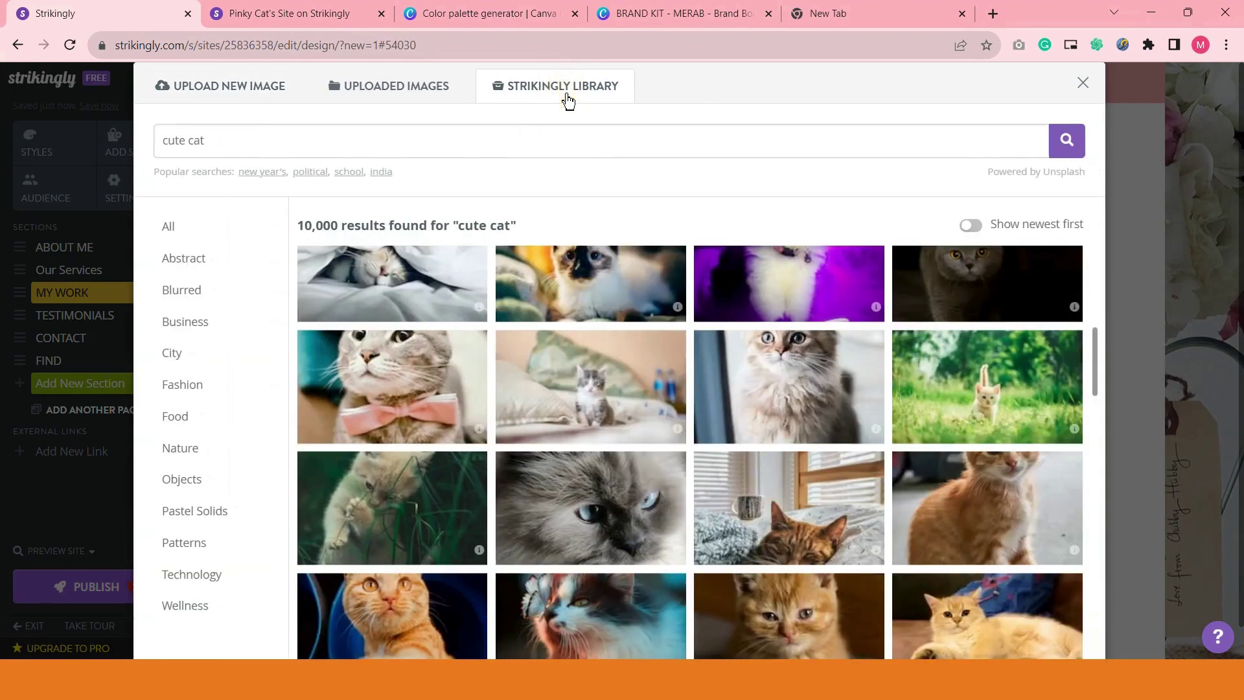
left_click(601, 398)
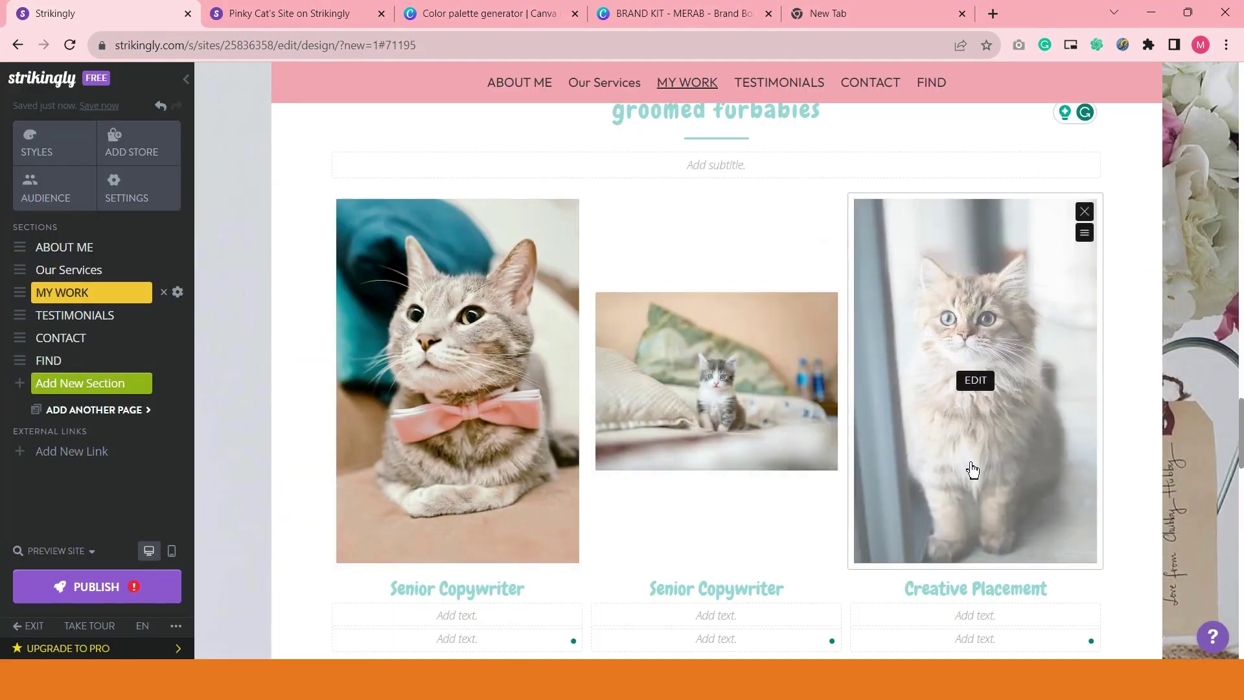
- Retitle the three gallery items as Cat 1, Cat 2 and Cat 3
scroll(972, 472, "down", 1)
triple_click(434, 518)
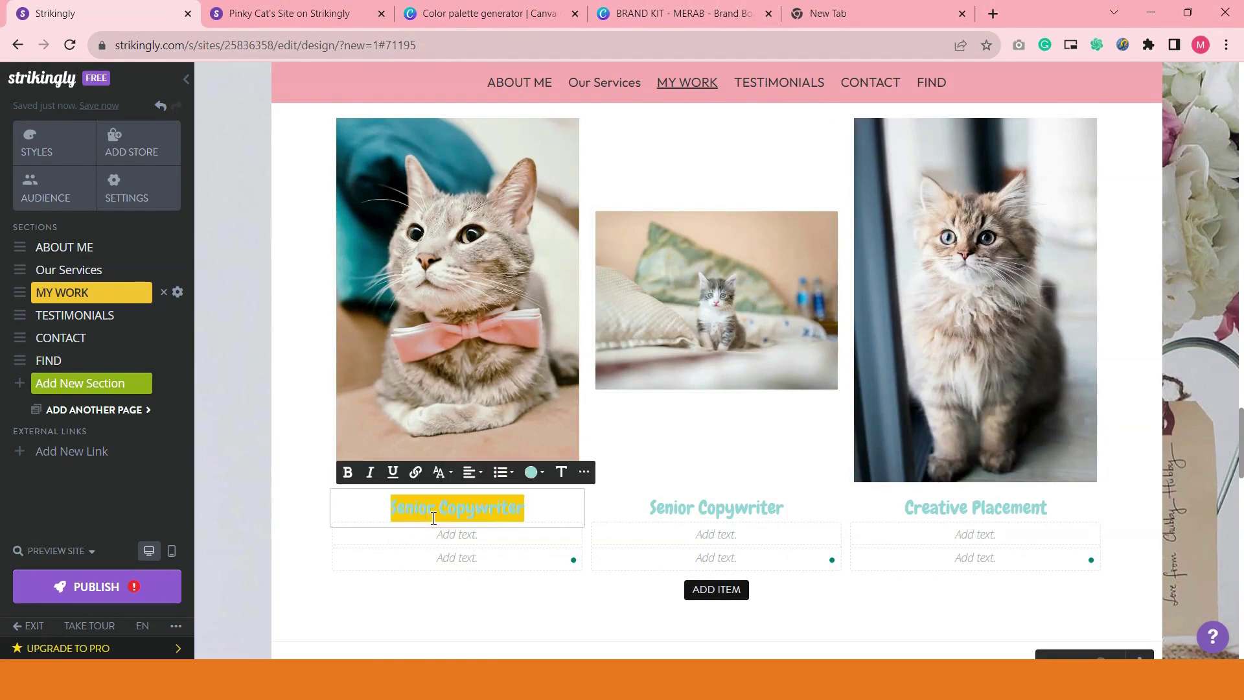
type("Cat 1")
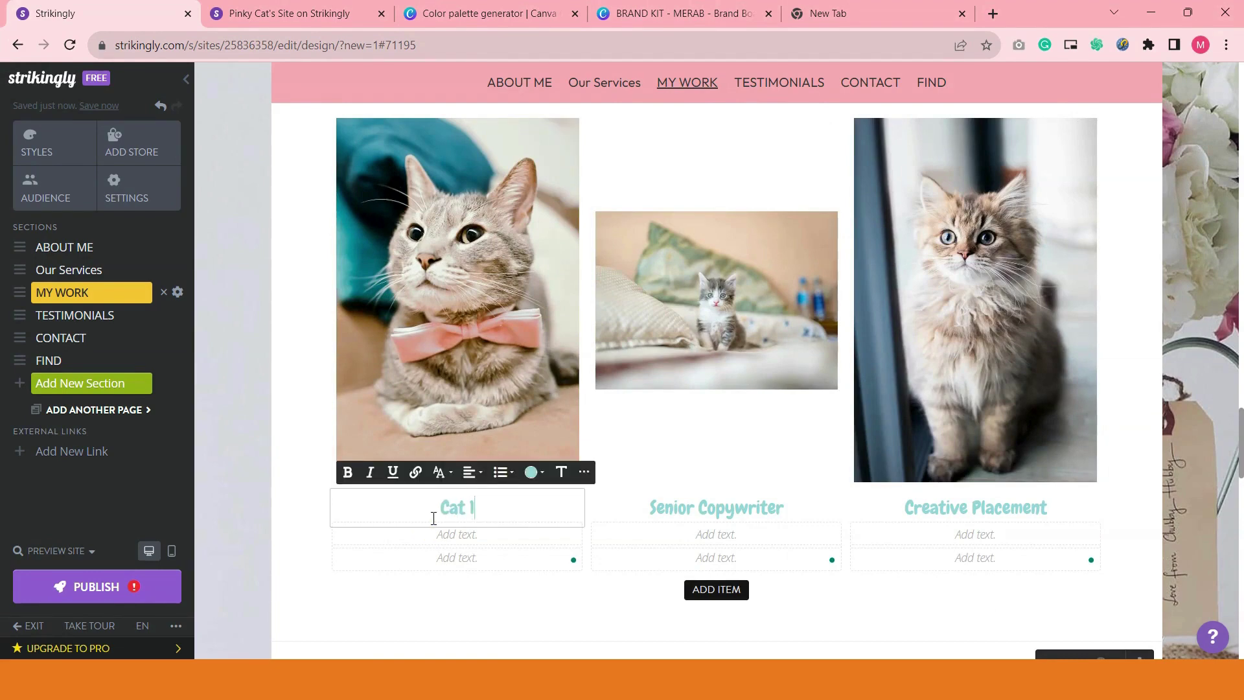
triple_click(732, 508)
type("C")
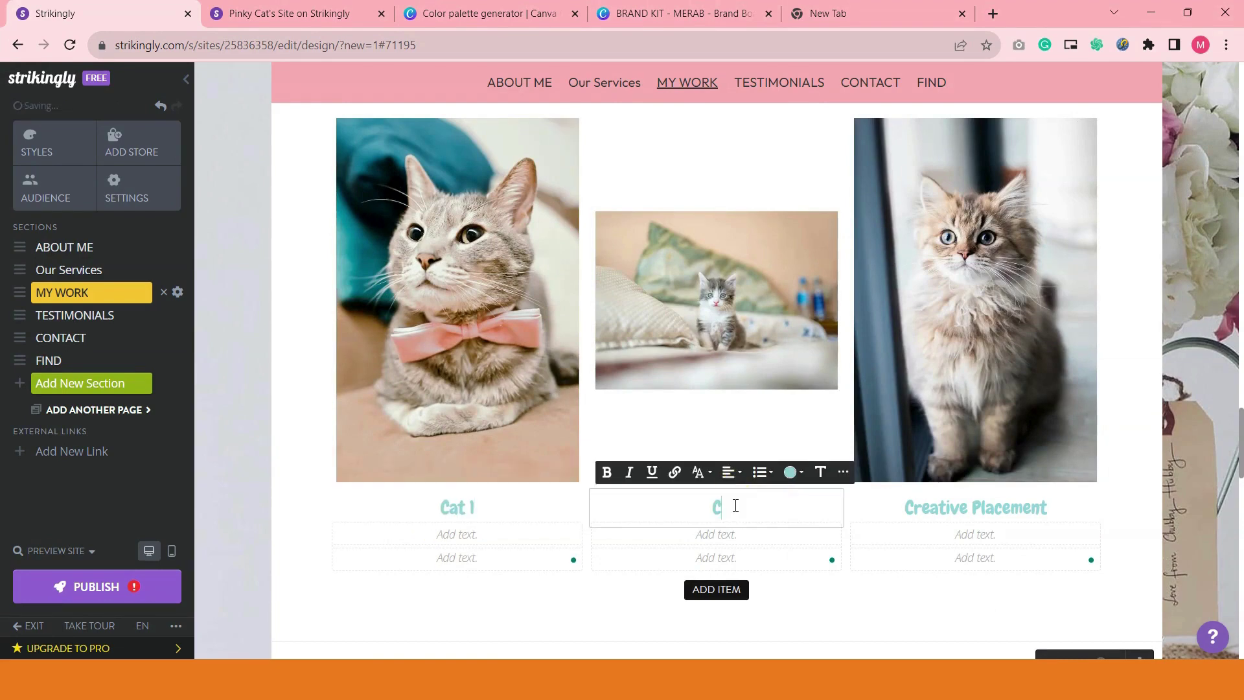
type("at 2")
triple_click(1014, 503)
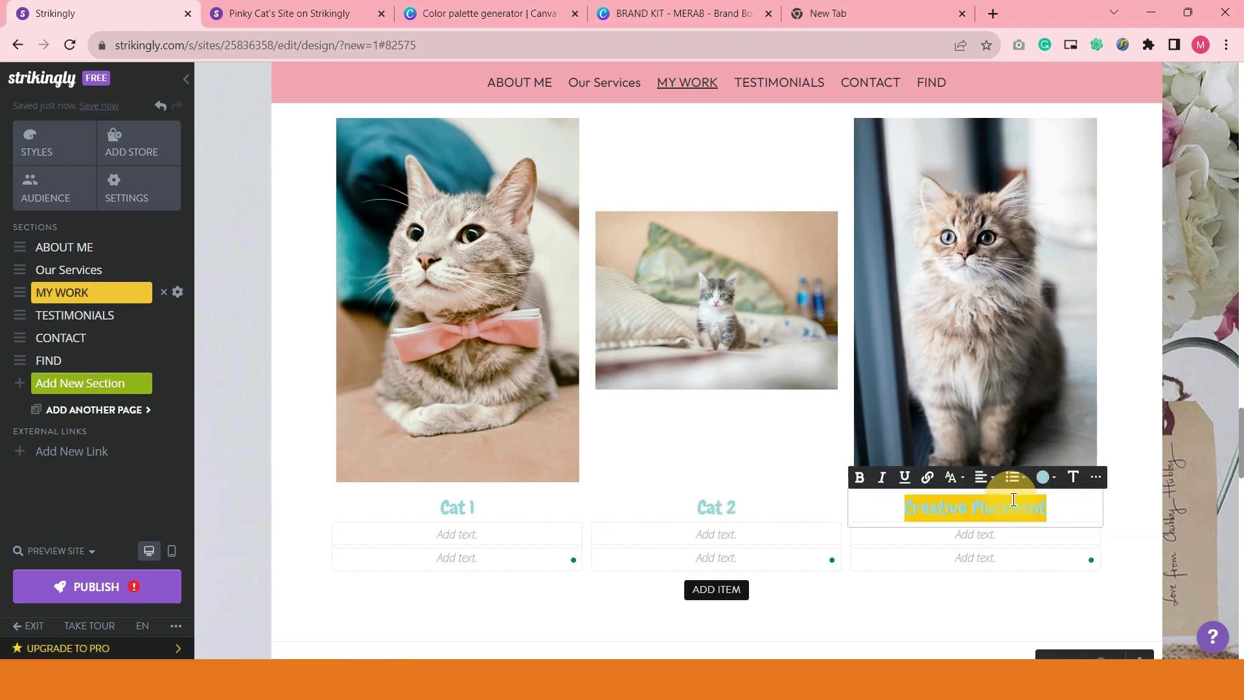
type("Cat 3")
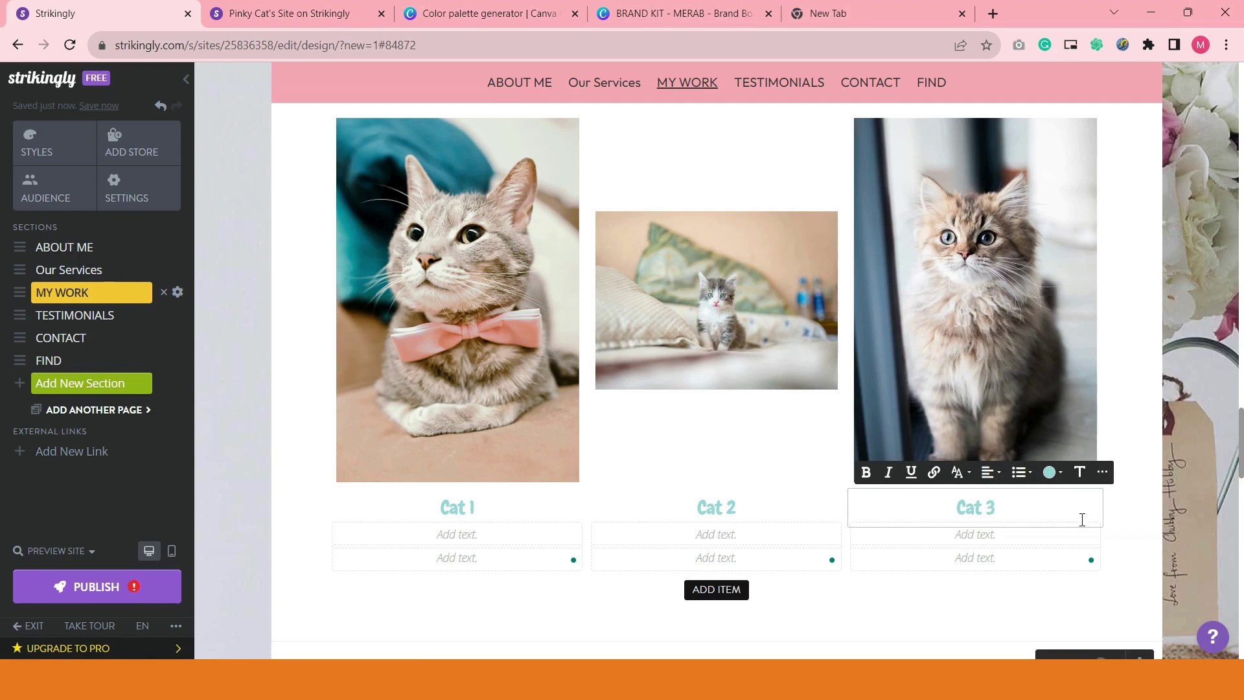
left_click(1140, 410)
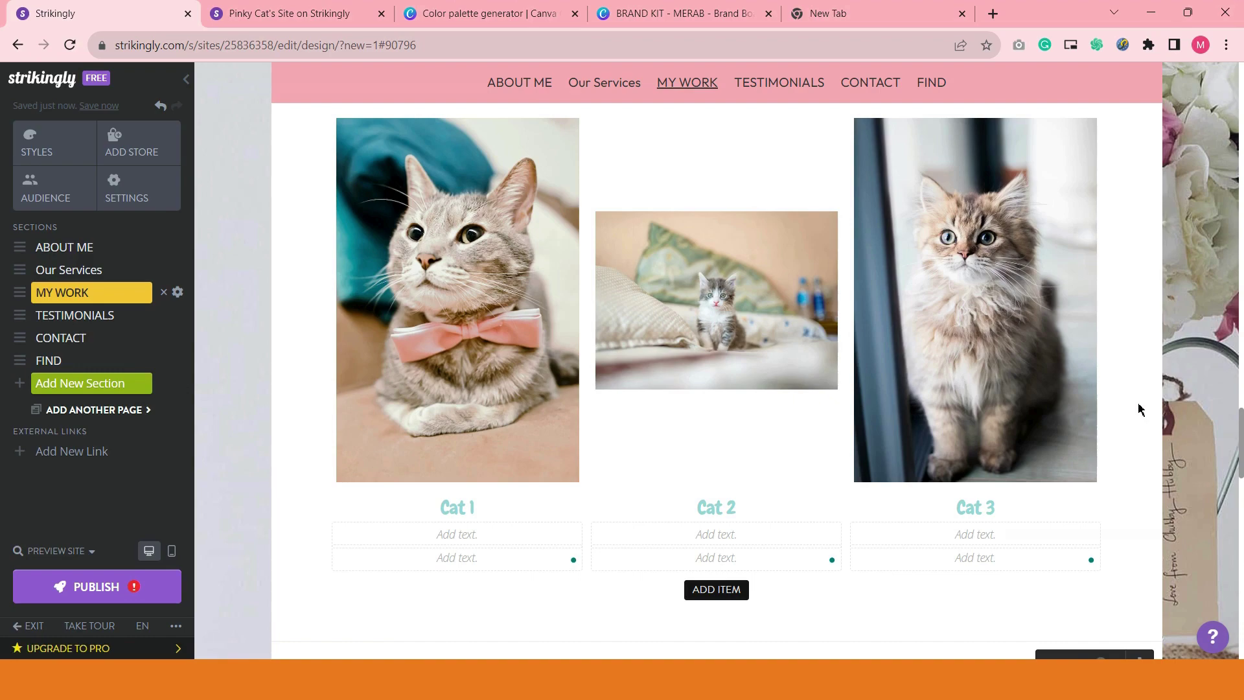
scroll(1128, 414, "up", 4)
scroll(1069, 408, "down", 5)
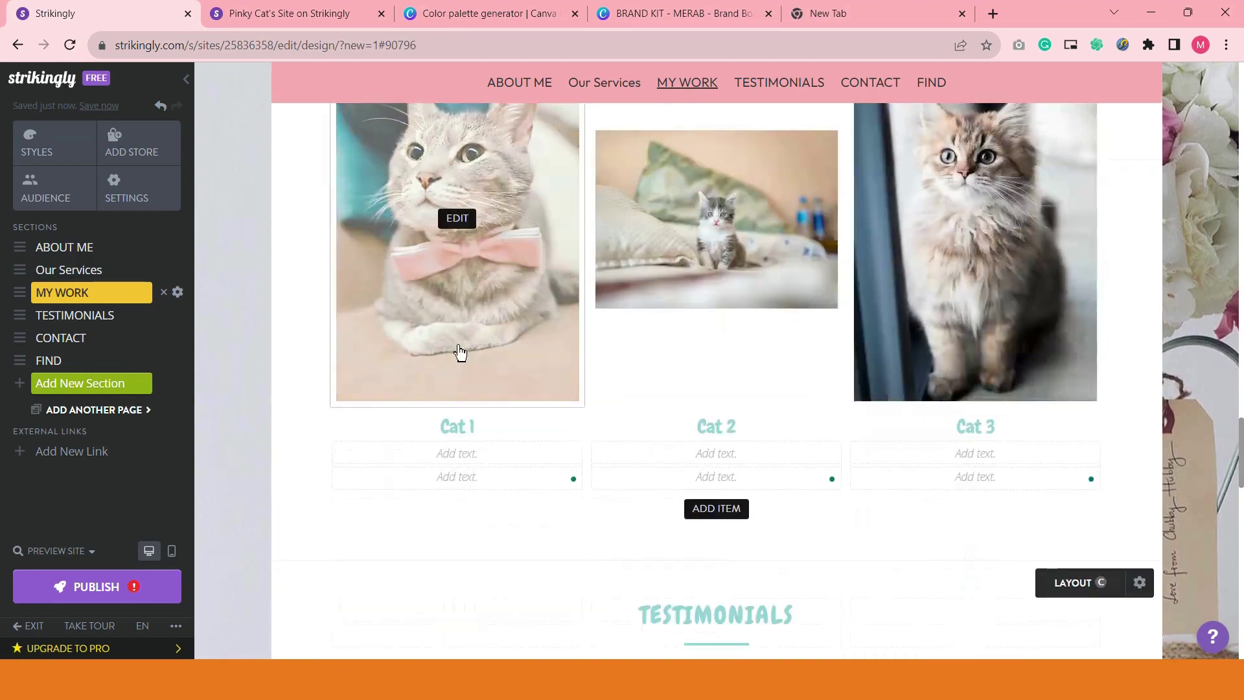
scroll(714, 514, "up", 3)
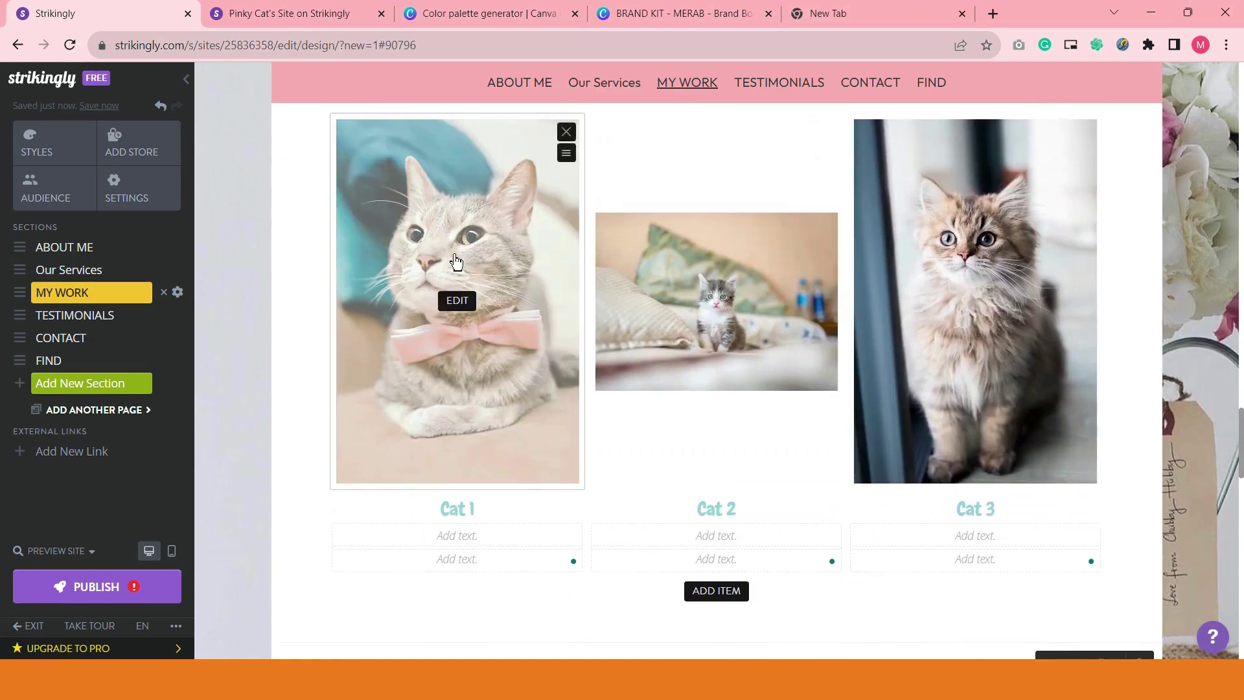
- Add three more items to the groomed furbabies gallery, forming a second row beneath Cat 1, Cat 2 and Cat 3
scroll(924, 444, "down", 3)
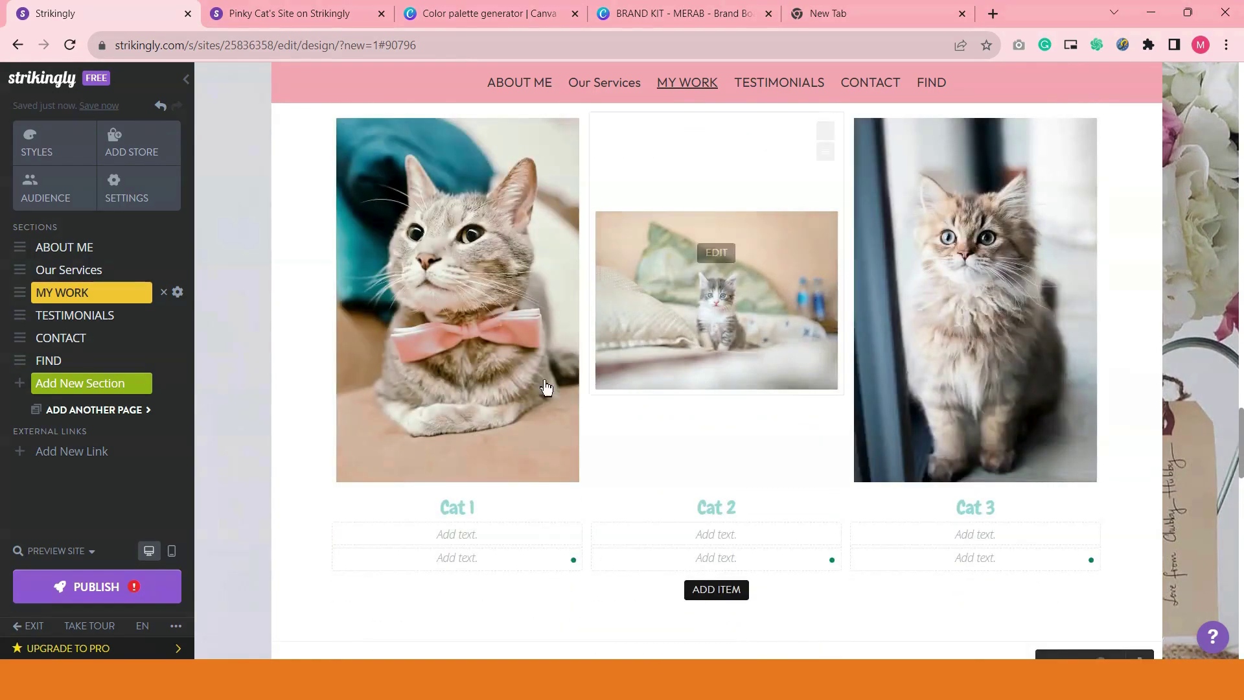
scroll(842, 462, "down", 1)
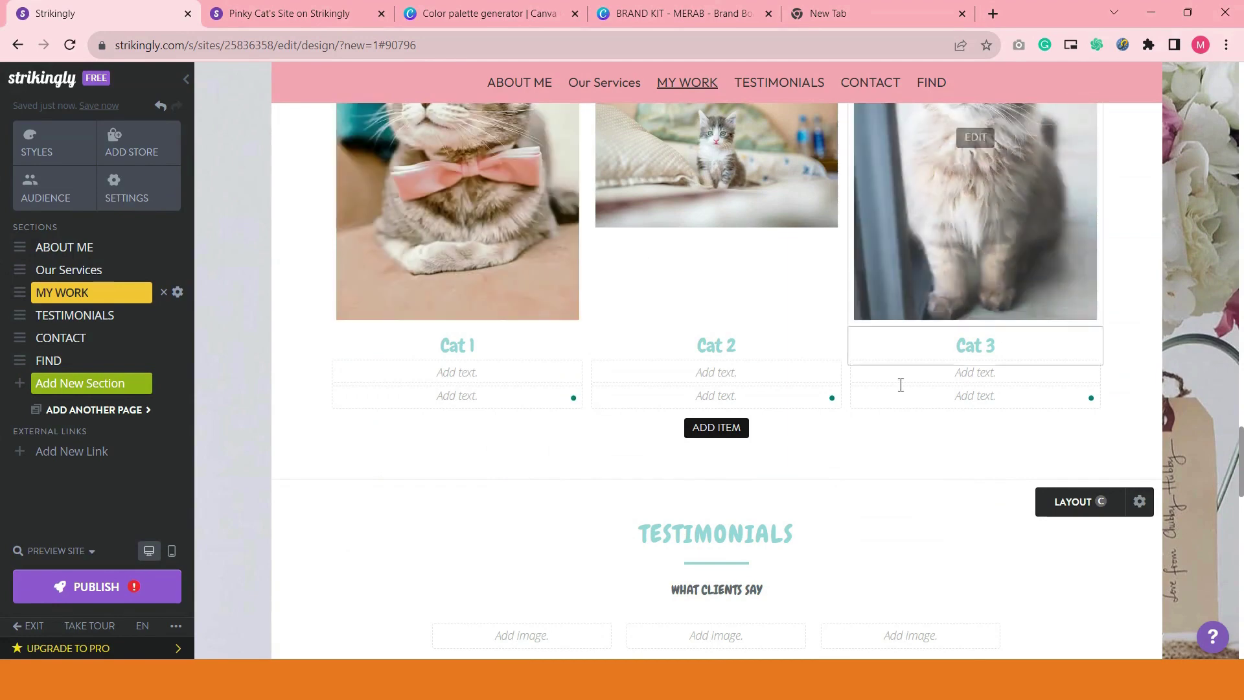
left_click(726, 442)
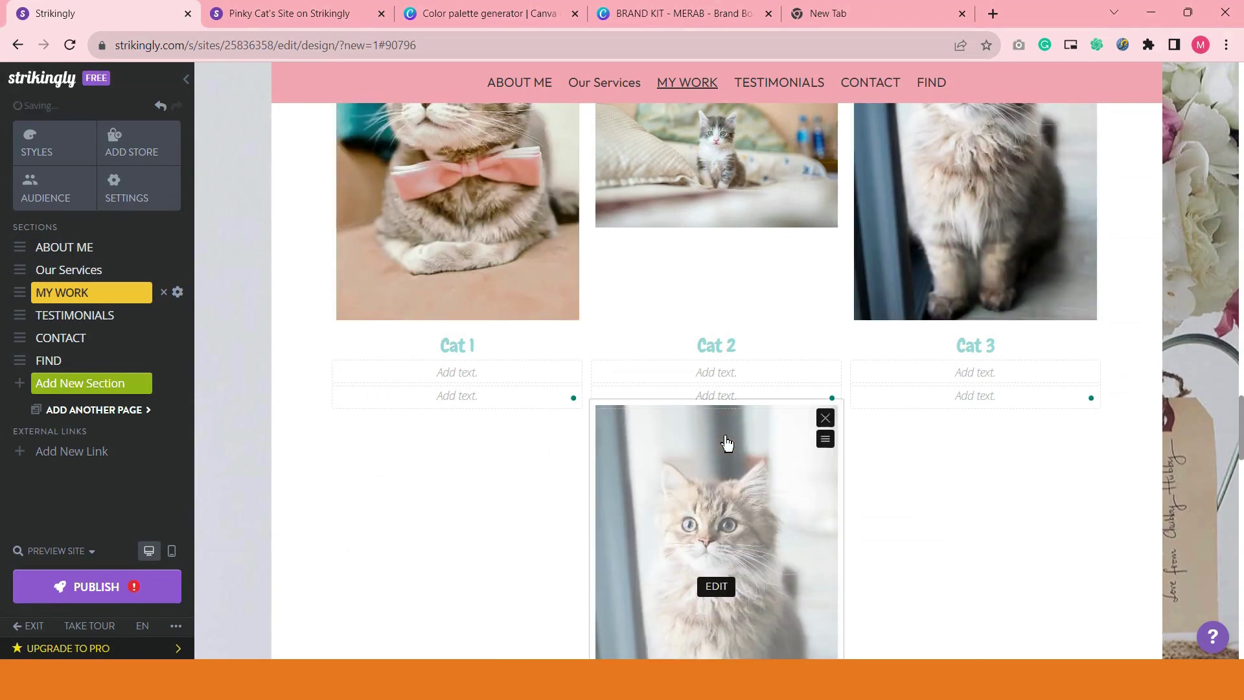
scroll(728, 437, "down", 4)
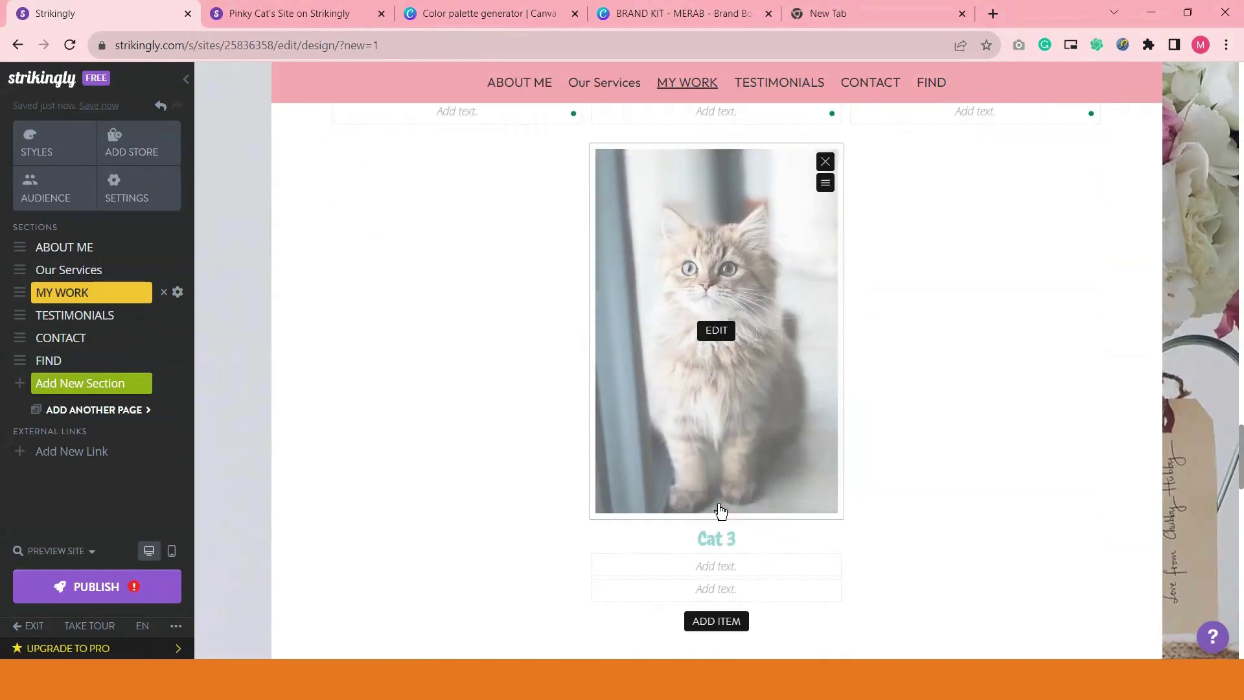
scroll(743, 454, "up", 4)
scroll(738, 469, "down", 5)
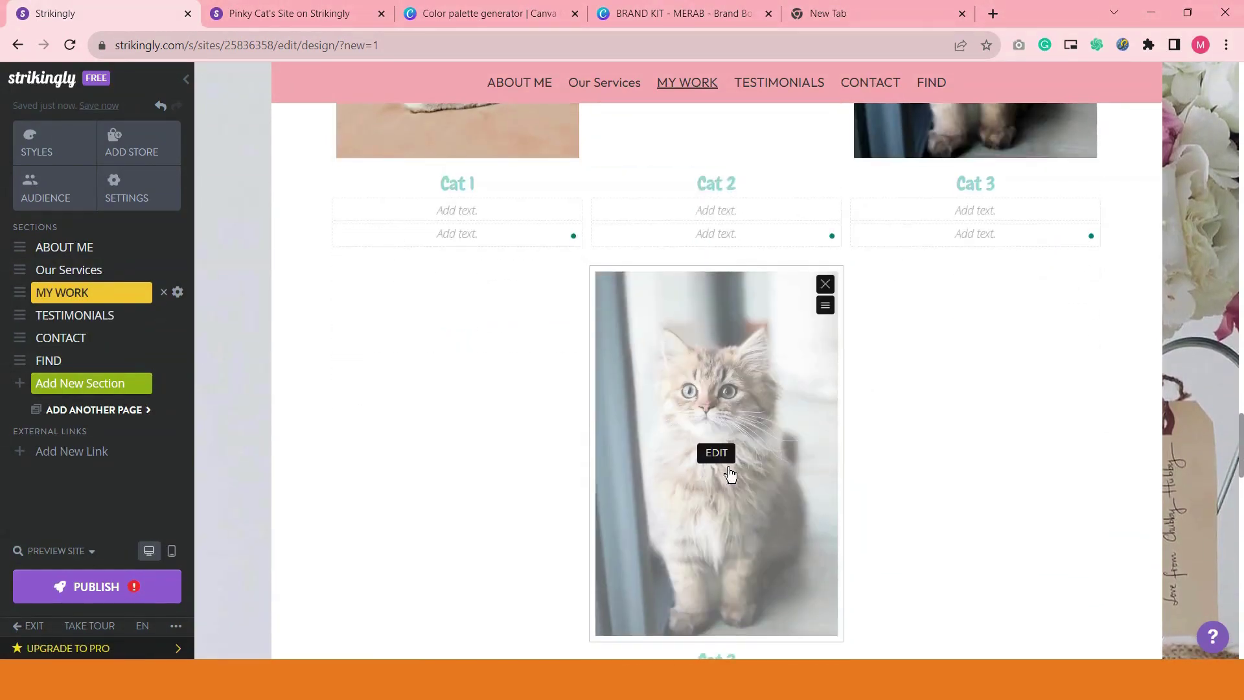
left_click(716, 583)
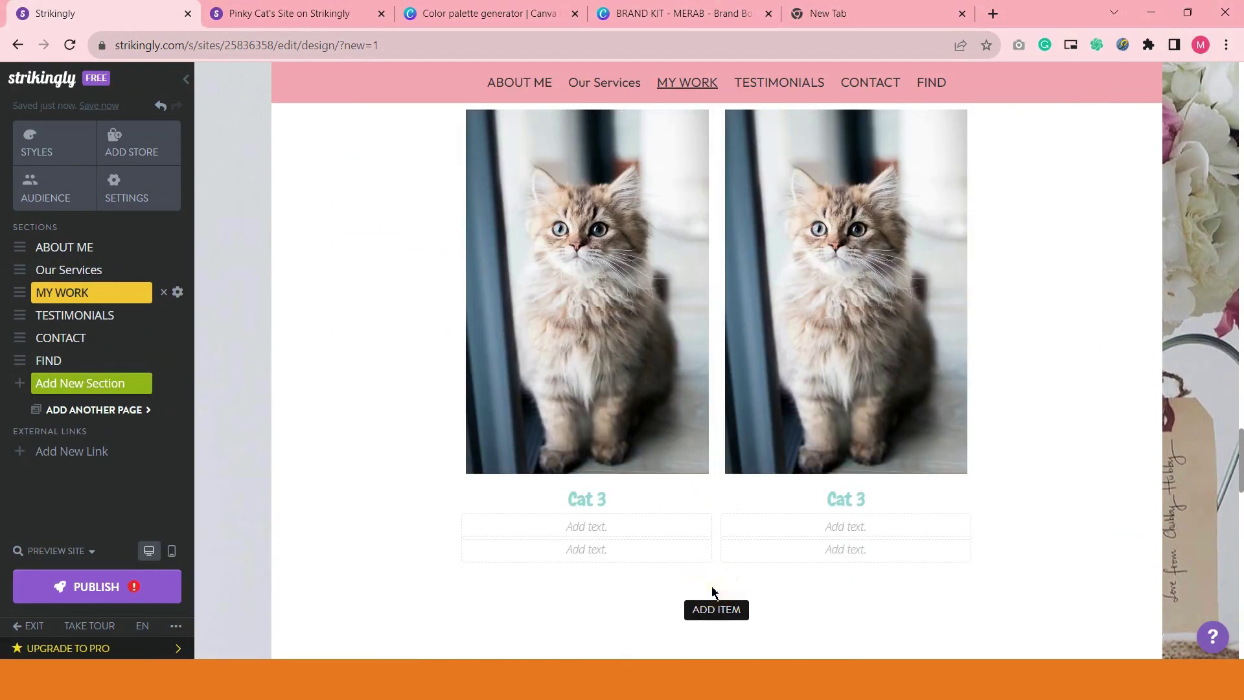
left_click(715, 582)
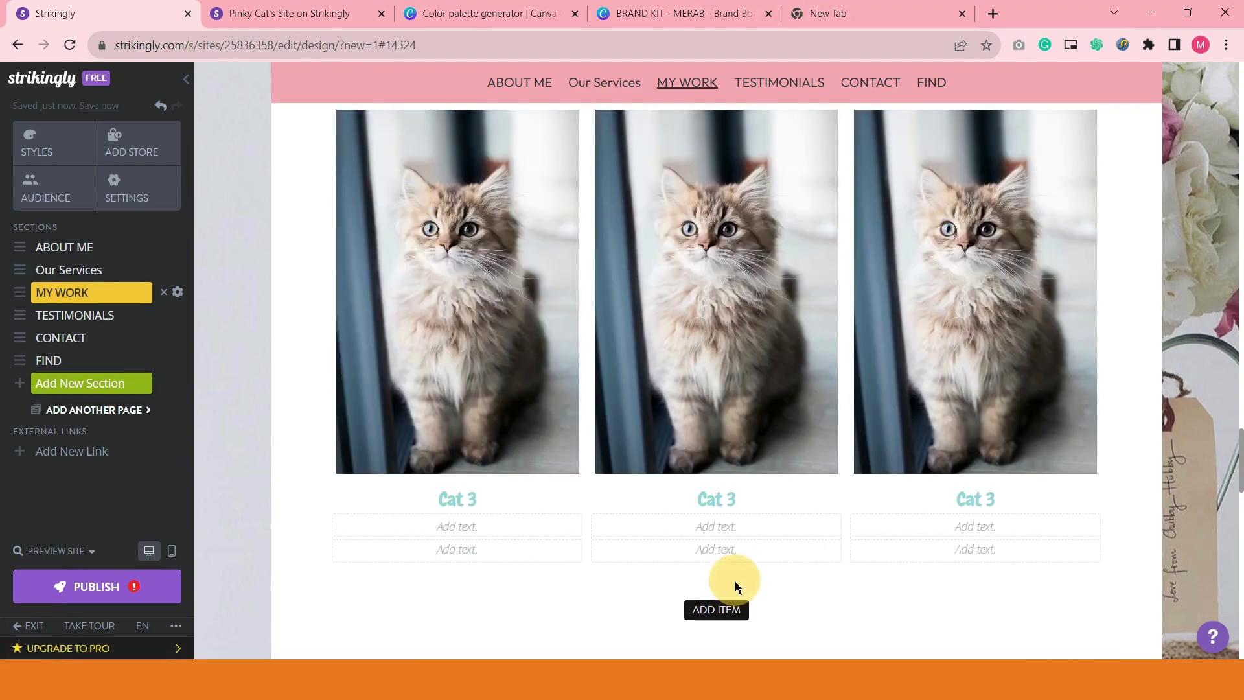
scroll(1078, 554, "up", 4)
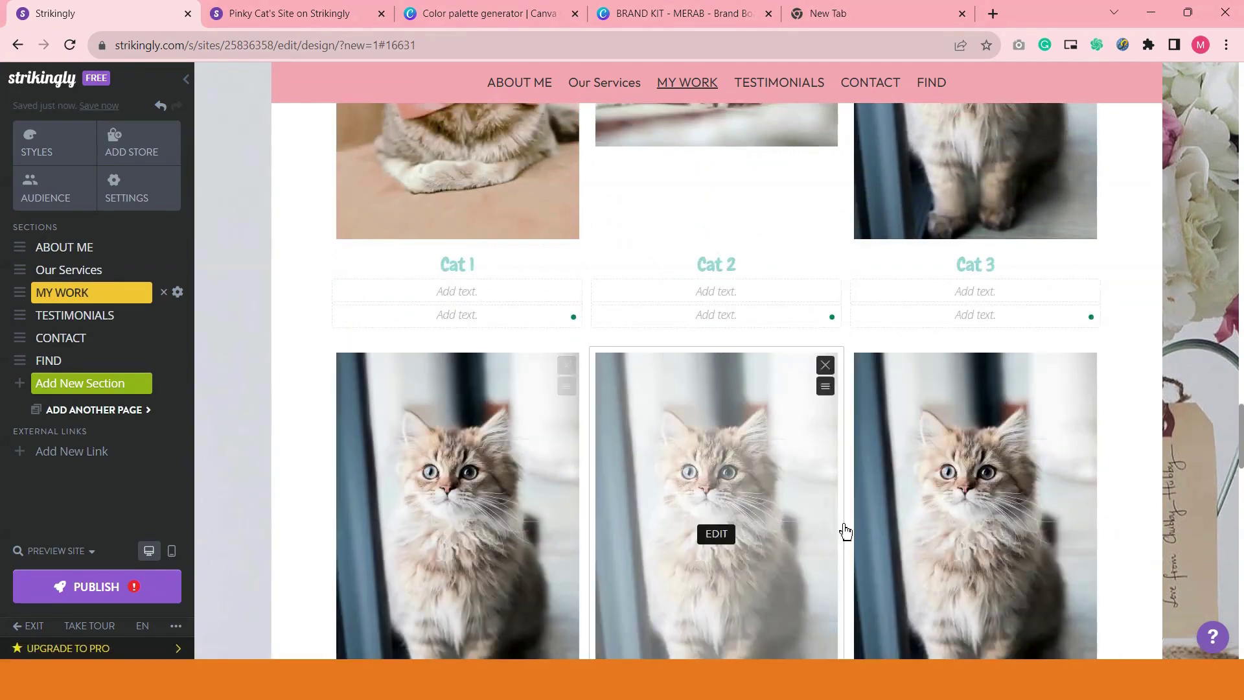
scroll(786, 536, "down", 5)
scroll(842, 408, "up", 3)
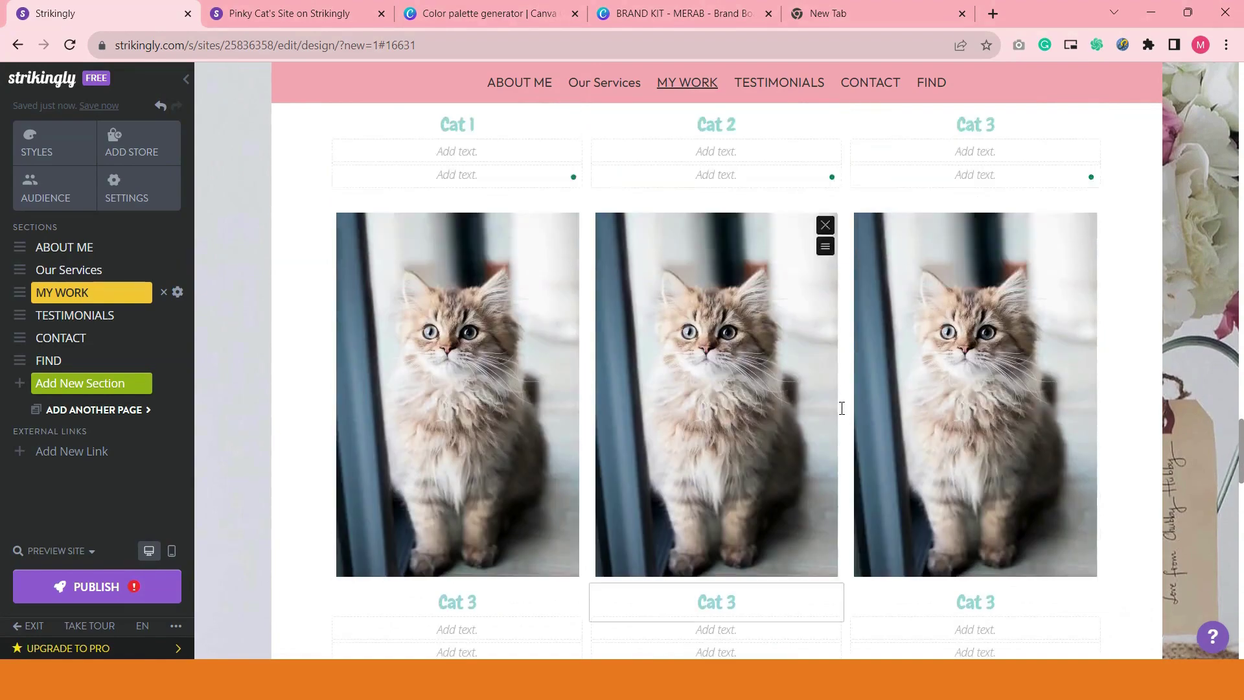
- Retitle the three second-row gallery items as Cat 4, Cat 5 and Cat 6
scroll(841, 415, "down", 3)
left_click(486, 497)
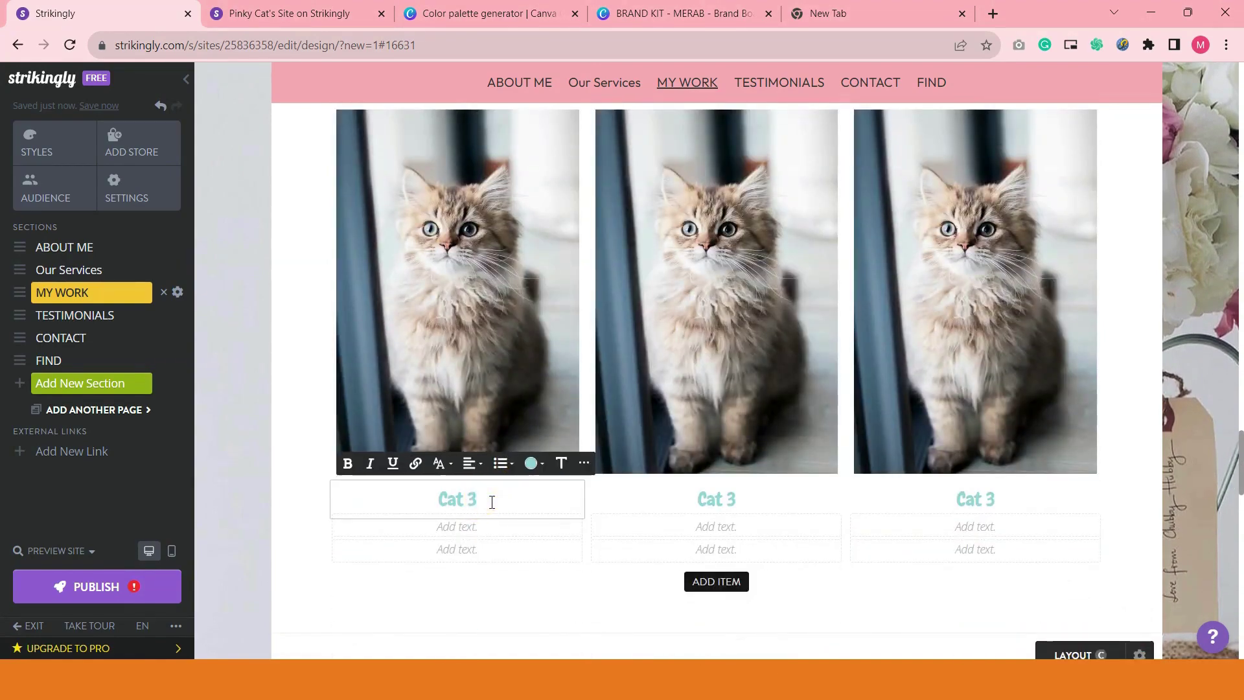
type("4")
left_click(738, 506)
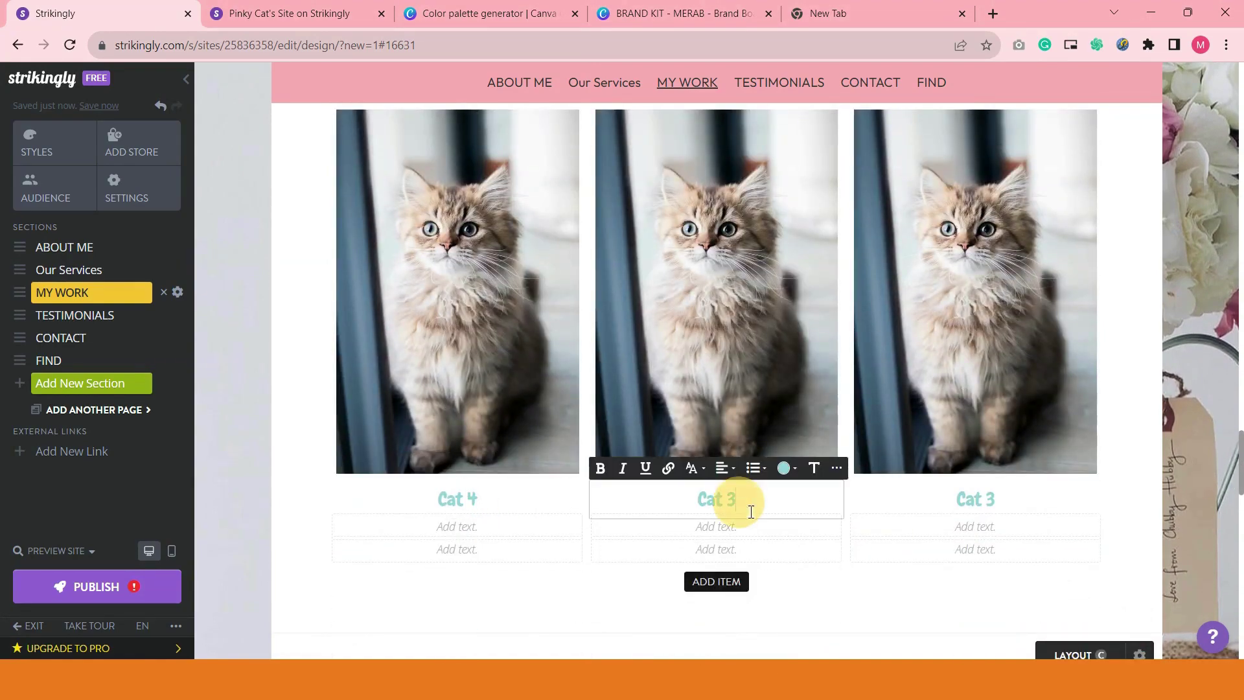
key("BackSpace")
type("5")
left_click(999, 510)
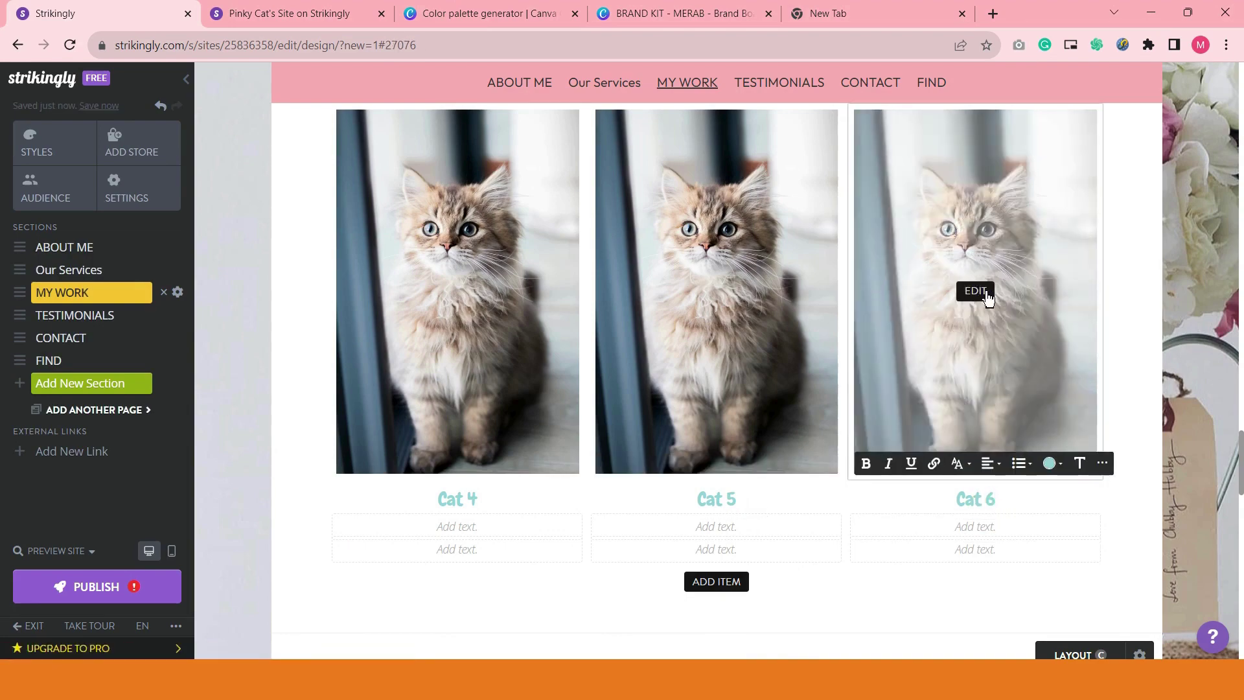
left_click(1144, 375)
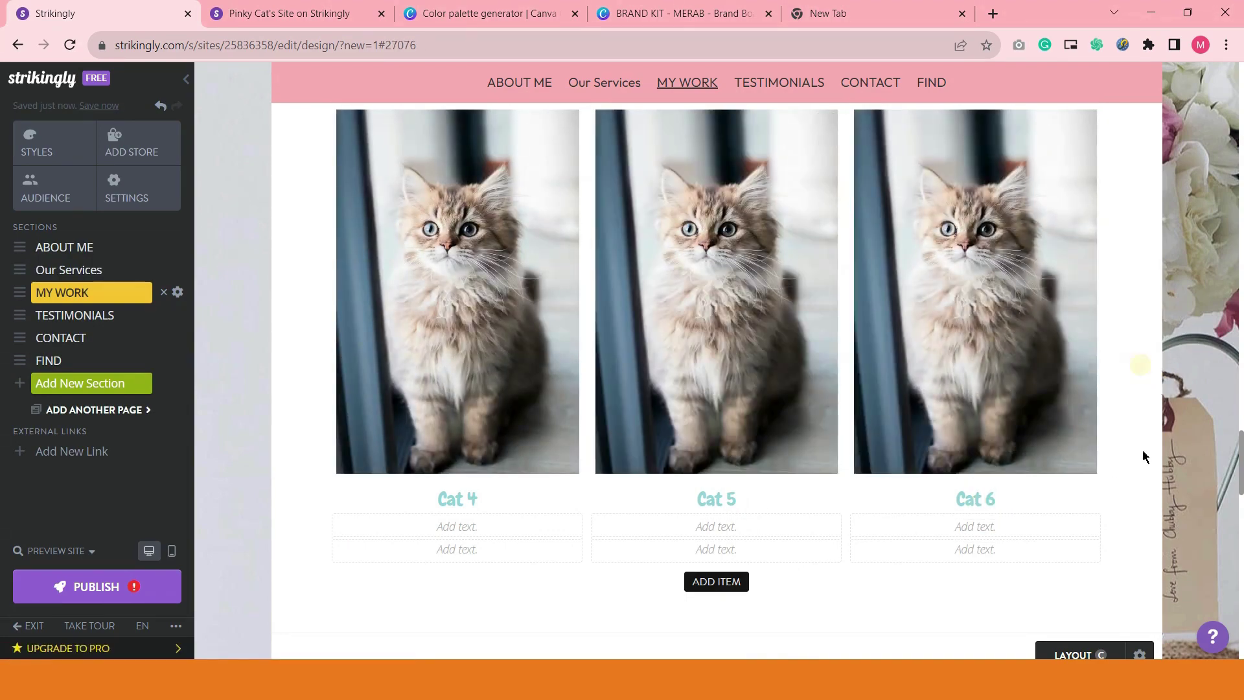
scroll(1037, 454, "up", 4)
scroll(512, 449, "up", 2)
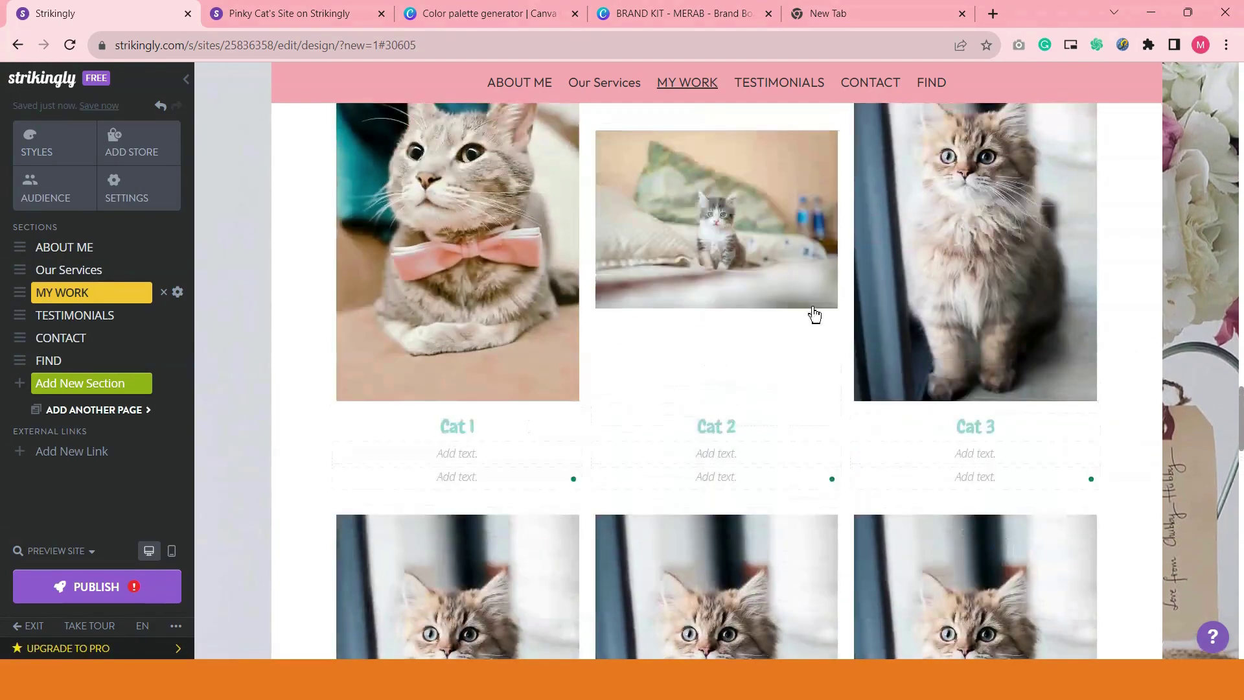
scroll(564, 503, "down", 4)
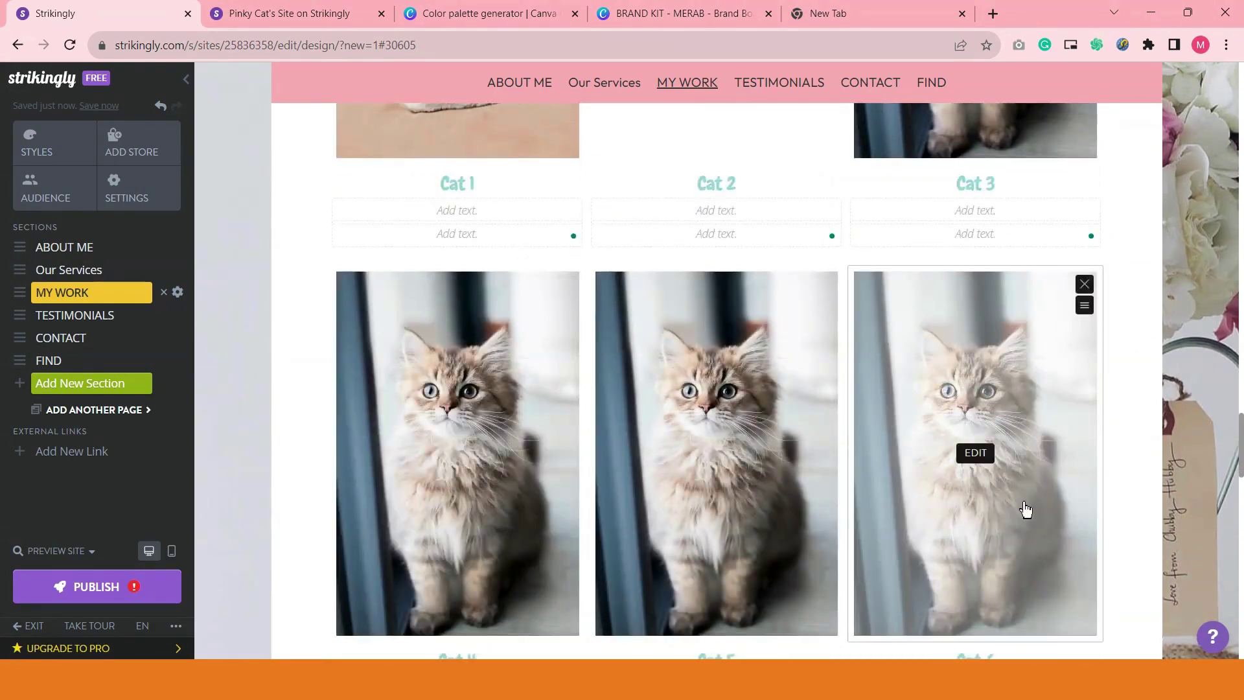
scroll(1024, 509, "up", 3)
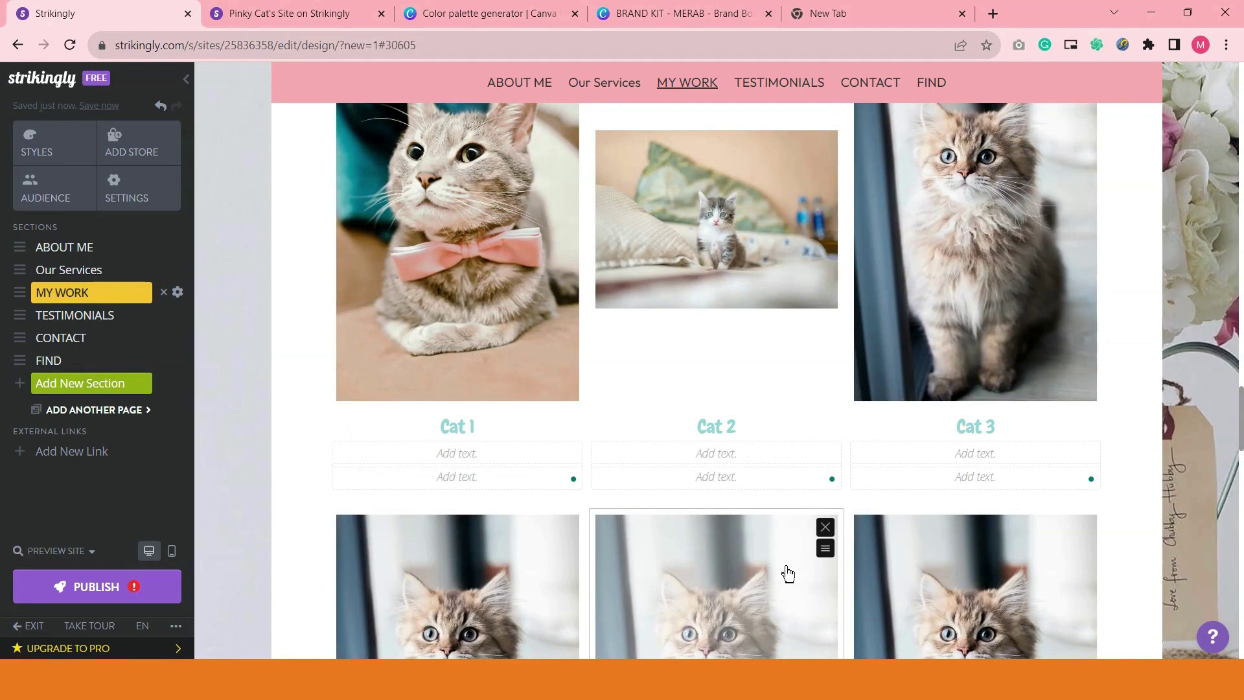
scroll(786, 572, "up", 5)
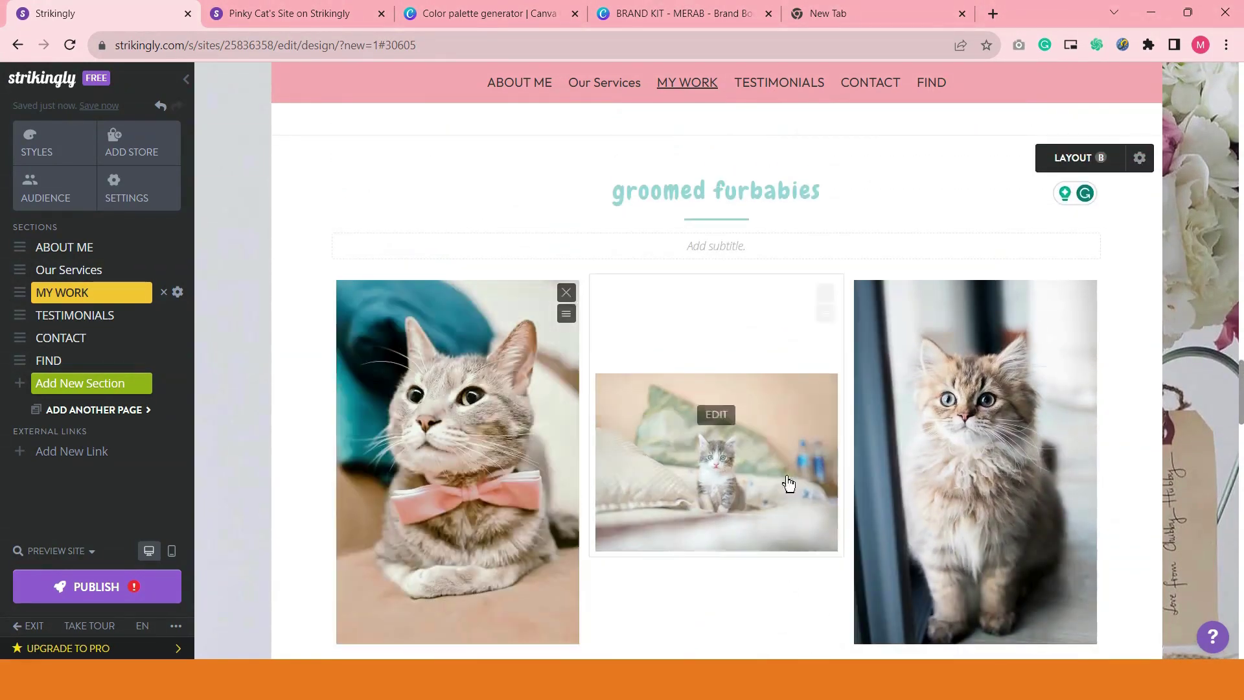
scroll(969, 508, "down", 1)
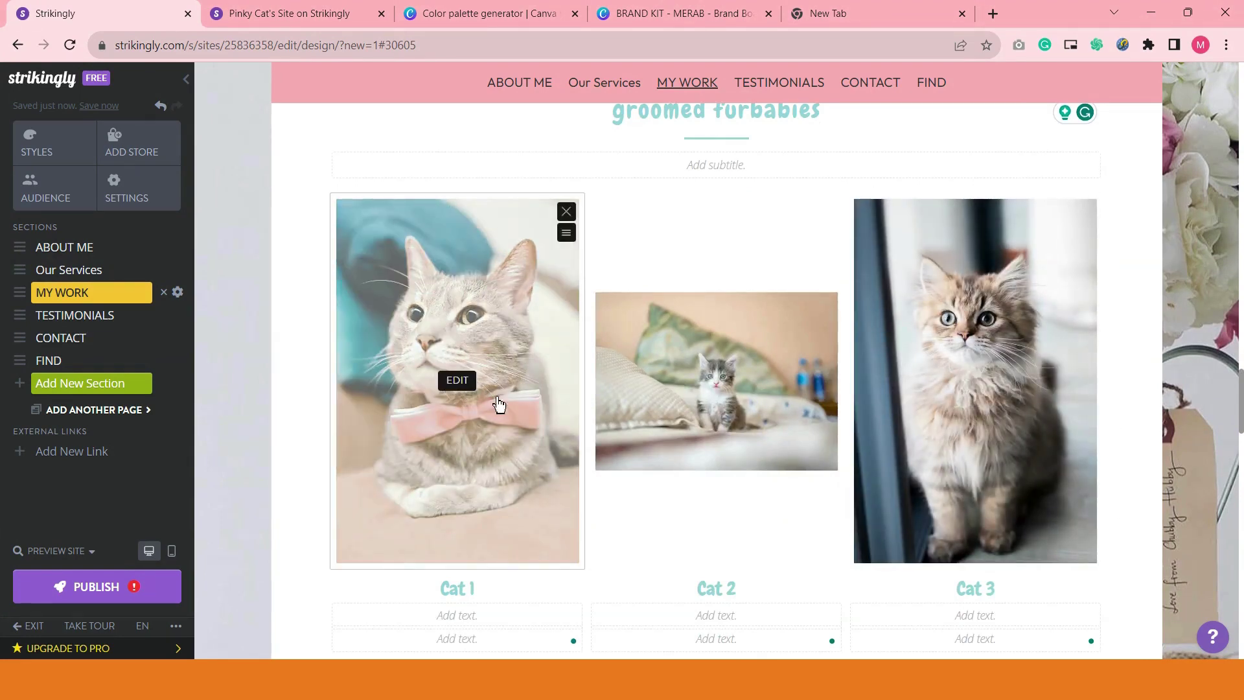
left_click(457, 381)
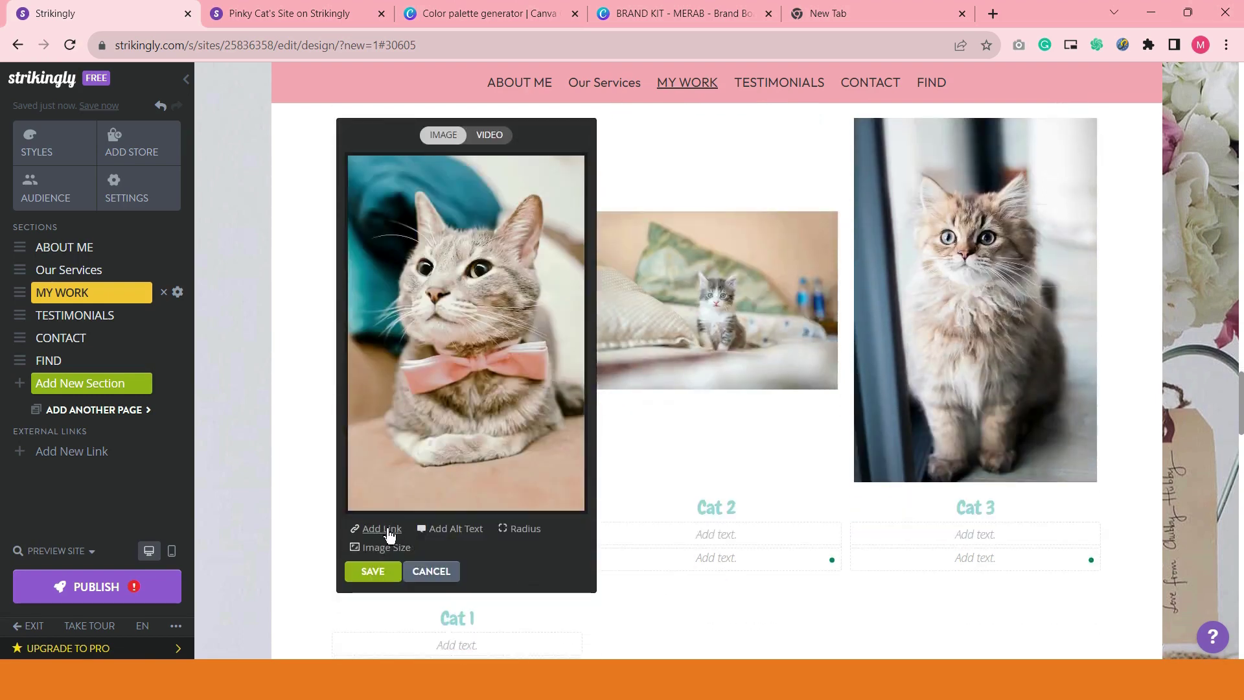
left_click(389, 536)
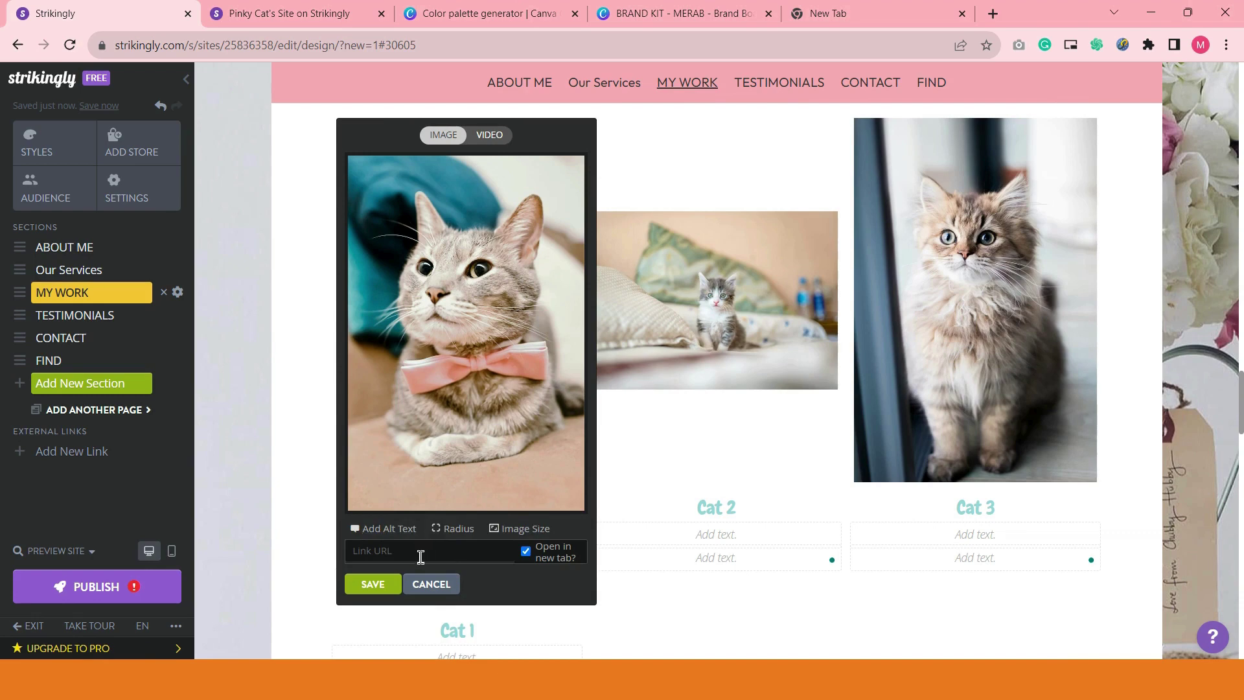
left_click(421, 557)
left_click(452, 555)
right_click(452, 556)
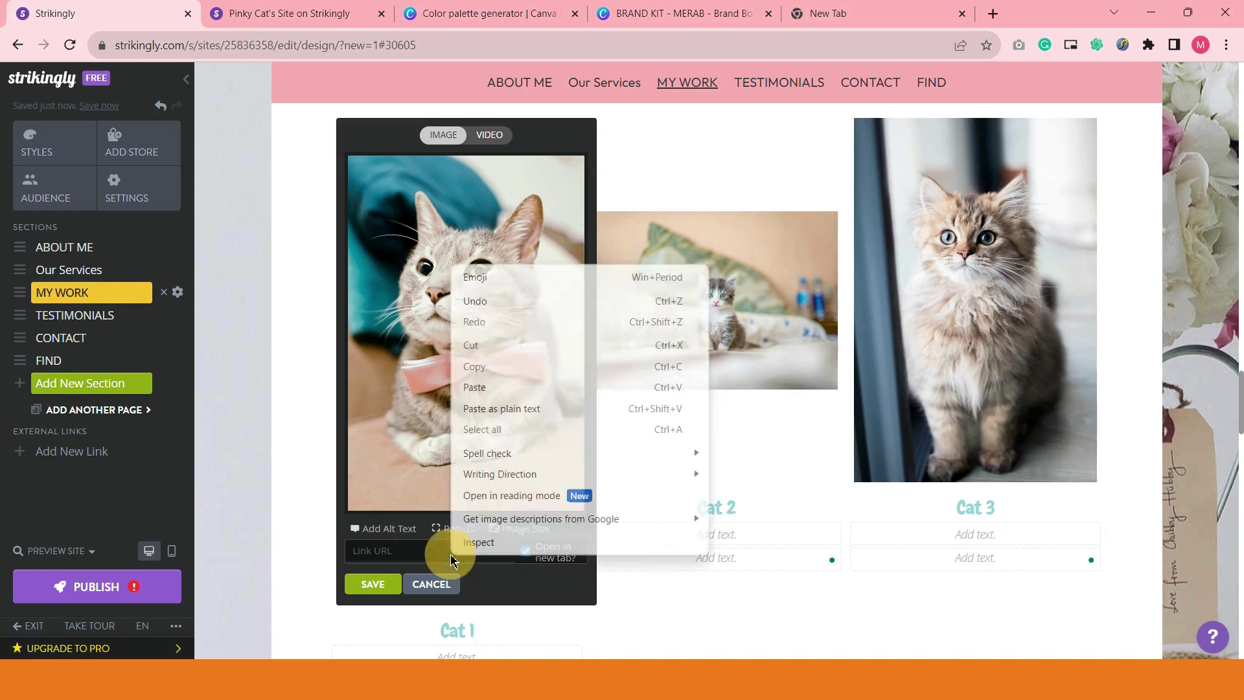
left_click(392, 550)
mouse_move(493, 370)
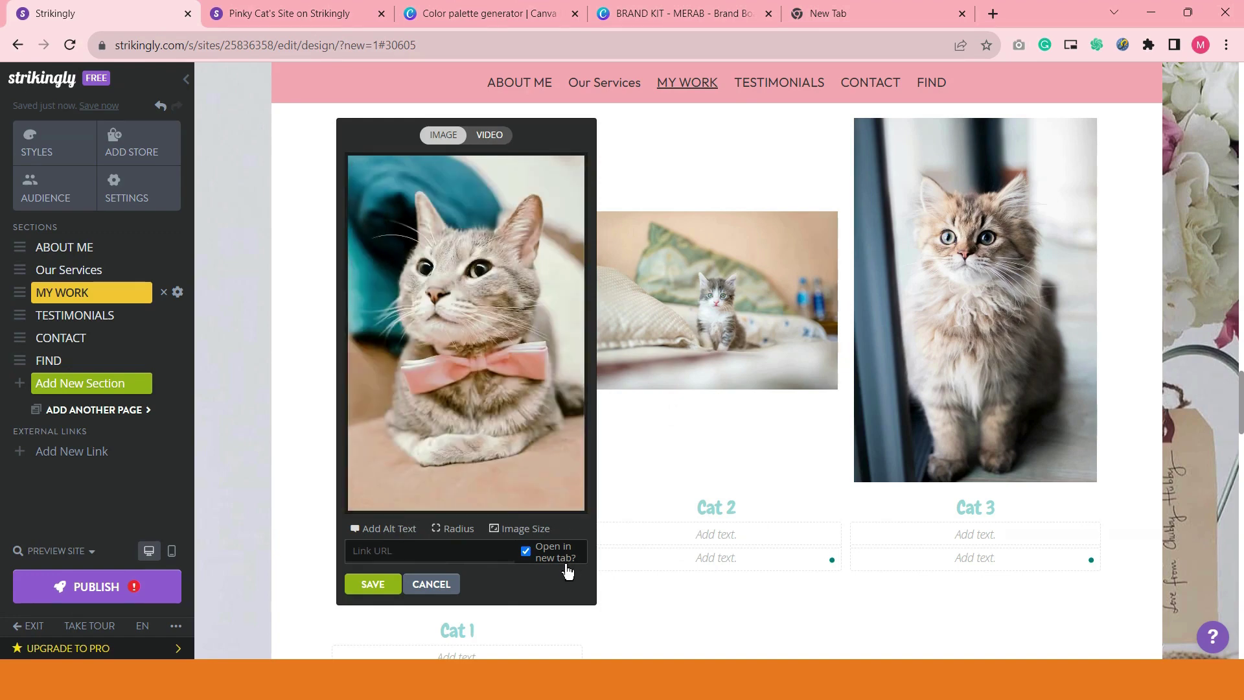
left_click(453, 588)
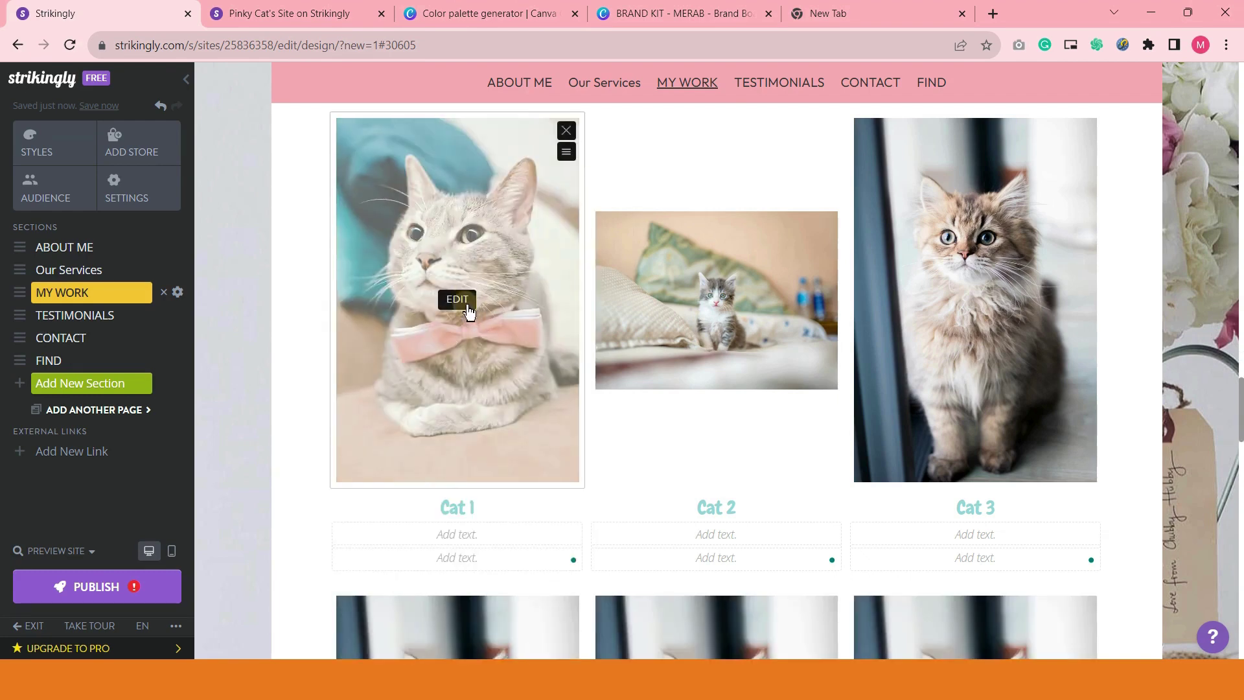
left_click(464, 302)
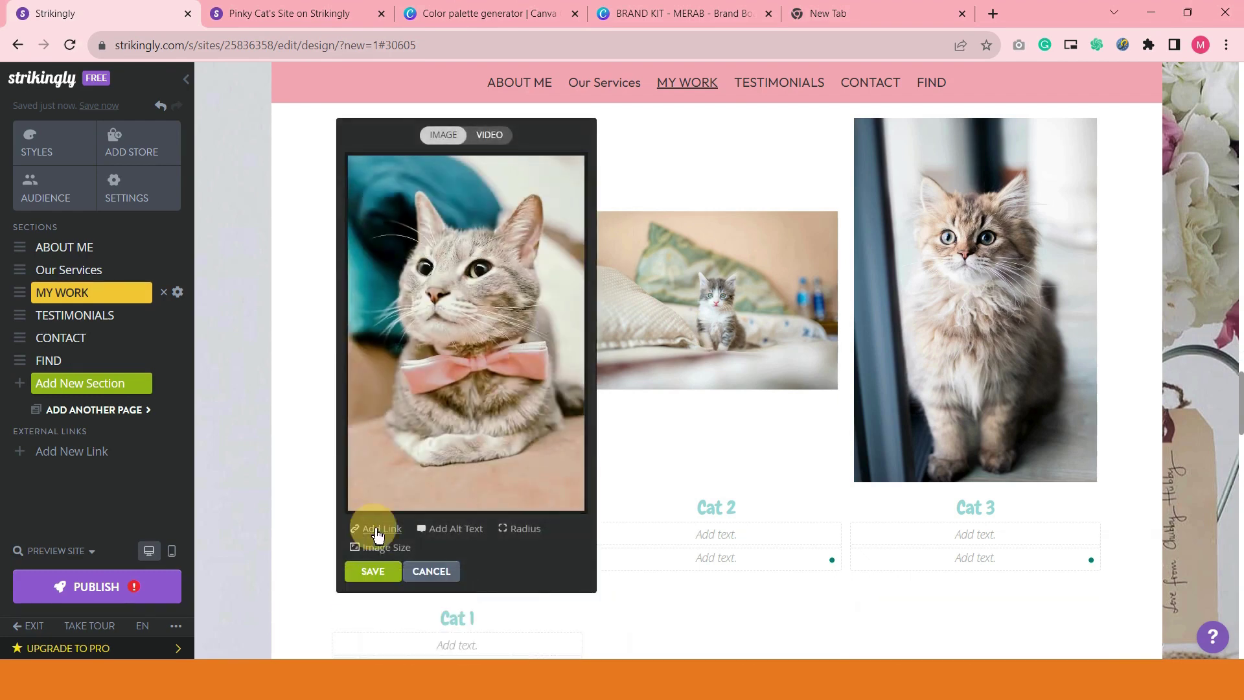
left_click(366, 528)
left_click(396, 551)
left_click(407, 551)
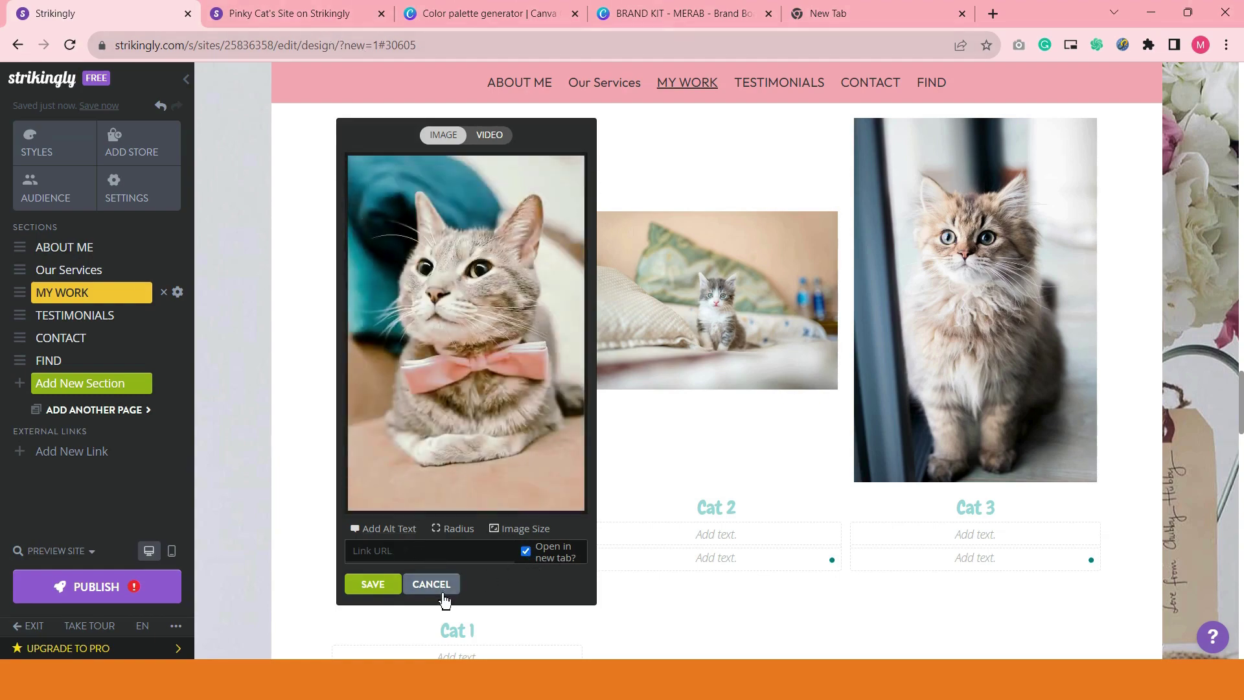
left_click(443, 597)
- Link the Cat 1 photo to the copied web address ending in "remotevirtualstaffph" and save the image settings
scroll(1011, 496, "down", 5)
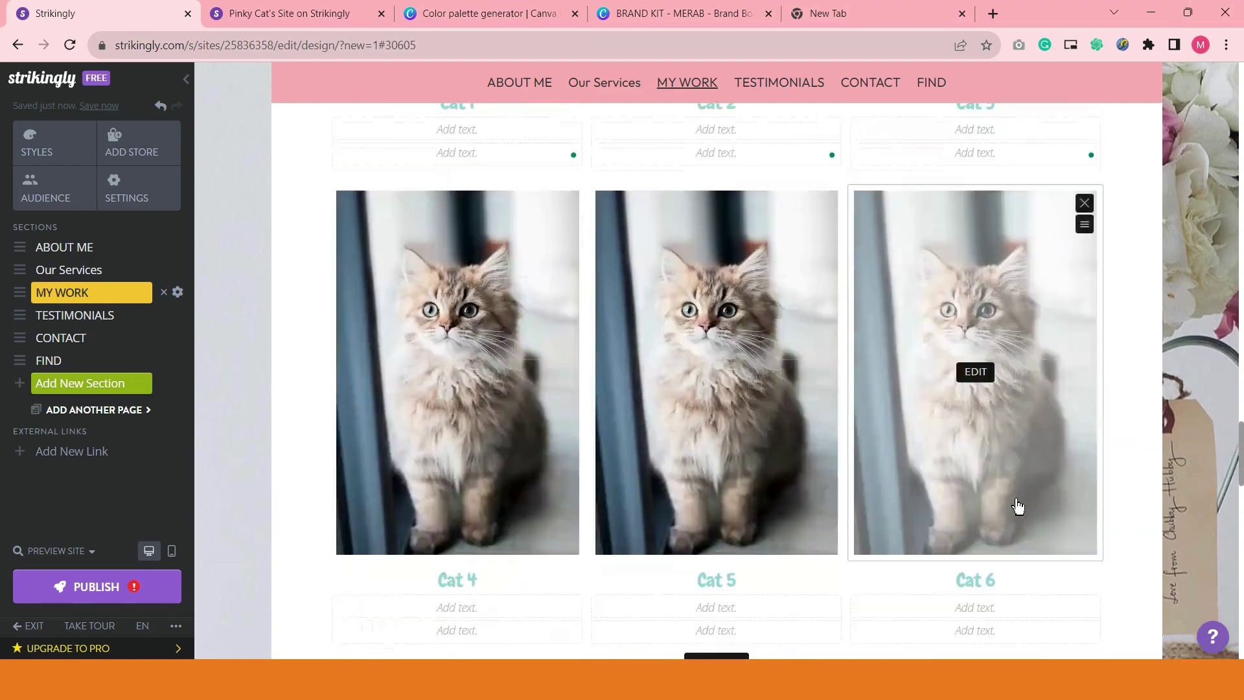
scroll(1206, 283, "up", 5)
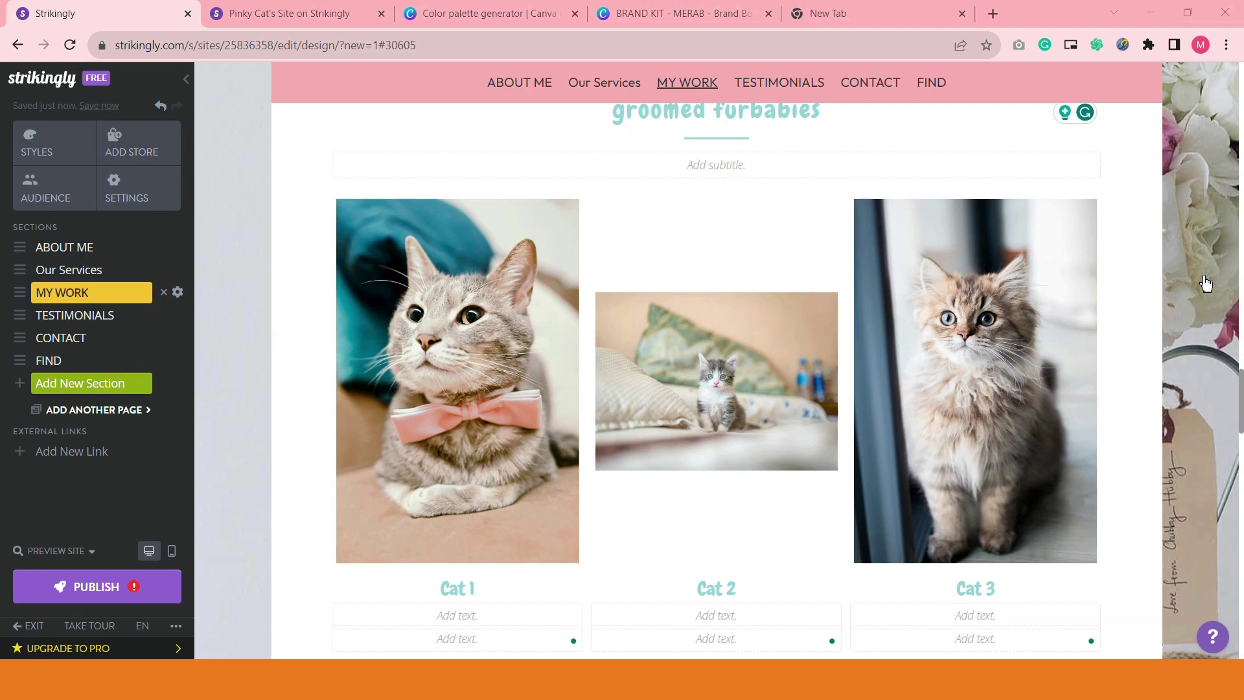
mouse_move(428, 418)
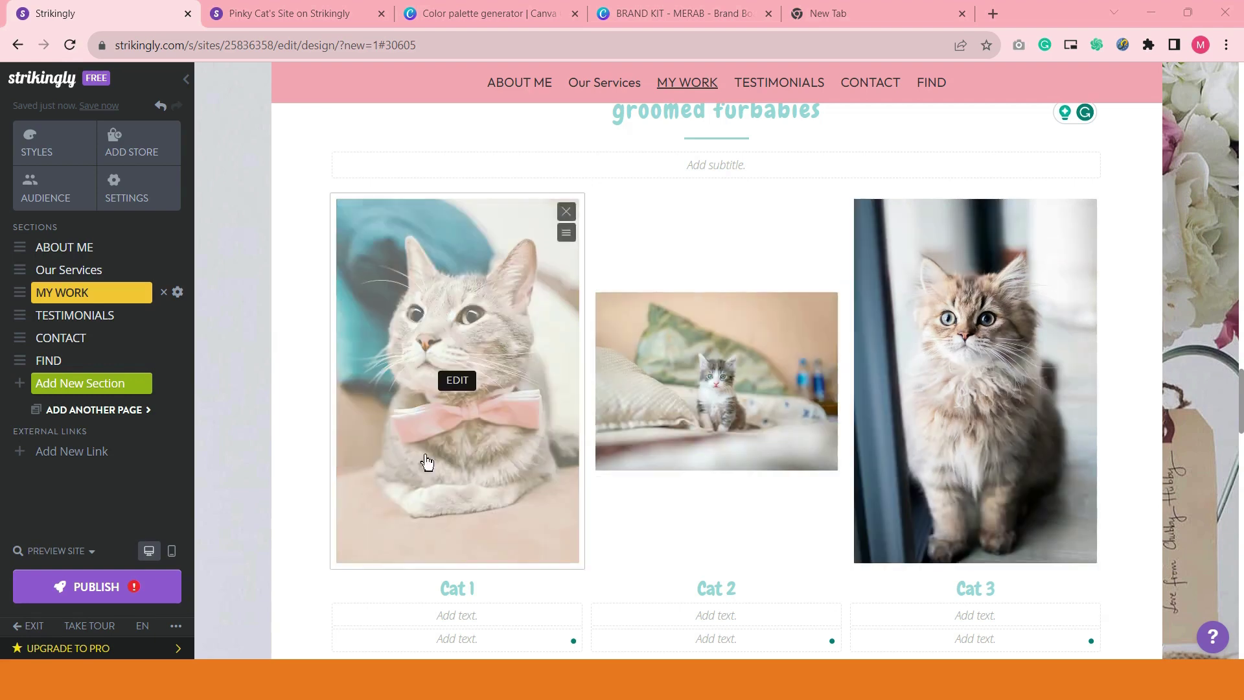
left_click(462, 384)
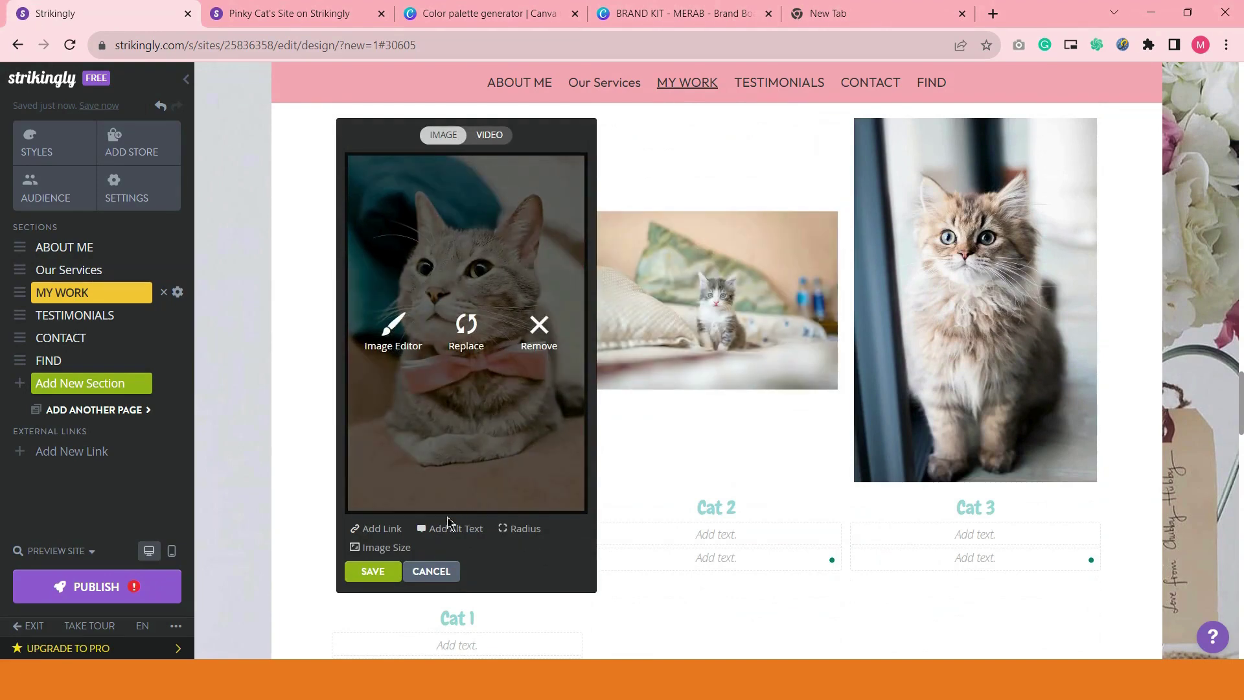
left_click(383, 531)
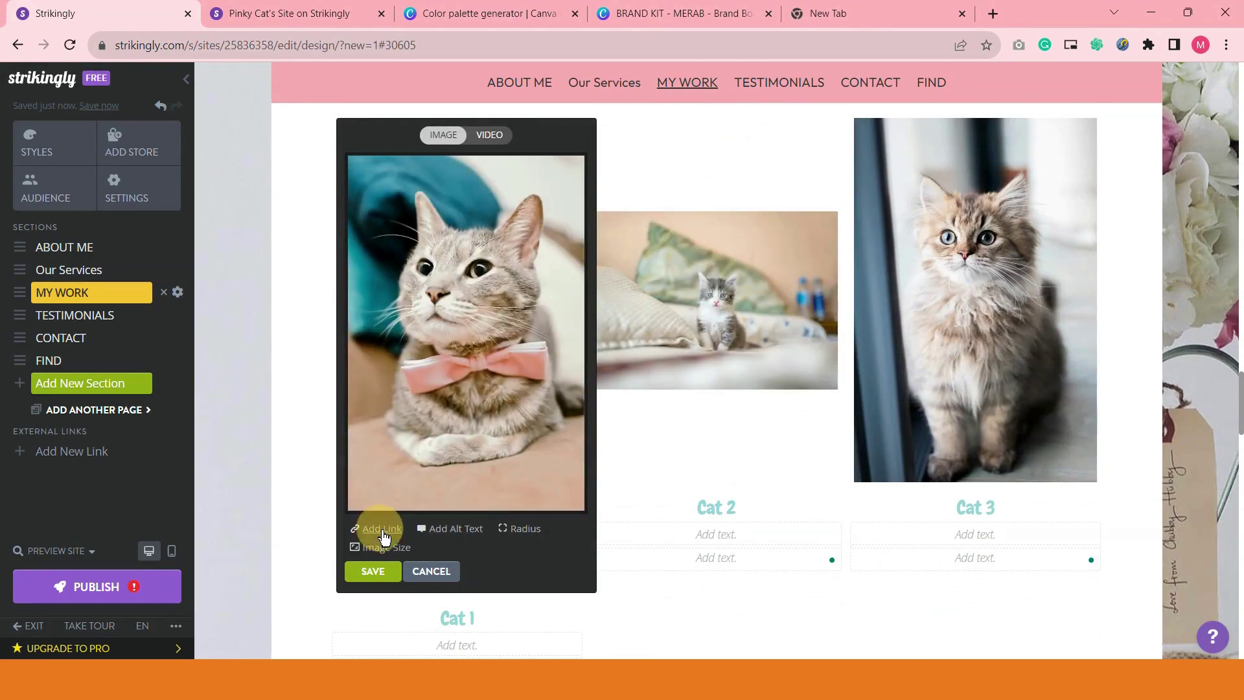
left_click(399, 550)
key("ctrl+v")
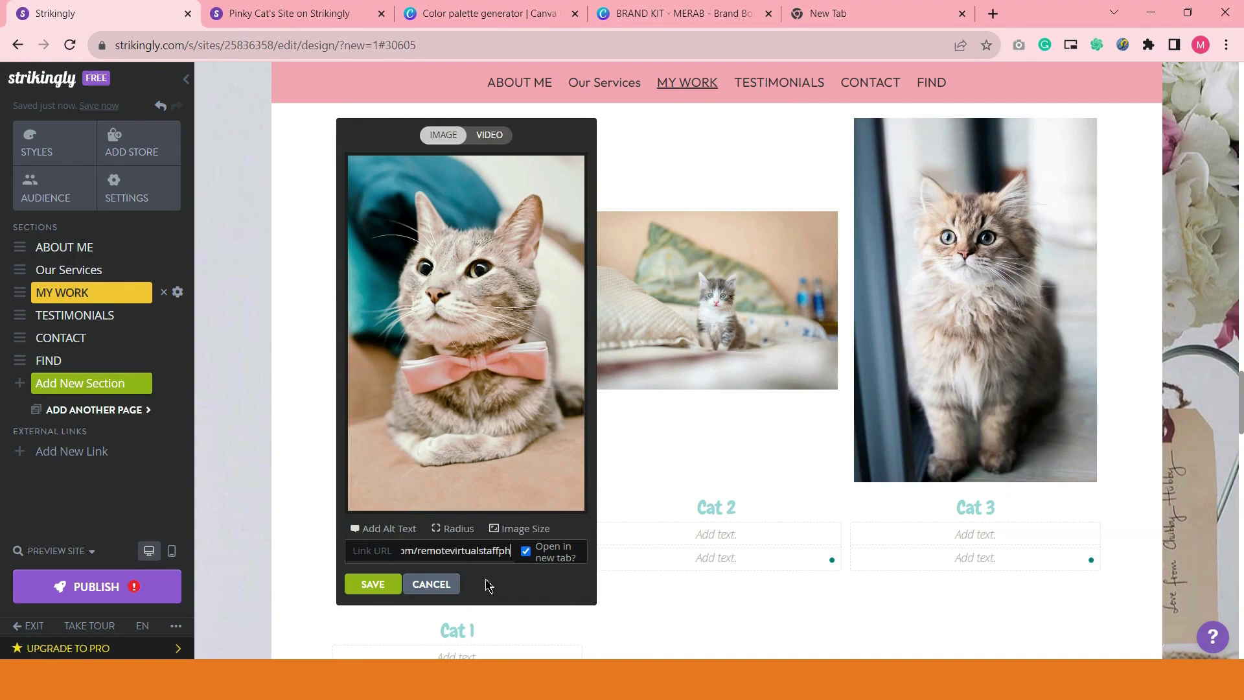
left_click(389, 585)
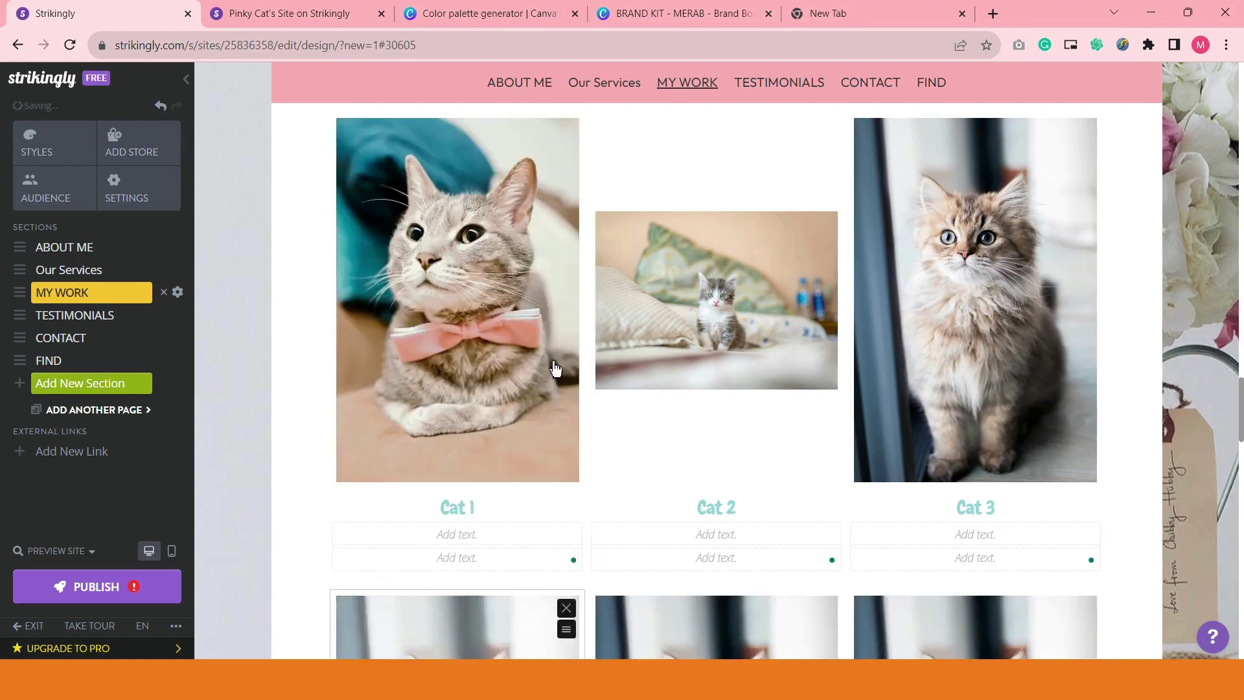
- Publish the site, check the live page at pinkycat.mystrikingly.com, and return to the site editor
left_click(141, 599)
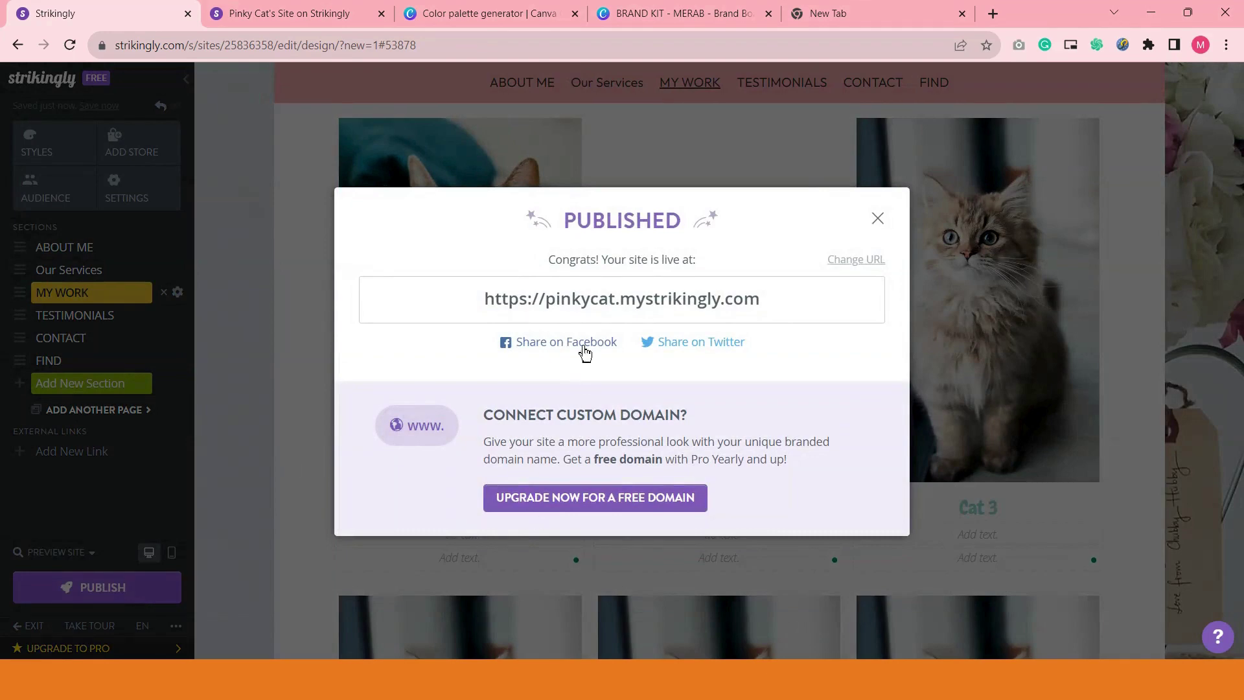
left_click(583, 301)
left_click(505, 14)
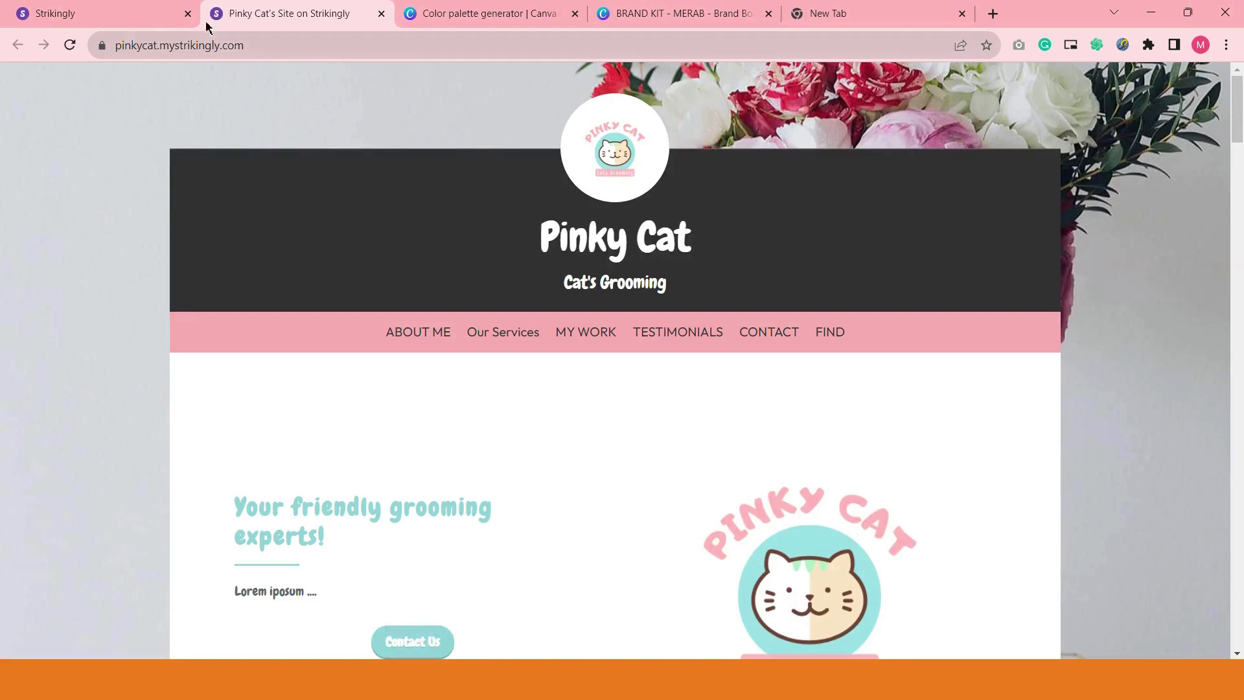
left_click(153, 8)
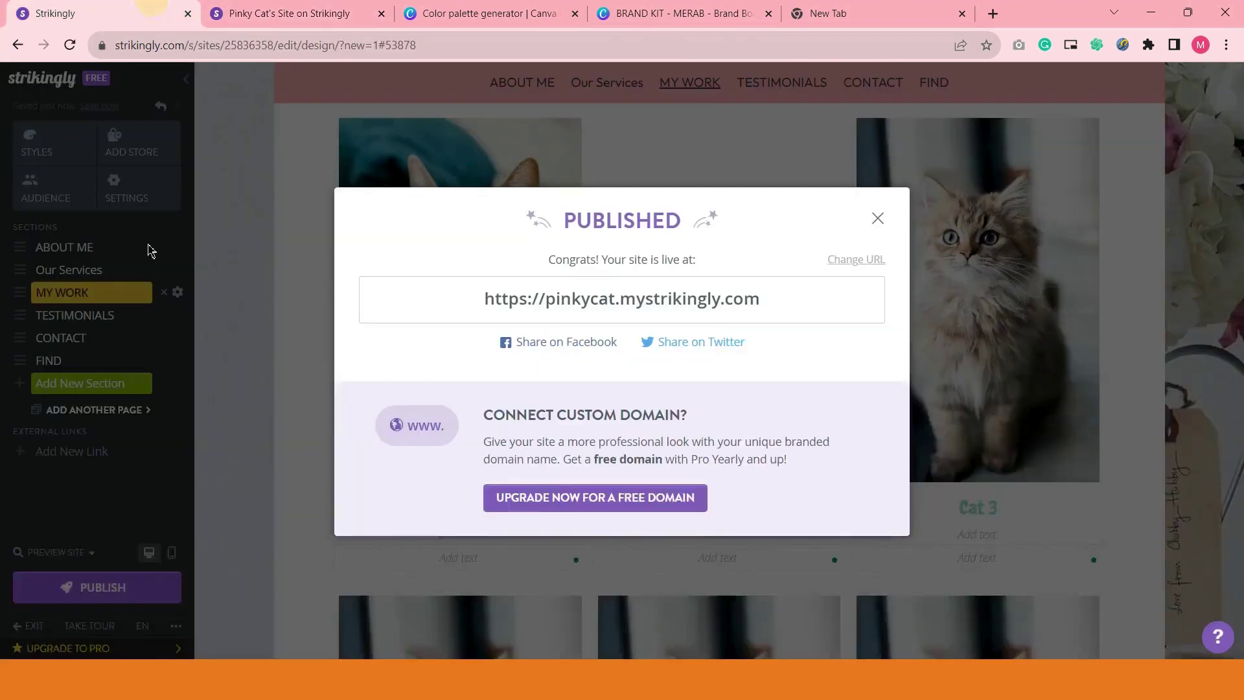
- Dismiss the publish confirmation and review the live Pinky Cat page down to the groomed furbabies gallery
left_click(878, 219)
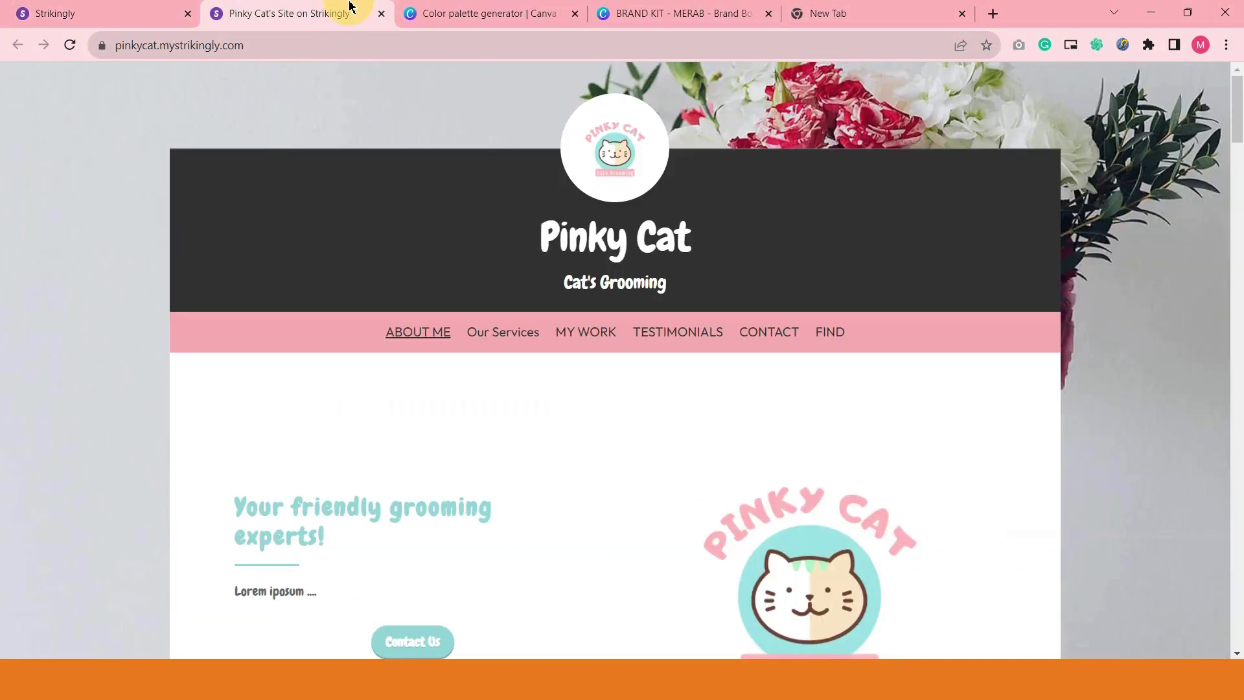
left_click(350, 9)
scroll(926, 405, "down", 10)
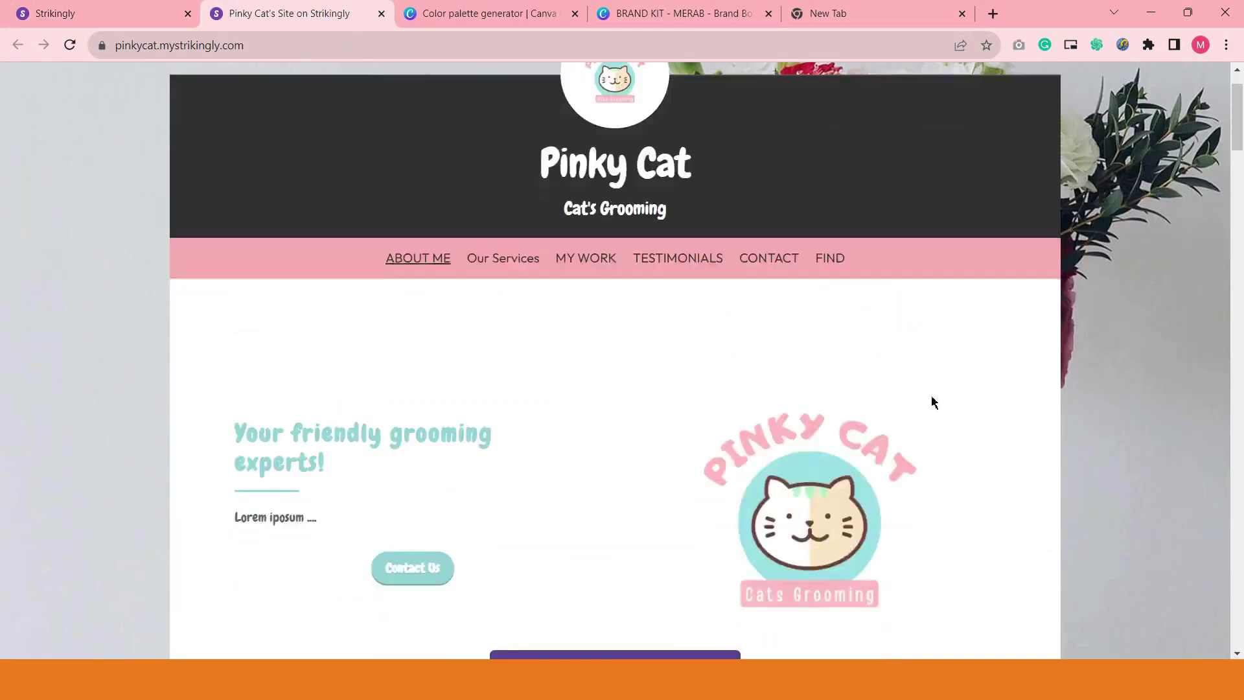
scroll(927, 413, "down", 12)
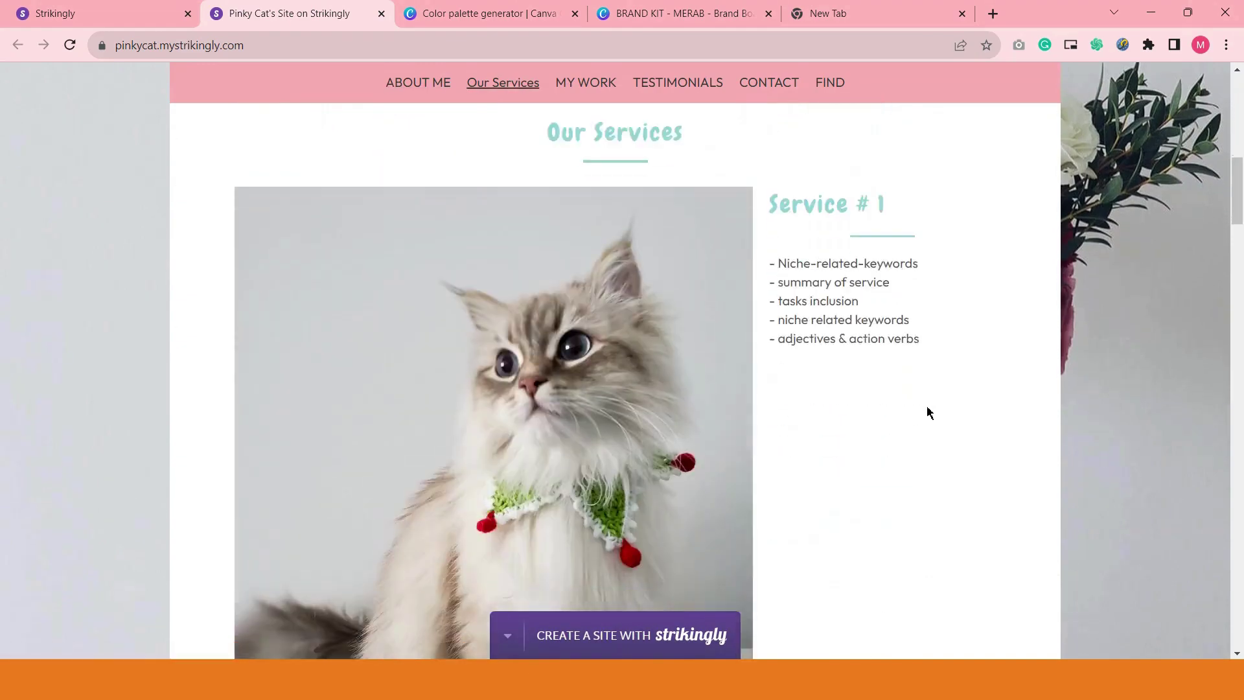
scroll(925, 418, "down", 6)
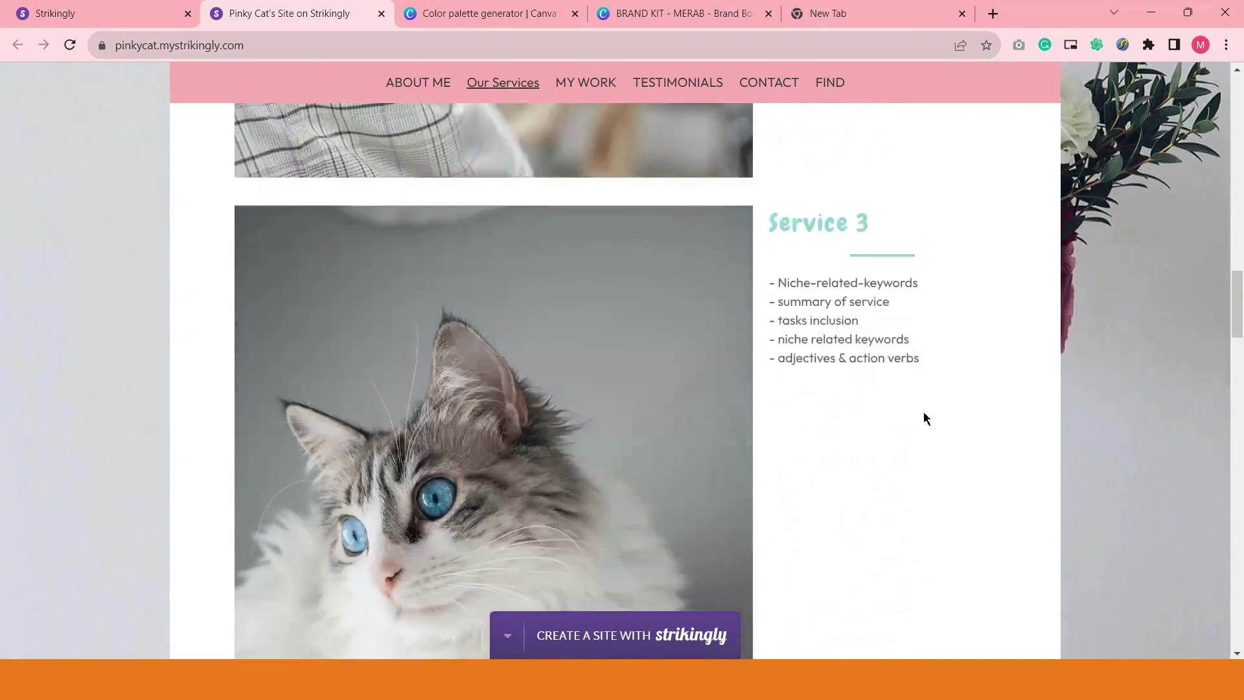
scroll(680, 402, "down", 6)
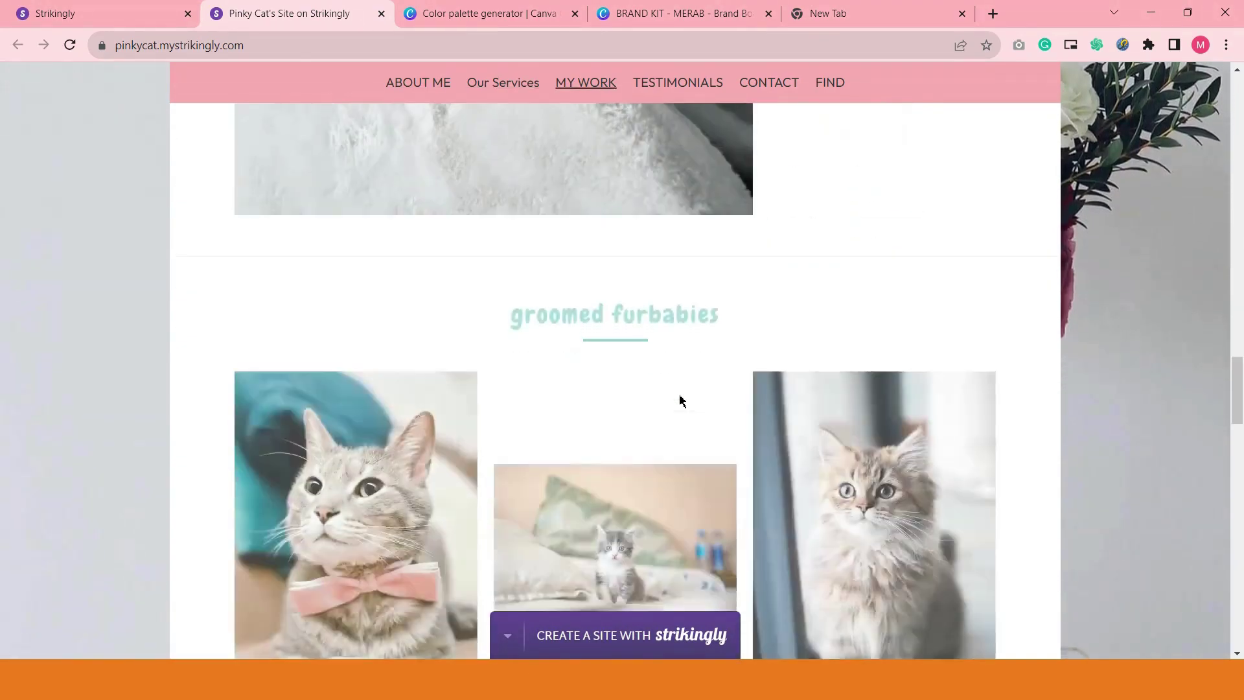
scroll(367, 469, "down", 2)
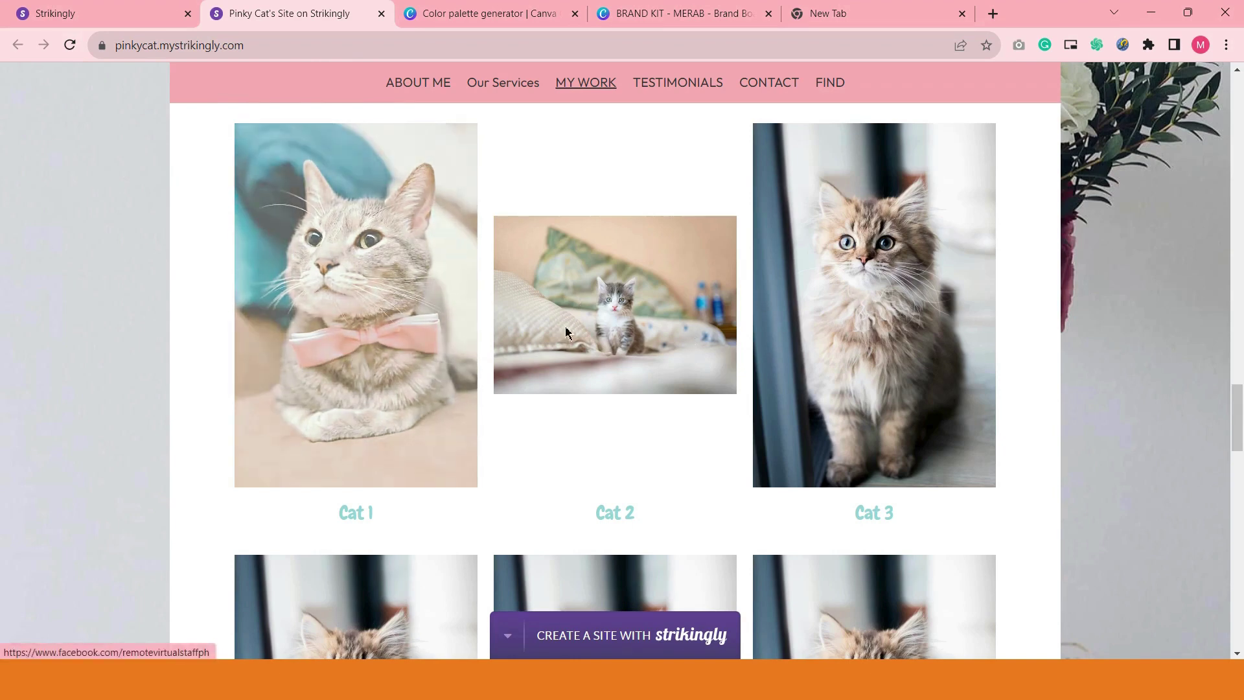
- Follow the Cat 1 photo's link on the live page, check the Facebook page's address, and return to the live gallery
left_click(348, 318)
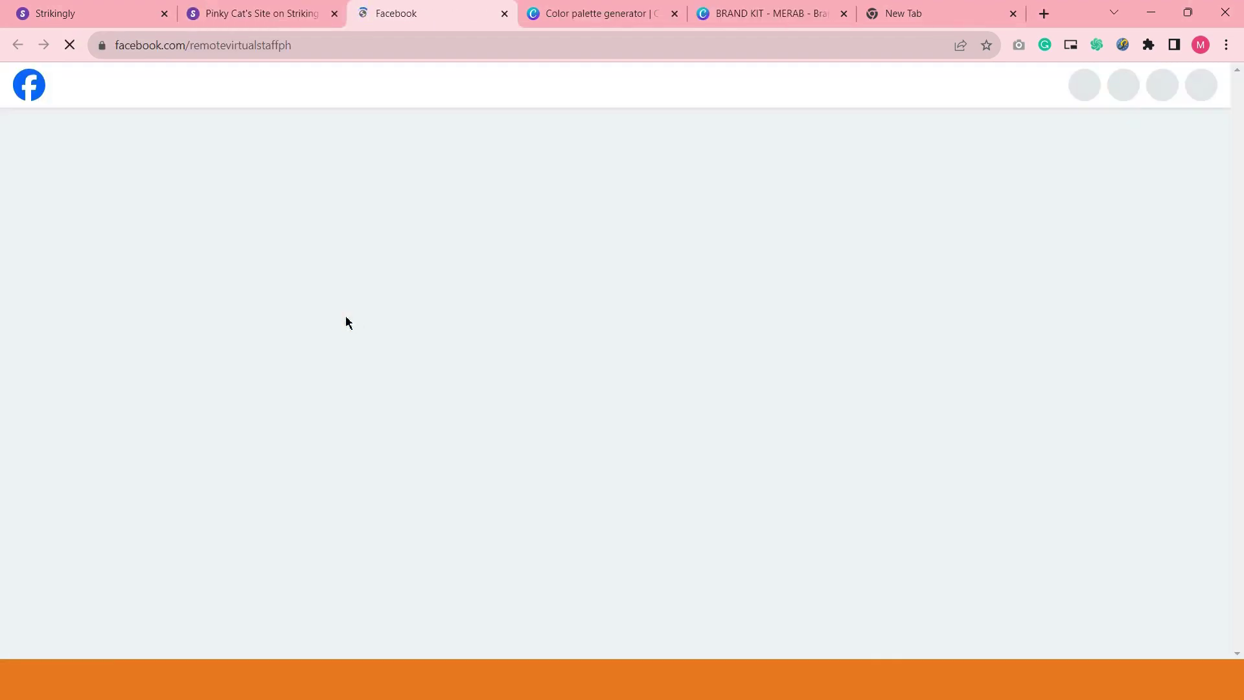
scroll(347, 318, "down", 4)
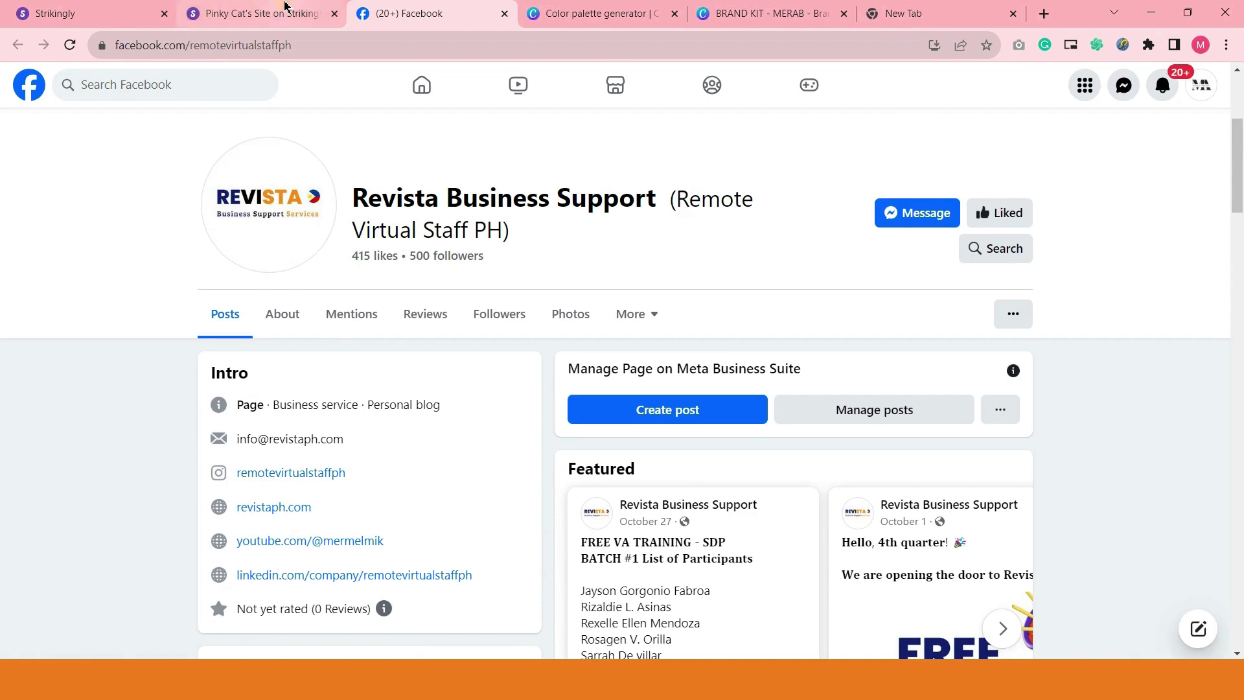
left_click(289, 11)
left_click(440, 7)
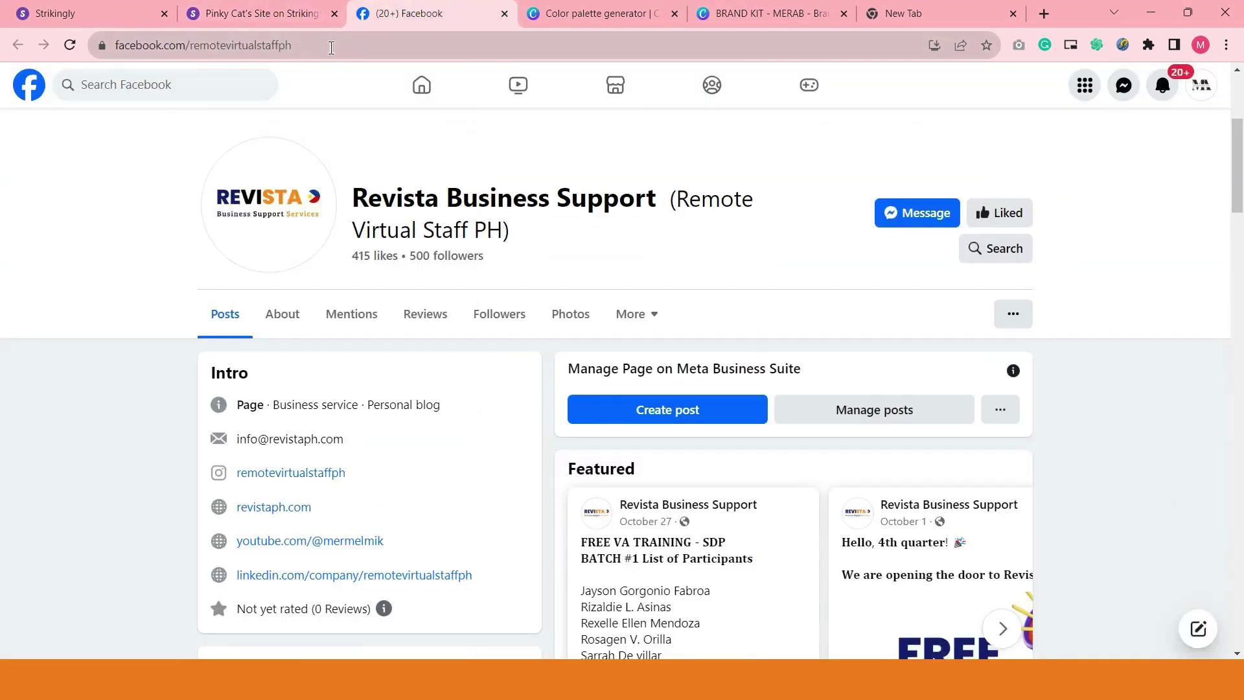
left_click(331, 46)
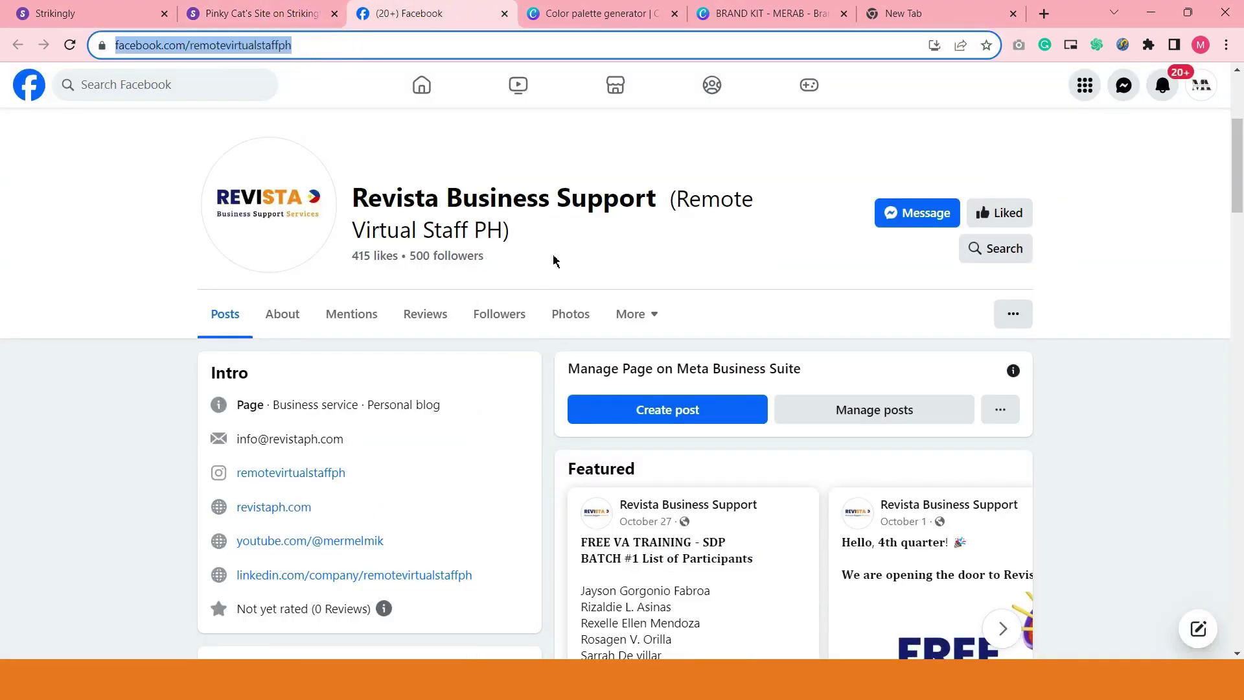
left_click(289, 13)
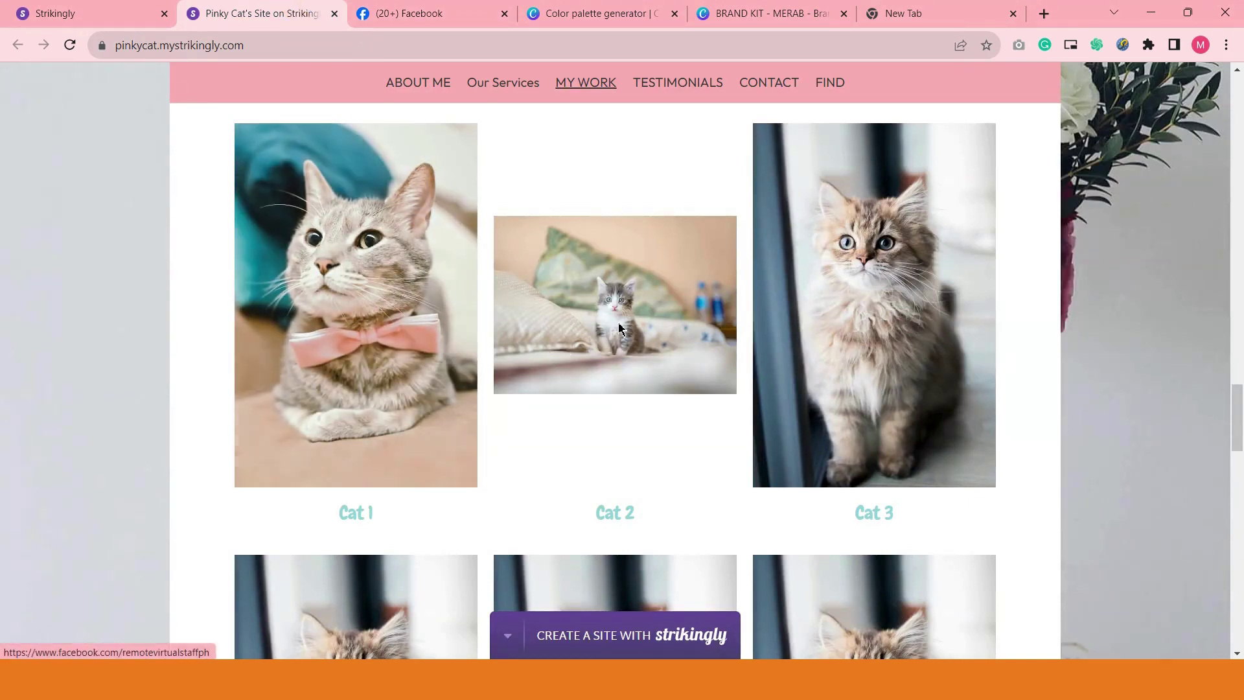
- Look over the live gallery's photos, close the live site and Facebook pages, and return to the site editor
scroll(925, 478, "down", 1)
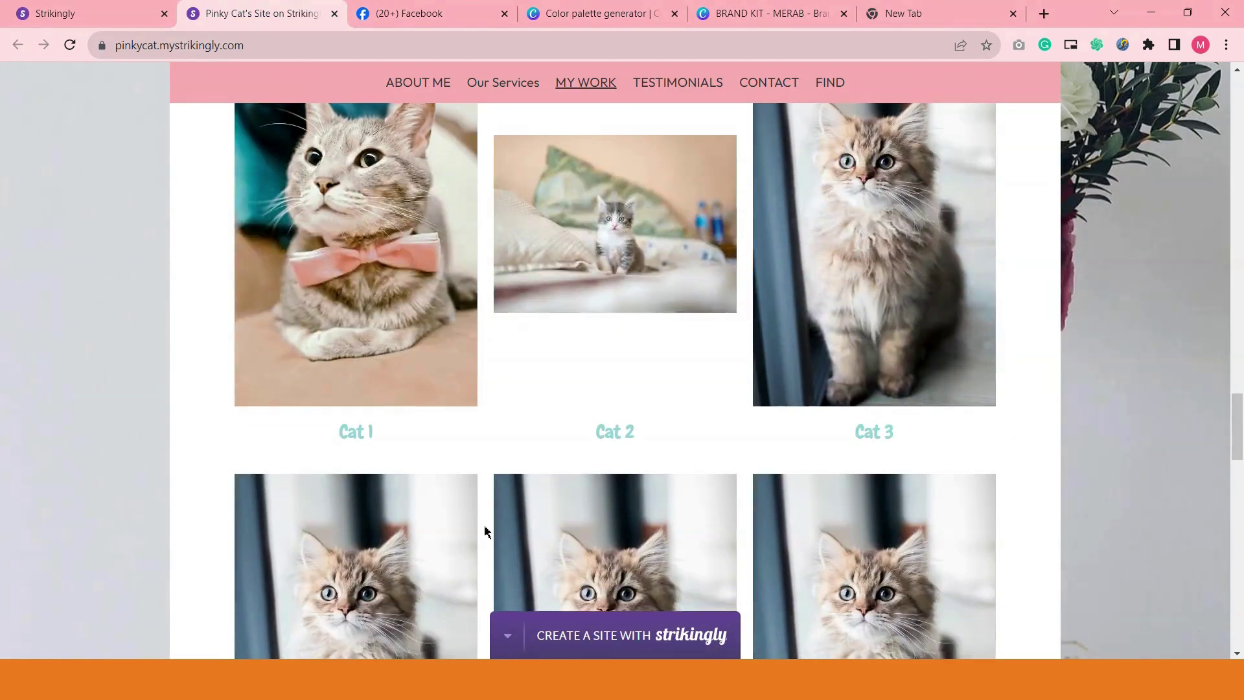
scroll(757, 363, "up", 1)
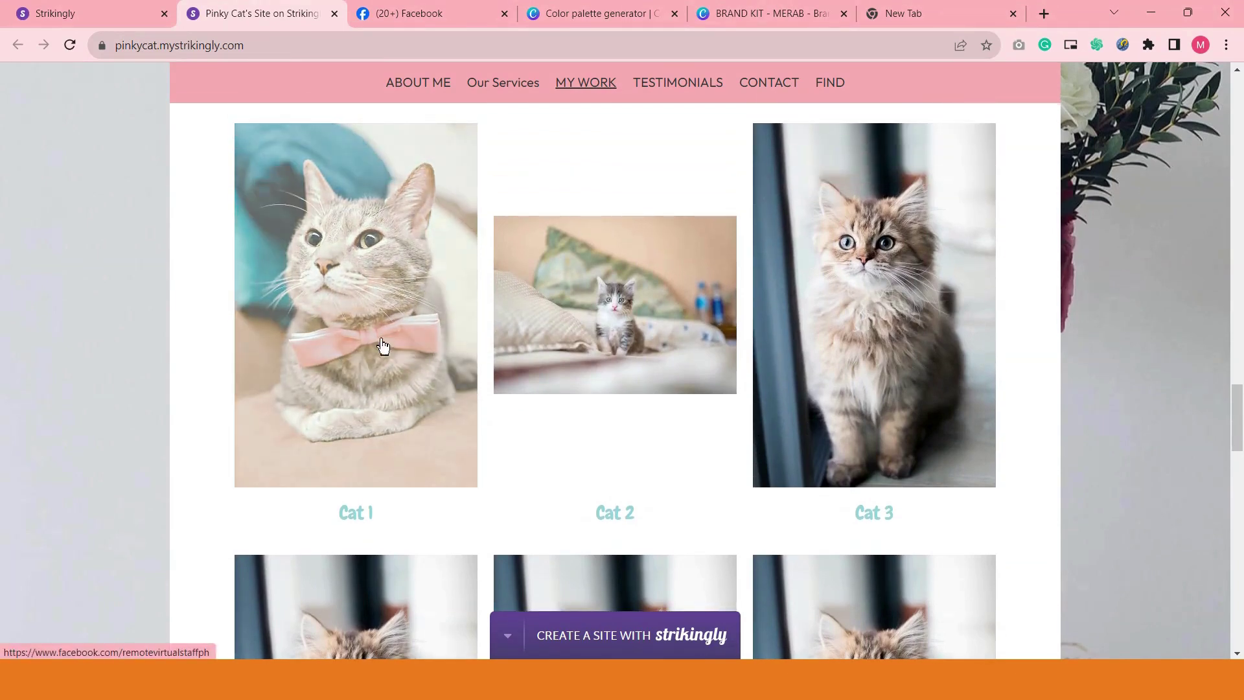
scroll(408, 330, "up", 1)
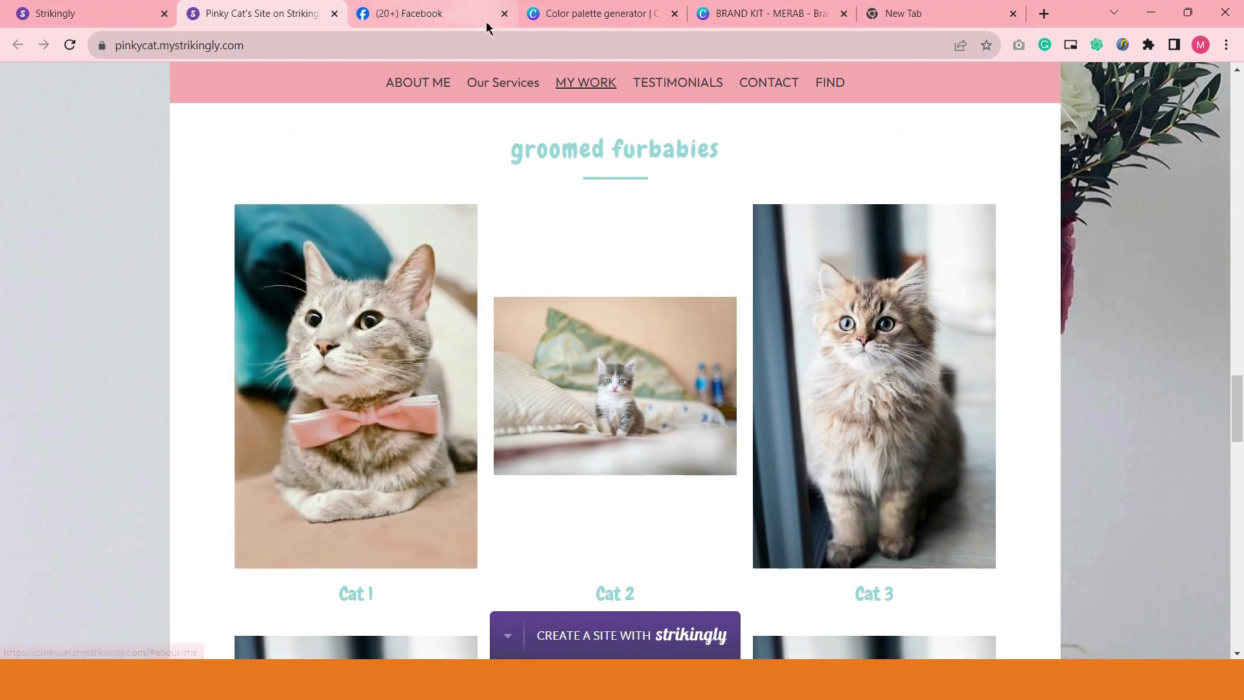
left_click(334, 14)
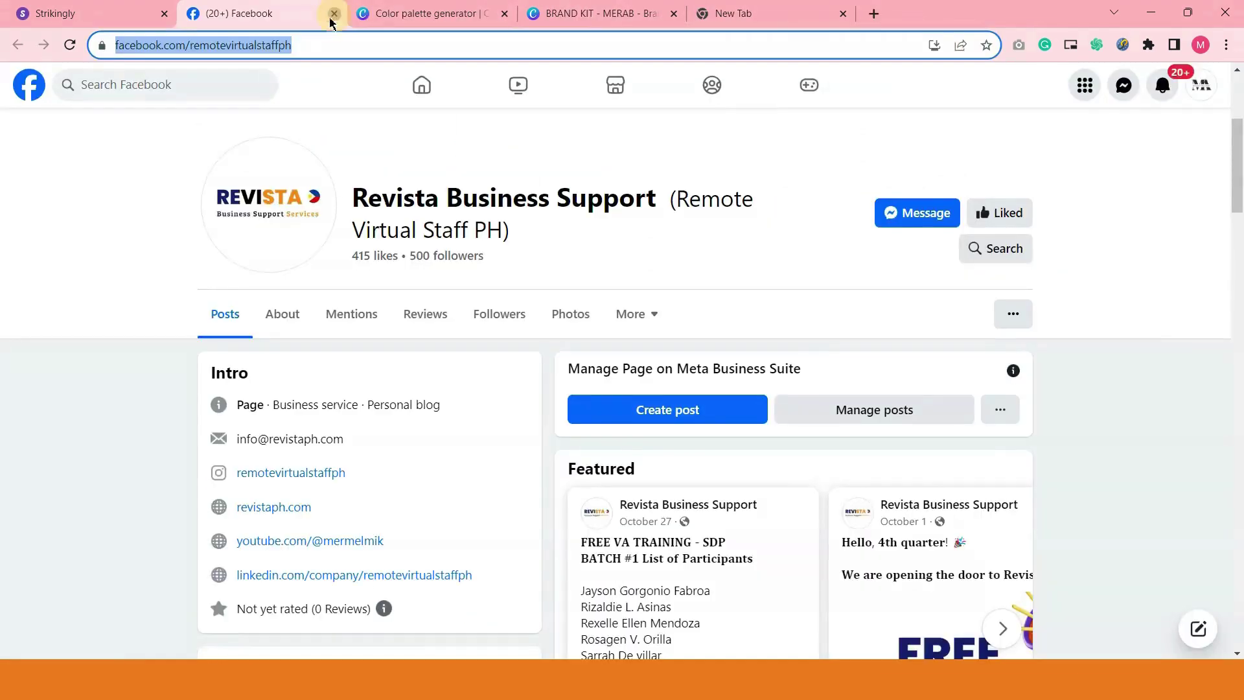
left_click(334, 13)
left_click(134, 8)
- Review the groomed furbabies heading, its six gallery items and the Testimonials section in the editor
scroll(781, 311, "down", 9)
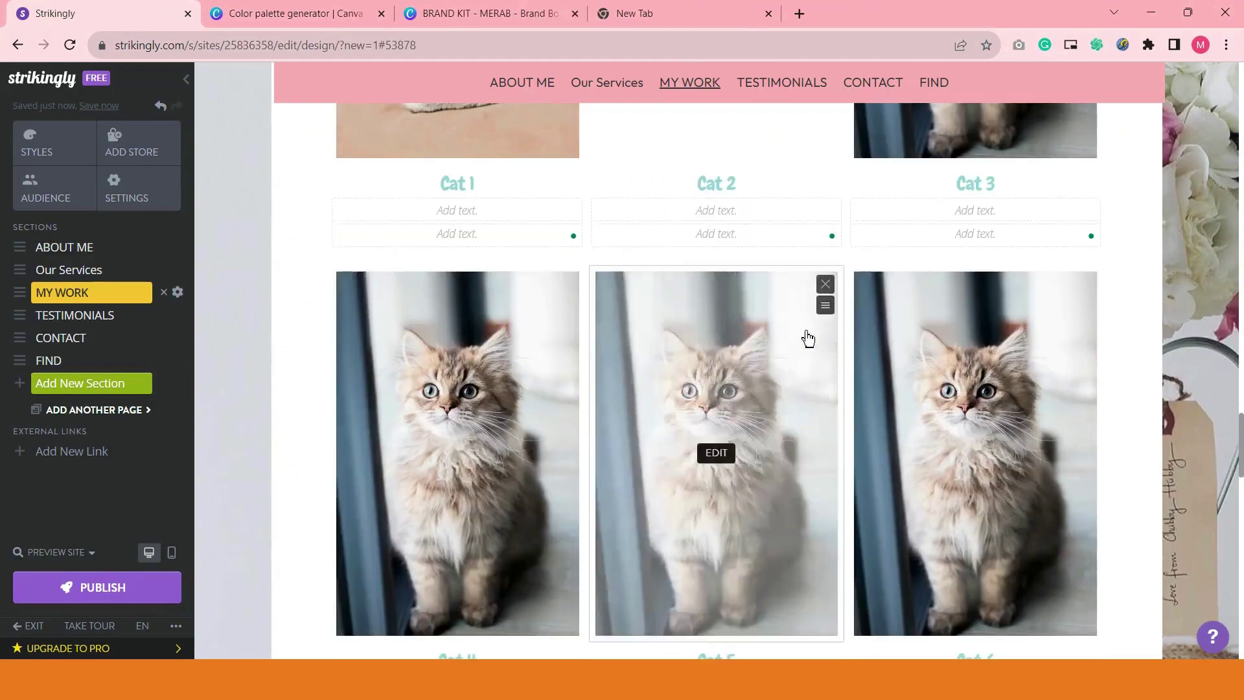
scroll(822, 339, "up", 9)
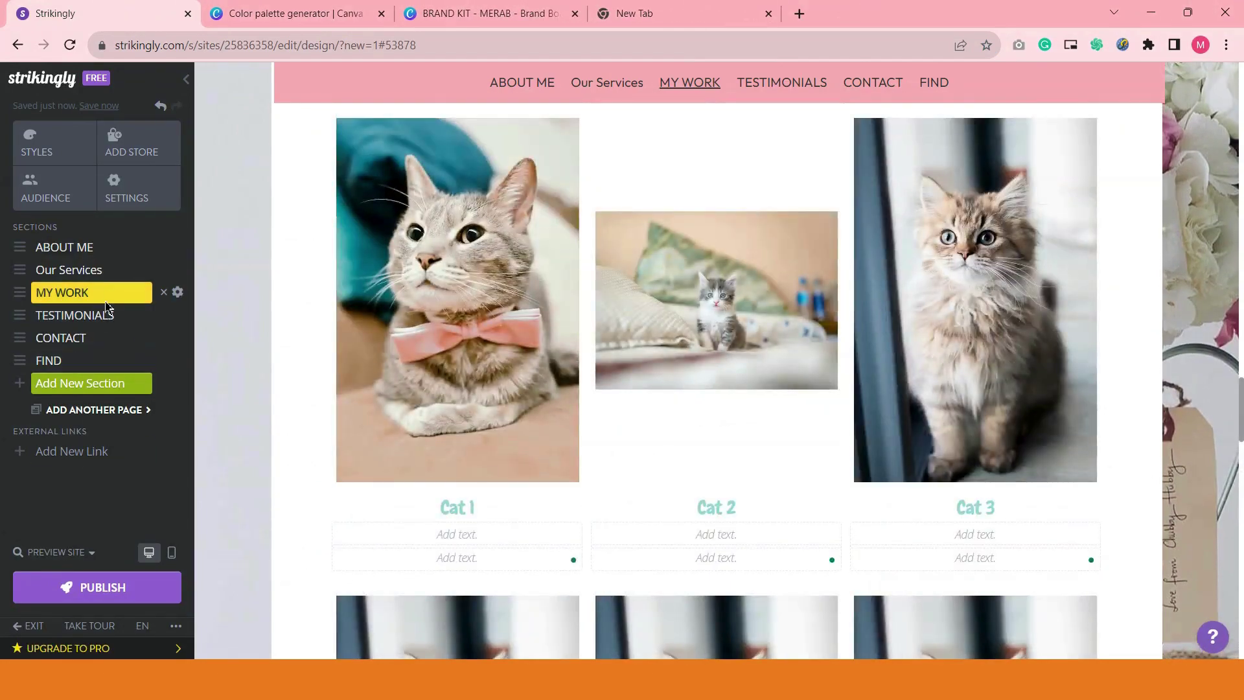
scroll(749, 400, "up", 5)
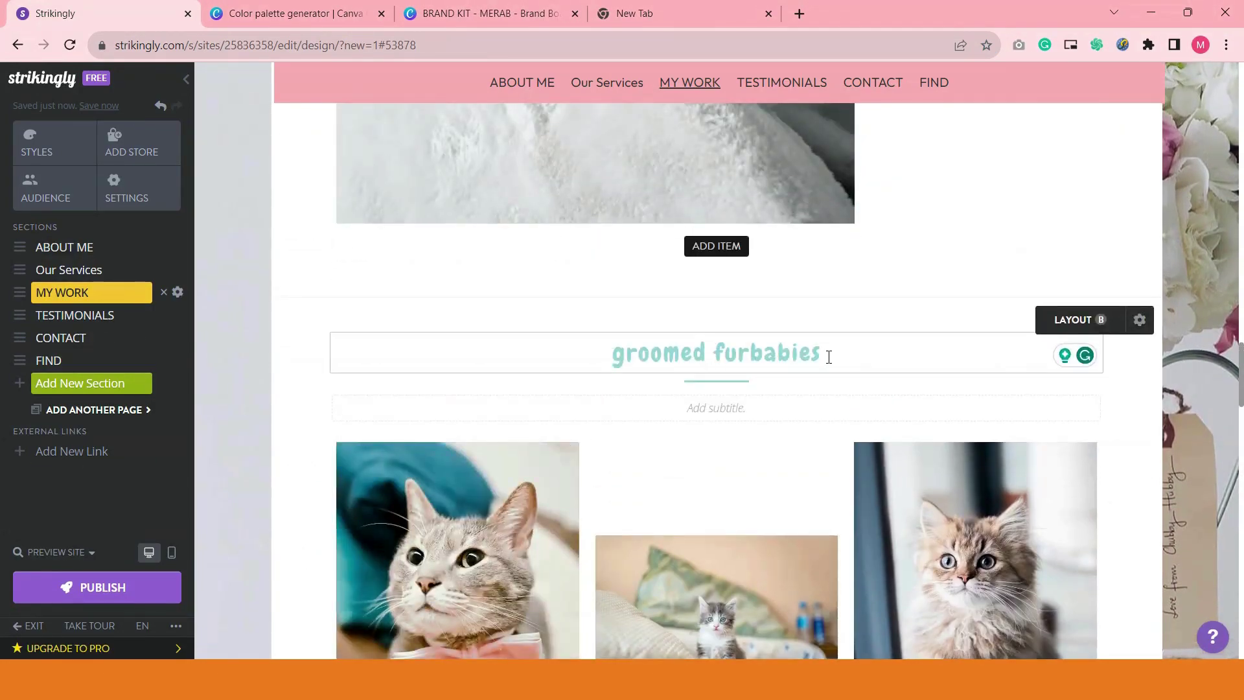
left_click_drag(829, 357, 517, 356)
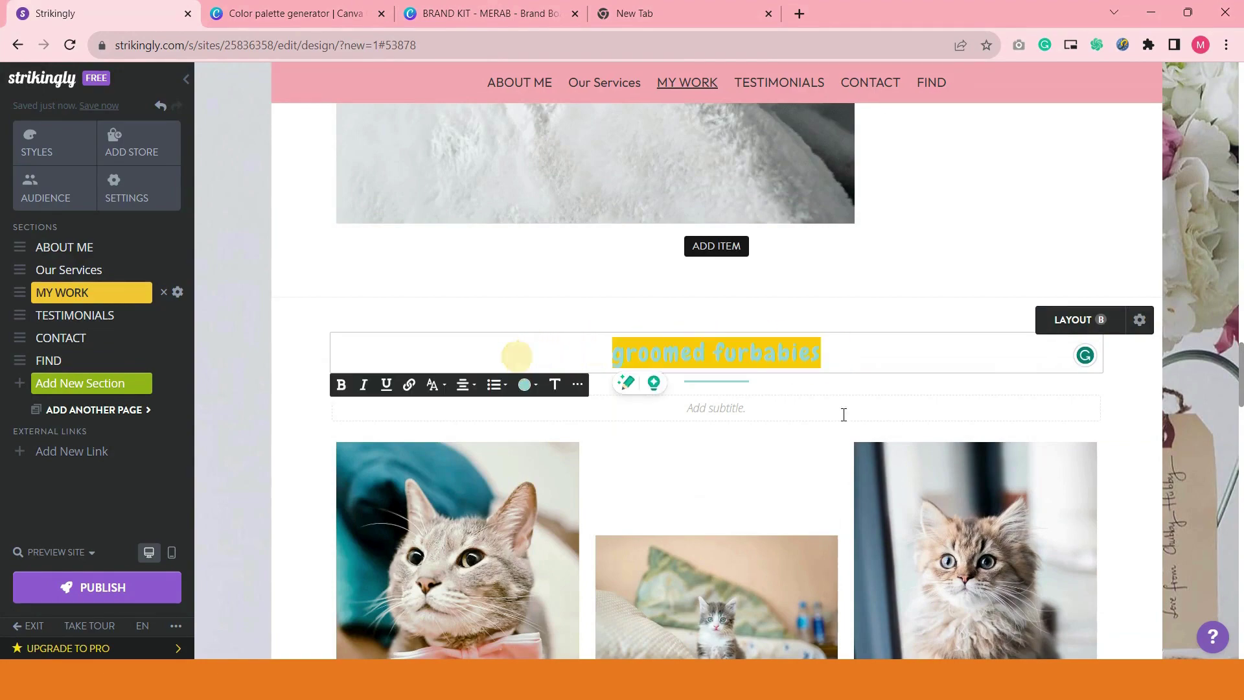
scroll(869, 501, "down", 10)
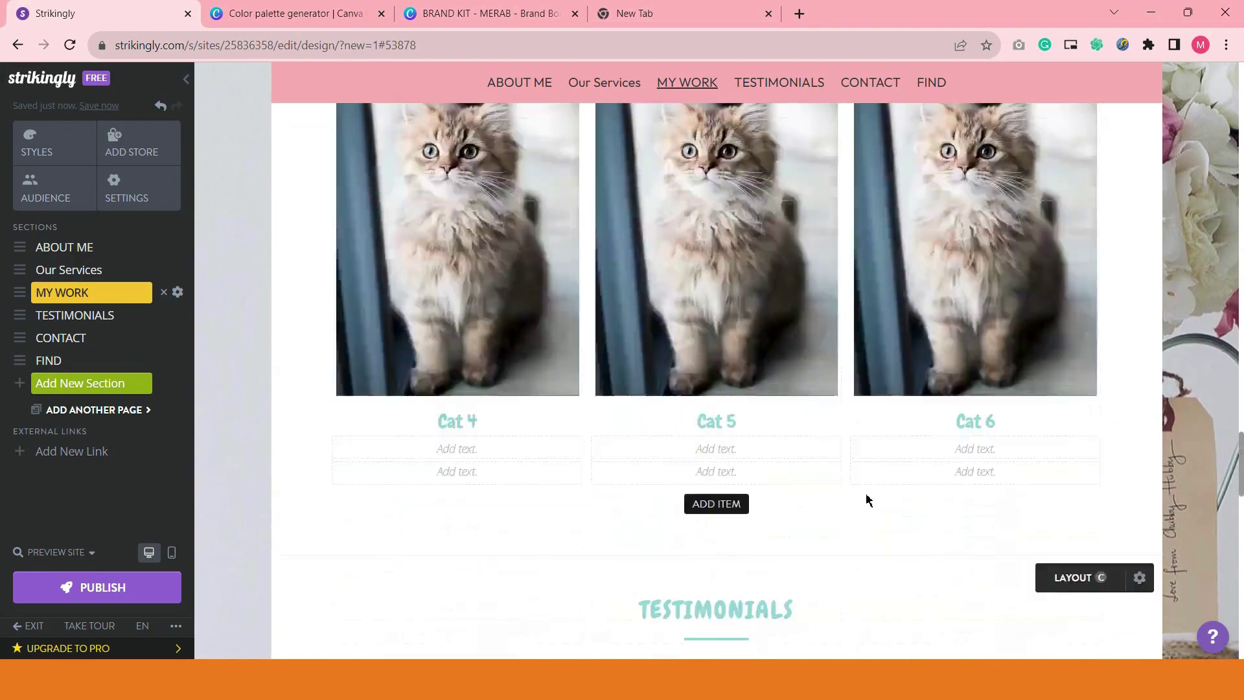
scroll(866, 499, "down", 5)
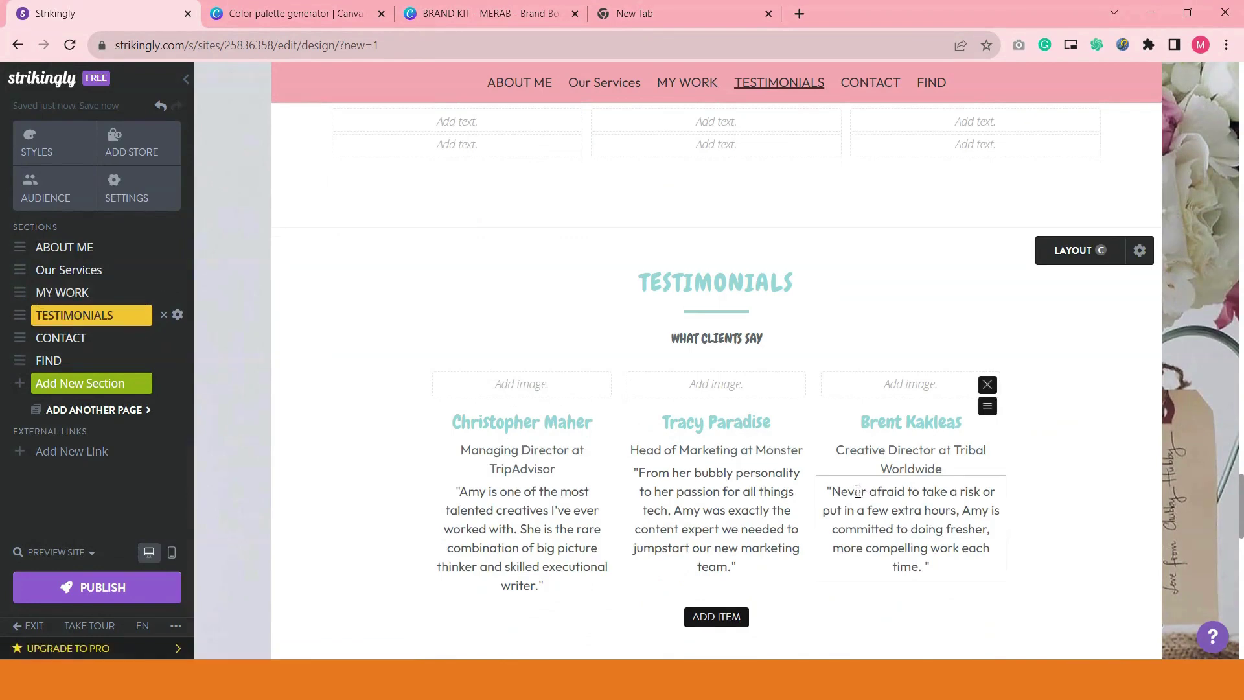
scroll(858, 491, "down", 1)
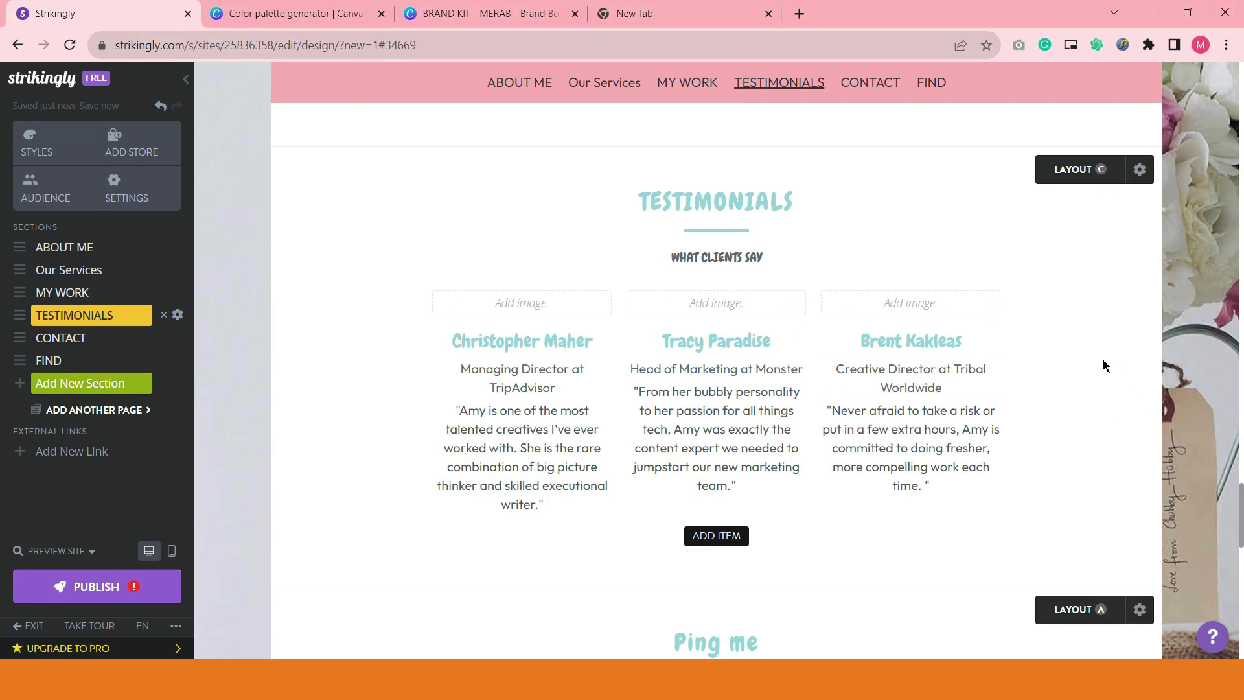
- Inspect the link options for the client name in the first testimonial and close them without adding a link
mouse_move(575, 308)
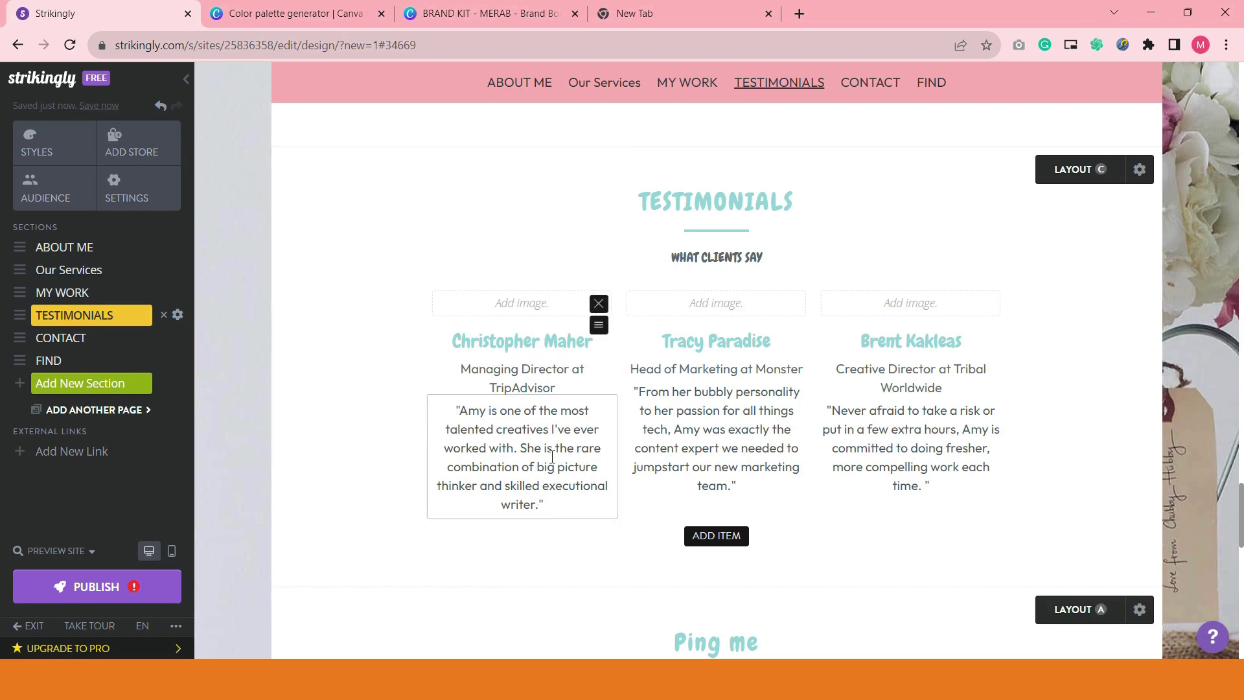
left_click_drag(549, 507, 395, 483)
left_click(391, 479)
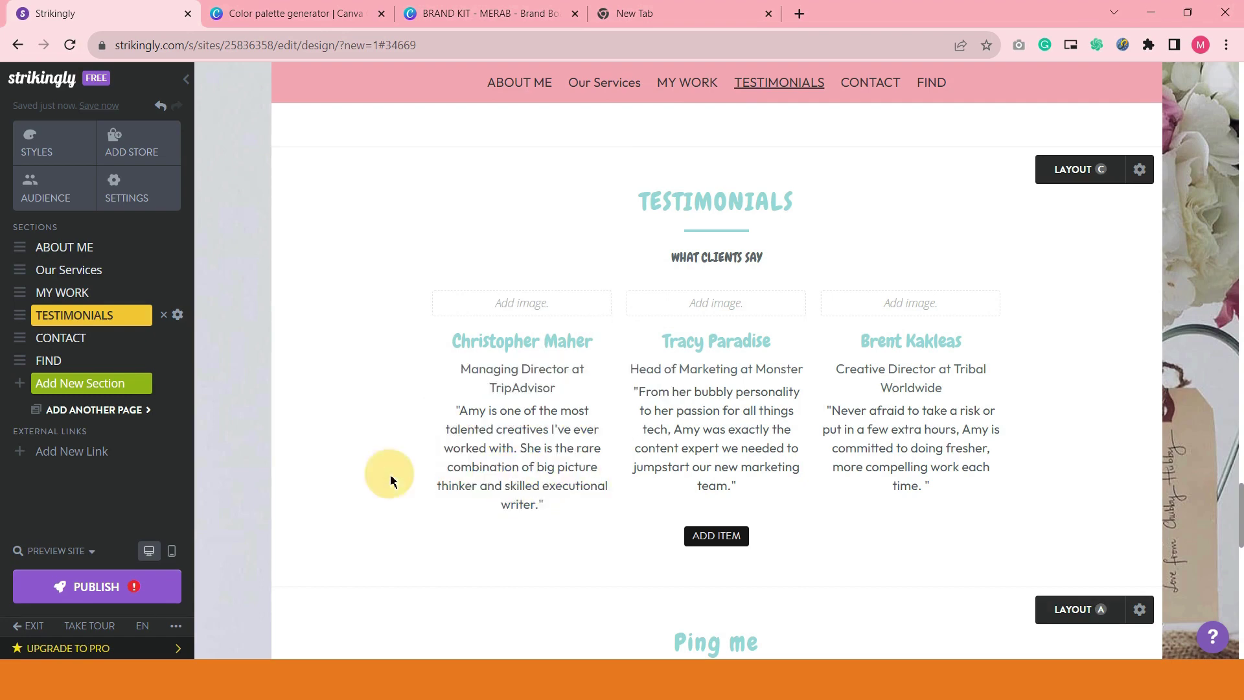
left_click(522, 348)
left_click_drag(600, 338, 445, 328)
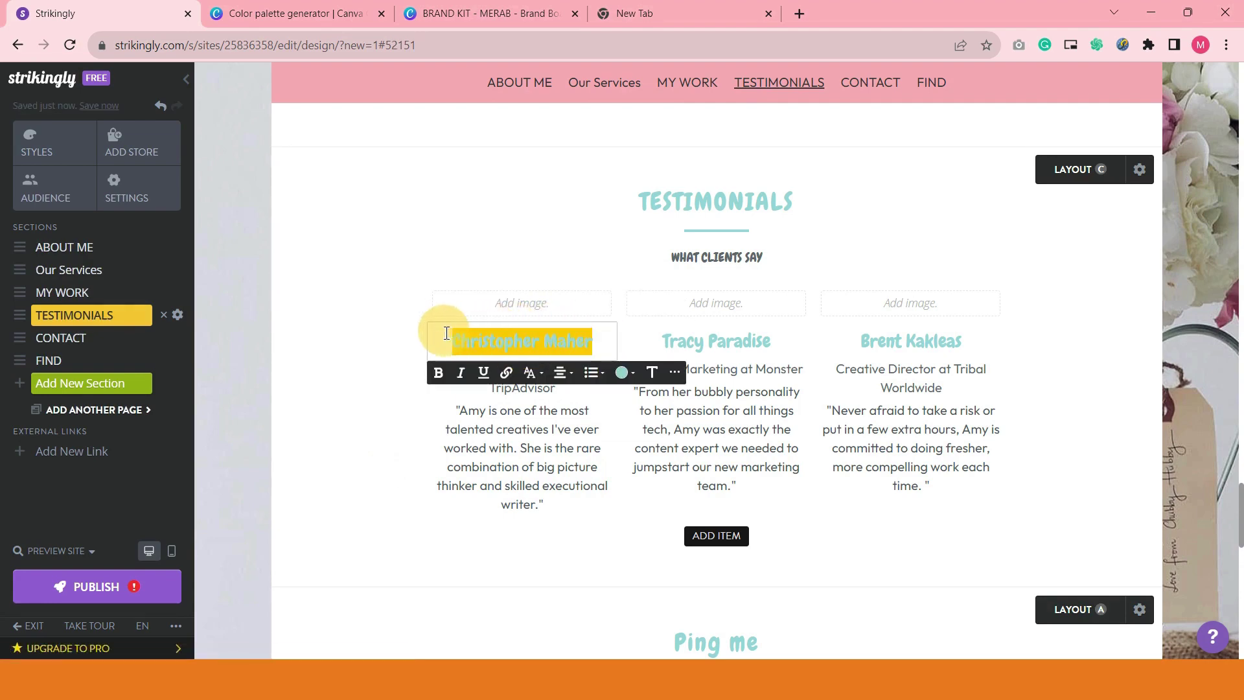
left_click(508, 373)
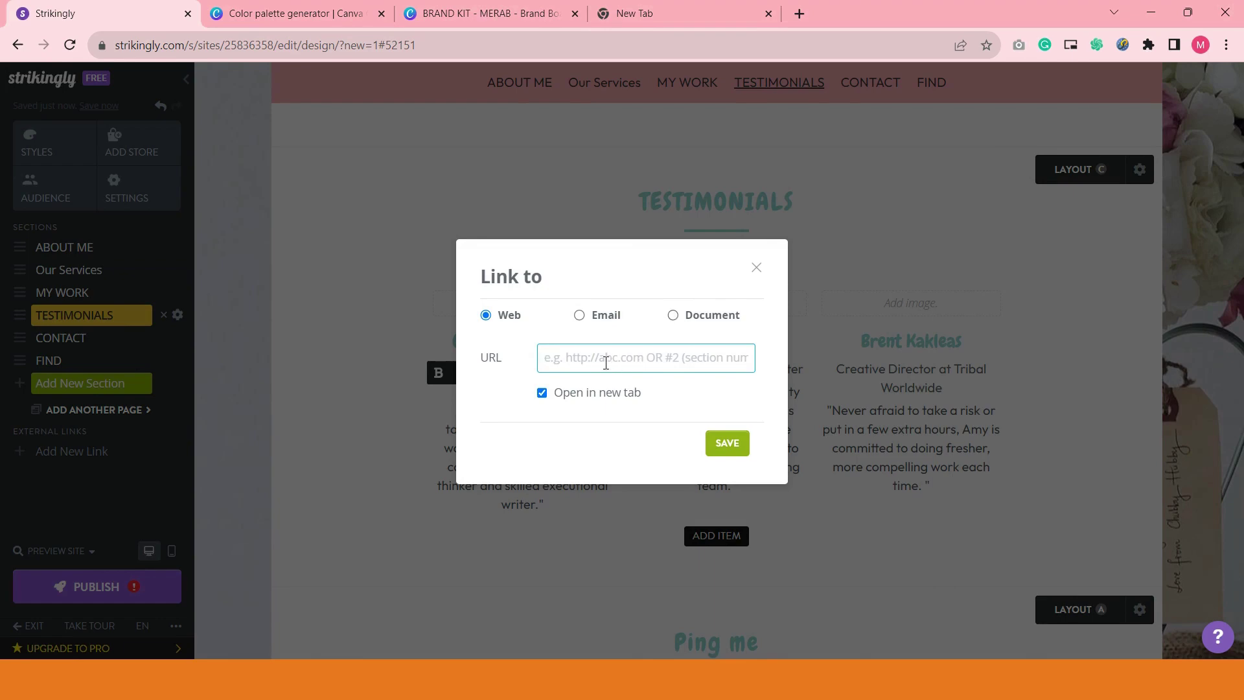
left_click(757, 271)
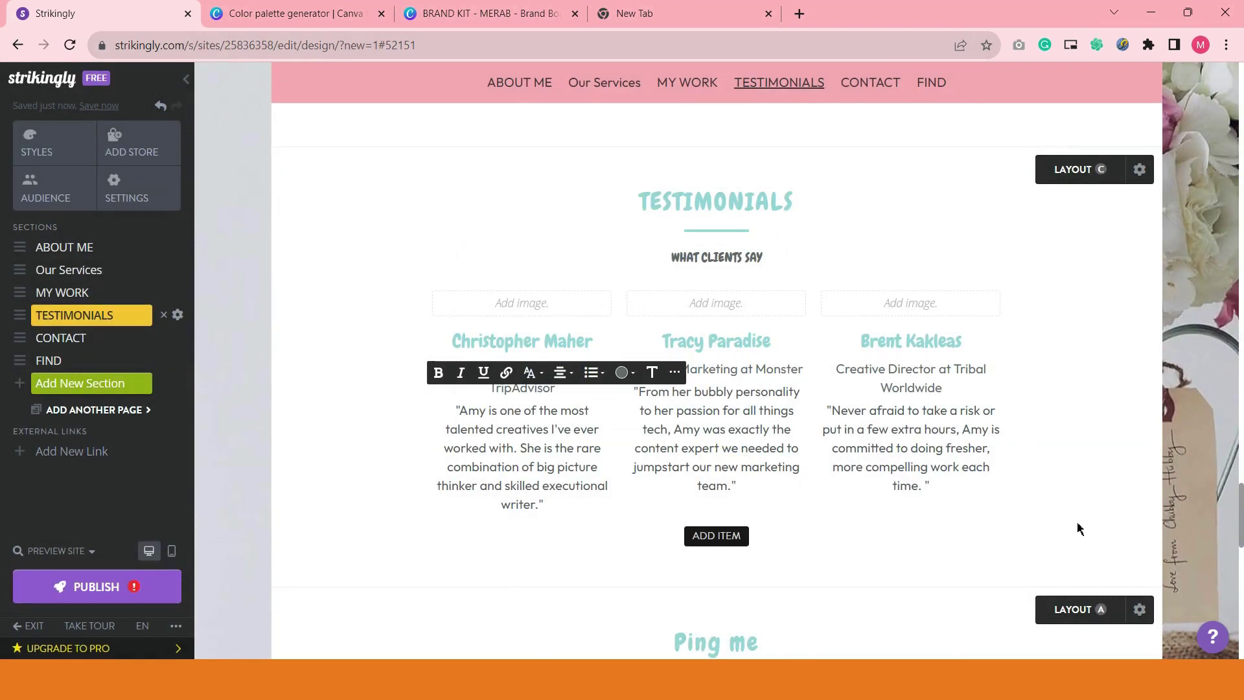
- Replace the "Ping me" heading of the contact section with "Contact Us"
scroll(1079, 528, "down", 1)
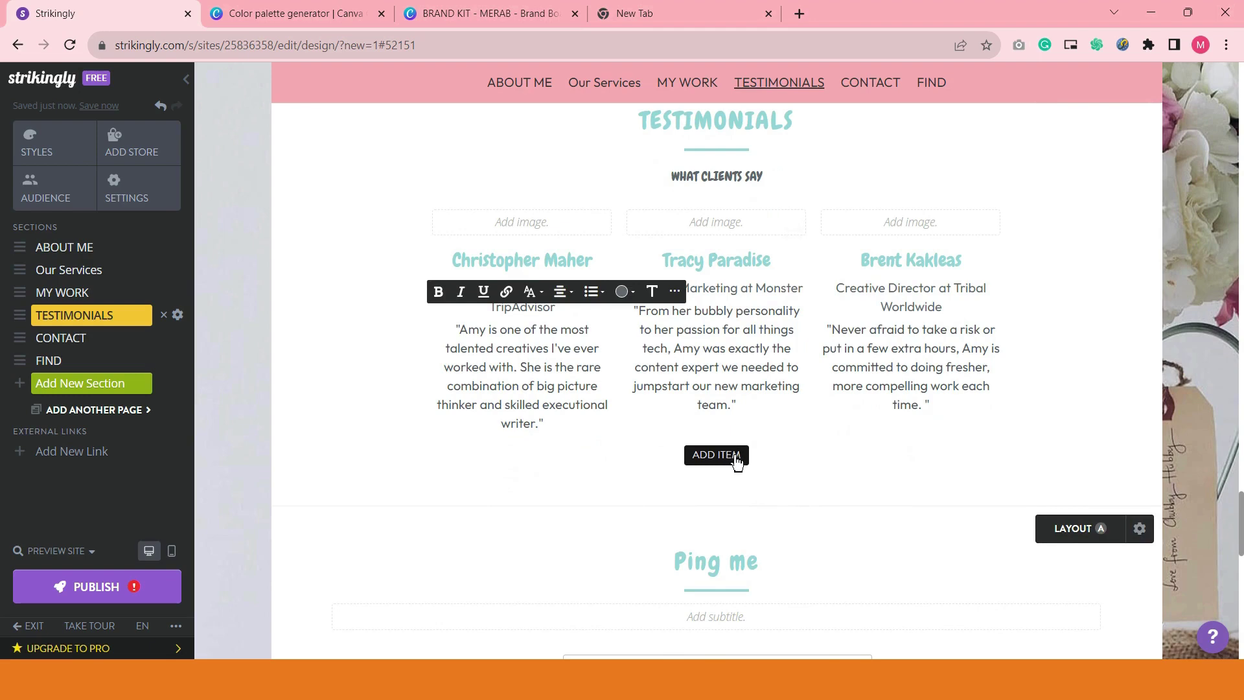
scroll(742, 461, "down", 4)
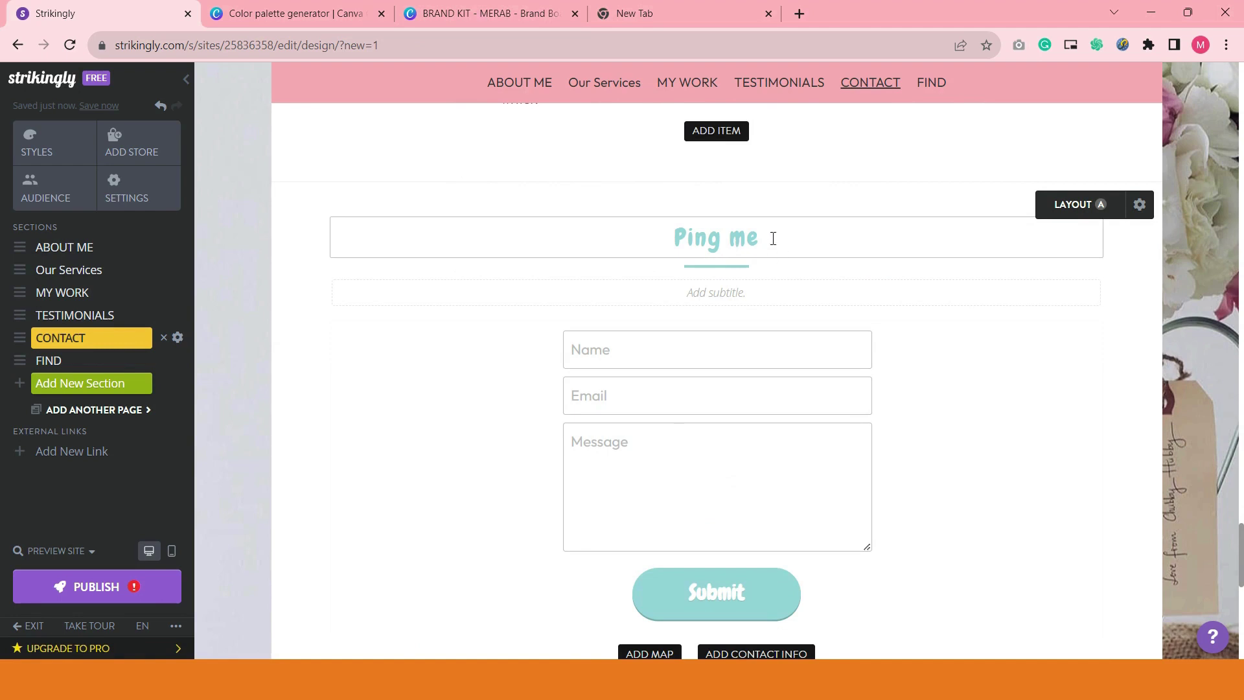
left_click_drag(773, 238, 682, 228)
type("C")
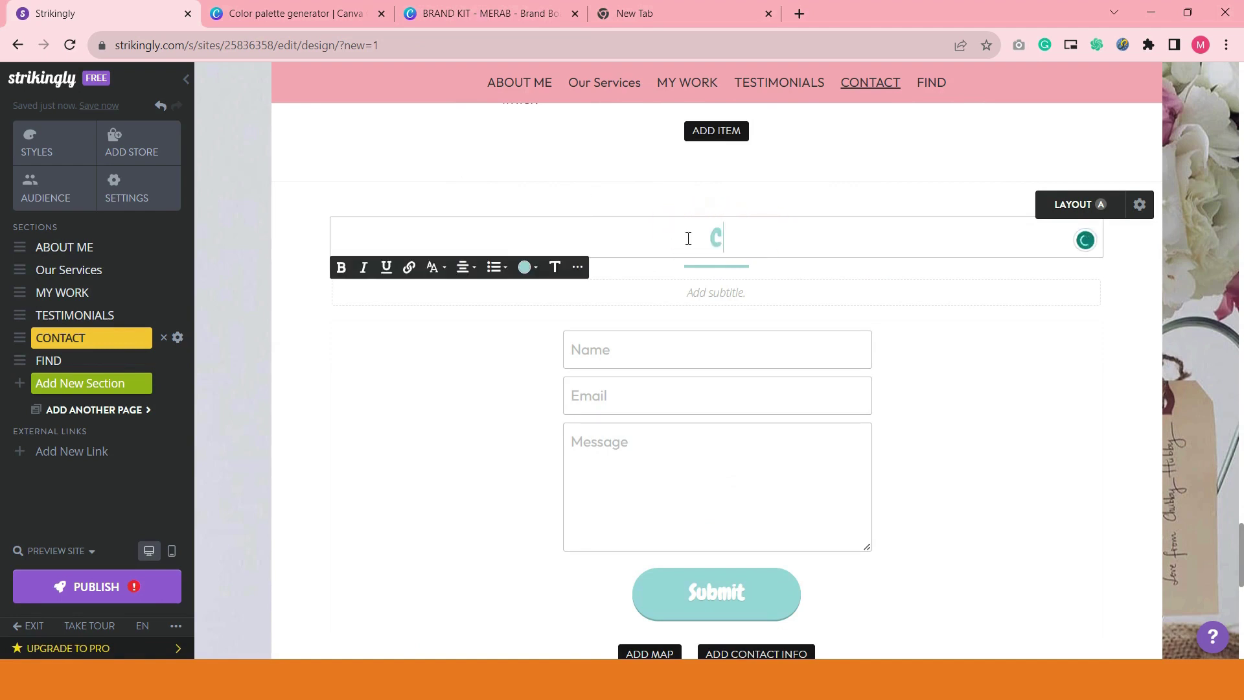
type("ontact Us")
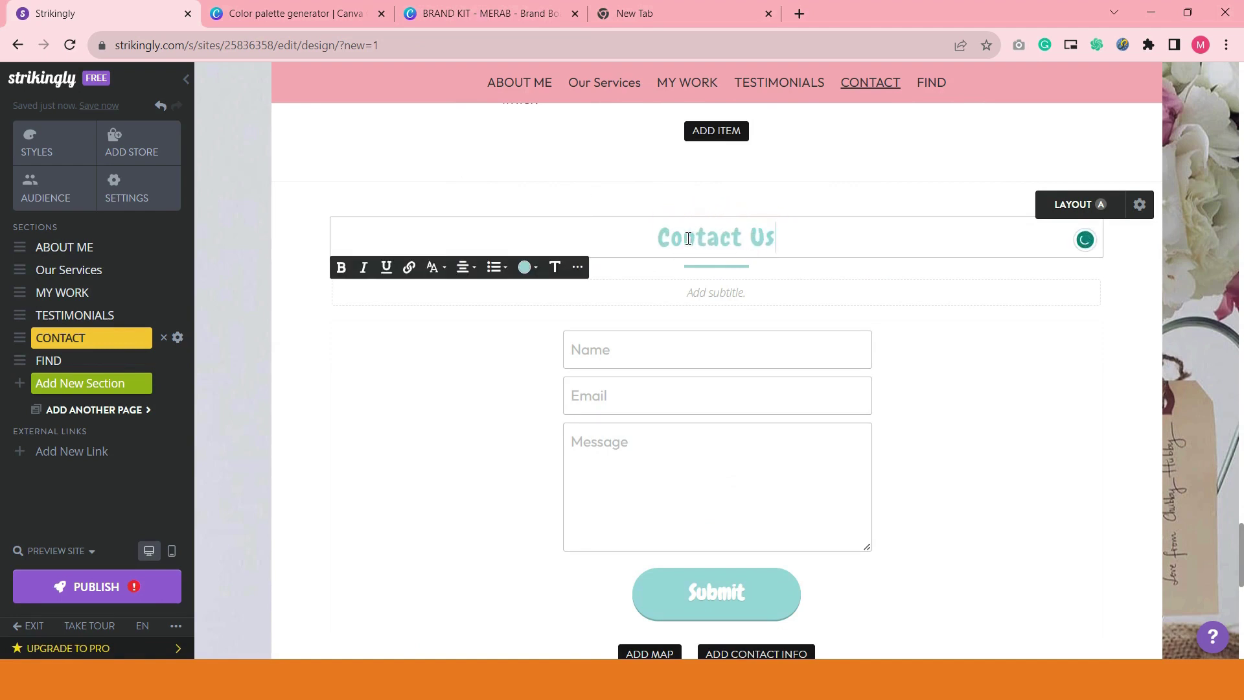
- Review the contact form's settings, including its form name, fields, options and Submit label, and close them without saving
left_click(990, 385)
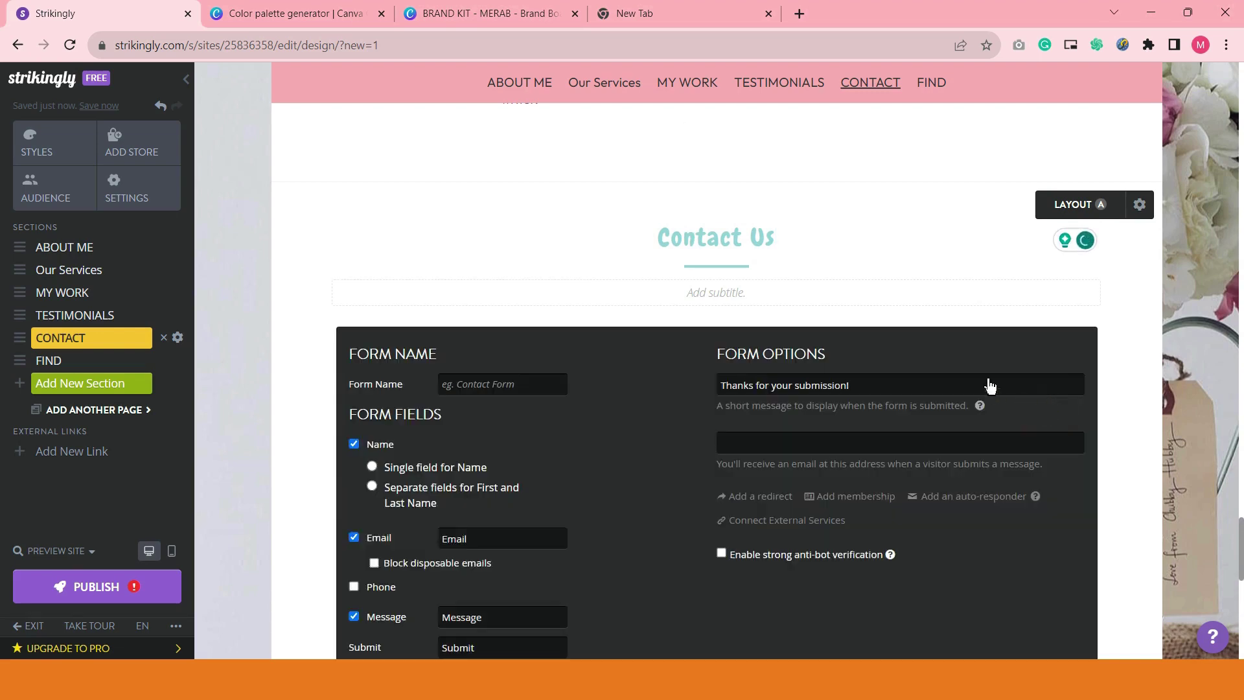
left_click(1127, 353)
scroll(1089, 402, "down", 4)
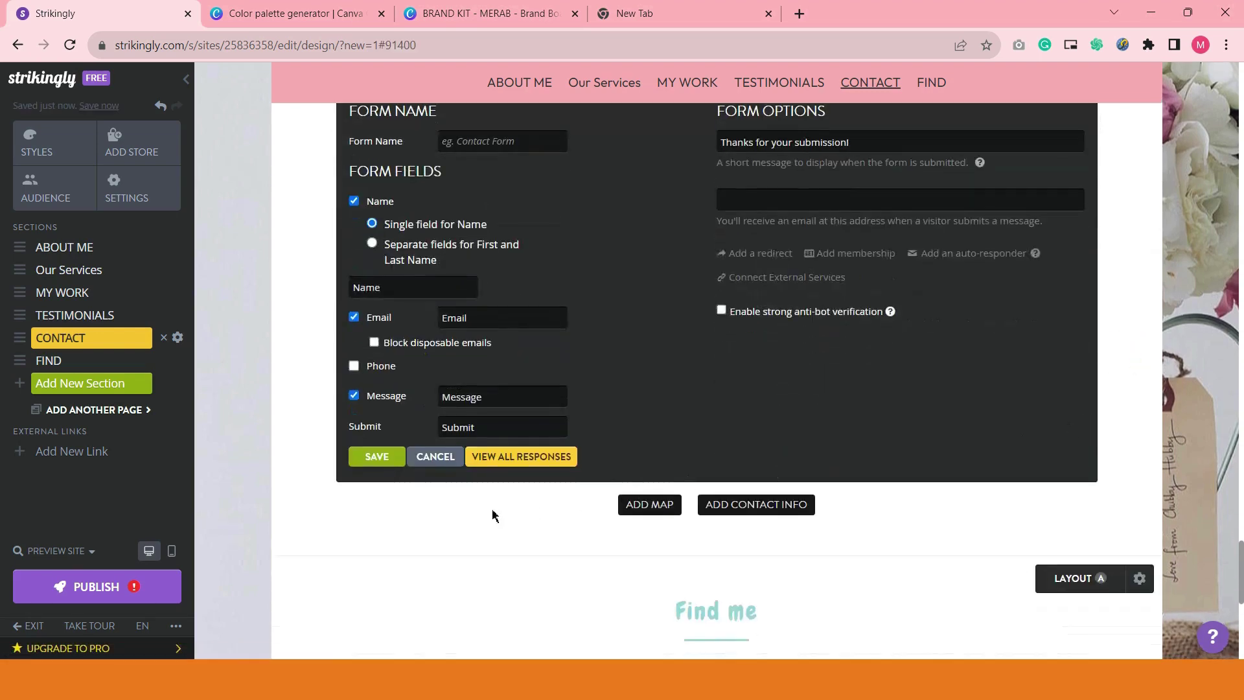
scroll(492, 515, "up", 3)
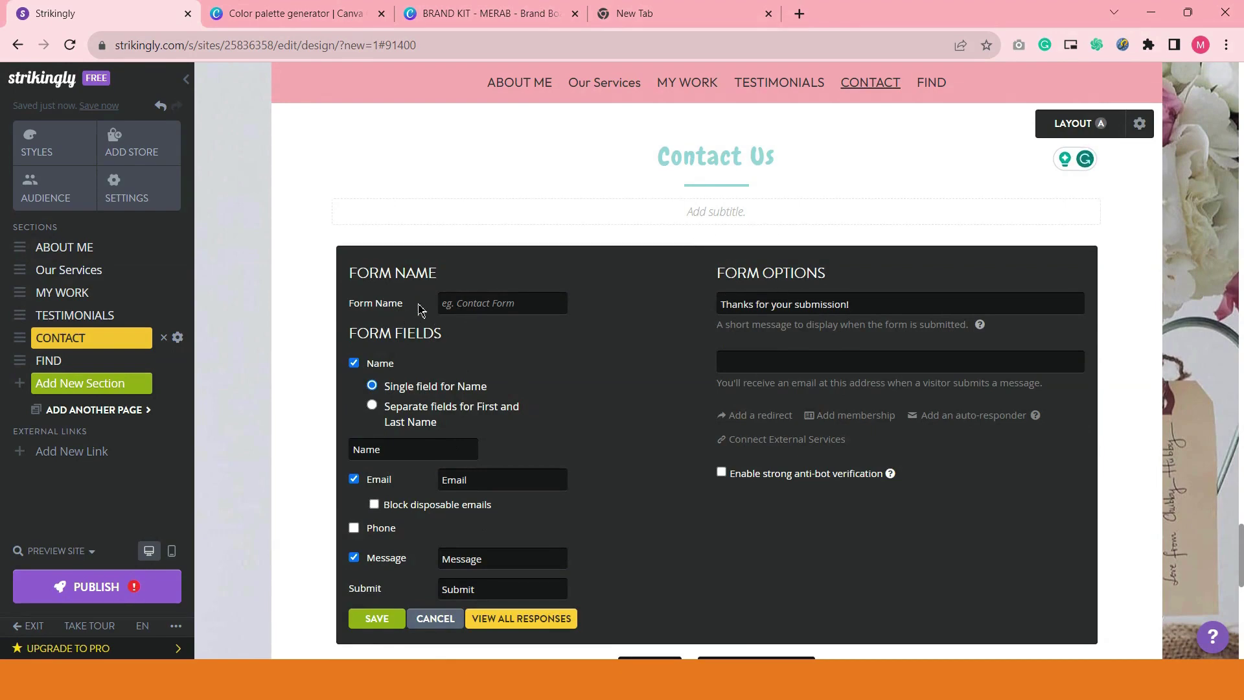
left_click_drag(403, 303, 389, 304)
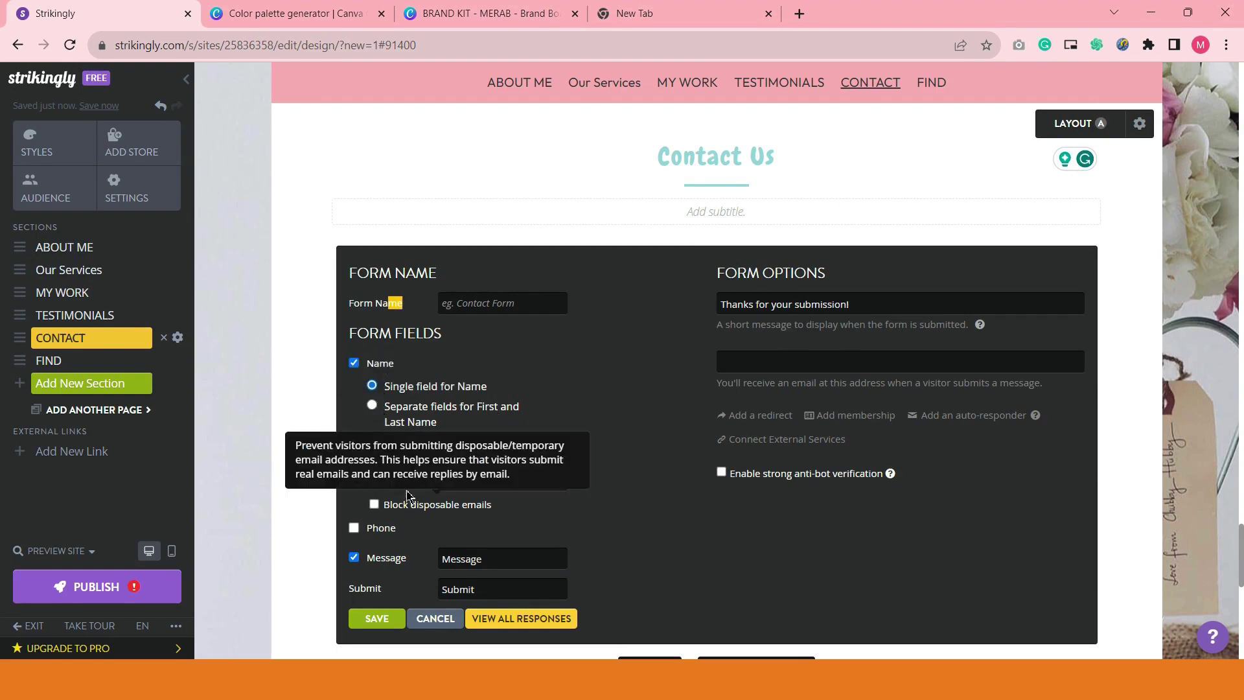
scroll(583, 518, "down", 1)
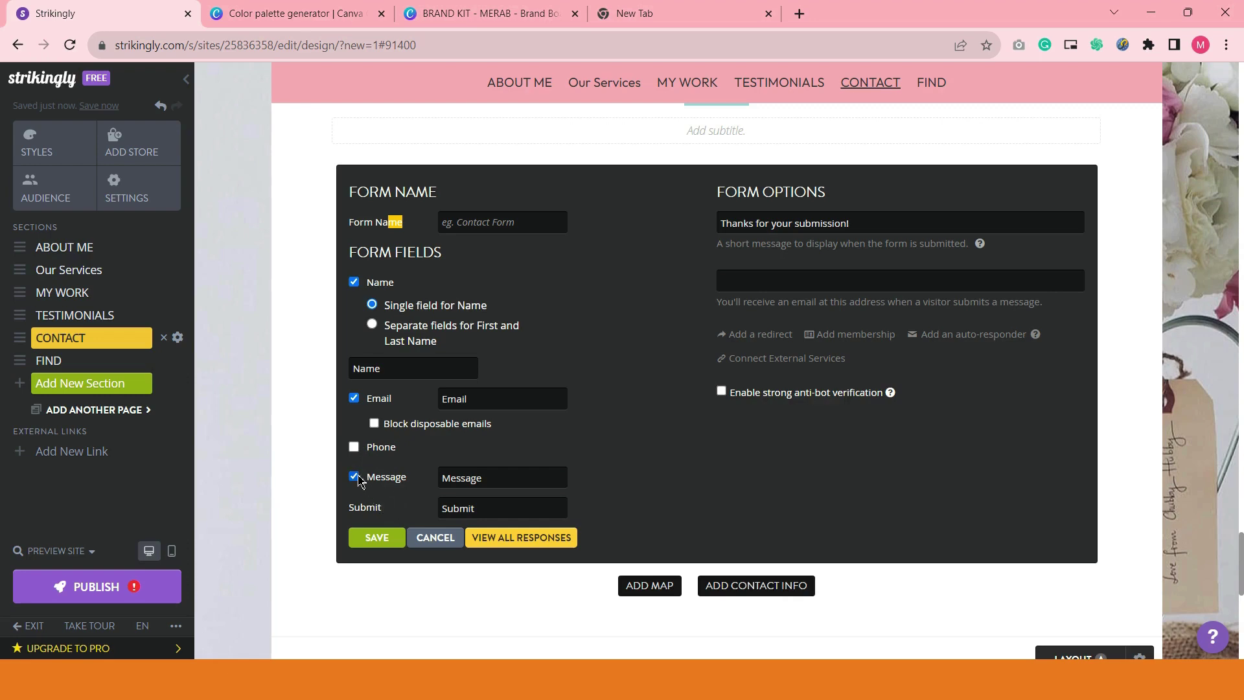
double_click(448, 508)
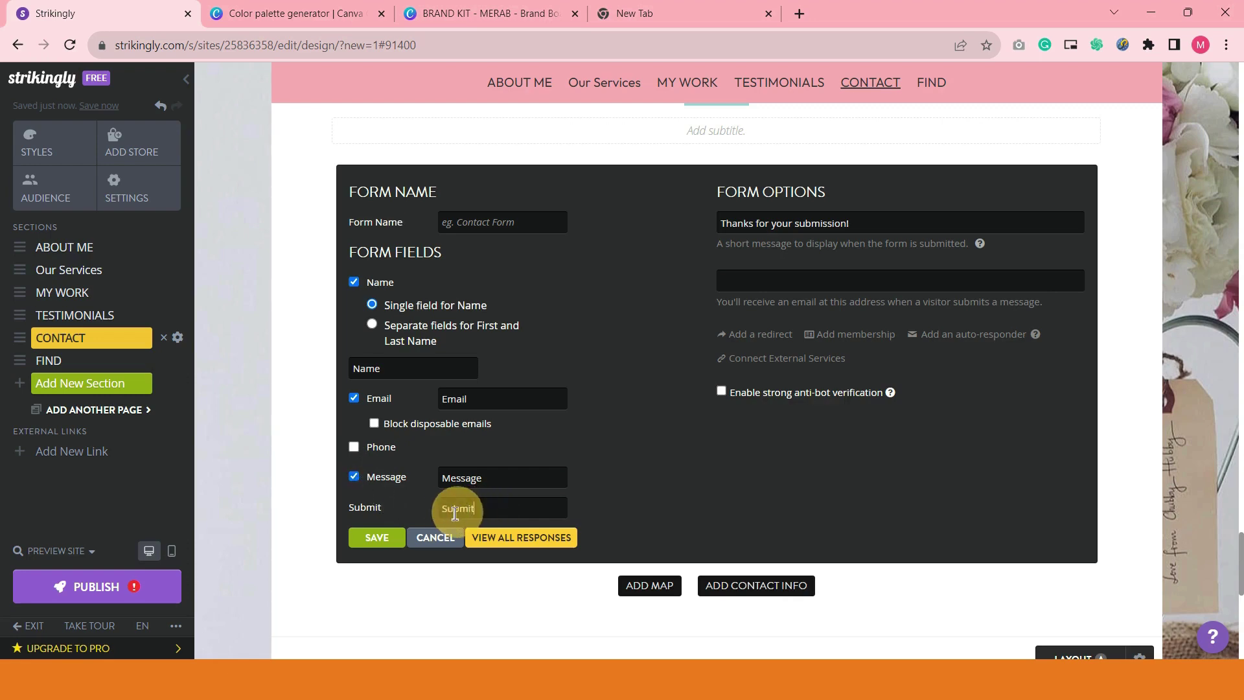
left_click(699, 491)
left_click_drag(479, 508, 447, 508)
left_click(433, 542)
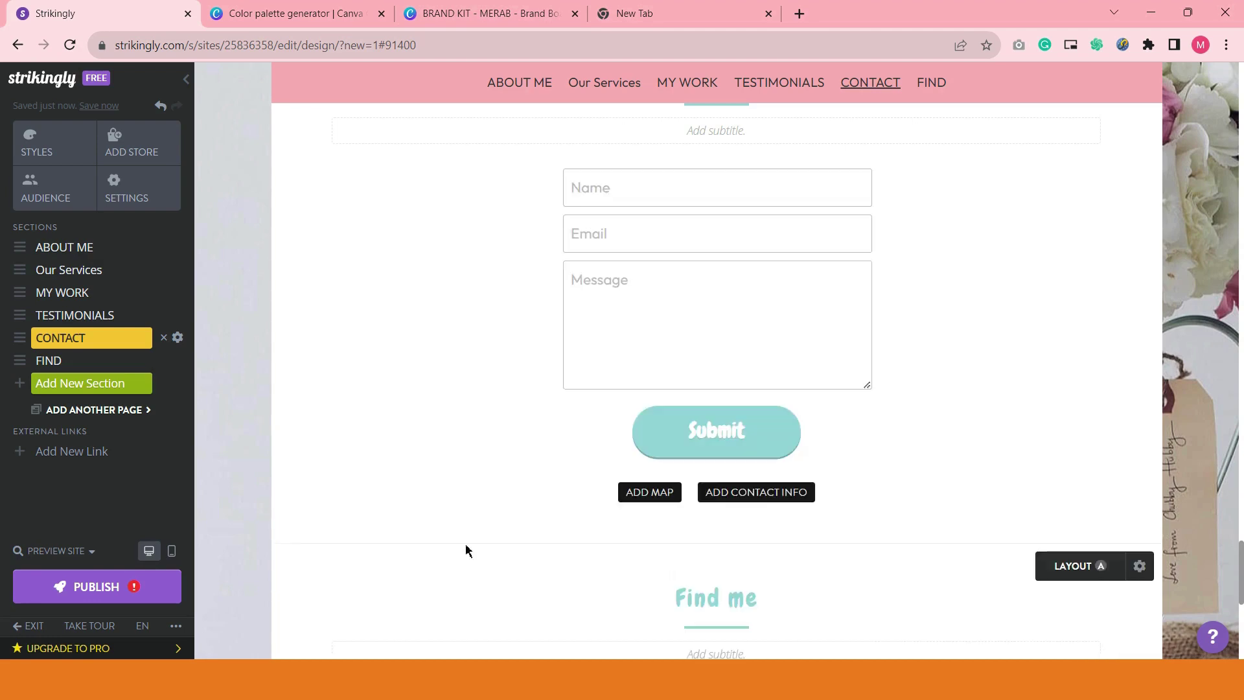
- Open the Facebook icon in the Find me section for editing and reveal its link URL field
scroll(930, 486, "up", 2)
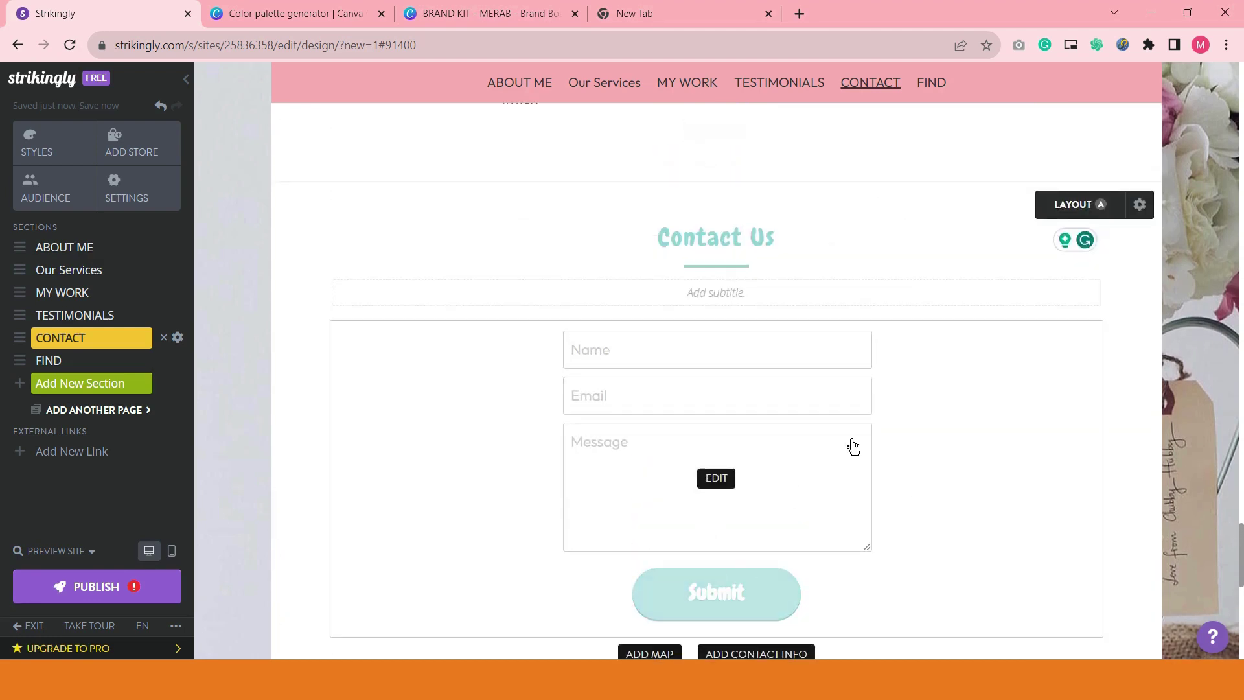
scroll(849, 445, "down", 5)
scroll(792, 452, "down", 3)
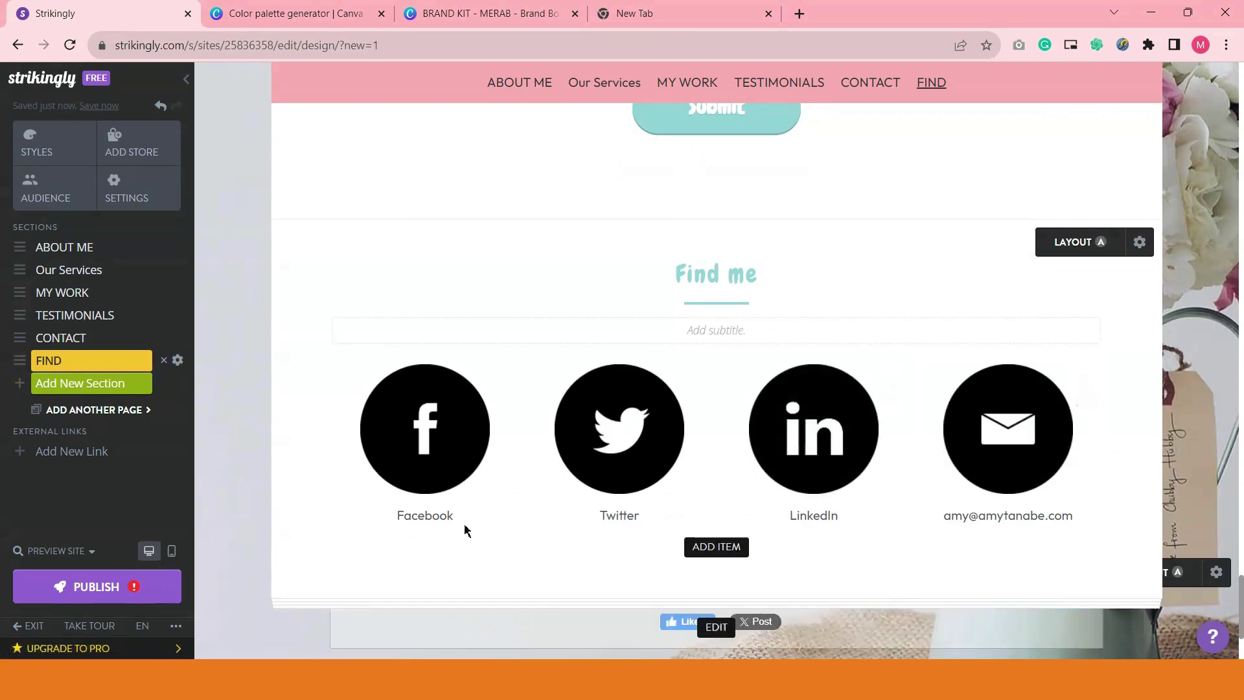
scroll(583, 482, "down", 2)
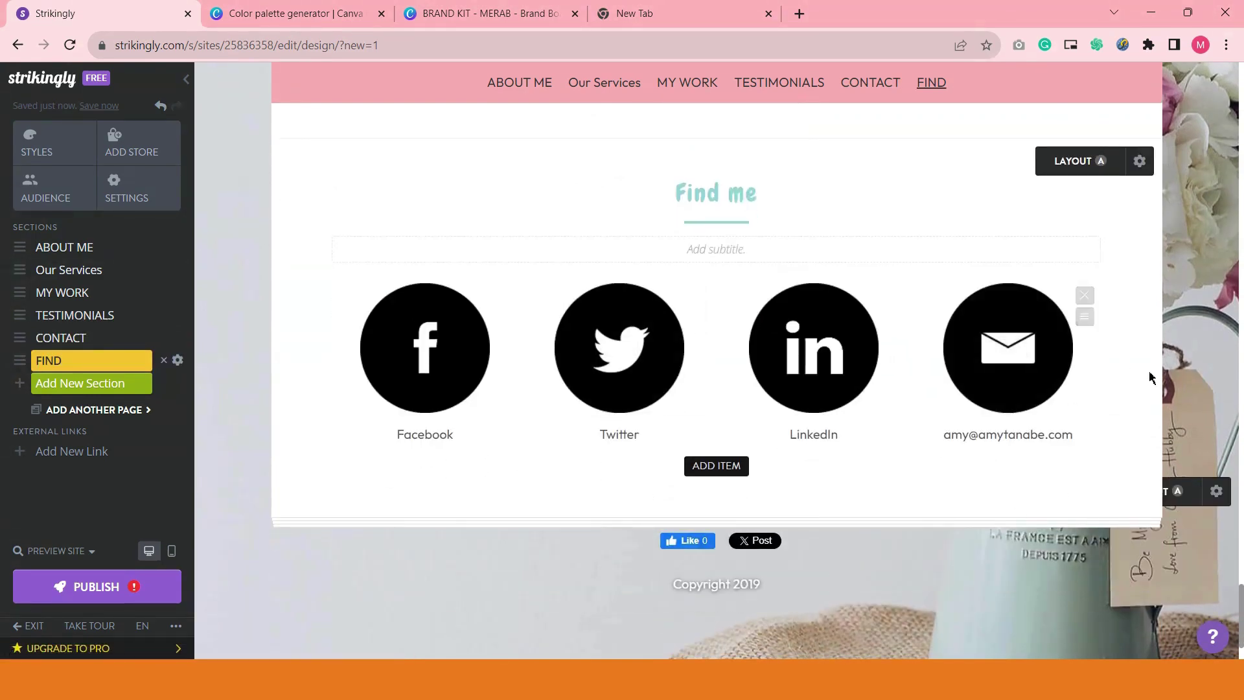
scroll(528, 478, "down", 1)
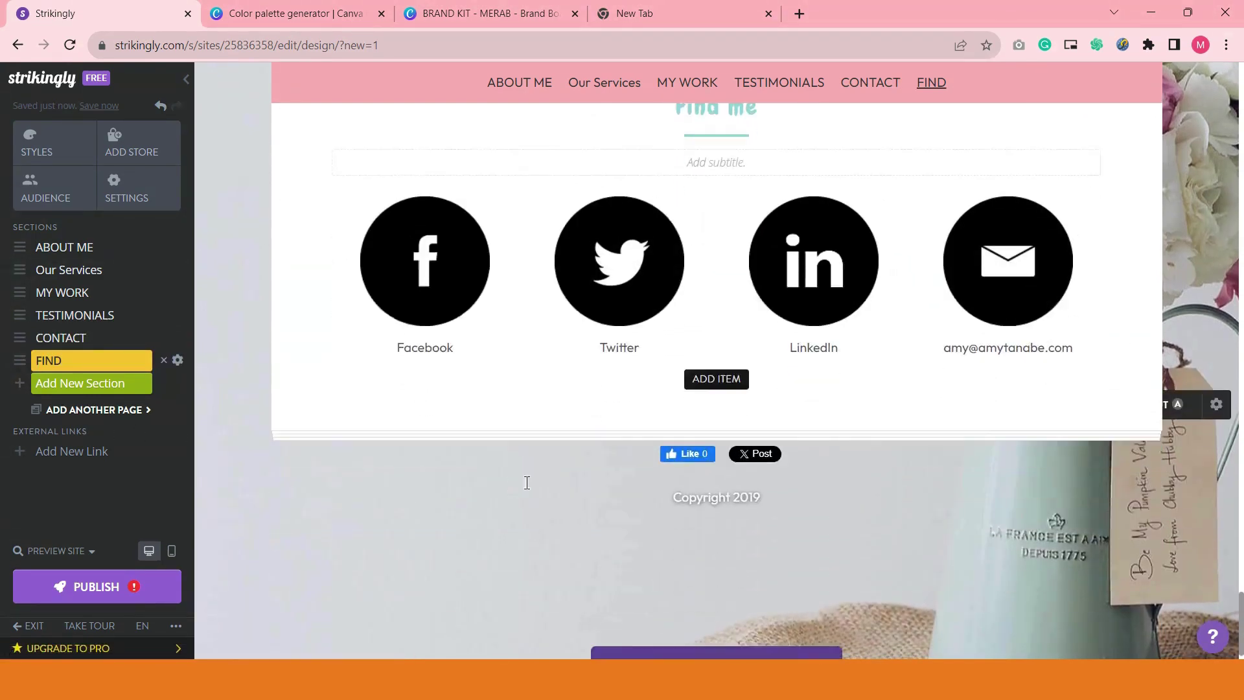
scroll(570, 503, "up", 2)
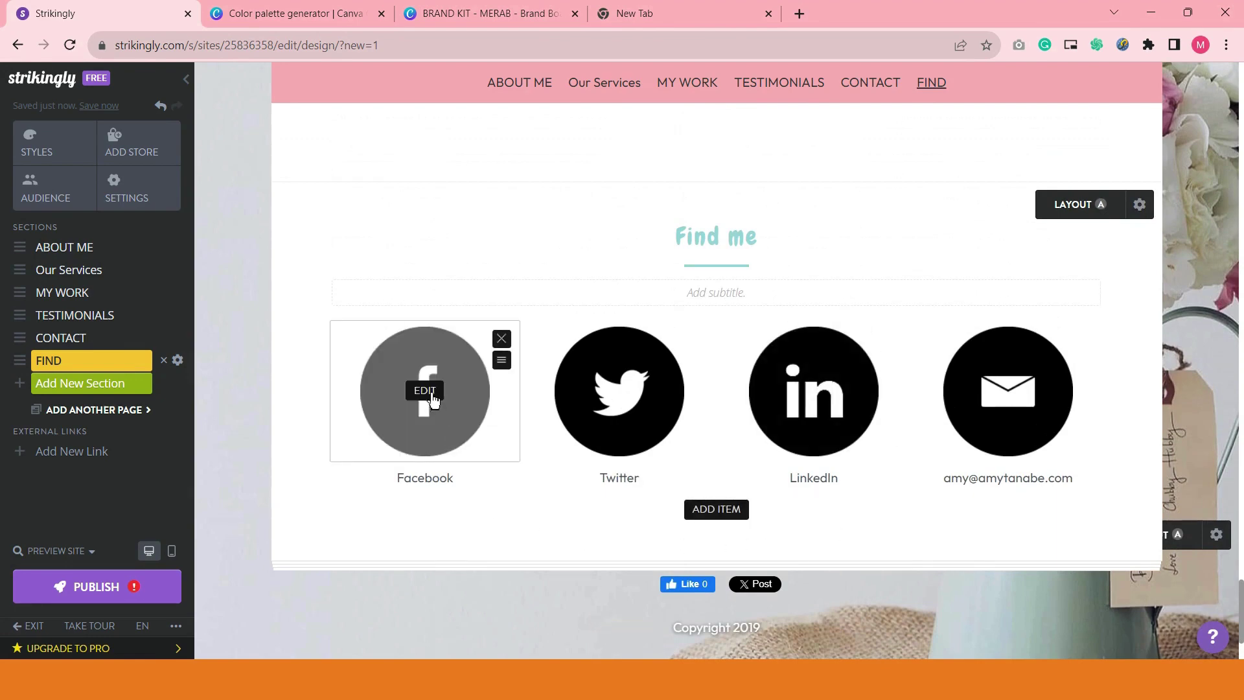
left_click(433, 397)
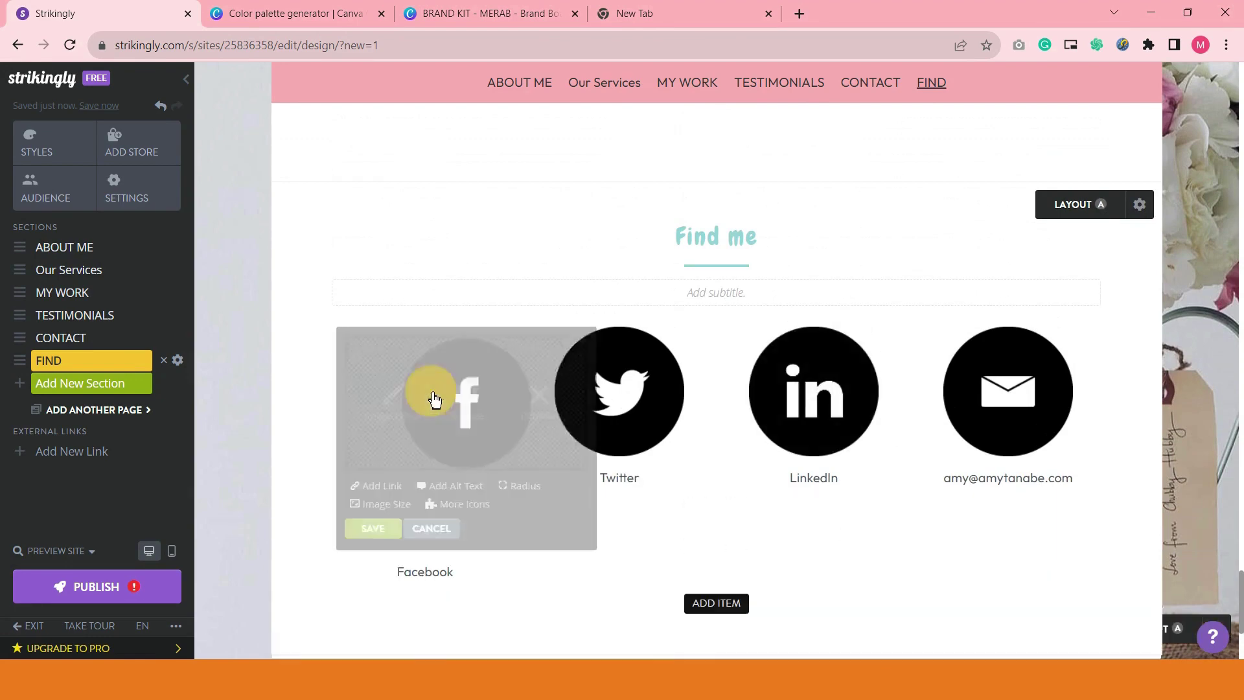
left_click(383, 486)
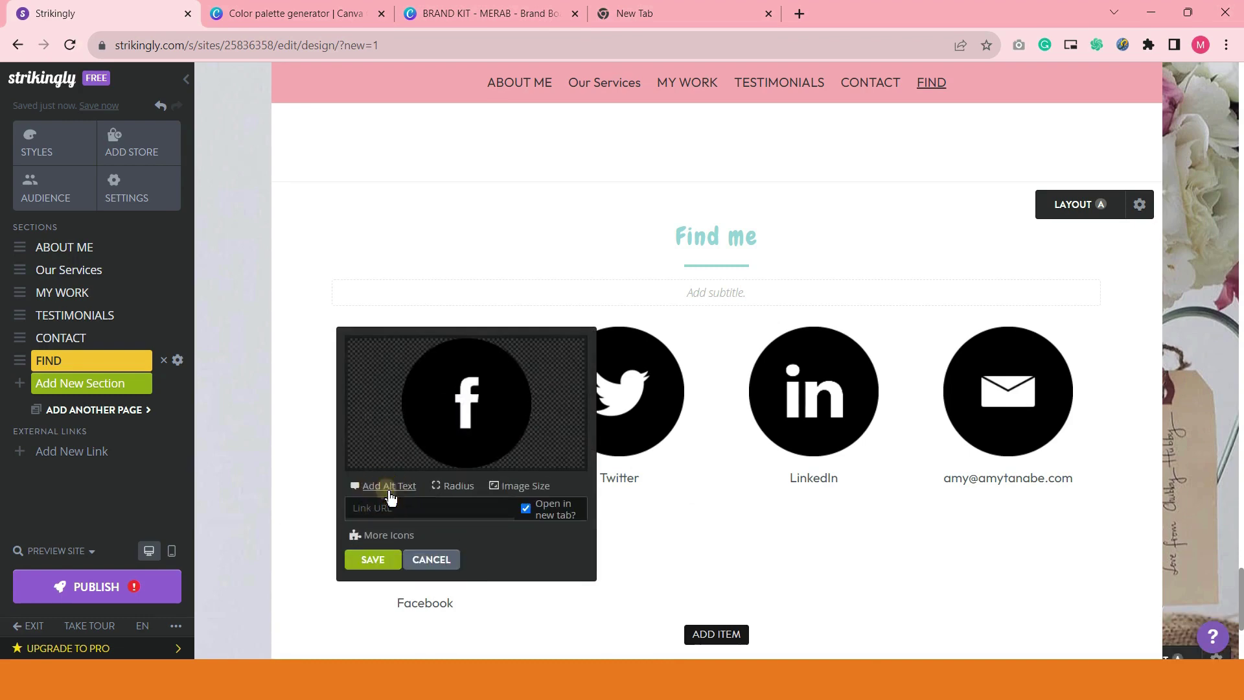
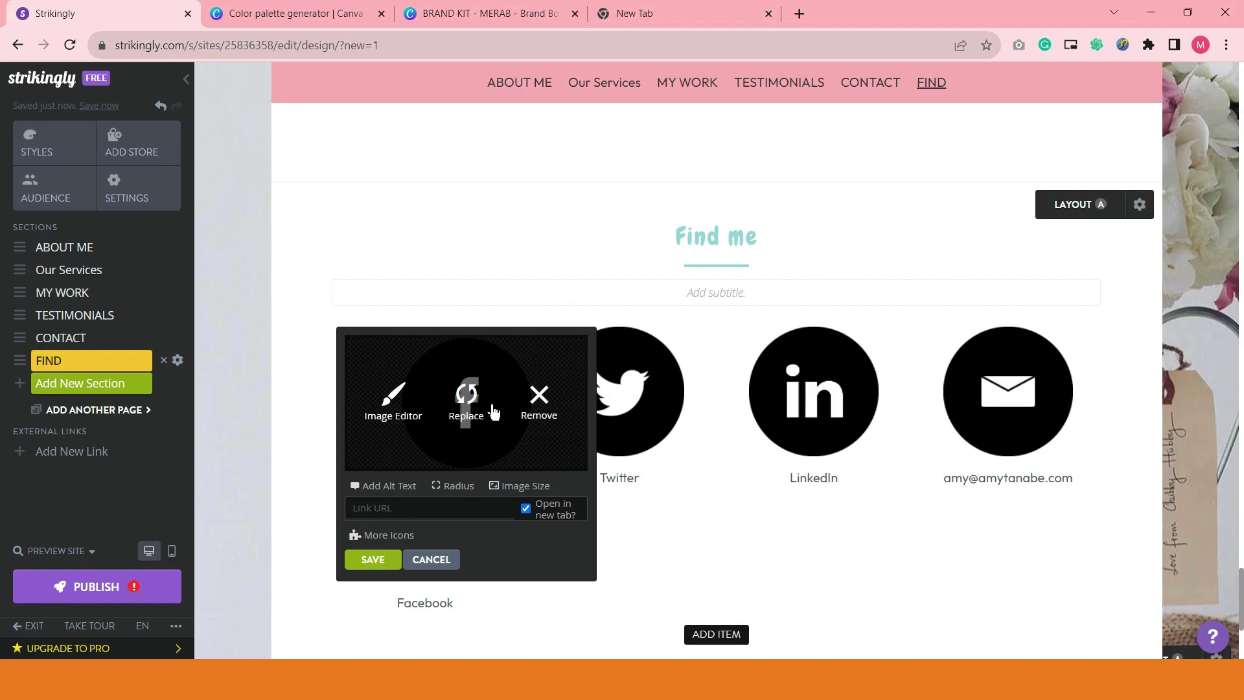
- View the upload options for replacing the Facebook icon and search Google for "free icons" in the spare browser tab
left_click(472, 405)
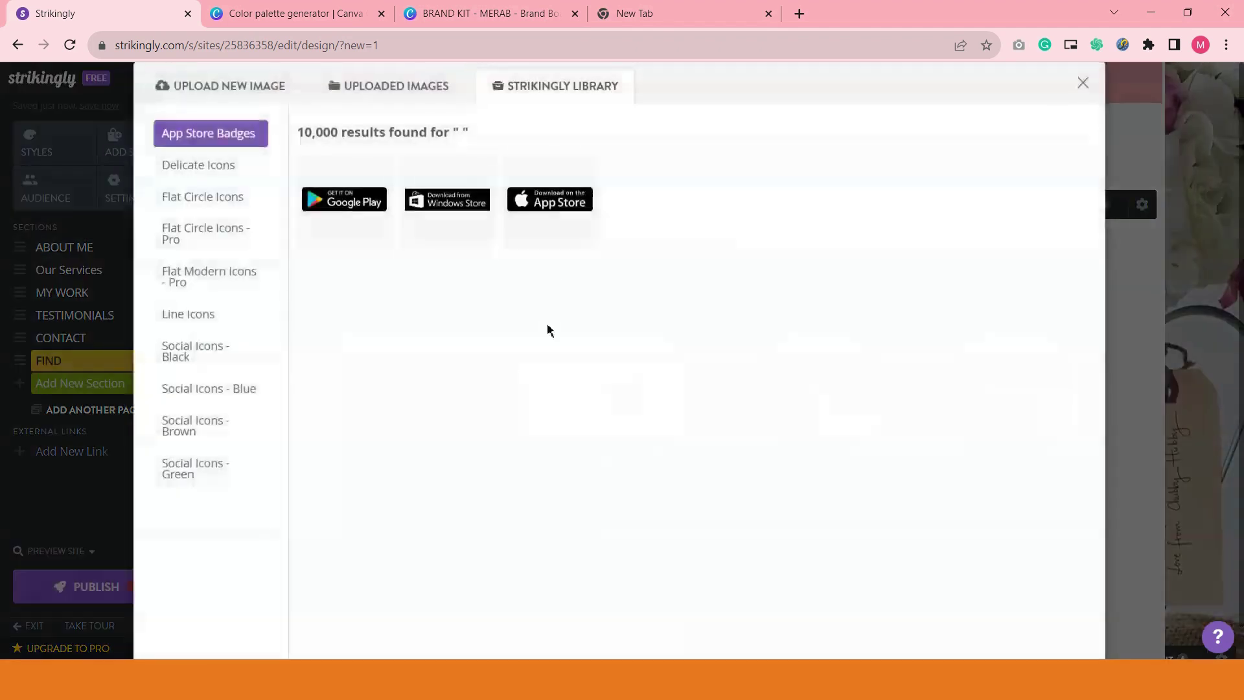
left_click(241, 91)
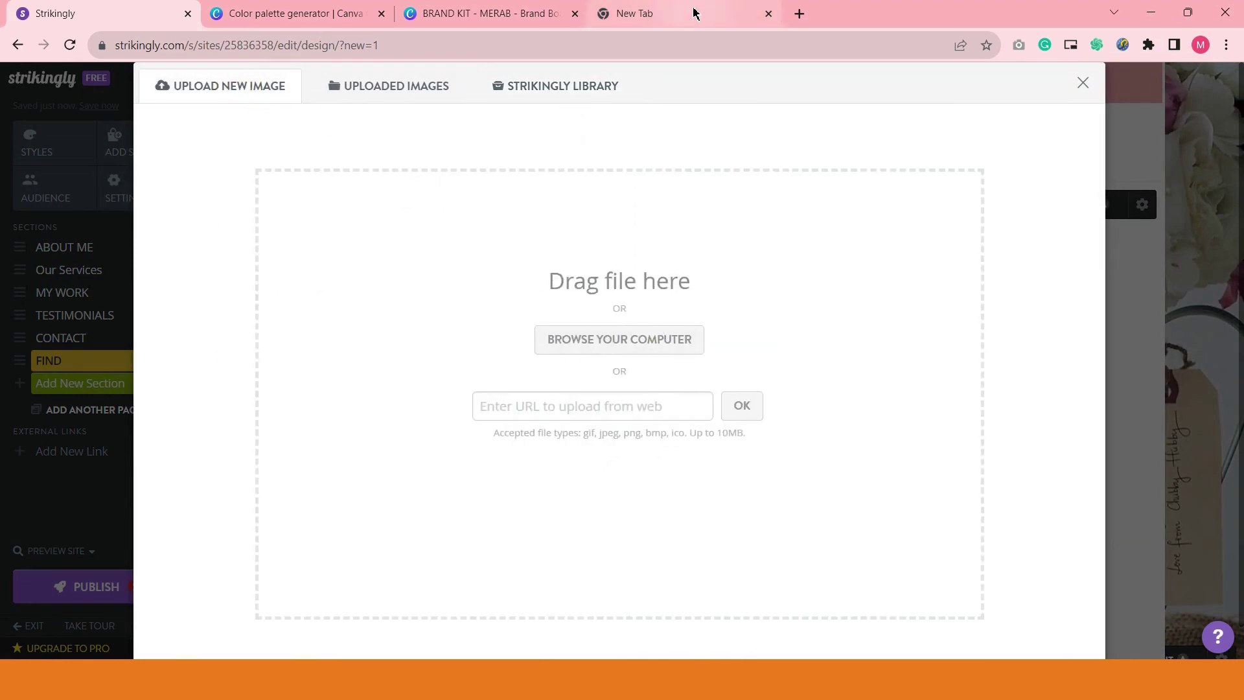
left_click(749, 11)
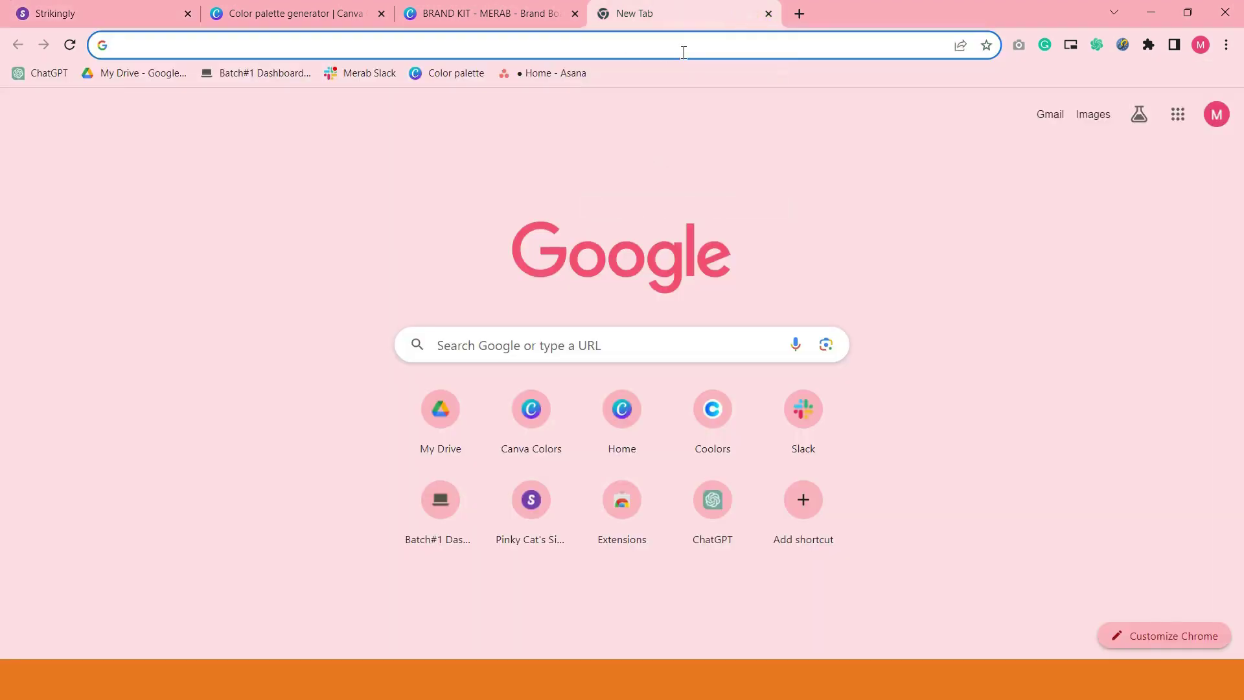
type("ree")
key("BackSpace")
key("BackSpace")
key("BackSpace")
type("fr")
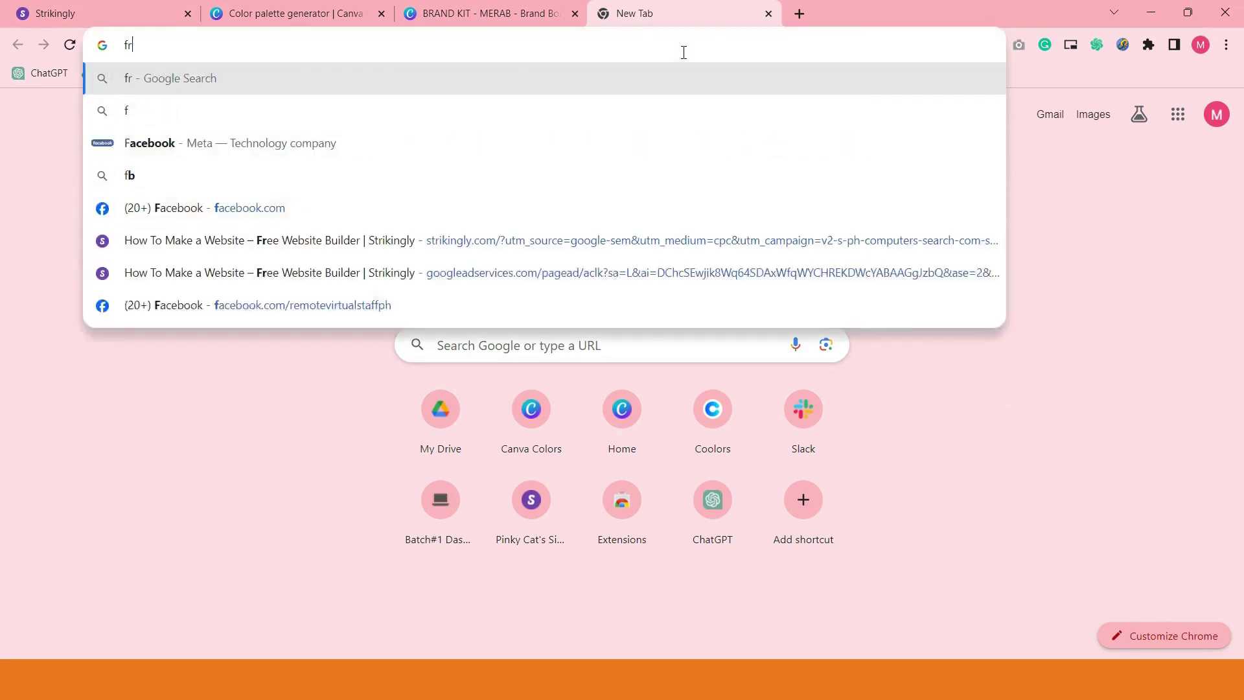
type("ee icon")
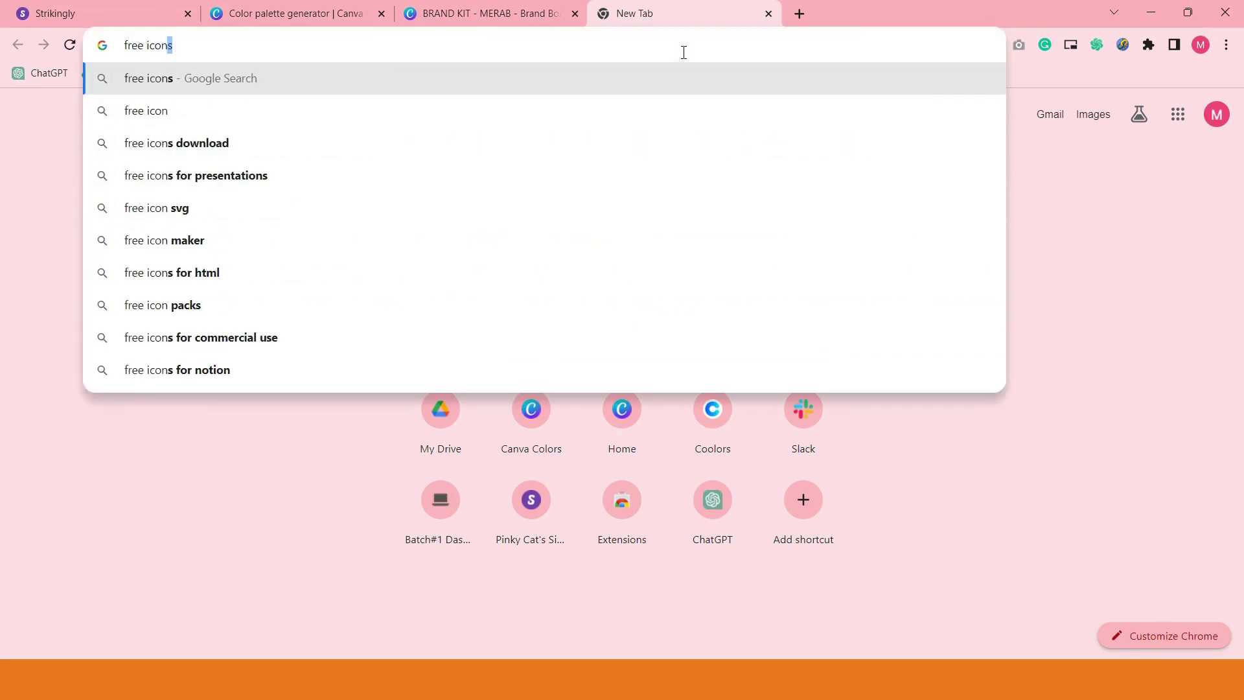
type("s")
key("Return")
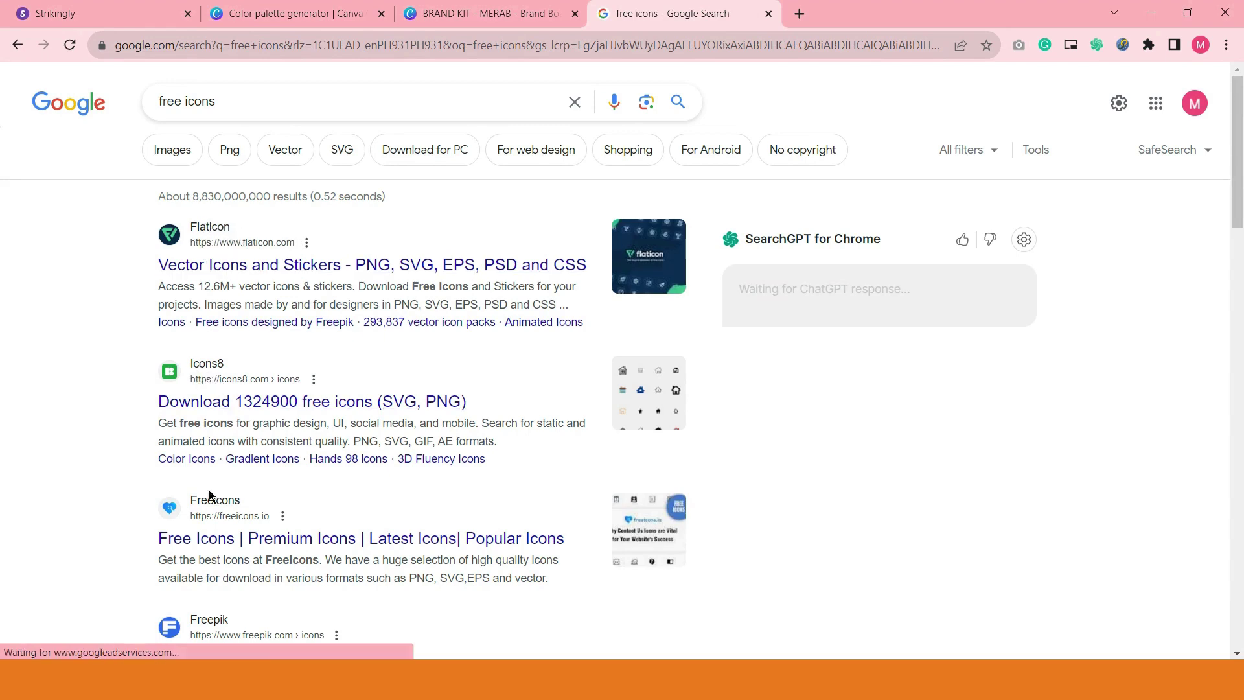
scroll(258, 552, "down", 3)
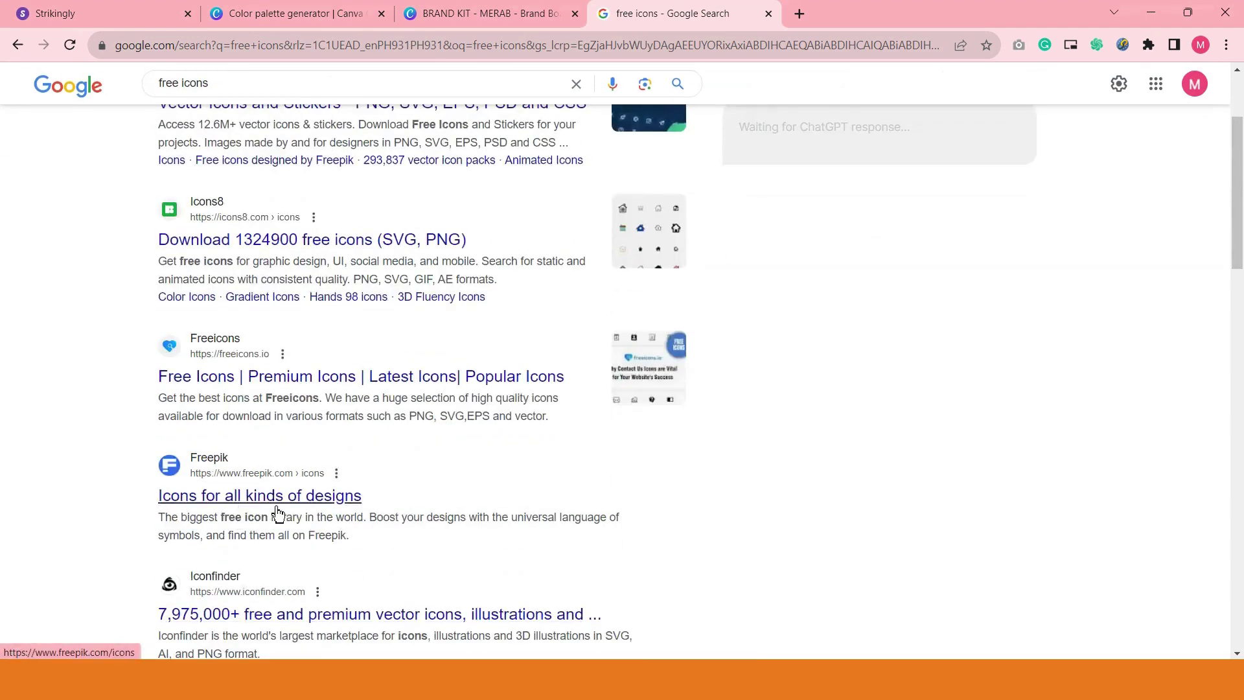
scroll(278, 514, "up", 3)
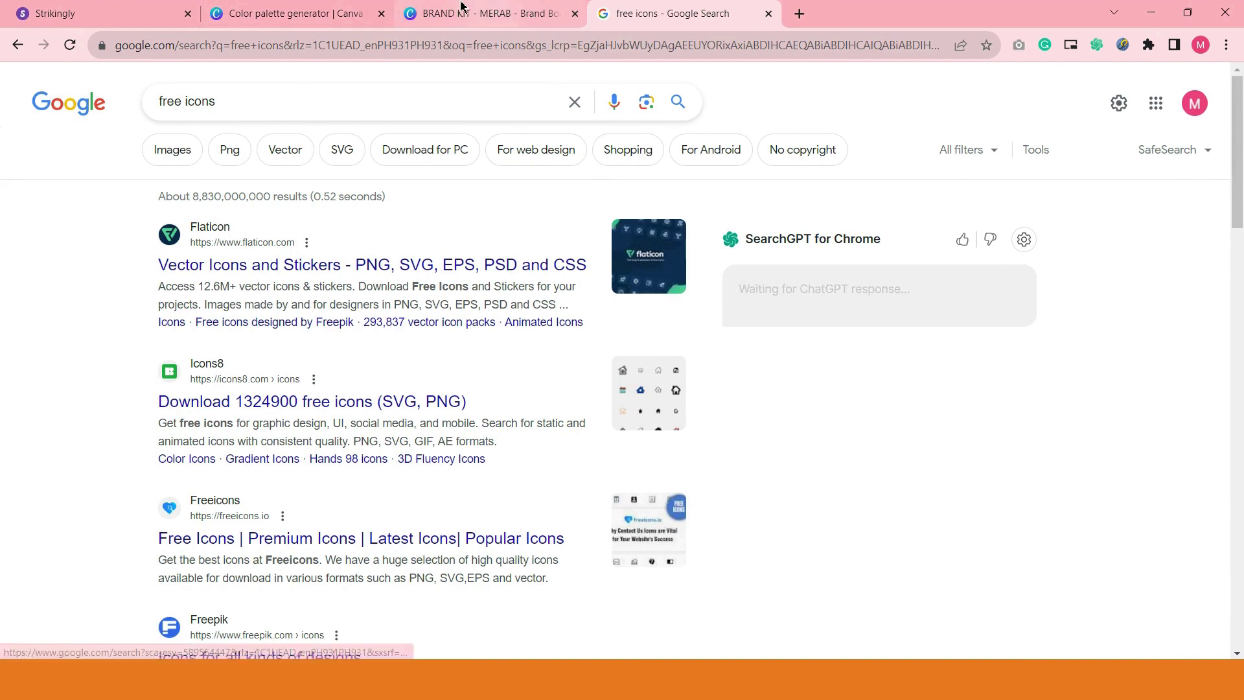
- Return to the site editor and browse the Strikingly library's flat circle, line and social icon sets for a replacement icon
left_click(160, 6)
left_click(581, 86)
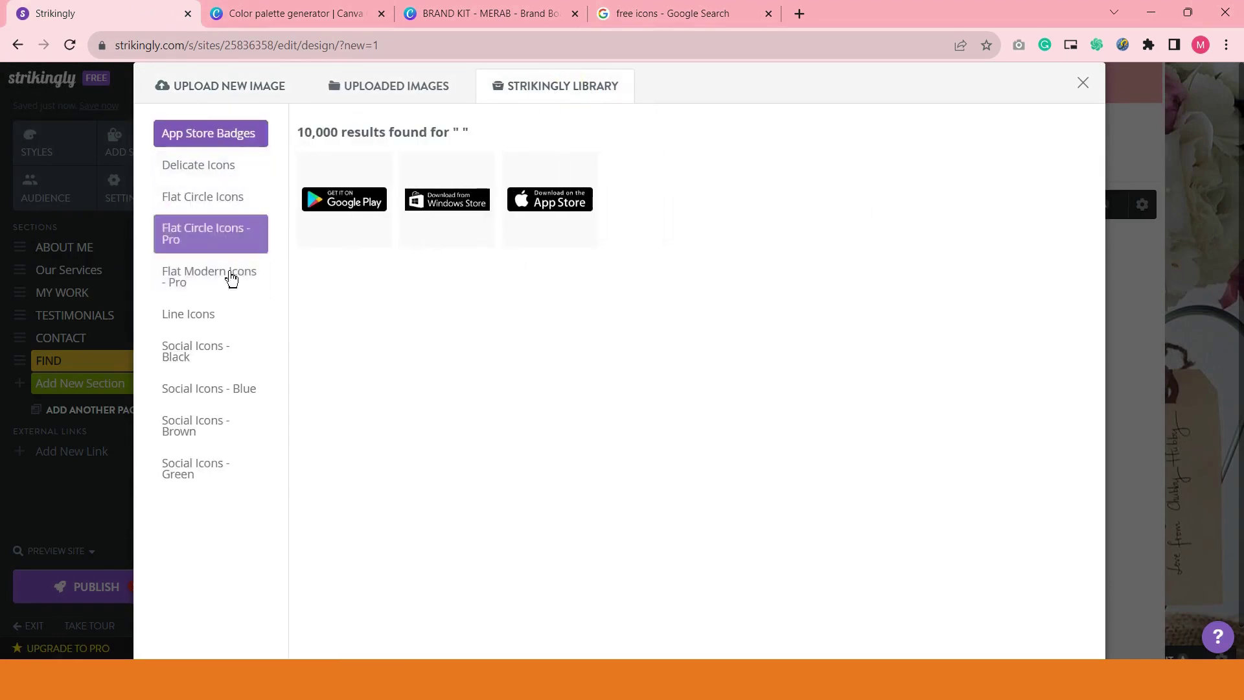
left_click(216, 201)
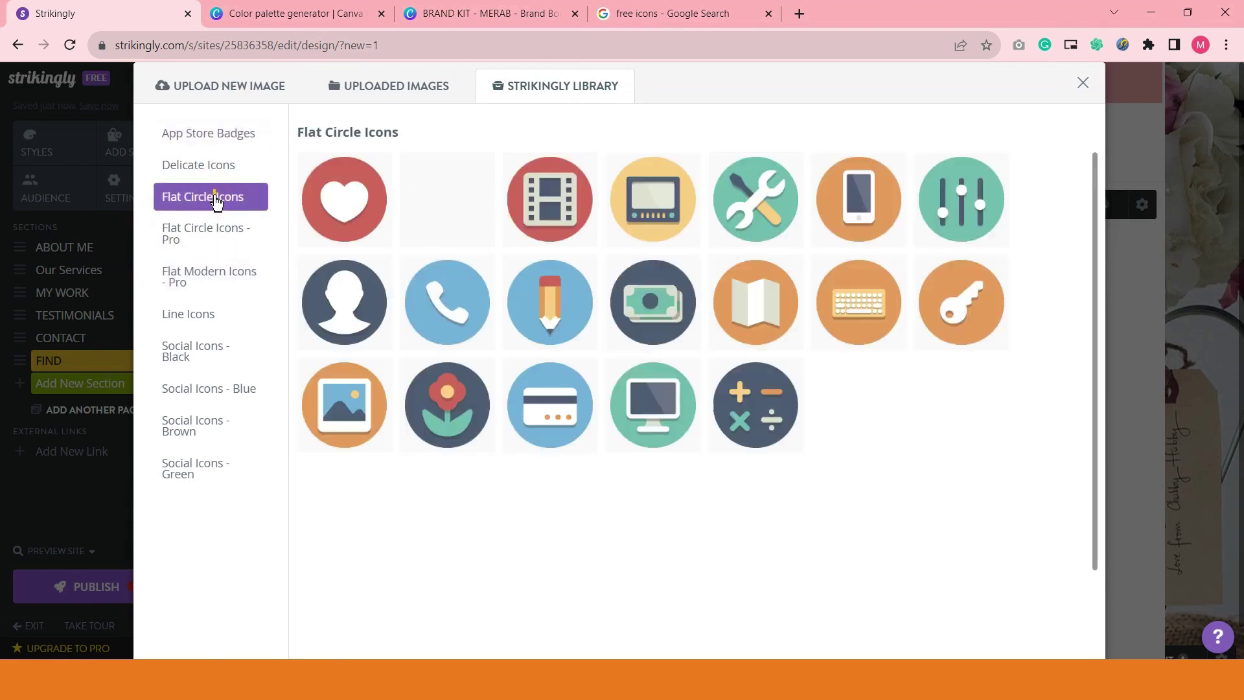
left_click(218, 250)
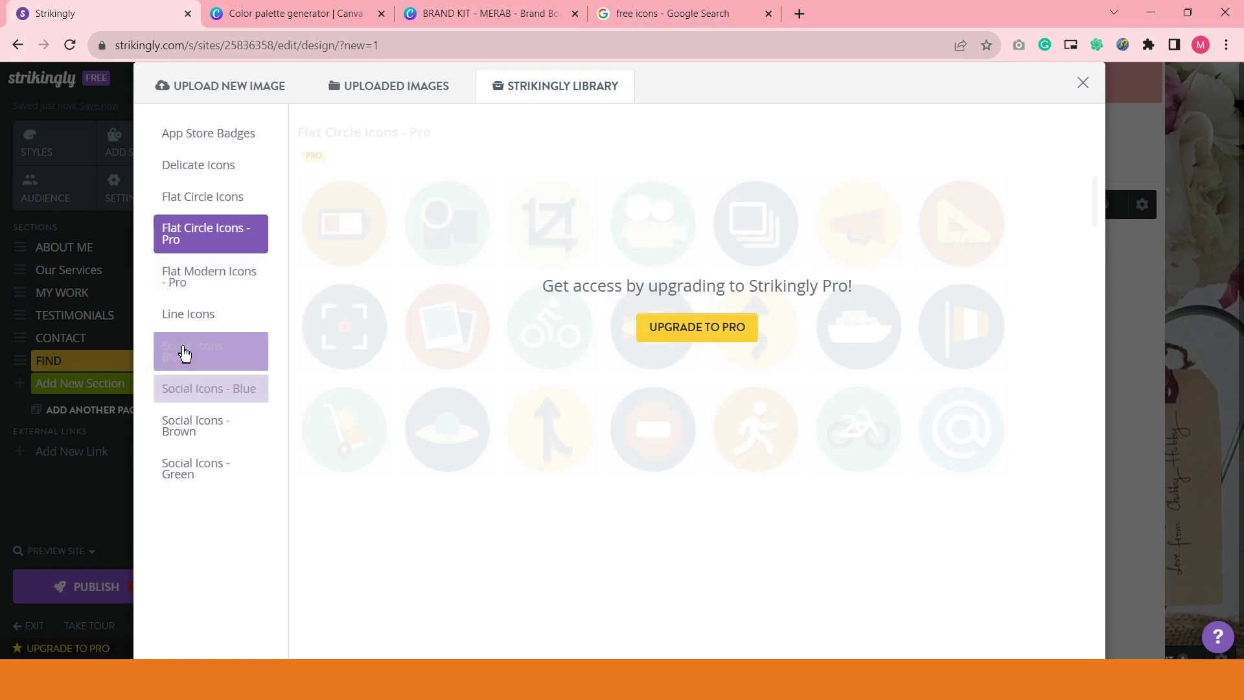
left_click(197, 317)
left_click(210, 168)
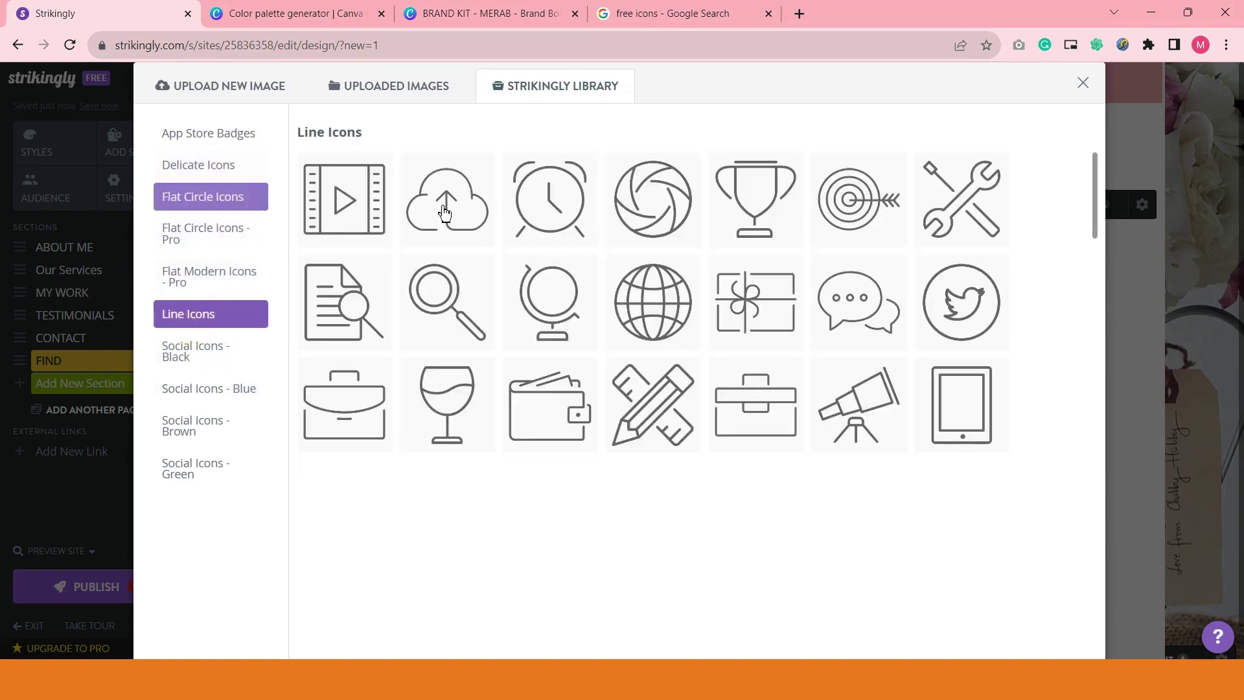
left_click(204, 355)
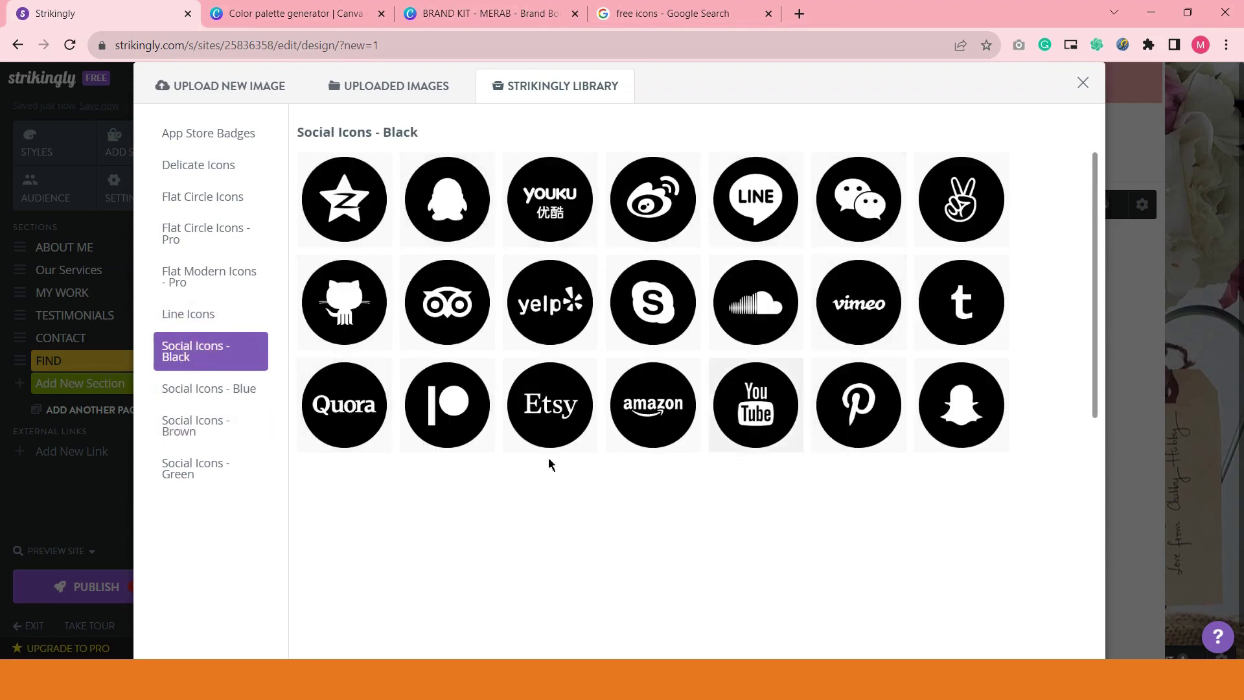
left_click(220, 402)
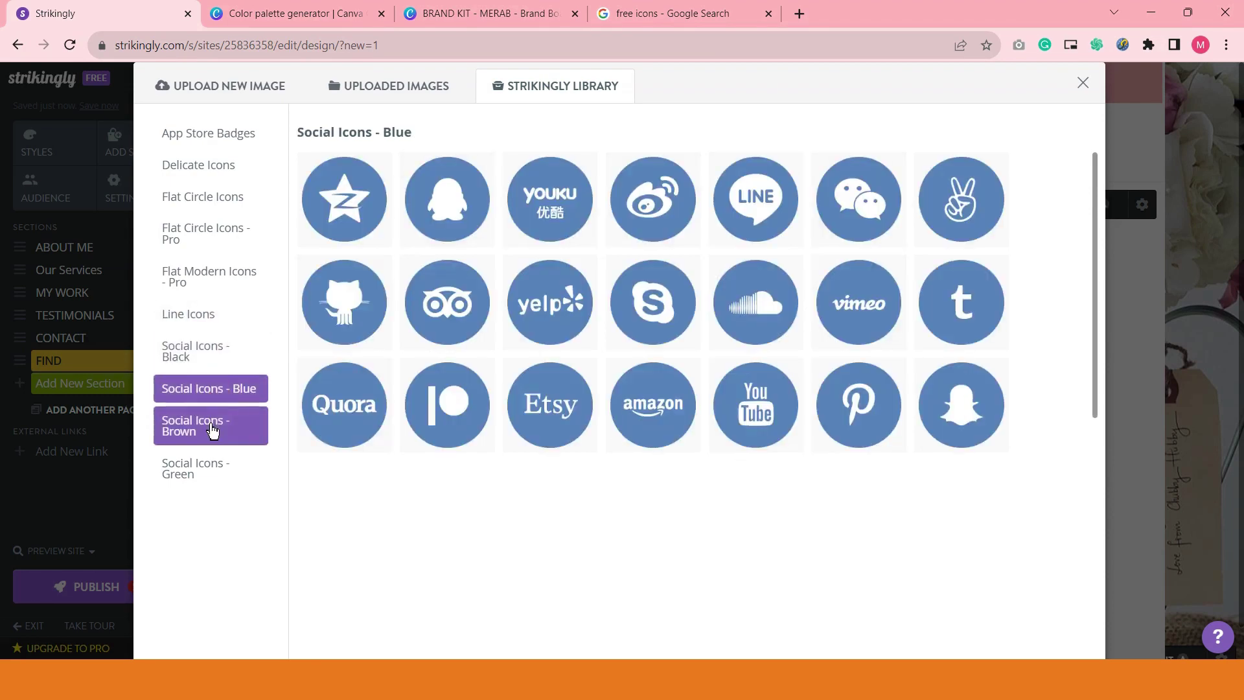
left_click(211, 431)
left_click(208, 467)
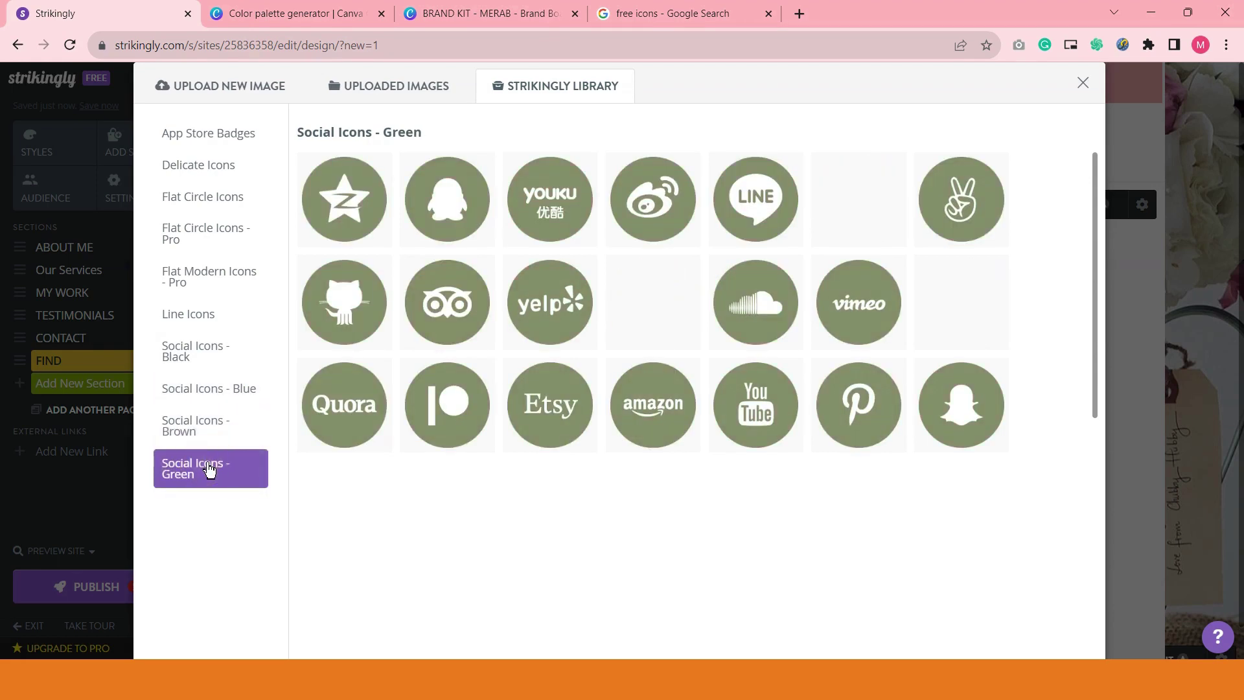
- Replace the Facebook item's icon with the YouTube icon from the Social Icons - Blue set
left_click(209, 424)
left_click(220, 392)
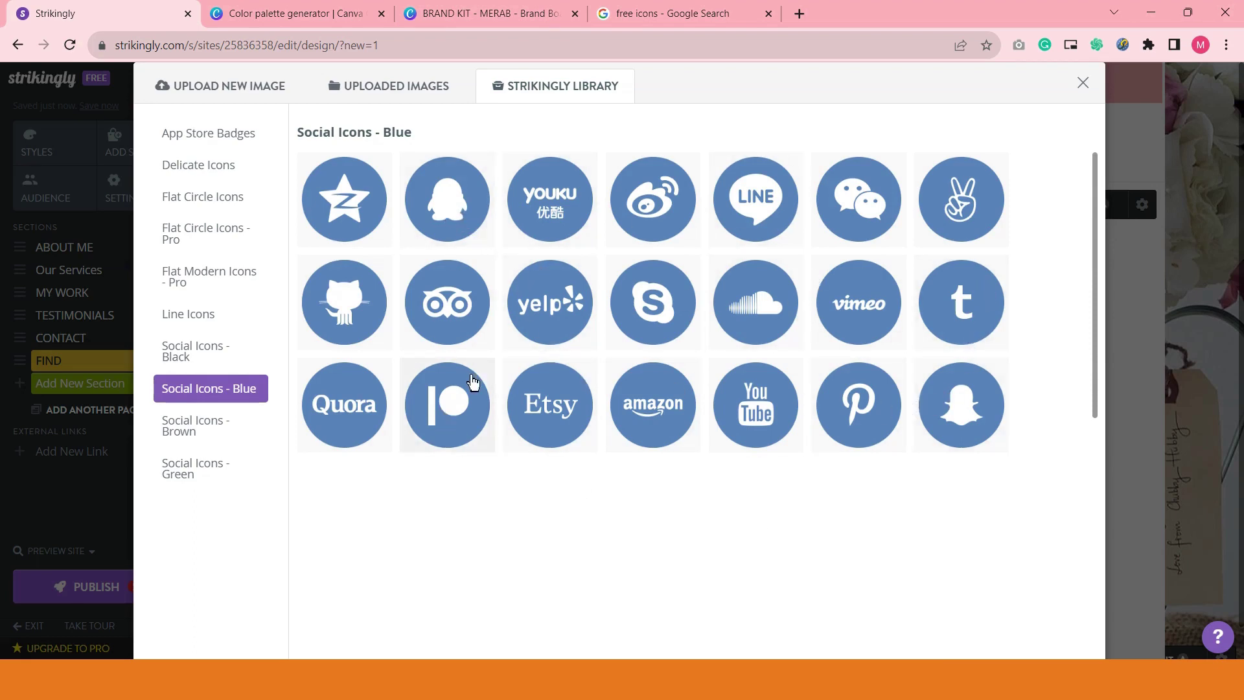
left_click(753, 420)
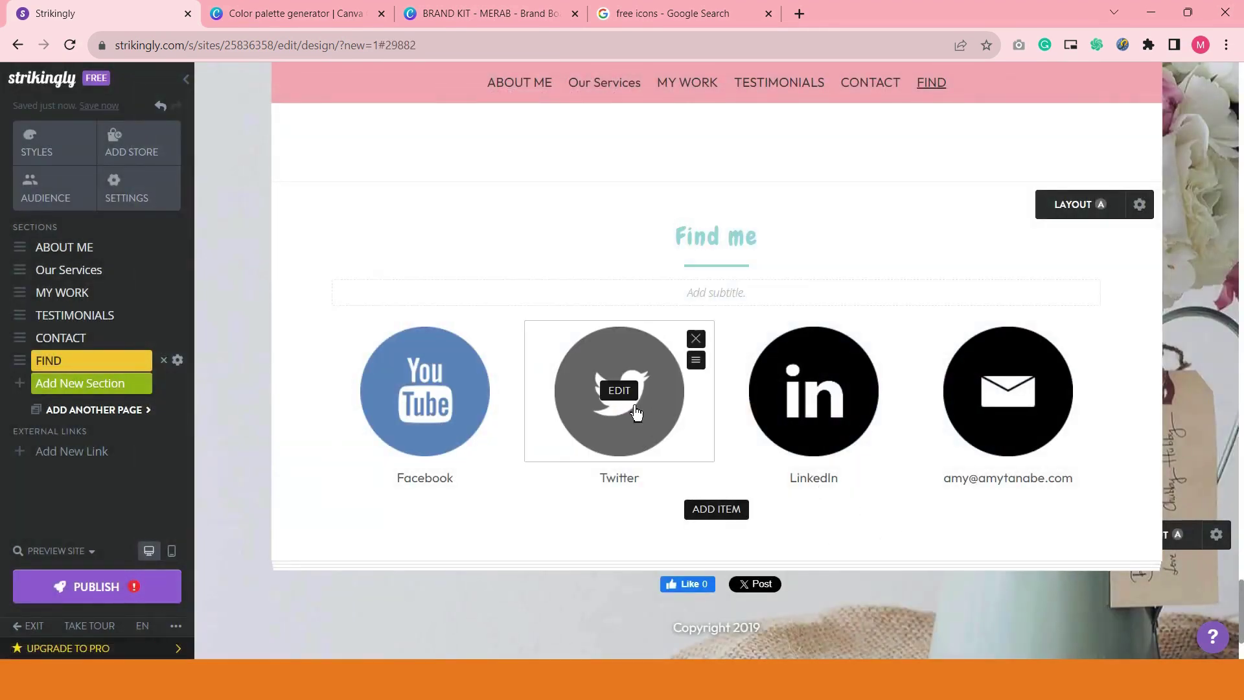
- Replace the Twitter item's icon with the penguin (QQ) icon from the Social Icons - Blue set
left_click(618, 388)
left_click(661, 403)
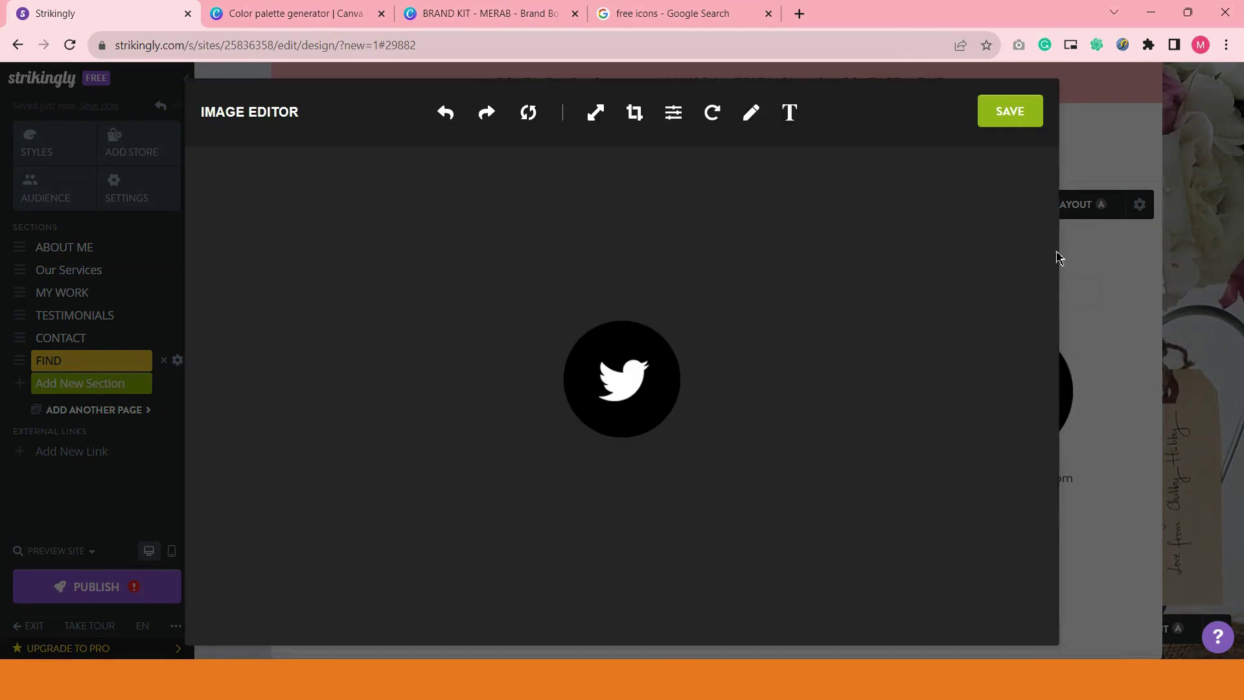
left_click(1059, 258)
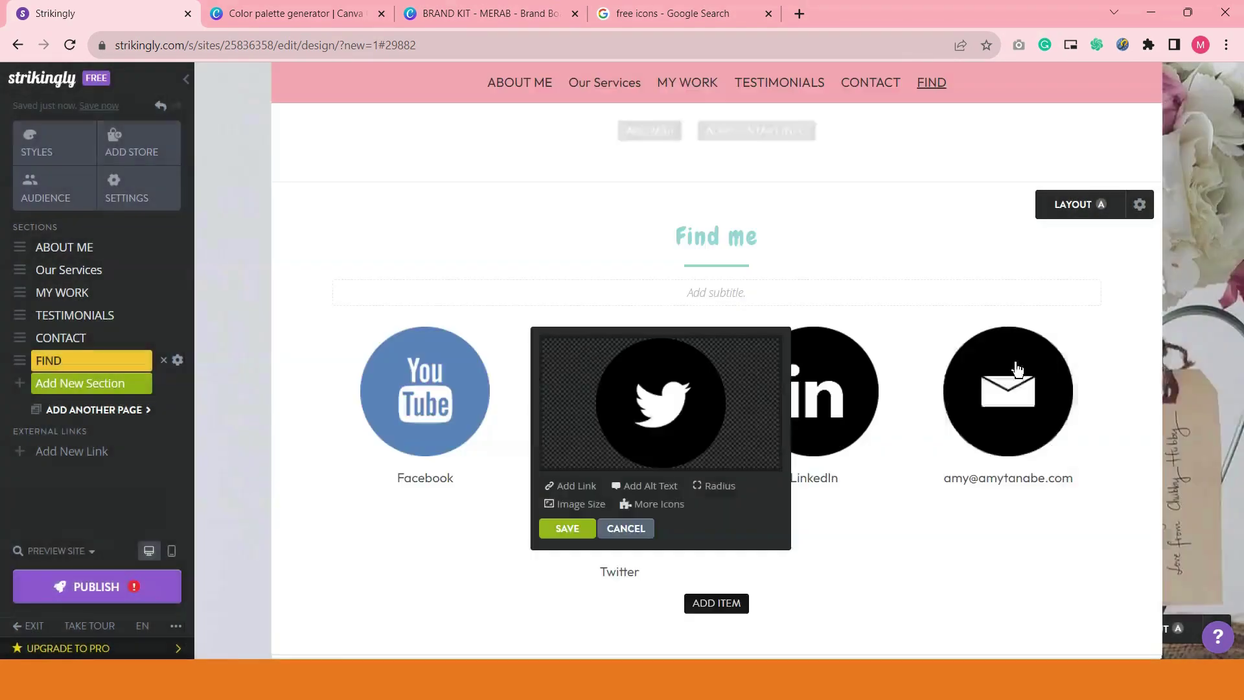
left_click(668, 405)
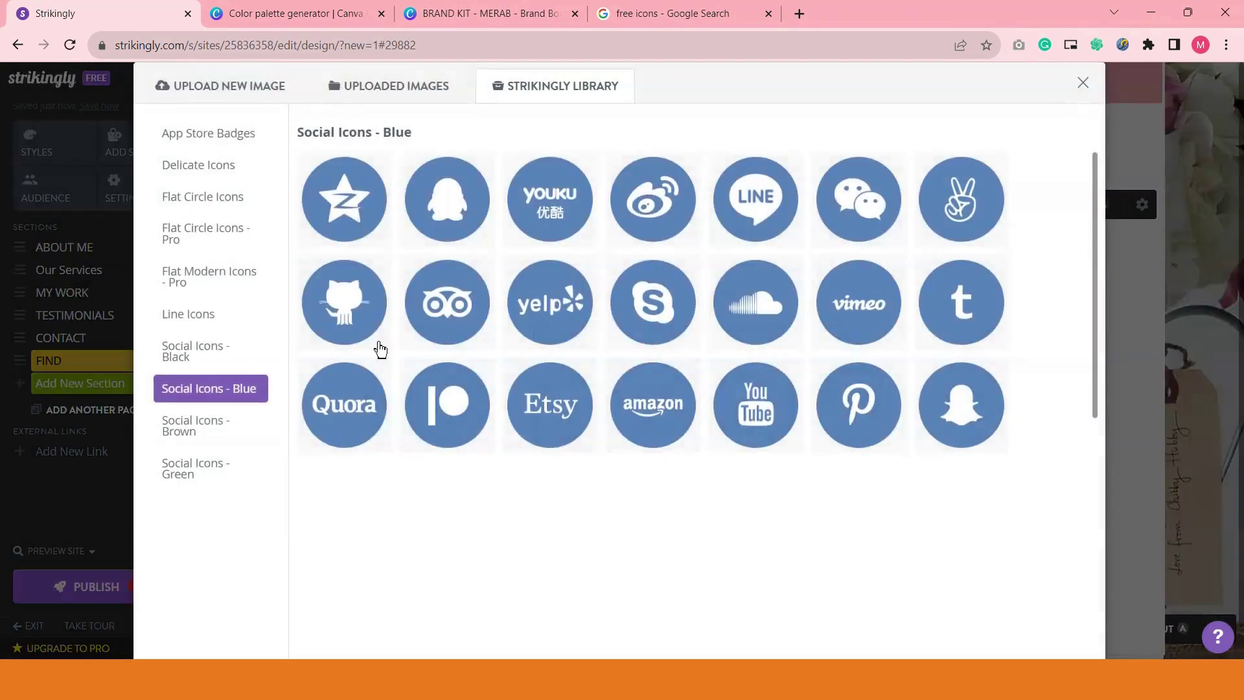
left_click(448, 204)
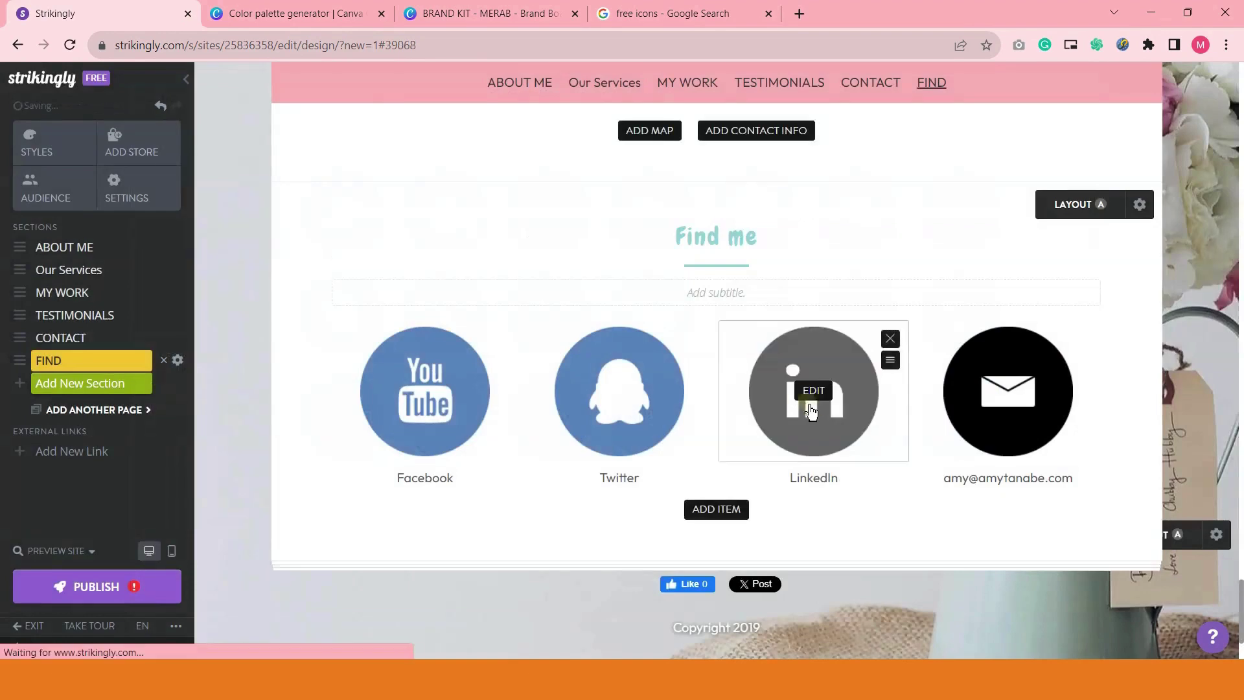
- Replace the LinkedIn icon with the Skype icon and the e-mail icon with the WeChat icon from the Social Icons - Blue set
left_click(810, 399)
left_click(857, 392)
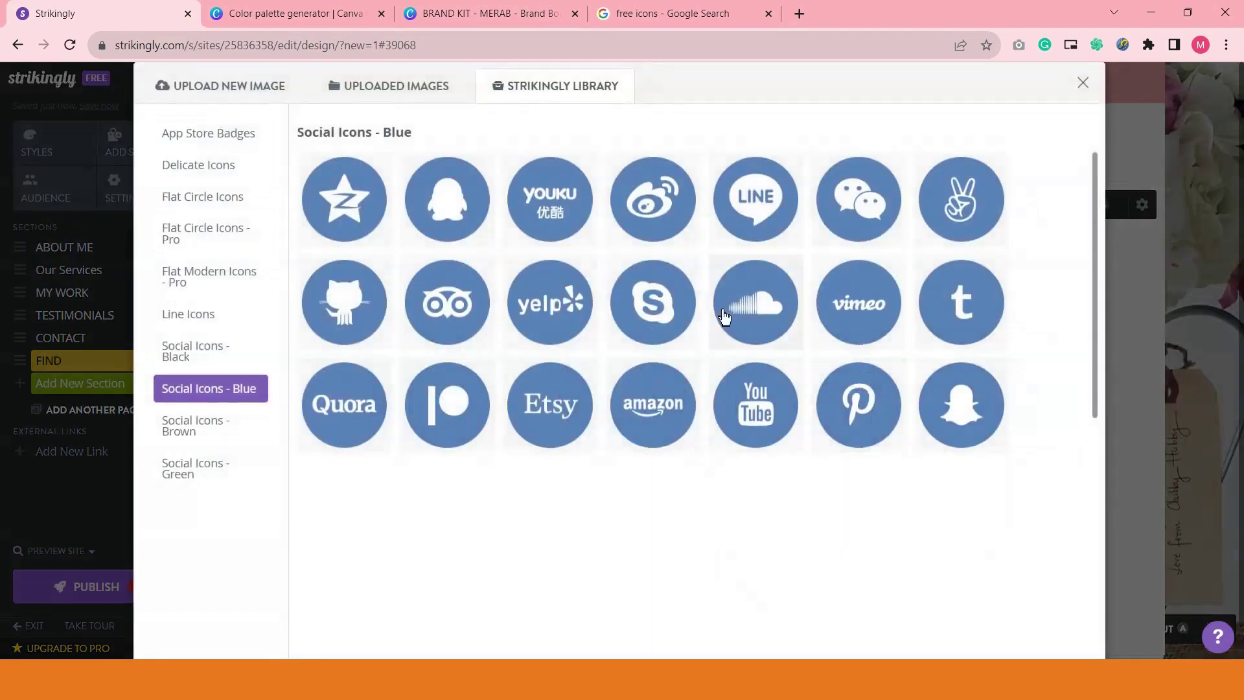
left_click(648, 307)
left_click(1027, 414)
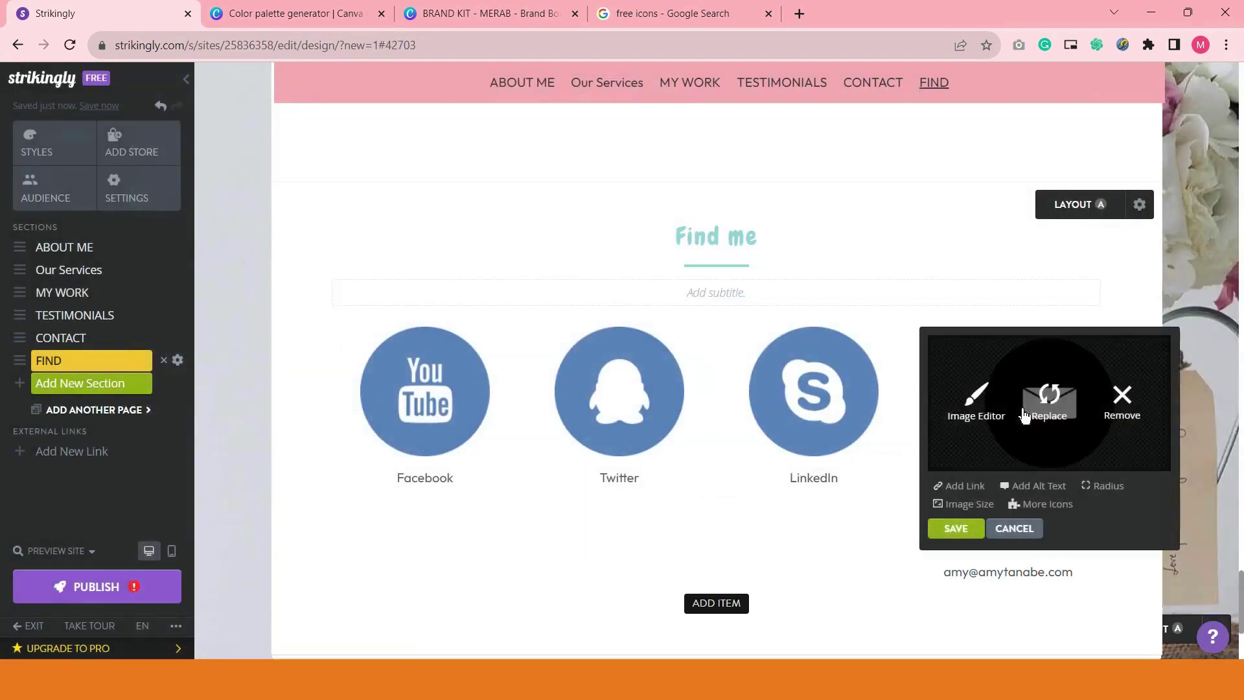
left_click(1050, 397)
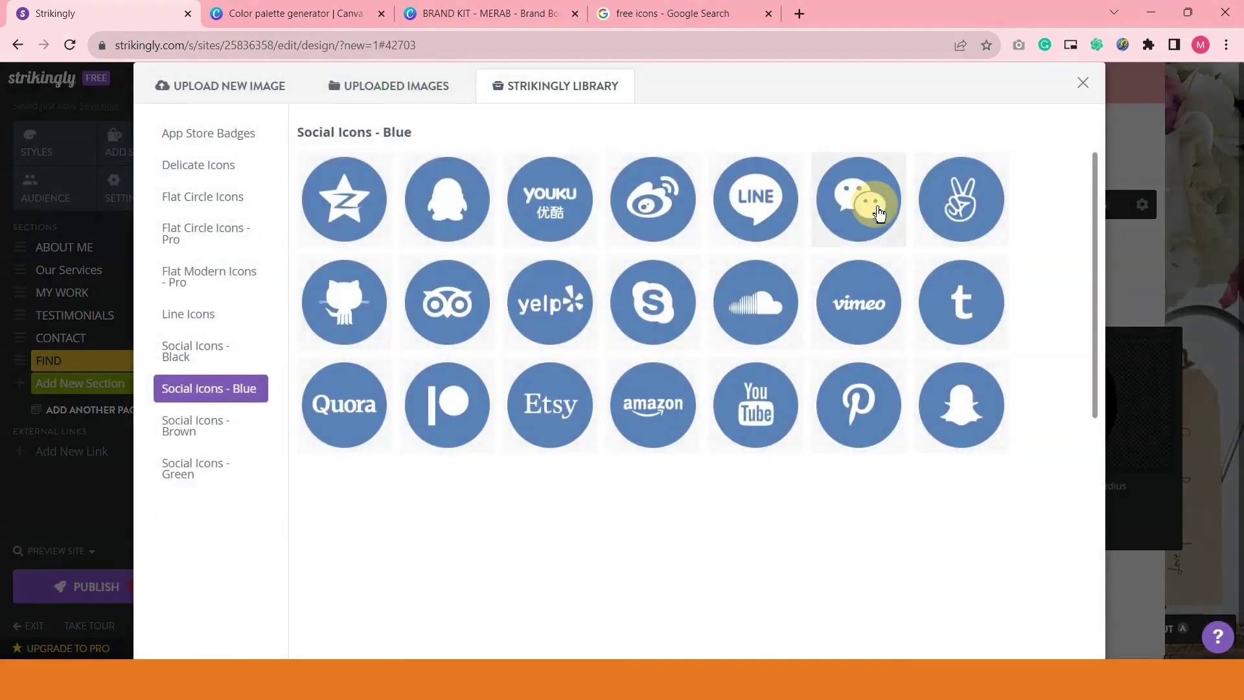
left_click(879, 205)
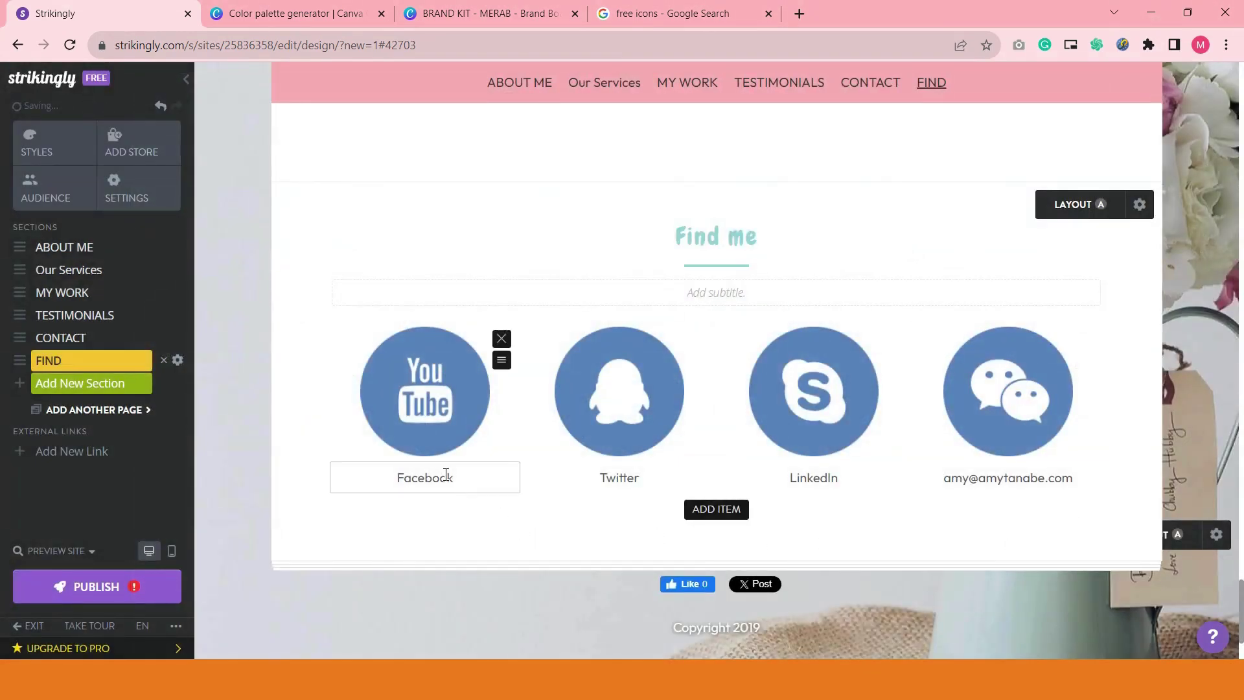
- Change the Facebook label to "Youtube" and the Twitter label to "QQ" in the Find me section
double_click(446, 473)
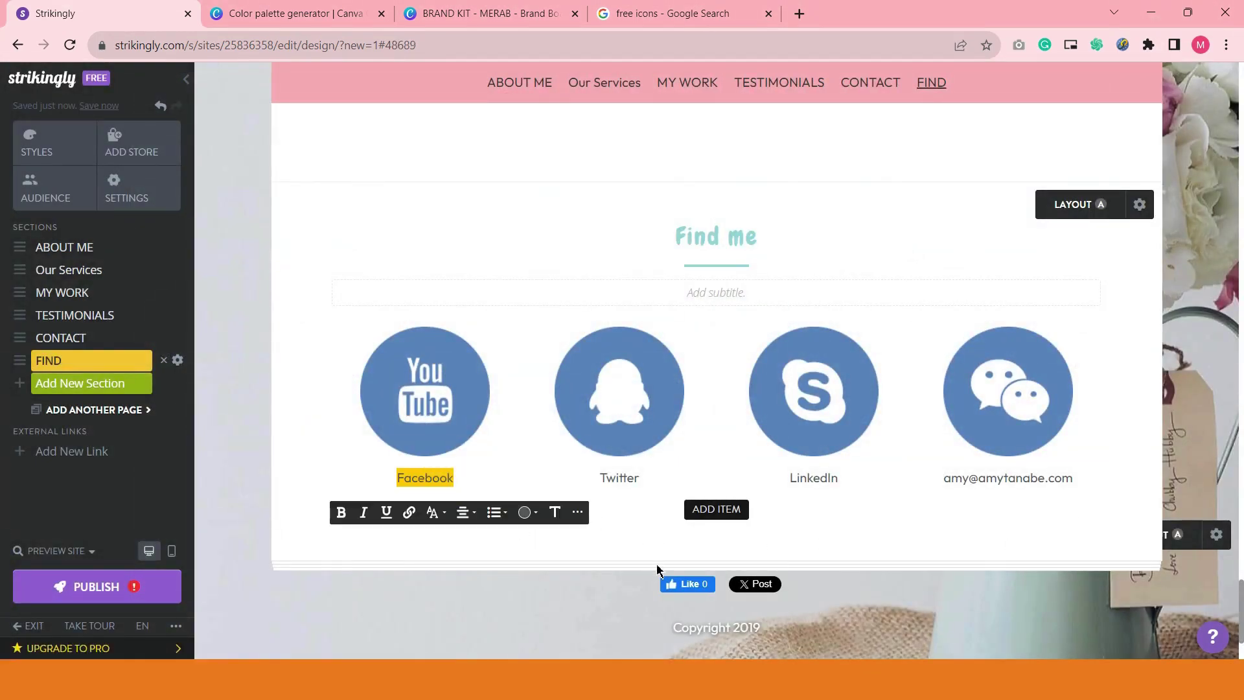
type("You")
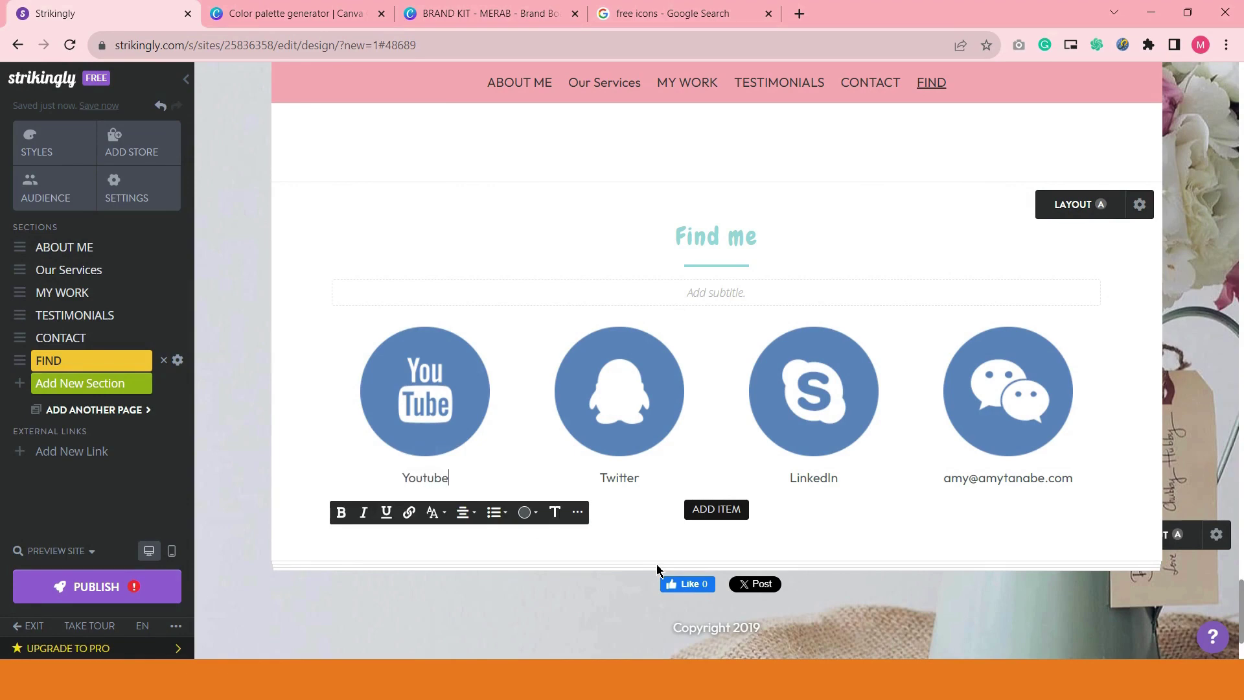
type("tube")
left_click(621, 476)
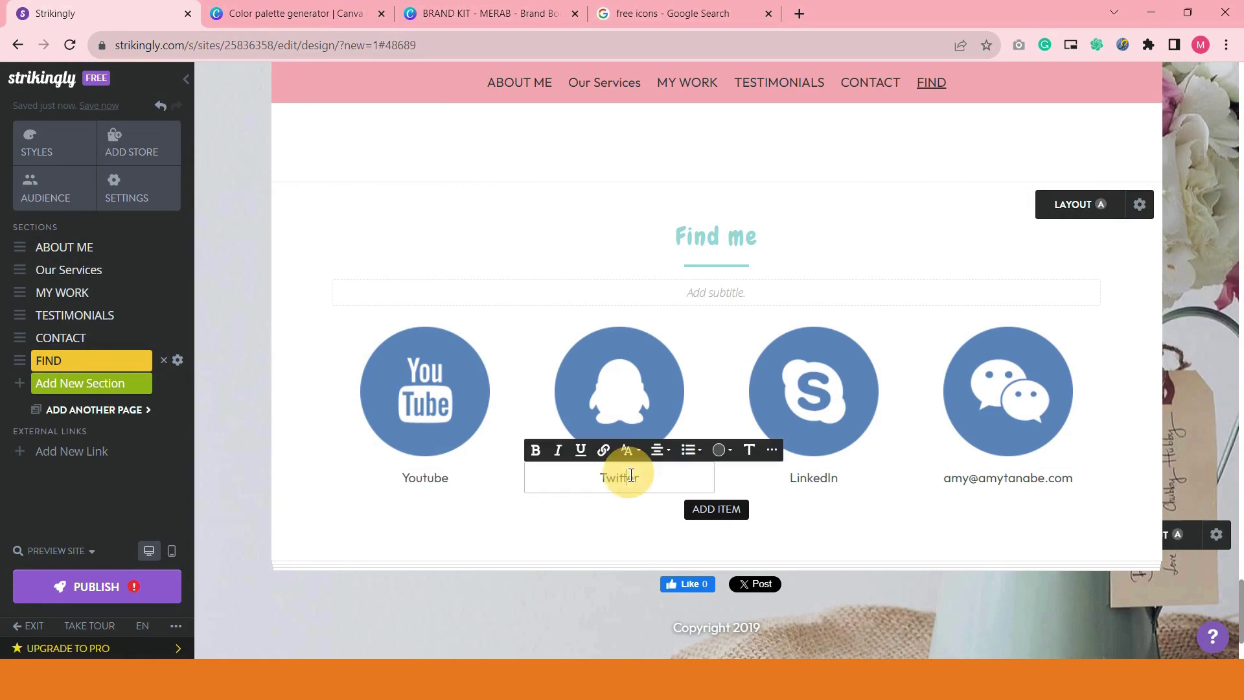
double_click(621, 476)
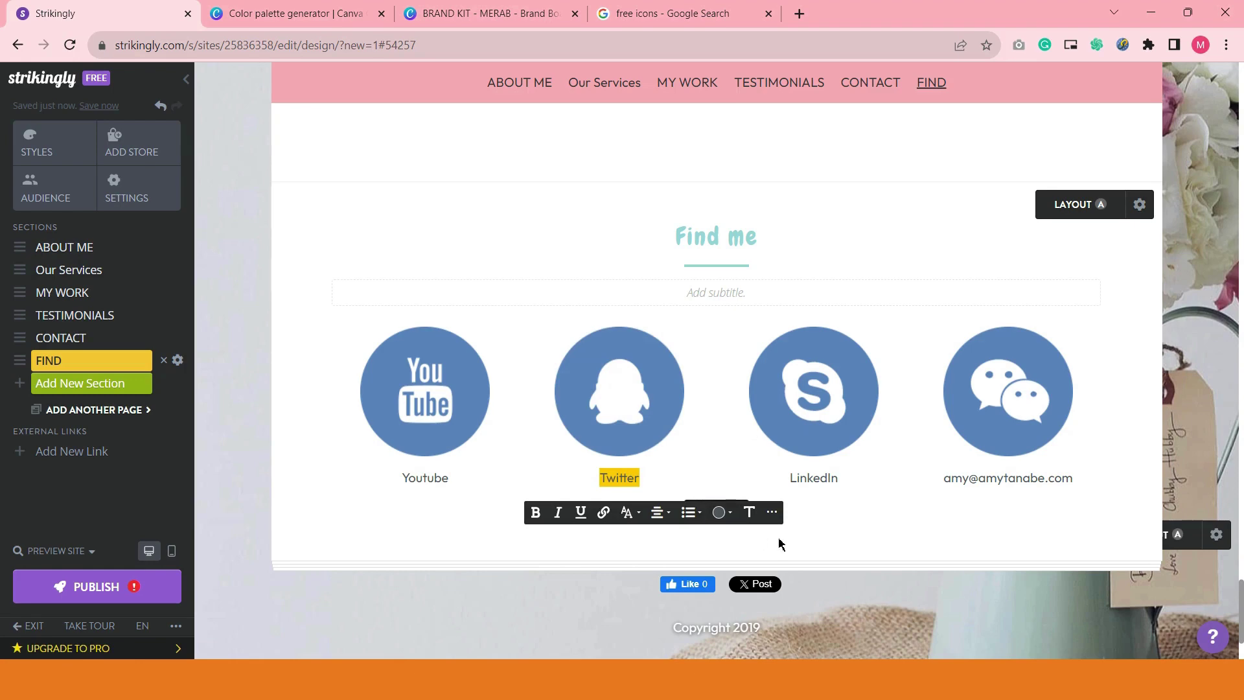
type("QQ")
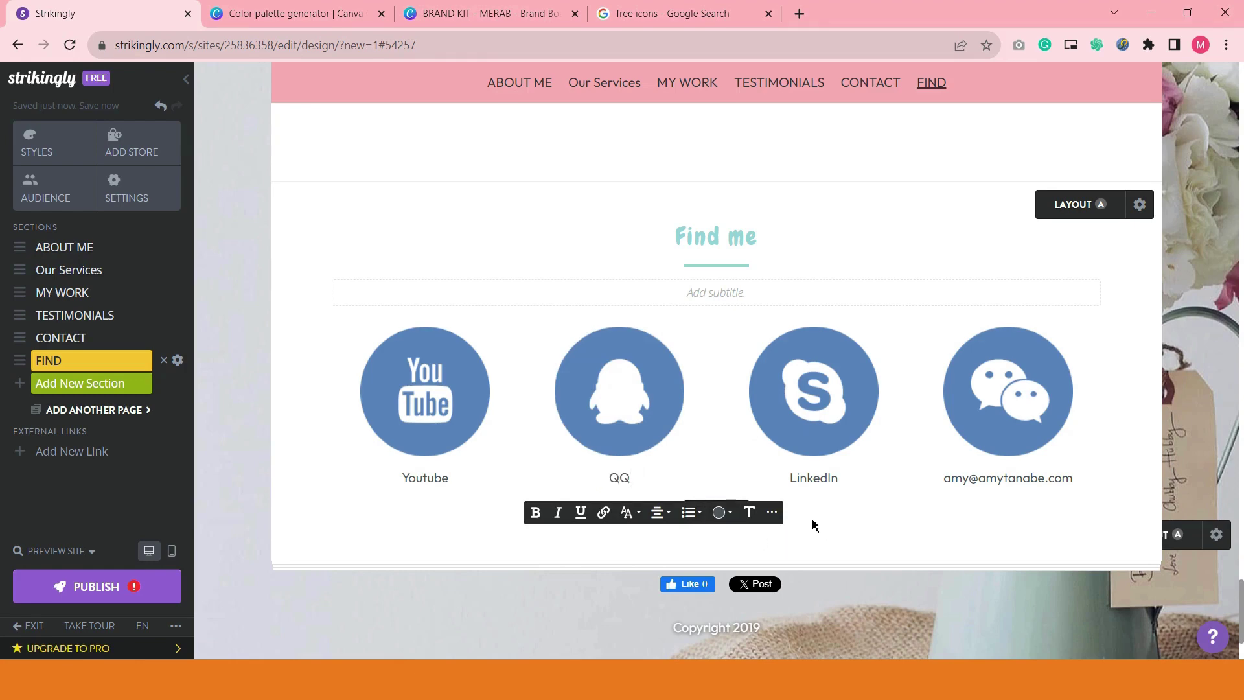
- Change the LinkedIn label to "Skype" and the e-mail address label to "WeChat" in the Find me section
left_click(843, 478)
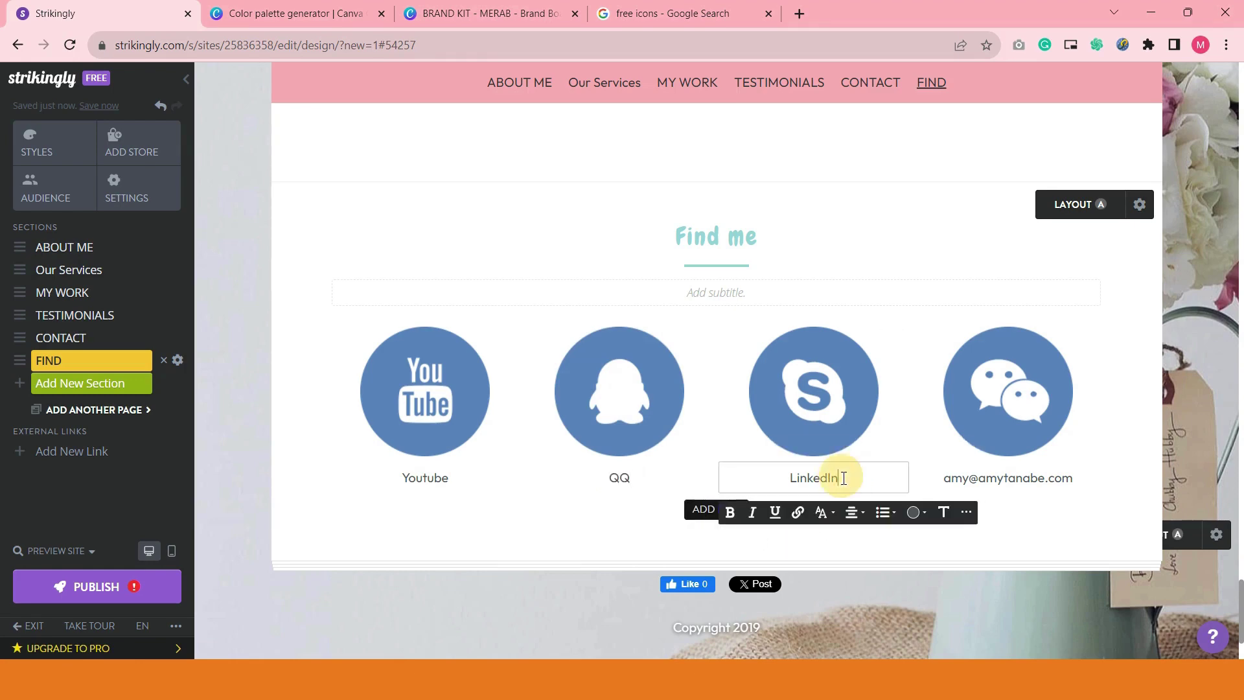
double_click(844, 477)
type("Skype")
left_click(987, 491)
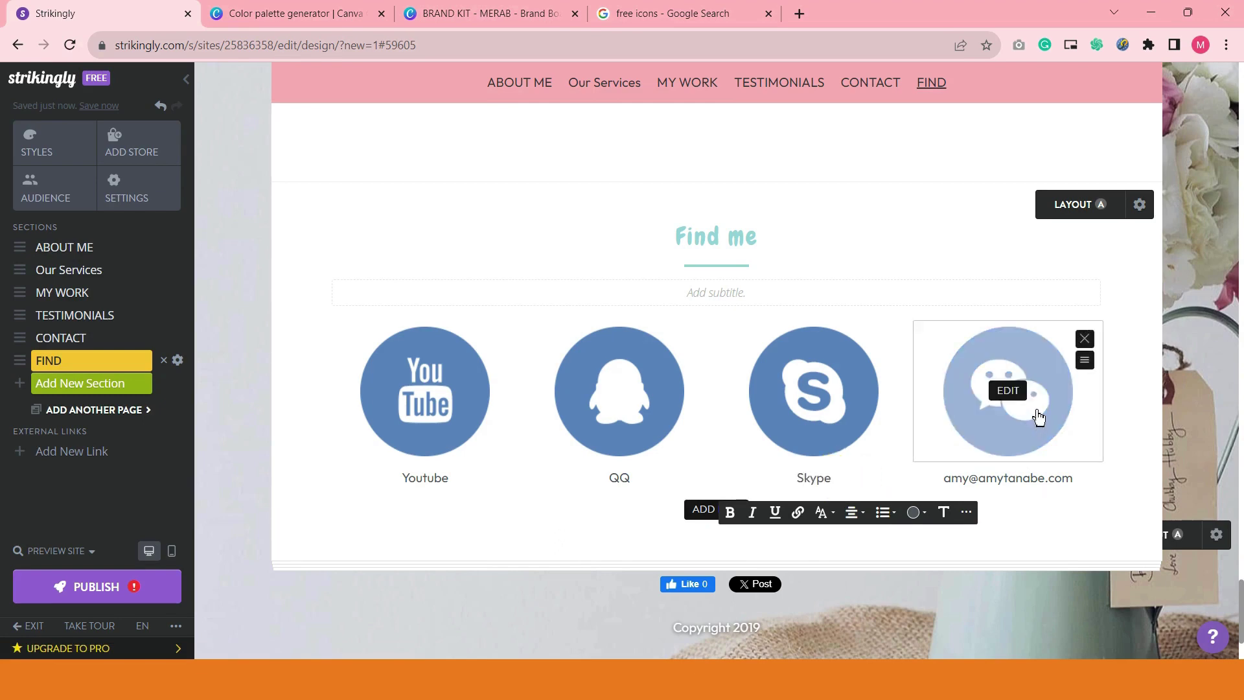
double_click(1034, 477)
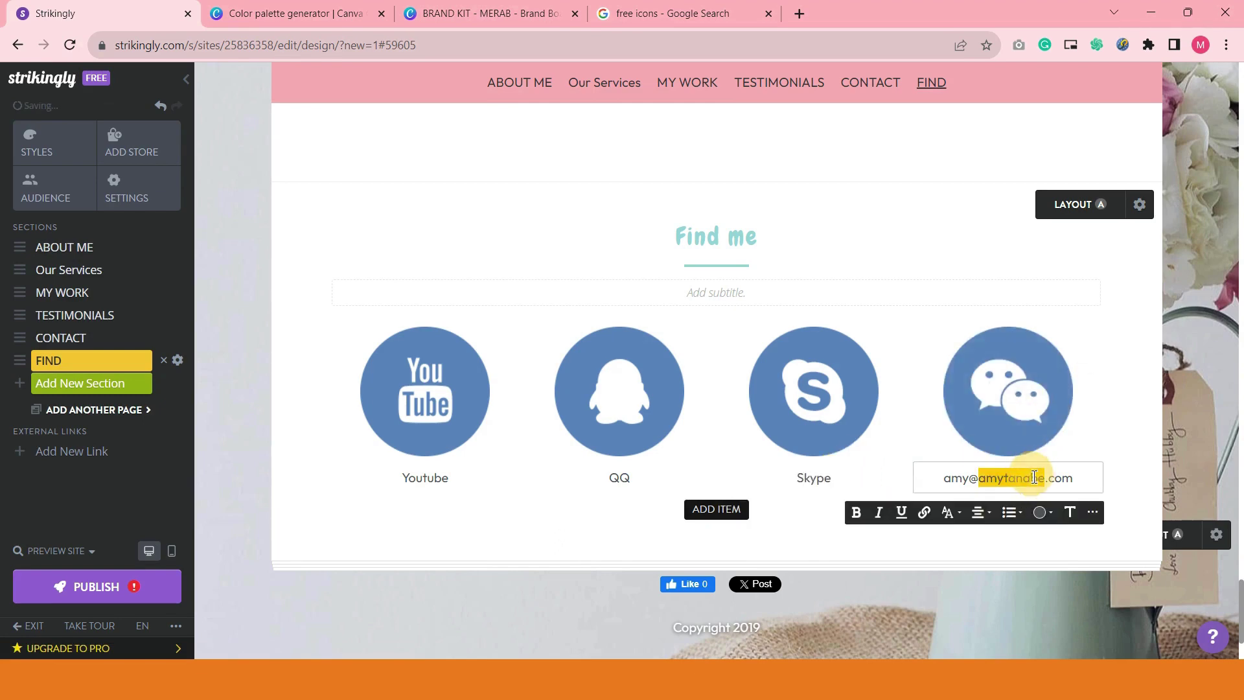
triple_click(1035, 477)
type("WeChat")
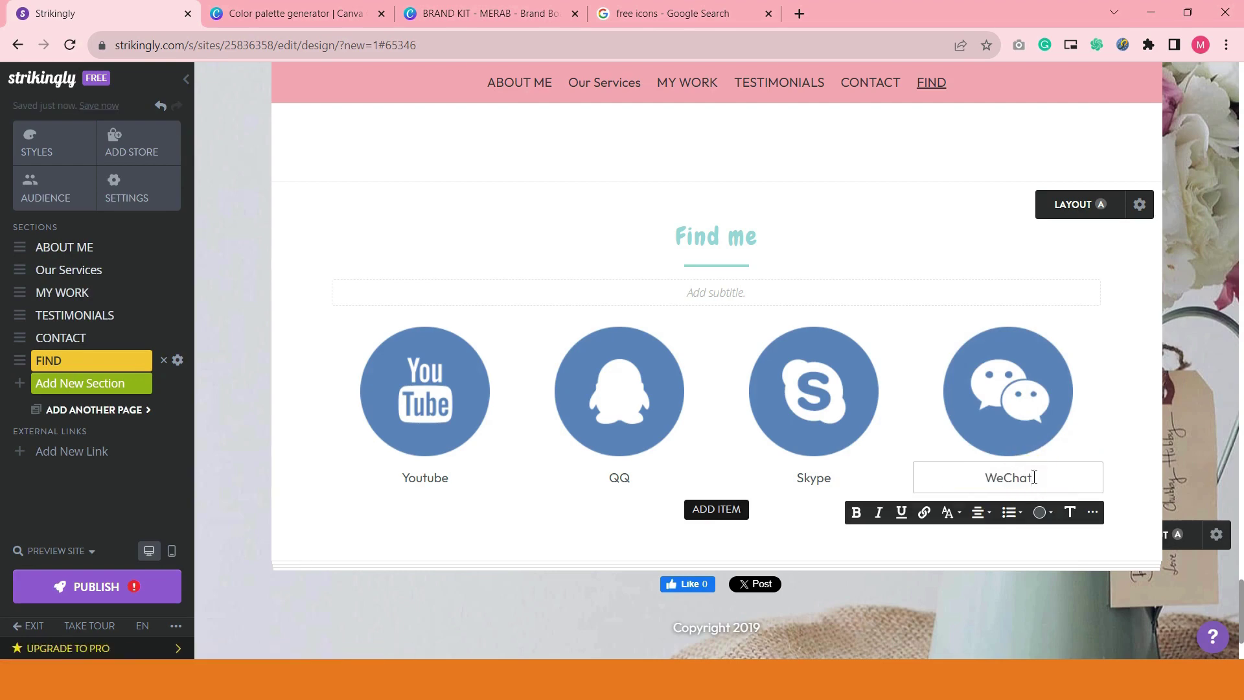
left_click(574, 536)
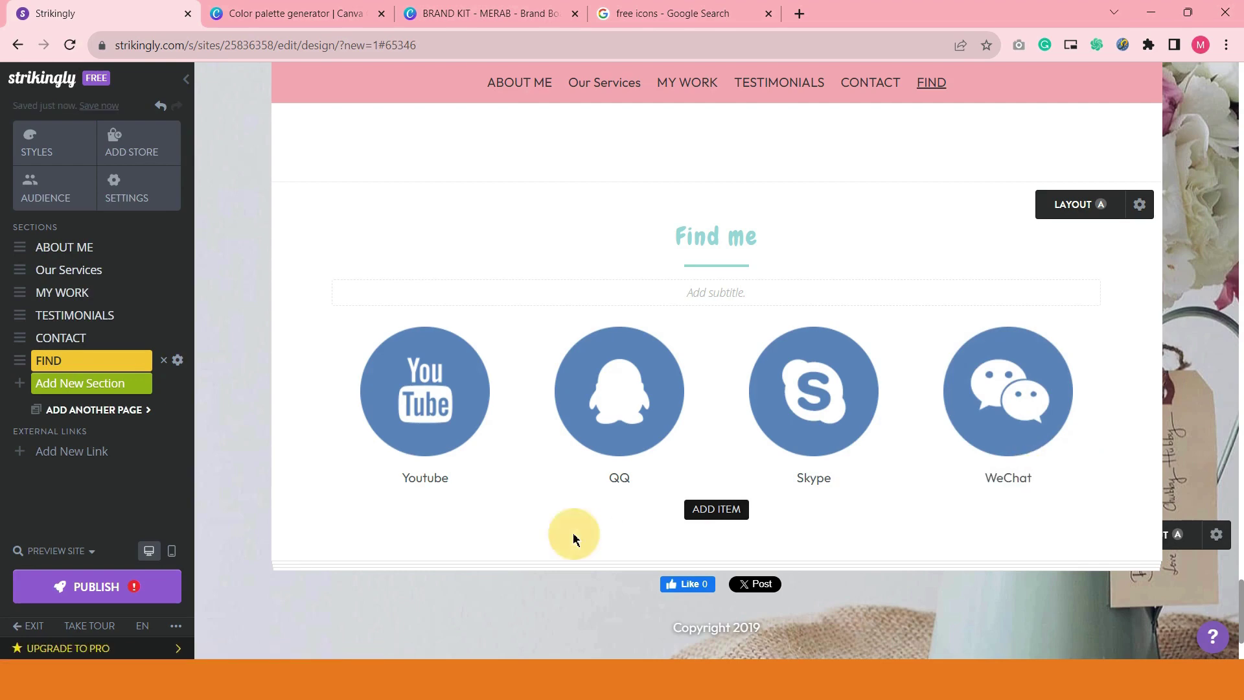
- Publish the updated site and open its live address, pinkycat.mystrikingly.com
scroll(778, 559, "down", 2)
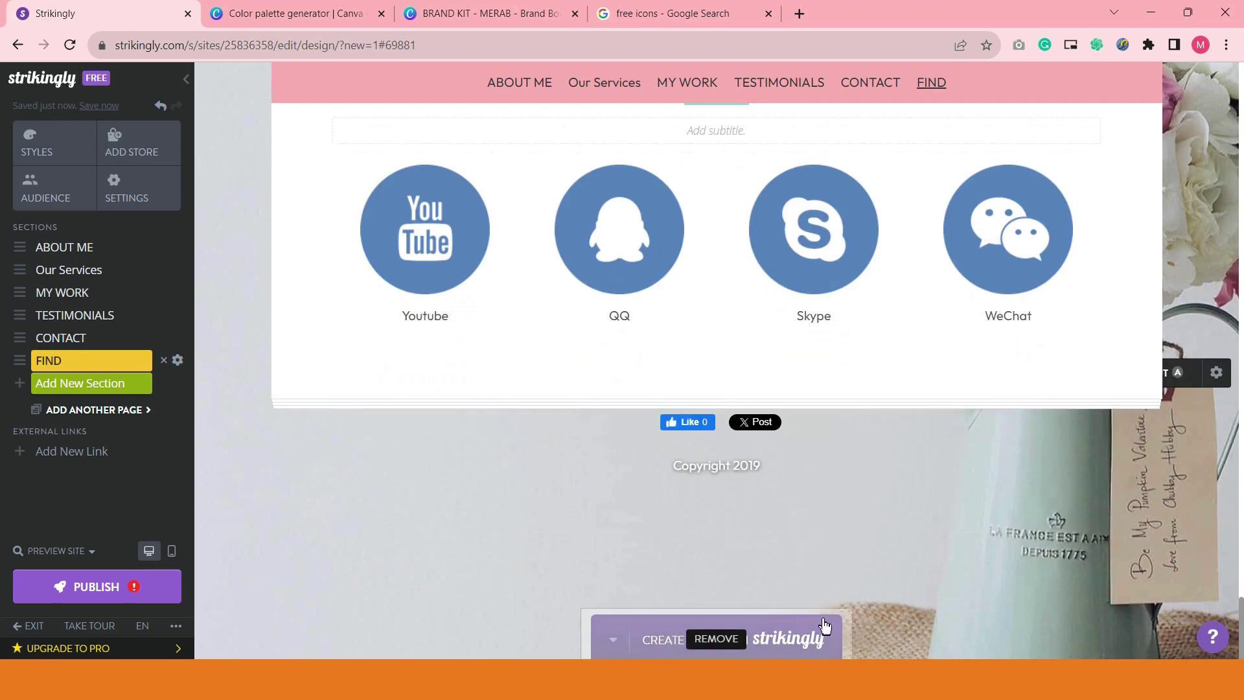
scroll(825, 622, "up", 5)
scroll(996, 530, "down", 1)
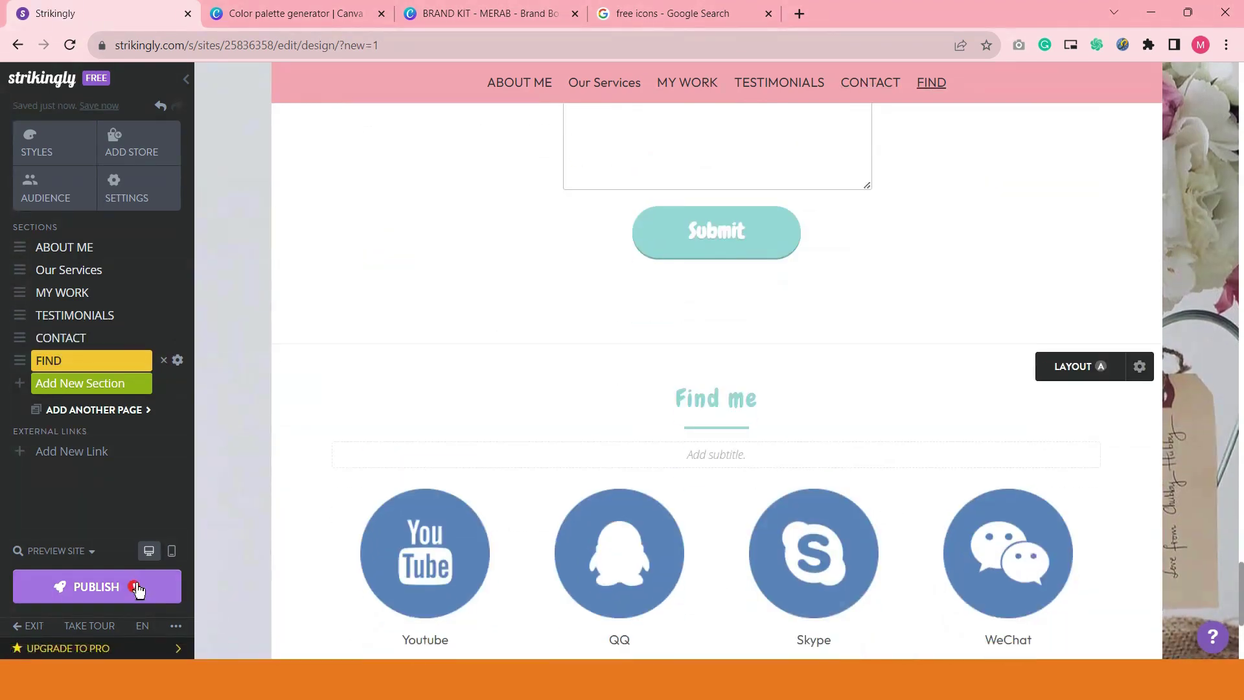
left_click(142, 588)
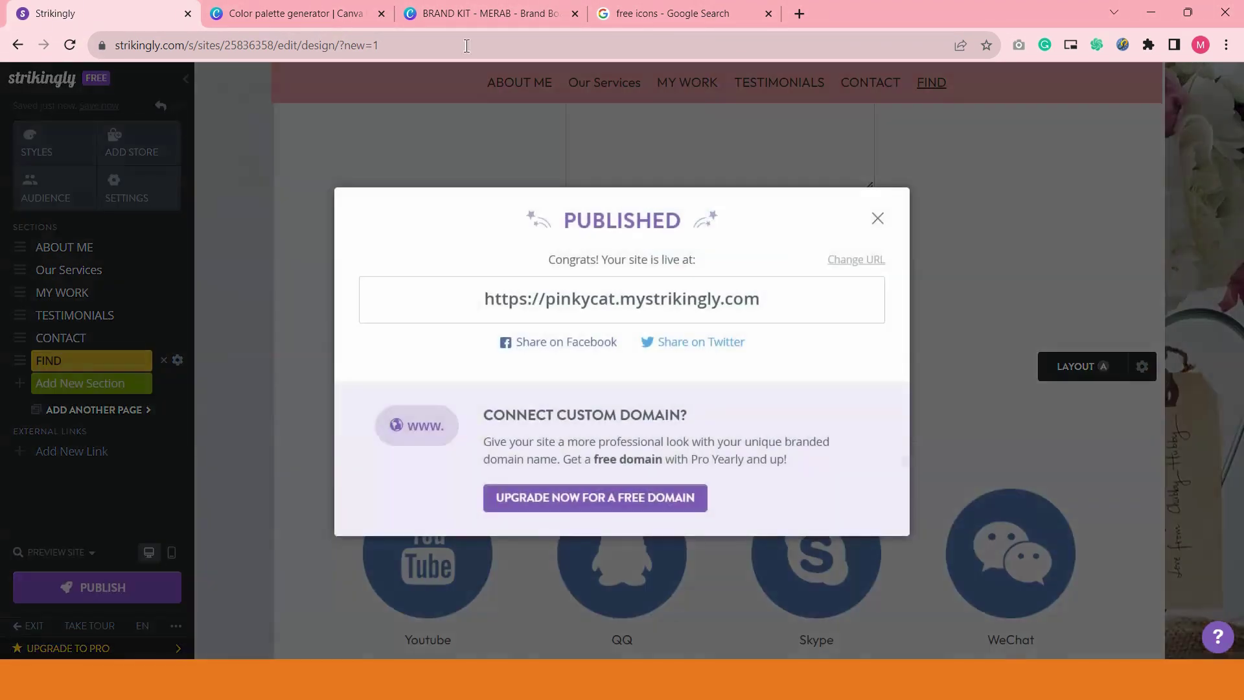
left_click(563, 300)
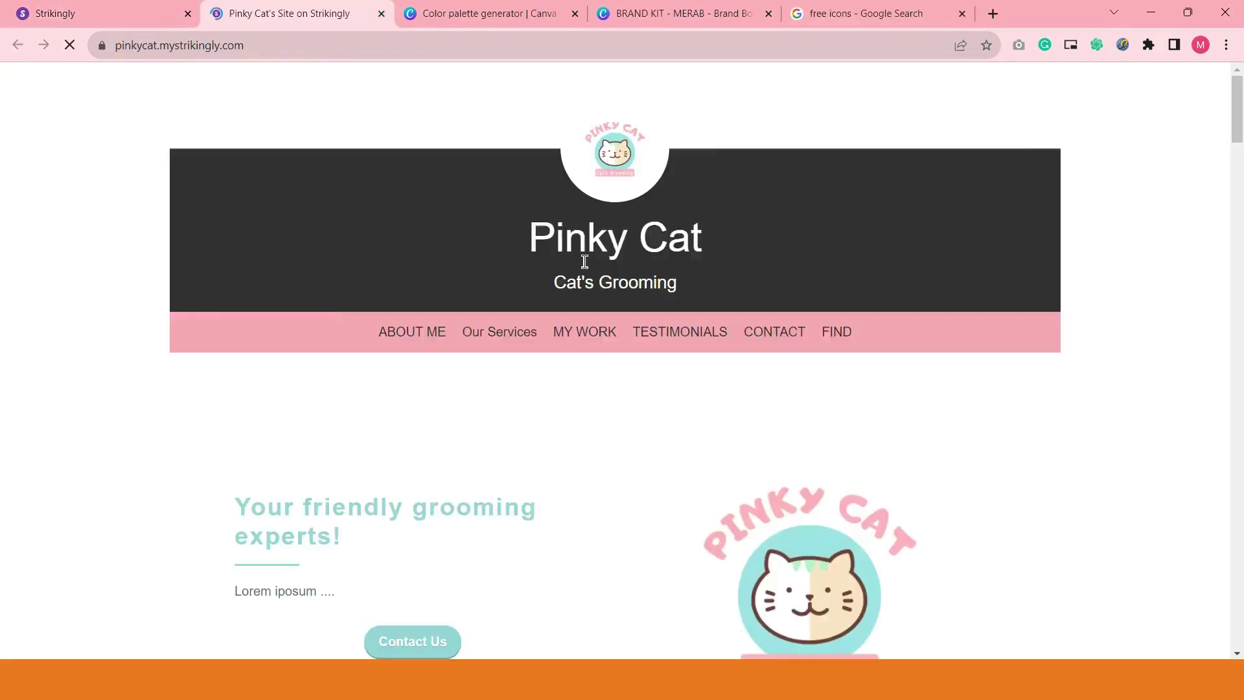
- Review the published site's header, introduction and Our Services section
scroll(1080, 439, "down", 8)
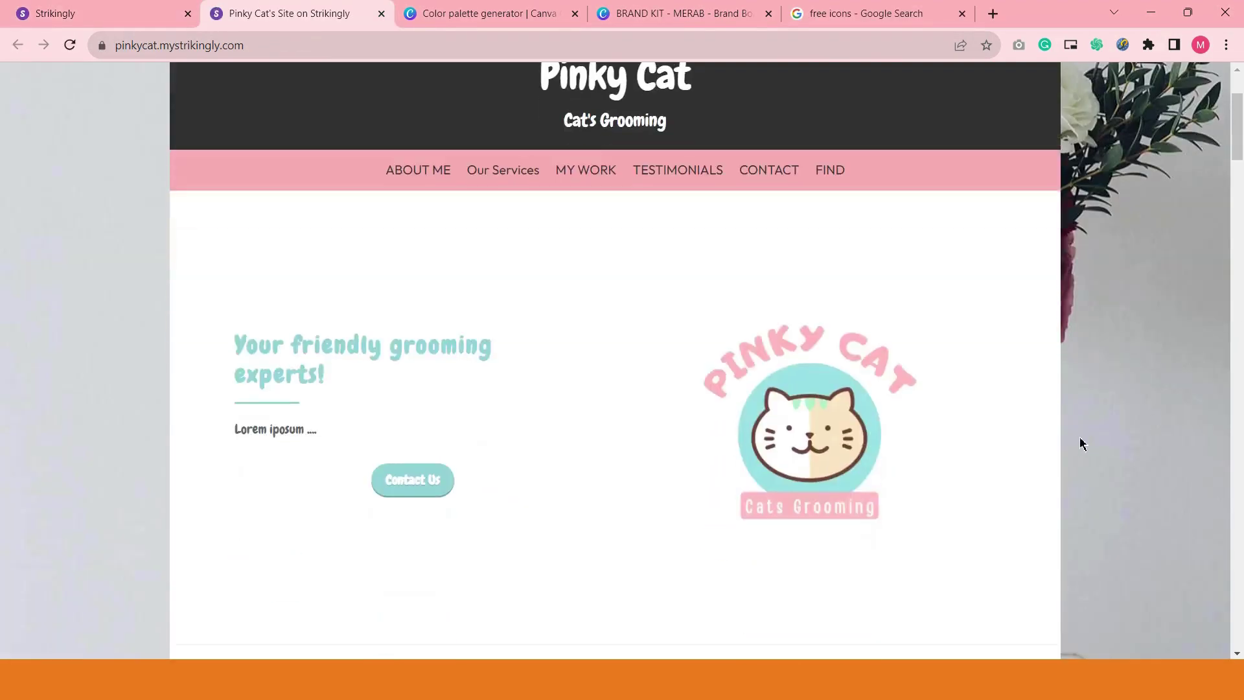
scroll(1070, 441, "down", 12)
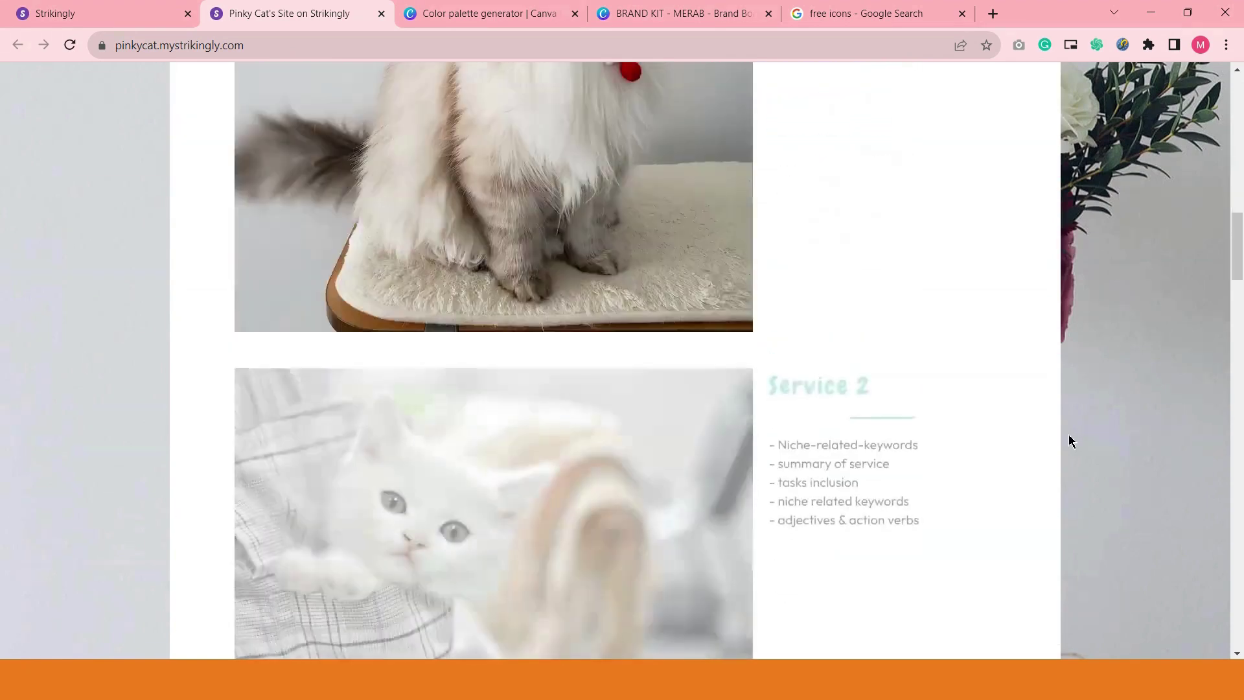
scroll(1071, 441, "up", 20)
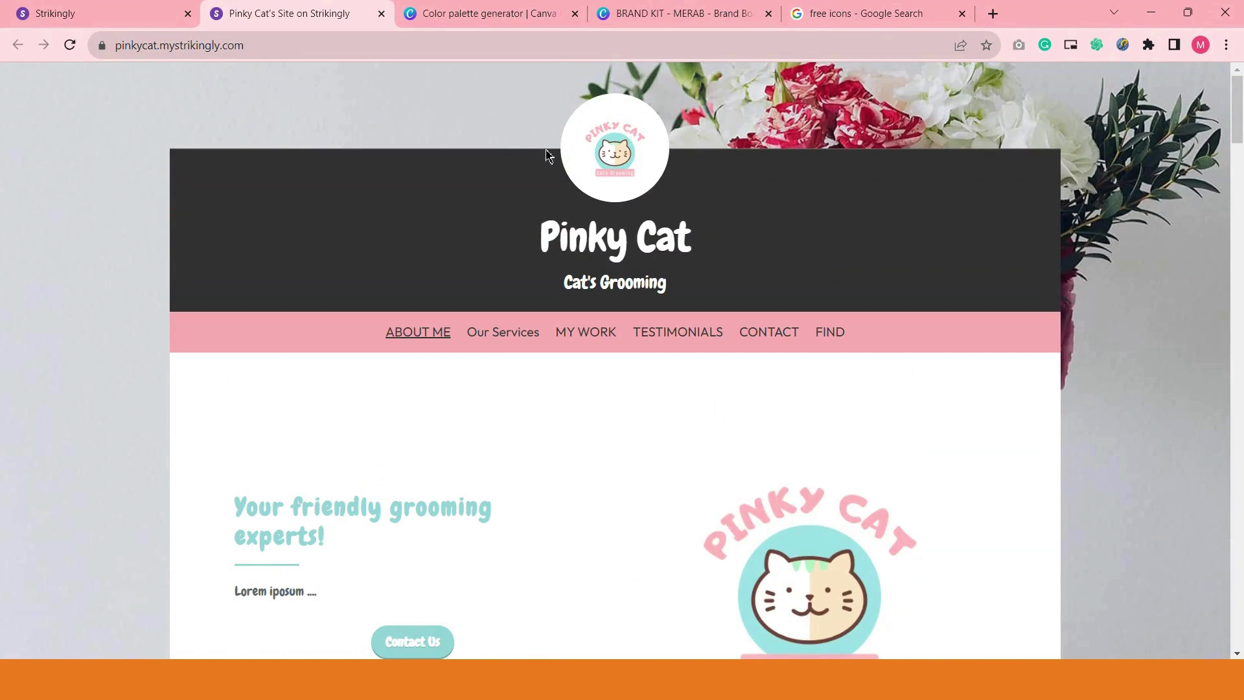
scroll(774, 565, "down", 2)
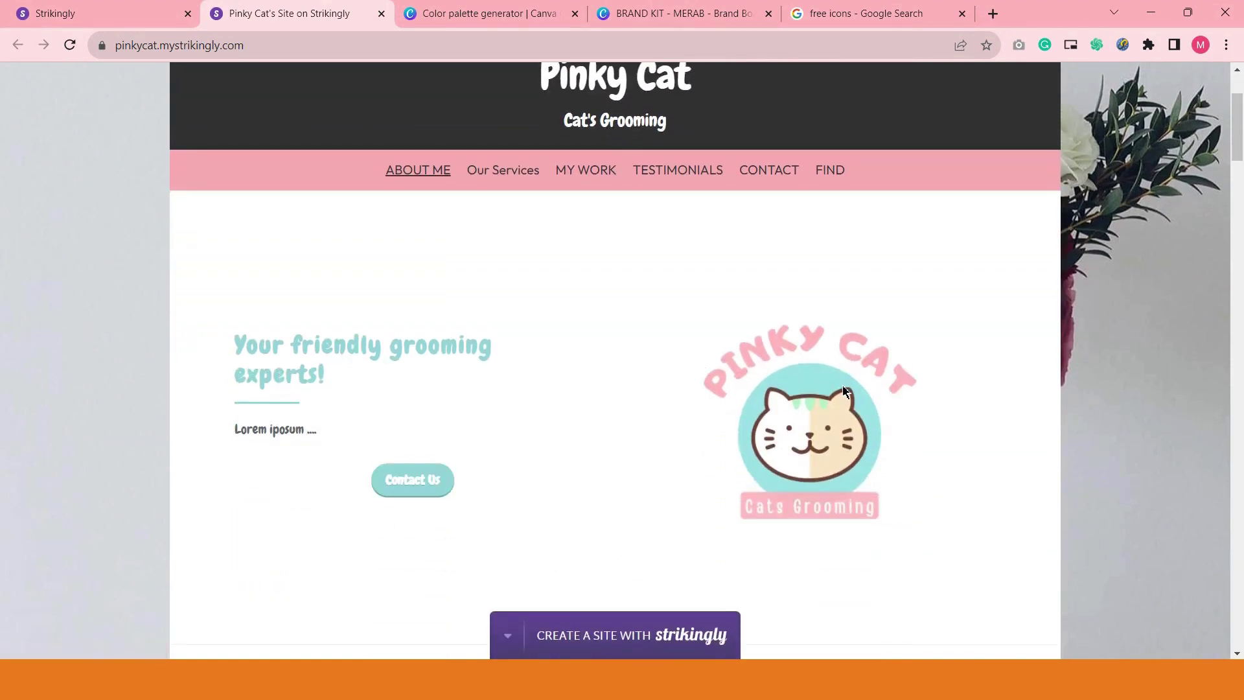
scroll(826, 396, "down", 15)
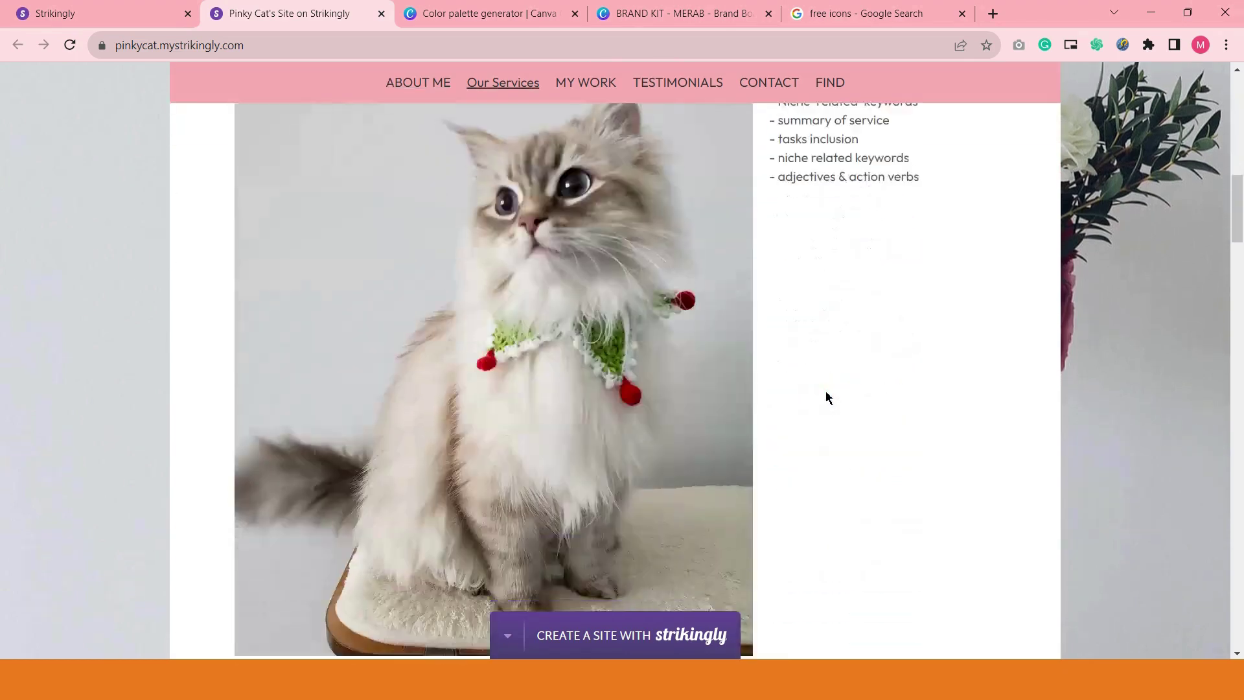
scroll(824, 398, "down", 5)
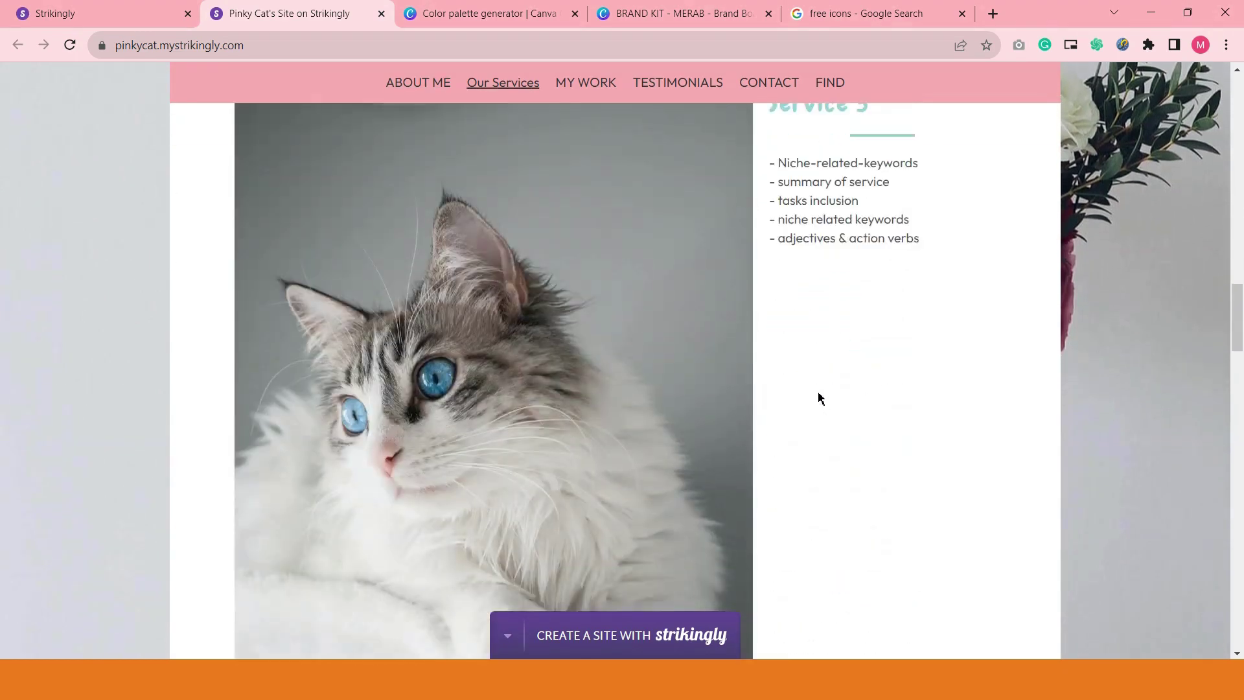
scroll(816, 400, "down", 15)
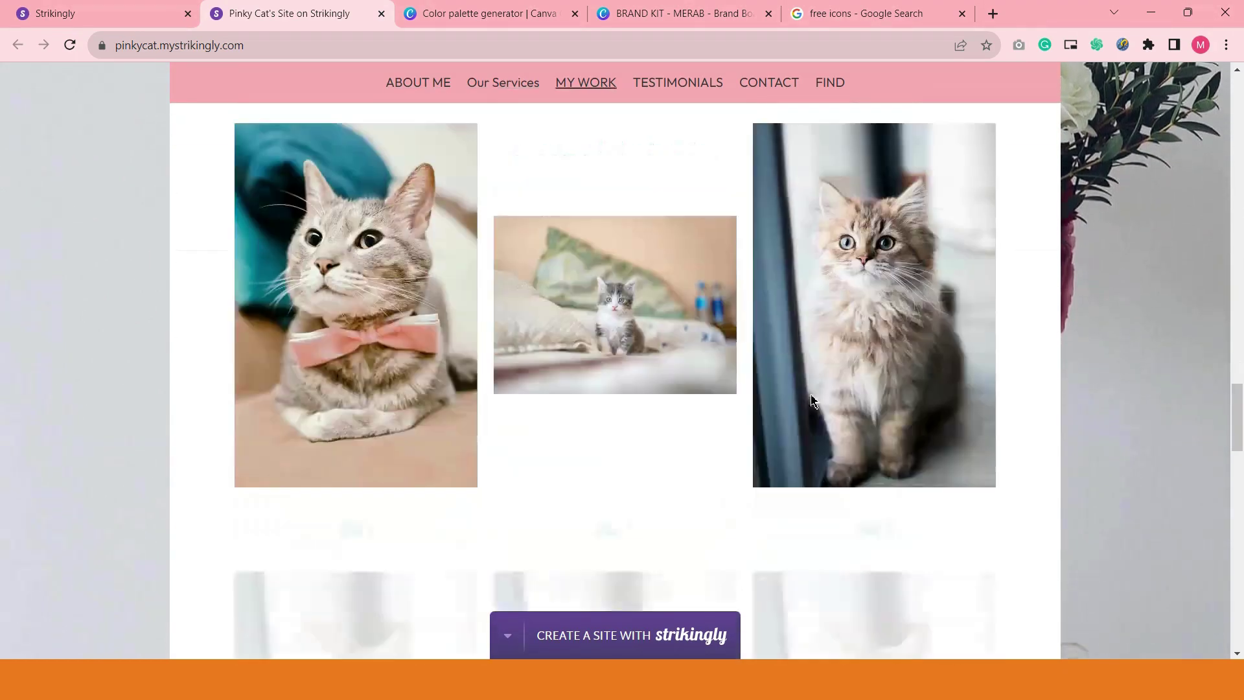
- Examine the "groomed furbabies" heading, the captioned cat photos and the Testimonials section on the live site
scroll(685, 257, "up", 3)
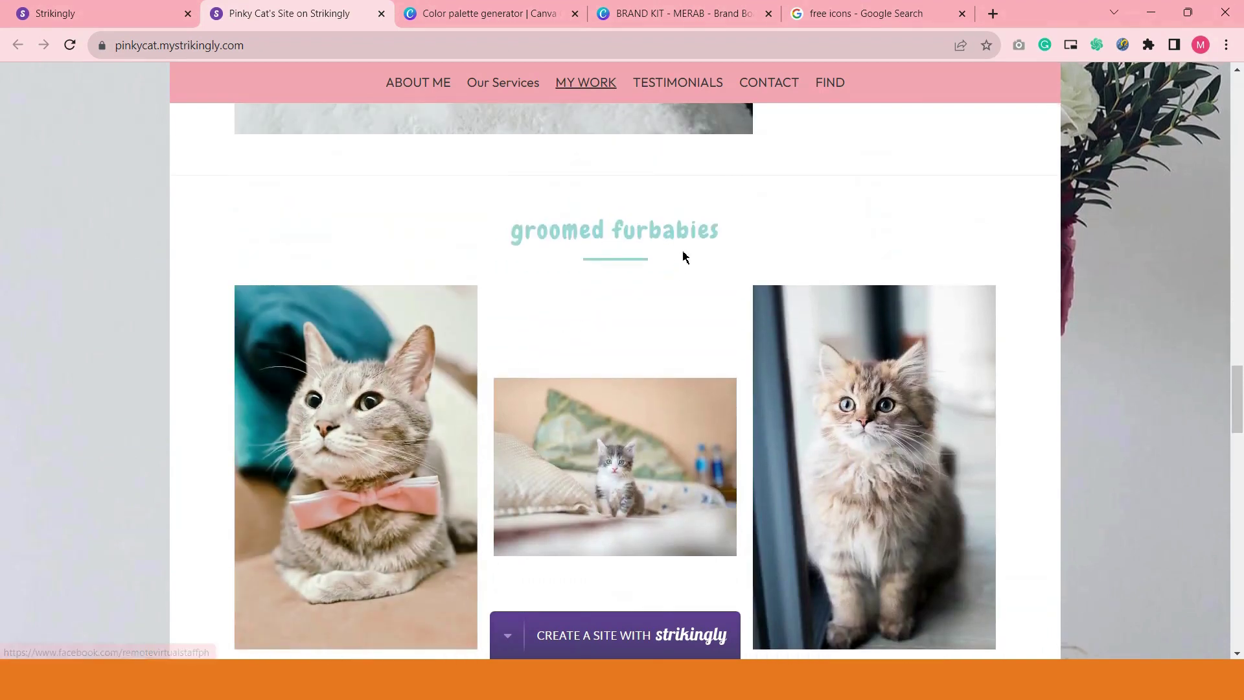
left_click_drag(726, 233, 519, 244)
scroll(713, 401, "down", 4)
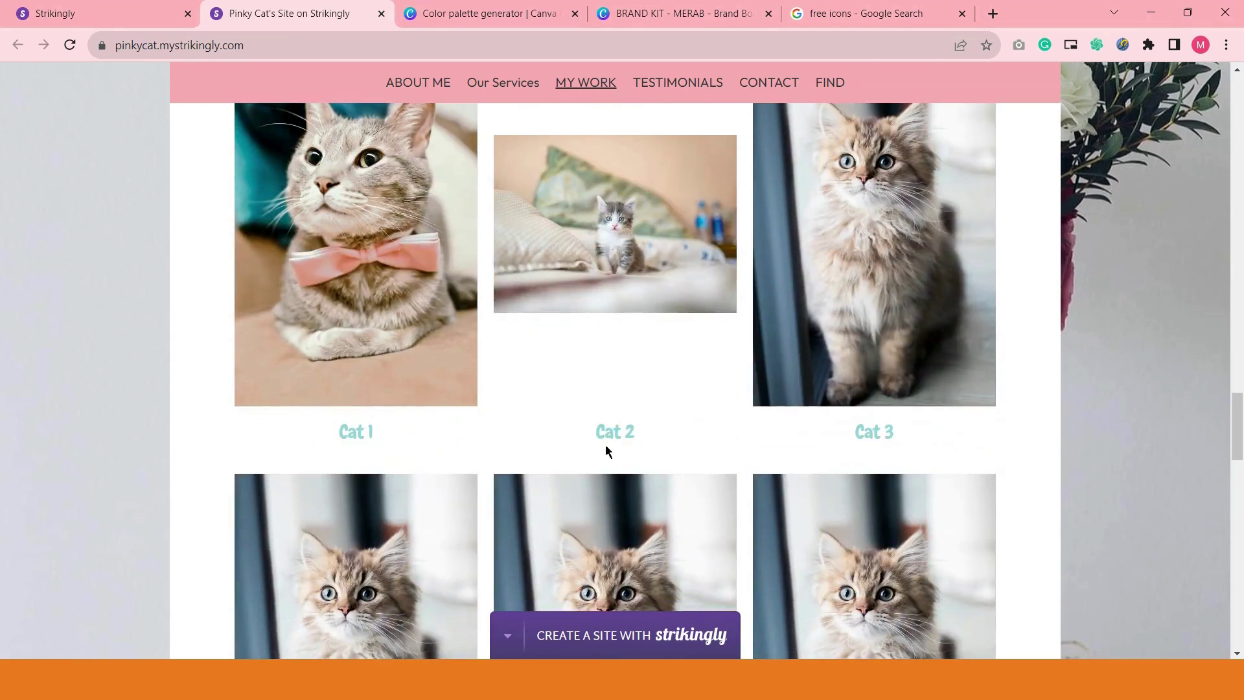
scroll(606, 445, "up", 1)
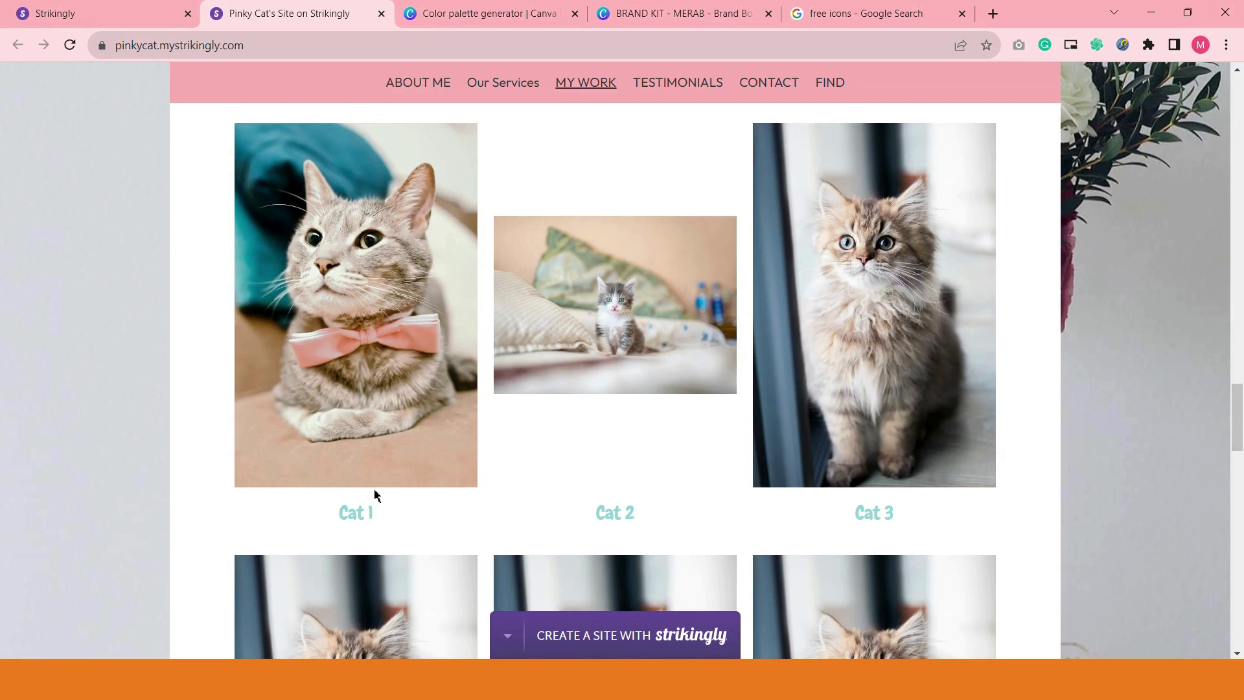
scroll(898, 493, "down", 5)
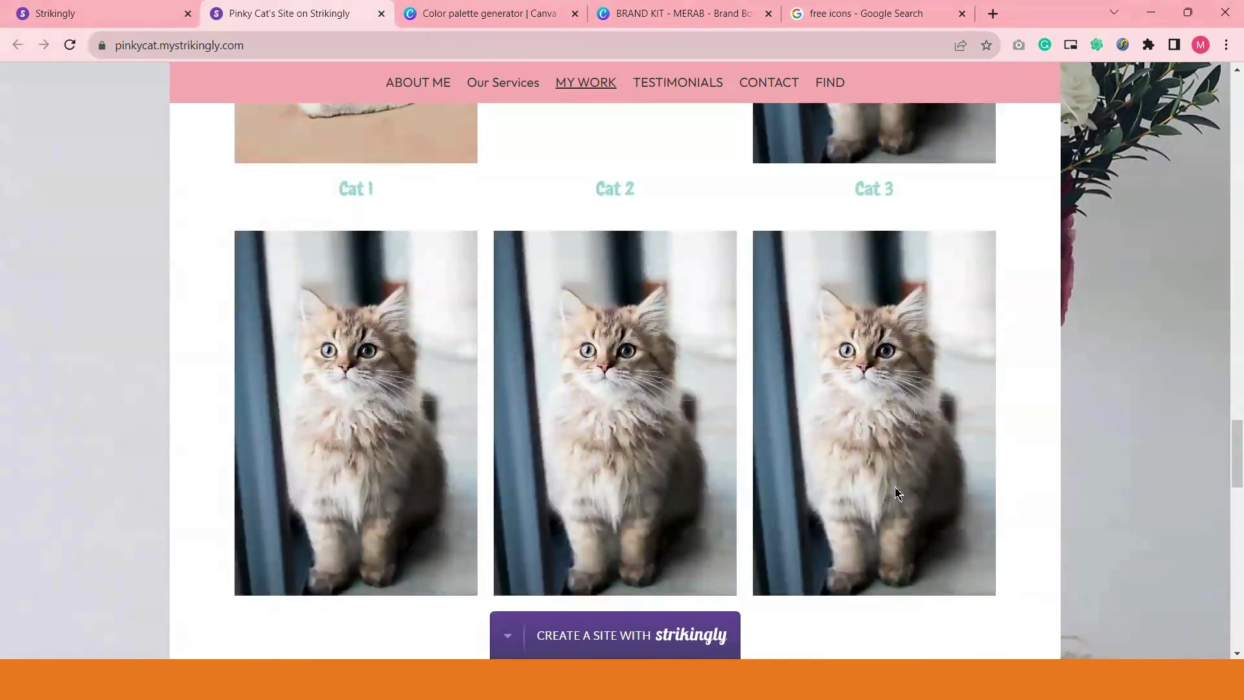
scroll(897, 493, "down", 1)
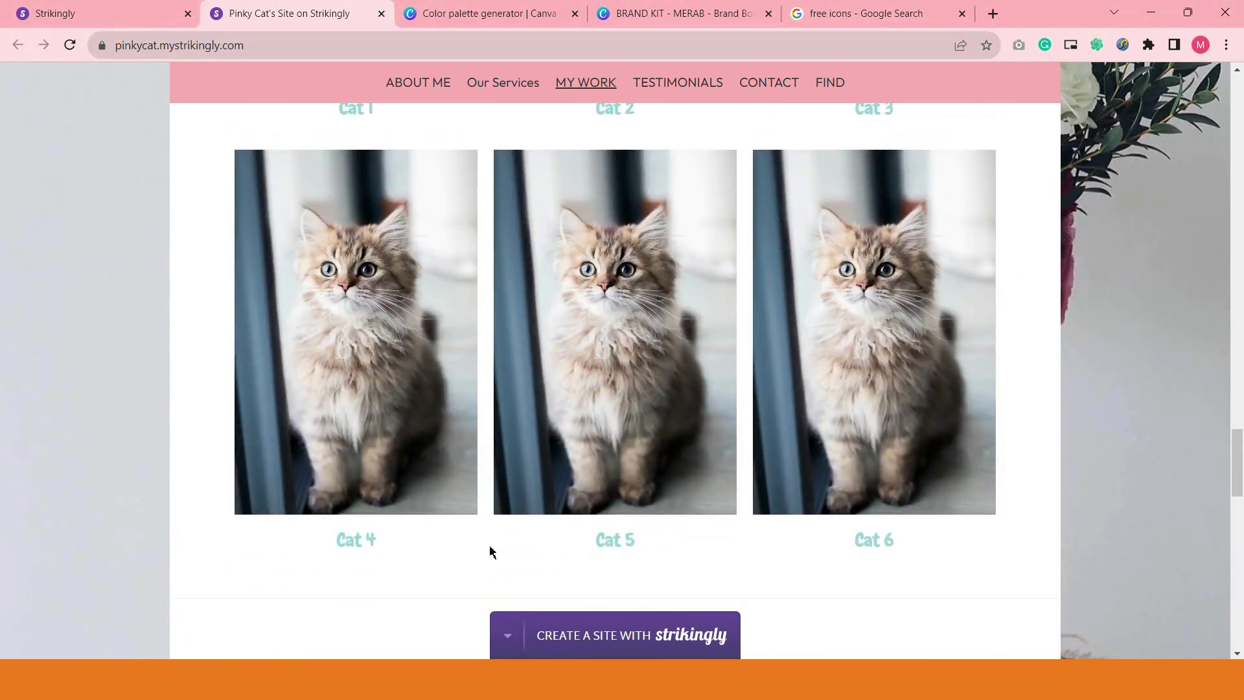
scroll(718, 473, "down", 3)
scroll(738, 389, "down", 2)
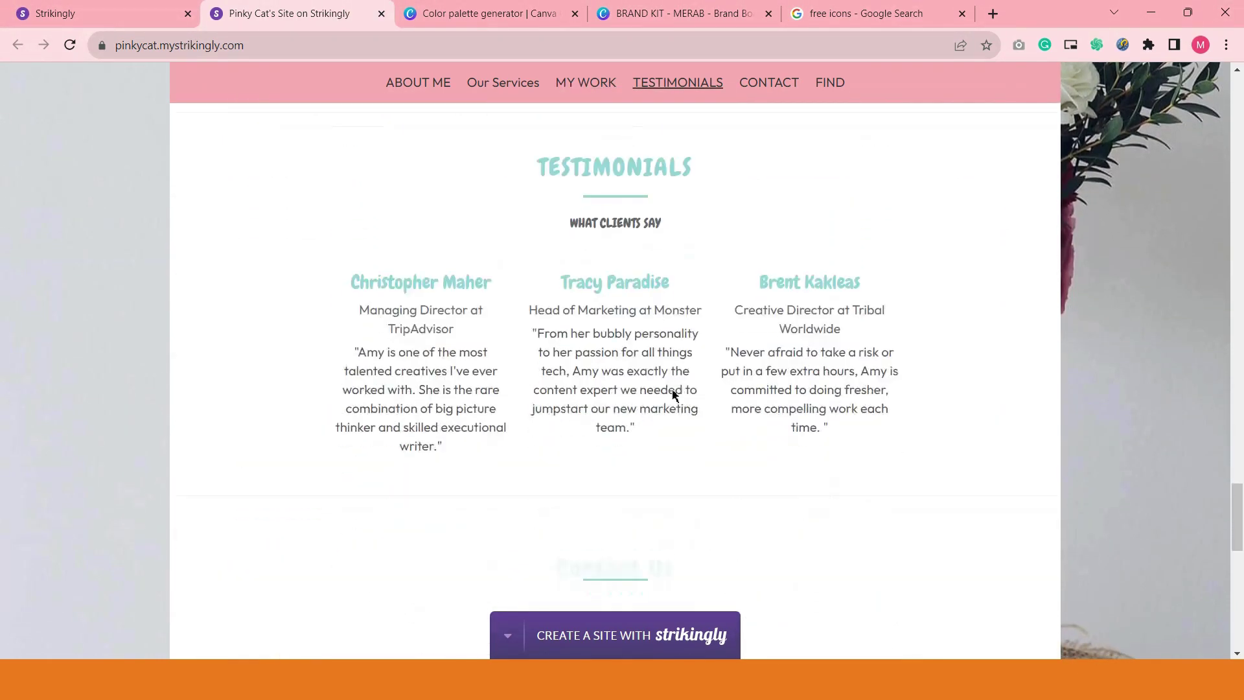
- Review the Contact Us form and the Find me icons on the live site, returning to the Pinky Cat header
scroll(592, 409, "down", 3)
scroll(669, 364, "down", 7)
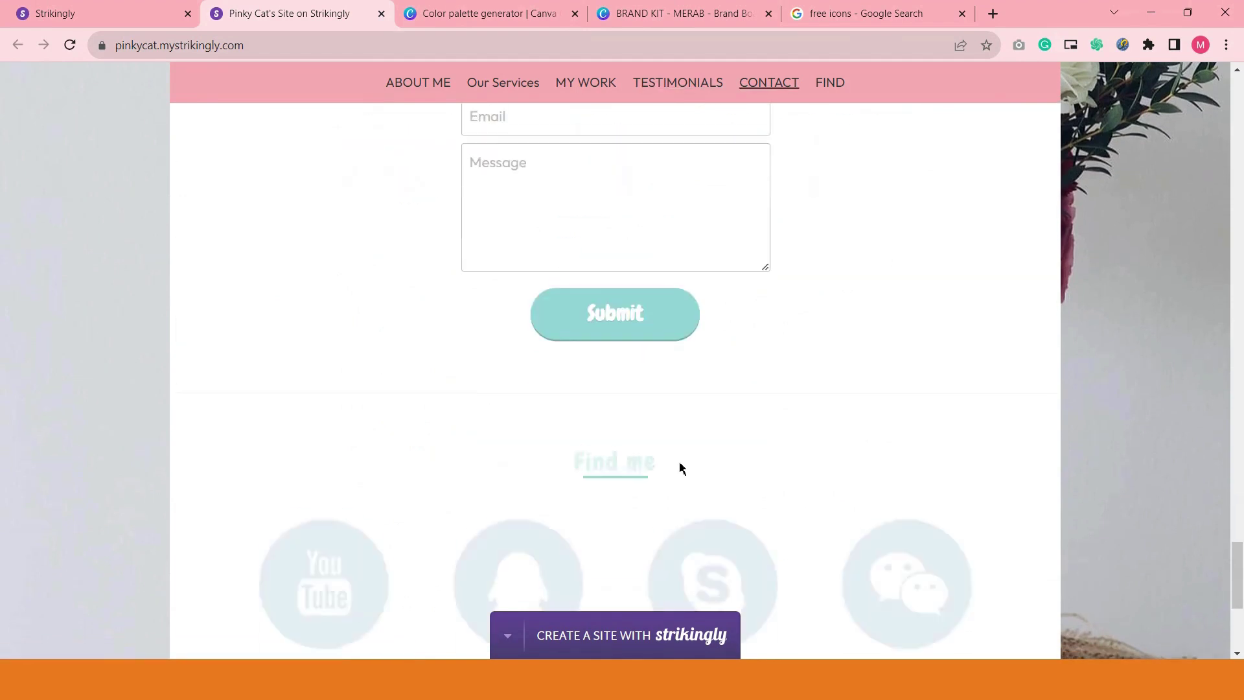
scroll(650, 461, "down", 1)
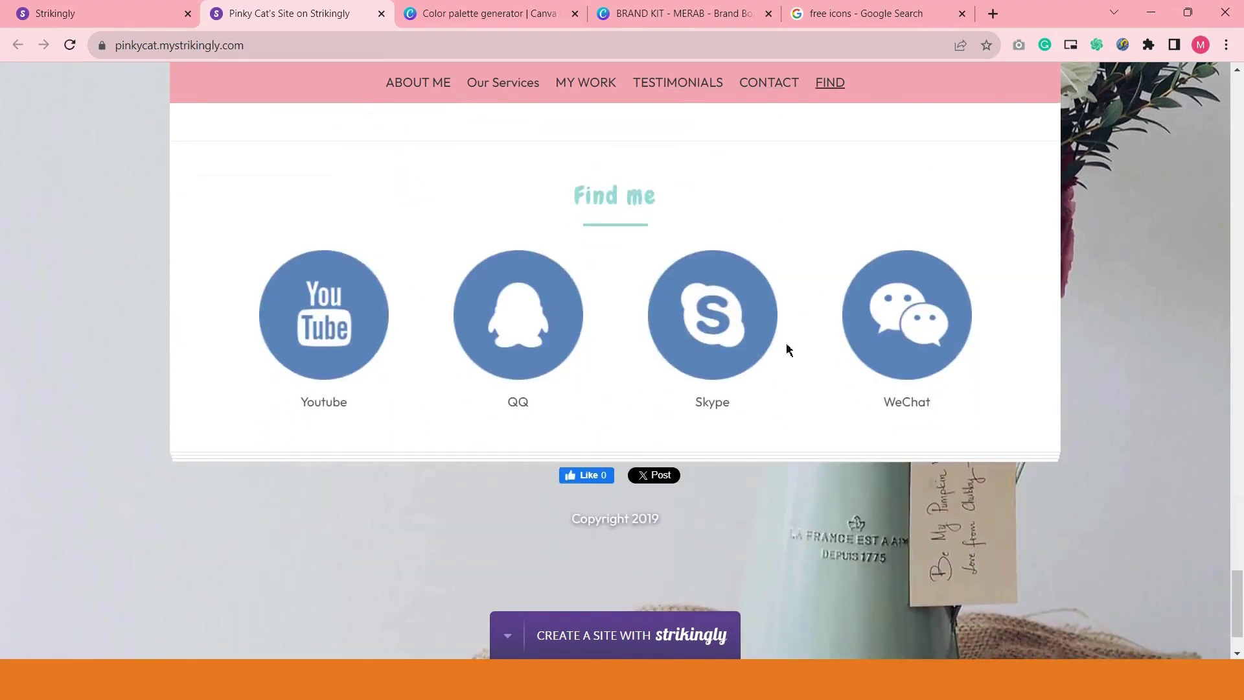
scroll(888, 495, "up", 6)
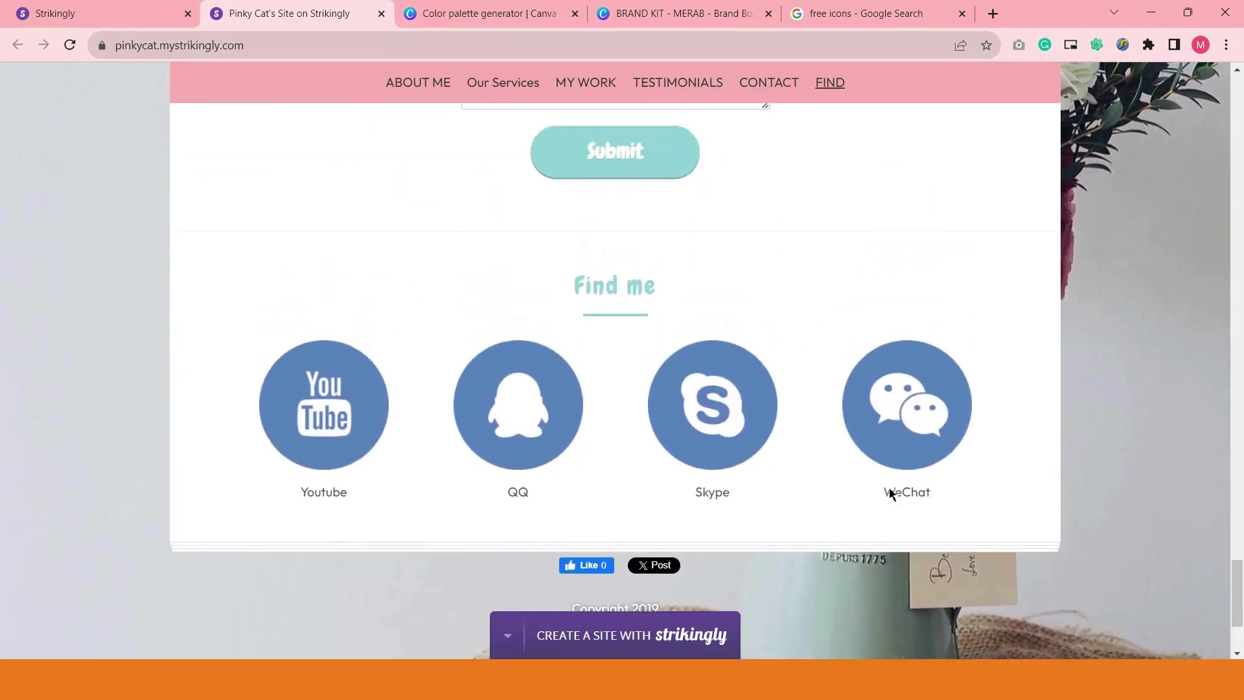
scroll(616, 382, "up", 15)
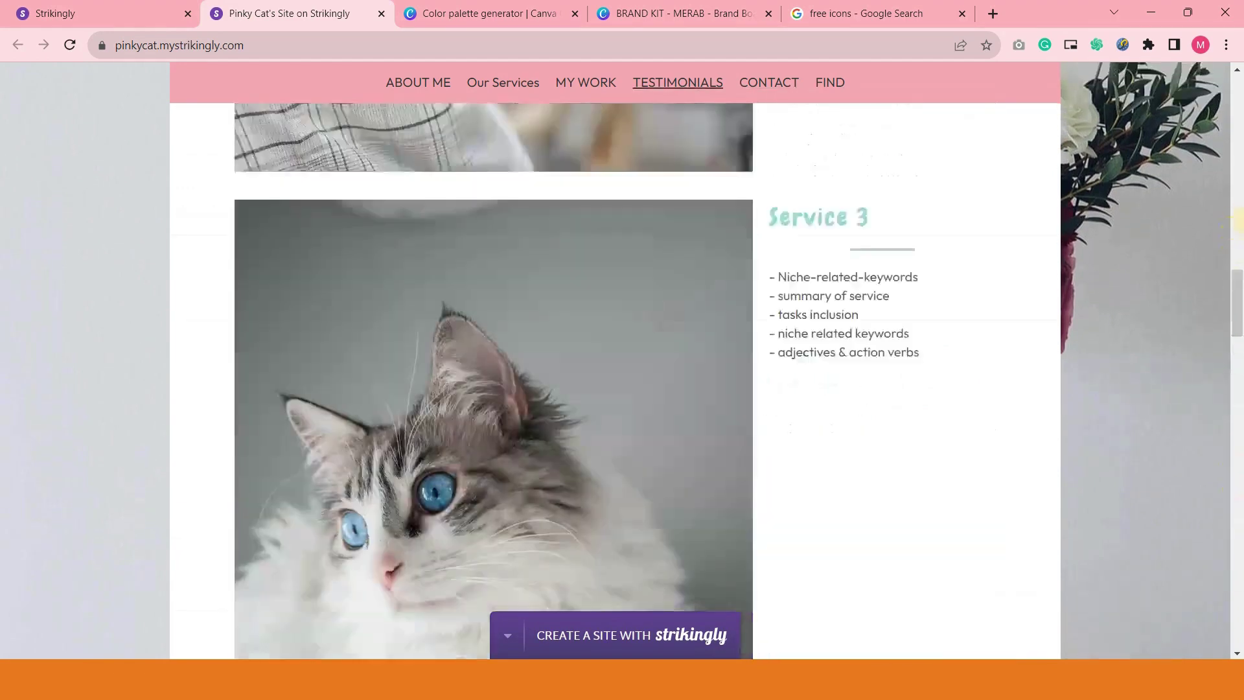
scroll(1125, 272, "up", 10)
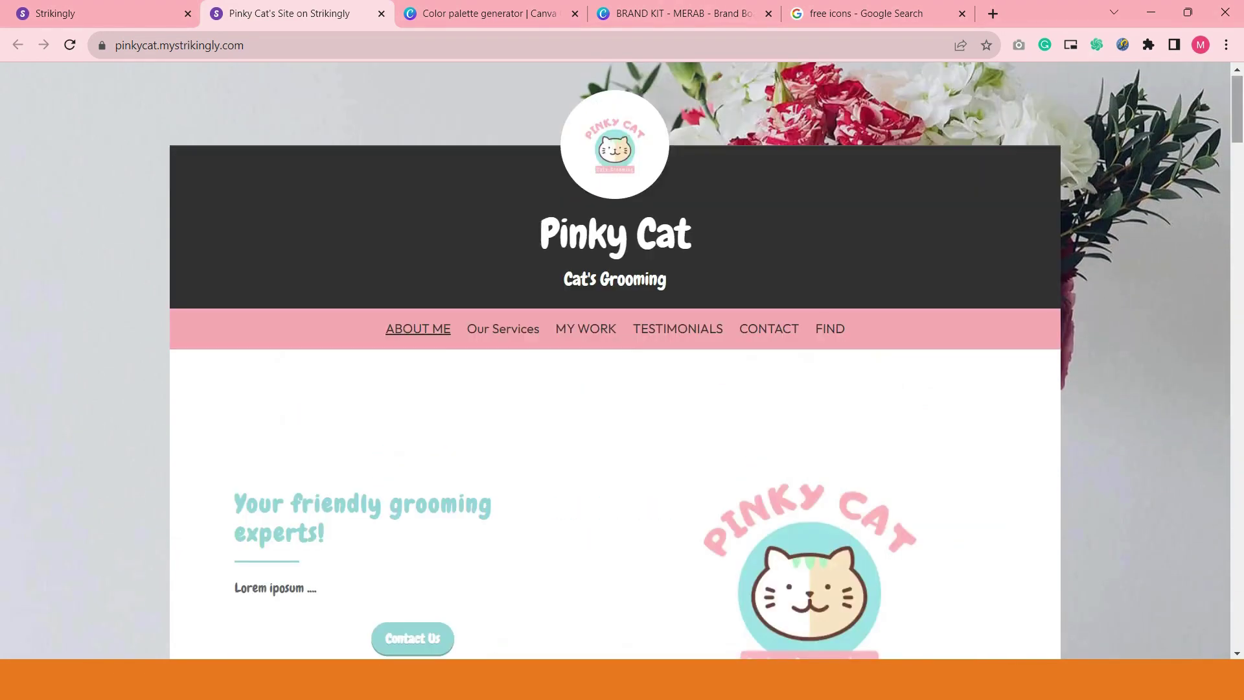
scroll(988, 415, "down", 1)
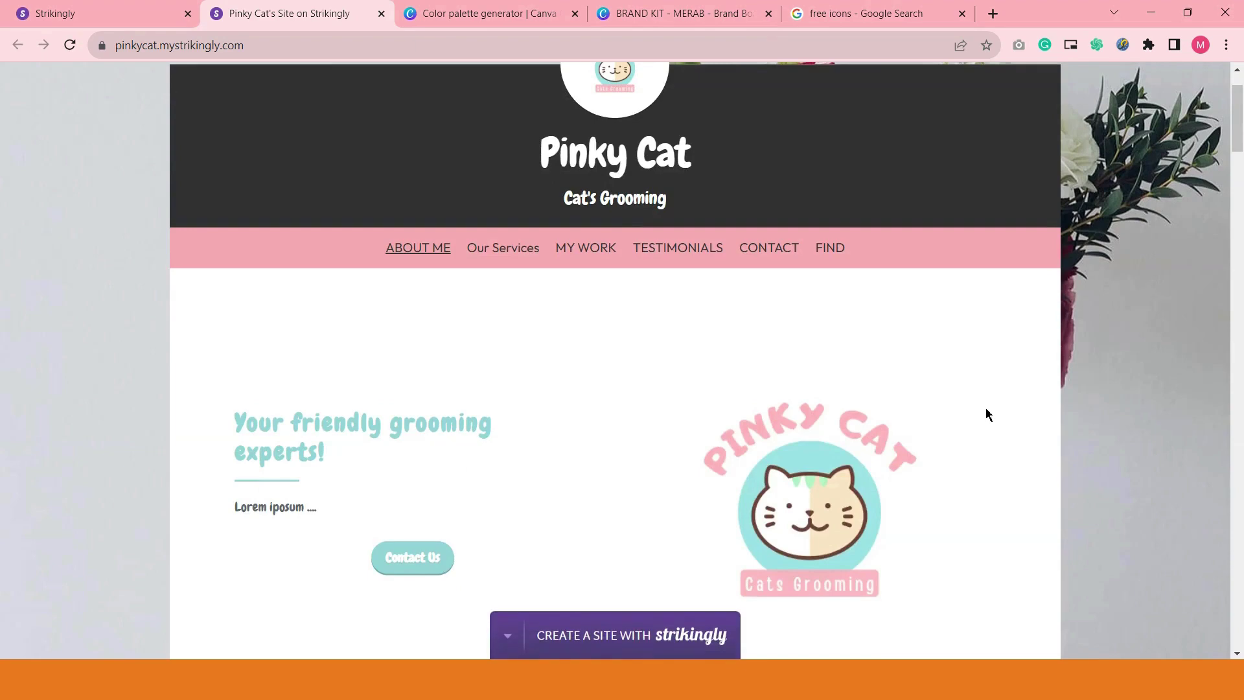
scroll(988, 415, "up", 1)
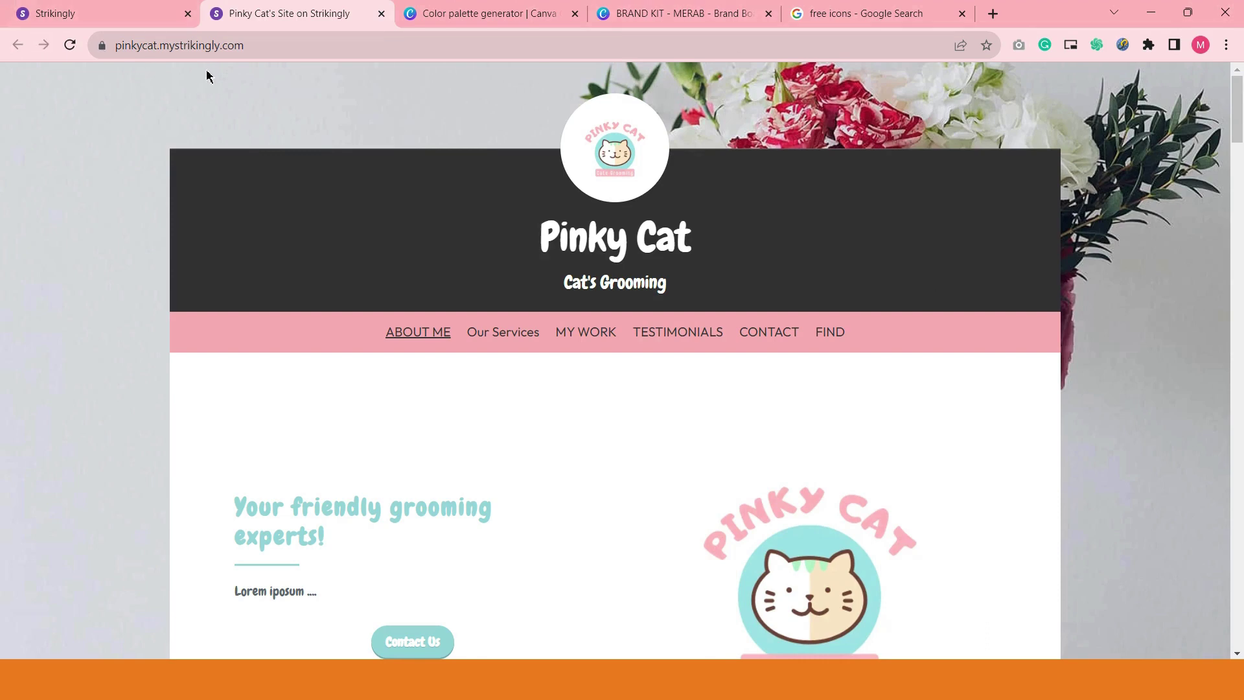
left_click(223, 47)
left_click(232, 48)
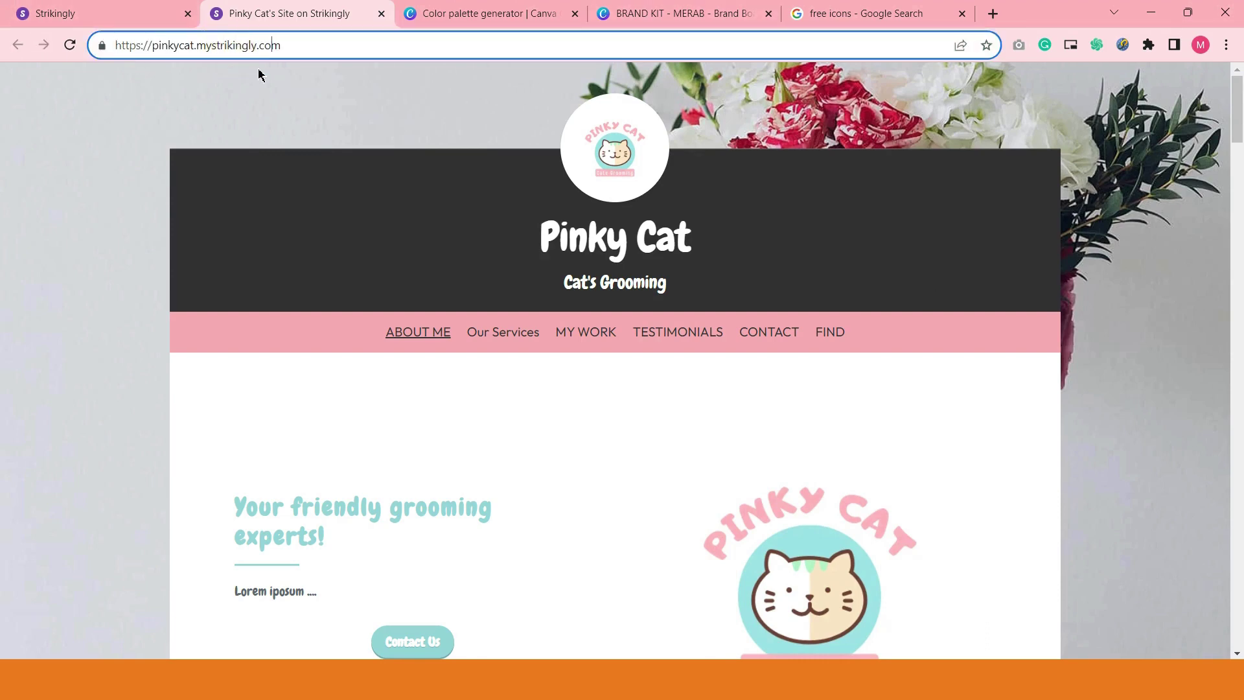
left_click(297, 48)
left_click_drag(297, 49, 94, 46)
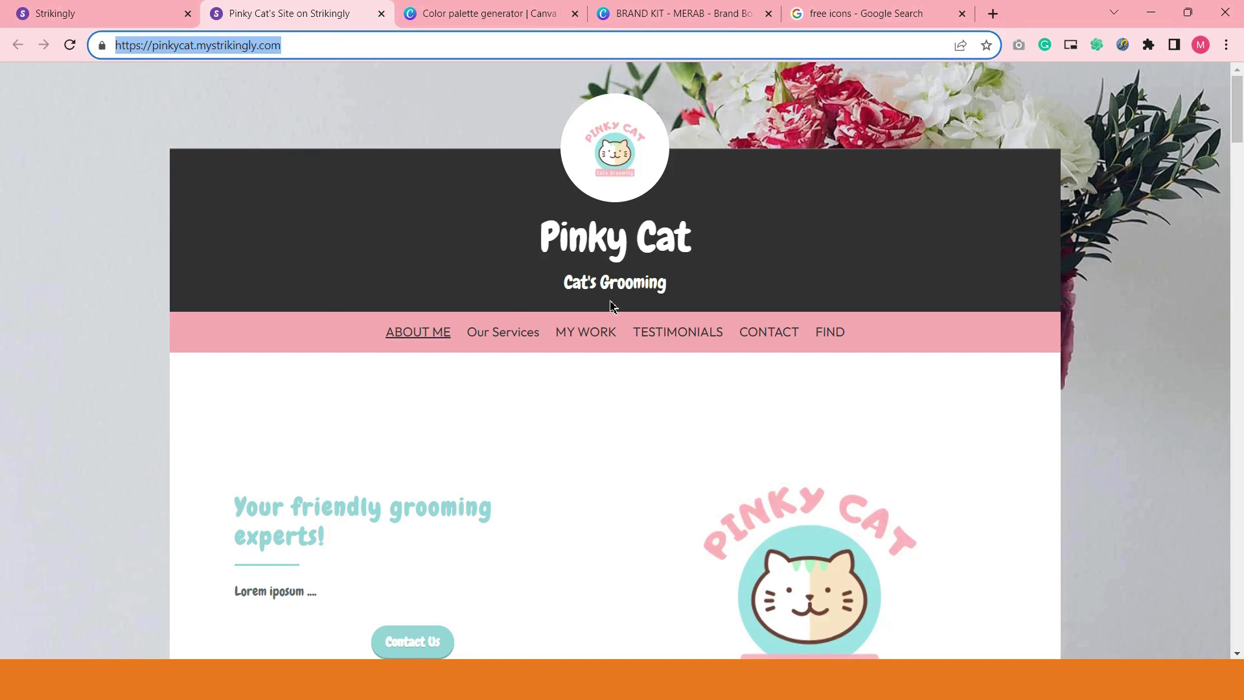
- Test the live site's navigation links for Our Services, MY WORK, TESTIMONIALS and CONTACT
scroll(908, 519, "down", 20)
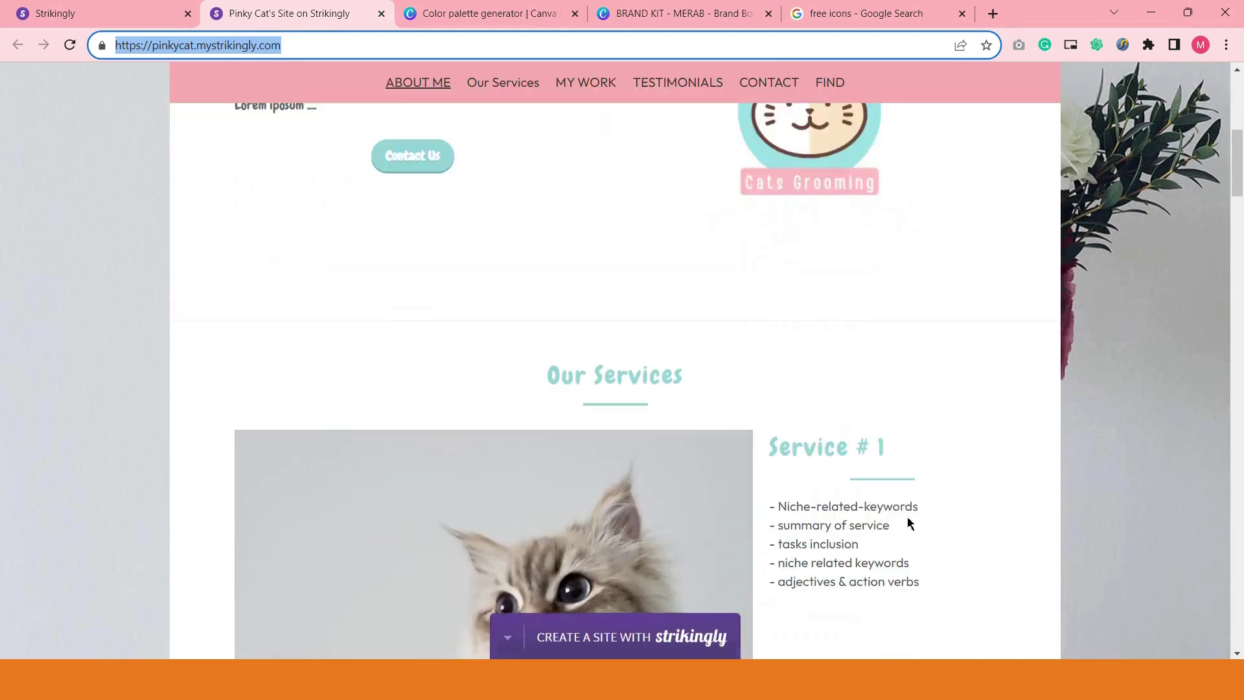
scroll(908, 525, "up", 20)
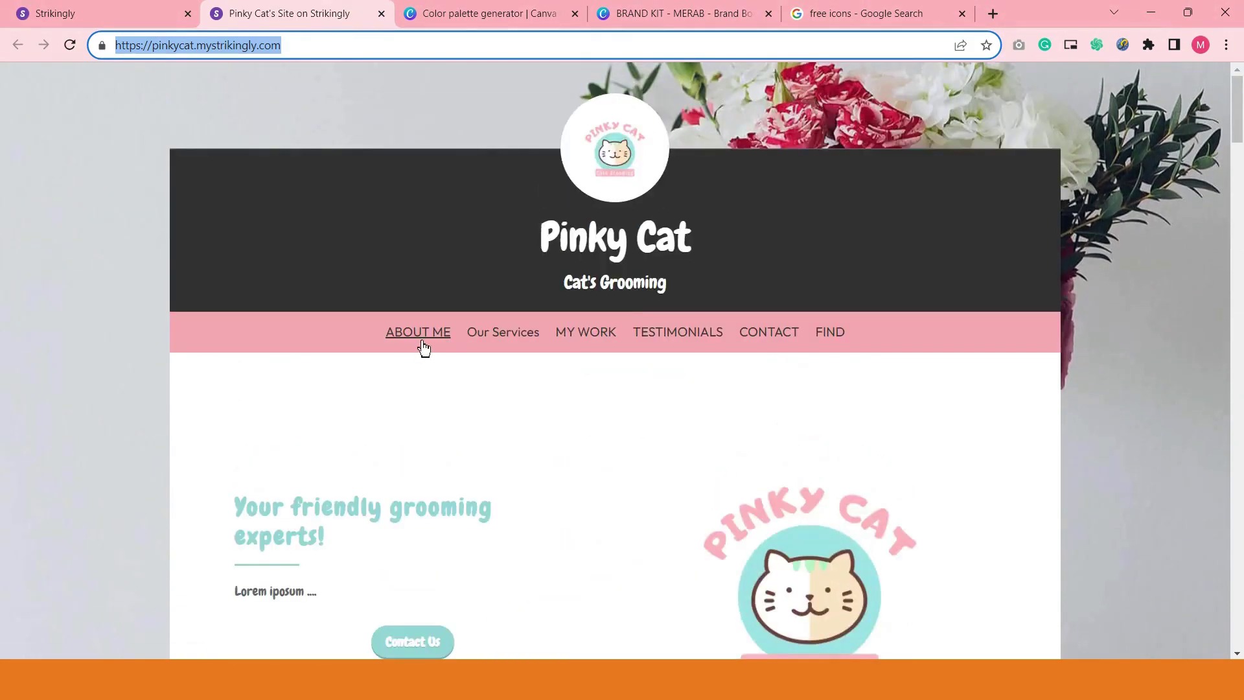
left_click(519, 341)
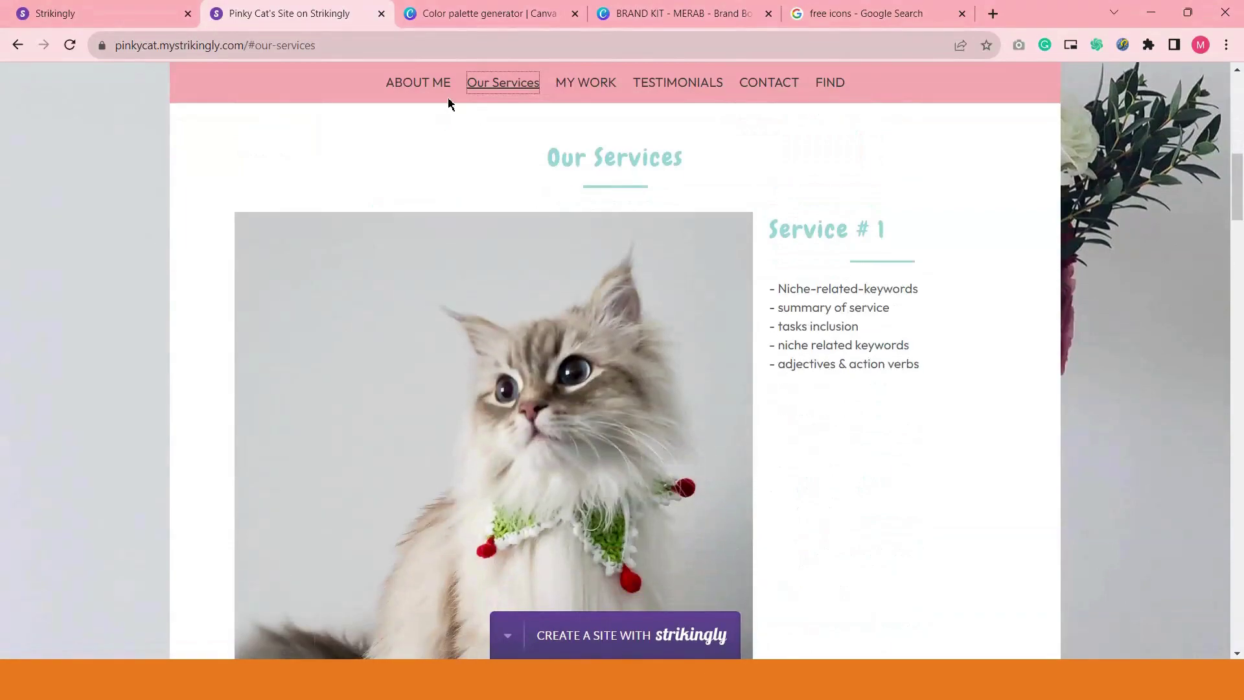
left_click(586, 83)
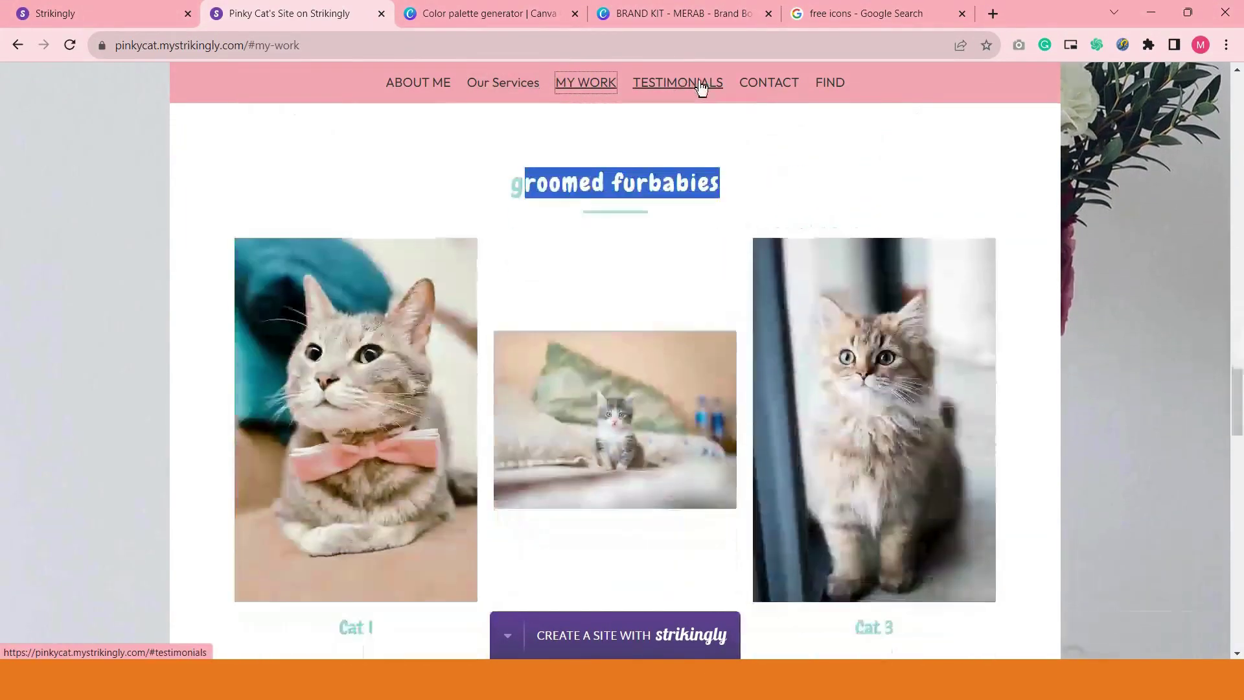
left_click(698, 85)
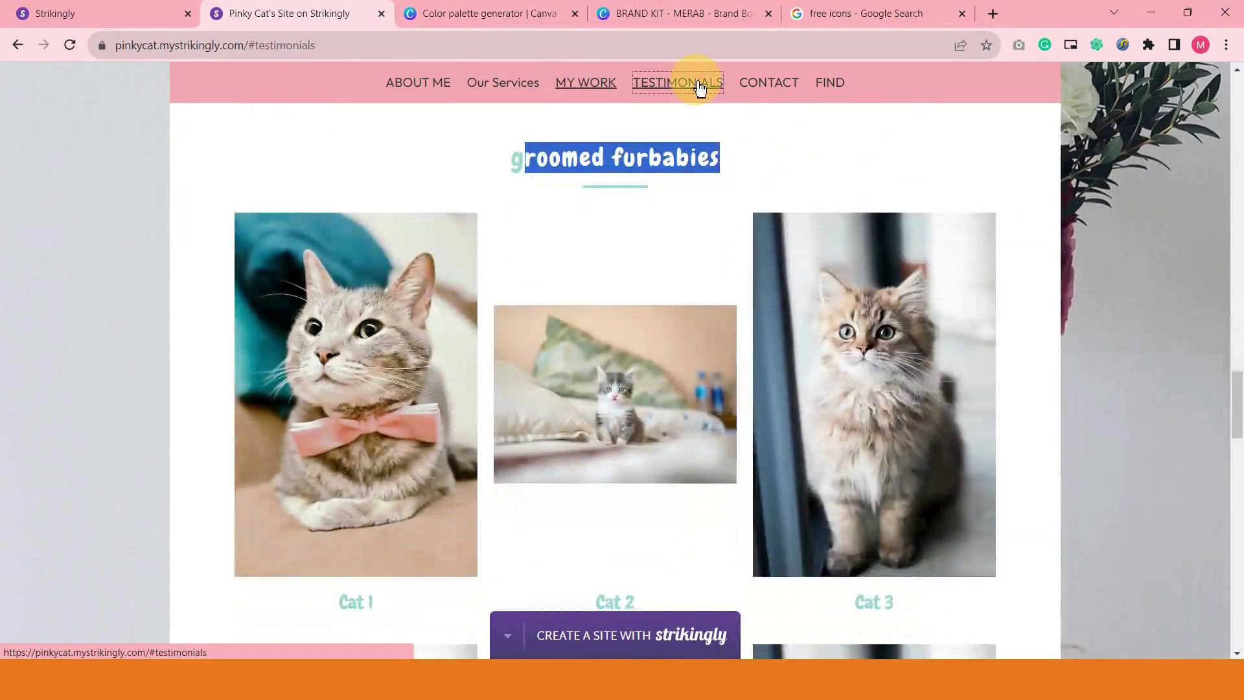
left_click(767, 87)
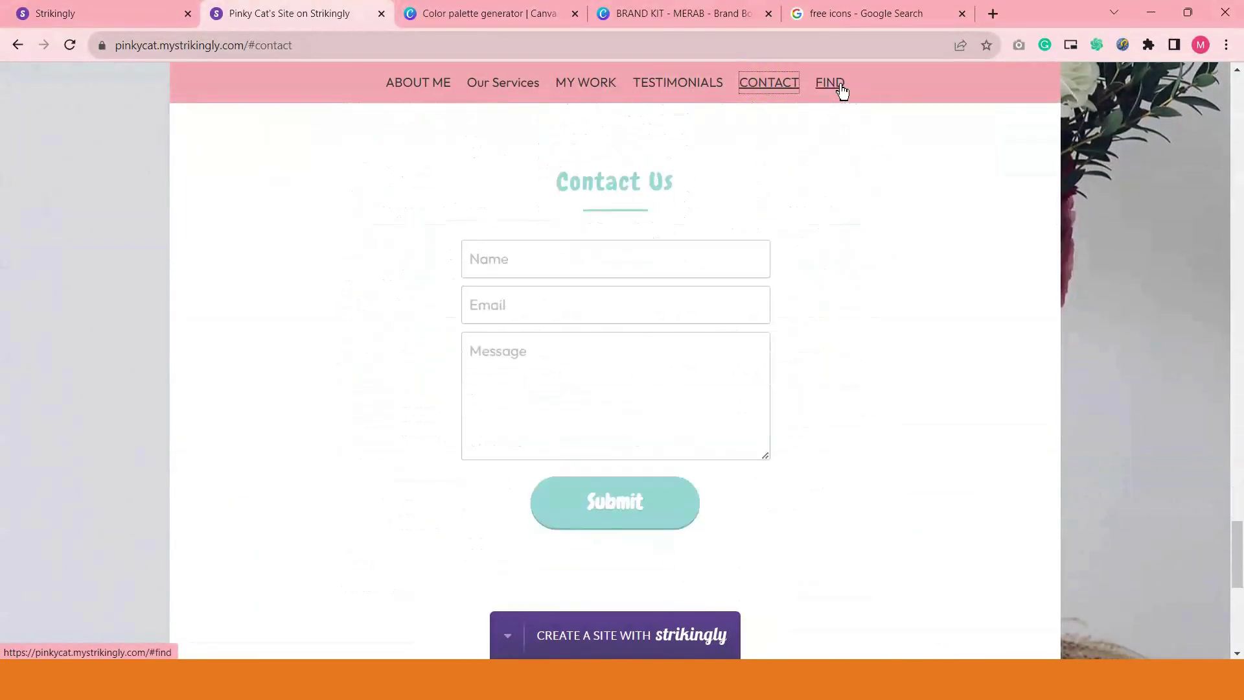
- Test the FIND navigation link, highlight the Find me heading, and return to the ABOUT ME section
scroll(807, 418, "down", 5)
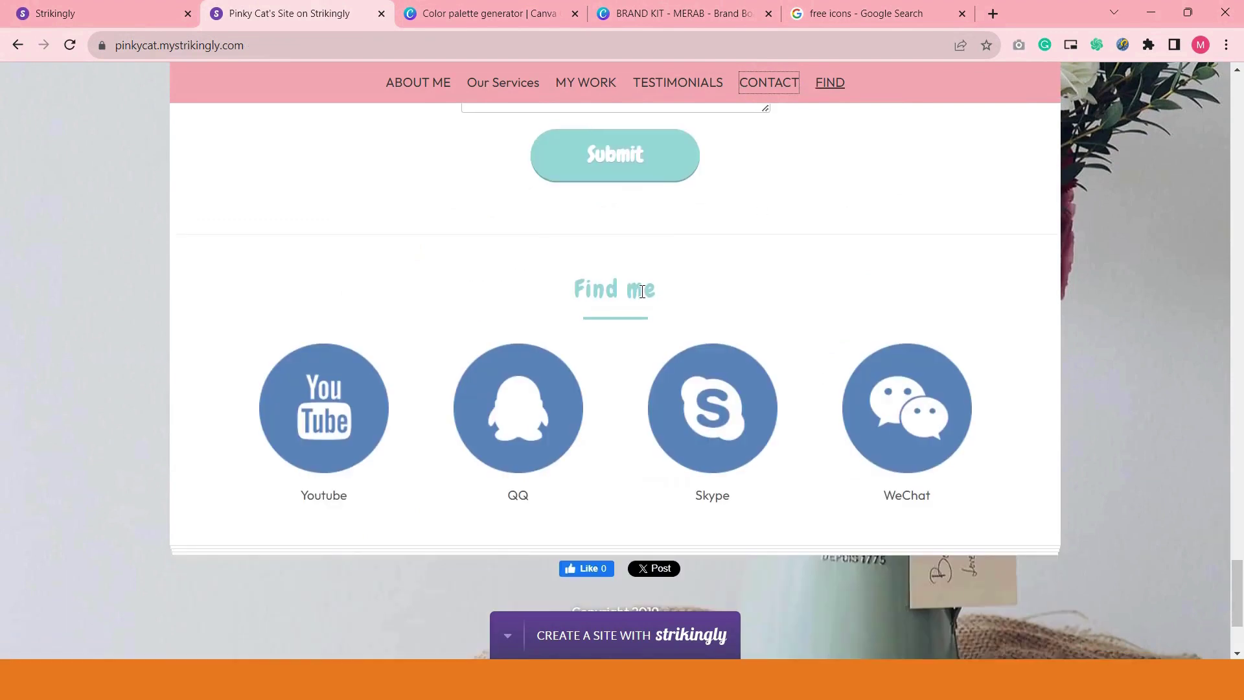
left_click(836, 86)
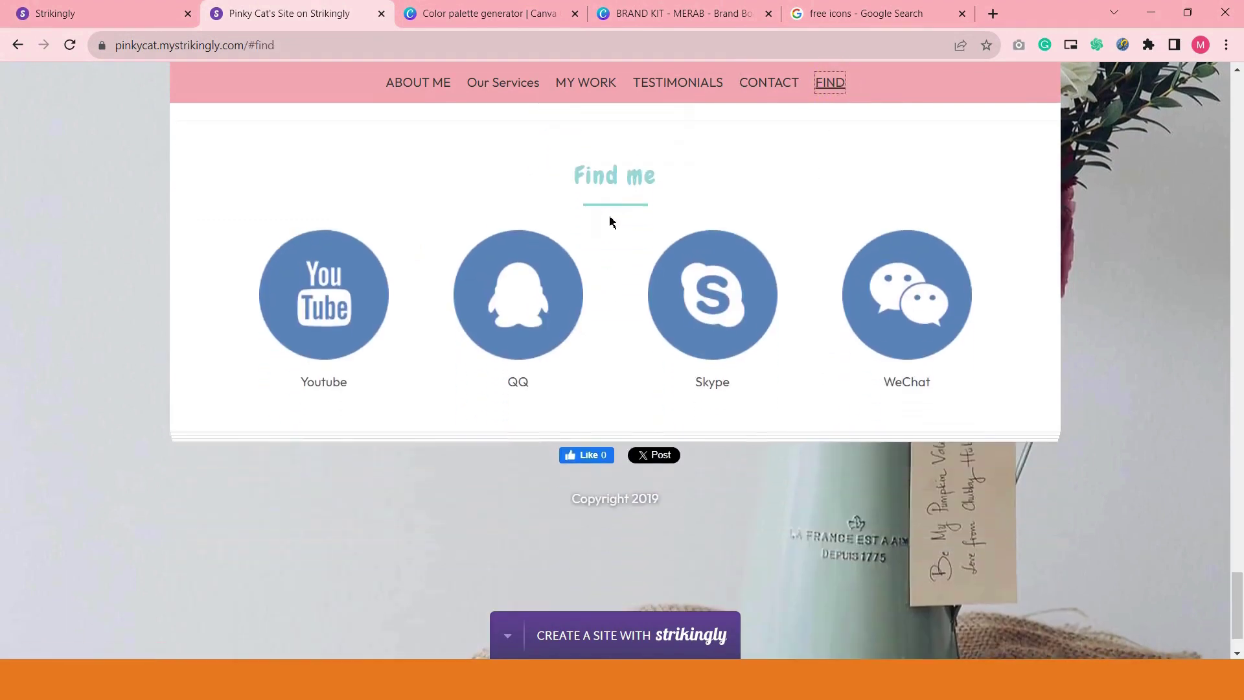
left_click_drag(656, 159, 587, 158)
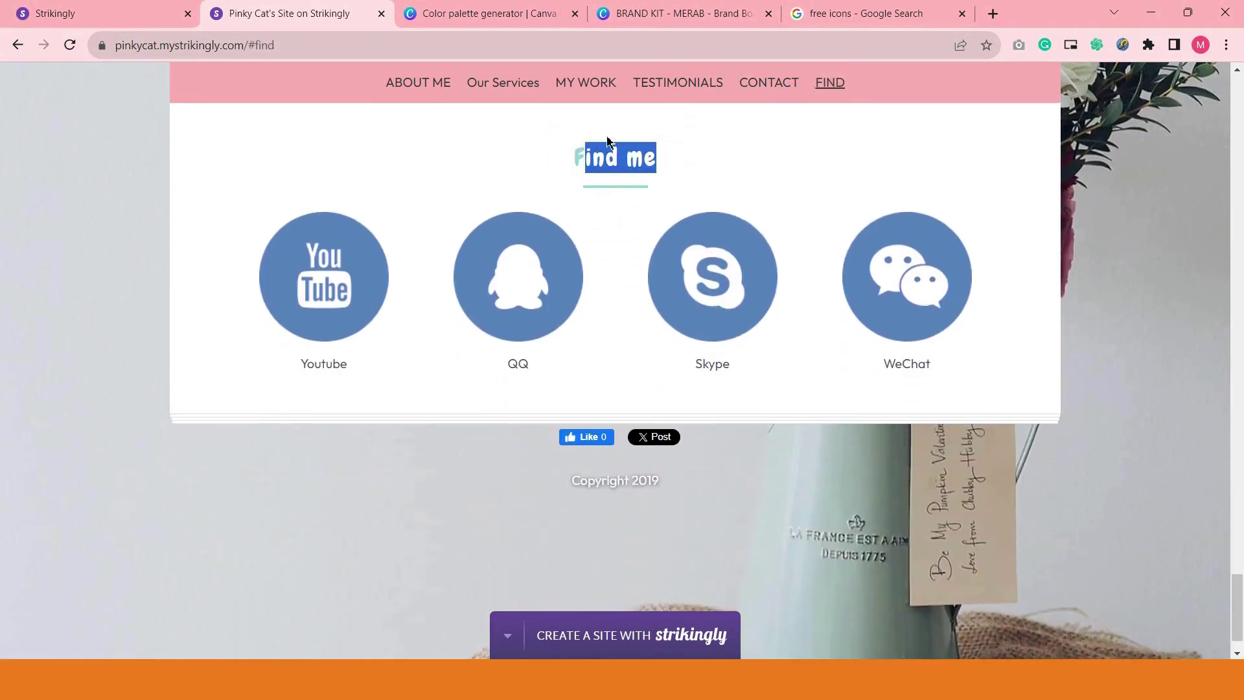
left_click(417, 85)
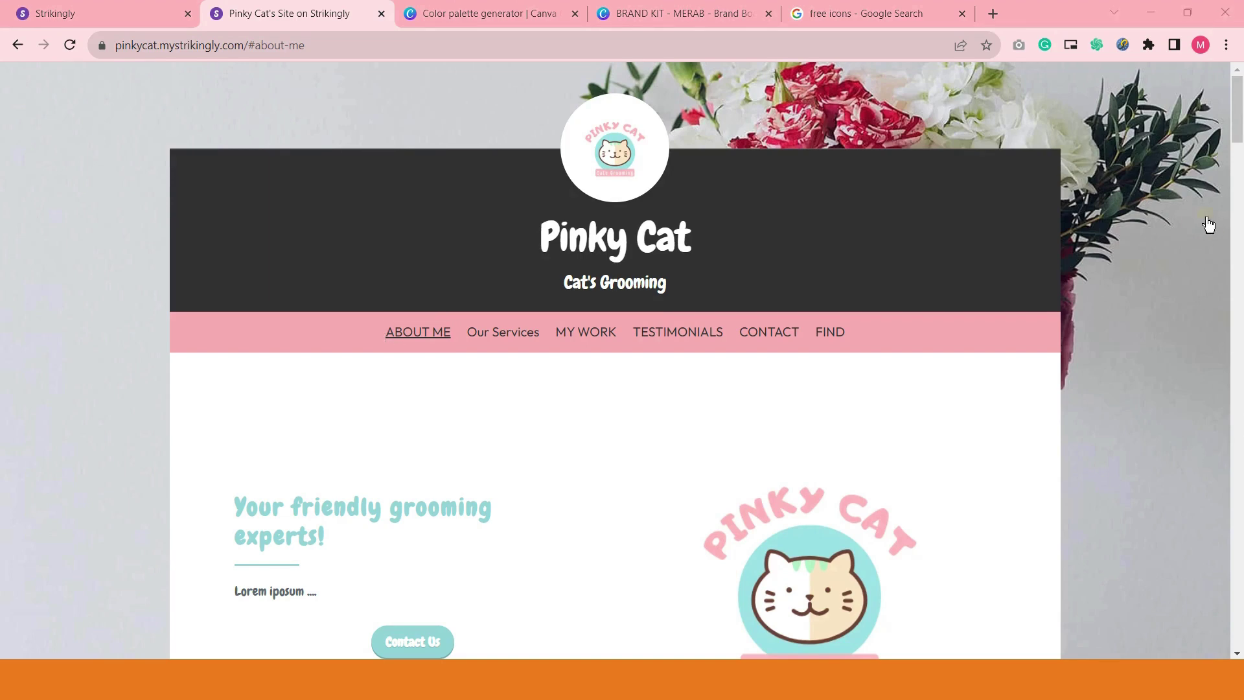
left_click(1209, 223)
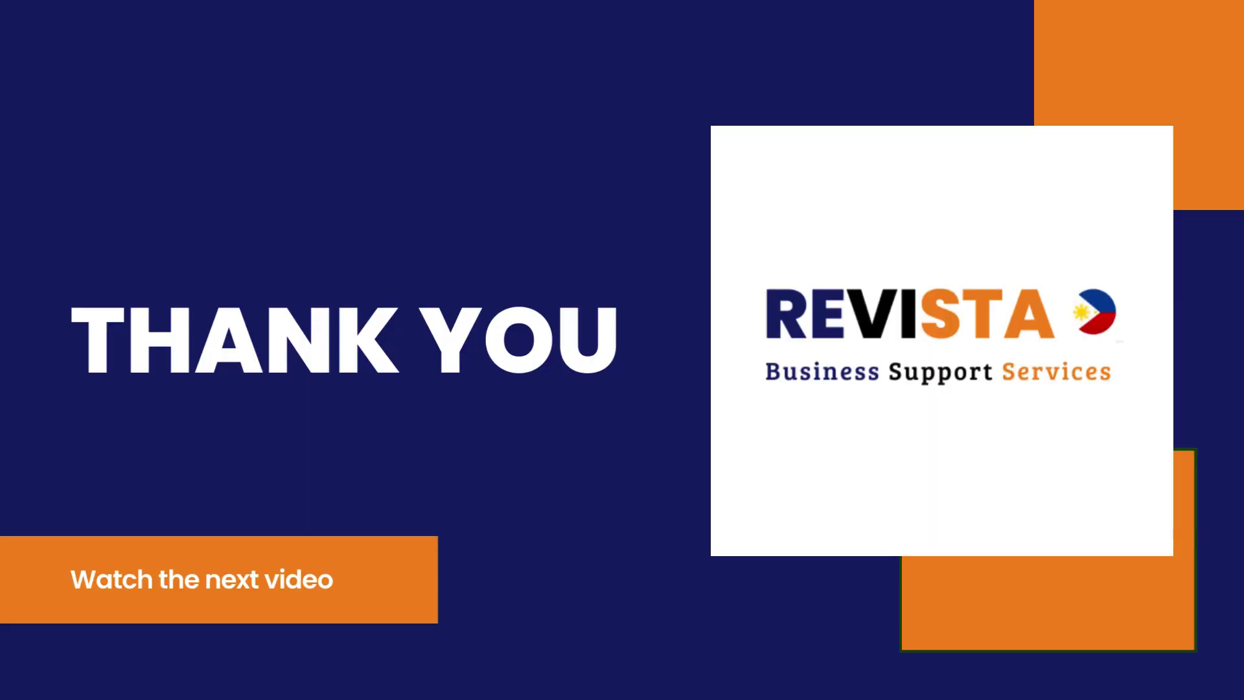